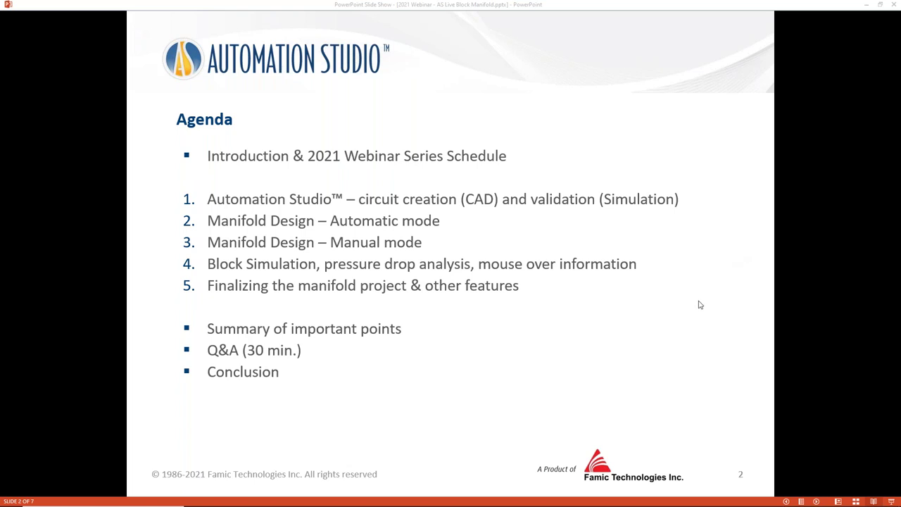
# Show the slide on interacting with the presenters through the chat box, and return to the agenda slide.
pyautogui.click(642, 319)
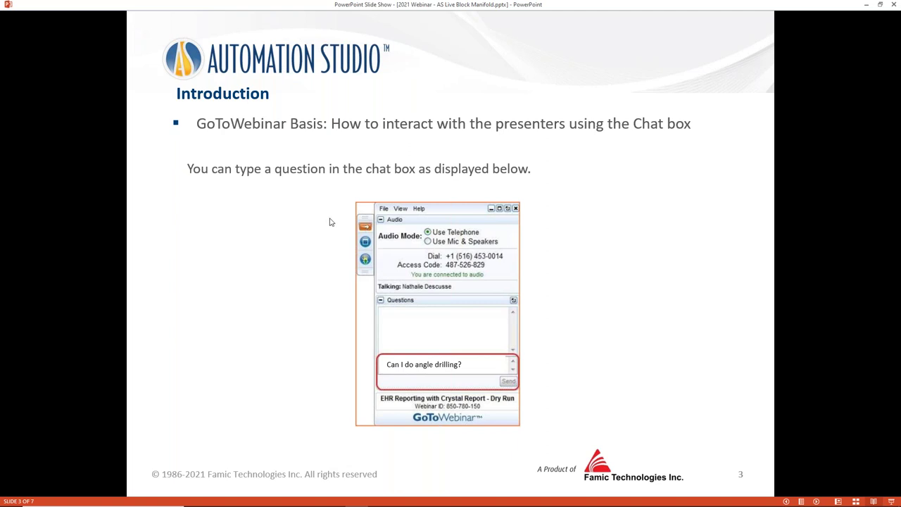
pyautogui.press('Left')
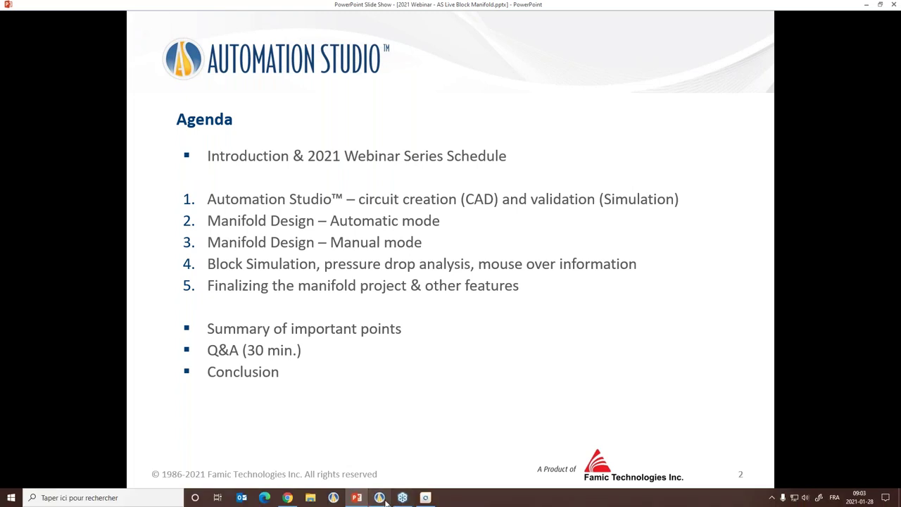
# Switch to Automation Studio and place a Unidirectional Pump in the lower middle of the empty diagram.
pyautogui.click(380, 497)
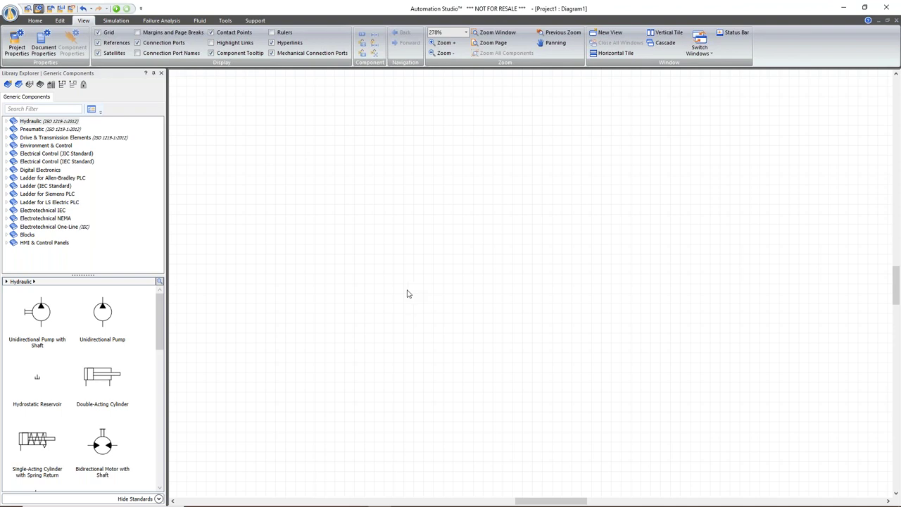
pyautogui.click(34, 20)
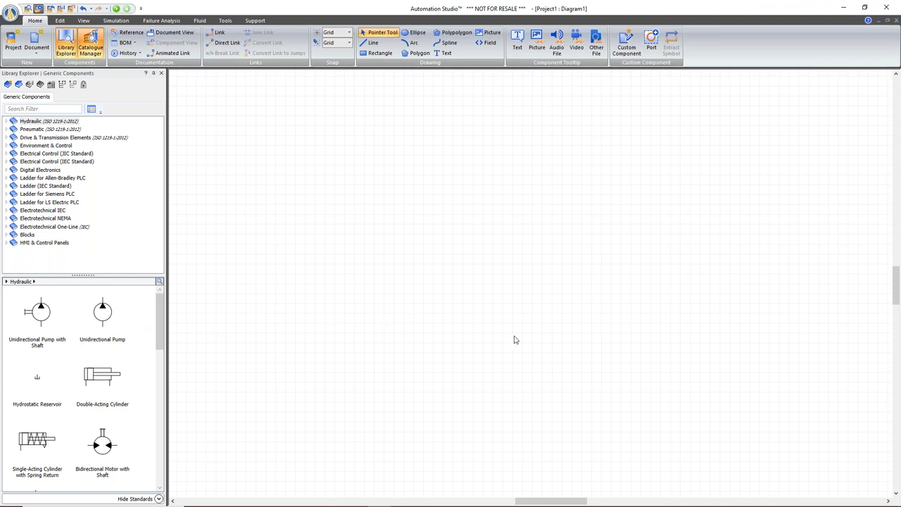
pyautogui.click(102, 311)
pyautogui.moveTo(455, 330); pyautogui.dragTo(493, 344)
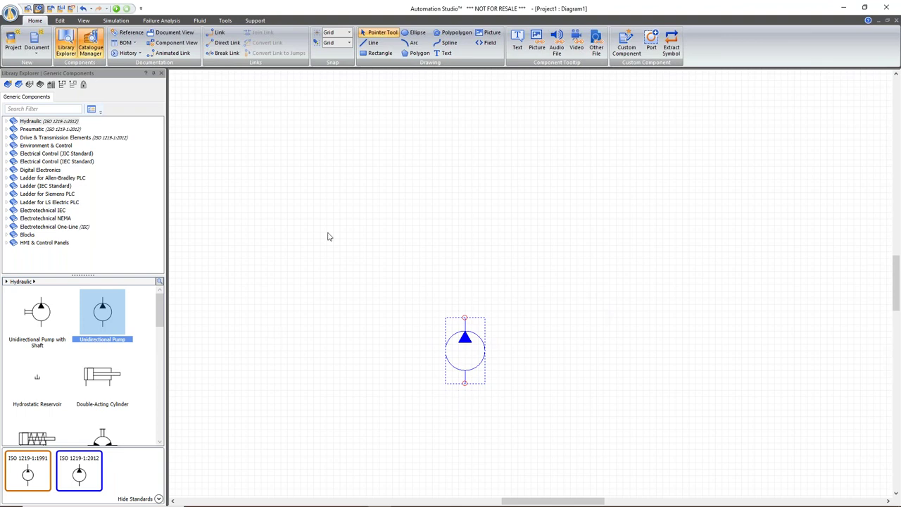
# Place a Double-Acting Cylinder above the pump and move the pump slightly lower.
pyautogui.moveTo(97, 378); pyautogui.dragTo(474, 112)
pyautogui.click(459, 377)
pyautogui.moveTo(459, 377); pyautogui.dragTo(459, 396)
pyautogui.click(331, 201)
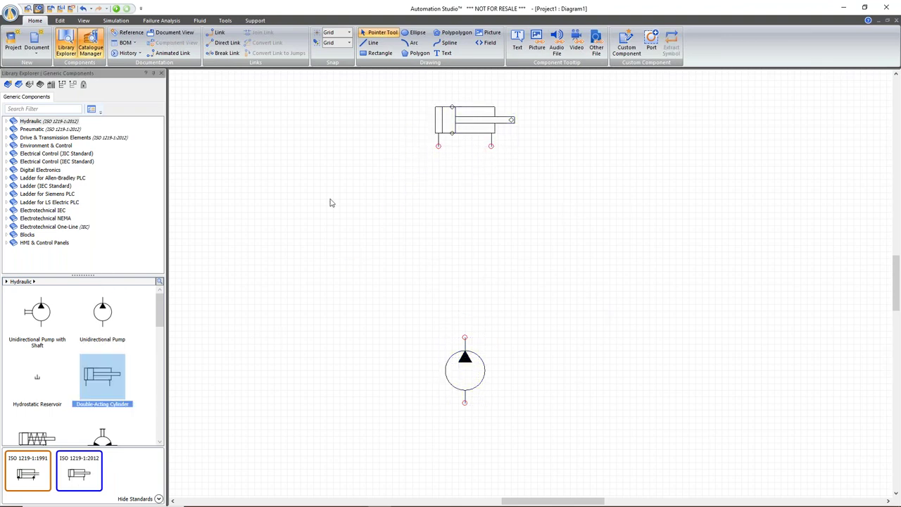
# Expand the Hydraulic component library and bring up the HydraForce manufacturer catalogue in the Catalogue Manager.
pyautogui.click(5, 121)
pyautogui.moveTo(160, 127)
pyautogui.mouseDown()
pyautogui.moveTo(169, 195)
pyautogui.moveTo(164, 126)
pyautogui.mouseUp()
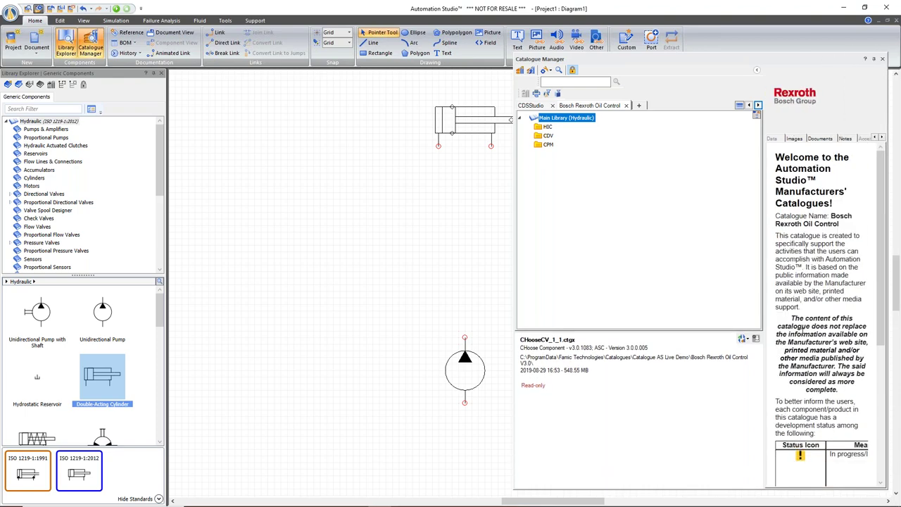
pyautogui.moveTo(767, 290); pyautogui.dragTo(676, 283)
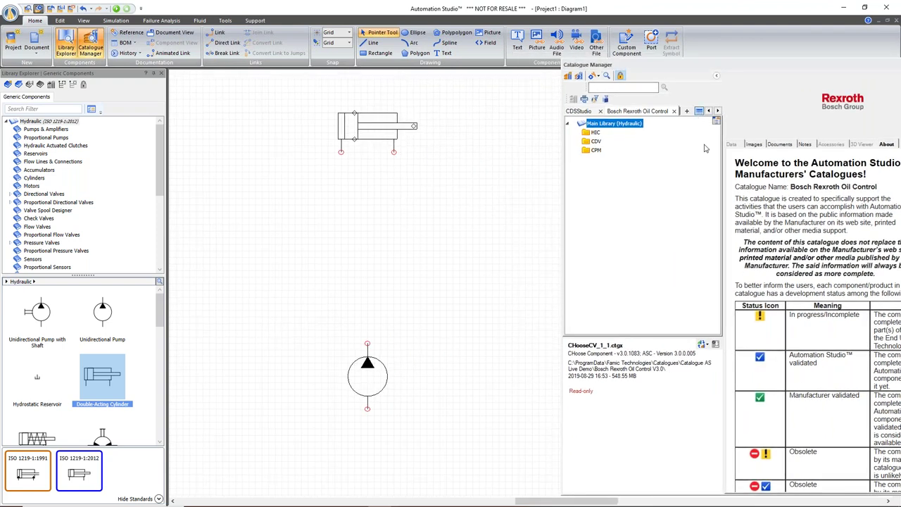
pyautogui.click(699, 111)
pyautogui.click(698, 111)
pyautogui.click(698, 111)
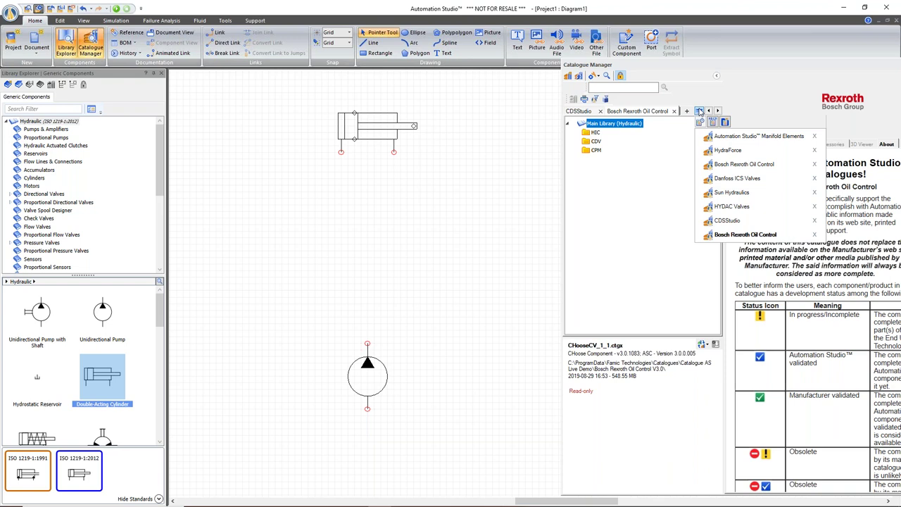
pyautogui.click(727, 150)
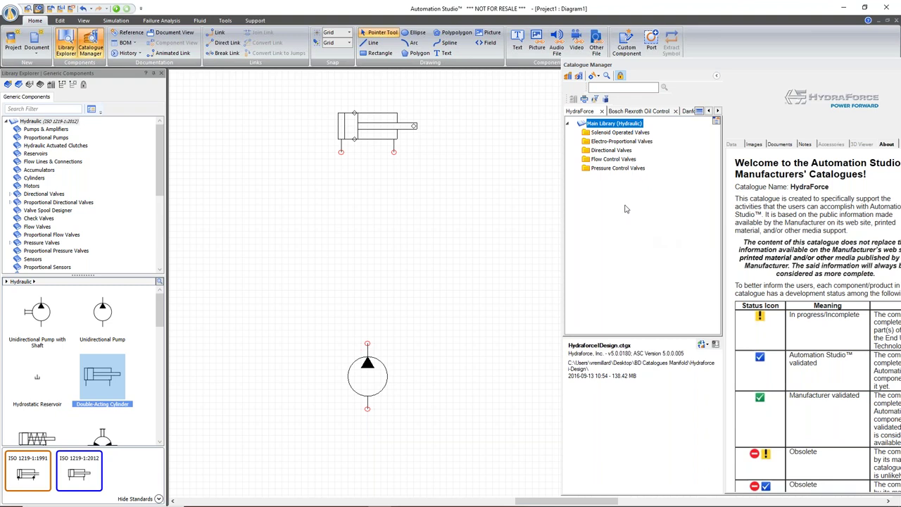
# Select the SV08-30 valve among the HydraForce solenoid operated Spool-Type, 3-Way valves of the SV**-30 family.
pyautogui.doubleClick(615, 133)
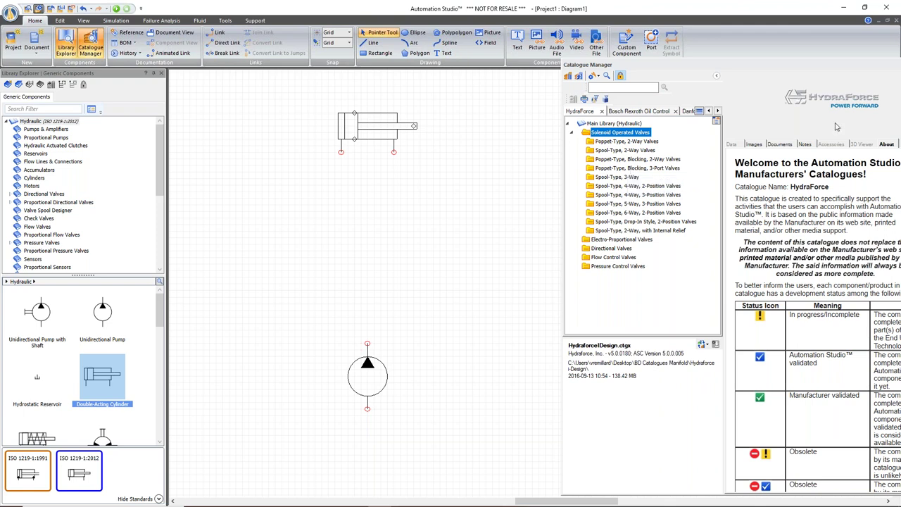
pyautogui.click(618, 177)
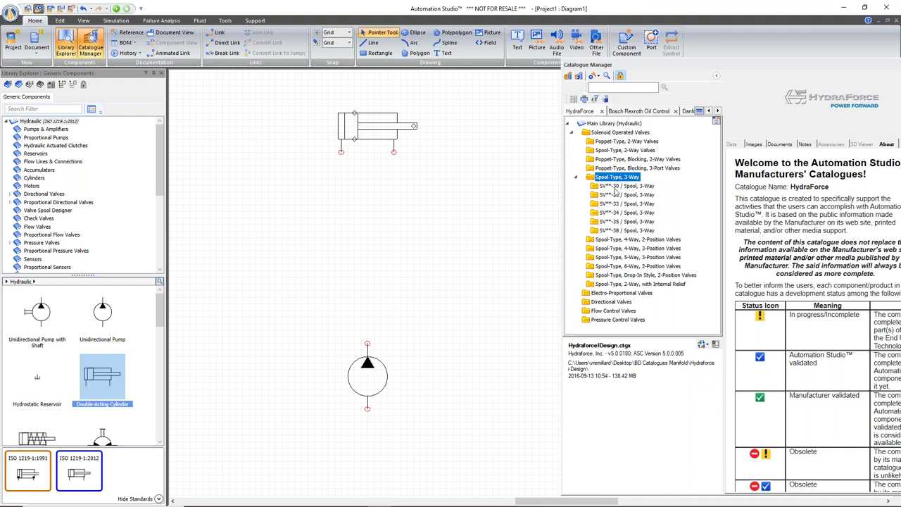
pyautogui.click(617, 186)
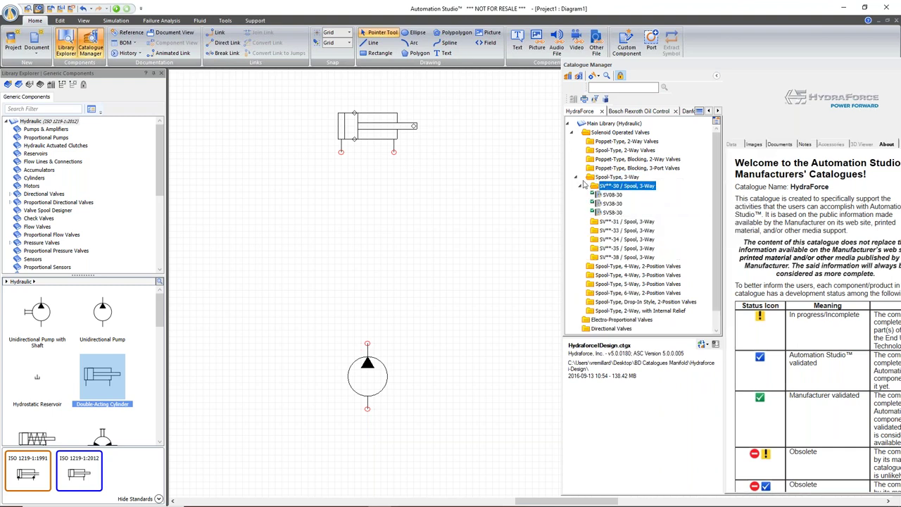
pyautogui.click(612, 195)
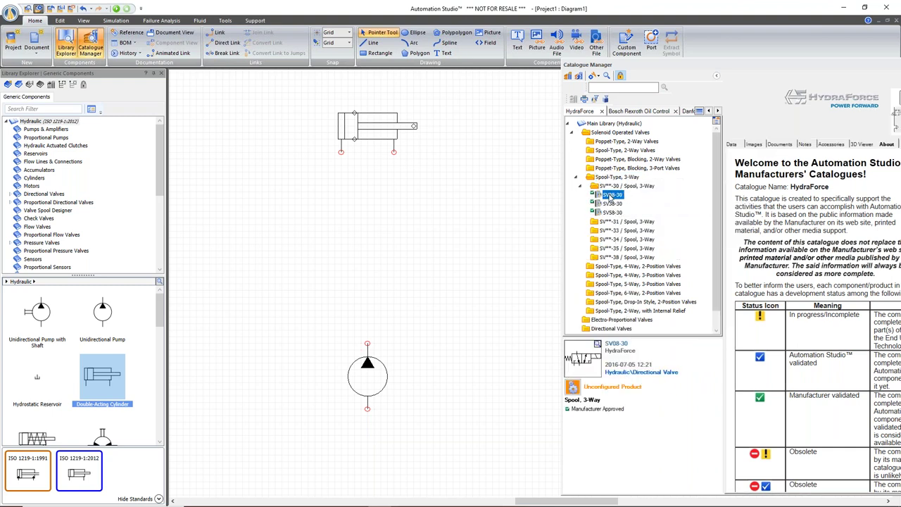
pyautogui.moveTo(672, 72); pyautogui.dragTo(660, 62)
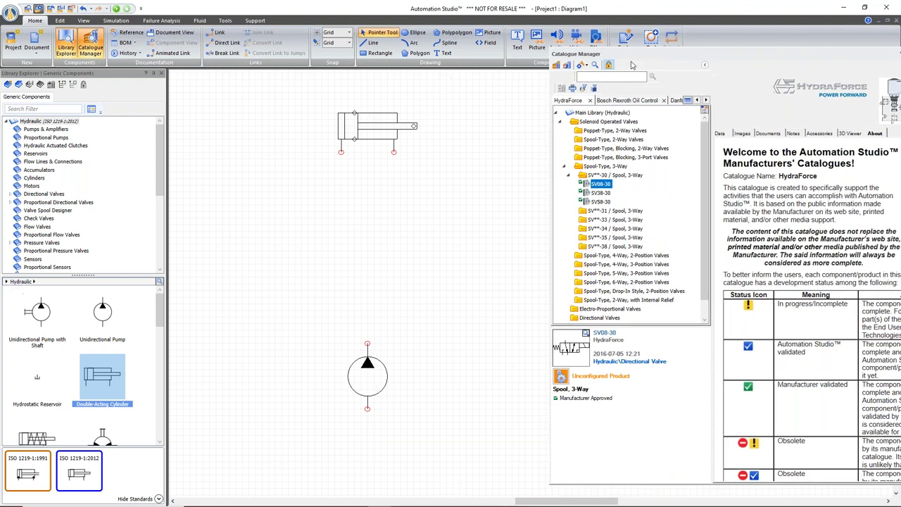
# Replace the double-acting cylinder above the pump with a Single-Acting Cylinder with Spring Return.
pyautogui.click(376, 126)
pyautogui.press('Delete')
pyautogui.moveTo(36, 436); pyautogui.dragTo(416, 115)
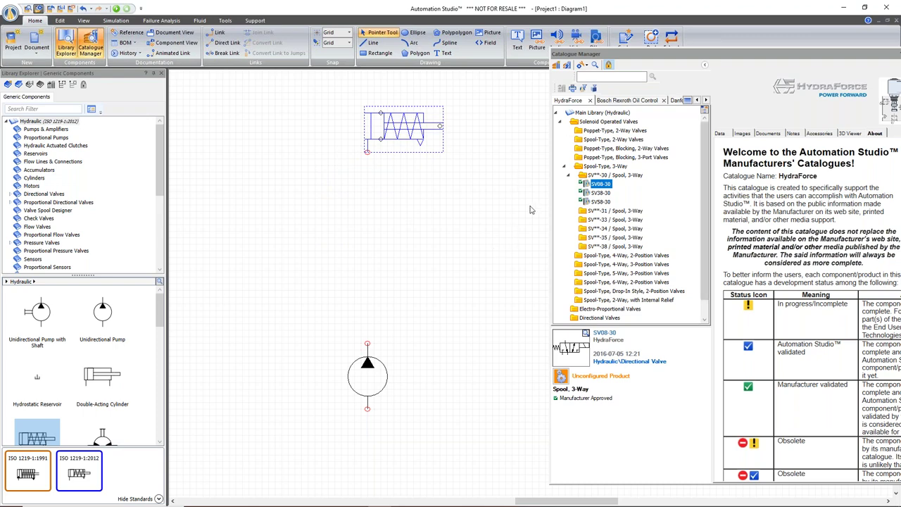
# Configure the SV08-30 valve with Buna N (N) seals, D-Coil - 24 VAC voltage and DIN 43650 (AG) termination.
pyautogui.moveTo(620, 54); pyautogui.dragTo(586, 41)
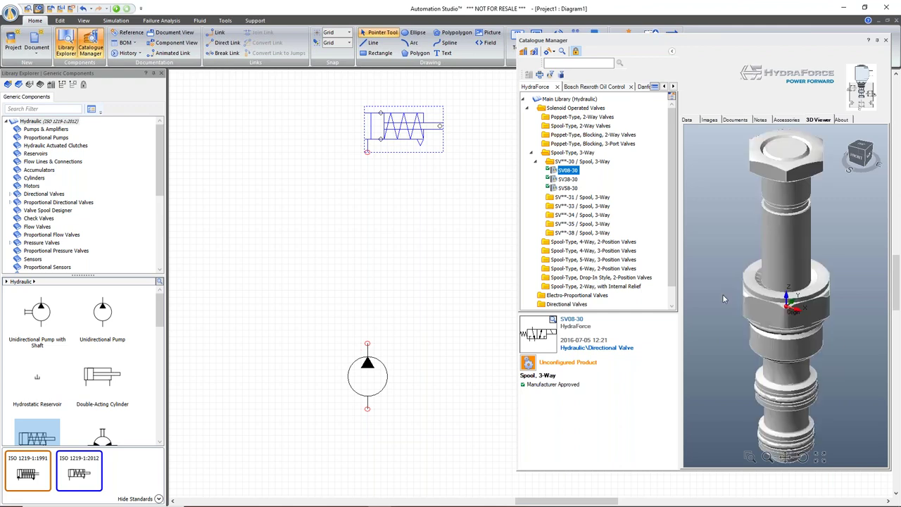
pyautogui.moveTo(729, 302); pyautogui.dragTo(732, 303)
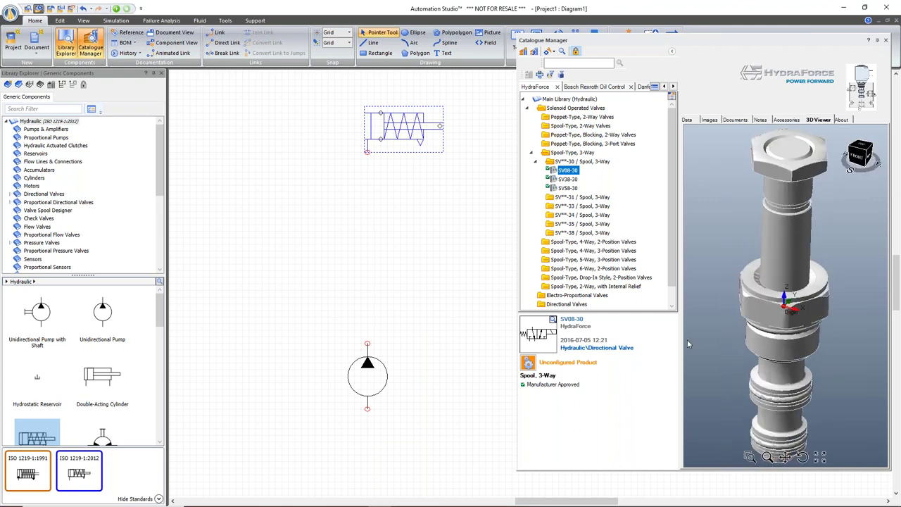
pyautogui.click(528, 362)
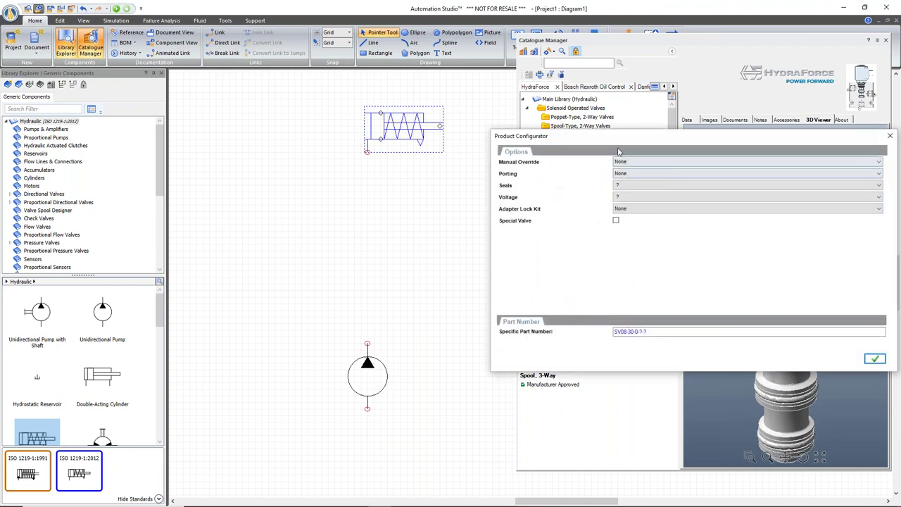
pyautogui.click(337, 226)
pyautogui.click(339, 239)
pyautogui.click(340, 239)
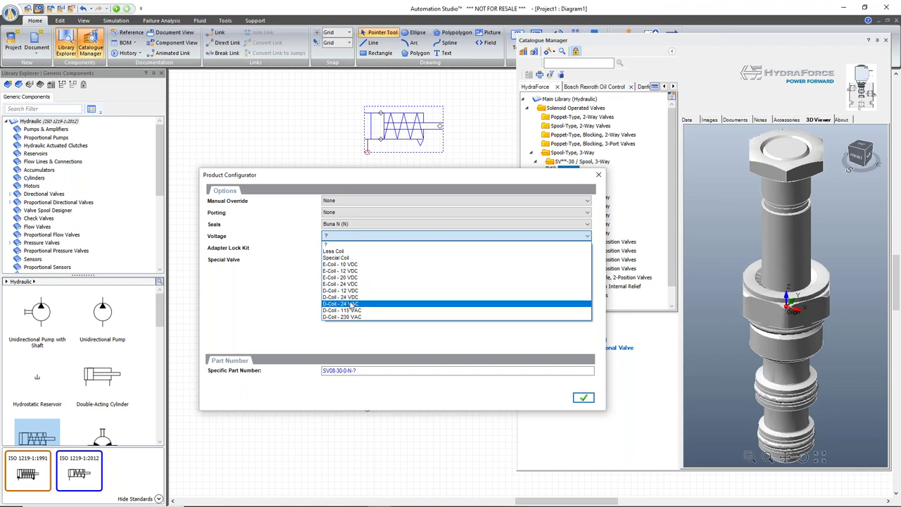
pyautogui.click(352, 304)
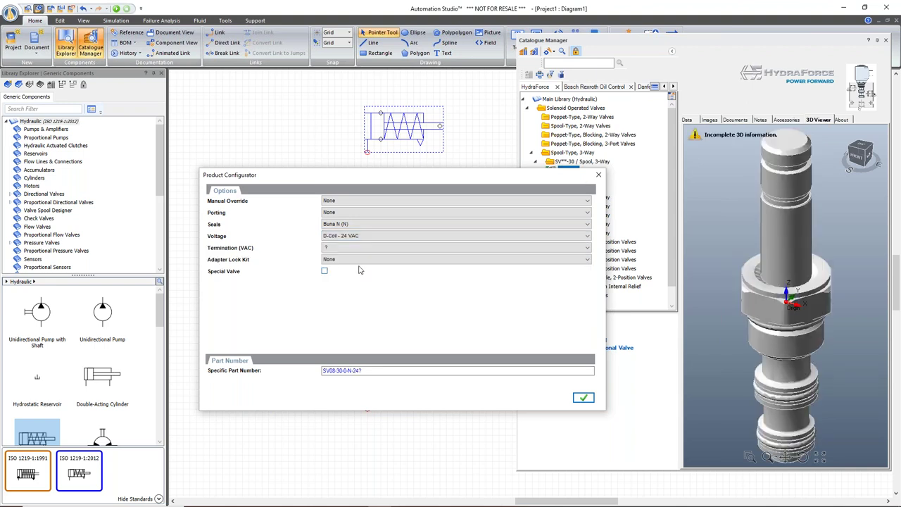
pyautogui.click(328, 247)
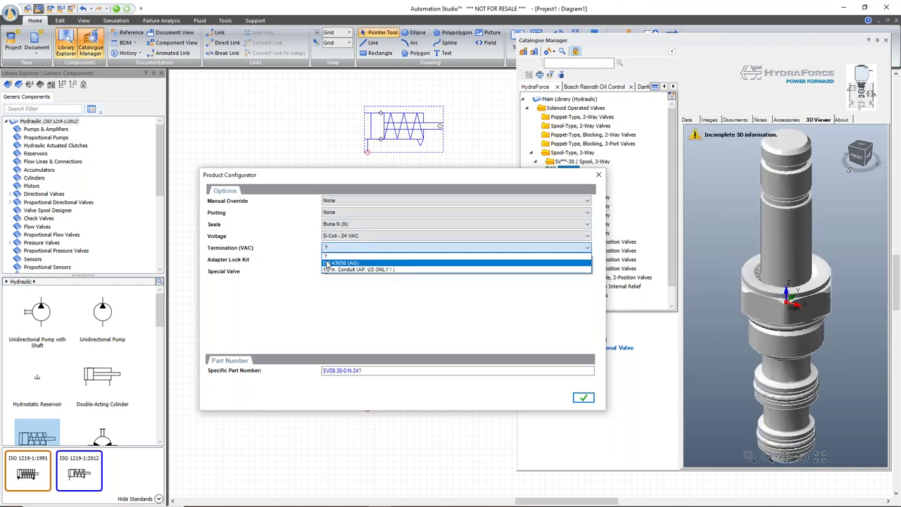
pyautogui.click(328, 263)
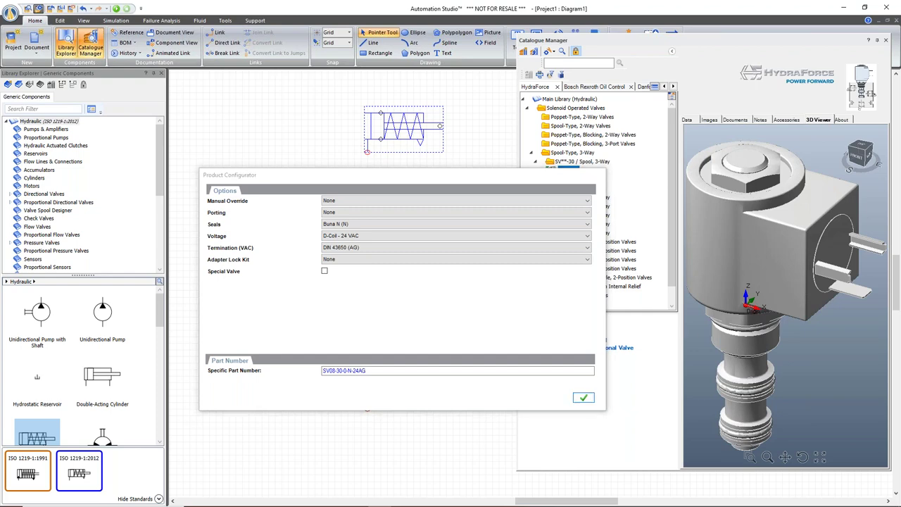
pyautogui.click(590, 399)
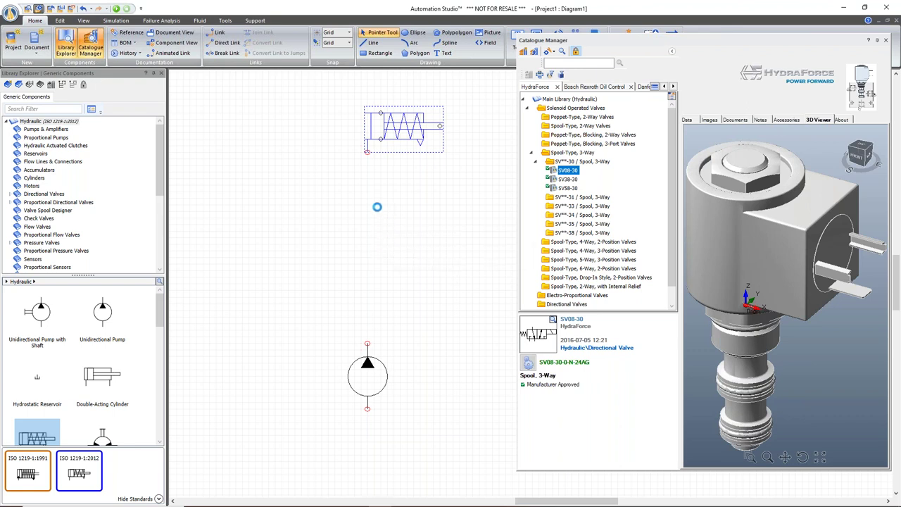
# Place the configured SV08-30 valve between the cylinder and the pump, and move the cylinder slightly higher.
pyautogui.click(394, 232)
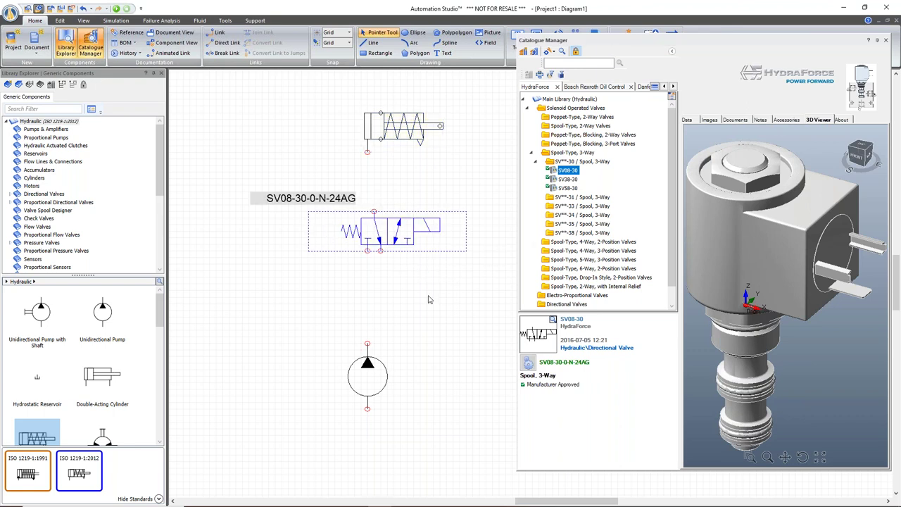
pyautogui.click(428, 300)
pyautogui.moveTo(402, 127); pyautogui.dragTo(403, 114)
pyautogui.click(405, 197)
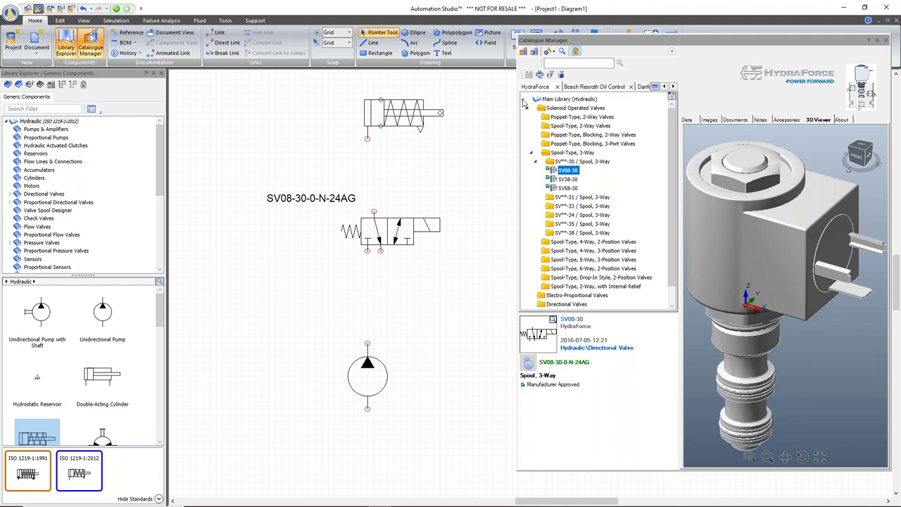
# Collapse the HydraForce library tree and switch to the Bosch Rexroth Oil Control catalogue.
pyautogui.click(523, 99)
pyautogui.click(654, 86)
pyautogui.click(654, 169)
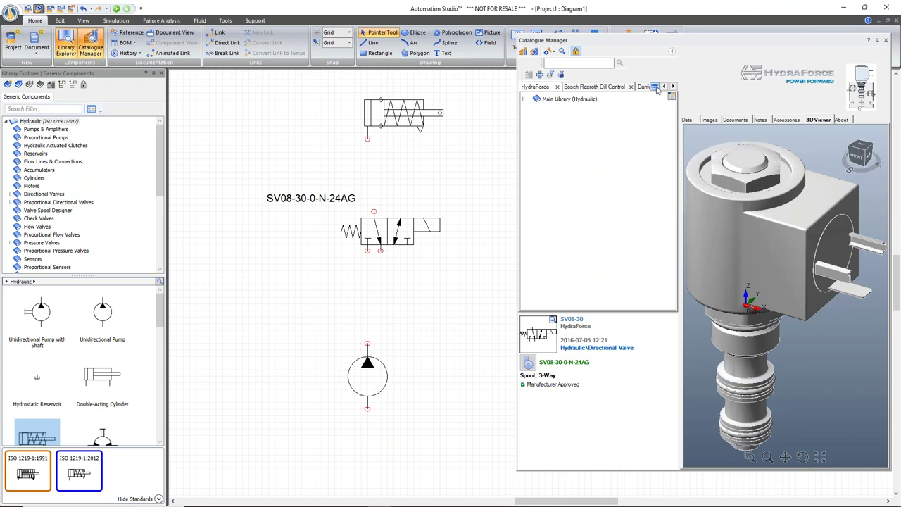
pyautogui.click(654, 87)
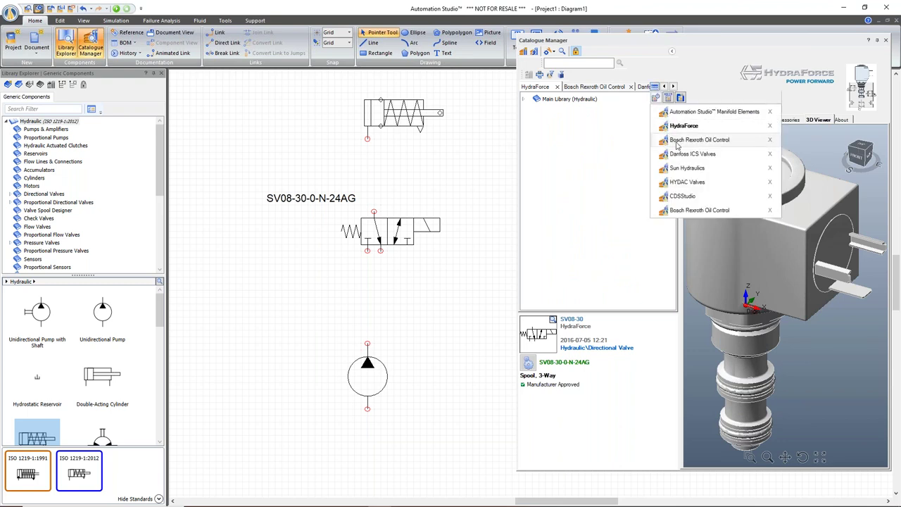
pyautogui.click(699, 139)
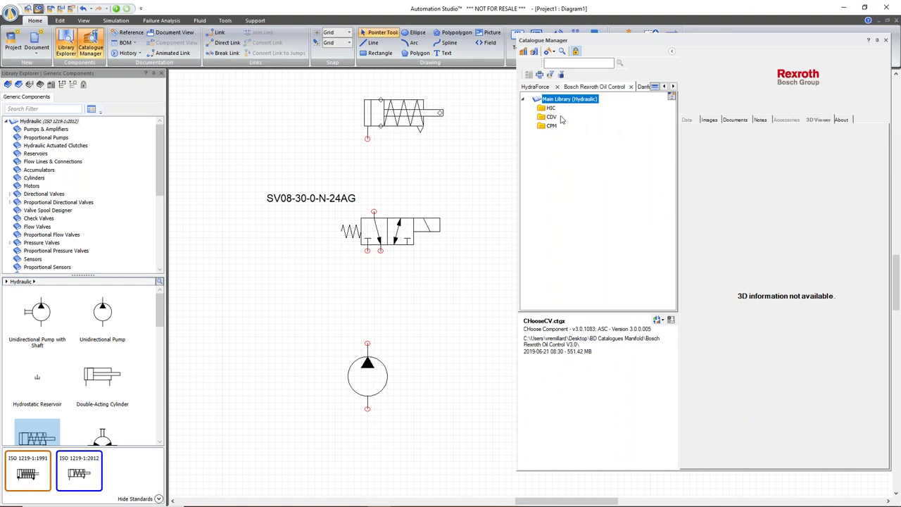
# Select the VS-80 valve under HIC, Mechanical, Relief and unloading, direct acting guided poppet type, and review its data and documents.
pyautogui.doubleClick(550, 109)
pyautogui.doubleClick(554, 117)
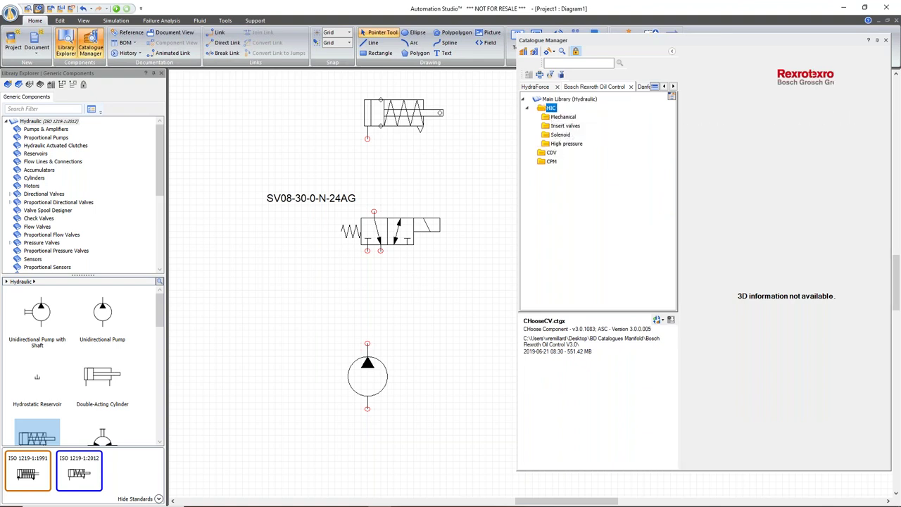
pyautogui.doubleClick(563, 127)
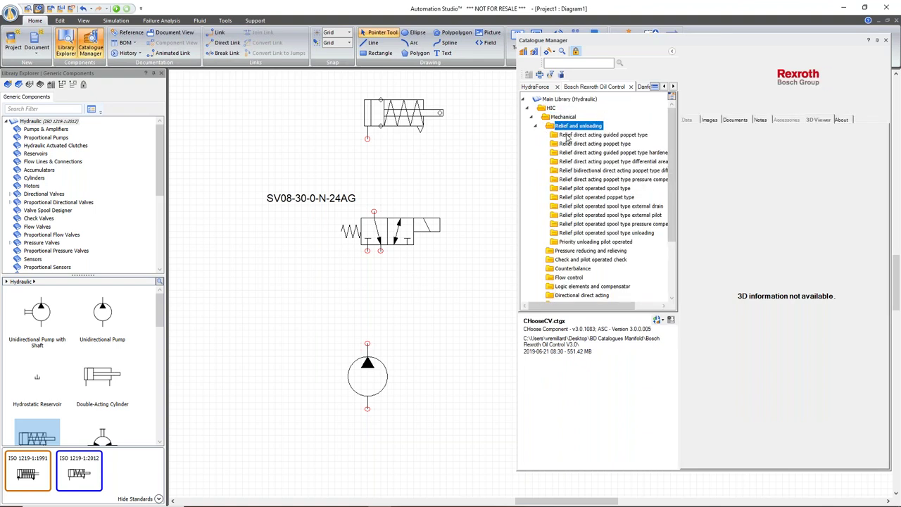
pyautogui.doubleClick(567, 135)
pyautogui.click(567, 152)
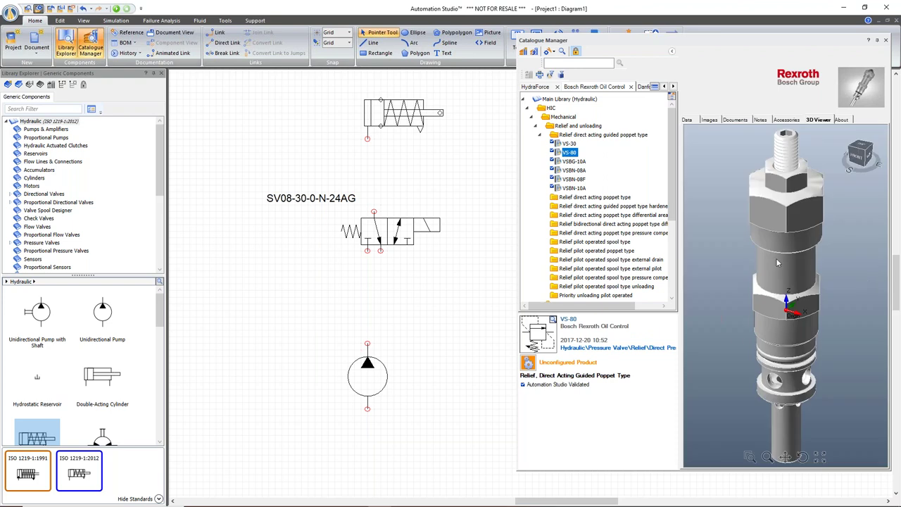
pyautogui.click(688, 120)
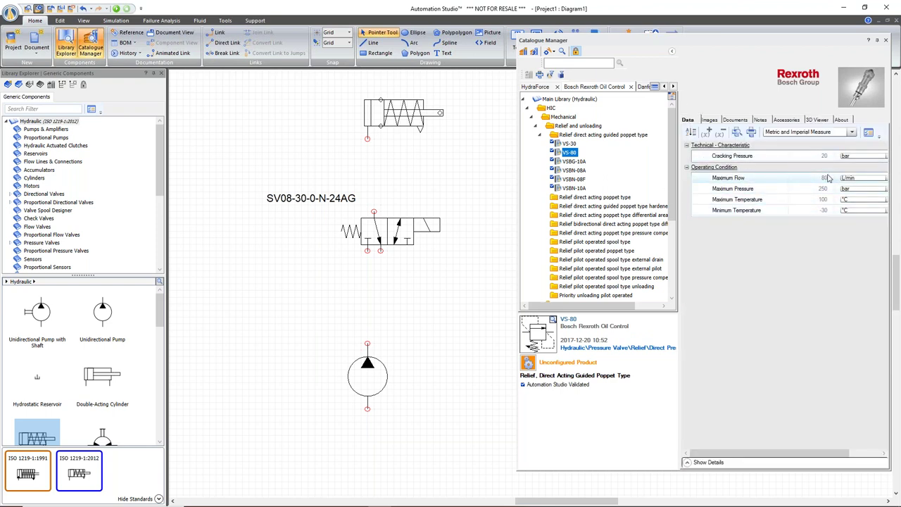
pyautogui.click(736, 120)
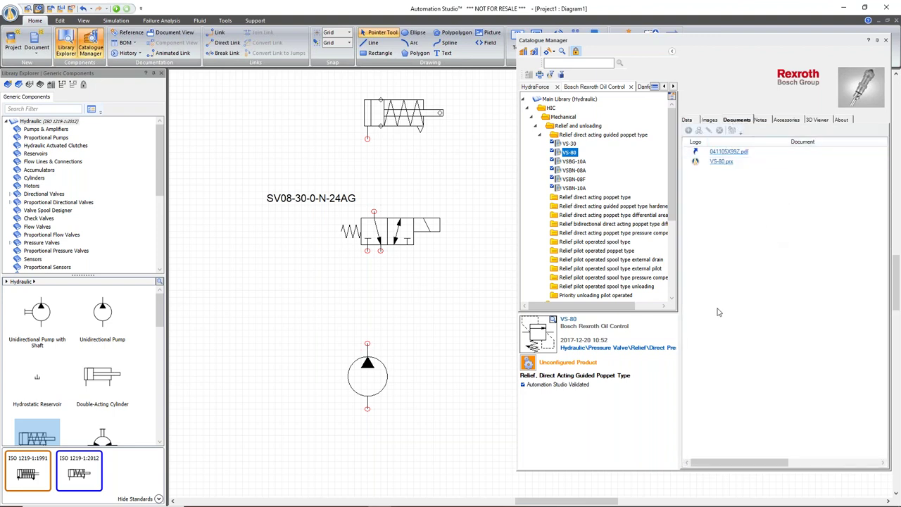
# Configure the VS-80 valve with Leakproof hex. socket screw adjustment and the Adj. Press. Range 80-250 bar (1160-3600 psi) spring.
pyautogui.click(527, 362)
pyautogui.click(633, 161)
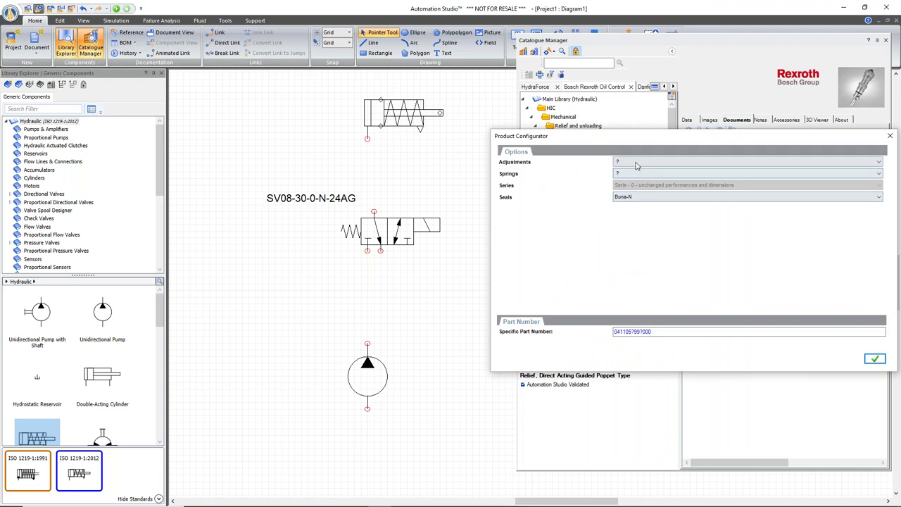
pyautogui.click(633, 174)
pyautogui.click(633, 174)
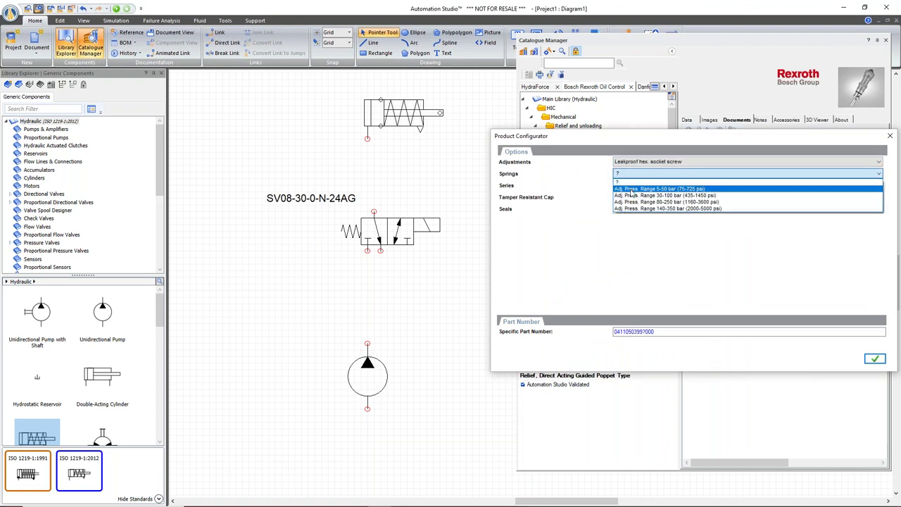
pyautogui.click(620, 201)
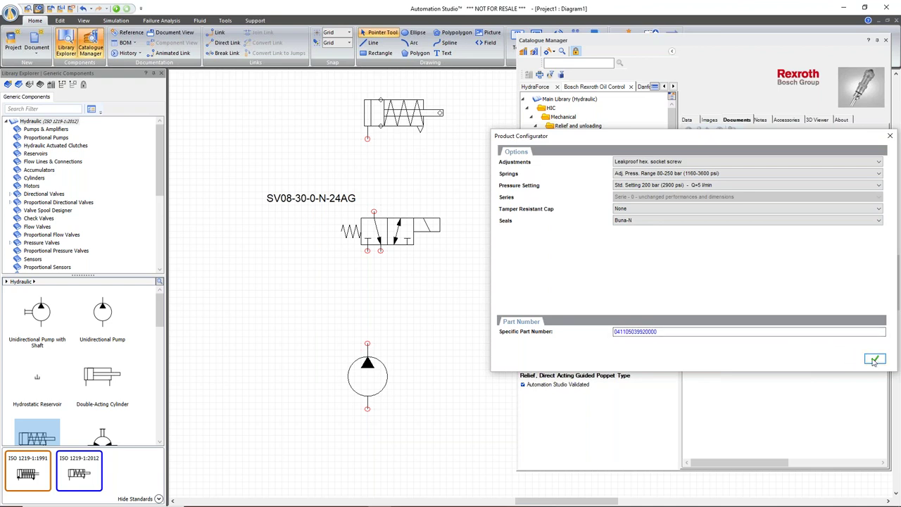
pyautogui.click(874, 358)
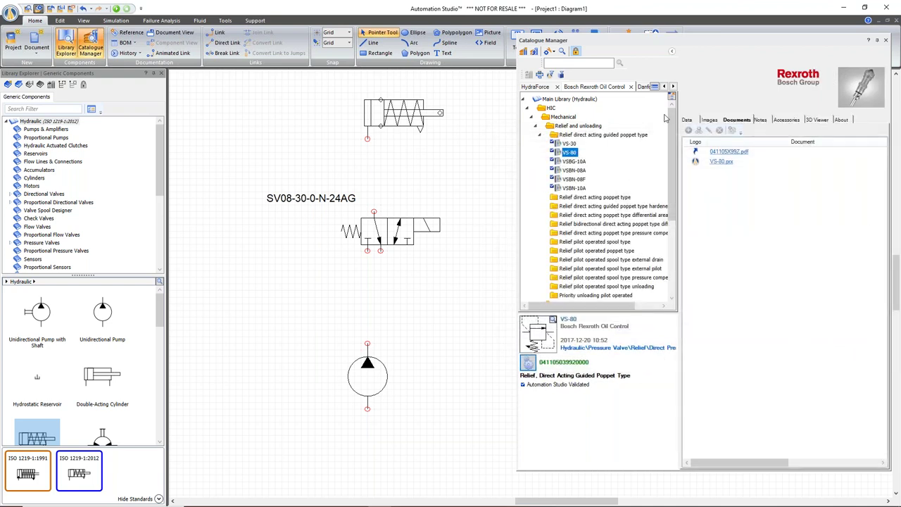
# Place the configured VS-80 relief valve between the SV08-30 valve and the pump, close the catalogue, and move the pump lower.
pyautogui.moveTo(537, 343); pyautogui.dragTo(459, 234)
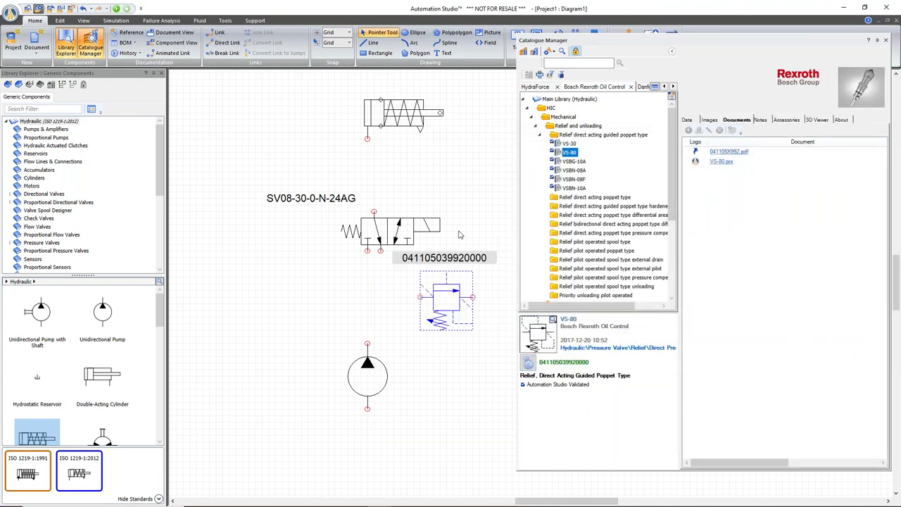
pyautogui.click(885, 40)
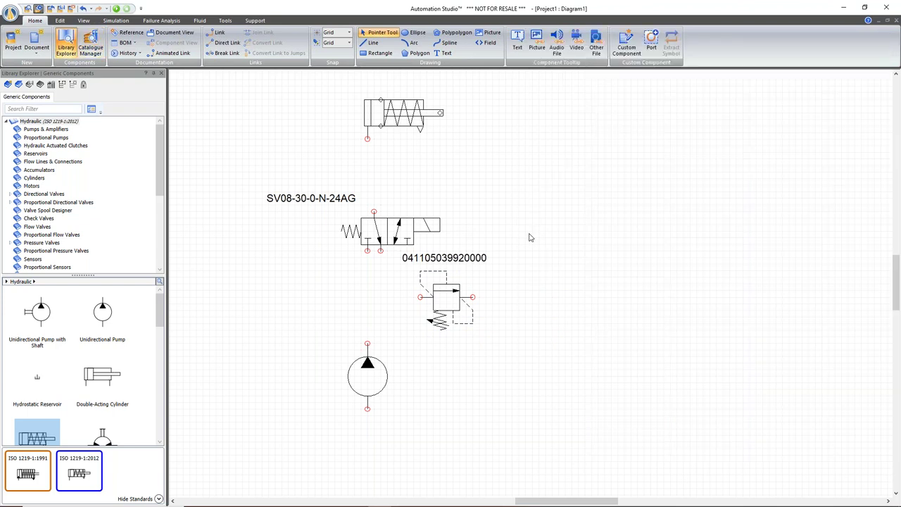
pyautogui.moveTo(382, 398); pyautogui.dragTo(382, 424)
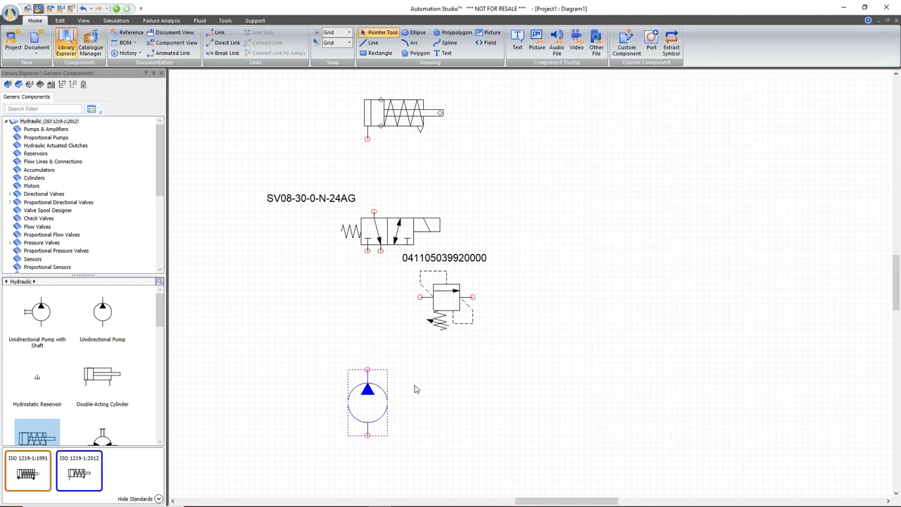
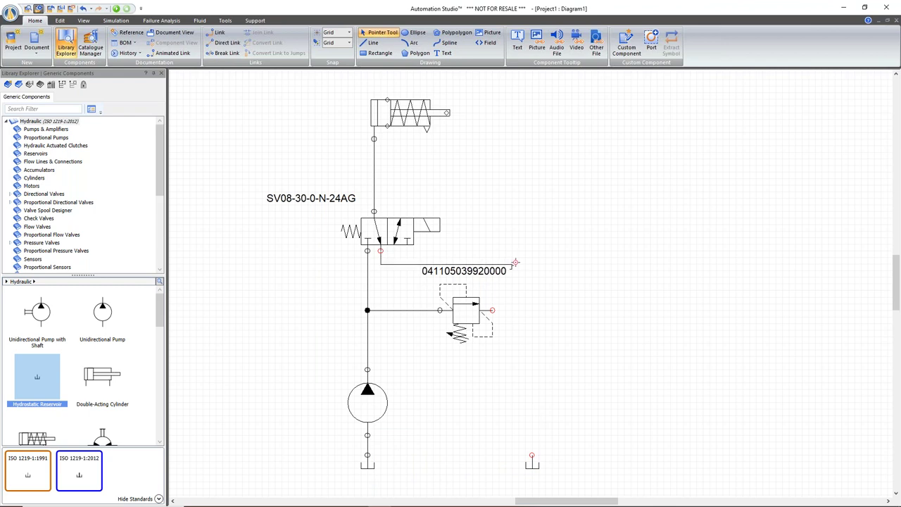
# Connect the relief valve's outlet to the reservoir return line, and move the SV08-30 valve slightly higher.
pyautogui.moveTo(492, 310); pyautogui.dragTo(527, 311)
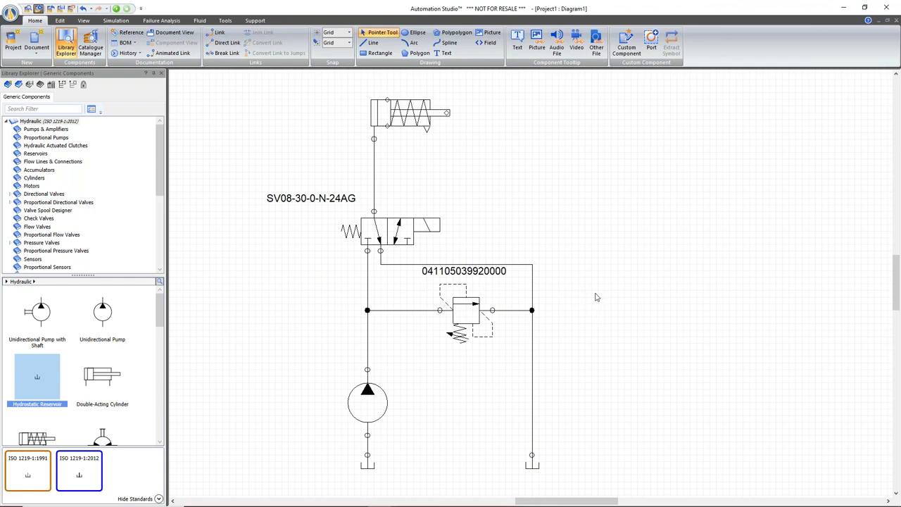
pyautogui.click(422, 236)
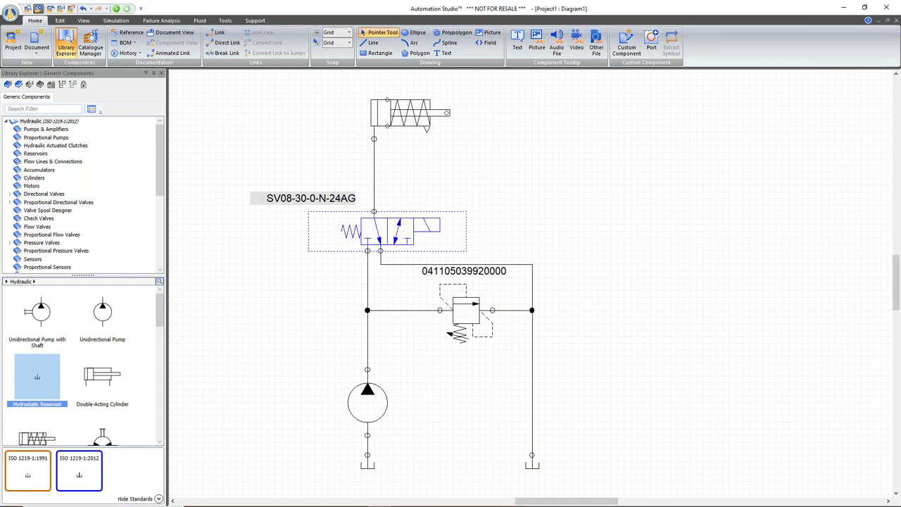
pyautogui.moveTo(422, 236); pyautogui.dragTo(422, 222)
pyautogui.click(459, 161)
# Run a normal simulation, switch the SV08-30 valve on and off to check the cylinder's movement, and stop the simulation.
pyautogui.click(116, 19)
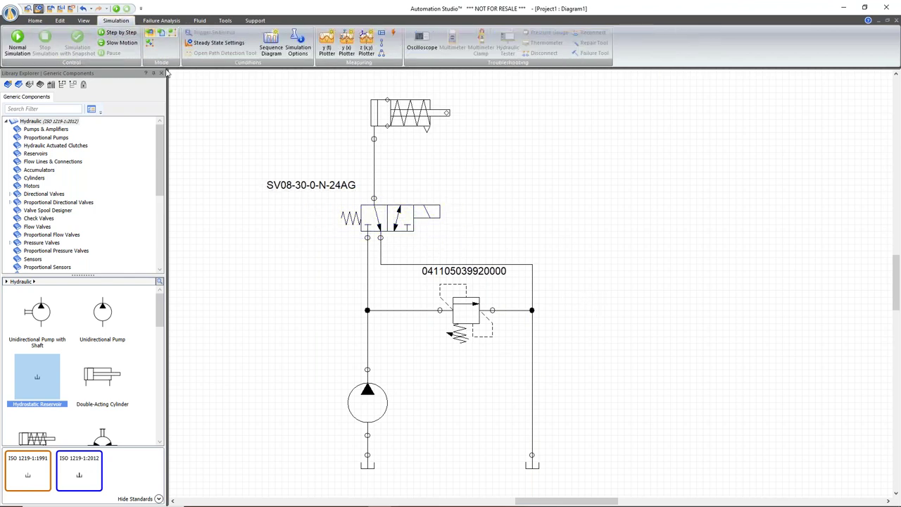
pyautogui.click(17, 41)
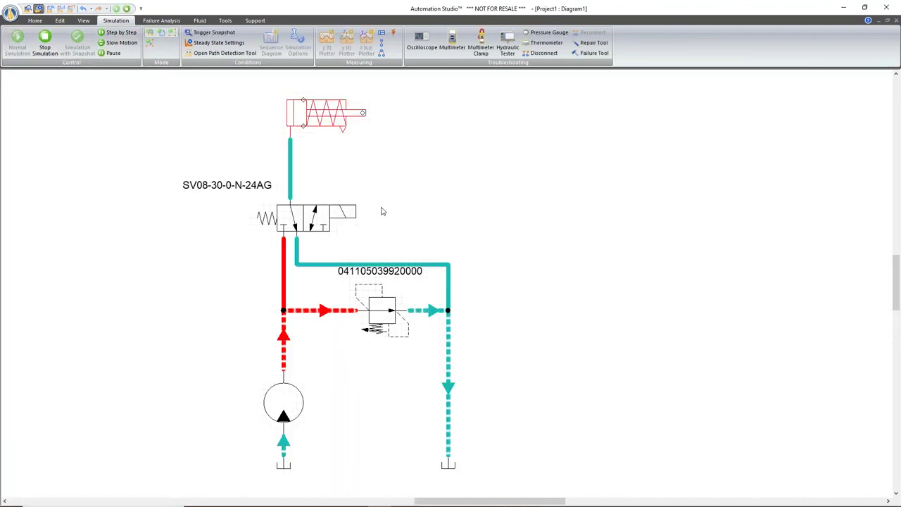
pyautogui.click(344, 211)
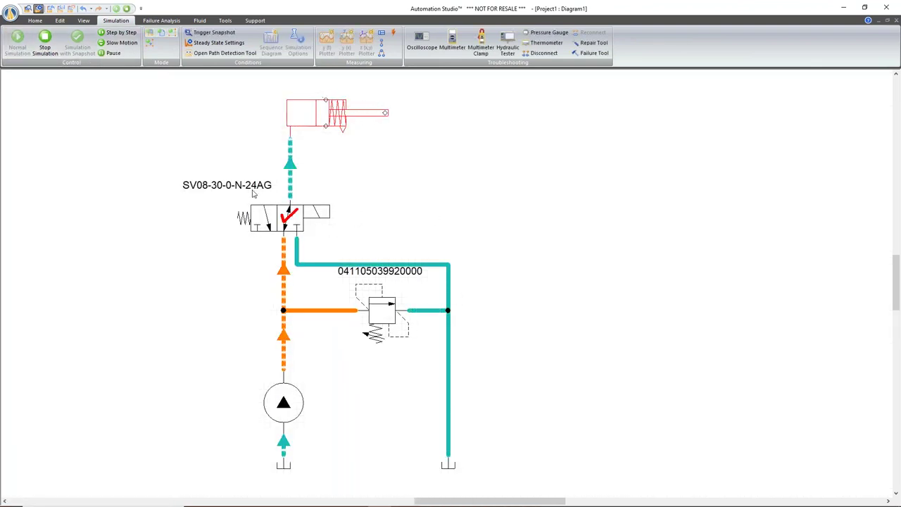
pyautogui.click(323, 225)
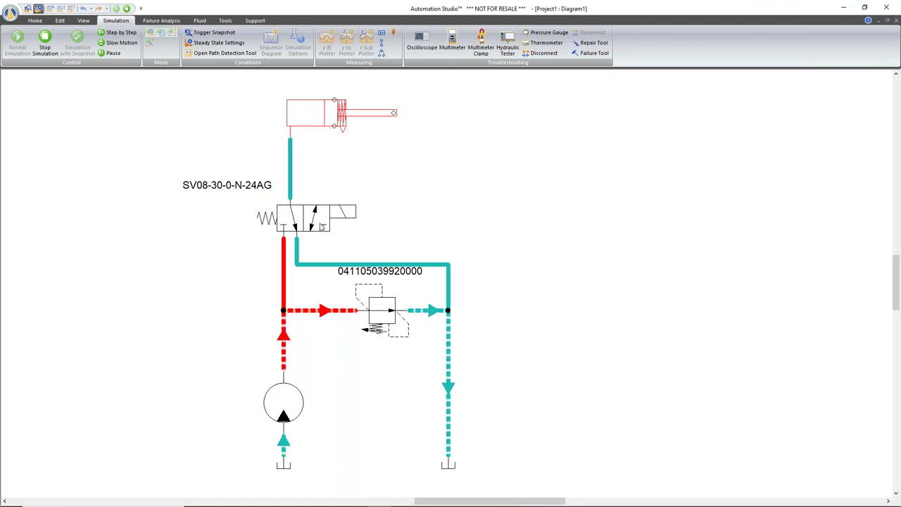
pyautogui.click(44, 44)
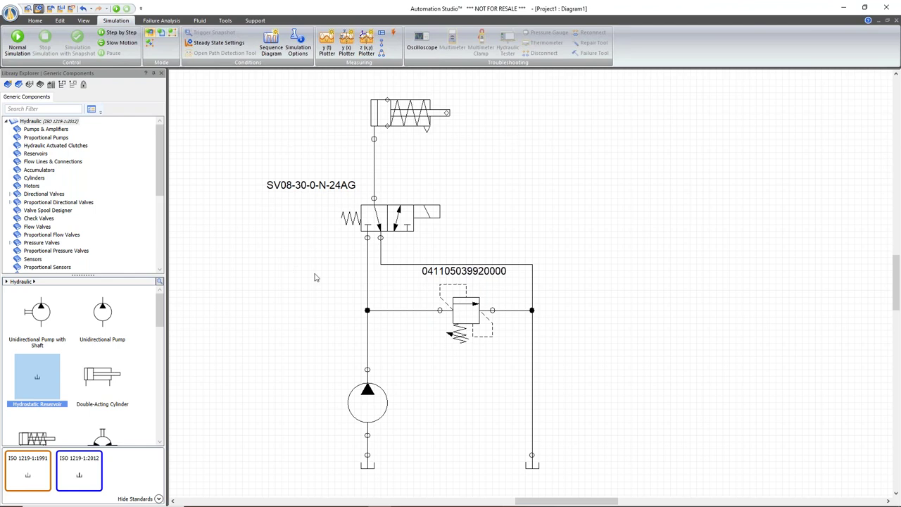
# Set the single-acting cylinder's Spring Stiffness (K) to 10000 N/m and close its component properties.
pyautogui.moveTo(403, 116)
pyautogui.doubleClick(408, 125)
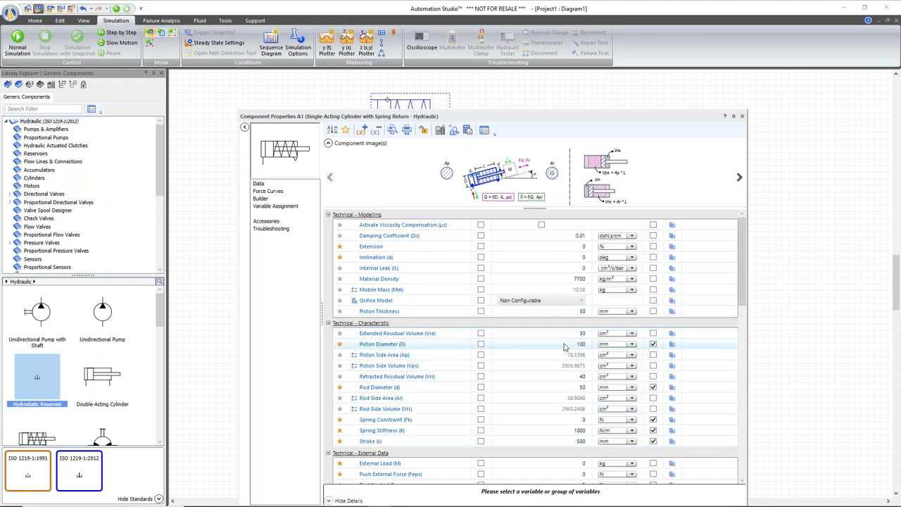
pyautogui.click(394, 430)
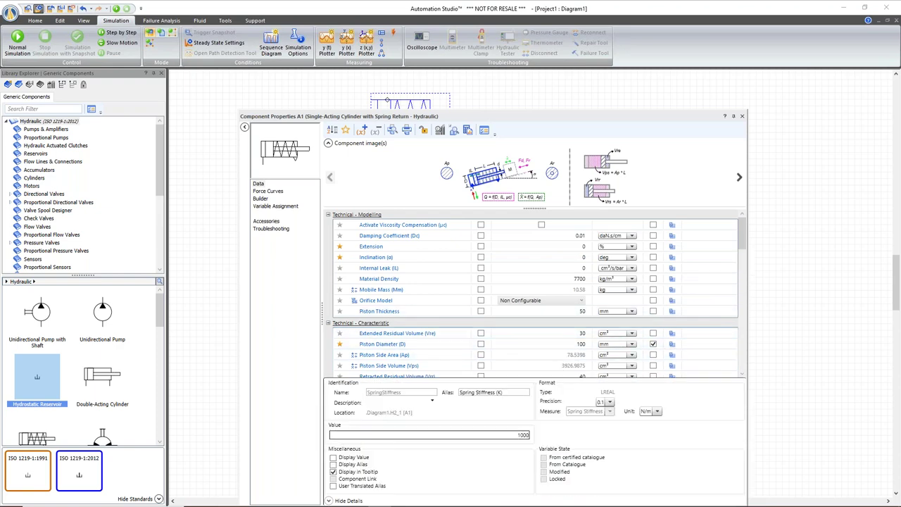
pyautogui.click(579, 373)
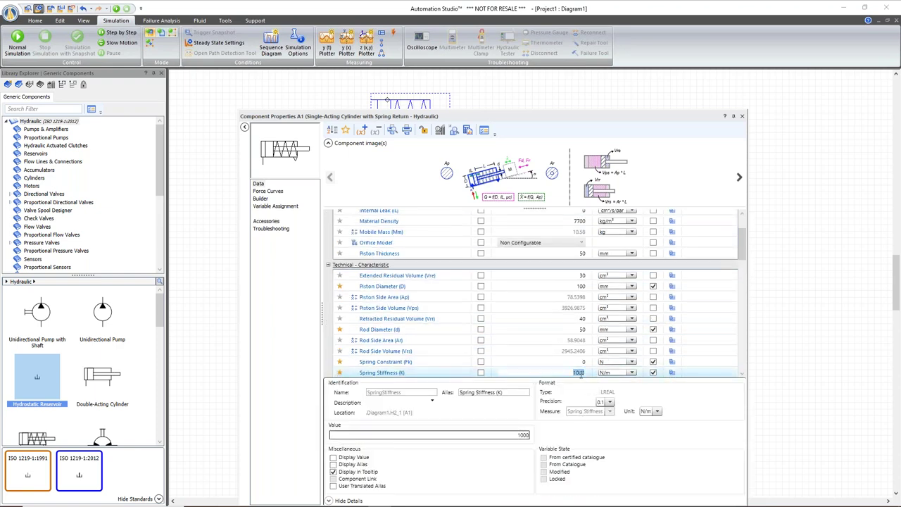
pyautogui.write('10000')
pyautogui.click(575, 362)
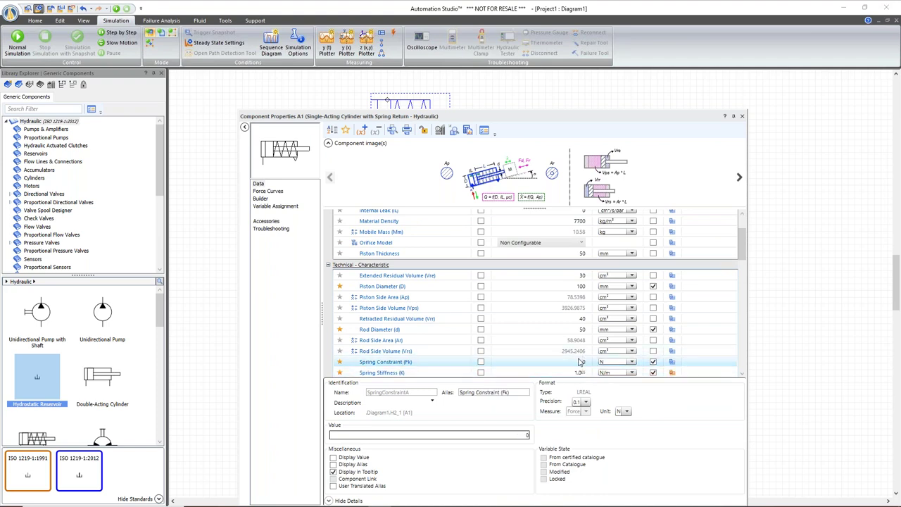
pyautogui.click(742, 116)
# Simulate the circuit again, actuate the SV08-30 valve to check the cylinder's spring return, and stop the simulation.
pyautogui.click(17, 41)
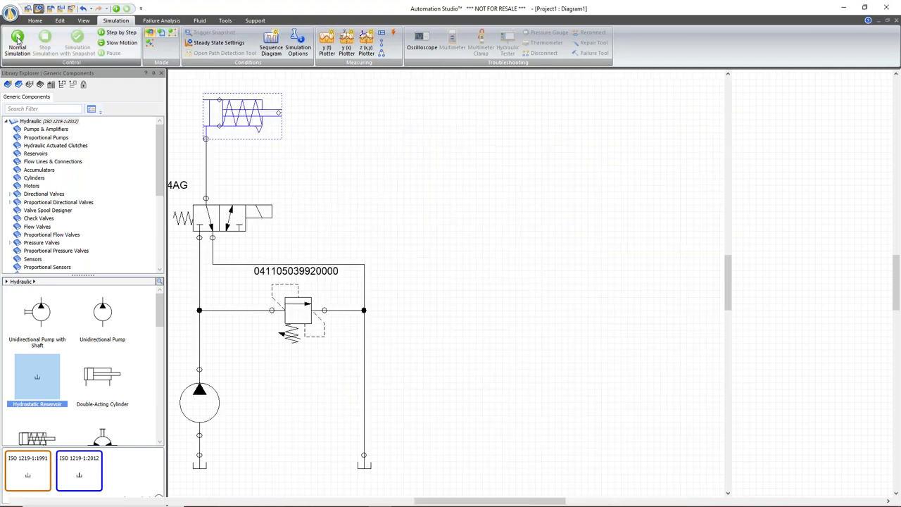
pyautogui.click(321, 222)
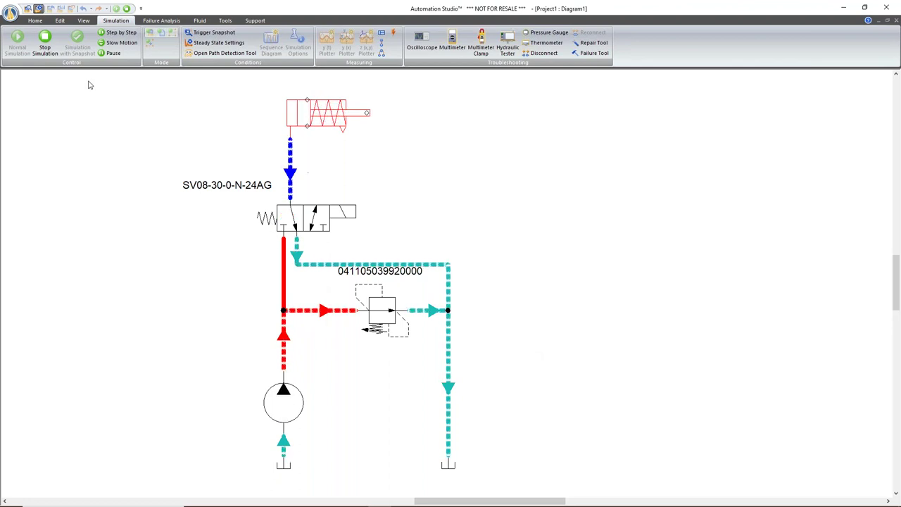
pyautogui.click(45, 50)
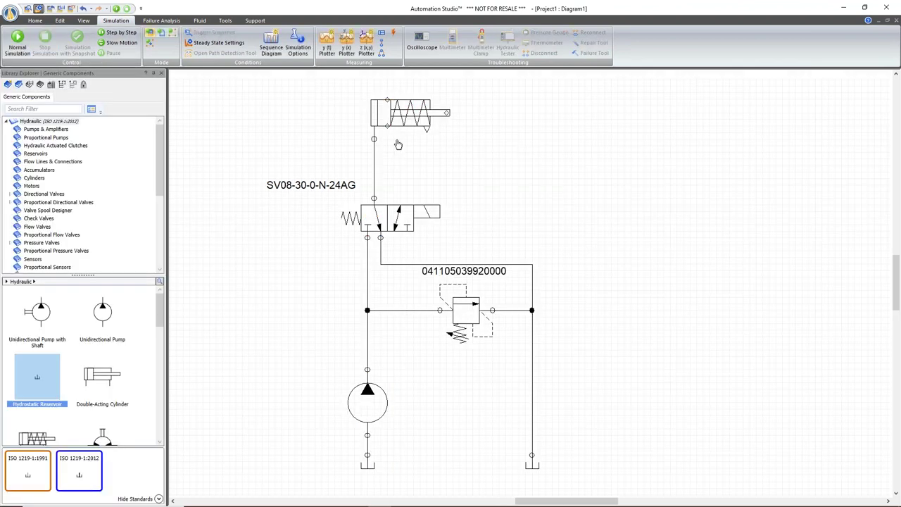
# Draw a manifold boundary line around the SV08-30 valve and the relief valve, leaving the cylinder, pump and reservoirs outside.
pyautogui.moveTo(399, 144)
pyautogui.click(199, 21)
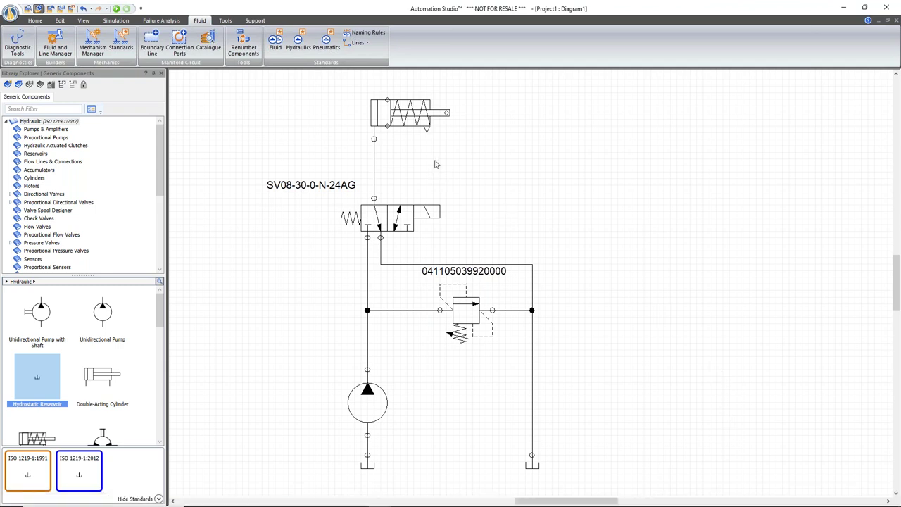
pyautogui.click(159, 45)
pyautogui.moveTo(282, 159); pyautogui.dragTo(546, 362)
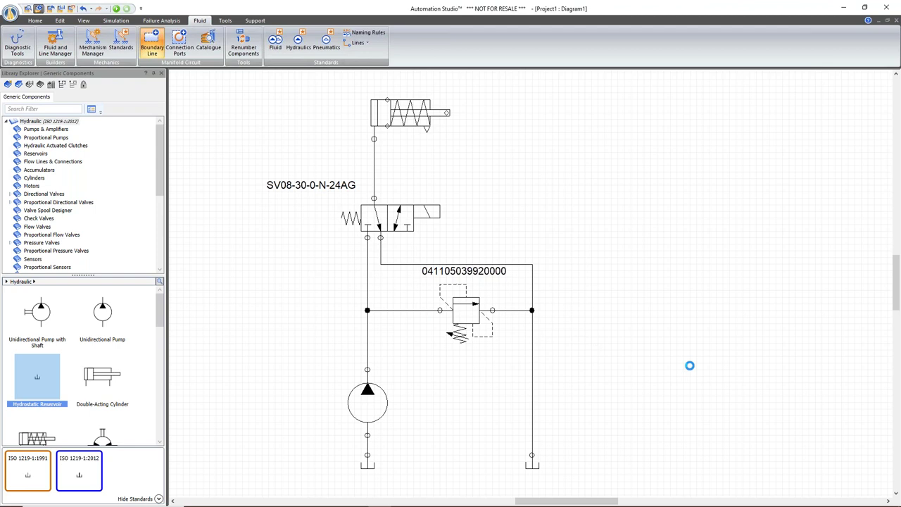
pyautogui.rightClick(689, 365)
# Tighten the manifold boundary by bringing its left edge closer to the SV08-30 valve and lowering its upper edge.
pyautogui.click(285, 220)
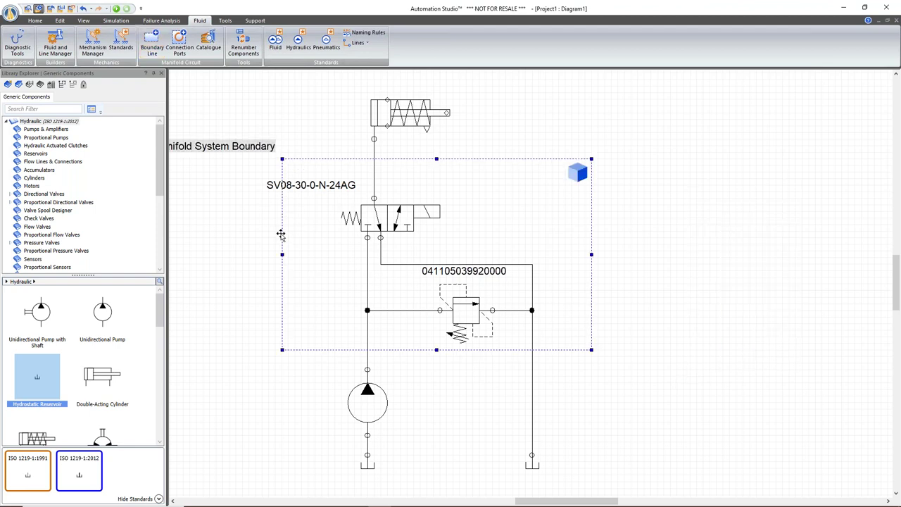
pyautogui.moveTo(283, 254); pyautogui.dragTo(306, 256)
pyautogui.click(679, 311)
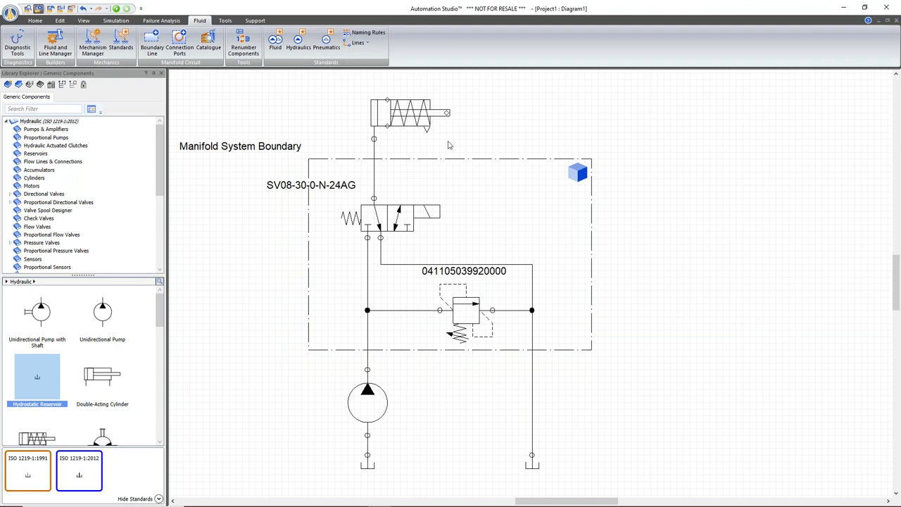
pyautogui.moveTo(447, 161); pyautogui.dragTo(449, 173)
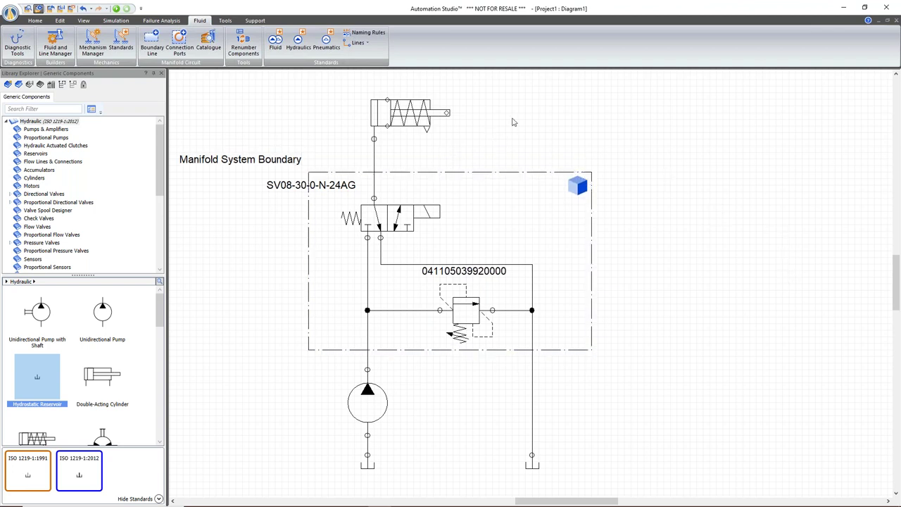
# Try placing manifold connection ports at the cylinder line and on the boundary's left edge beside the SV08-30 valve, undoing each placement.
pyautogui.click(184, 49)
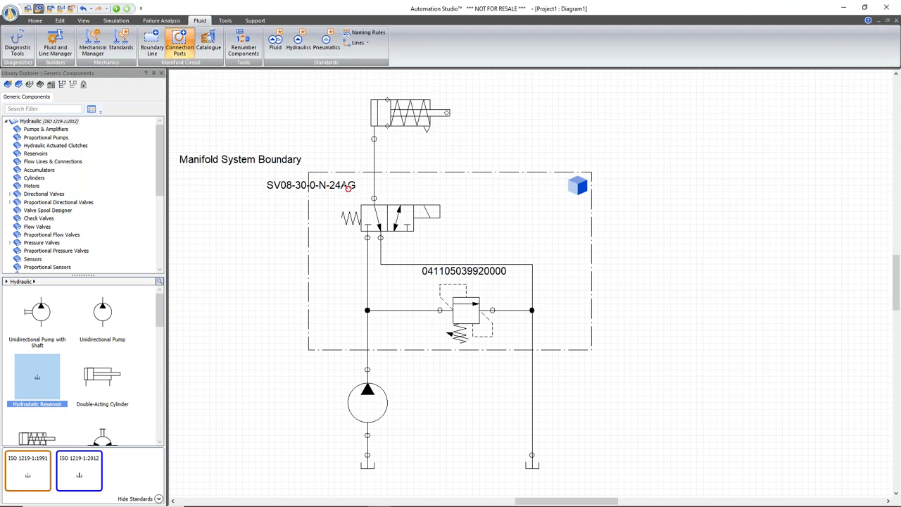
pyautogui.click(377, 171)
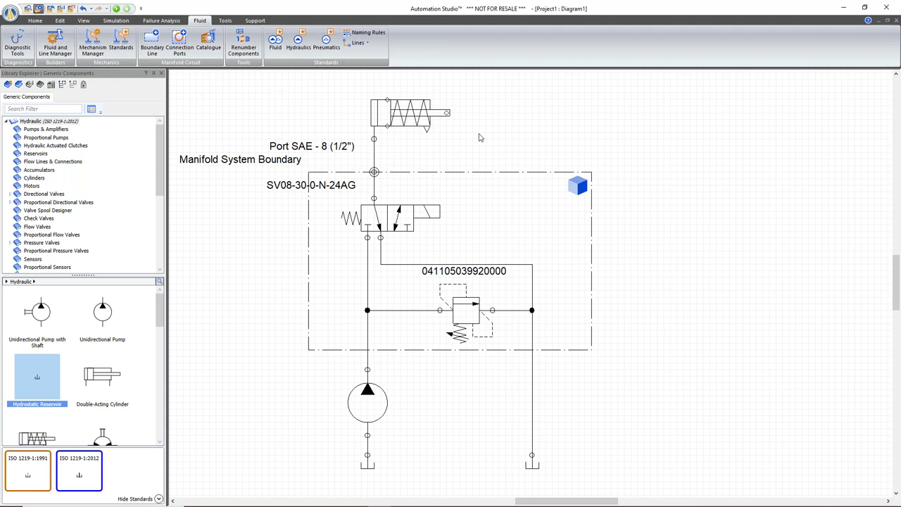
pyautogui.hotkey('ctrl', 'z')
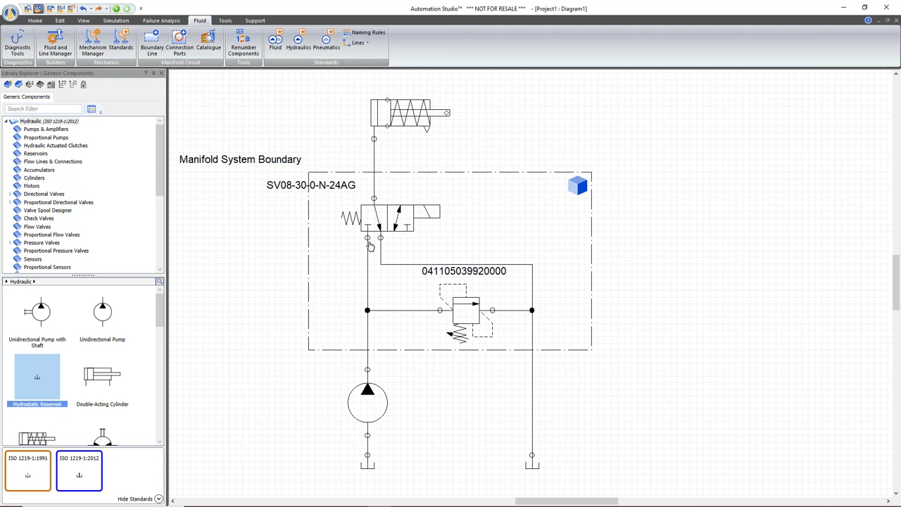
pyautogui.click(307, 237)
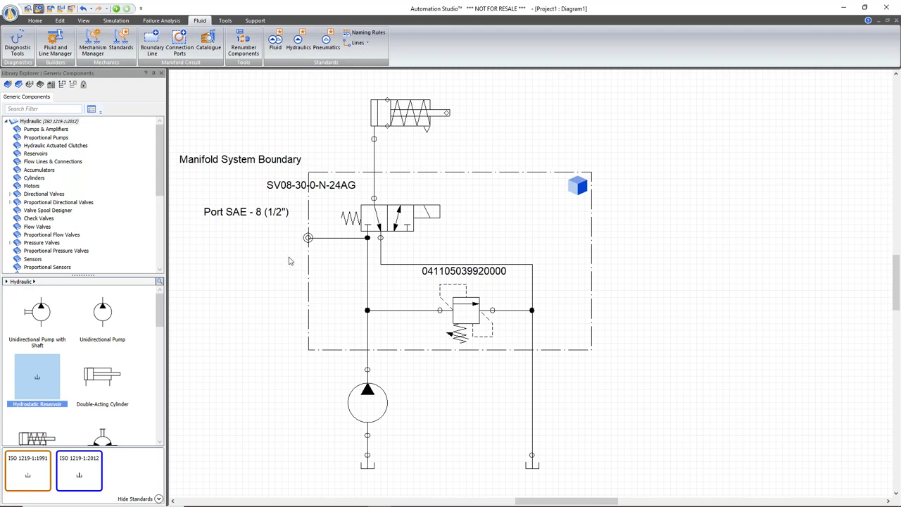
pyautogui.hotkey('ctrl', 'z')
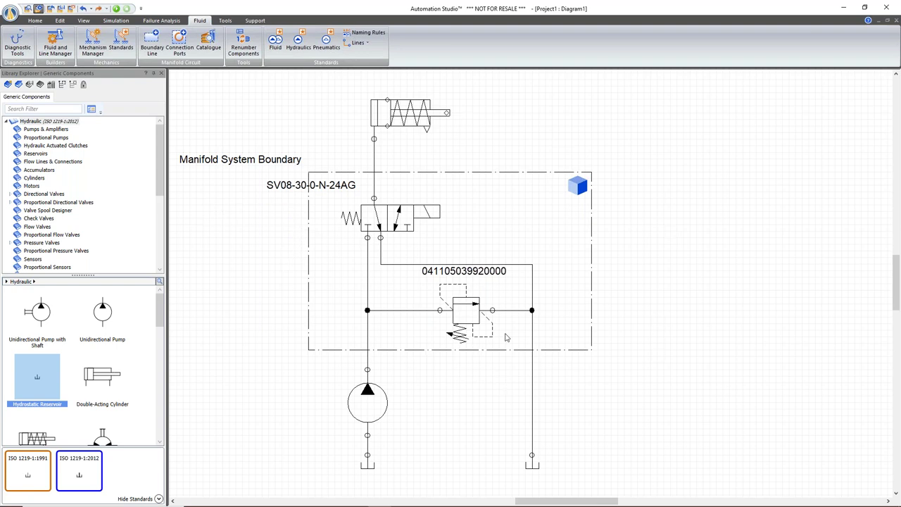
# Create the manifold circuit's default connection ports on the boundary, and move the pump slightly lower.
pyautogui.click(559, 350)
pyautogui.rightClick(560, 350)
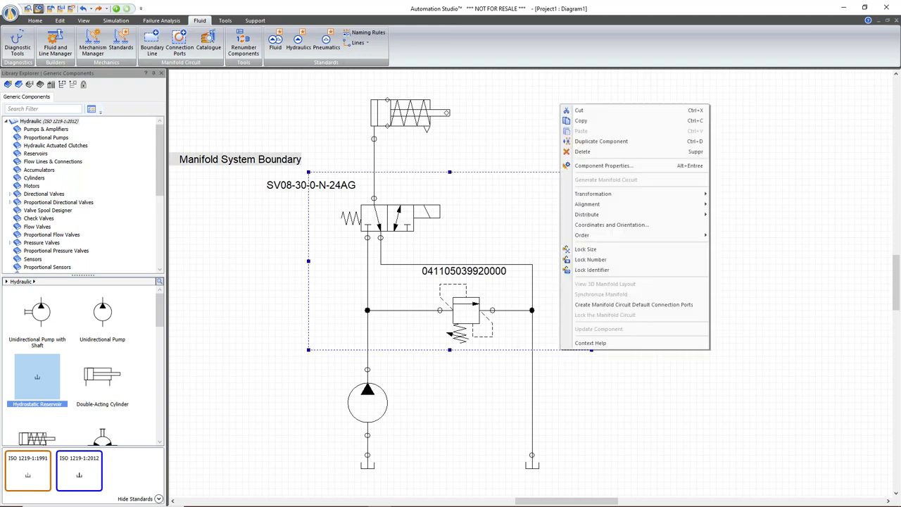
pyautogui.click(585, 304)
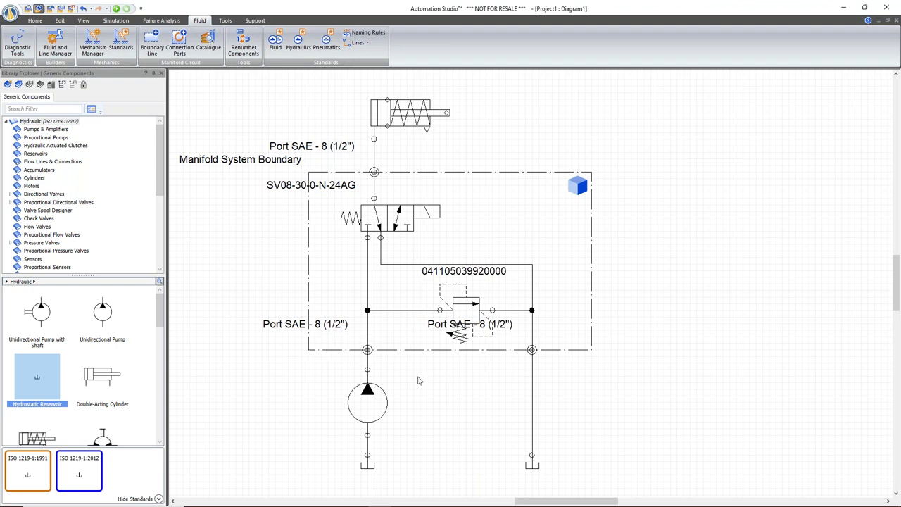
pyautogui.moveTo(389, 407); pyautogui.dragTo(389, 414)
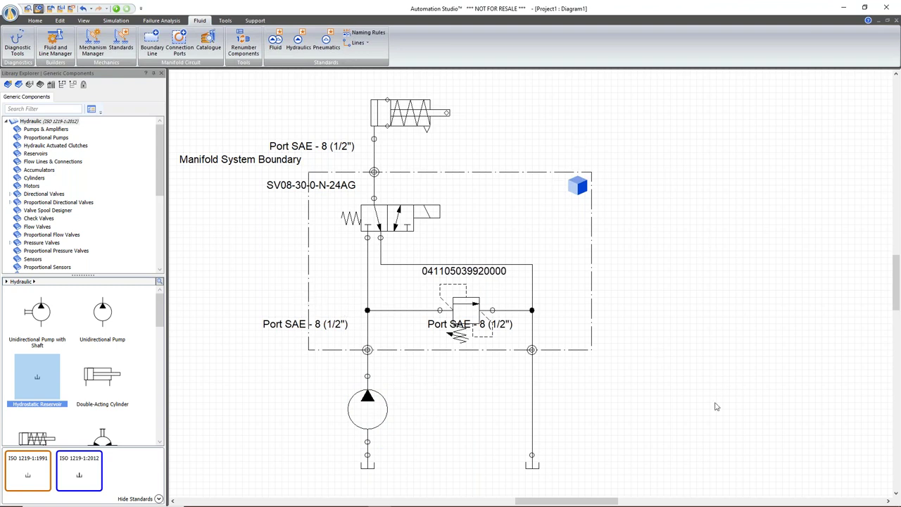
# Load the Manifold Elements catalogue data and set the pump-line connection port's size to SAE - 6 (3/8").
pyautogui.doubleClick(366, 350)
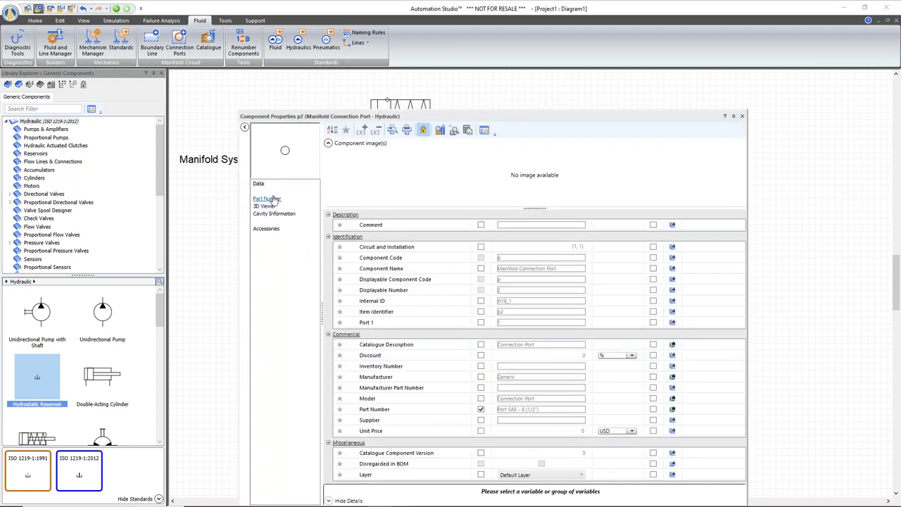
pyautogui.click(273, 200)
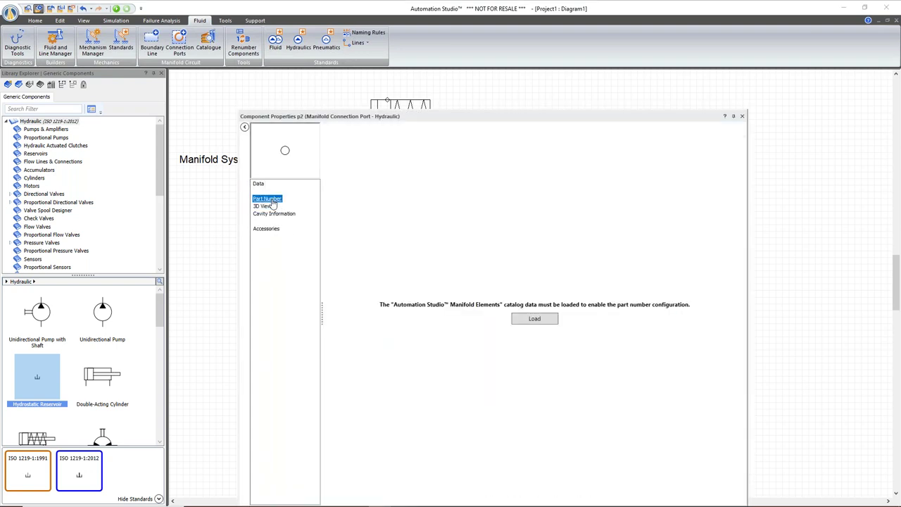
pyautogui.click(538, 322)
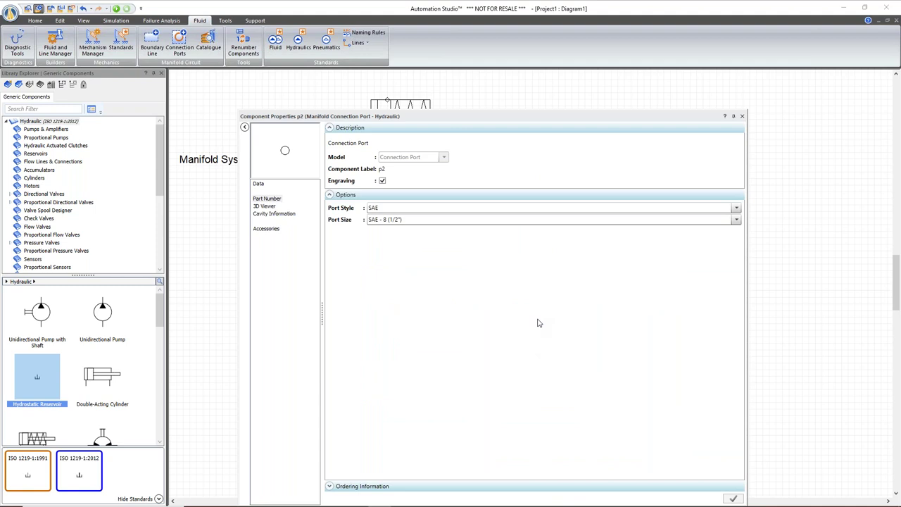
pyautogui.click(453, 208)
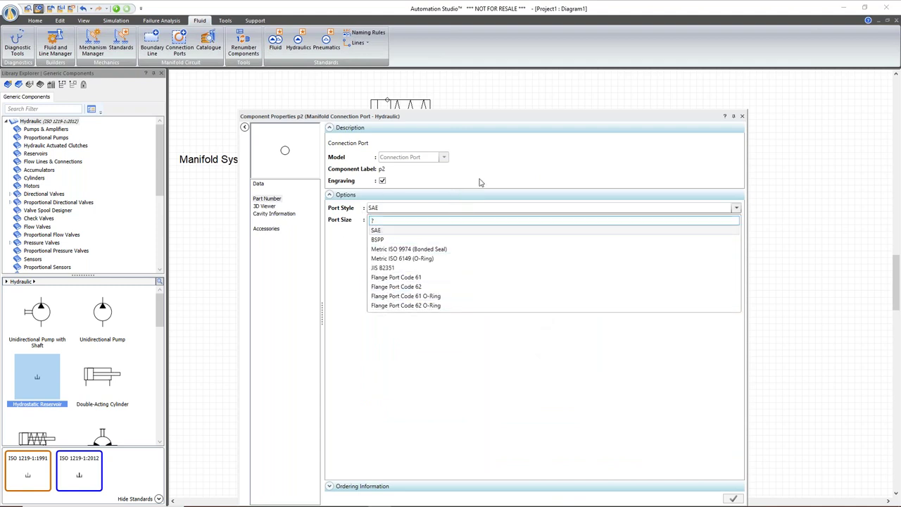
pyautogui.click(474, 191)
pyautogui.click(422, 222)
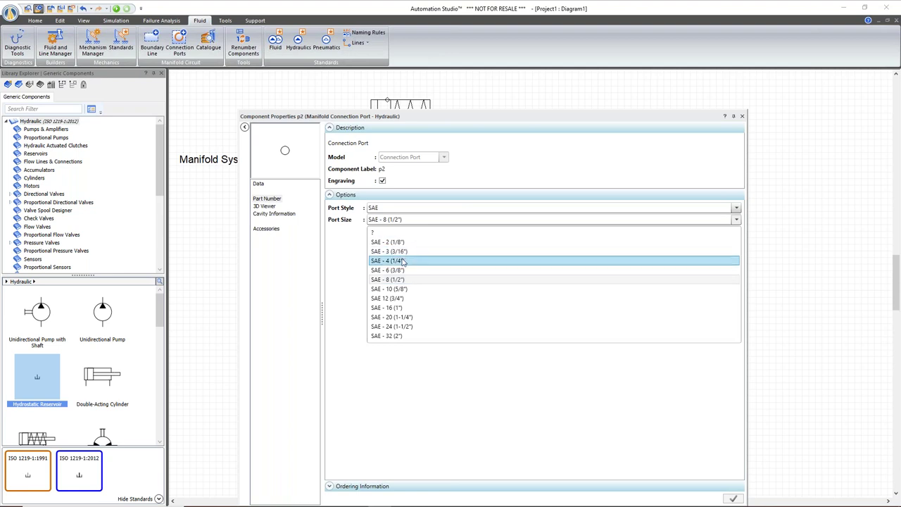
pyautogui.click(411, 262)
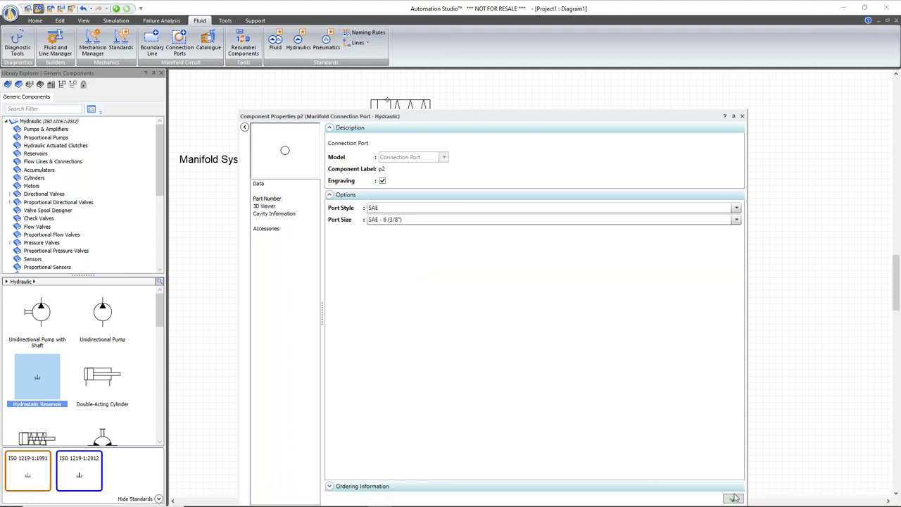
pyautogui.click(742, 117)
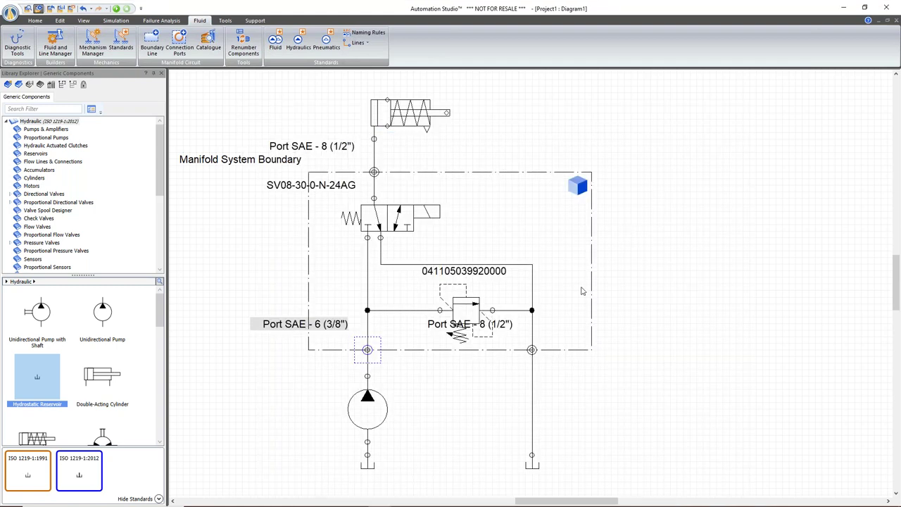
# Set the size of the connection port on the reservoir return line to SAE - 6 (3/8").
pyautogui.doubleClick(535, 356)
pyautogui.click(461, 219)
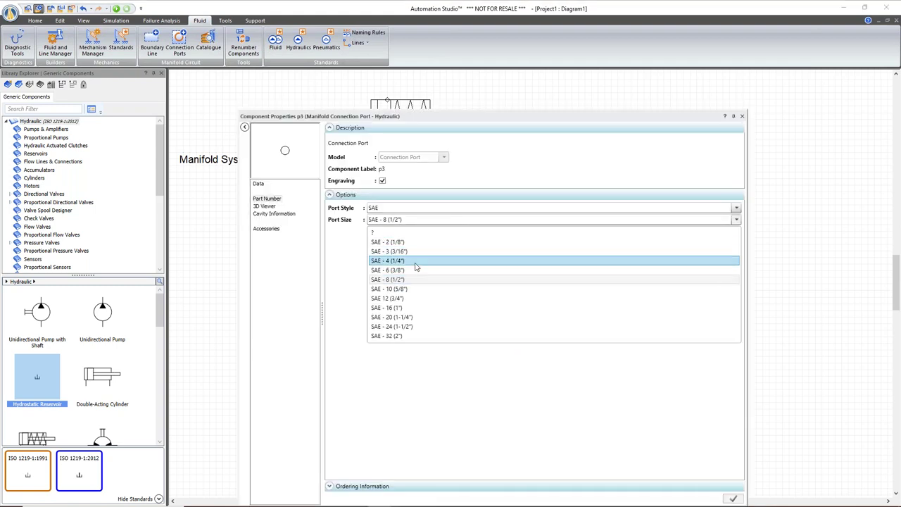
pyautogui.click(414, 270)
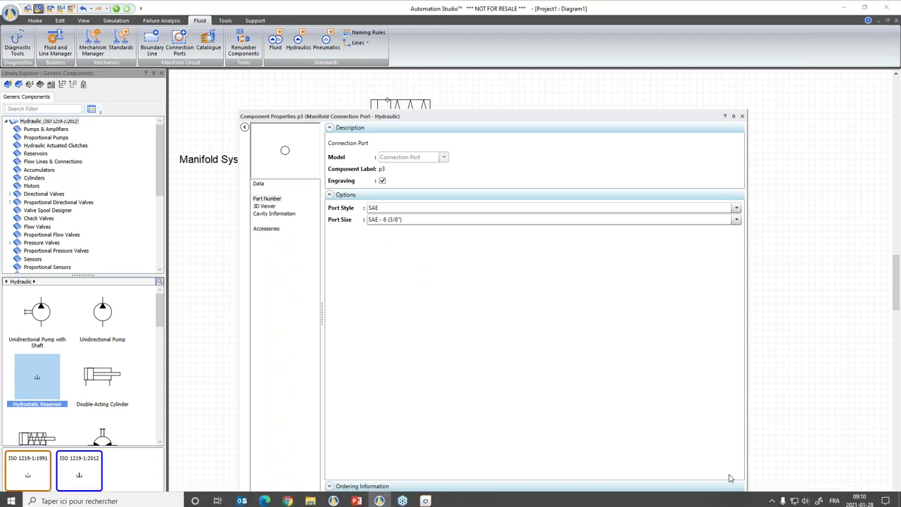
pyautogui.click(734, 498)
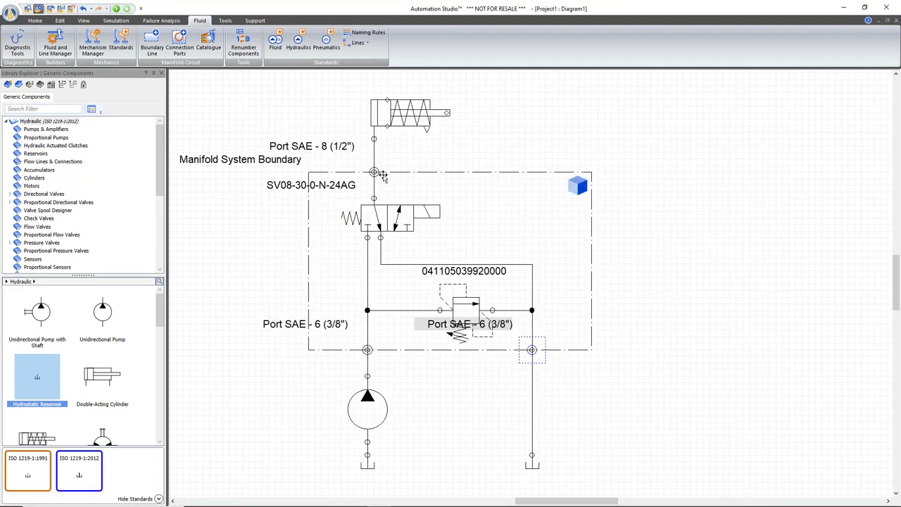
# Set the size of the connection port on the cylinder line to SAE - 4 (1/4").
pyautogui.doubleClick(386, 174)
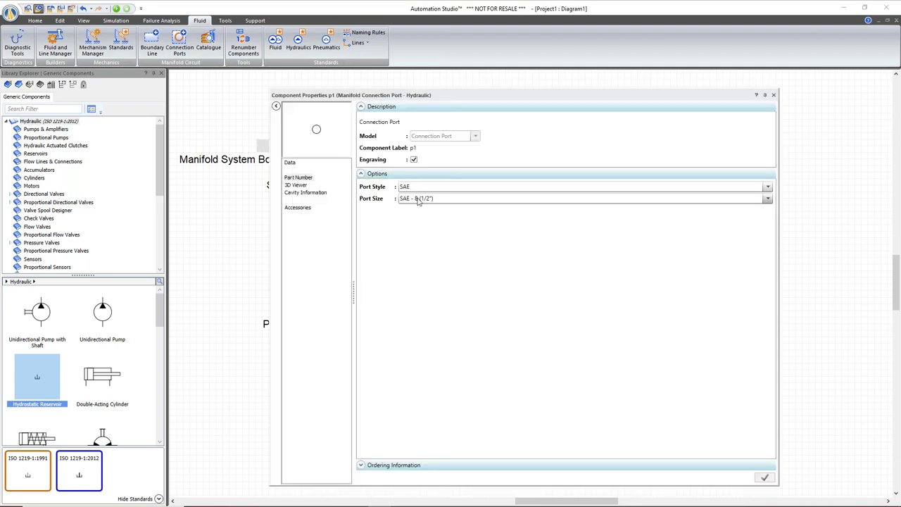
pyautogui.click(417, 199)
pyautogui.click(418, 230)
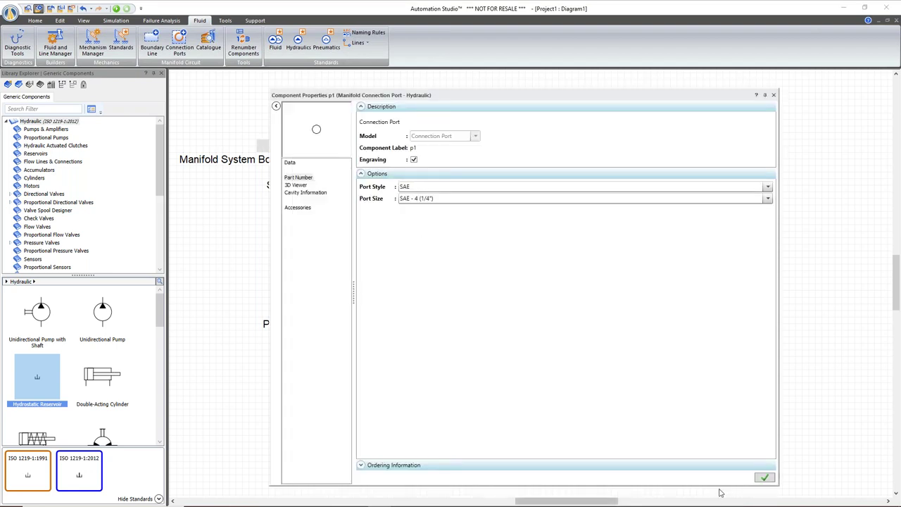
pyautogui.click(764, 478)
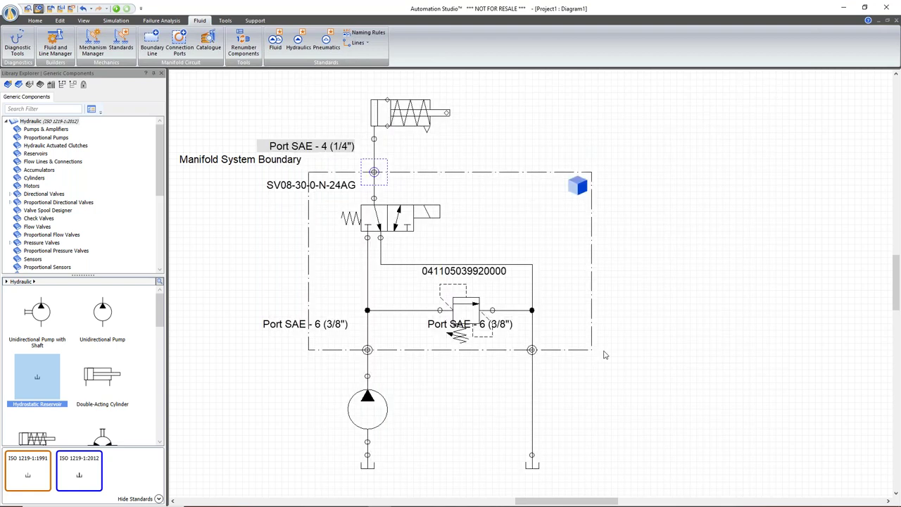
pyautogui.click(624, 378)
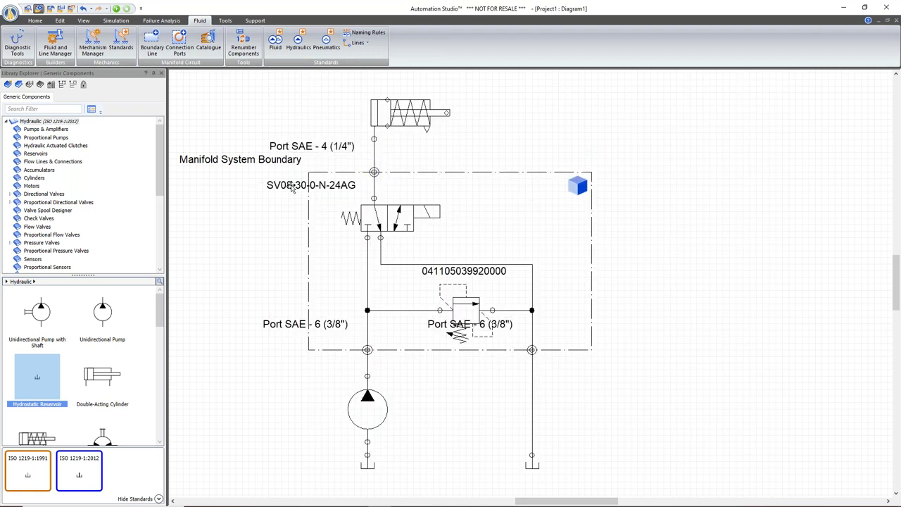
# Move the pump-line port label below the manifold boundary and display the connection port names on the diagram.
pyautogui.moveTo(271, 322); pyautogui.dragTo(271, 362)
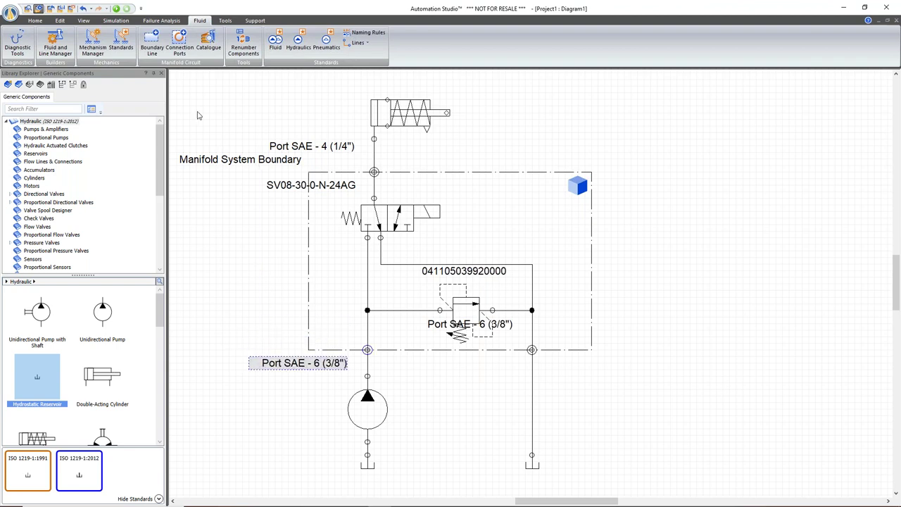
pyautogui.click(35, 20)
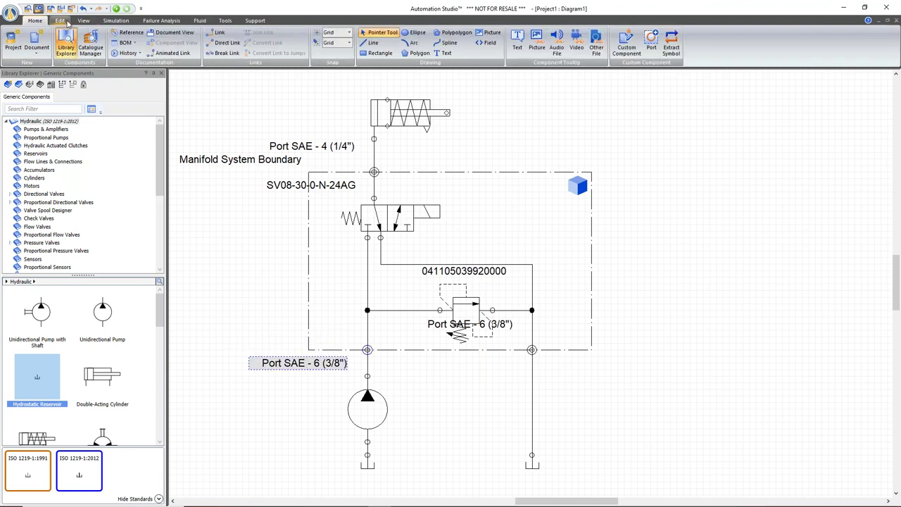
pyautogui.click(83, 20)
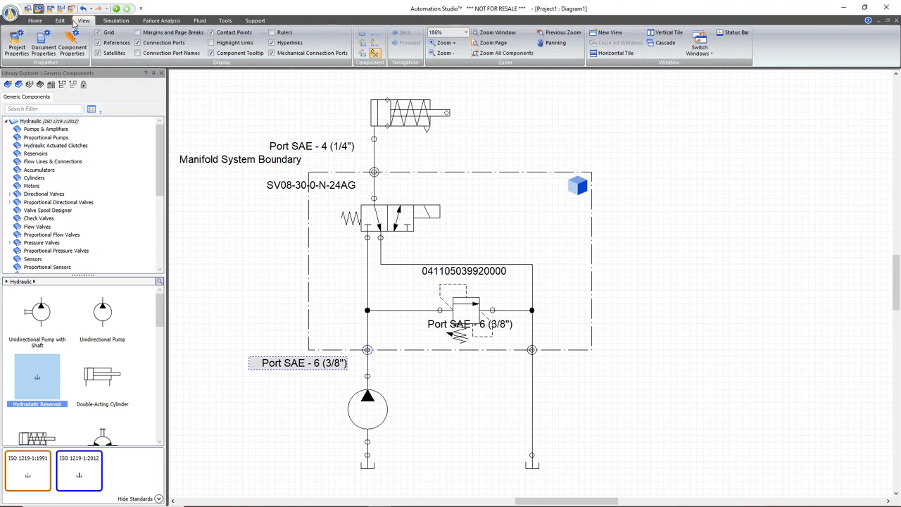
pyautogui.click(137, 53)
pyautogui.click(271, 118)
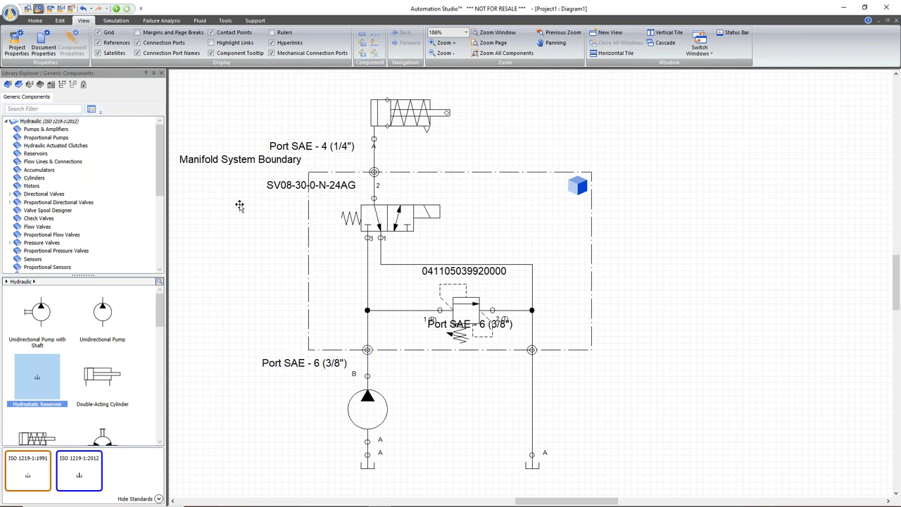
# Reposition both lower port labels below the boundary and the SV08-30-0-N-24AG label above its valve, and delete the Manifold System Boundary label.
pyautogui.moveTo(492, 325); pyautogui.dragTo(505, 364)
pyautogui.moveTo(310, 362); pyautogui.dragTo(310, 356)
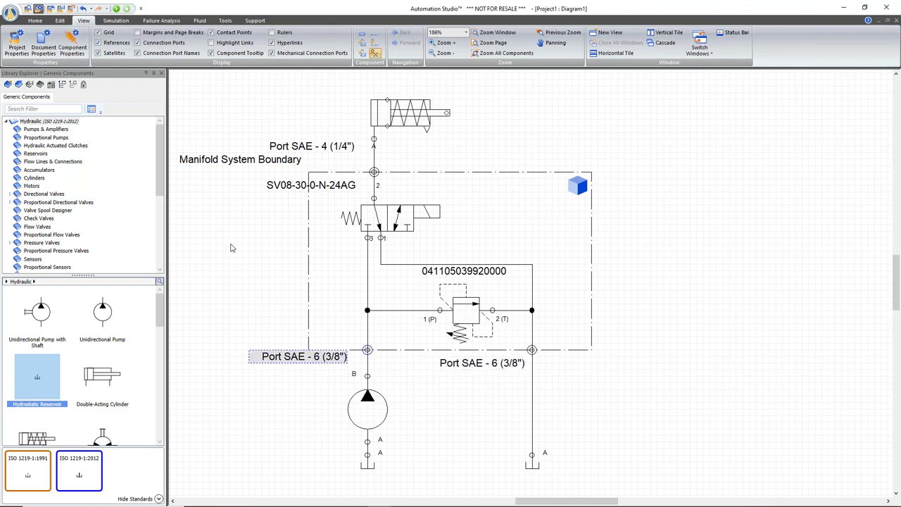
pyautogui.click(139, 54)
pyautogui.moveTo(314, 184); pyautogui.dragTo(444, 191)
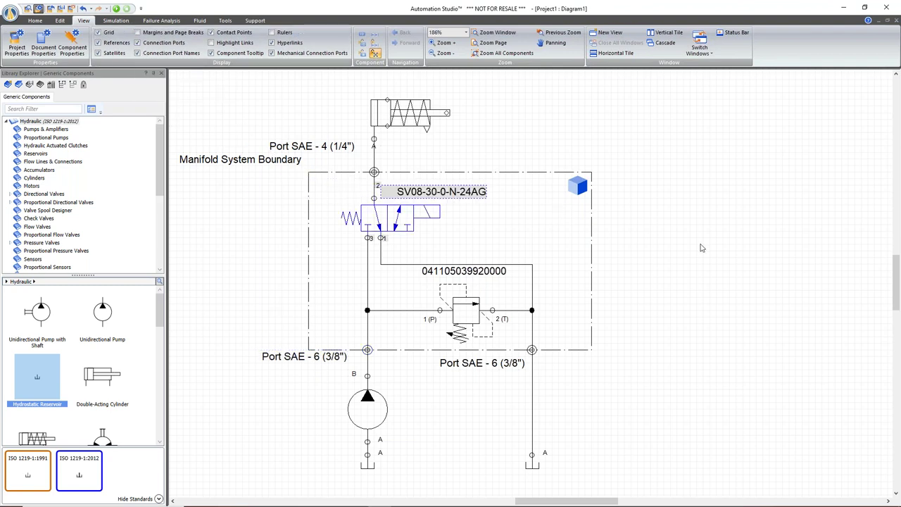
pyautogui.click(700, 247)
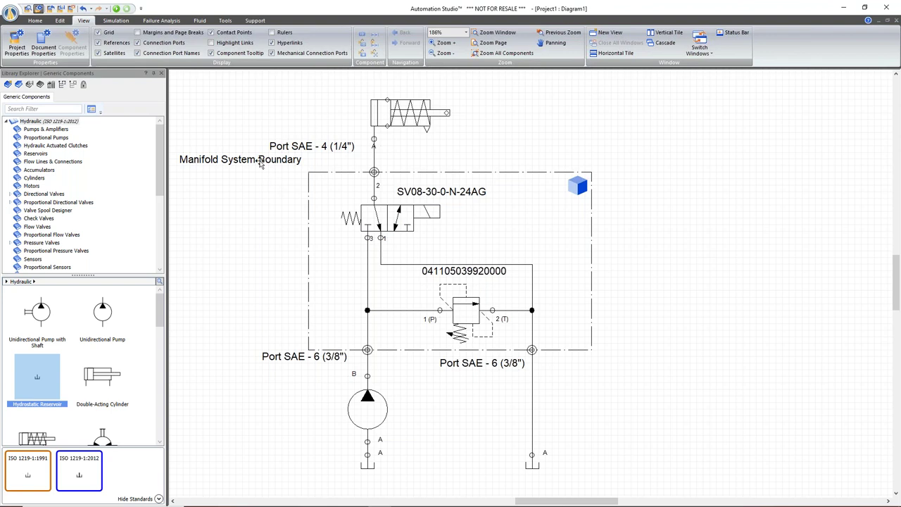
pyautogui.moveTo(261, 159); pyautogui.dragTo(282, 126)
pyautogui.press('Delete')
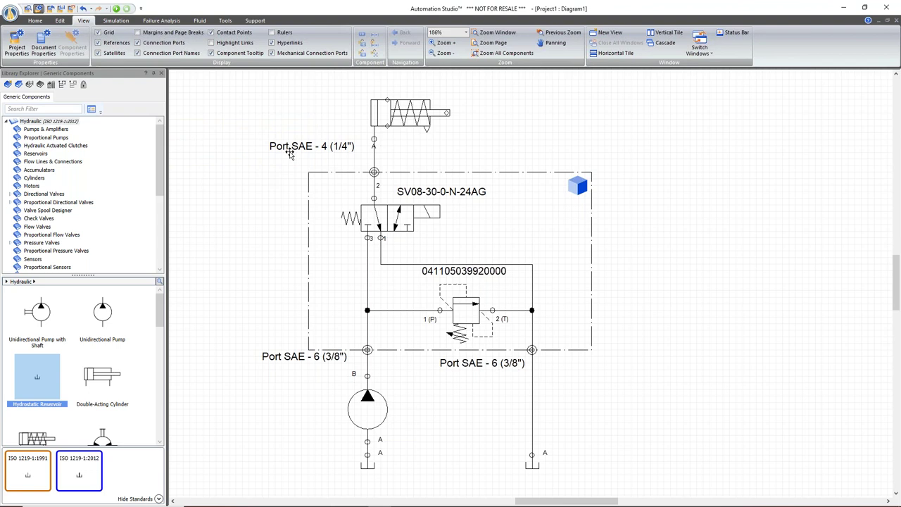
# Generate a manifold circuit from the boundary, its connection ports and the components inside it, and show the manifold circuit tools.
pyautogui.moveTo(301, 167); pyautogui.dragTo(657, 372)
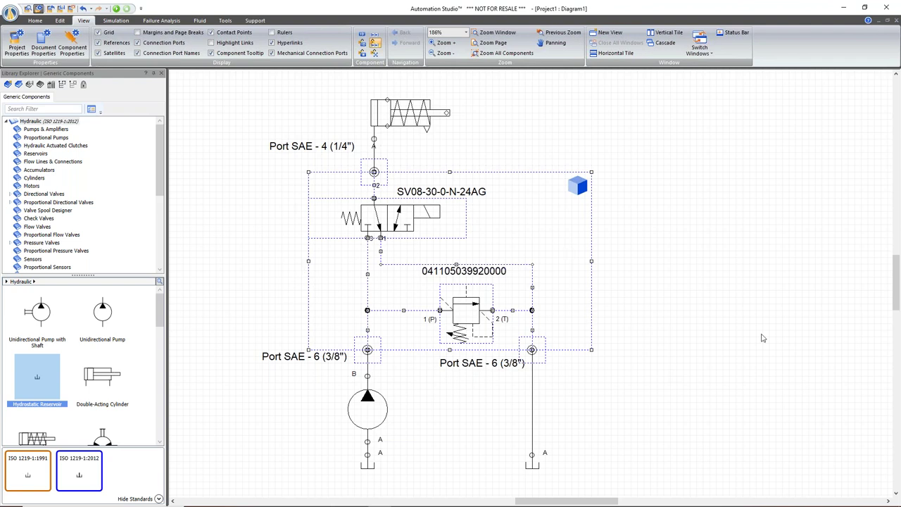
pyautogui.rightClick(591, 282)
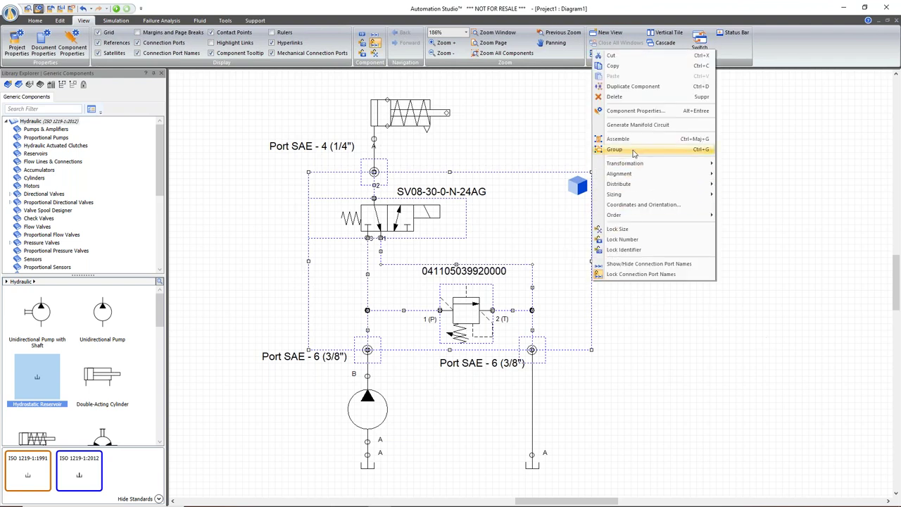
pyautogui.click(621, 126)
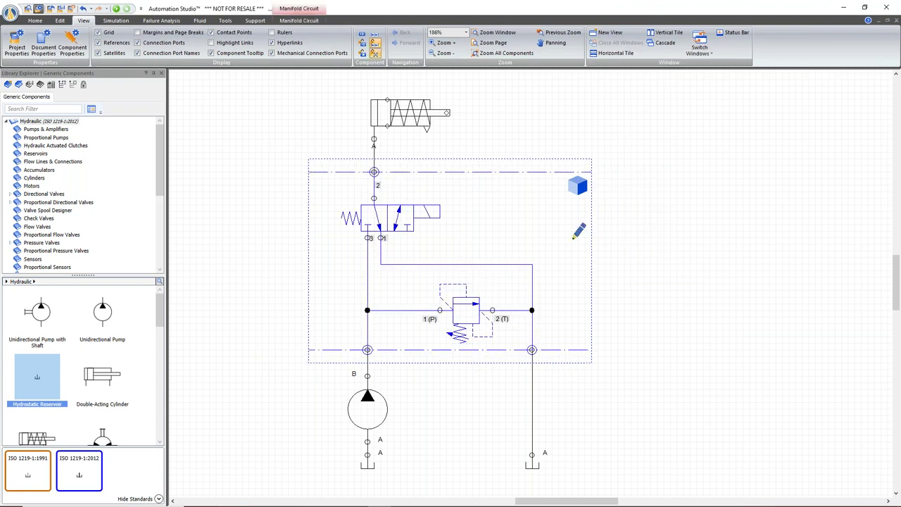
pyautogui.click(299, 20)
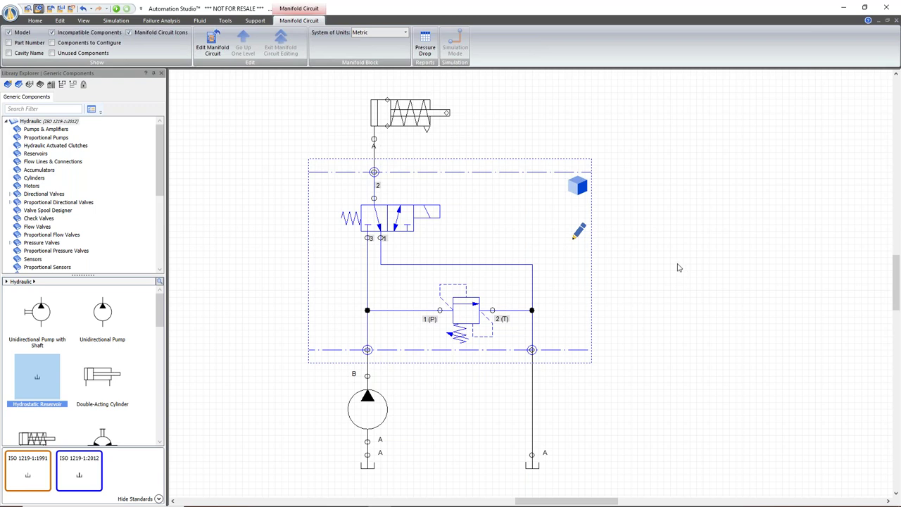
# Enter manifold circuit editing to review the SV08-30 valve's properties and part number options, and return to the main diagram.
pyautogui.click(578, 233)
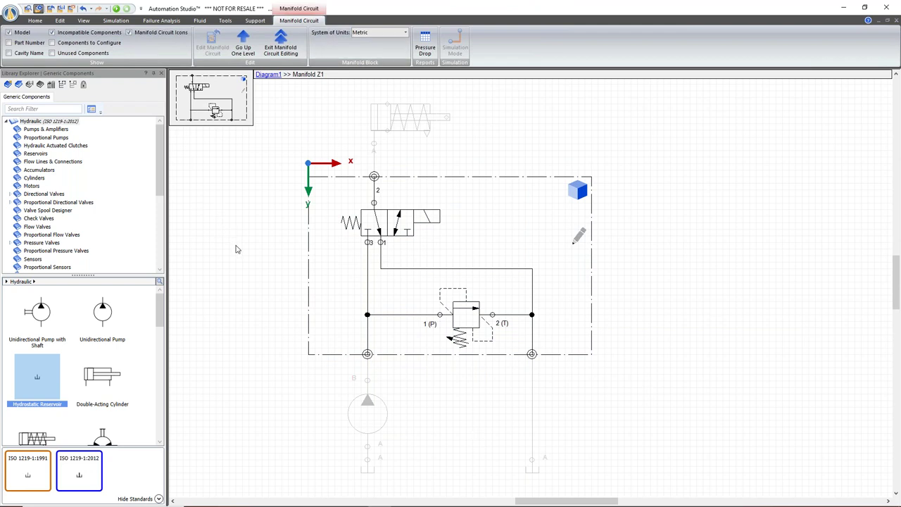
pyautogui.click(405, 227)
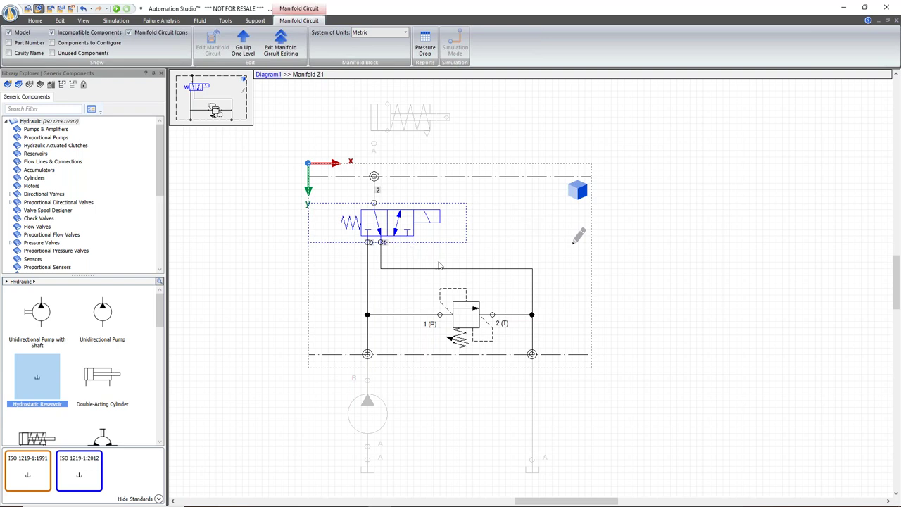
pyautogui.doubleClick(408, 220)
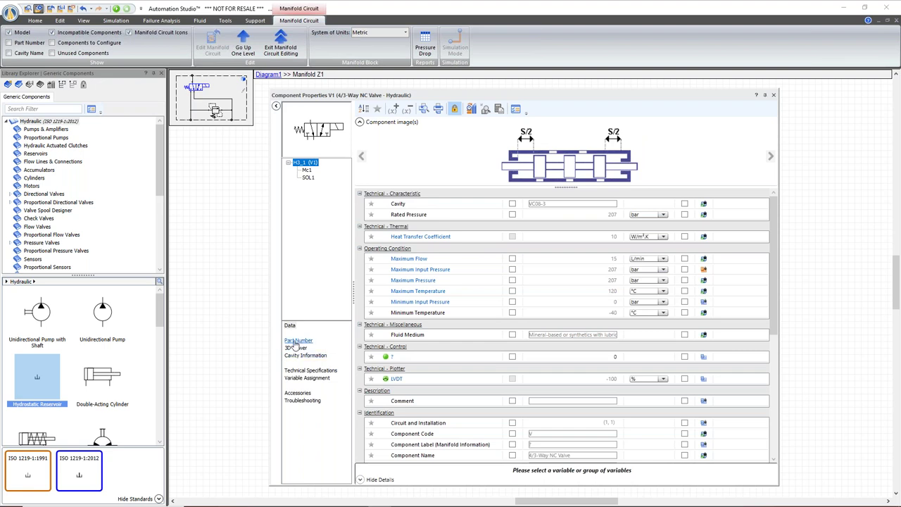
pyautogui.click(298, 340)
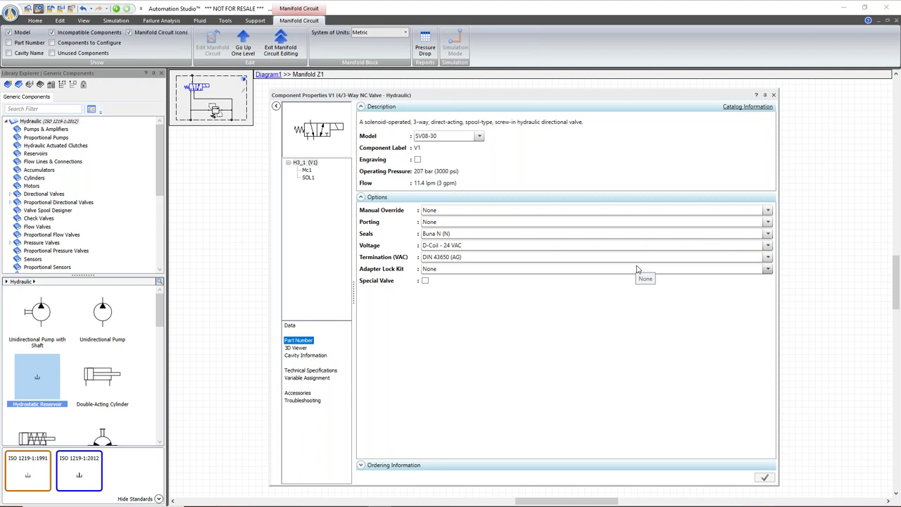
pyautogui.click(773, 94)
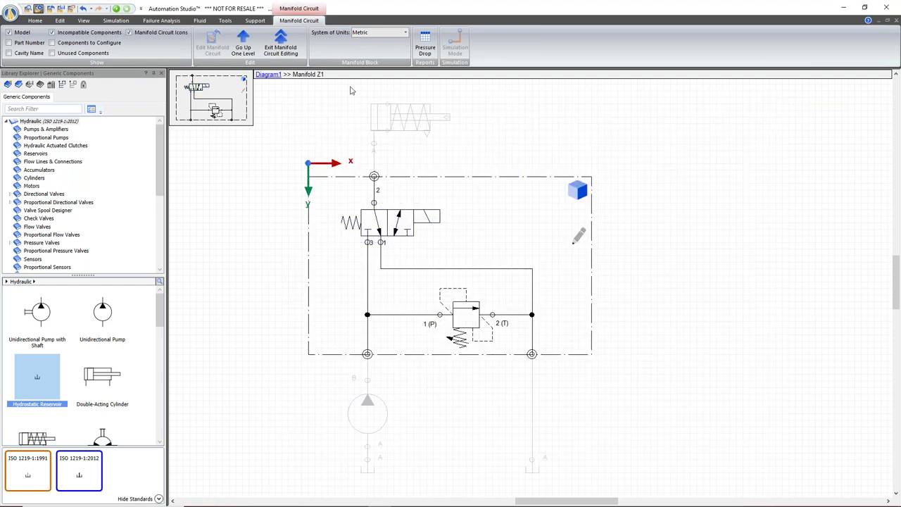
pyautogui.click(270, 75)
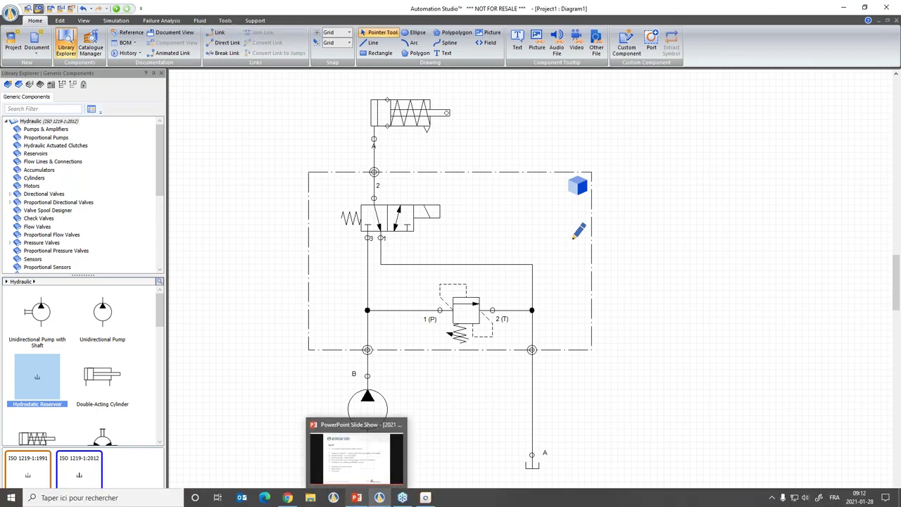
# Switch to the PowerPoint slide show to view the webinar agenda, and return to the Automation Studio diagram.
pyautogui.click(356, 498)
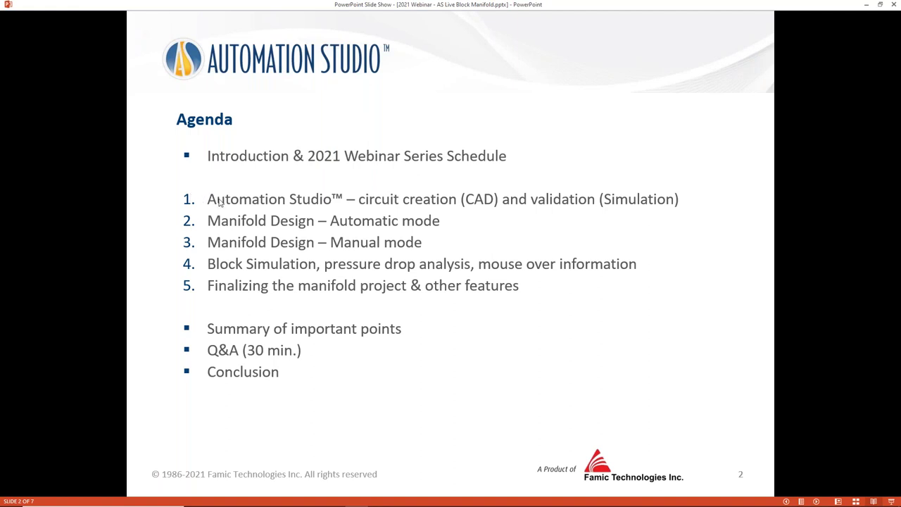
pyautogui.click(866, 6)
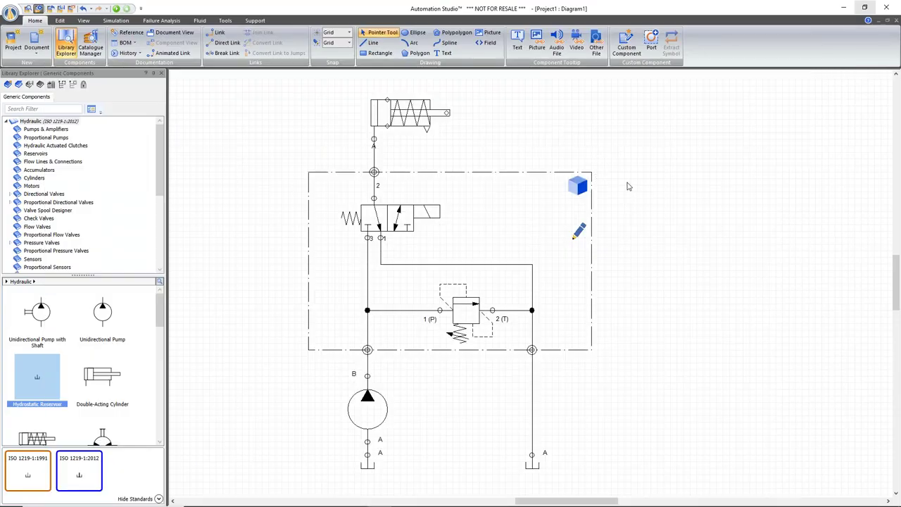
# Open the manifold circuit's 3D block in Live Manifold and tile the diagram window beside it.
pyautogui.click(579, 186)
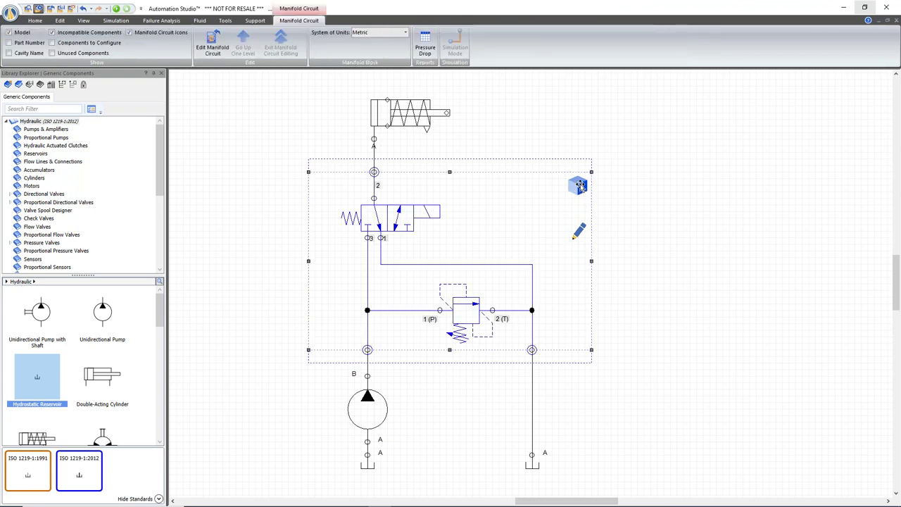
pyautogui.doubleClick(581, 186)
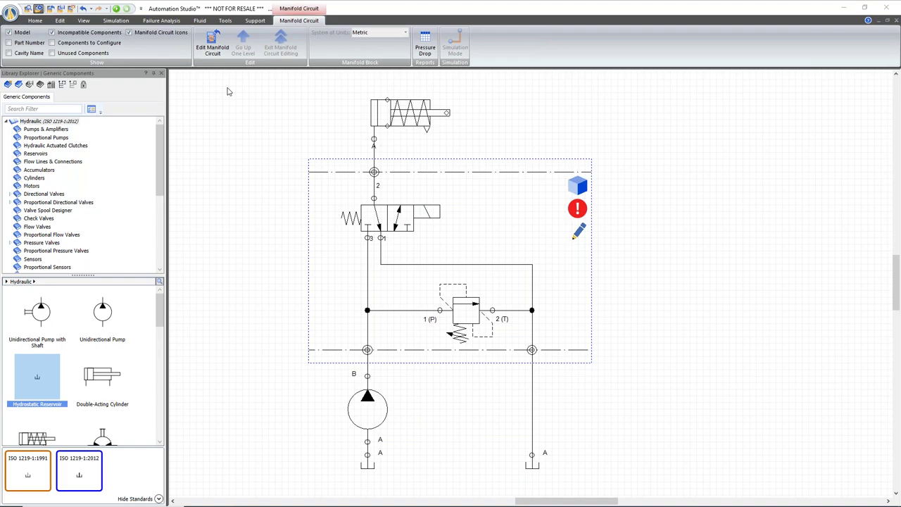
pyautogui.moveTo(364, 10); pyautogui.dragTo(2, 105)
pyautogui.press('Return')
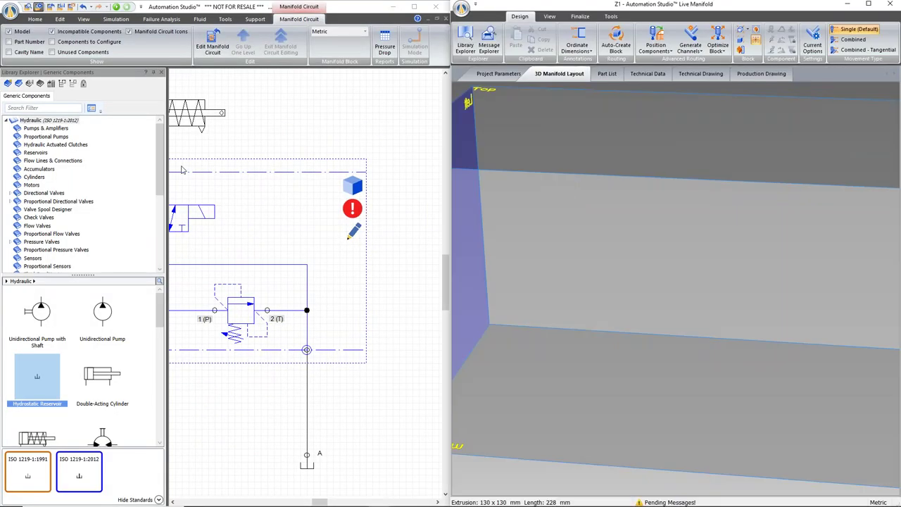
# Close the Library Explorer, deselect the manifold circuit and bring the whole circuit into view in the narrowed diagram window.
pyautogui.click(161, 72)
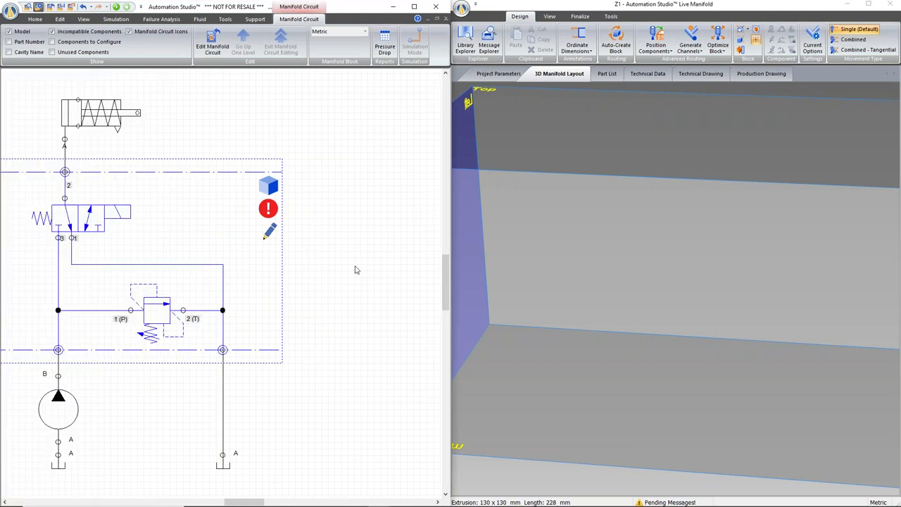
pyautogui.click(346, 390)
pyautogui.moveTo(251, 499)
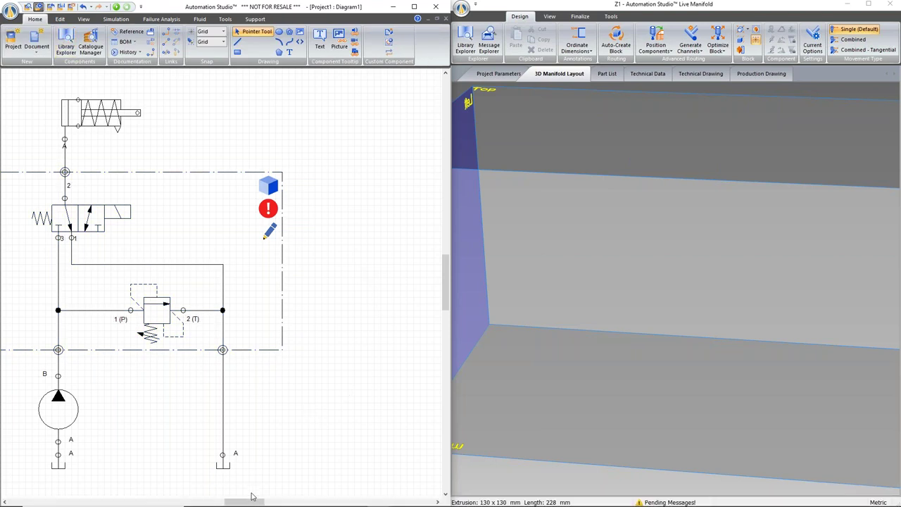
pyautogui.moveTo(252, 503); pyautogui.dragTo(245, 504)
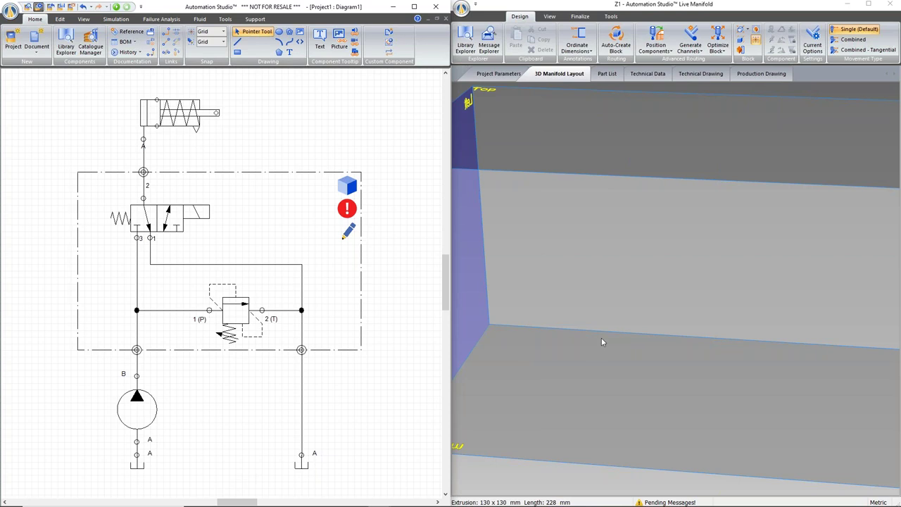
# Auto-create the manifold block from the circuit, dismissing the SV08-30 positioning message.
pyautogui.scroll(-8, 638, 319)
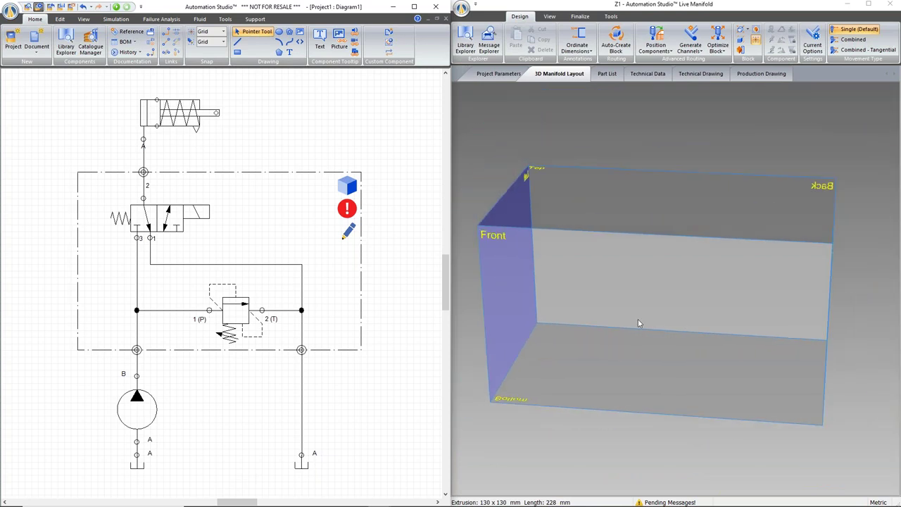
pyautogui.moveTo(638, 323); pyautogui.dragTo(613, 326, button='middle')
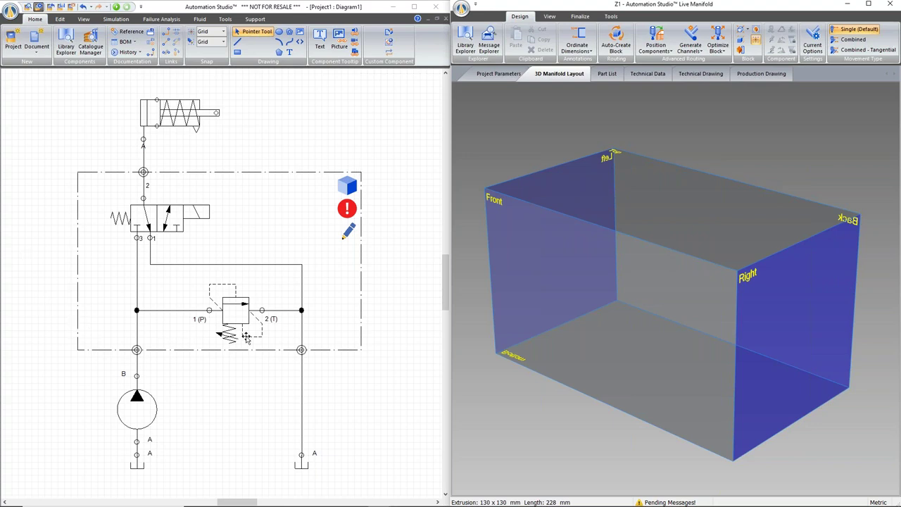
pyautogui.click(620, 37)
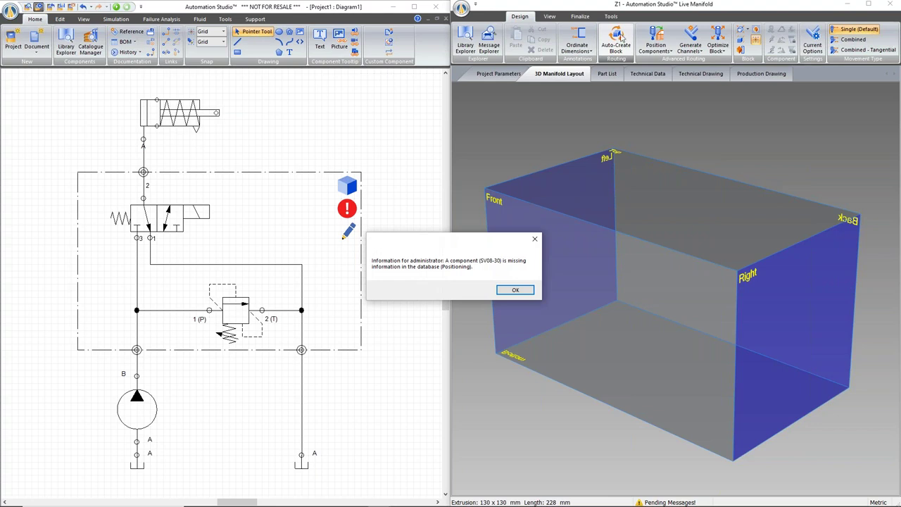
pyautogui.click(530, 291)
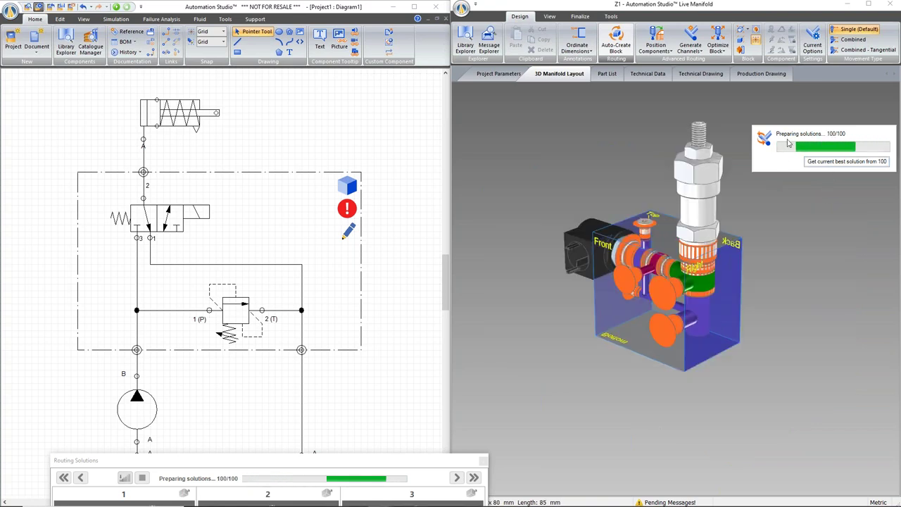
# Move the Routing Solutions window over the diagram so its solution details and the 3D manifold model are both fully visible.
pyautogui.moveTo(430, 460); pyautogui.dragTo(520, 270)
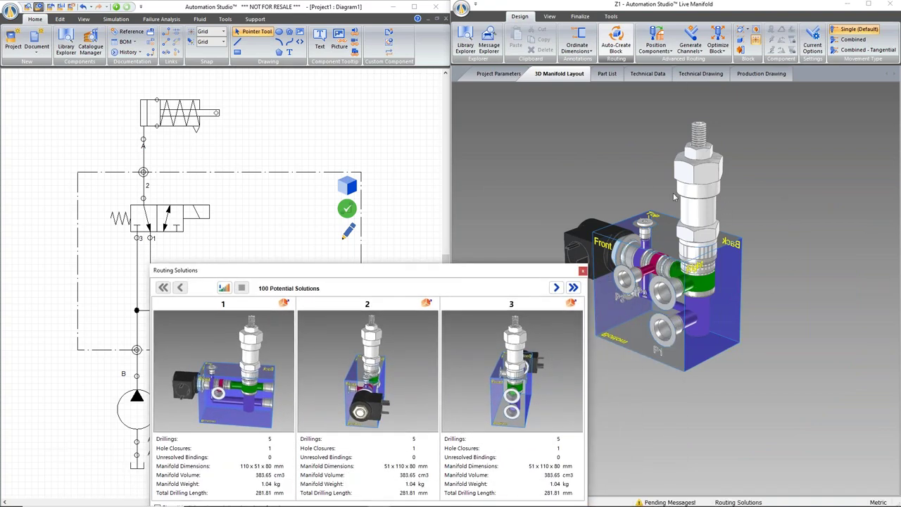
pyautogui.moveTo(484, 258); pyautogui.dragTo(486, 240)
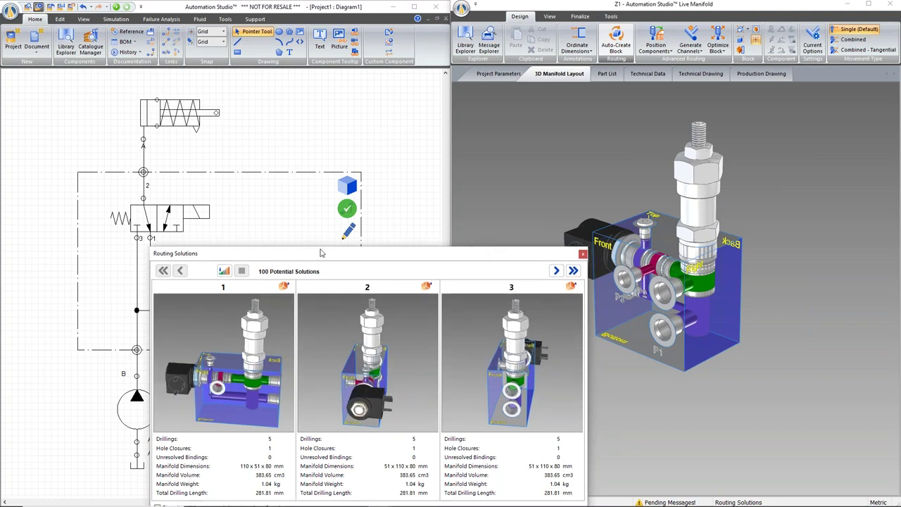
pyautogui.moveTo(321, 253); pyautogui.dragTo(364, 209)
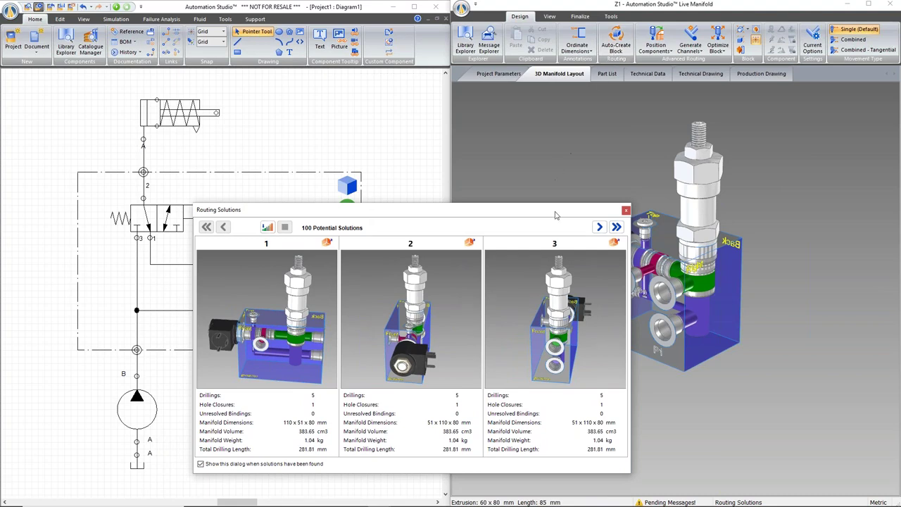
pyautogui.moveTo(546, 211); pyautogui.dragTo(502, 99)
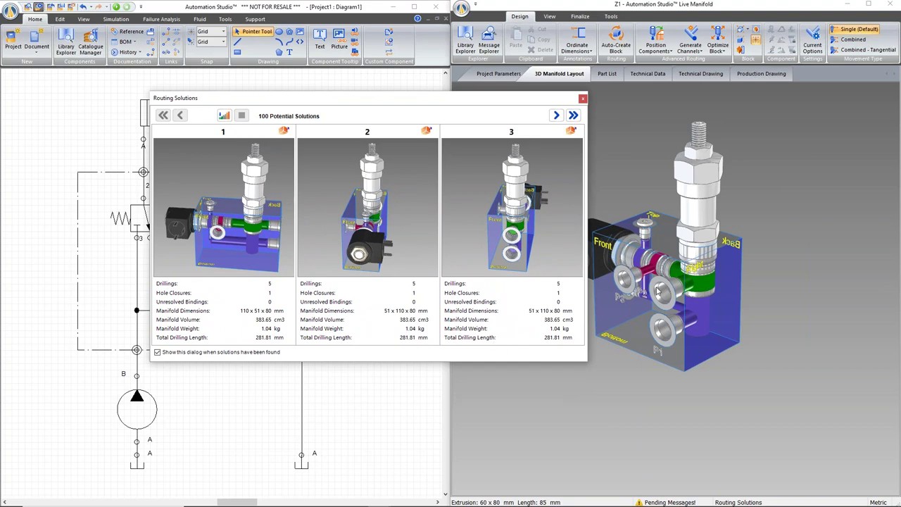
pyautogui.moveTo(498, 102); pyautogui.dragTo(444, 154)
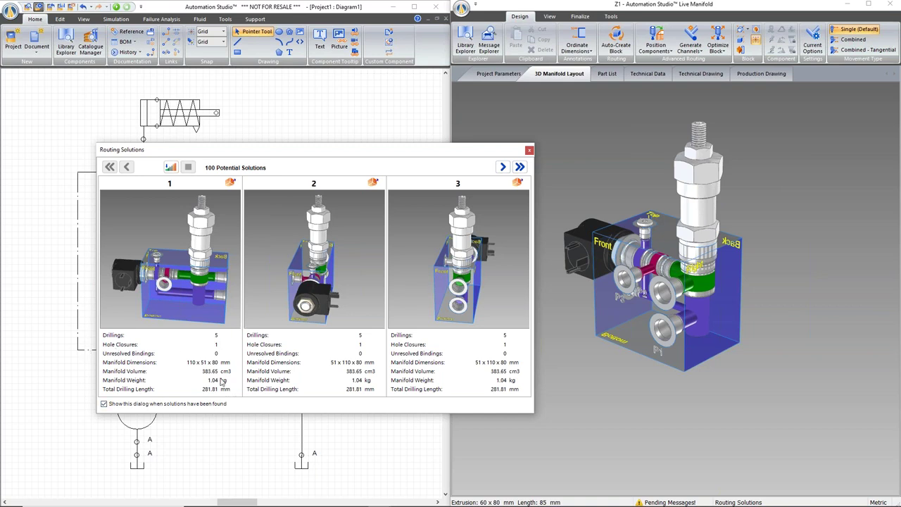
# Browse the routing solutions up to 7, 8 and 9, and rotate the previews of solutions 7 and 8 to compare them.
pyautogui.click(502, 167)
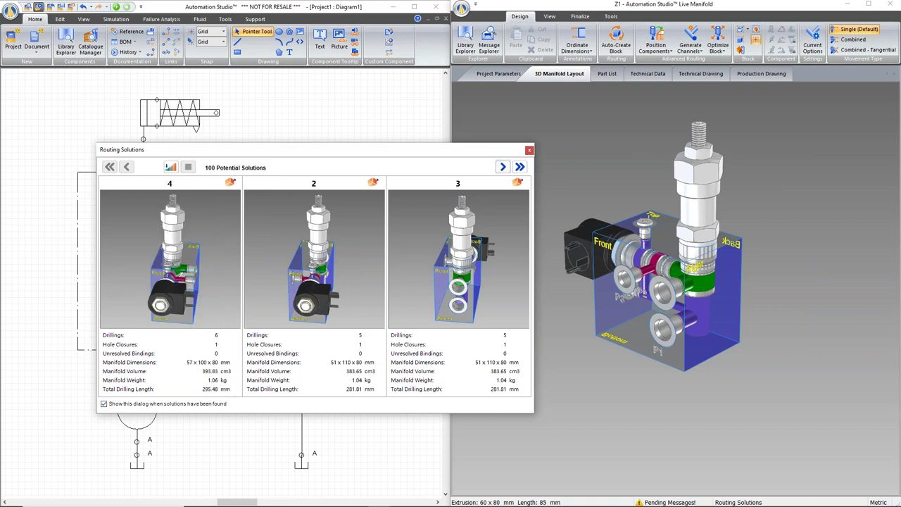
pyautogui.click(503, 166)
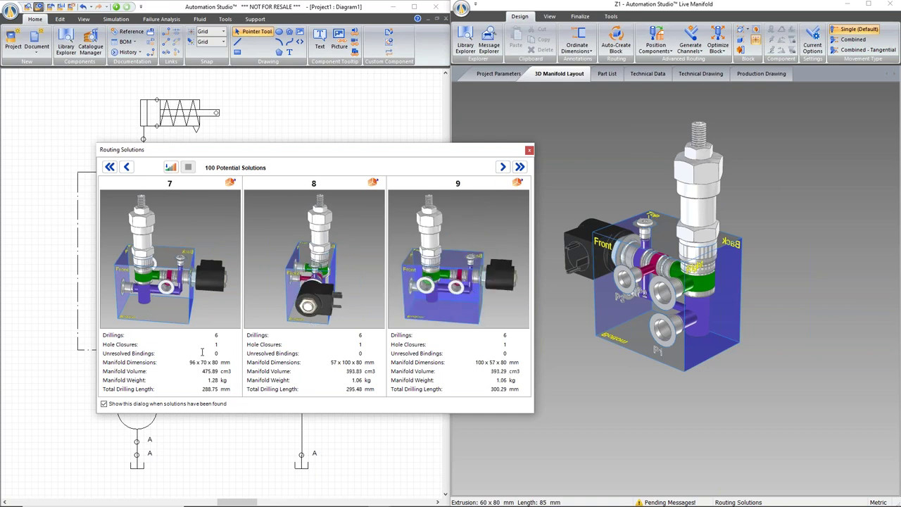
pyautogui.moveTo(238, 308); pyautogui.dragTo(183, 325)
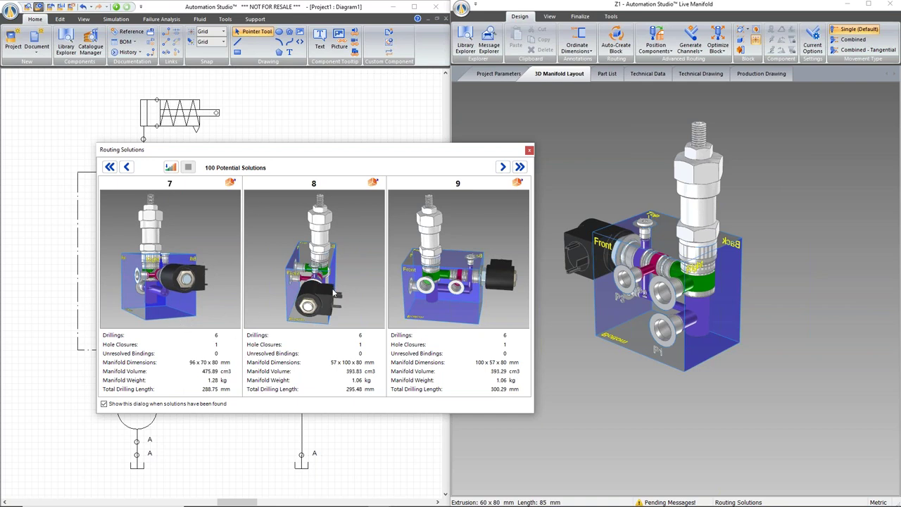
pyautogui.moveTo(351, 279); pyautogui.dragTo(368, 239)
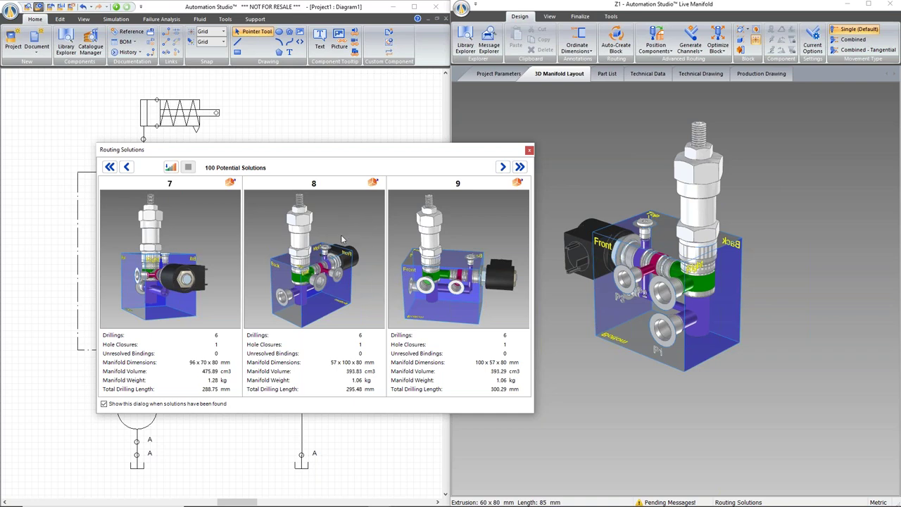
# Apply routing solution 8 to the 3D manifold layout, accepting the loss of current modifications, and close the Routing Solutions window.
pyautogui.moveTo(332, 238); pyautogui.dragTo(808, 240)
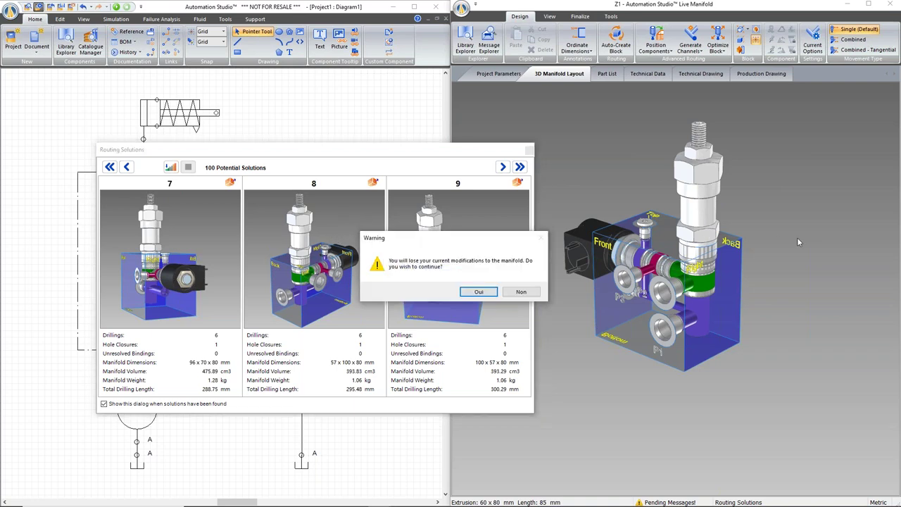
pyautogui.click(465, 292)
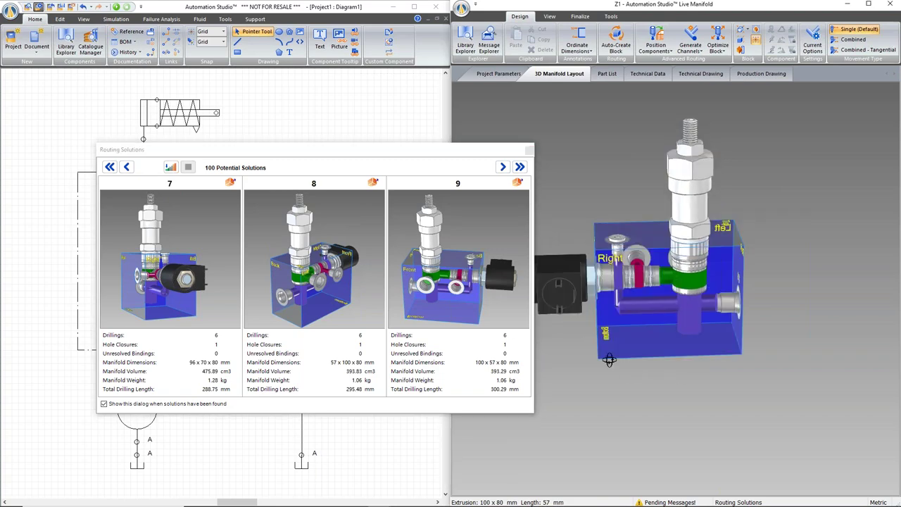
pyautogui.moveTo(536, 353); pyautogui.dragTo(773, 387, button='middle')
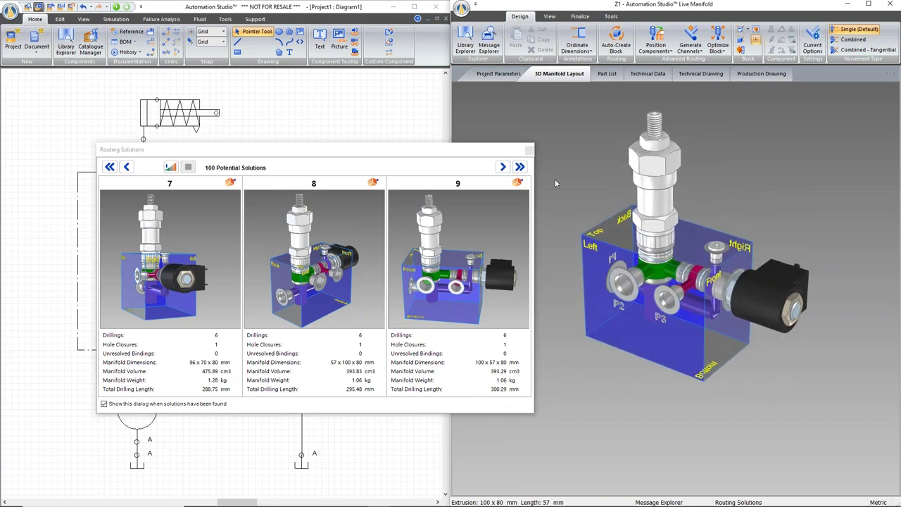
pyautogui.click(528, 152)
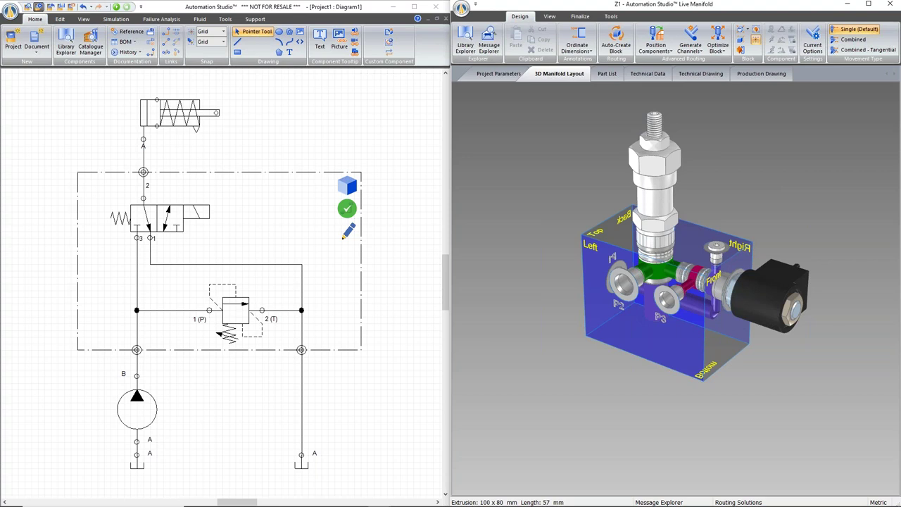
# Examine the position and clearance details of the SV08-30 valve, connection port P2 and the port engraving on the block.
pyautogui.moveTo(788, 296)
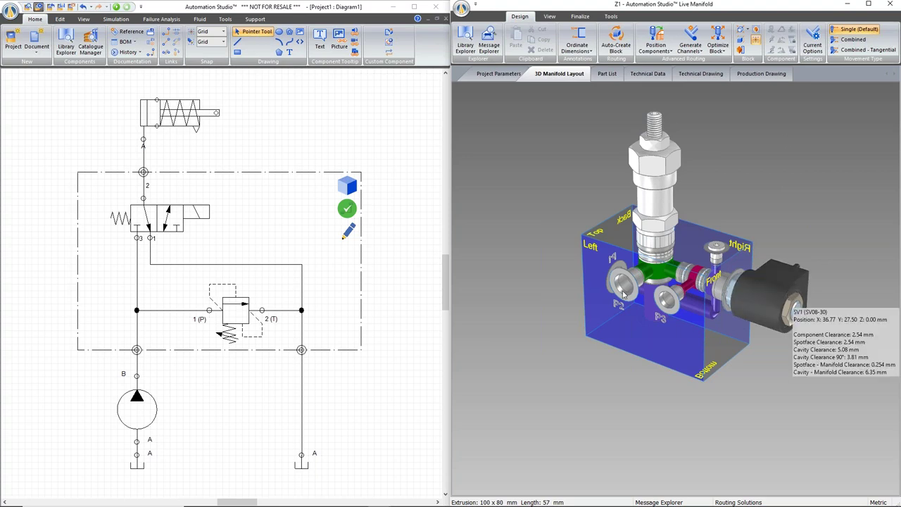
pyautogui.moveTo(623, 294)
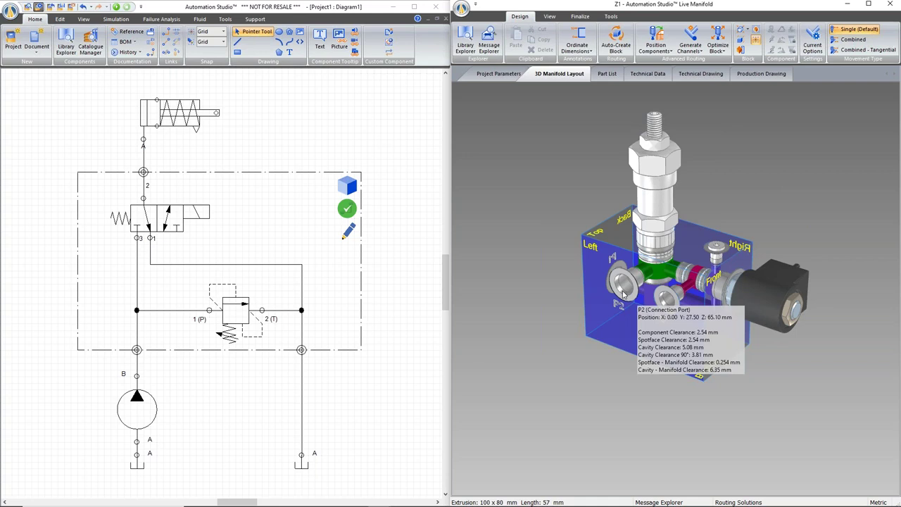
pyautogui.moveTo(617, 310)
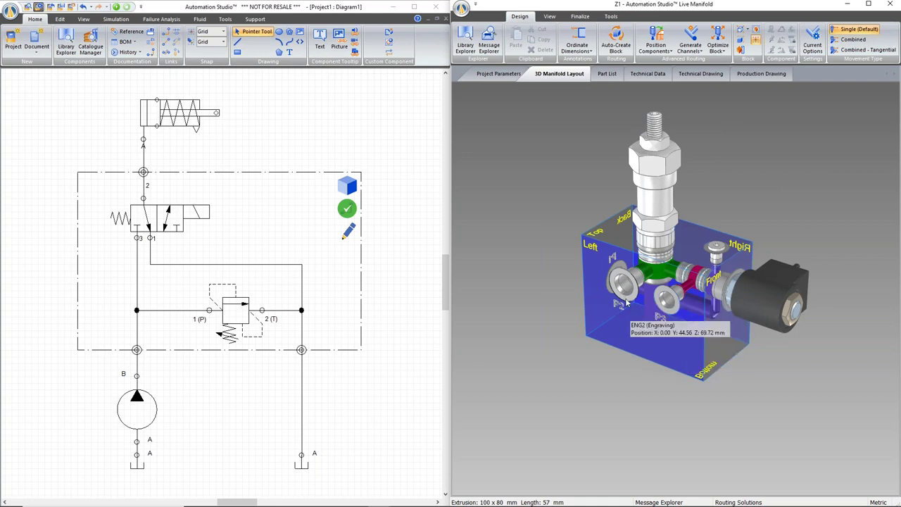
pyautogui.scroll(1, 738, 156)
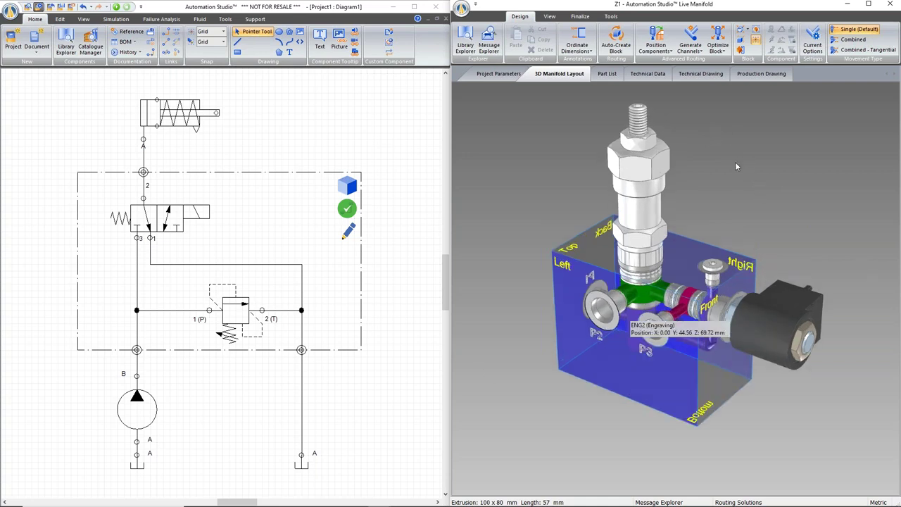
pyautogui.moveTo(645, 330)
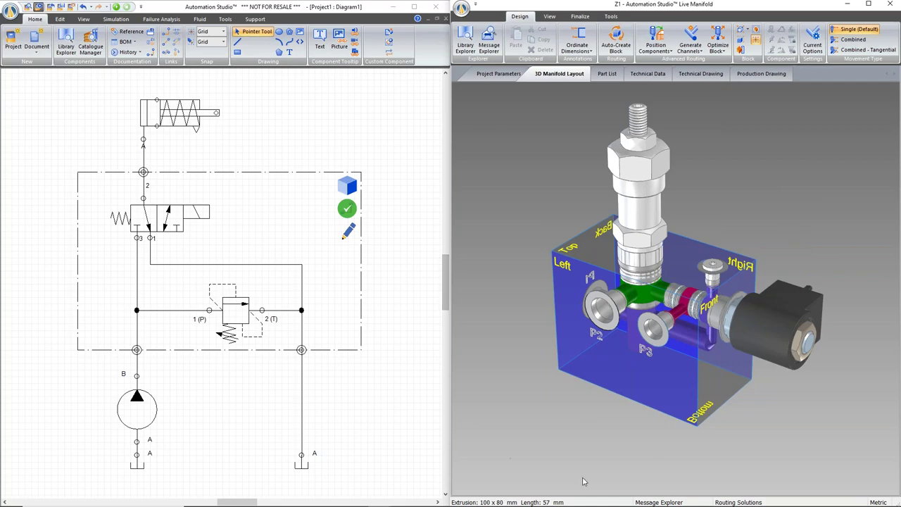
# Maximize Live Manifold and review the default manifold design options for clearances and positioning, including the face priorities for components with long cavities.
pyautogui.click(869, 4)
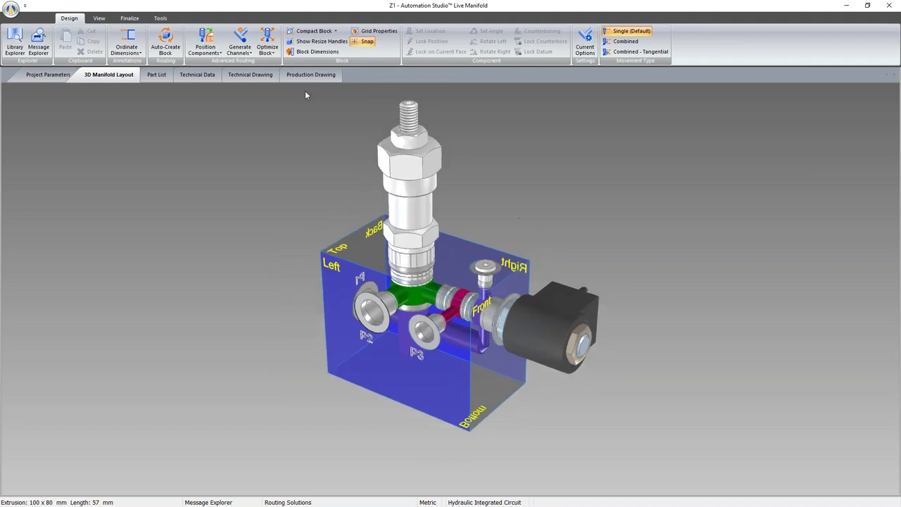
pyautogui.click(12, 10)
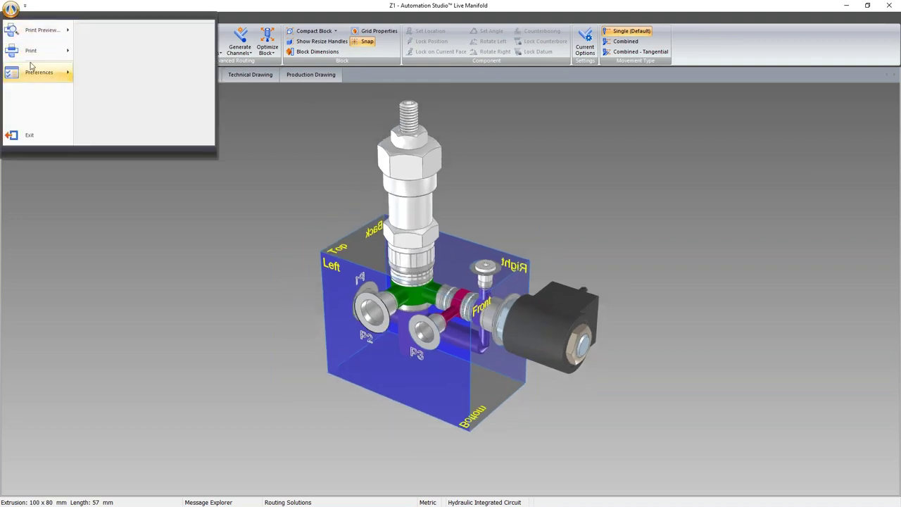
pyautogui.moveTo(39, 75)
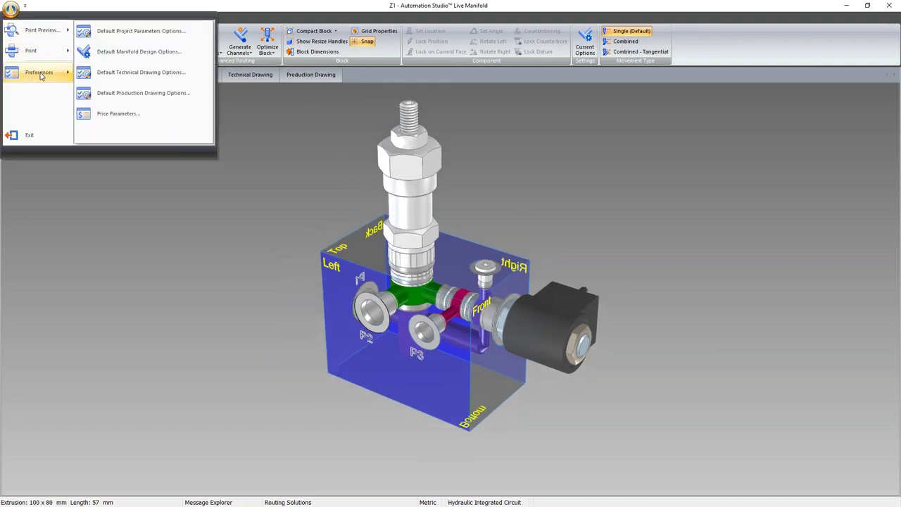
pyautogui.click(107, 55)
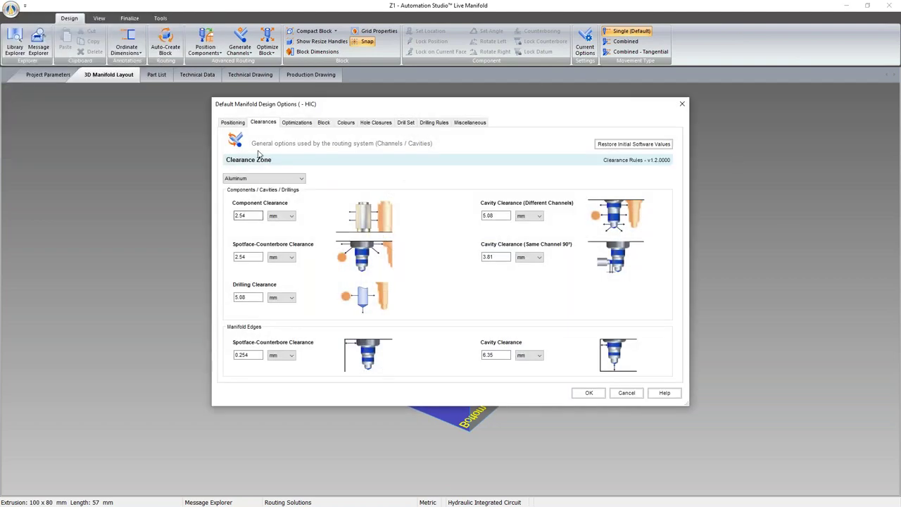
pyautogui.click(232, 122)
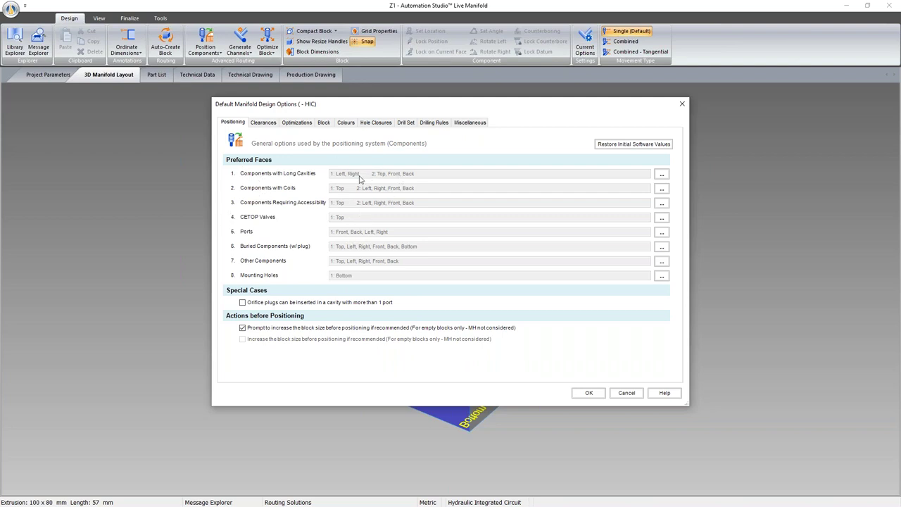
pyautogui.click(661, 174)
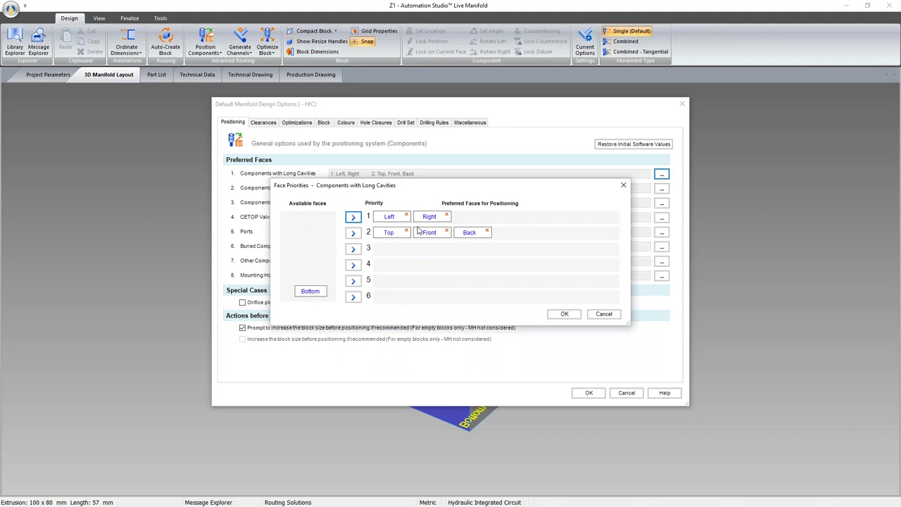
pyautogui.click(623, 185)
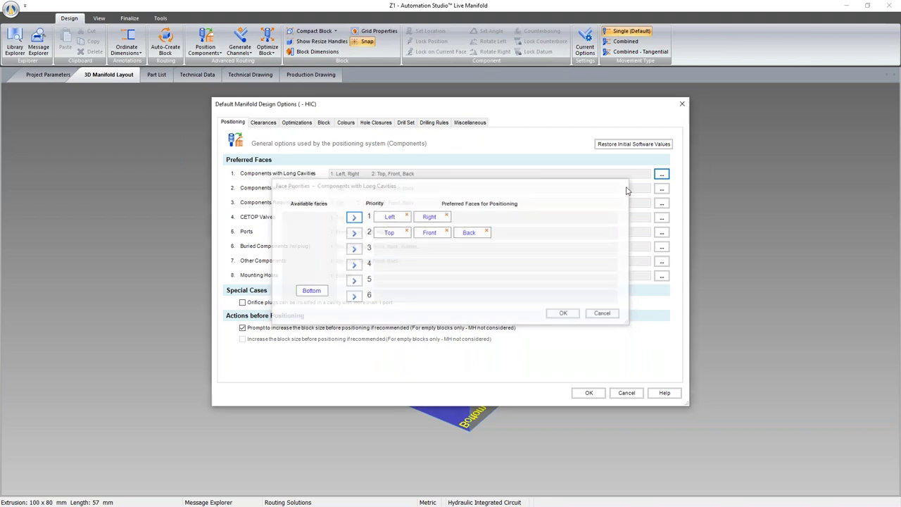
# Review the clearance, routing optimization and block face options, comparing the face information with the manifold block.
pyautogui.click(265, 123)
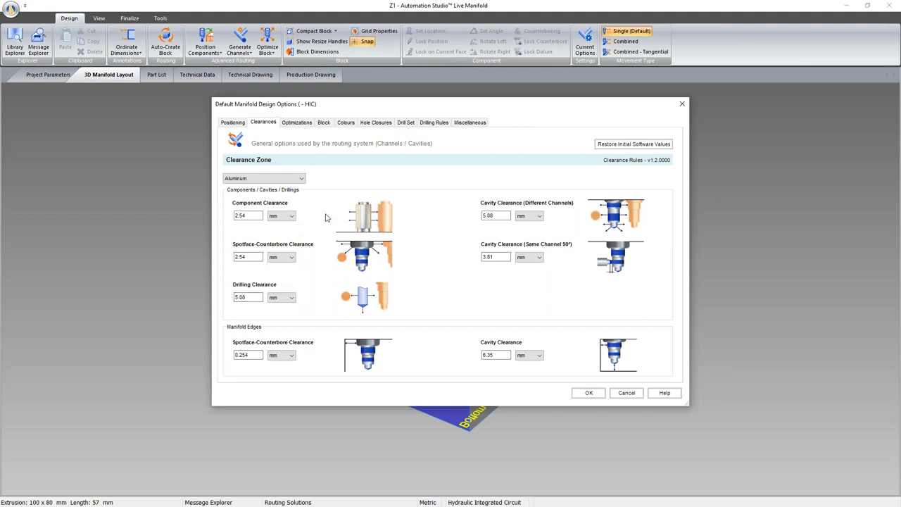
pyautogui.press('Tab')
pyautogui.click(296, 122)
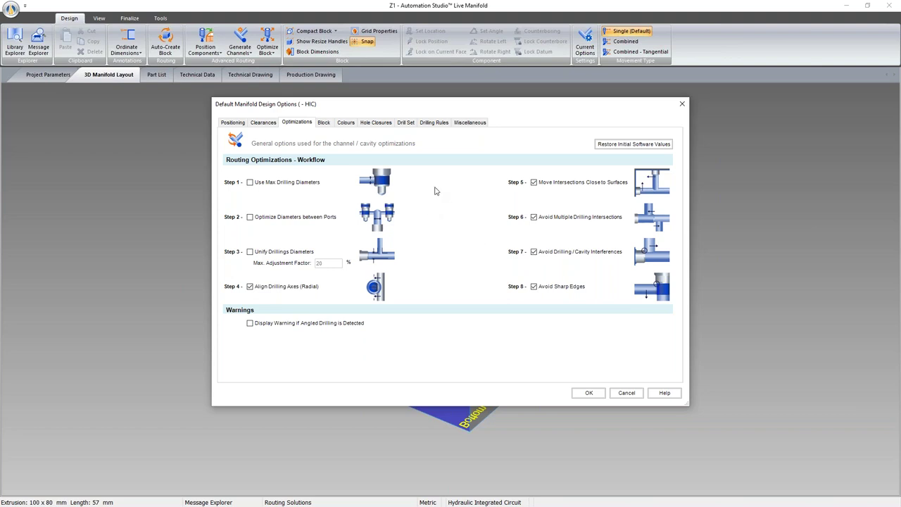
pyautogui.click(324, 123)
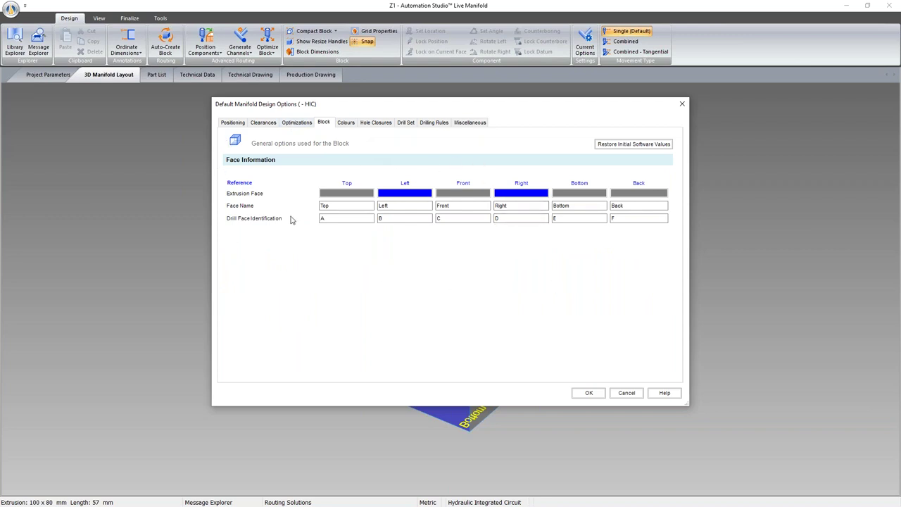
pyautogui.moveTo(434, 113); pyautogui.dragTo(737, 95)
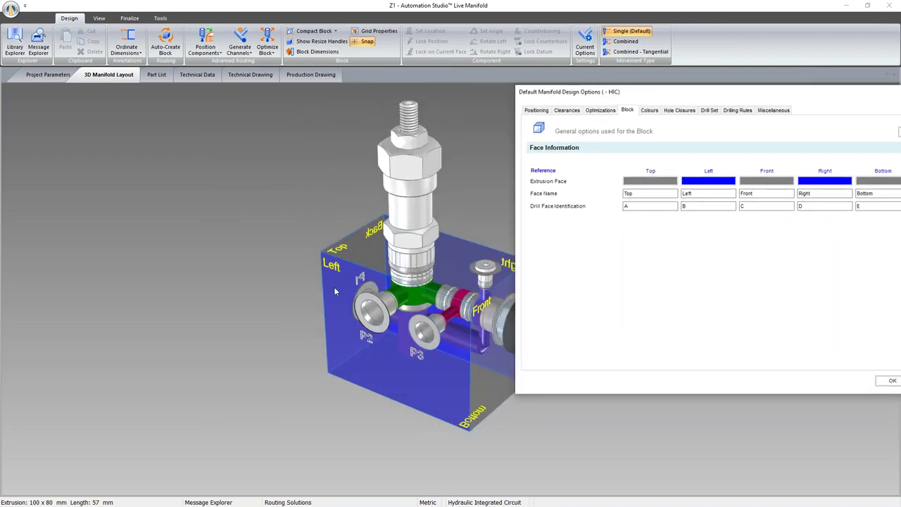
pyautogui.moveTo(580, 91); pyautogui.dragTo(346, 97)
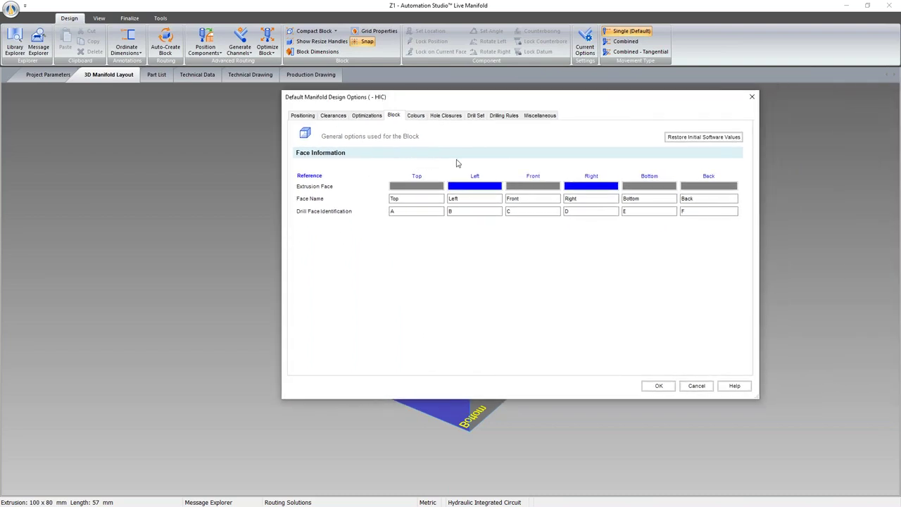
# Review the colour, hole closure and drill set options in the default manifold design options.
pyautogui.click(415, 115)
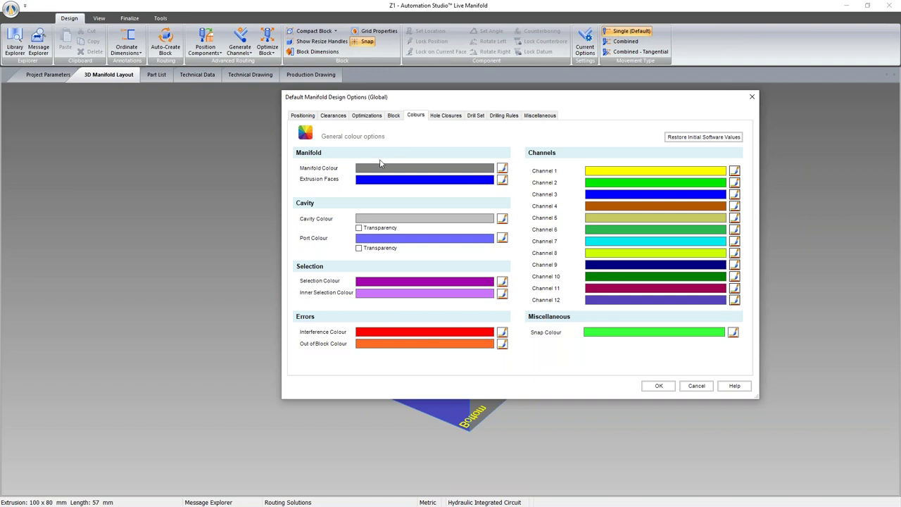
pyautogui.click(441, 117)
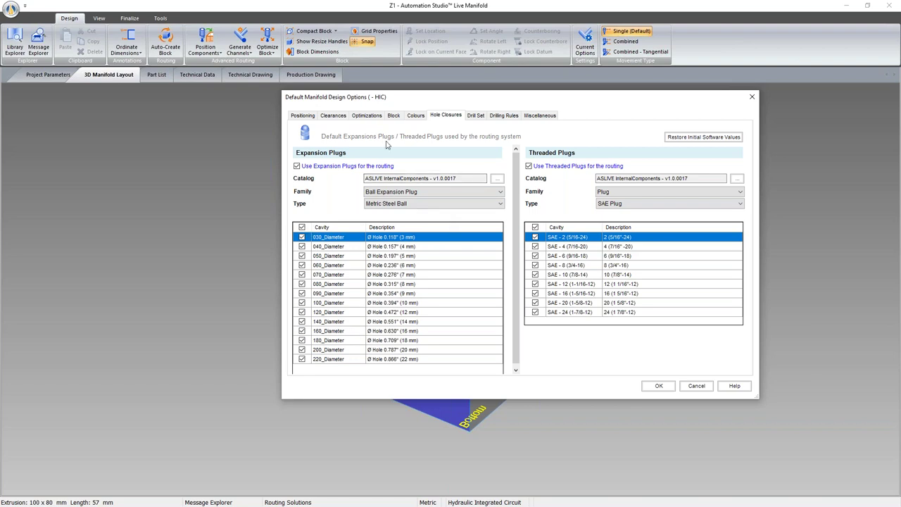
pyautogui.moveTo(413, 101); pyautogui.dragTo(290, 118)
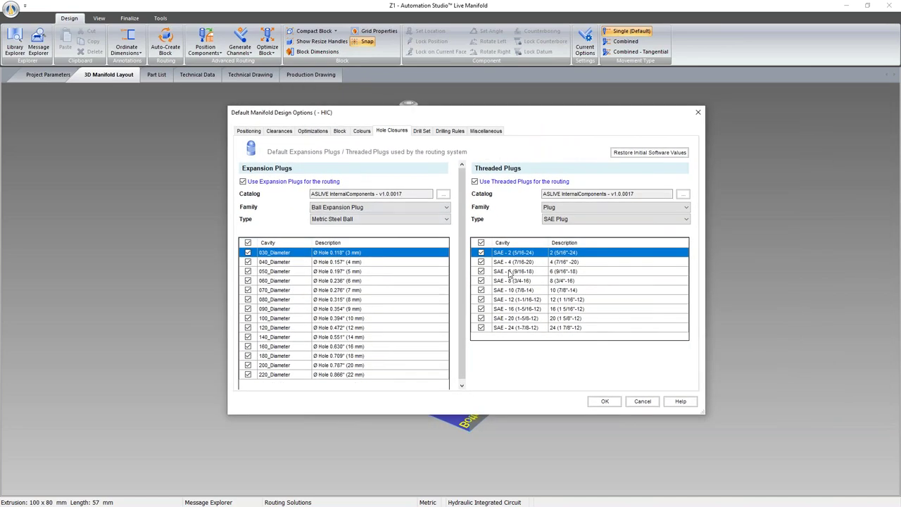
pyautogui.click(421, 131)
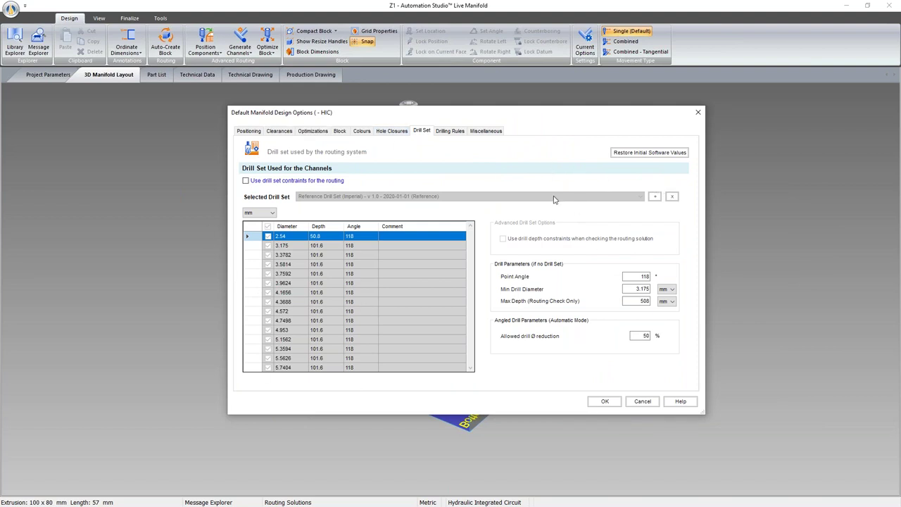
# Examine the drilling rules for T-intersections, L-intersections and inclined drilling, and close the default manifold design options.
pyautogui.click(450, 131)
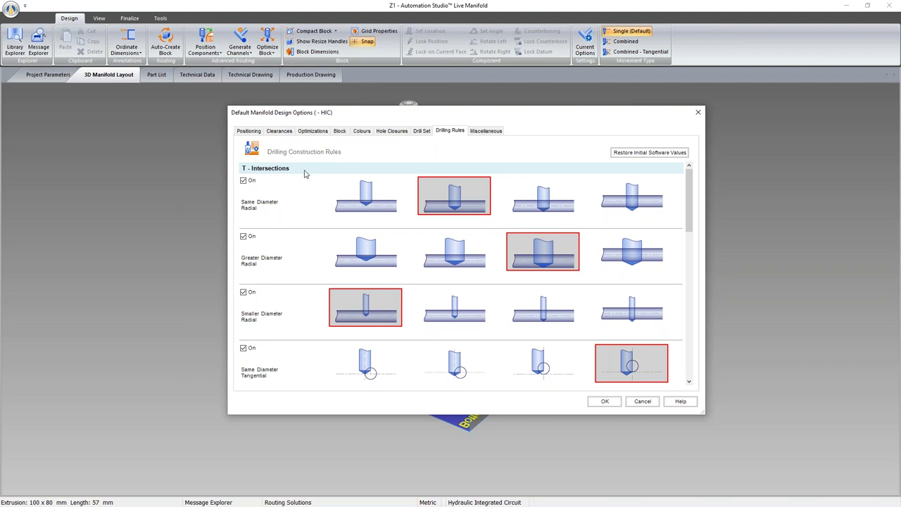
pyautogui.scroll(-2, 280, 200)
pyautogui.scroll(2, 285, 200)
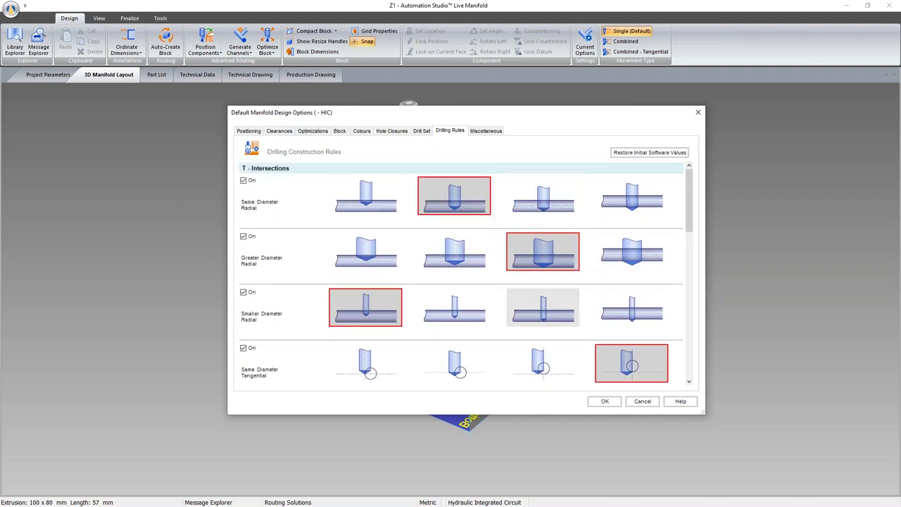
pyautogui.scroll(-2, 542, 304)
pyautogui.scroll(-2, 542, 304)
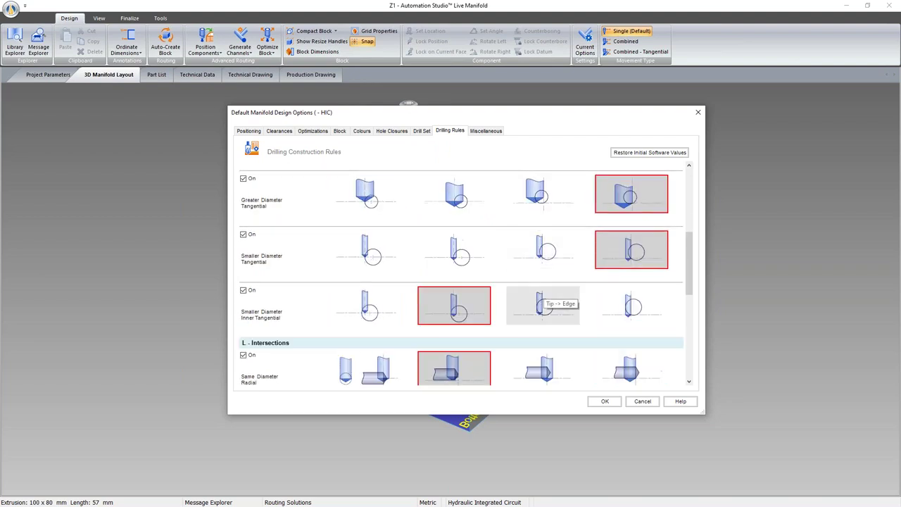
pyautogui.scroll(-1, 526, 281)
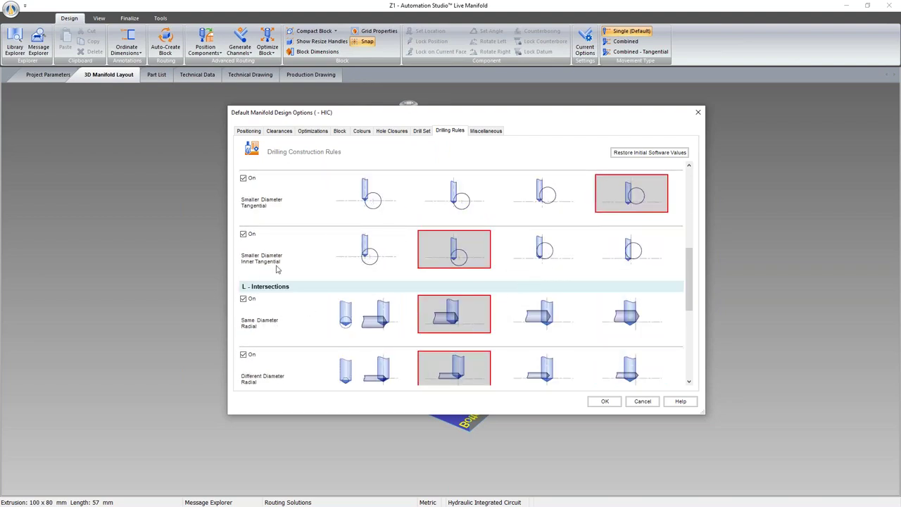
pyautogui.scroll(-4, 285, 281)
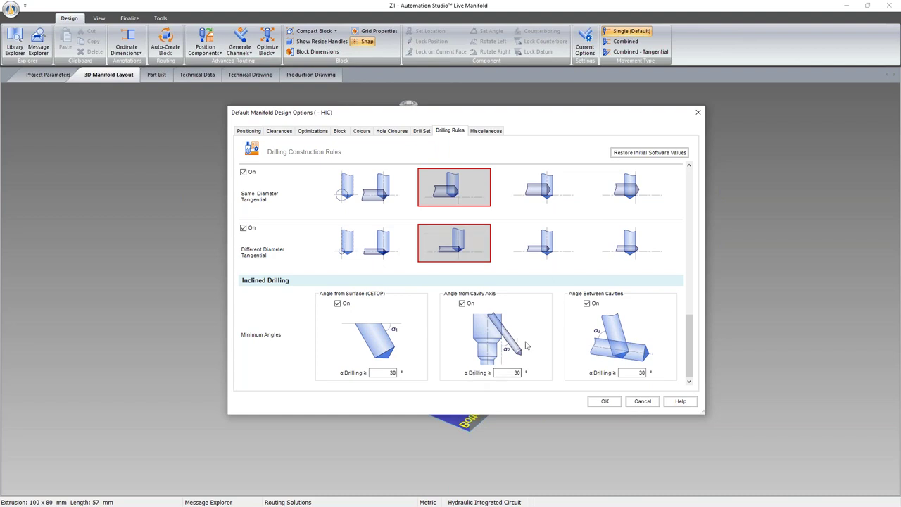
pyautogui.click(605, 400)
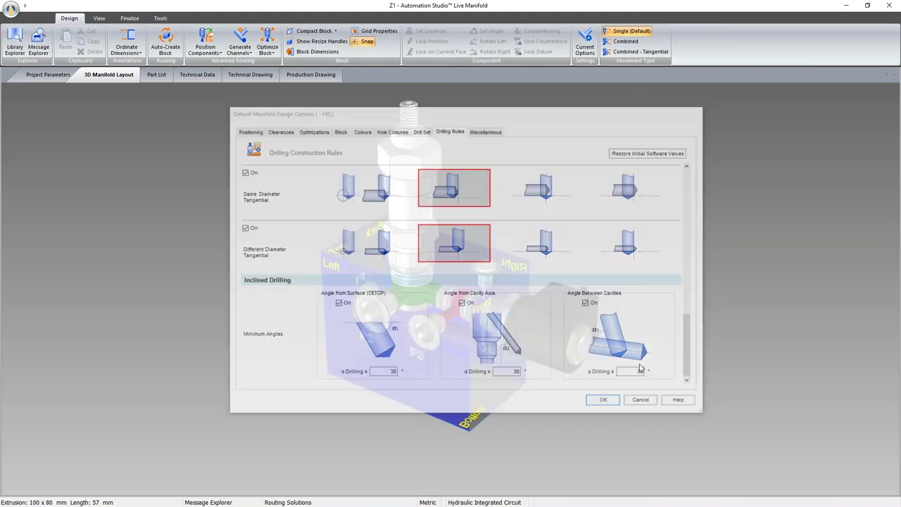
pyautogui.moveTo(686, 310)
pyautogui.mouseDown()
pyautogui.moveTo(506, 303)
pyautogui.moveTo(709, 306)
pyautogui.moveTo(689, 305)
pyautogui.mouseUp()
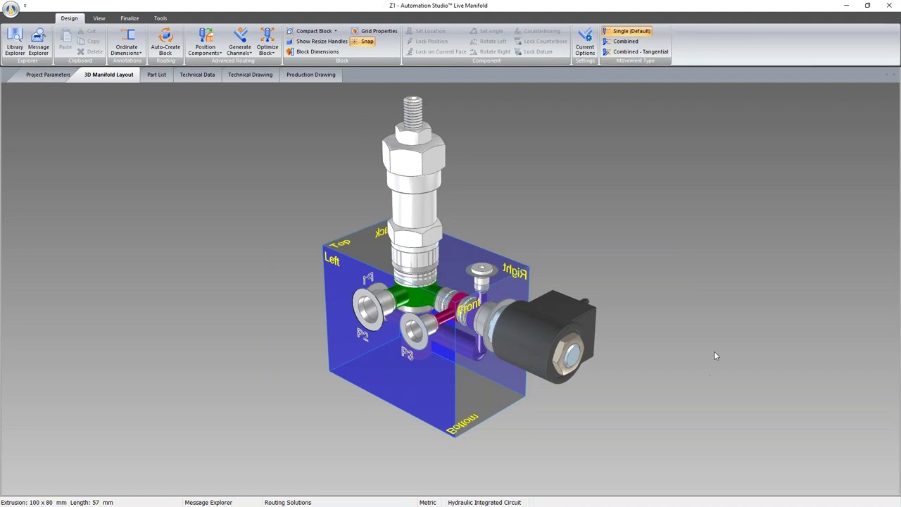
# Switch to PowerPoint to view the webinar agenda slide, and return to the maximized Live Manifold window.
pyautogui.moveTo(357, 7); pyautogui.dragTo(898, 135)
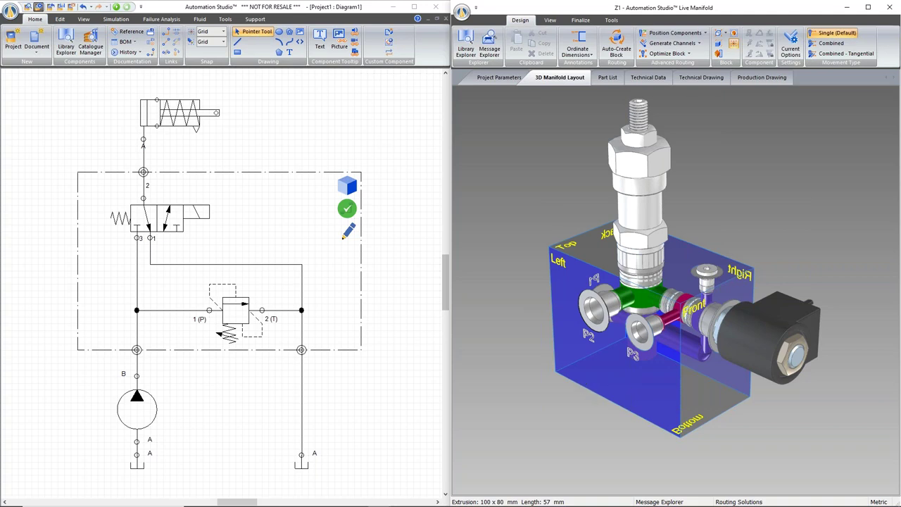
pyautogui.moveTo(372, 497)
pyautogui.click(357, 498)
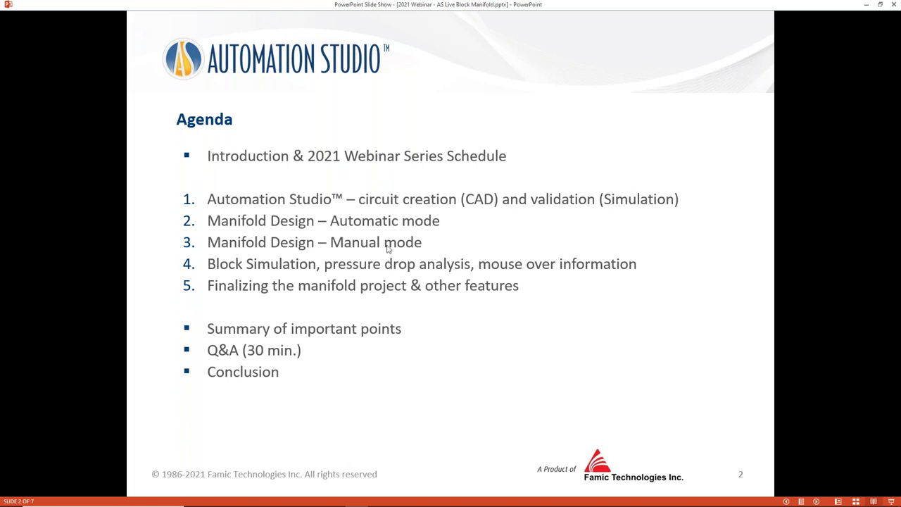
pyautogui.click(864, 9)
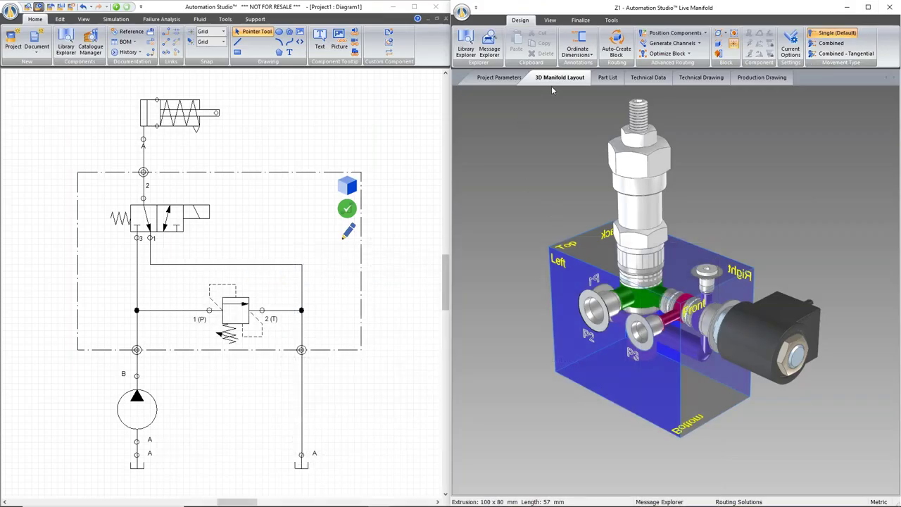
pyautogui.click(867, 7)
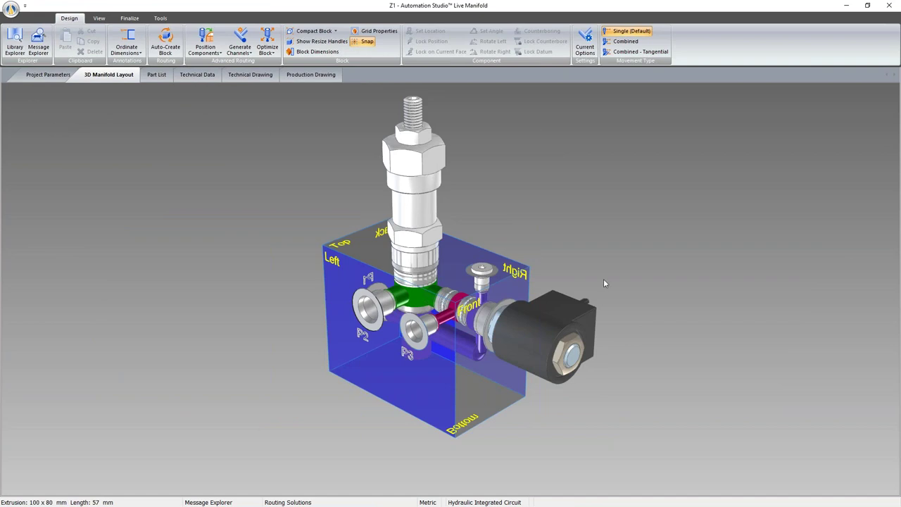
# Review the project parameters, including the manifold materials available under the technical information, without changing the material.
pyautogui.click(33, 76)
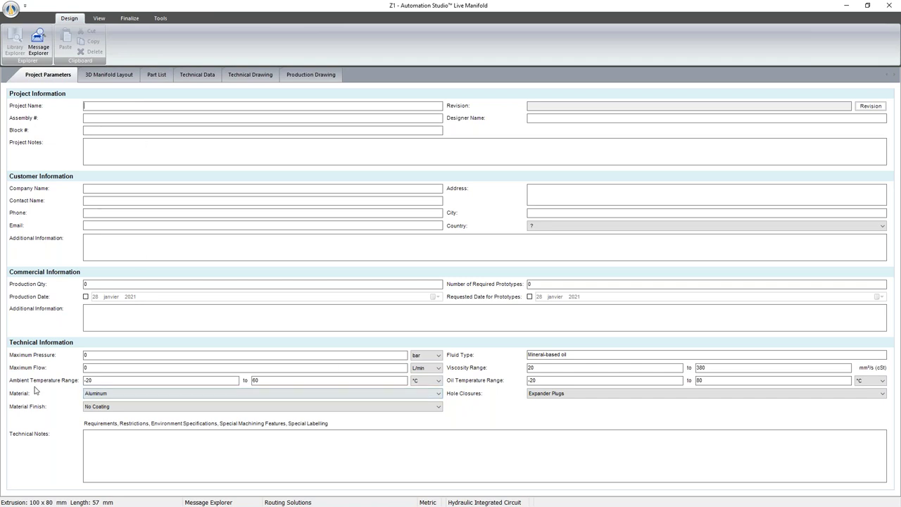
pyautogui.click(100, 394)
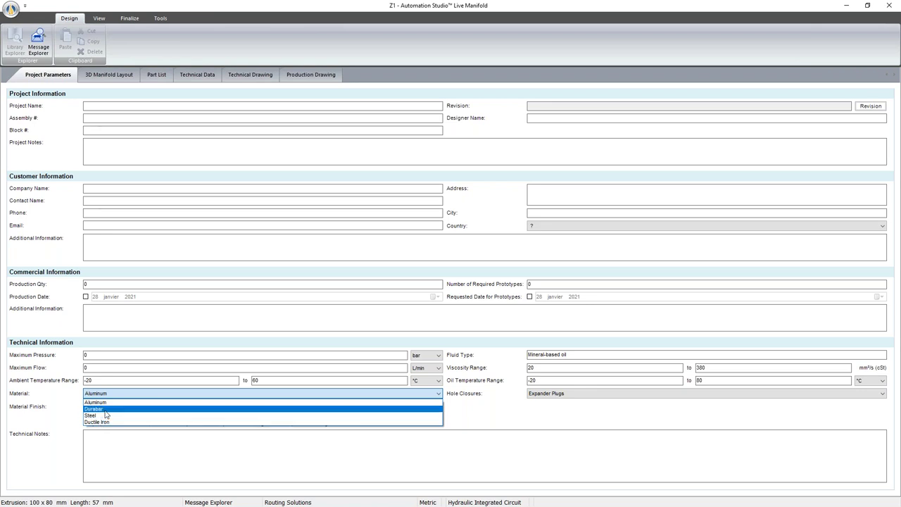
pyautogui.press('Escape')
pyautogui.click(505, 431)
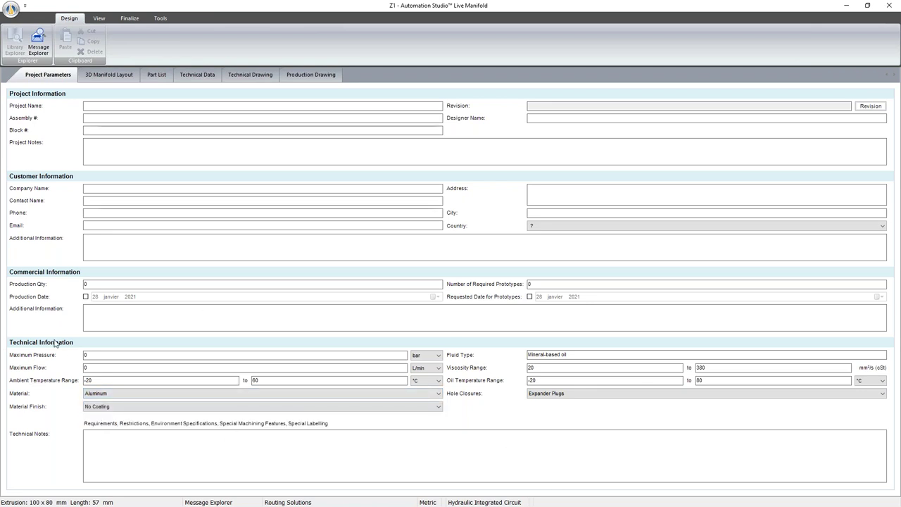
pyautogui.click(198, 440)
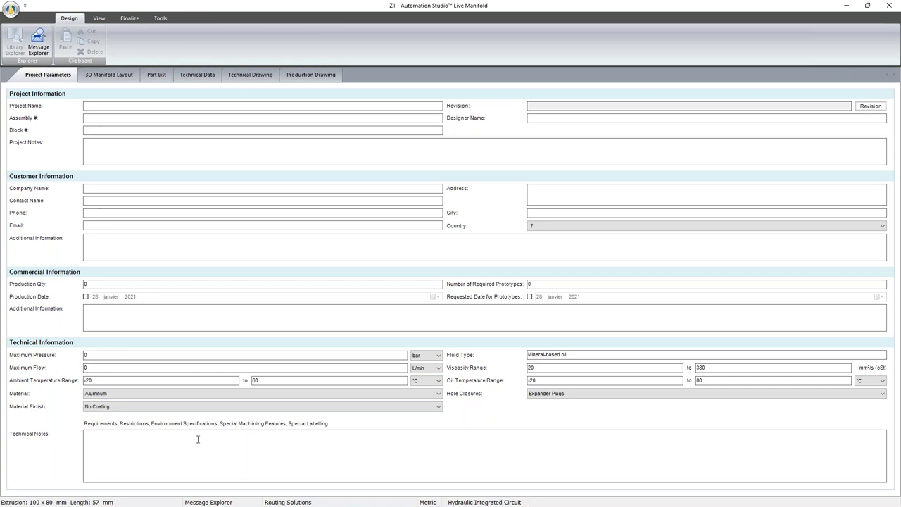
# Look through the part list, technical data, technical drawing and production drawing pages, and return to the 3D manifold layout.
pyautogui.click(112, 75)
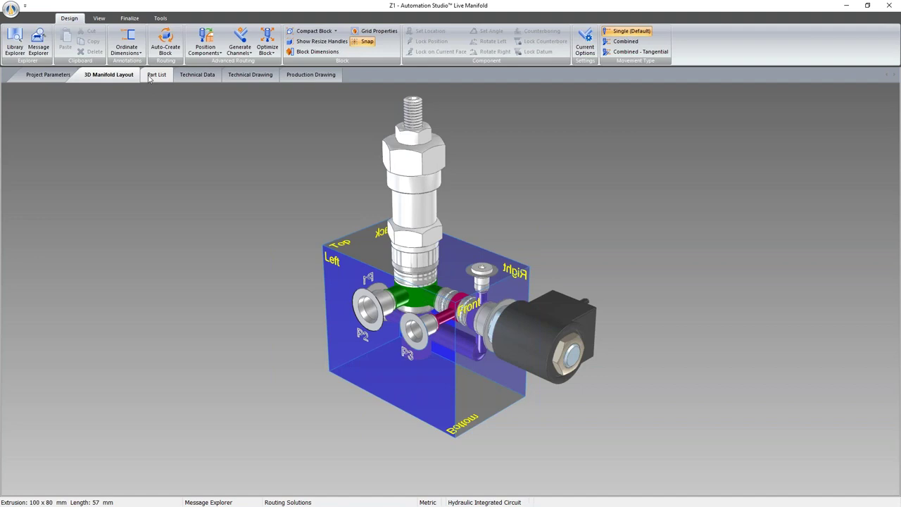
pyautogui.click(149, 76)
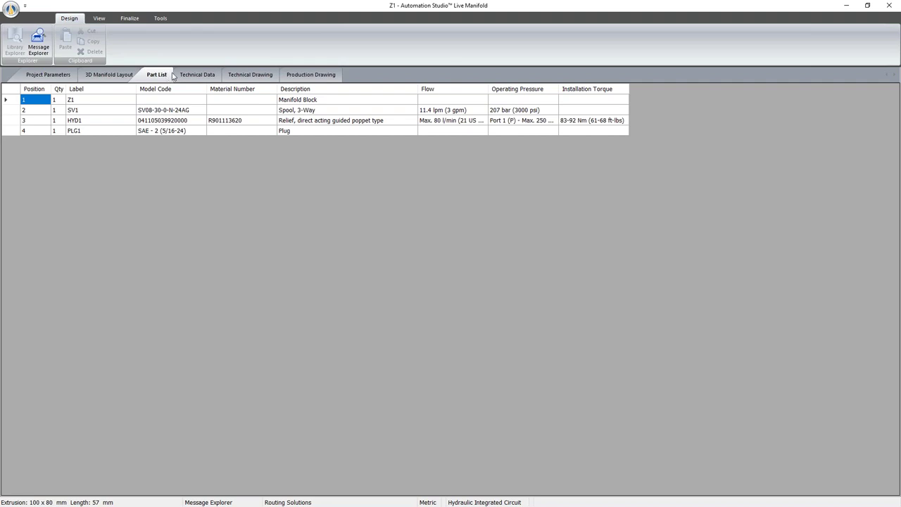
pyautogui.click(192, 76)
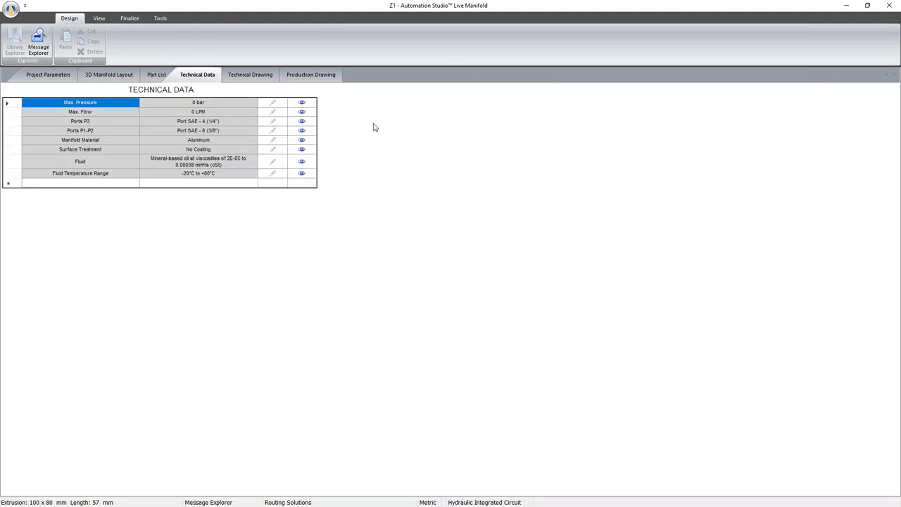
pyautogui.click(255, 76)
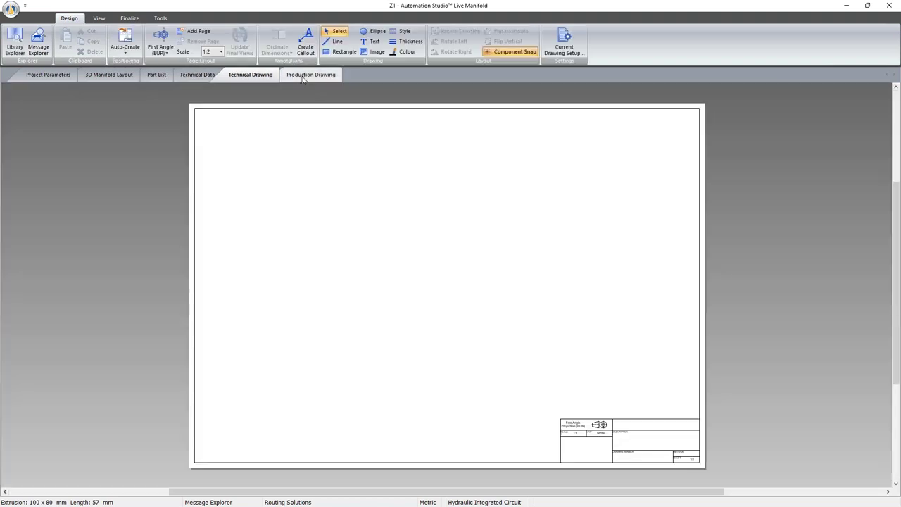
pyautogui.click(303, 76)
pyautogui.click(53, 76)
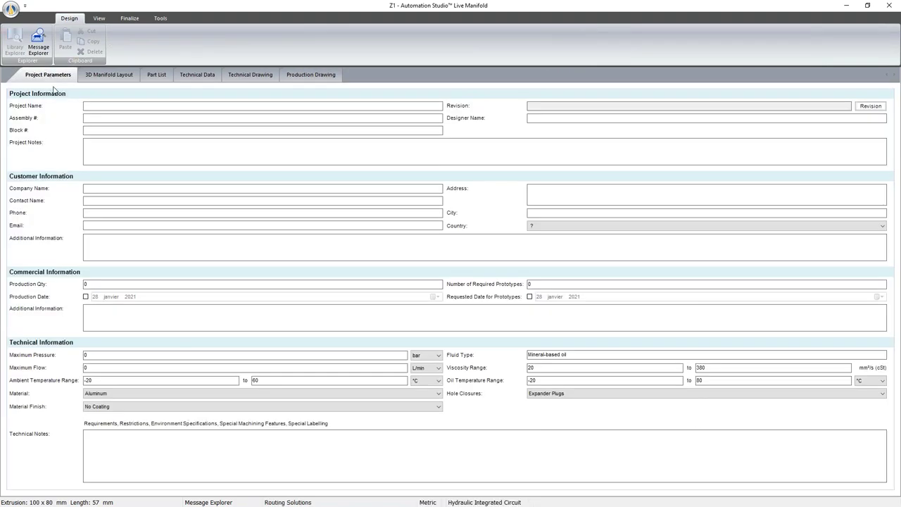
pyautogui.click(107, 79)
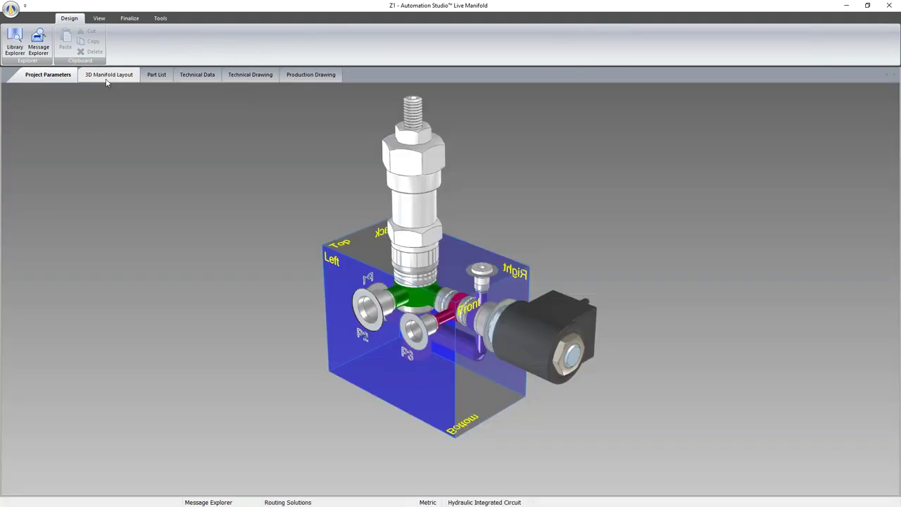
# Place Live Manifold beside the circuit diagram and delete the selected components from the block together with their connected drillings.
pyautogui.moveTo(225, 7); pyautogui.dragTo(743, 240)
pyautogui.press('super+Right')
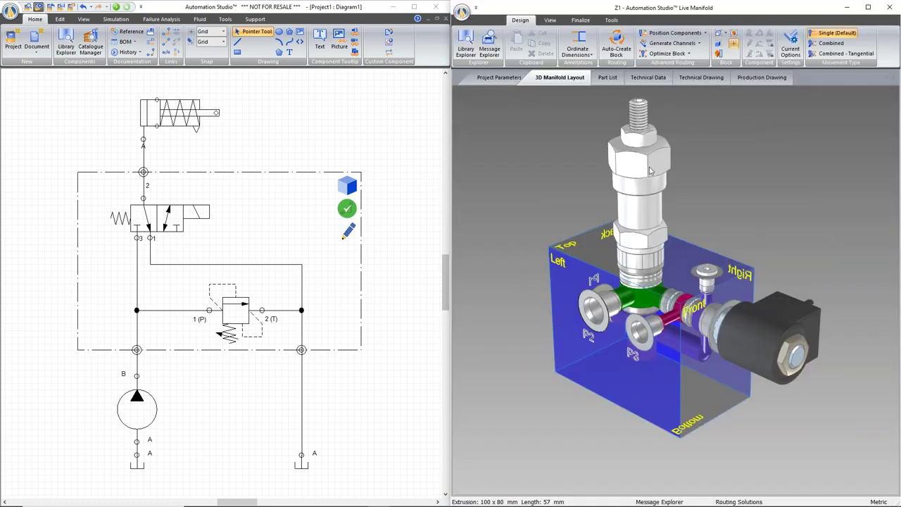
pyautogui.hotkey('ctrl', 'a')
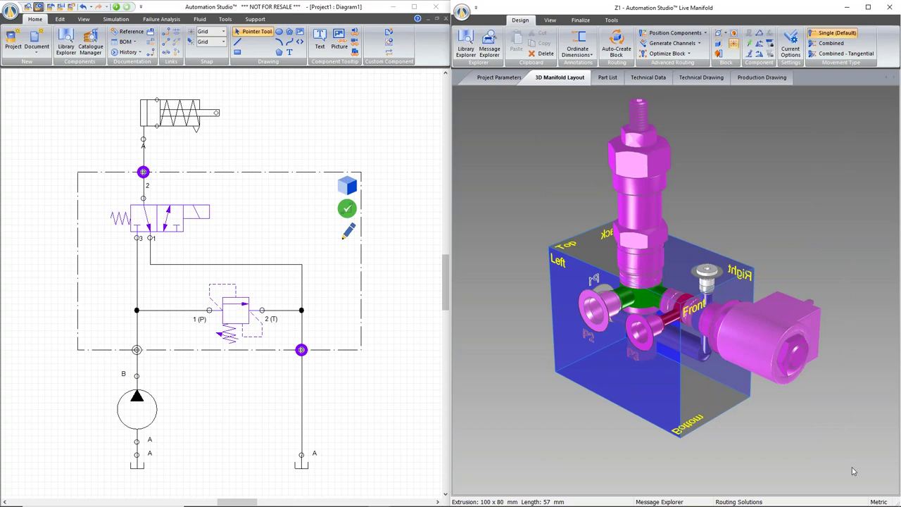
pyautogui.press('Delete')
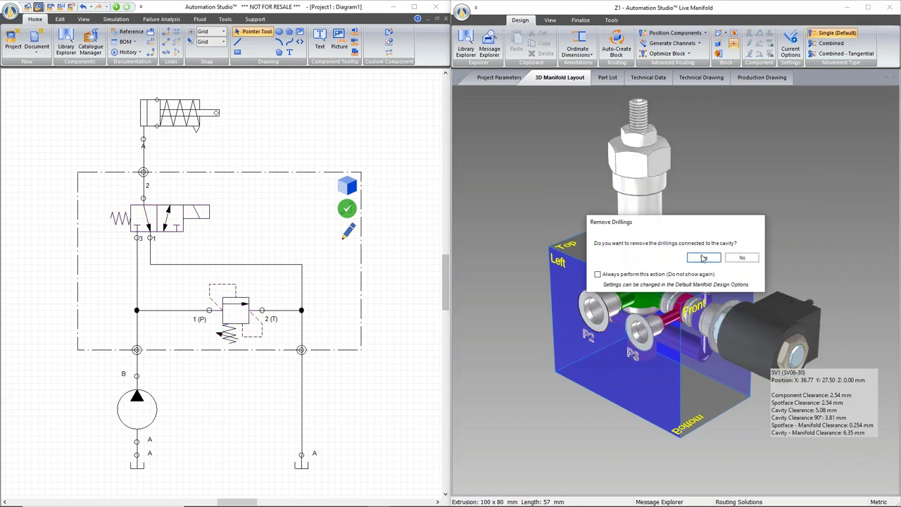
pyautogui.click(709, 302)
# Delete the remaining connection port from the manifold block.
pyautogui.moveTo(478, 235); pyautogui.dragTo(507, 240)
pyautogui.hotkey('ctrl', 'a')
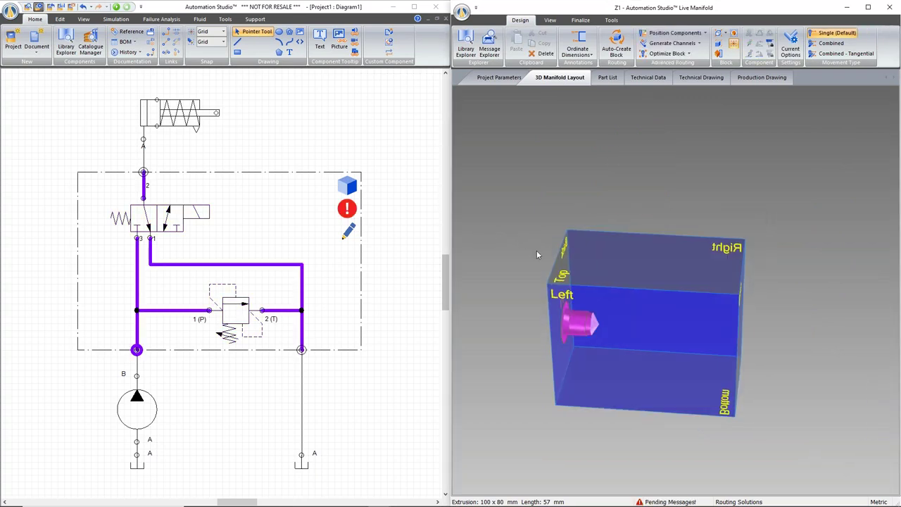
pyautogui.press('Delete')
pyautogui.moveTo(654, 221); pyautogui.dragTo(608, 219)
pyautogui.click(728, 179)
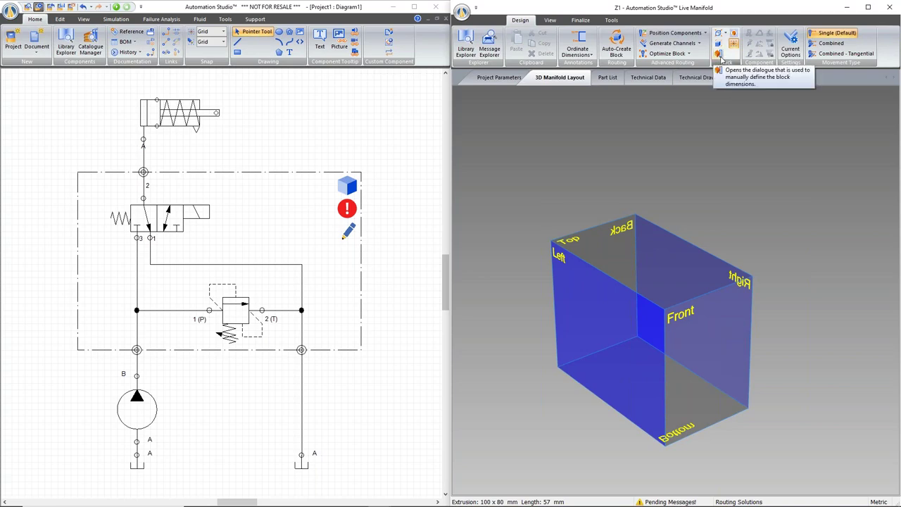
# Enlarge the Live Manifold window and set the block's extrusion size to 120 x 100 mm.
pyautogui.click(869, 8)
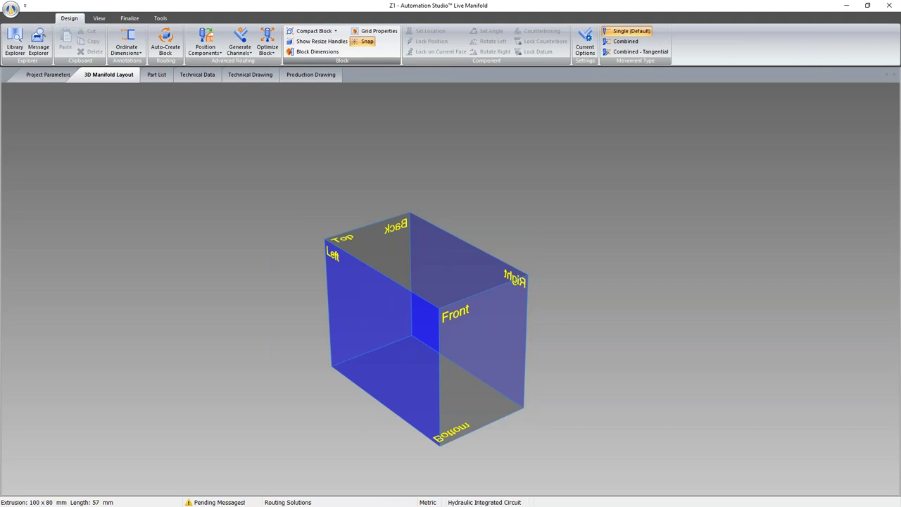
pyautogui.doubleClick(526, 318)
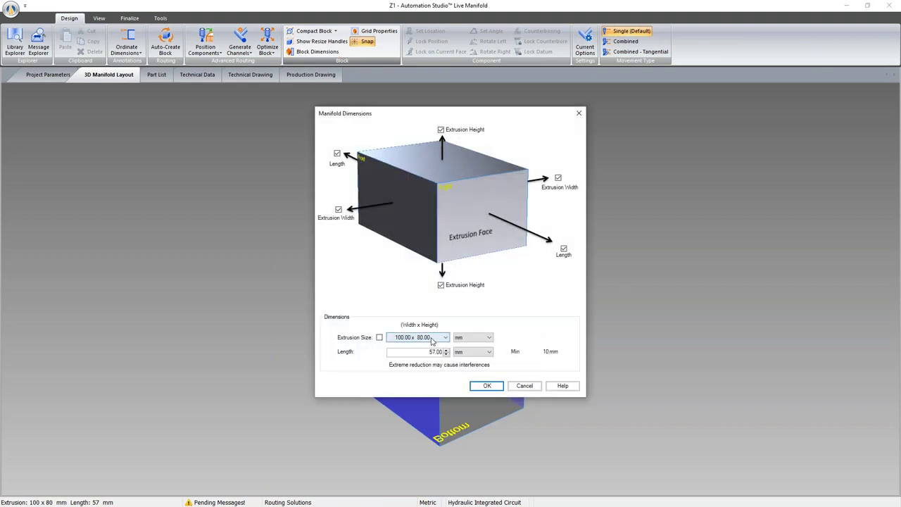
pyautogui.click(432, 341)
pyautogui.click(425, 305)
pyautogui.click(485, 386)
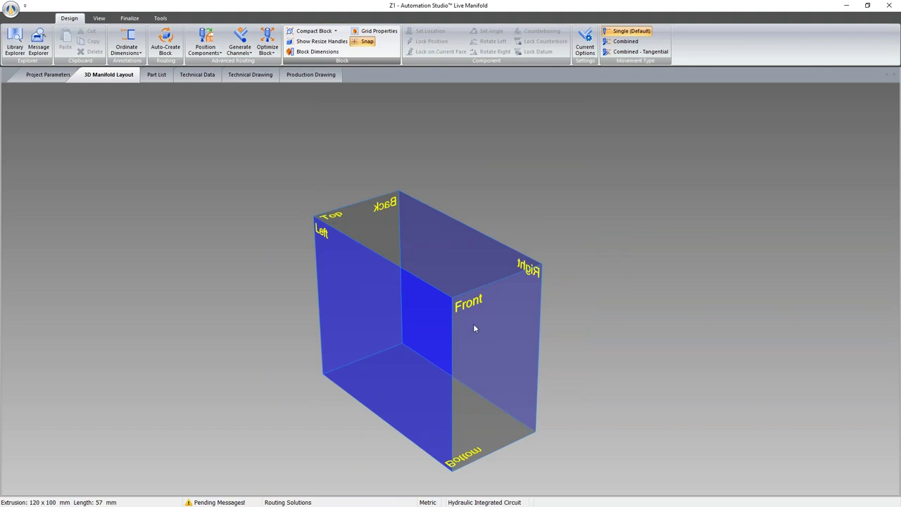
# Stretch the block with its resize handles to a length of about 117 mm.
pyautogui.click(321, 40)
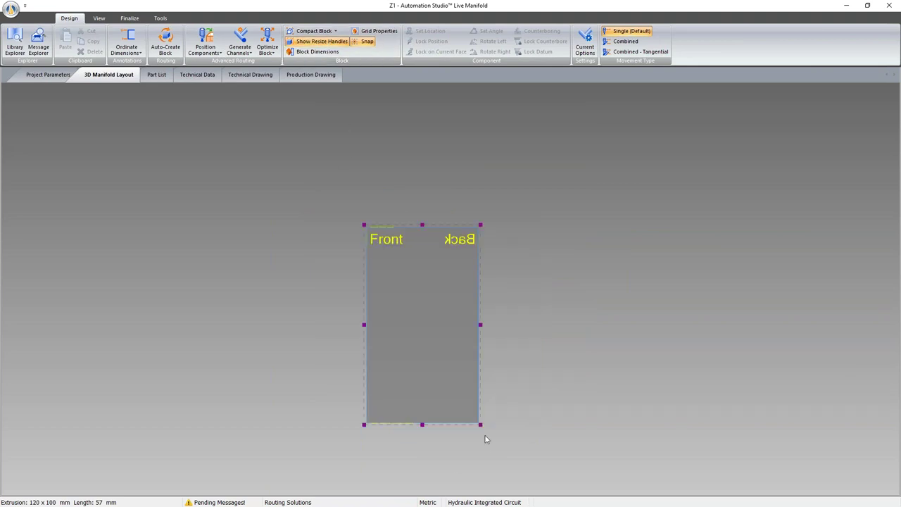
pyautogui.moveTo(482, 427); pyautogui.dragTo(599, 425)
pyautogui.moveTo(599, 426); pyautogui.dragTo(712, 417, button='middle')
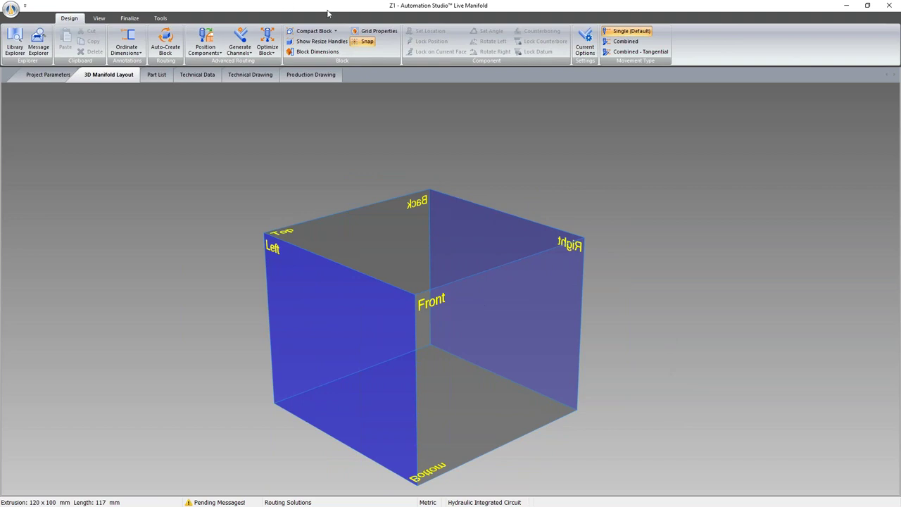
# Place the Live Manifold window beside the circuit diagram and switch to the diagram.
pyautogui.moveTo(333, 8); pyautogui.dragTo(827, 159)
pyautogui.moveTo(899, 159); pyautogui.dragTo(900, 159)
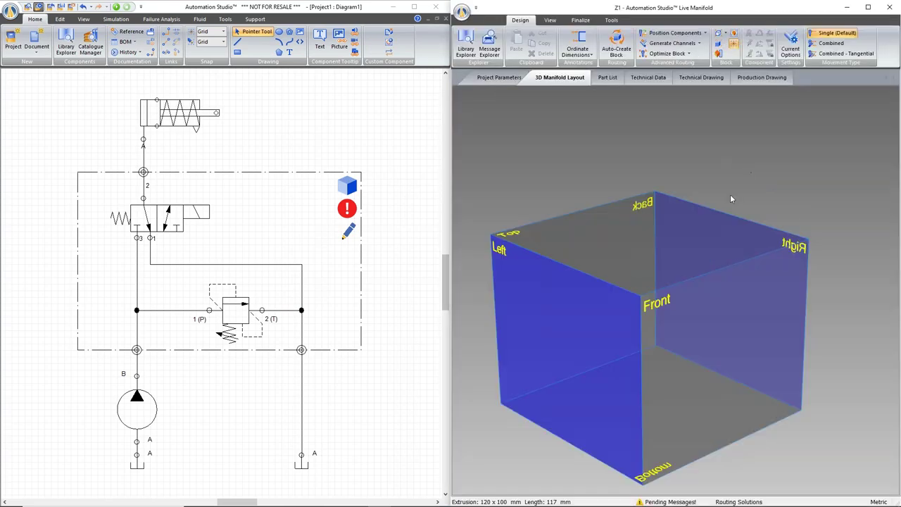
pyautogui.click(332, 269)
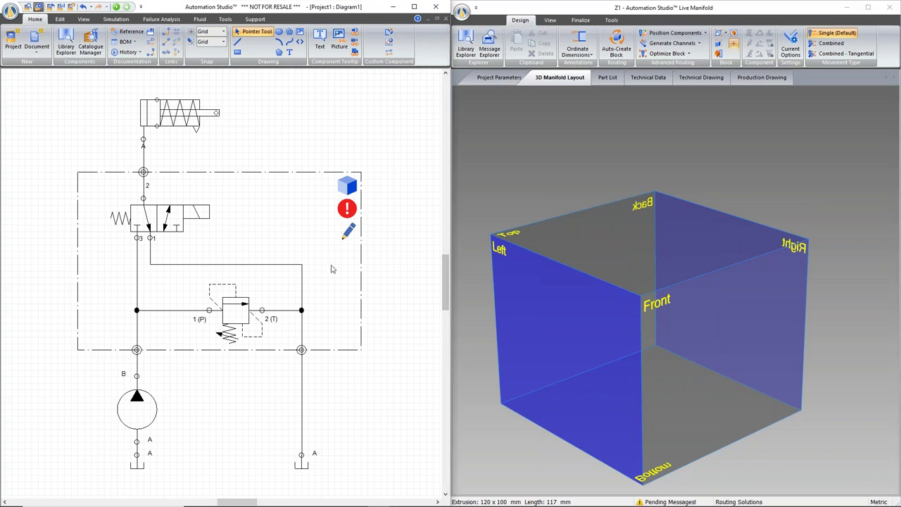
# Open the manifold circuit for editing and show the components to configure and the unused components.
pyautogui.click(309, 172)
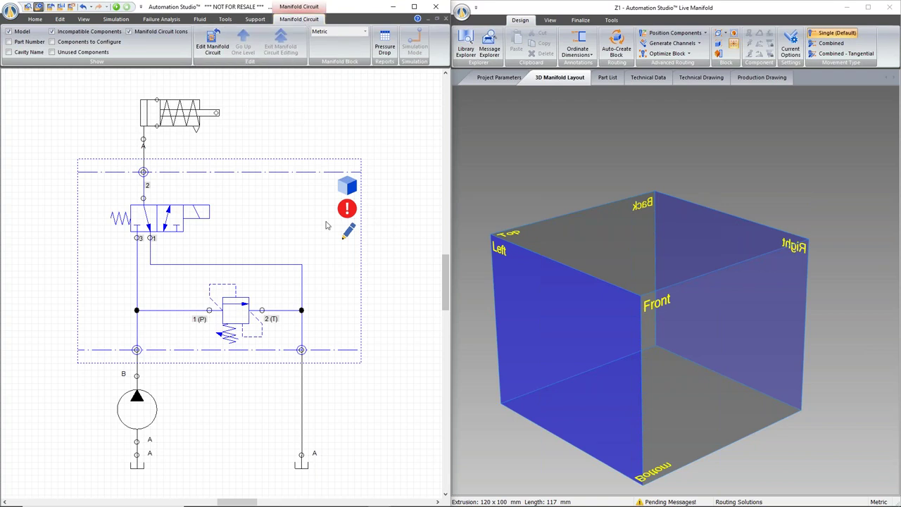
pyautogui.doubleClick(321, 190)
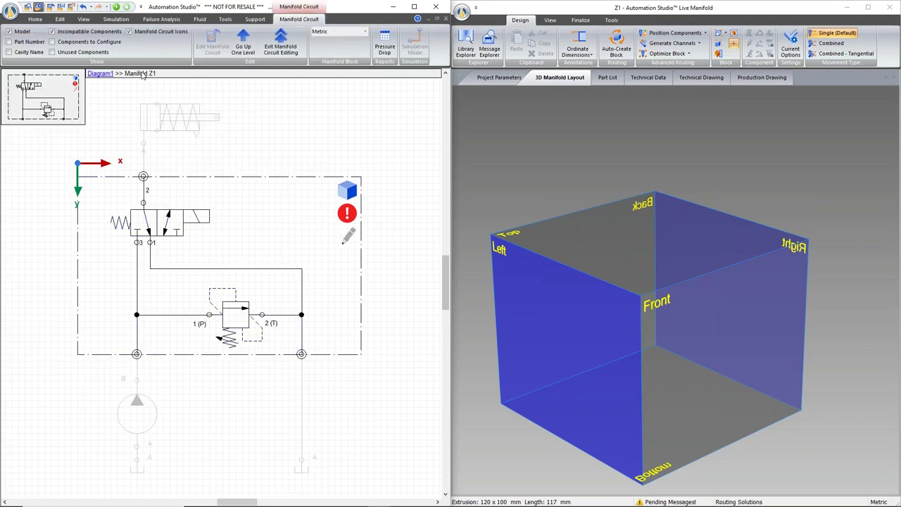
pyautogui.click(52, 42)
pyautogui.click(52, 52)
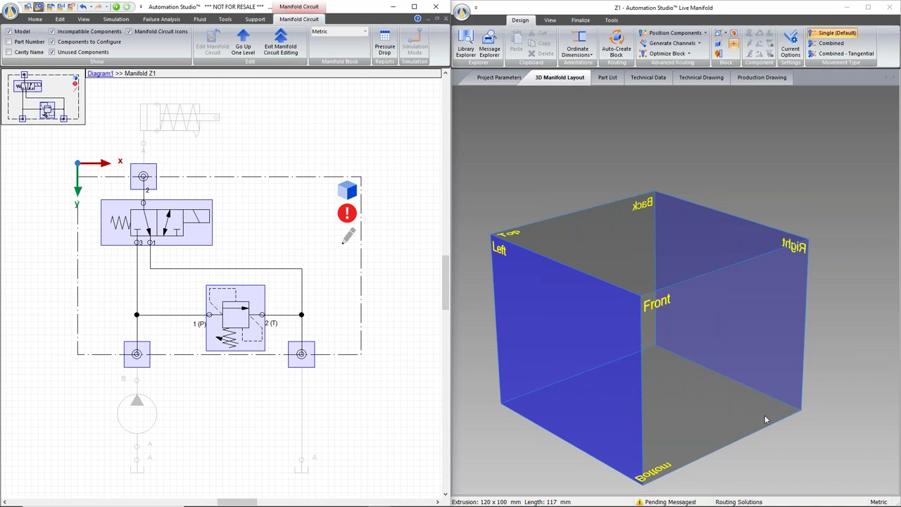
# Insert the circuit's three connection ports on the block's front face, the two lower ones side by side and the upper one above them.
pyautogui.moveTo(764, 450); pyautogui.dragTo(674, 428)
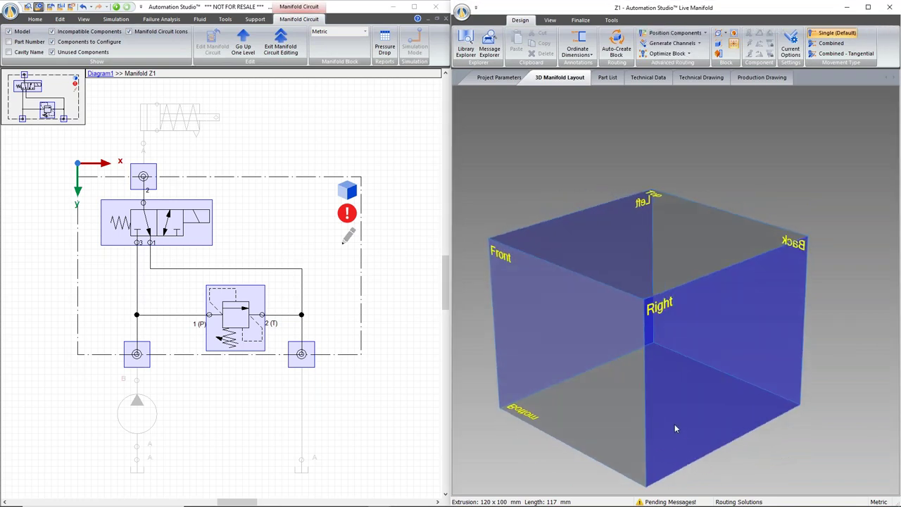
pyautogui.moveTo(714, 389); pyautogui.dragTo(743, 355, button='middle')
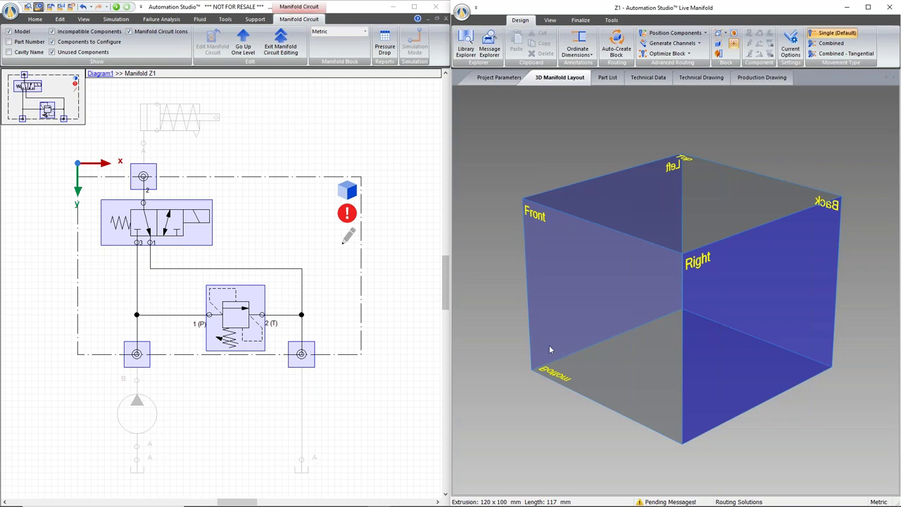
pyautogui.moveTo(491, 362); pyautogui.dragTo(548, 362, button='middle')
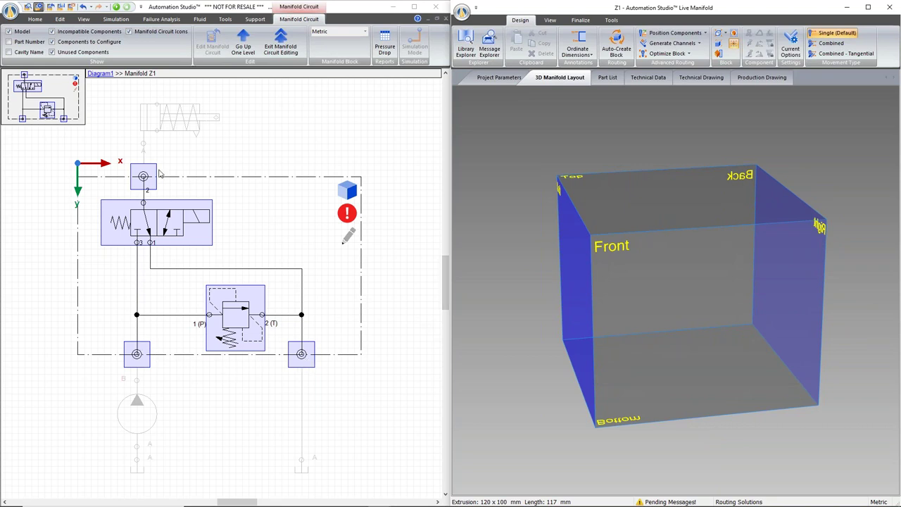
pyautogui.click(140, 346)
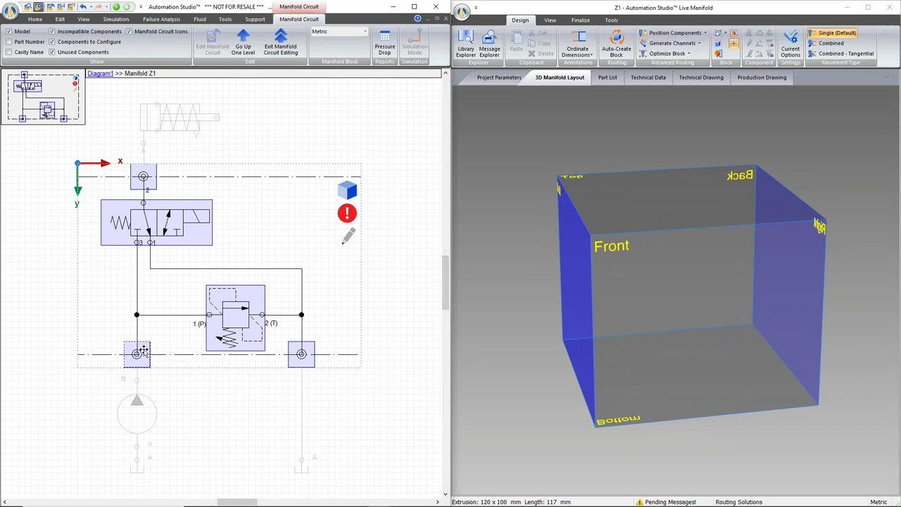
pyautogui.click(676, 357)
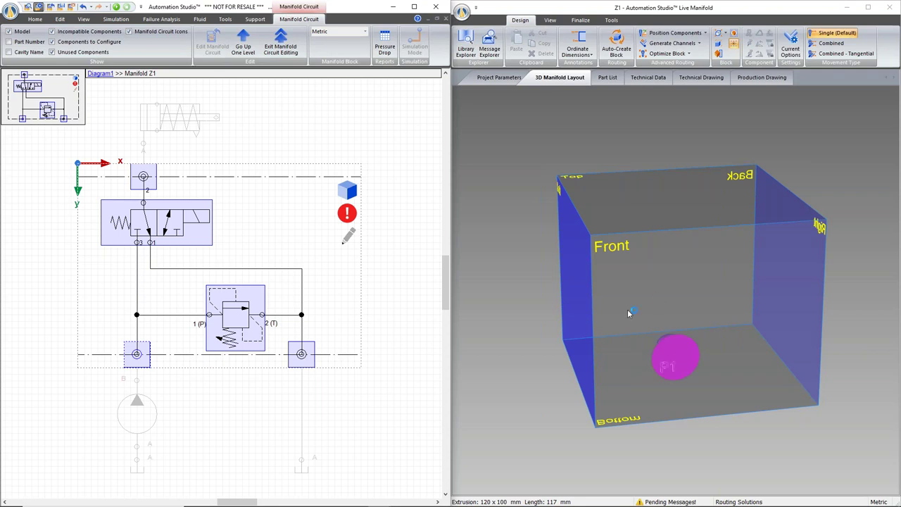
pyautogui.click(296, 348)
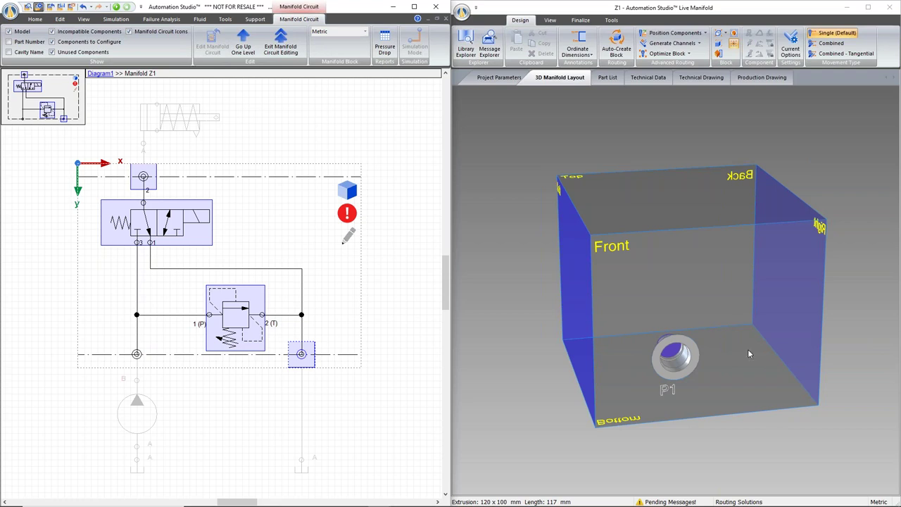
pyautogui.click(748, 348)
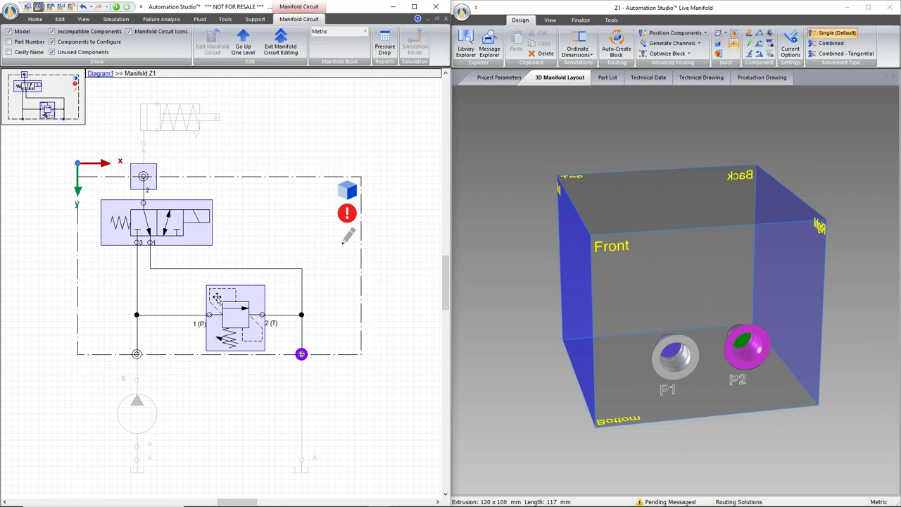
pyautogui.click(152, 183)
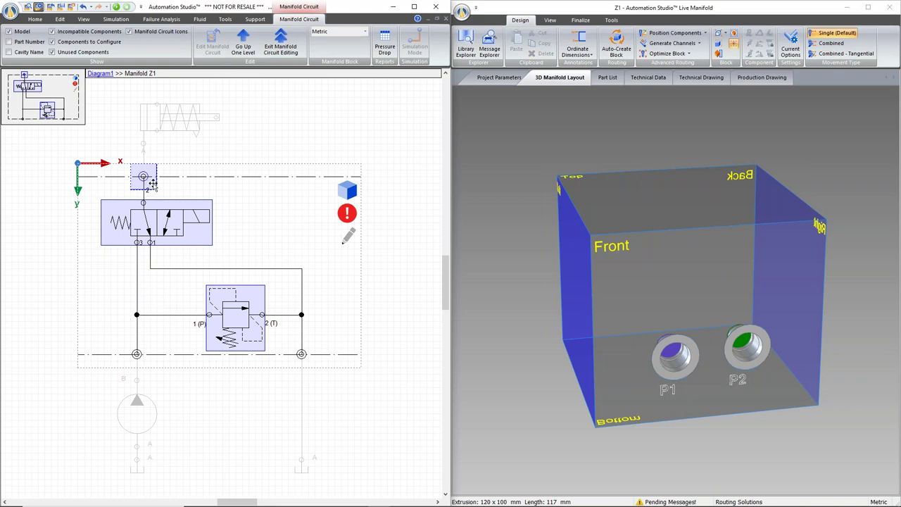
pyautogui.click(674, 280)
pyautogui.click(728, 302)
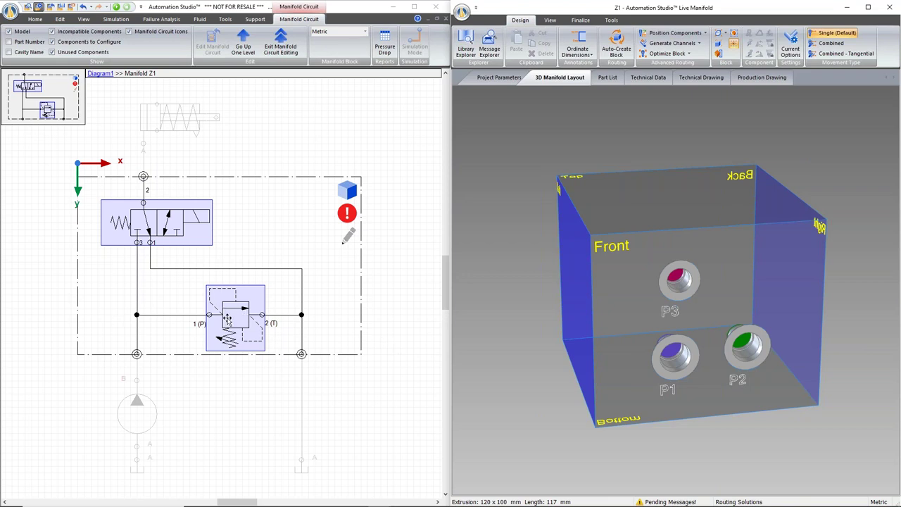
# Insert the relief valve into the block's left face and move port P3 clear of its cavity.
pyautogui.moveTo(241, 314); pyautogui.dragTo(632, 331)
pyautogui.moveTo(564, 321); pyautogui.dragTo(739, 271)
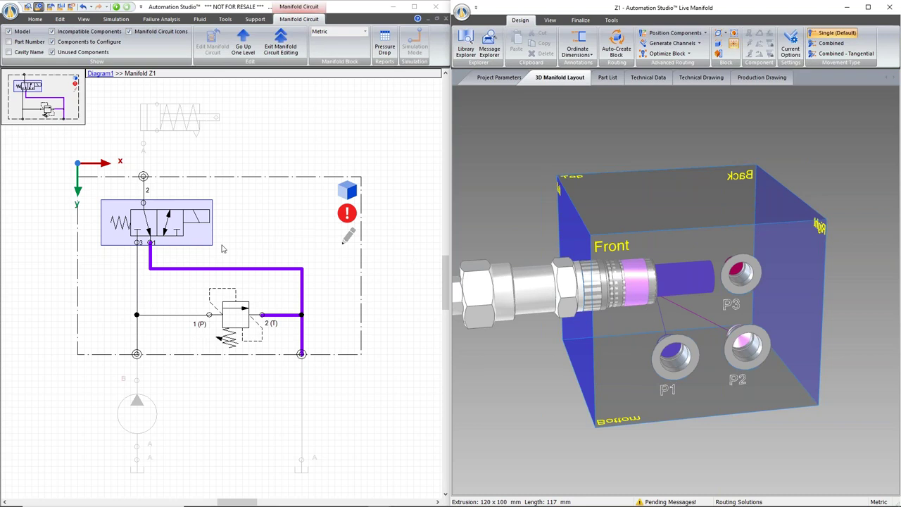
pyautogui.click(657, 309)
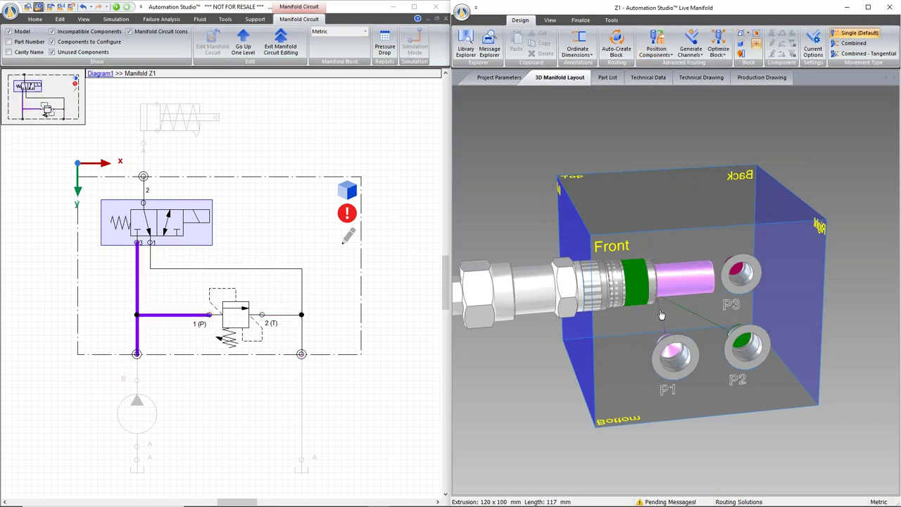
pyautogui.click(713, 322)
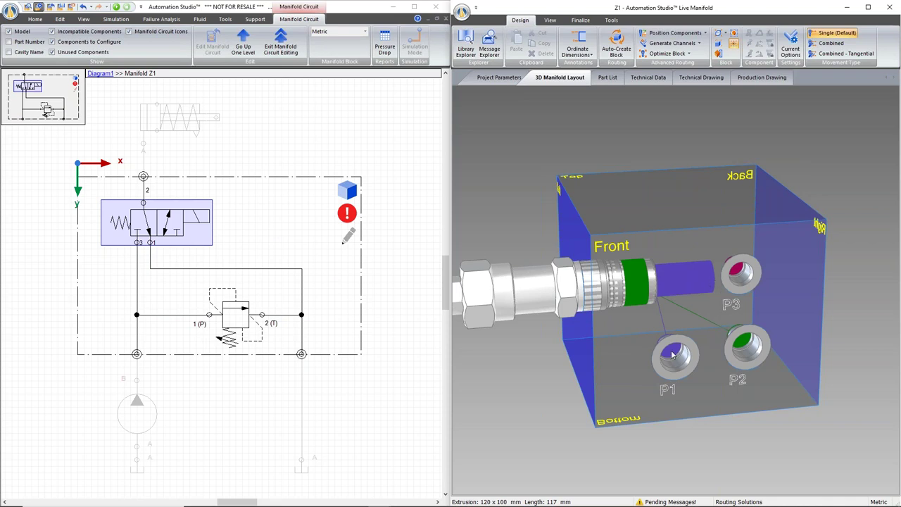
# Swap ports P1 and P2 on the front face and align P2 with the relief valve's axis over its side port.
pyautogui.moveTo(676, 353); pyautogui.dragTo(660, 338)
pyautogui.moveTo(773, 337); pyautogui.dragTo(741, 347)
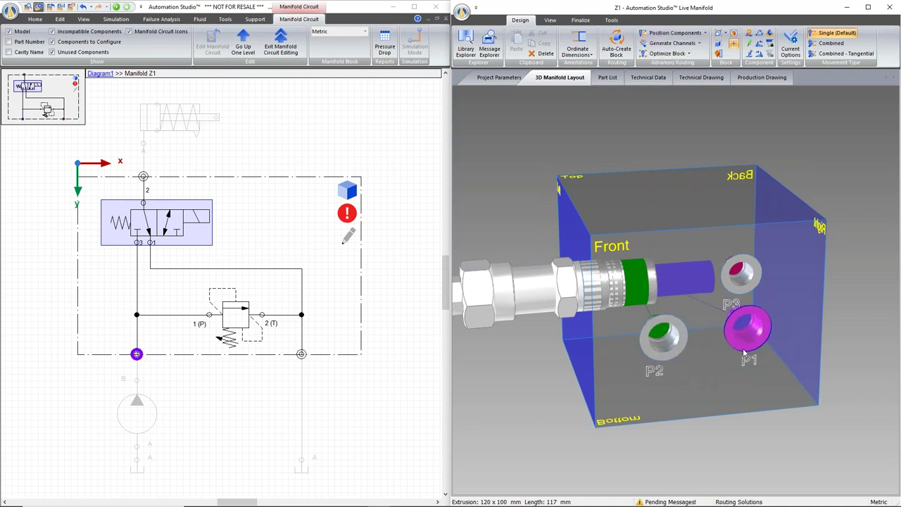
pyautogui.doubleClick(712, 385)
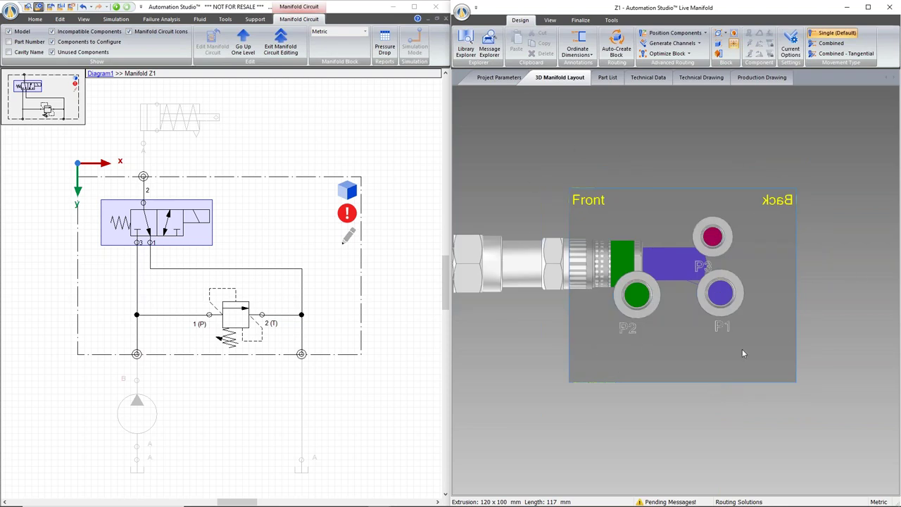
pyautogui.moveTo(660, 299); pyautogui.dragTo(644, 266)
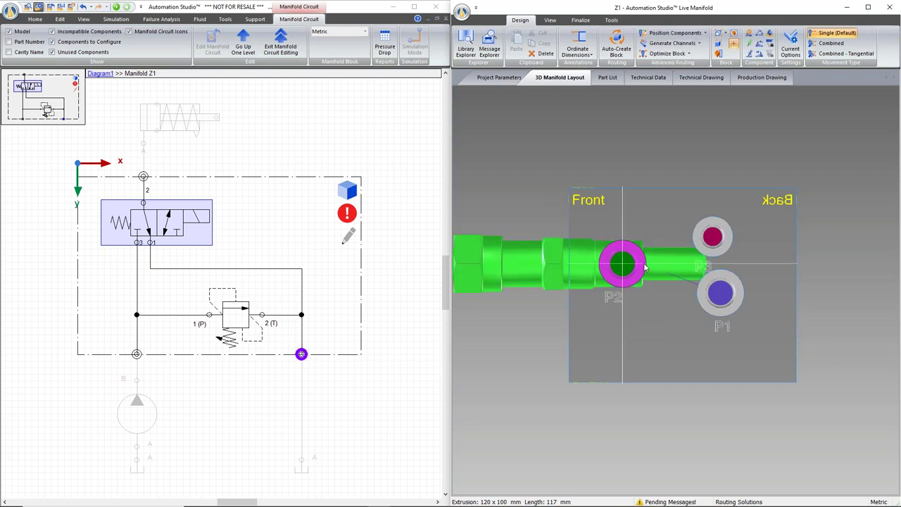
pyautogui.moveTo(644, 266); pyautogui.dragTo(645, 267)
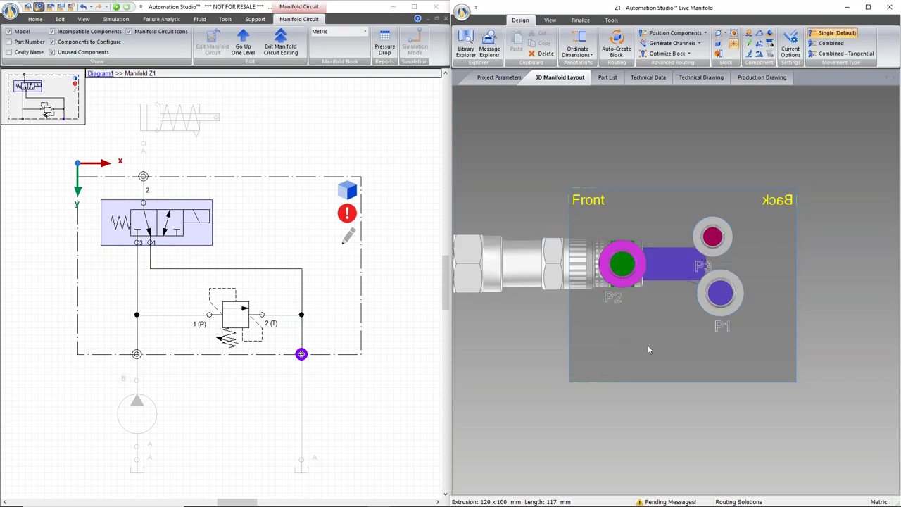
pyautogui.click(647, 345)
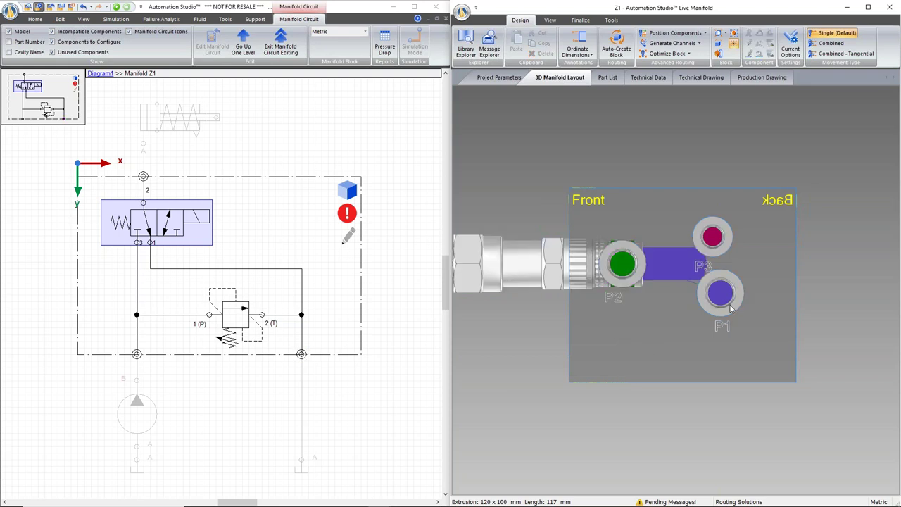
# Move port P3 toward the upper back corner and place P1 on the relief valve's axis beside P2.
pyautogui.moveTo(728, 243); pyautogui.dragTo(757, 222)
pyautogui.moveTo(736, 296); pyautogui.dragTo(682, 269)
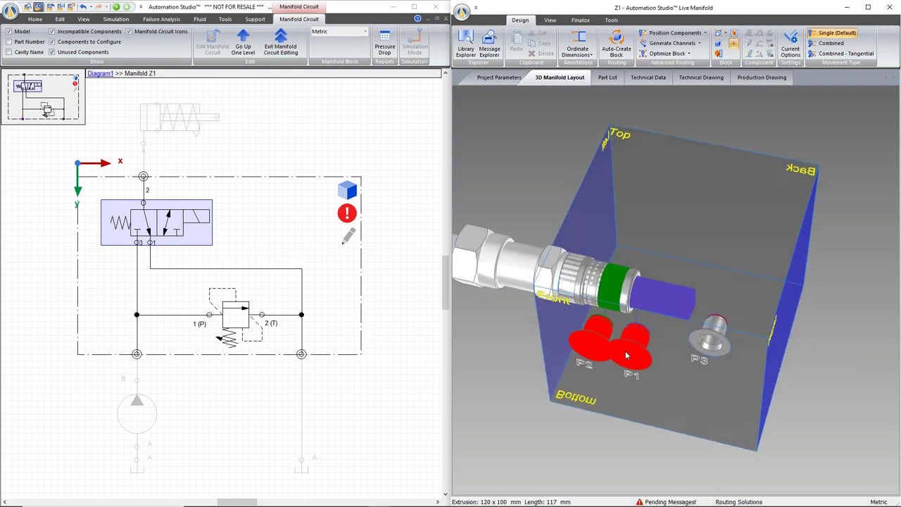
pyautogui.click(683, 373)
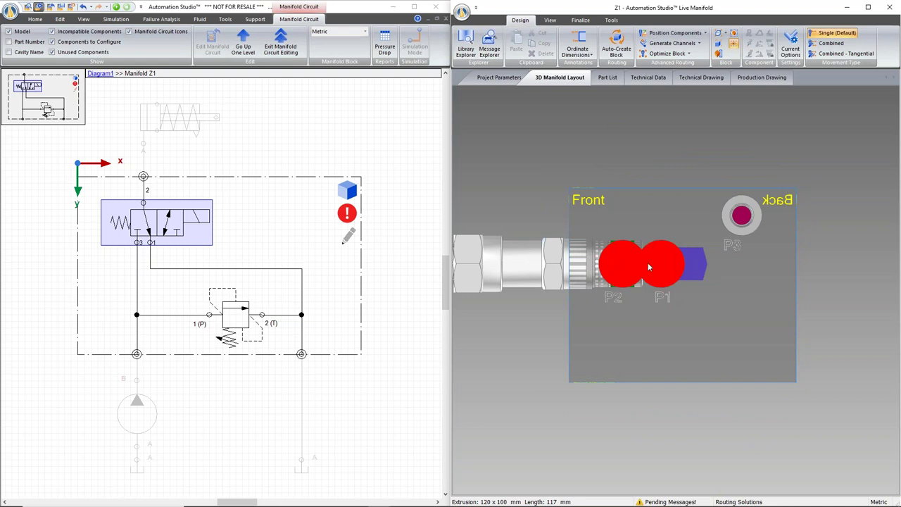
# Read the clearance details of port P1 and shift it along the relief valve's axis away from P2.
pyautogui.moveTo(661, 265)
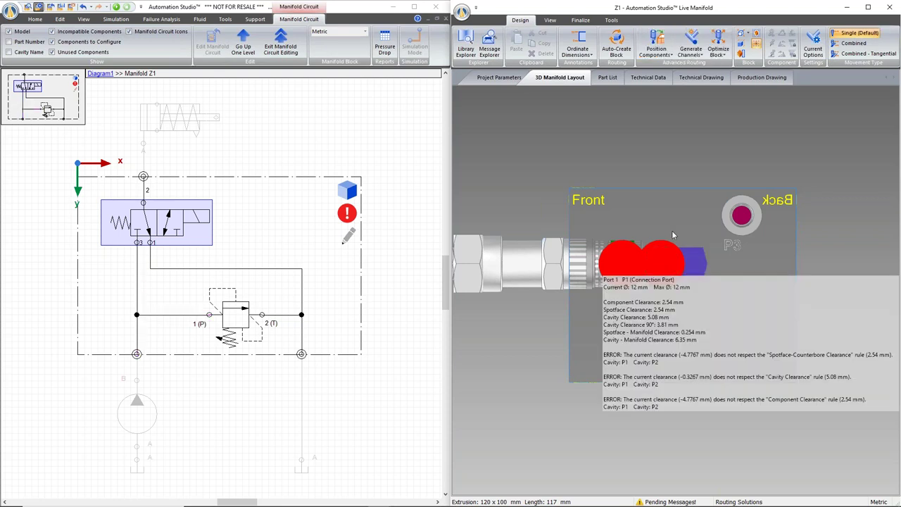
pyautogui.click(680, 263)
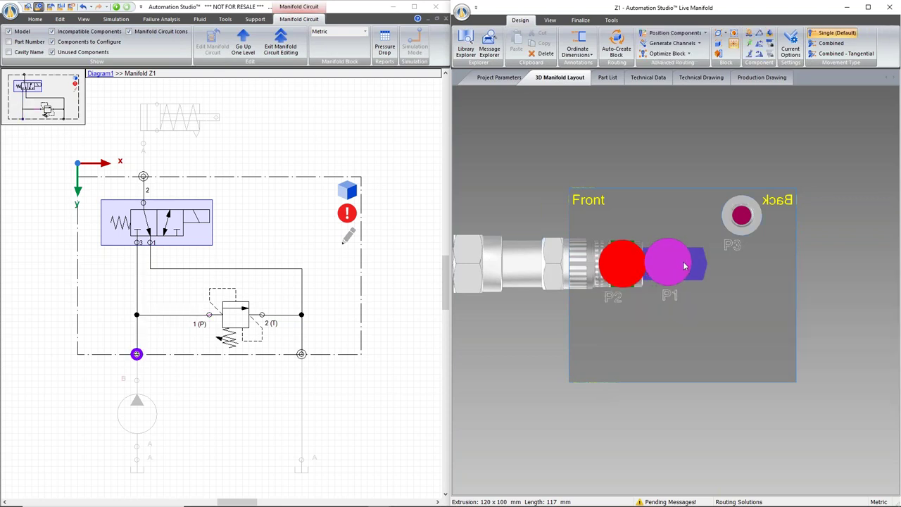
pyautogui.click(672, 216)
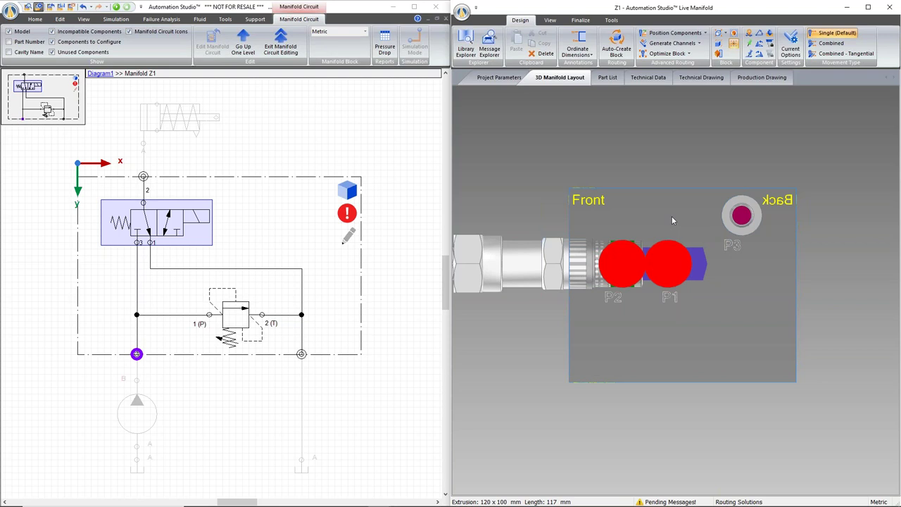
# Examine the overlapping ports from an angle and look through the options available for port P1.
pyautogui.moveTo(672, 205); pyautogui.dragTo(663, 253, button='middle')
pyautogui.moveTo(606, 345)
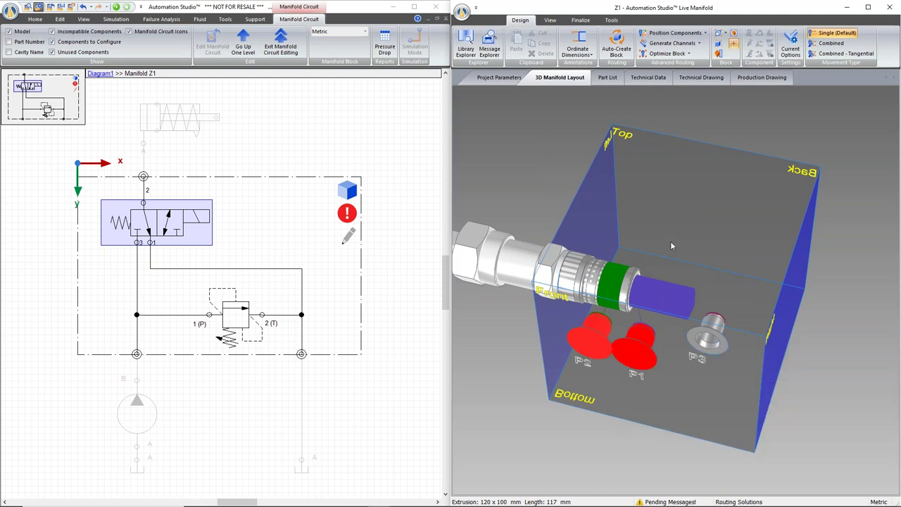
pyautogui.rightClick(646, 359)
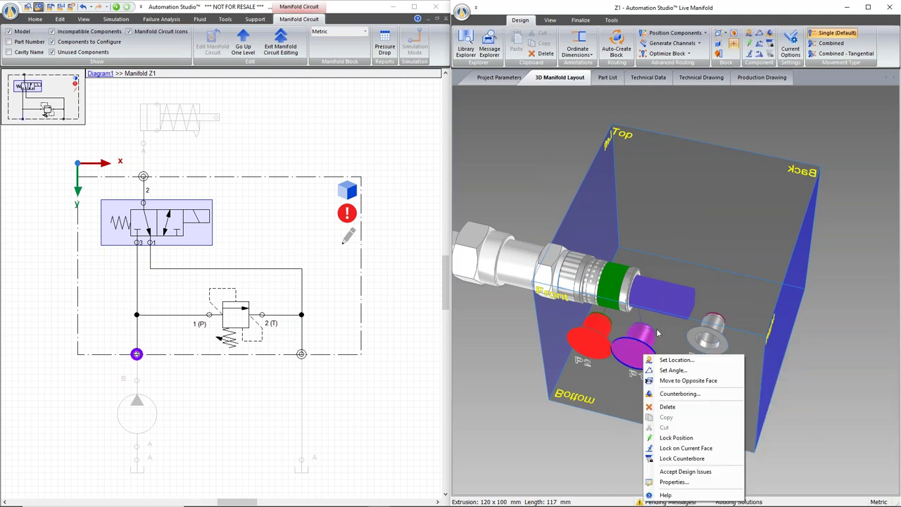
pyautogui.moveTo(657, 332); pyautogui.dragTo(656, 309, button='middle')
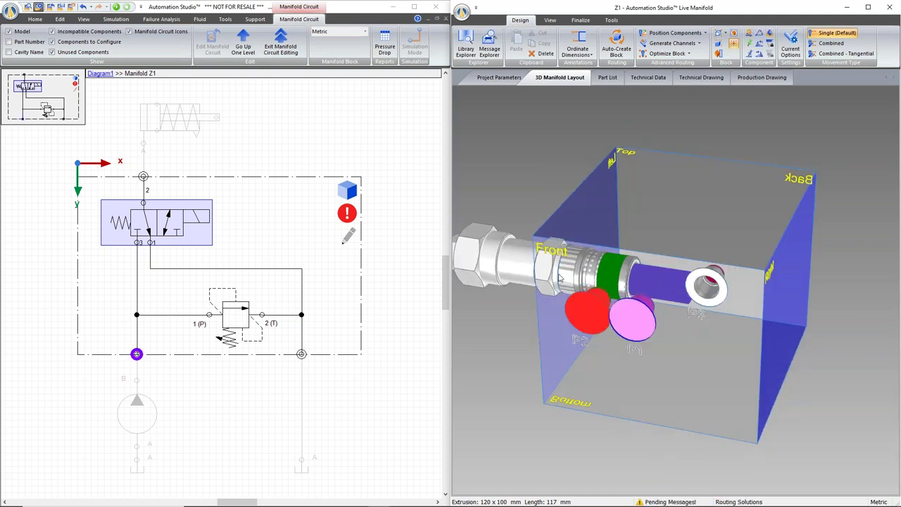
# Review port P1's clearance details and options, and move it along the relief valve's axis to X 64 mm, away from P2.
pyautogui.moveTo(630, 310)
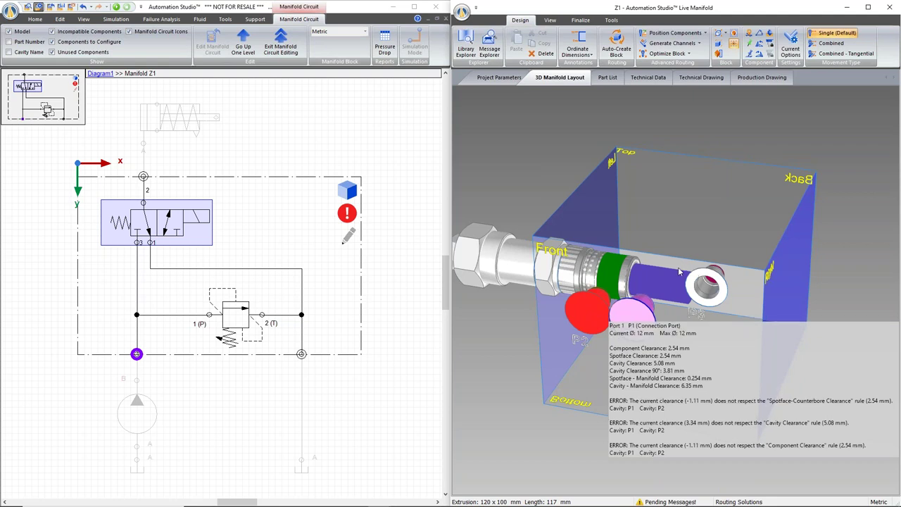
pyautogui.rightClick(642, 310)
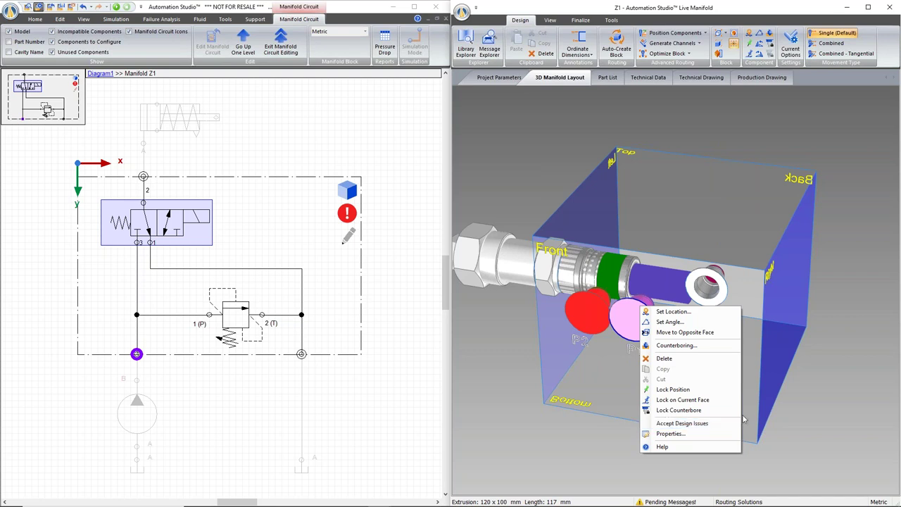
pyautogui.click(682, 423)
pyautogui.doubleClick(706, 367)
pyautogui.moveTo(661, 252); pyautogui.dragTo(701, 262)
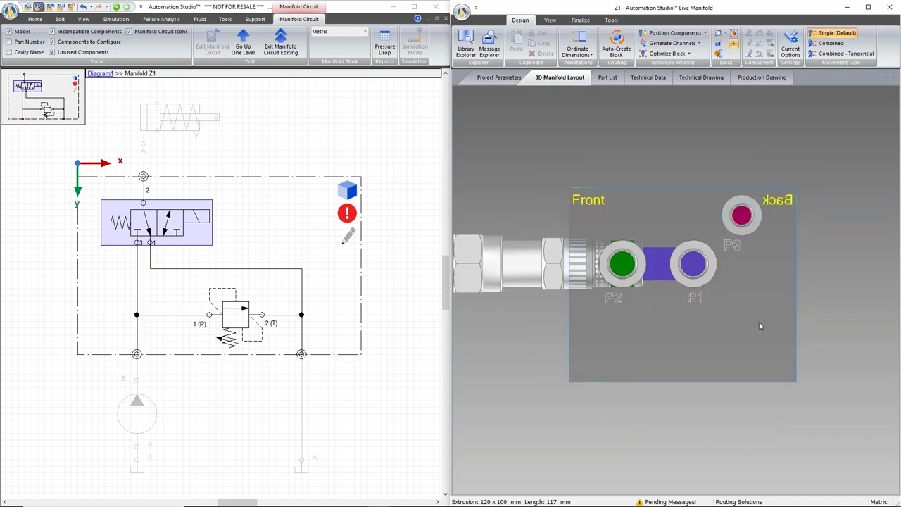
# Move port P3 down below the relief valve's axis on the same face as ports P1 and P2.
pyautogui.moveTo(767, 280); pyautogui.dragTo(745, 331, button='middle')
pyautogui.moveTo(701, 326); pyautogui.dragTo(691, 341)
pyautogui.moveTo(691, 340); pyautogui.dragTo(675, 324, button='middle')
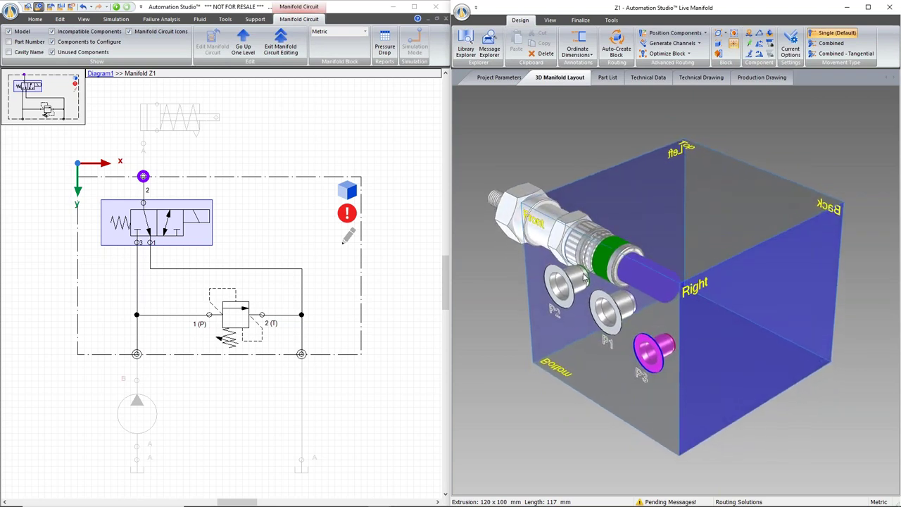
# Try drawing a 12 mm drilling by hand from port P2 into the relief valve's side port and delete it.
pyautogui.moveTo(584, 274)
pyautogui.scroll(2, 588, 269)
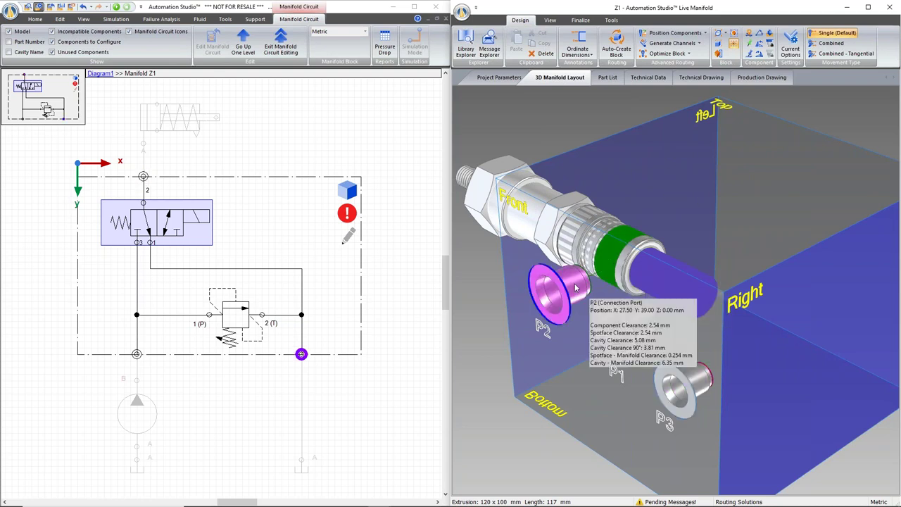
pyautogui.moveTo(577, 285); pyautogui.dragTo(591, 289, button='middle')
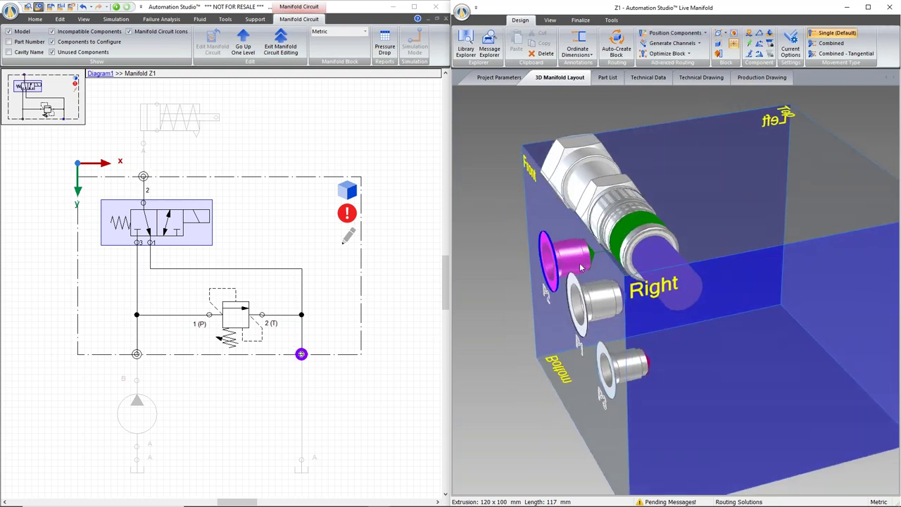
pyautogui.click(592, 263)
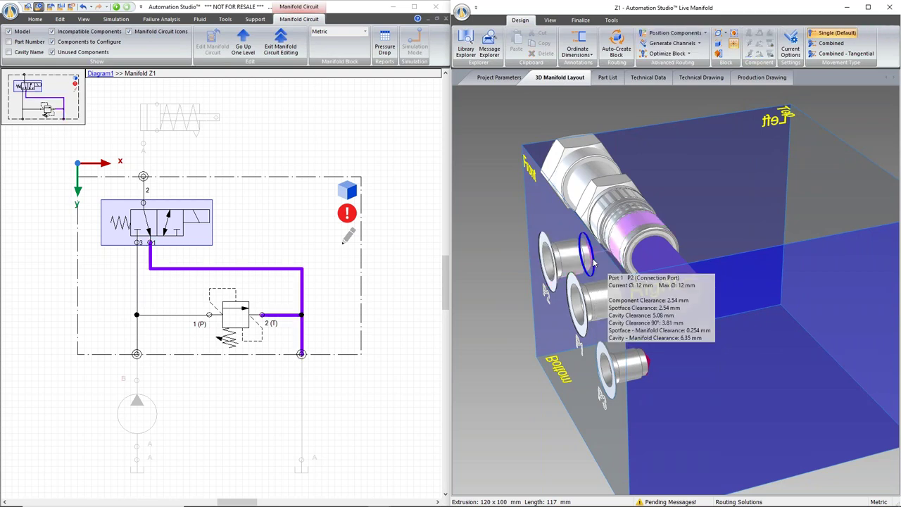
pyautogui.click(575, 262)
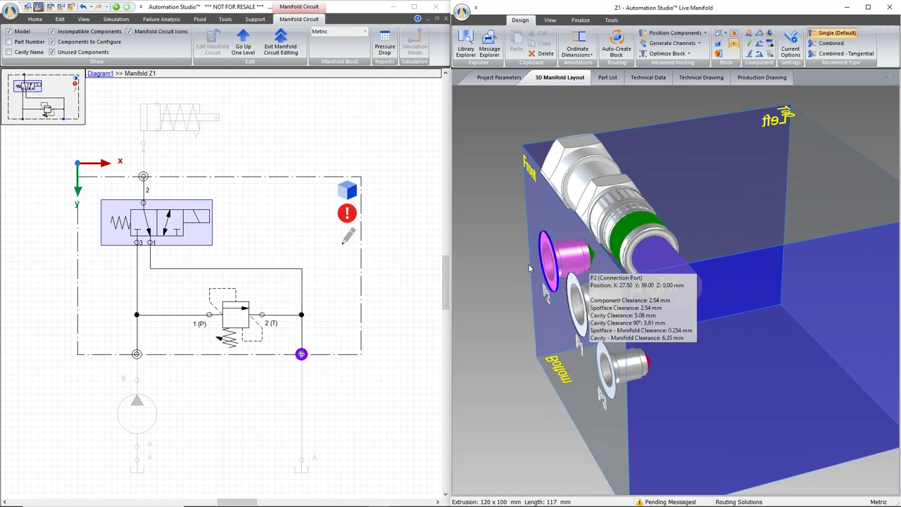
pyautogui.moveTo(590, 259); pyautogui.dragTo(644, 248)
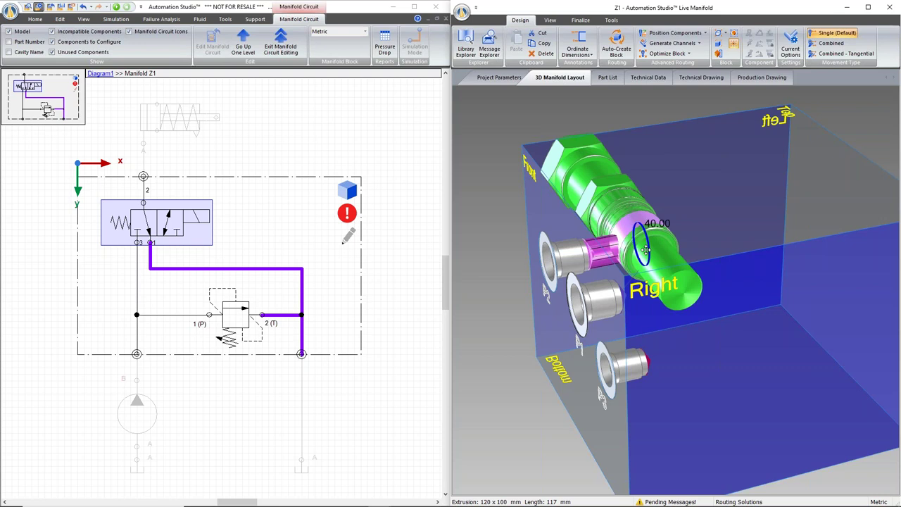
pyautogui.moveTo(644, 248)
pyautogui.mouseDown()
pyautogui.moveTo(800, 225)
pyautogui.moveTo(599, 239)
pyautogui.moveTo(629, 240)
pyautogui.mouseUp()
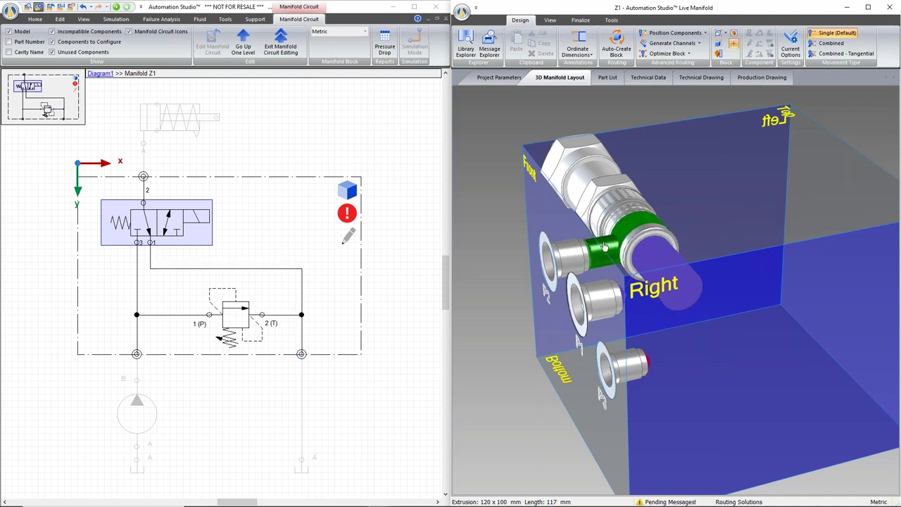
pyautogui.click(604, 263)
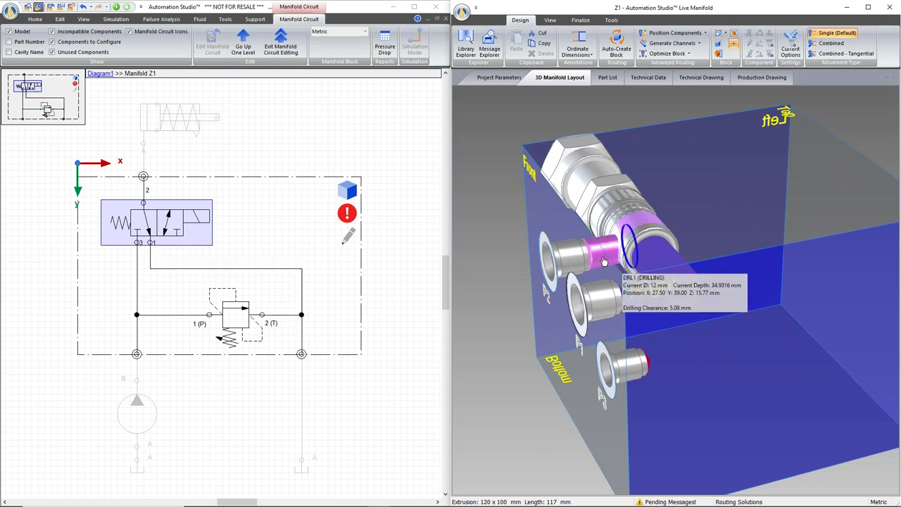
pyautogui.click(604, 262)
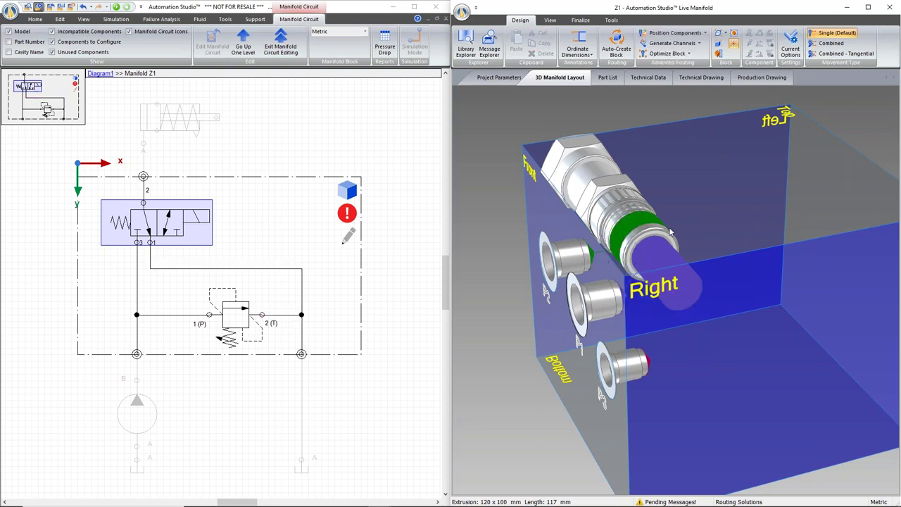
# Try counterboring port P2 about 6.9 mm deep into the block and view the counterbore's depth and diameter settings.
pyautogui.click(550, 251)
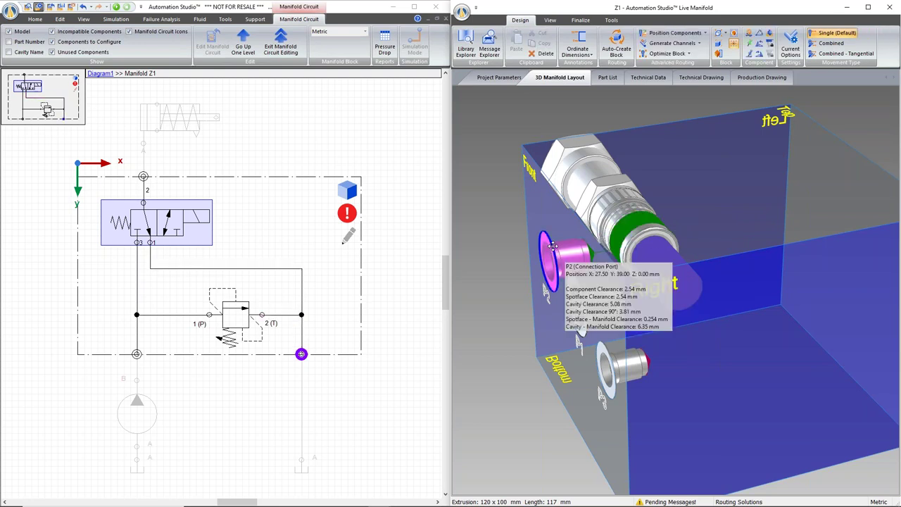
pyautogui.click(540, 219)
pyautogui.moveTo(539, 220); pyautogui.dragTo(561, 244, button='middle')
pyautogui.rightClick(567, 257)
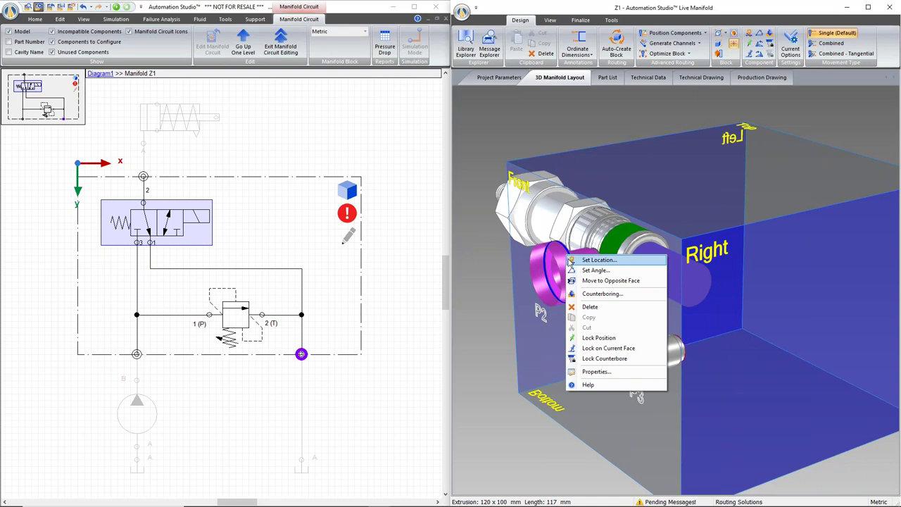
pyautogui.click(595, 294)
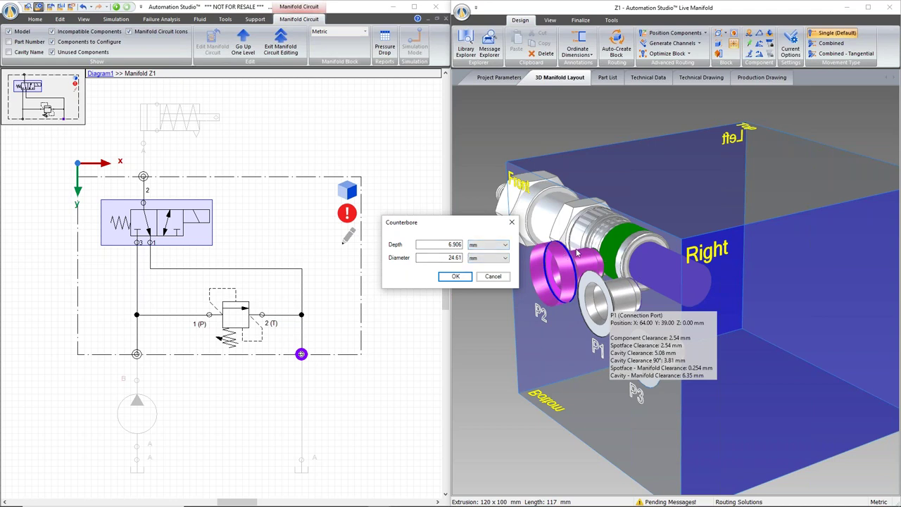
pyautogui.click(470, 245)
pyautogui.click(512, 222)
# View the location and constraint settings of port P2 without changing them.
pyautogui.rightClick(559, 251)
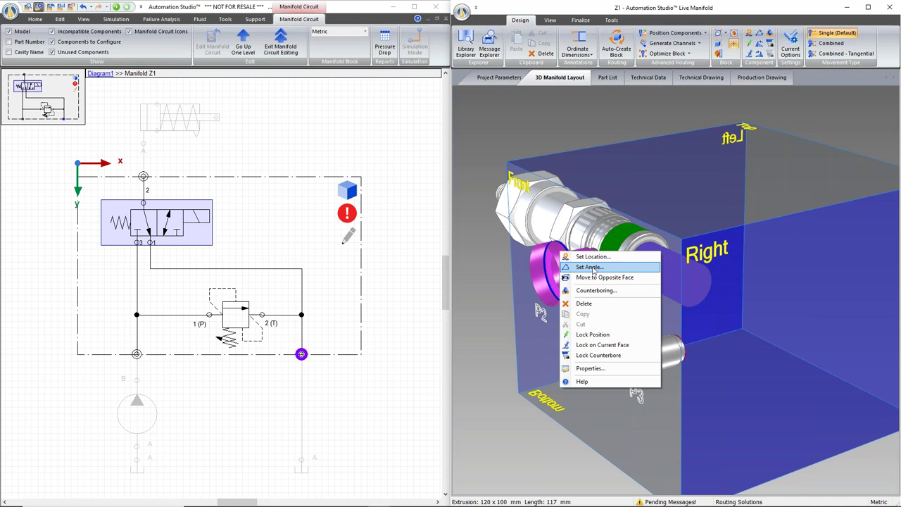
pyautogui.click(591, 257)
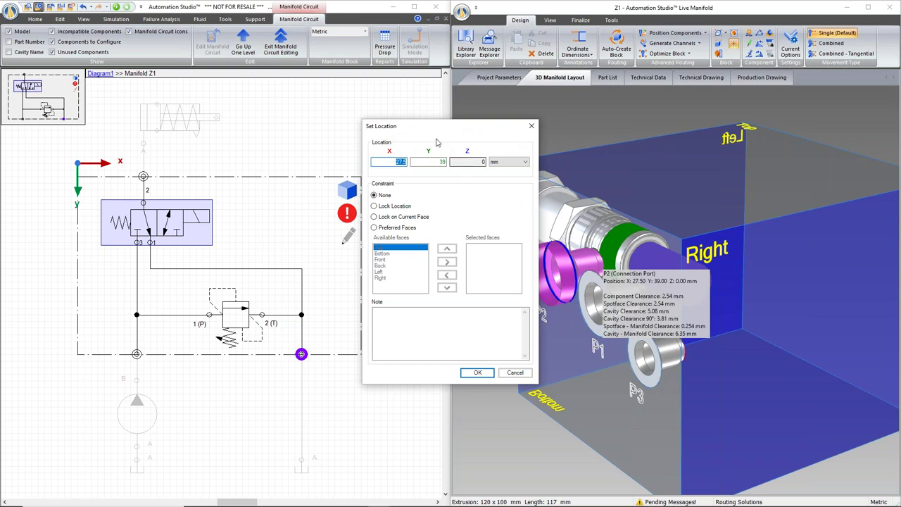
pyautogui.click(531, 125)
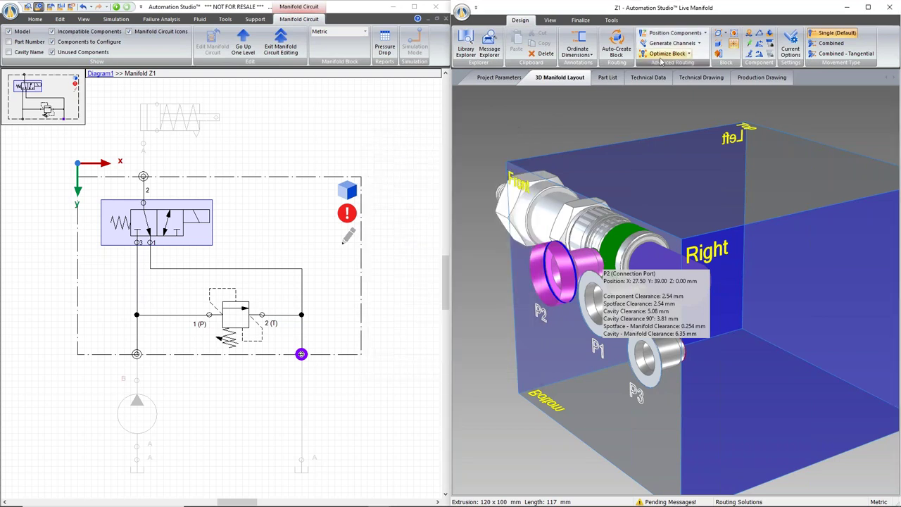
# Display the X, Y and Z origin axes on the manifold block and undo port P2's counterbore.
pyautogui.click(549, 20)
pyautogui.click(504, 33)
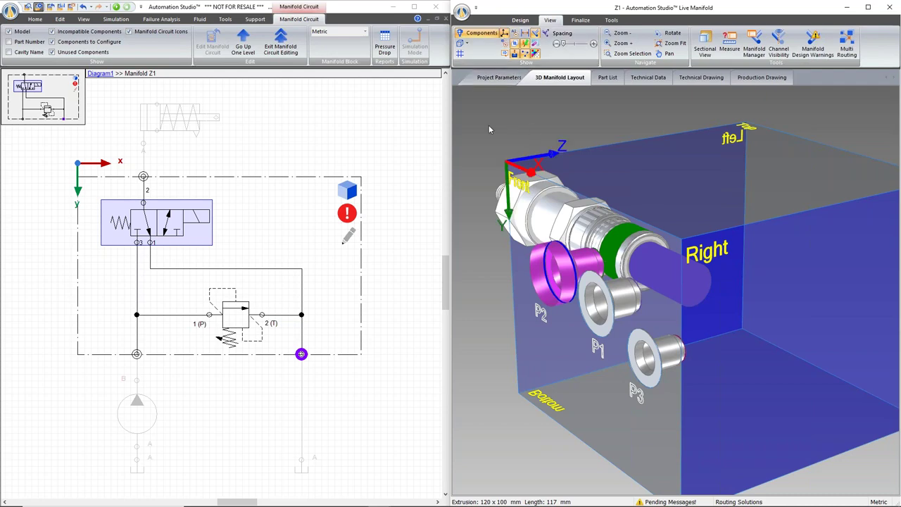
pyautogui.moveTo(502, 361); pyautogui.dragTo(539, 358, button='middle')
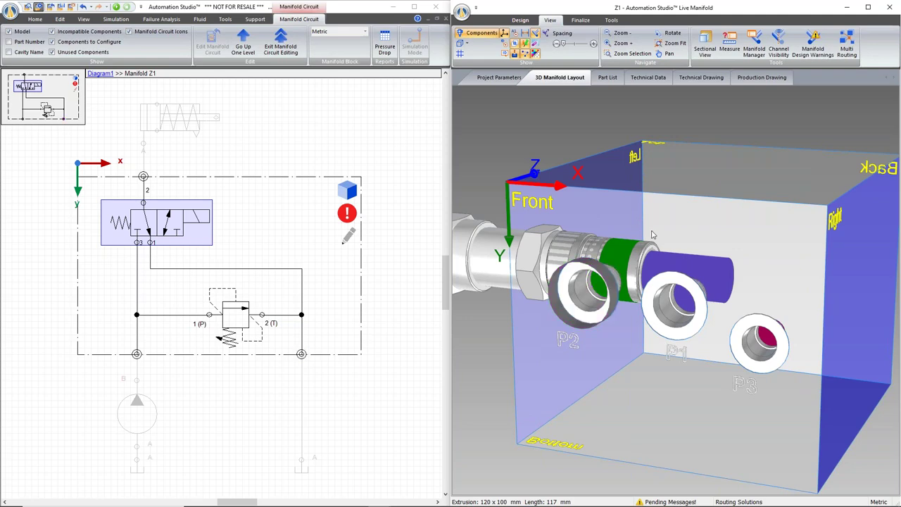
pyautogui.moveTo(646, 457); pyautogui.dragTo(618, 292, button='middle')
pyautogui.moveTo(673, 329); pyautogui.dragTo(700, 338, button='middle')
# Generate a drilling from port P2 to the relief valve's side port.
pyautogui.moveTo(601, 283); pyautogui.dragTo(590, 256, button='middle')
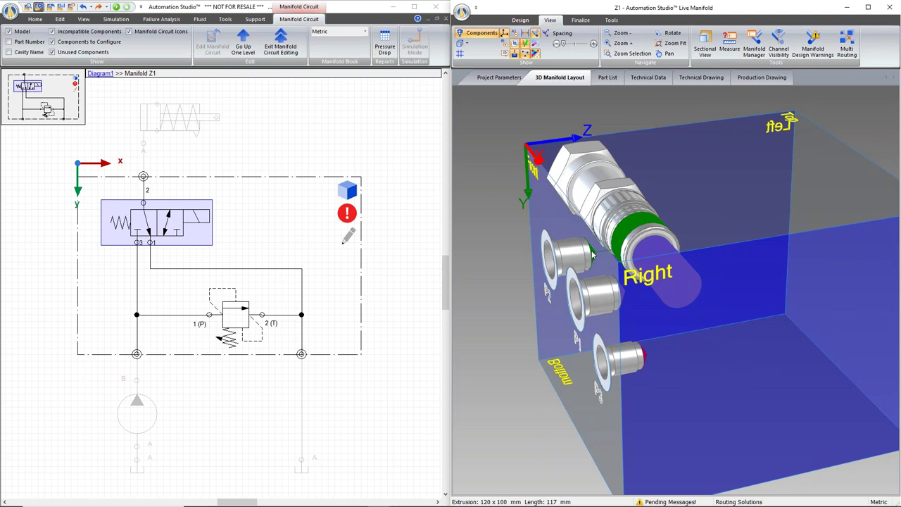
pyautogui.rightClick(593, 256)
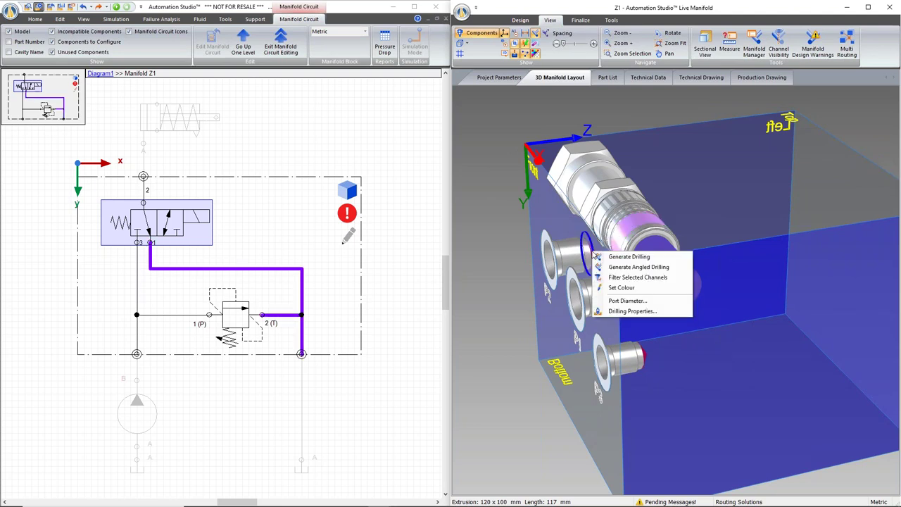
pyautogui.click(629, 257)
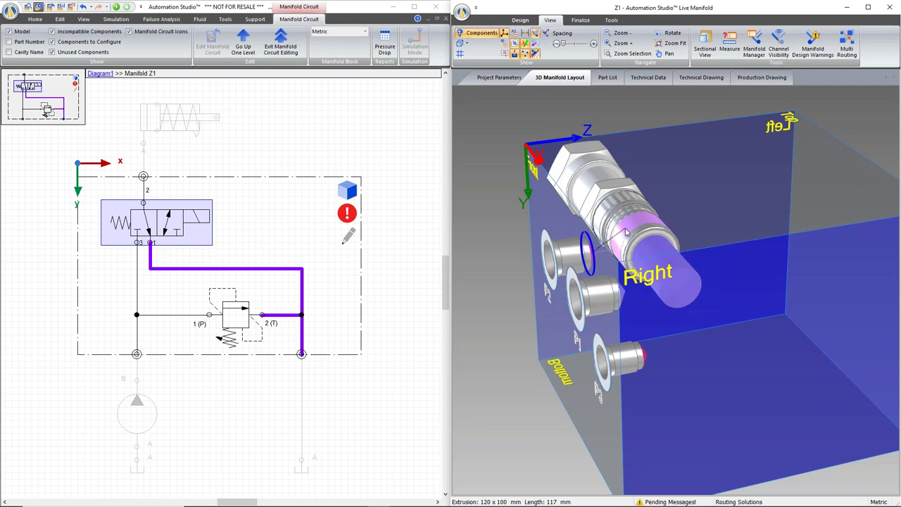
pyautogui.moveTo(626, 232)
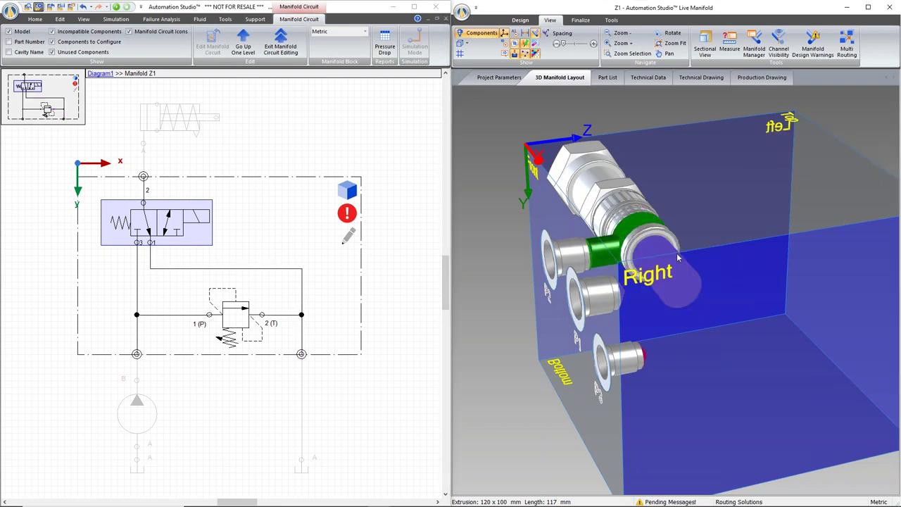
# Highlight port P1's net and automatically generate the remaining channels, connecting P1 to the relief valve's nose port.
pyautogui.moveTo(672, 270)
pyautogui.scroll(3, 634, 295)
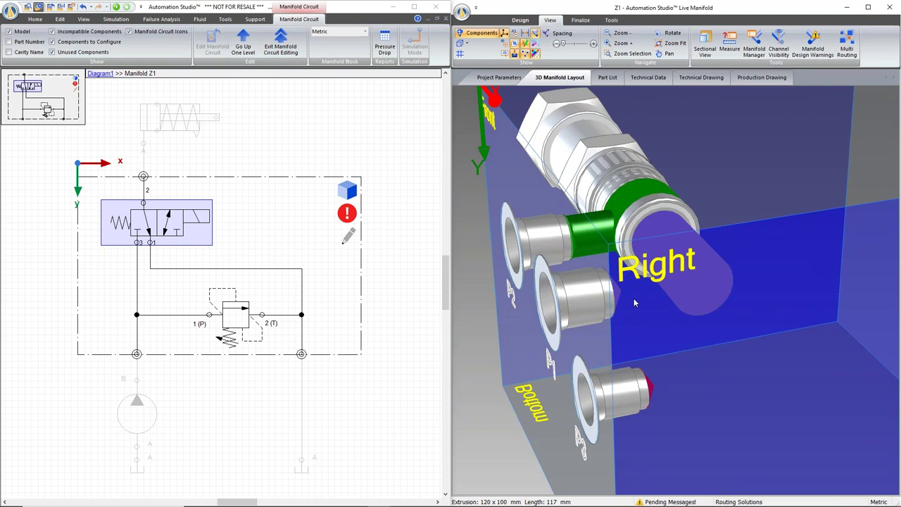
pyautogui.moveTo(620, 296)
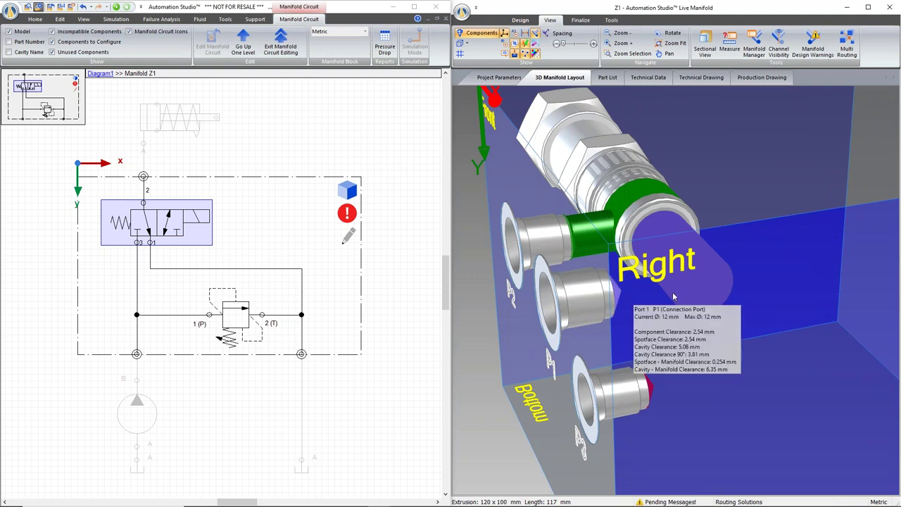
pyautogui.click(626, 278)
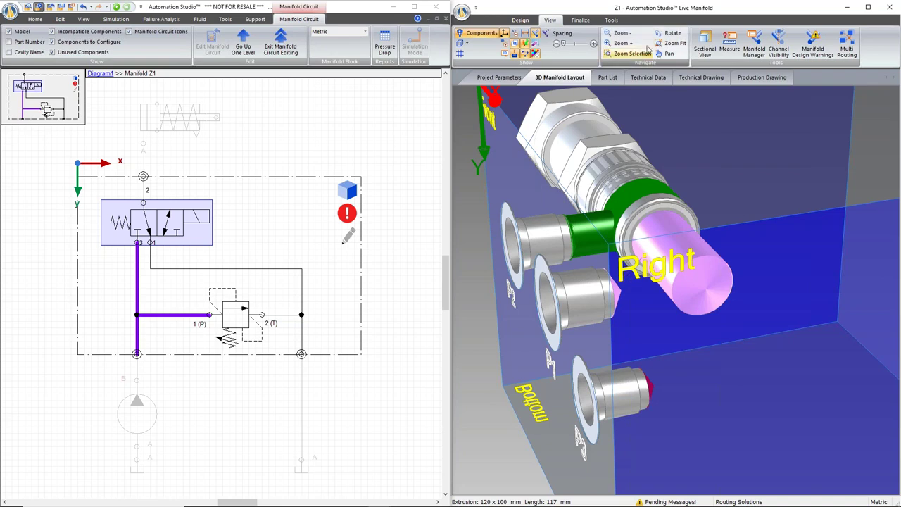
pyautogui.click(520, 20)
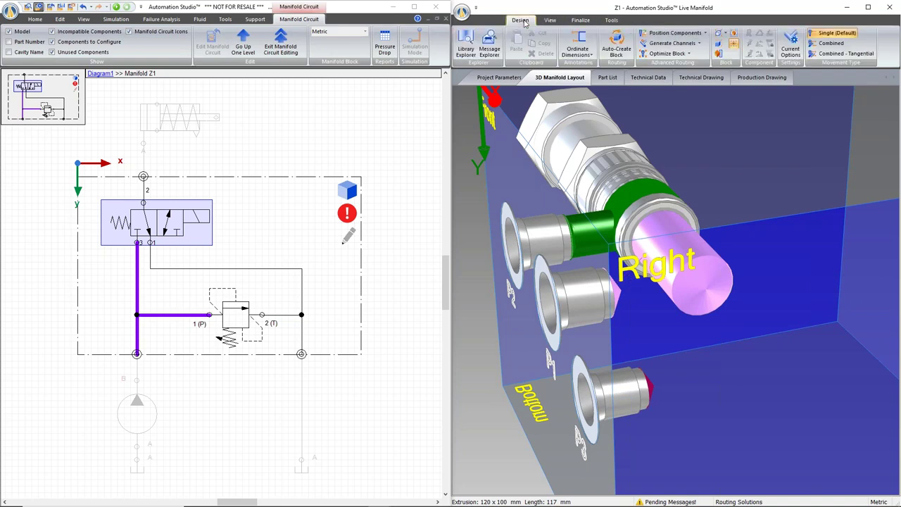
pyautogui.click(868, 7)
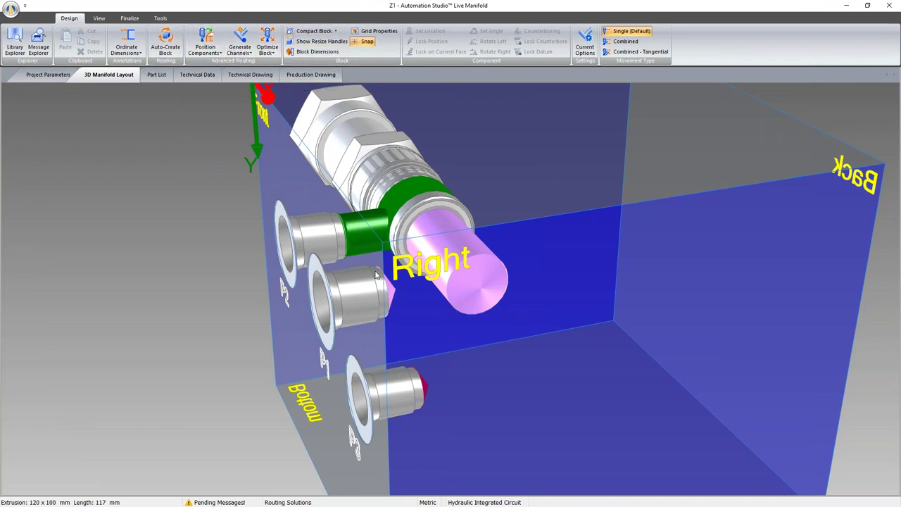
pyautogui.click(240, 43)
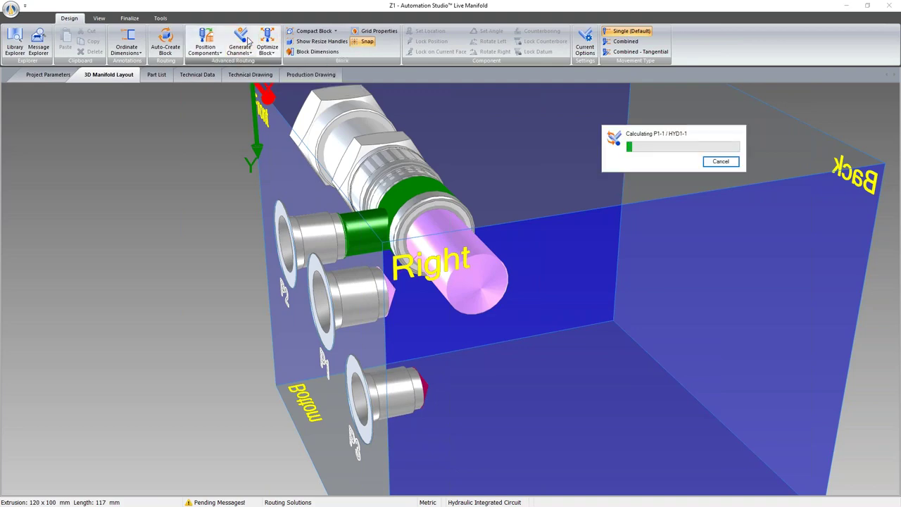
pyautogui.moveTo(570, 324); pyautogui.dragTo(632, 322, button='middle')
pyautogui.scroll(-5, 627, 311)
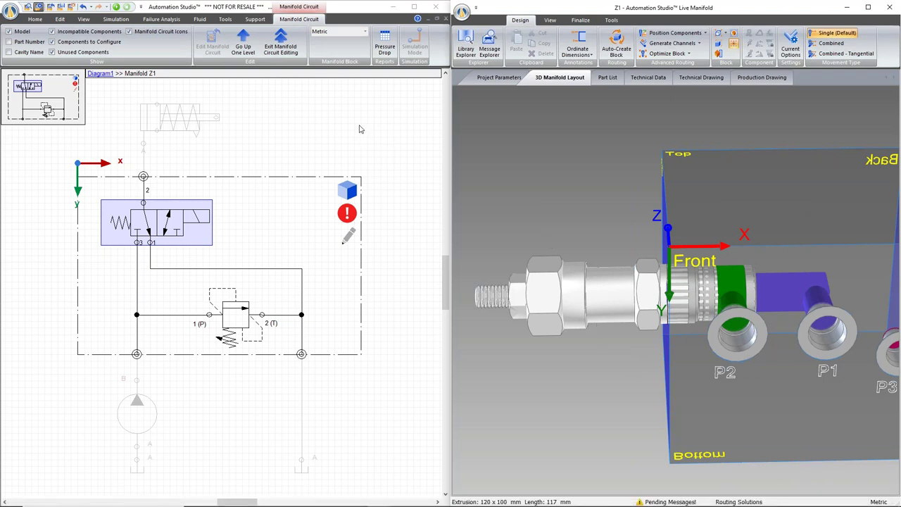
# Place the solenoid directional valve from the circuit diagram onto the block's top face, above port P1.
pyautogui.moveTo(609, 373); pyautogui.dragTo(536, 364)
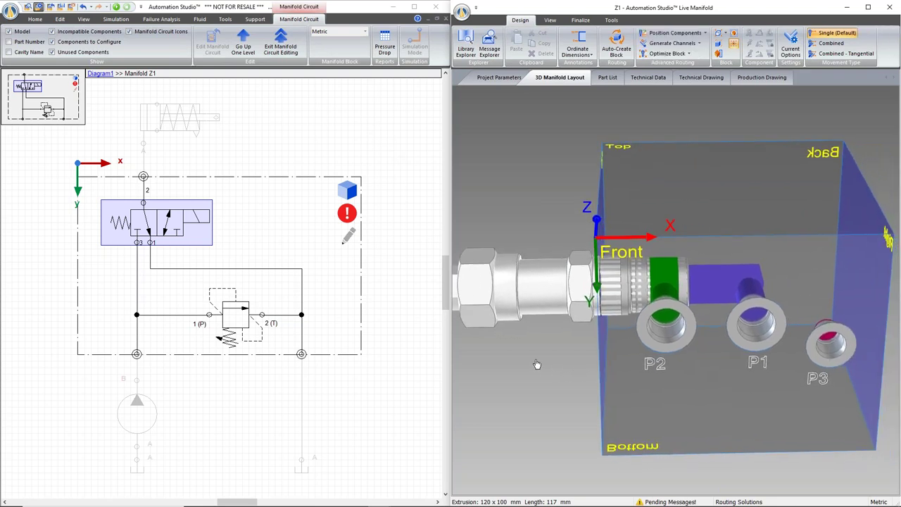
pyautogui.click(187, 211)
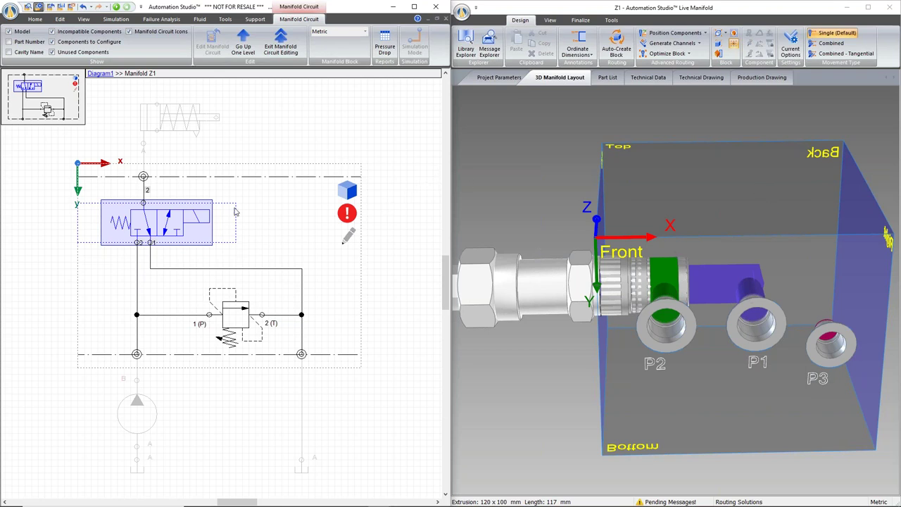
pyautogui.moveTo(192, 219); pyautogui.dragTo(747, 190)
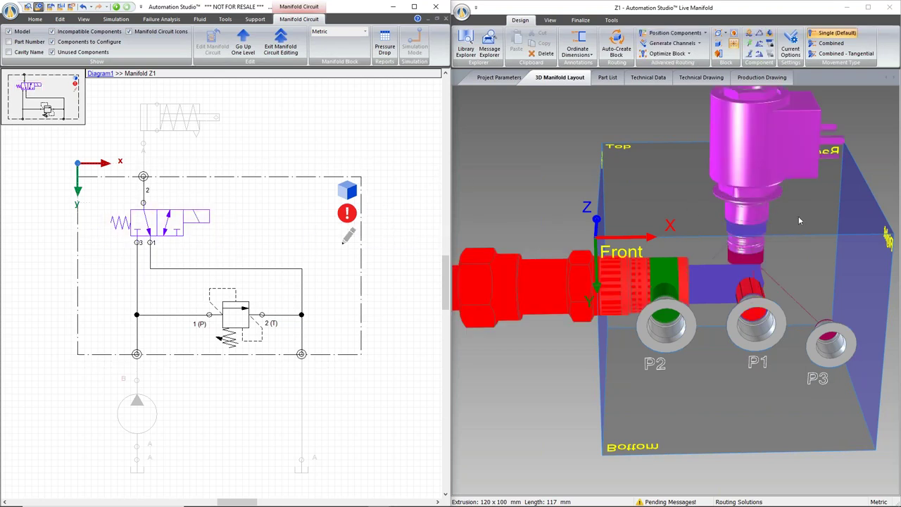
pyautogui.moveTo(825, 241); pyautogui.dragTo(774, 183, button='middle')
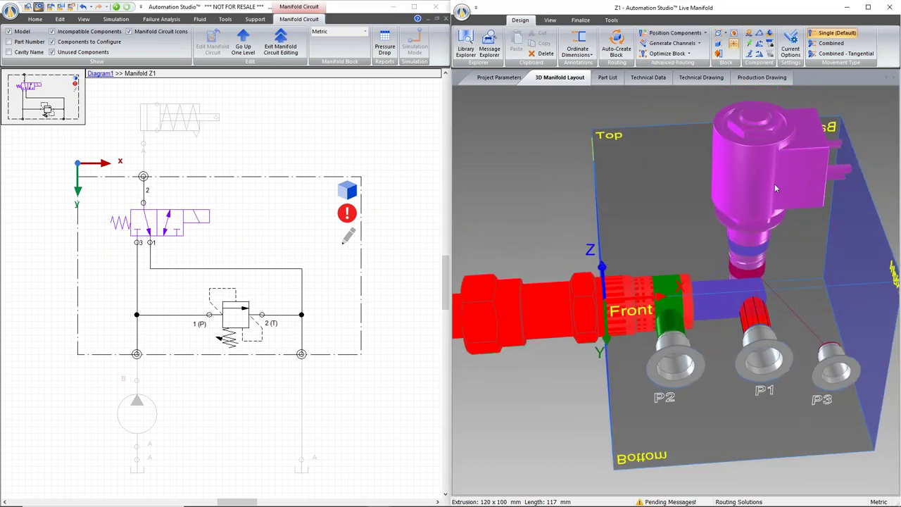
# Try to move the relief valve lower on the block's left face by itself, declining removal of its connected drillings.
pyautogui.moveTo(802, 162); pyautogui.dragTo(800, 227)
pyautogui.moveTo(675, 230); pyautogui.dragTo(673, 209, button='middle')
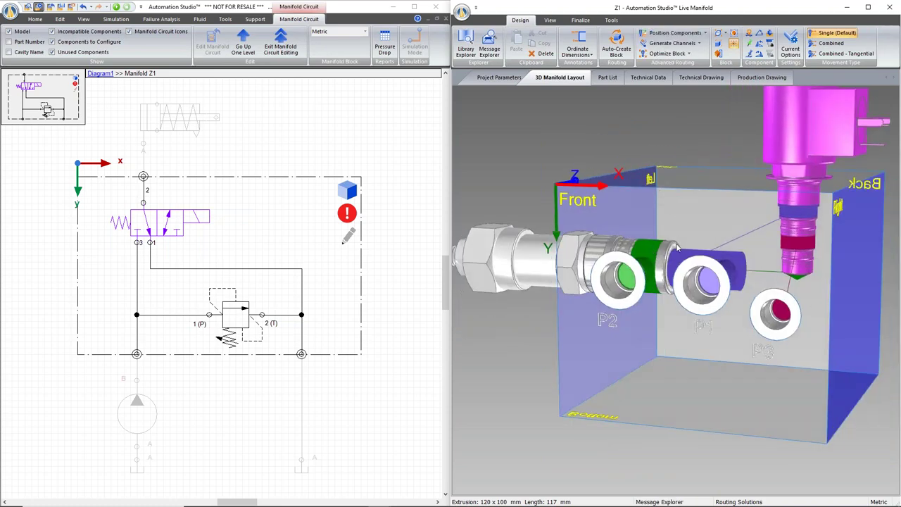
pyautogui.moveTo(653, 248); pyautogui.dragTo(697, 350, button='middle')
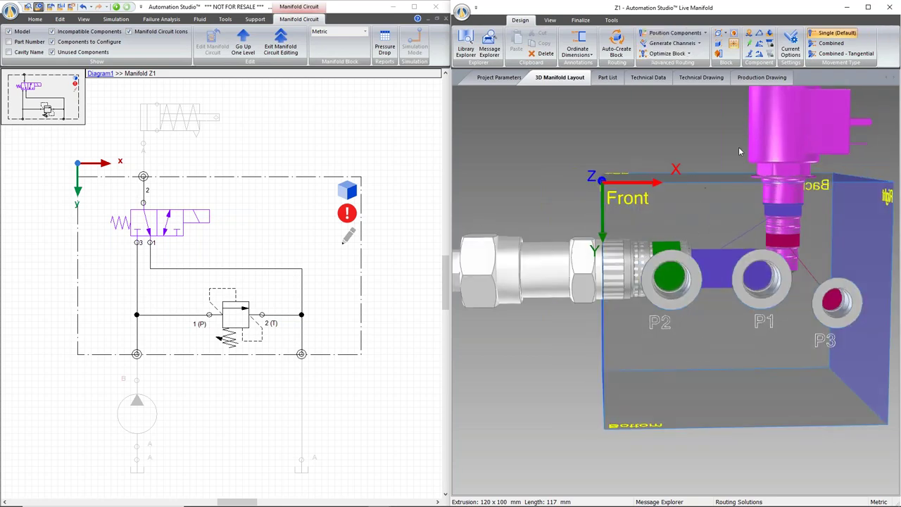
pyautogui.moveTo(574, 337); pyautogui.dragTo(610, 347, button='middle')
pyautogui.moveTo(631, 322); pyautogui.dragTo(614, 386)
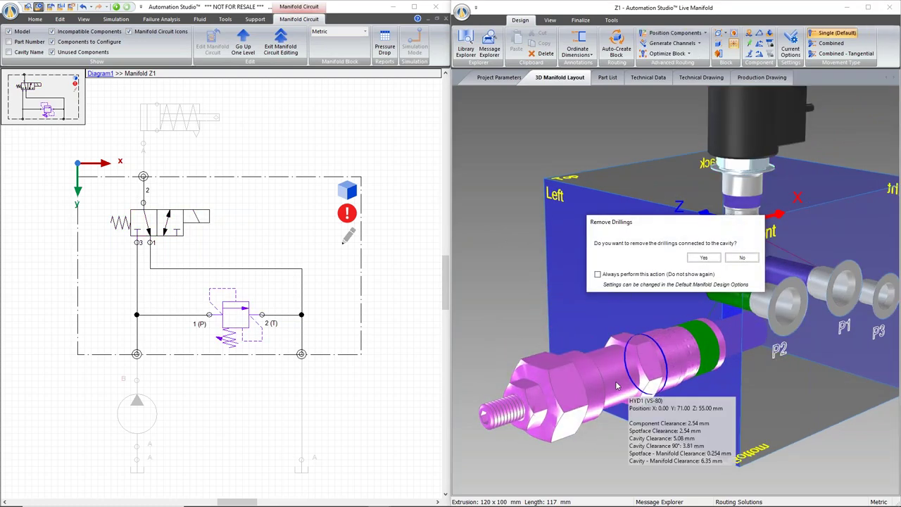
pyautogui.click(741, 258)
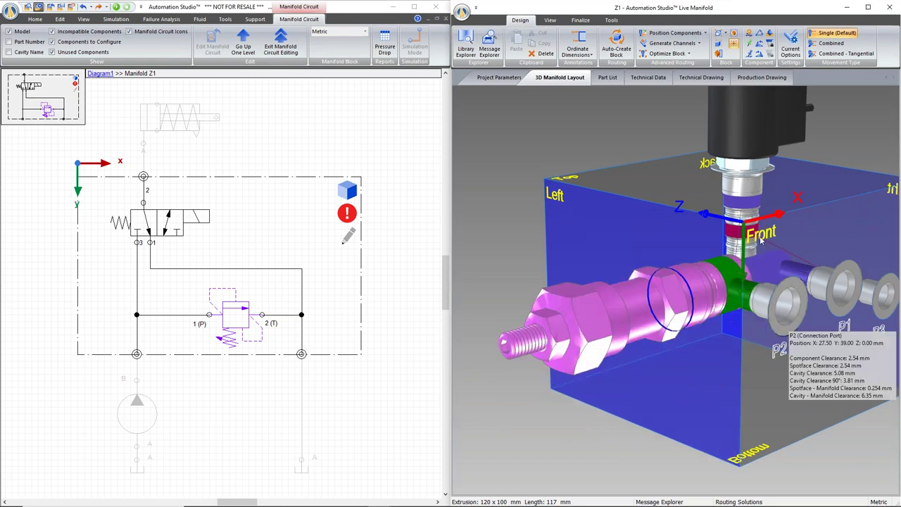
# Switch to Combined movement and move the relief valve together with its connected ports P1 and P2 lower on the block.
pyautogui.click(830, 43)
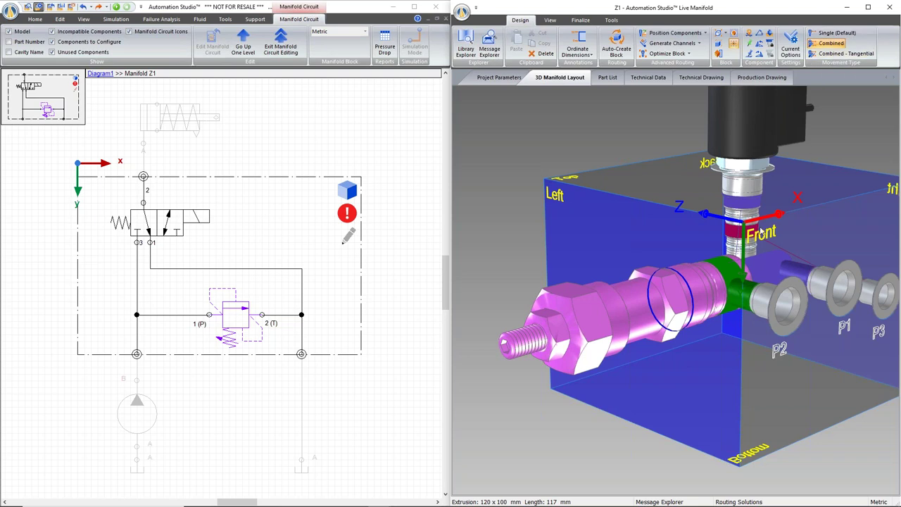
pyautogui.click(701, 370)
pyautogui.click(671, 331)
pyautogui.moveTo(637, 328); pyautogui.dragTo(590, 422)
pyautogui.moveTo(845, 429); pyautogui.dragTo(808, 430, button='middle')
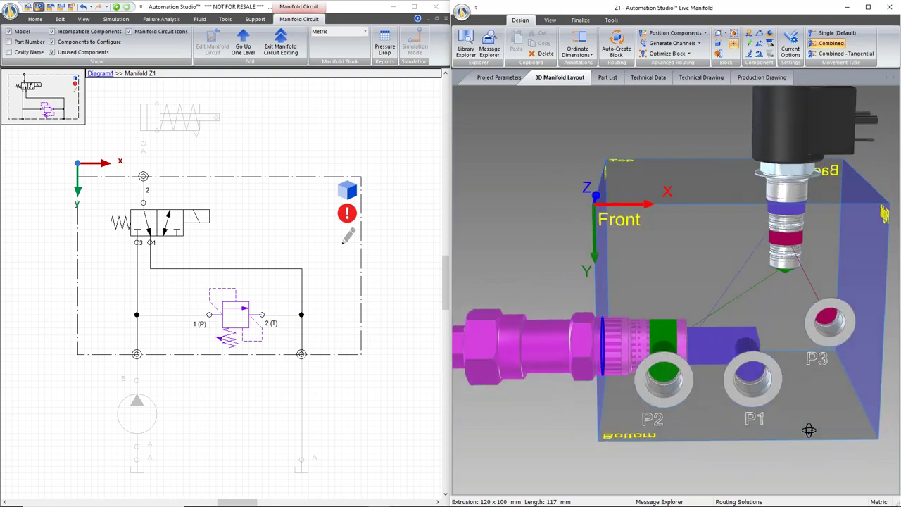
# Align the solenoid valve directly above the relief valve's side port on the top face and restore Single movement.
pyautogui.doubleClick(716, 185)
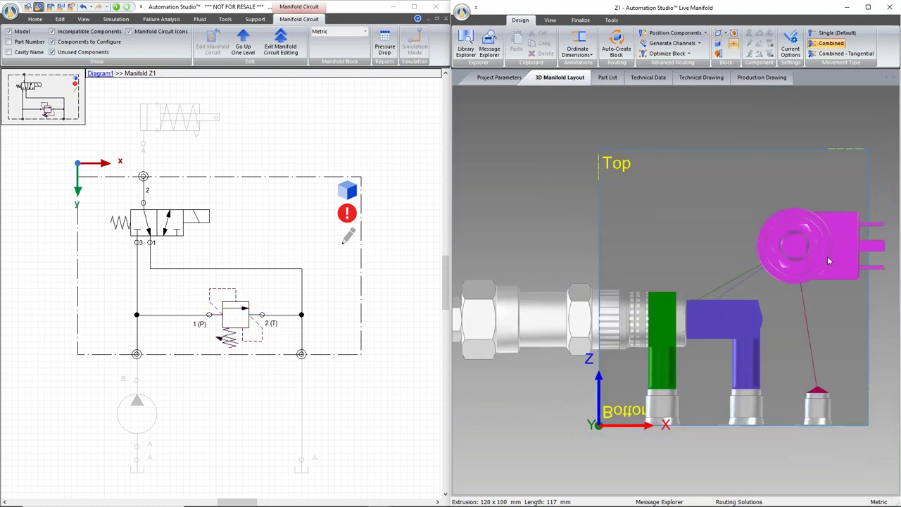
pyautogui.moveTo(713, 319)
pyautogui.mouseDown()
pyautogui.moveTo(689, 324)
pyautogui.moveTo(701, 320)
pyautogui.mouseUp()
pyautogui.click(836, 33)
# Generate a drilling from the solenoid valve's nose port down to port P2's channel at the relief valve.
pyautogui.moveTo(742, 229); pyautogui.dragTo(743, 211, button='middle')
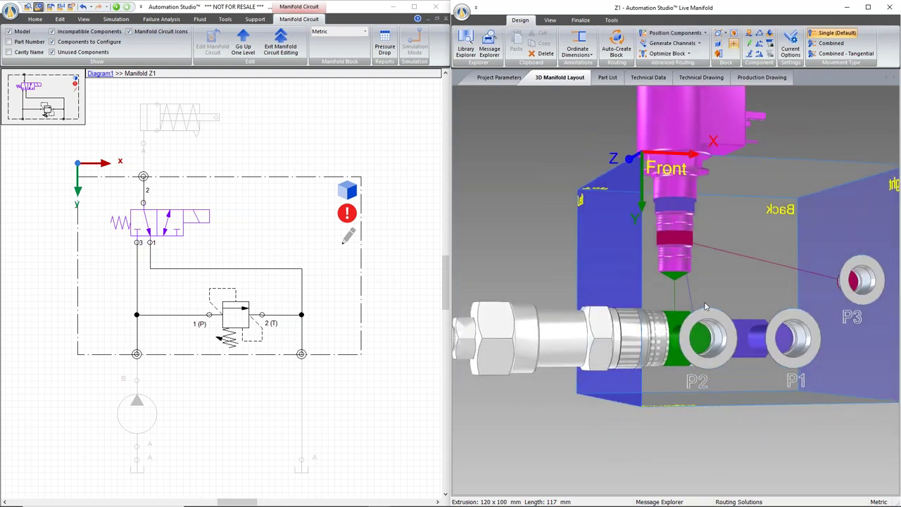
pyautogui.rightClick(673, 298)
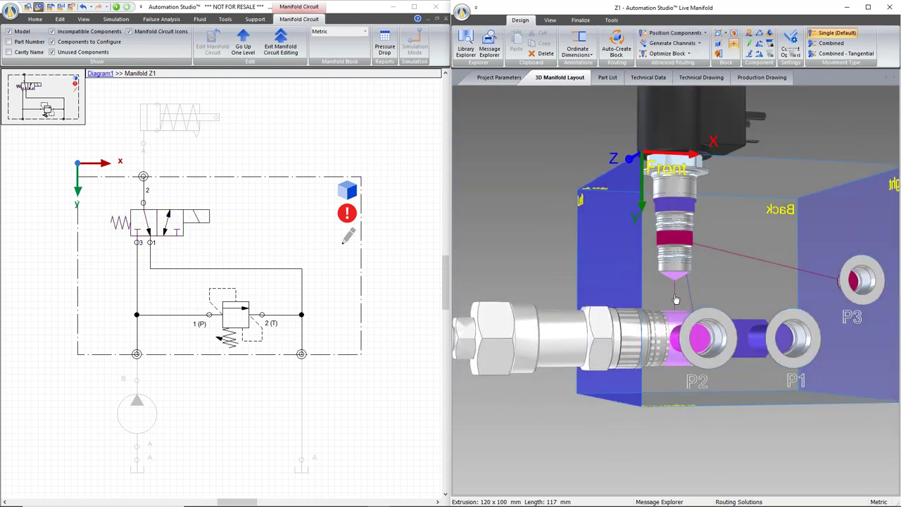
pyautogui.click(670, 44)
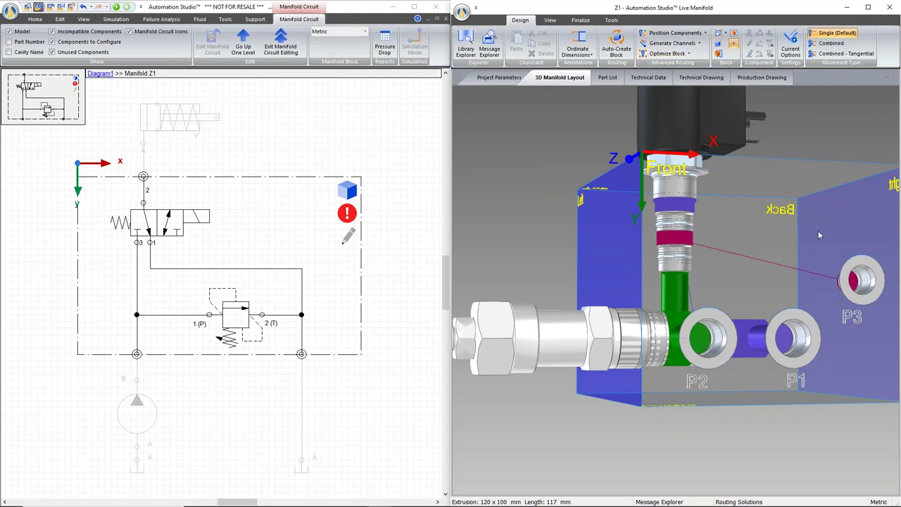
# Move port P3 across the front face beside the solenoid valve and generate a drilling from P3 to the valve's side port.
pyautogui.moveTo(834, 220); pyautogui.dragTo(809, 260, button='middle')
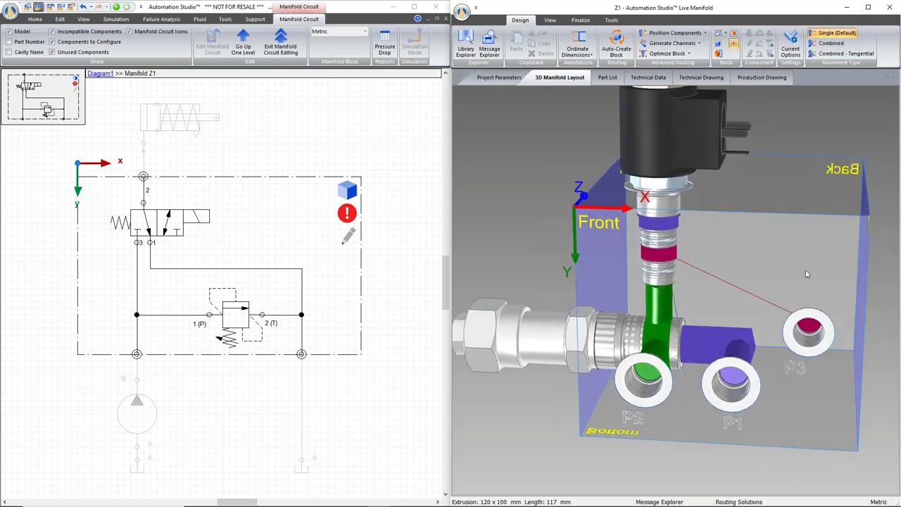
pyautogui.moveTo(807, 275); pyautogui.dragTo(620, 254)
pyautogui.rightClick(617, 243)
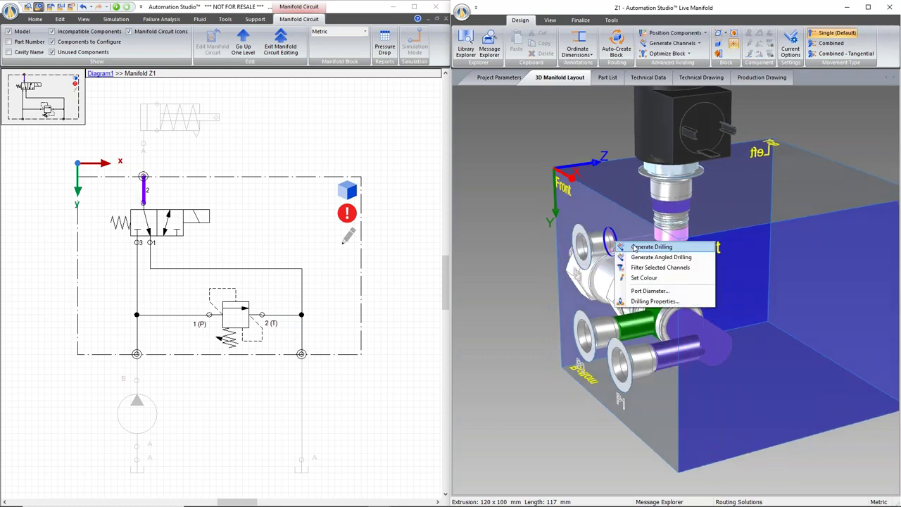
pyautogui.click(633, 246)
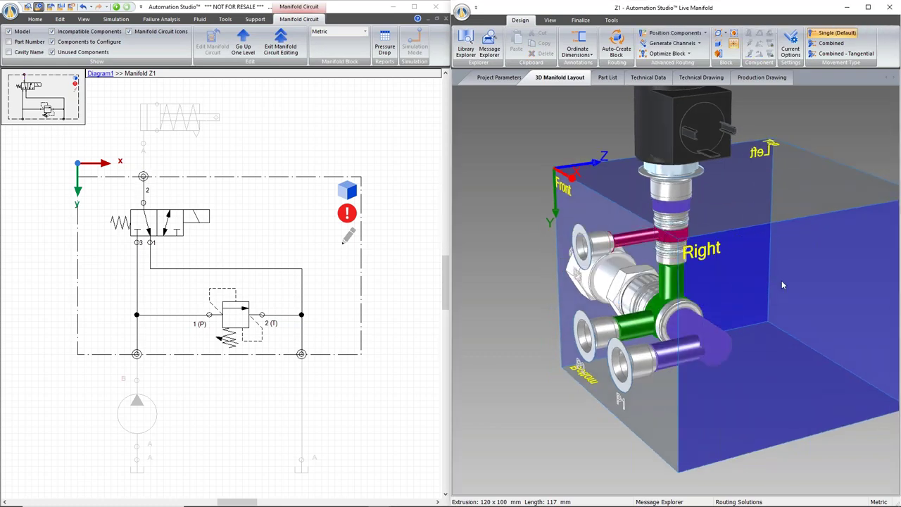
pyautogui.moveTo(781, 284); pyautogui.dragTo(739, 286, button='middle')
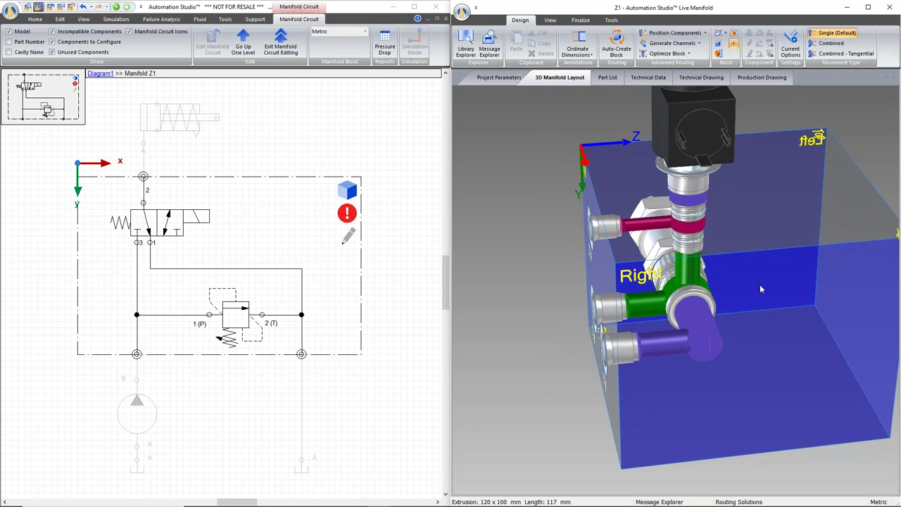
pyautogui.click(414, 201)
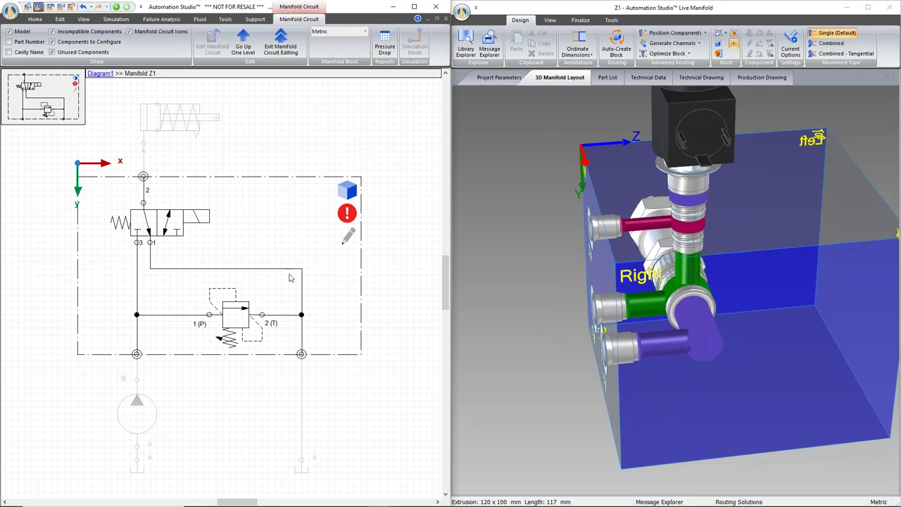
pyautogui.moveTo(786, 302)
pyautogui.mouseDown(button='middle')
pyautogui.moveTo(817, 295)
pyautogui.moveTo(773, 294)
pyautogui.mouseUp(button='middle')
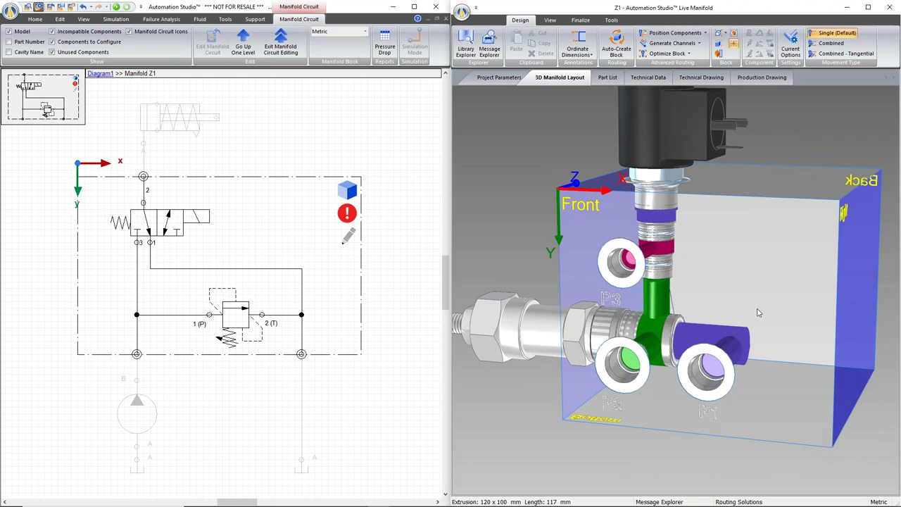
pyautogui.moveTo(773, 295); pyautogui.dragTo(752, 300, button='middle')
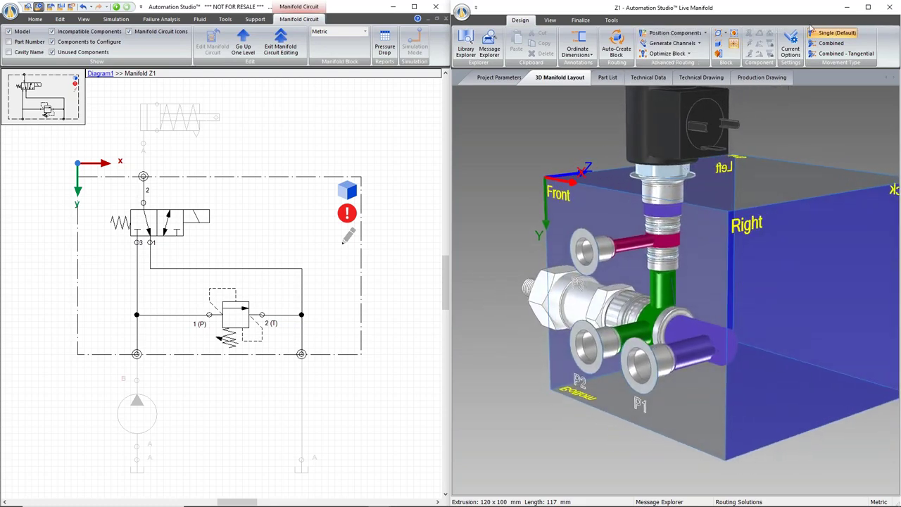
# Maximize the Live Manifold window, open the manifold library and place it beside the block.
pyautogui.click(868, 8)
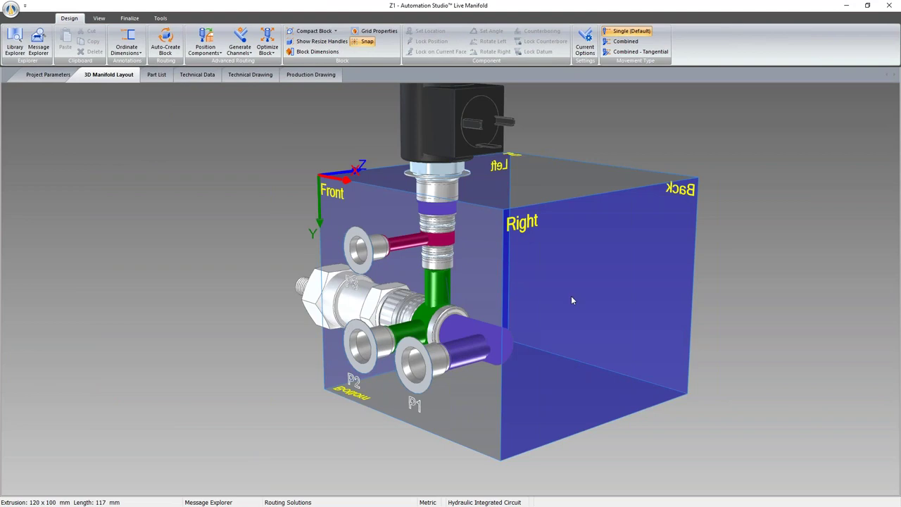
pyautogui.moveTo(564, 262); pyautogui.dragTo(544, 275, button='middle')
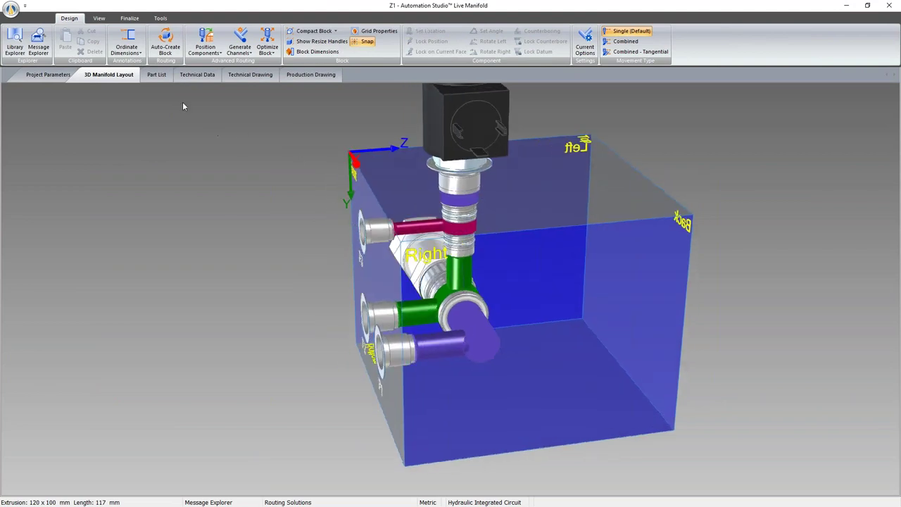
pyautogui.click(15, 44)
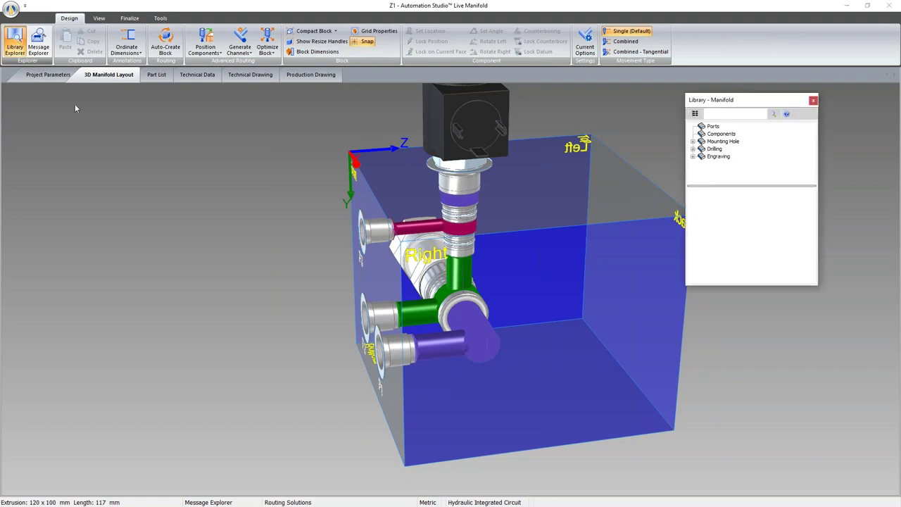
pyautogui.moveTo(756, 103); pyautogui.dragTo(117, 128)
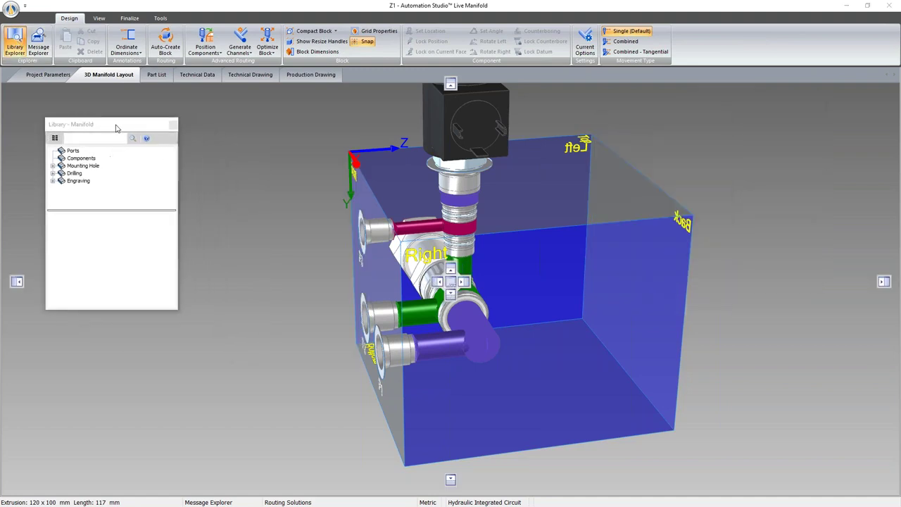
# Place a mounting hole from the manifold library on the block's bottom face, towards the back.
pyautogui.click(73, 153)
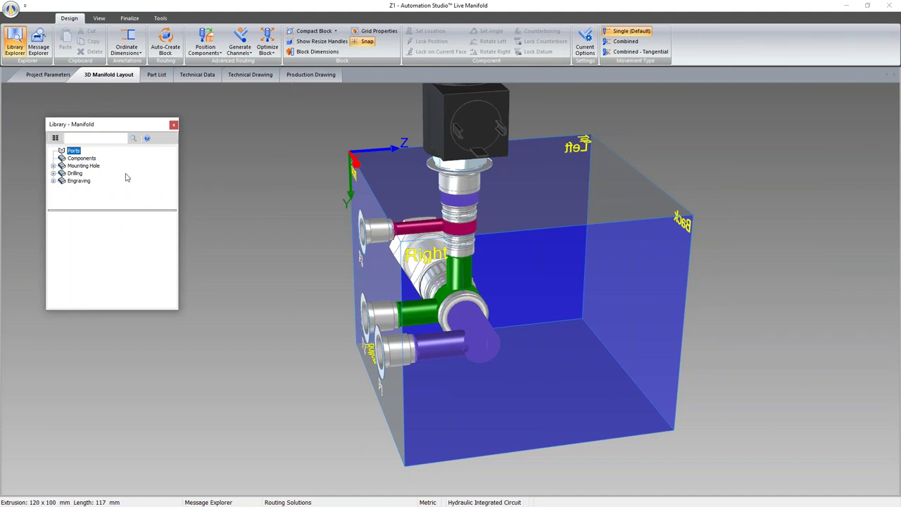
pyautogui.click(81, 159)
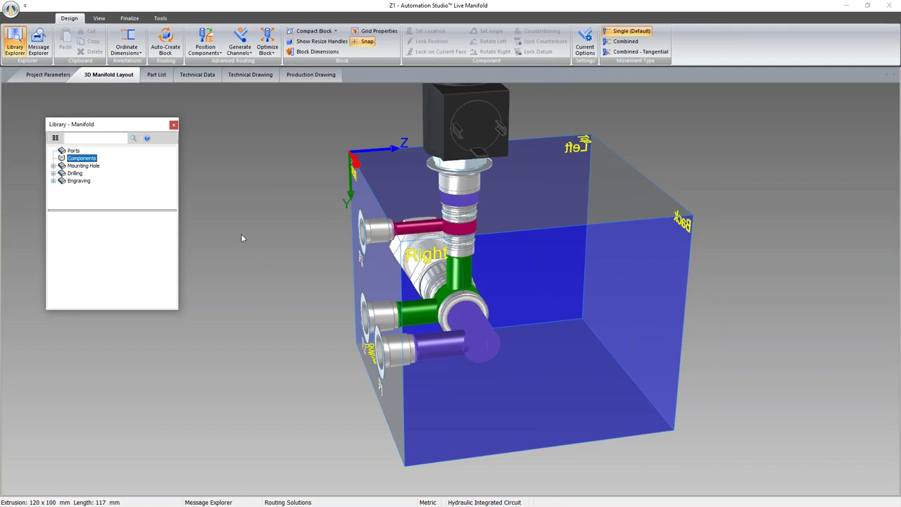
pyautogui.click(53, 166)
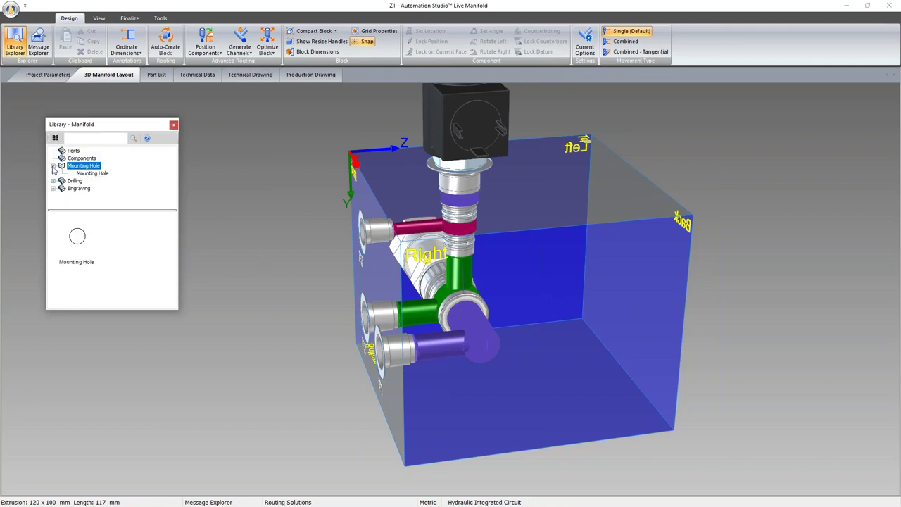
pyautogui.moveTo(209, 276); pyautogui.dragTo(227, 240, button='middle')
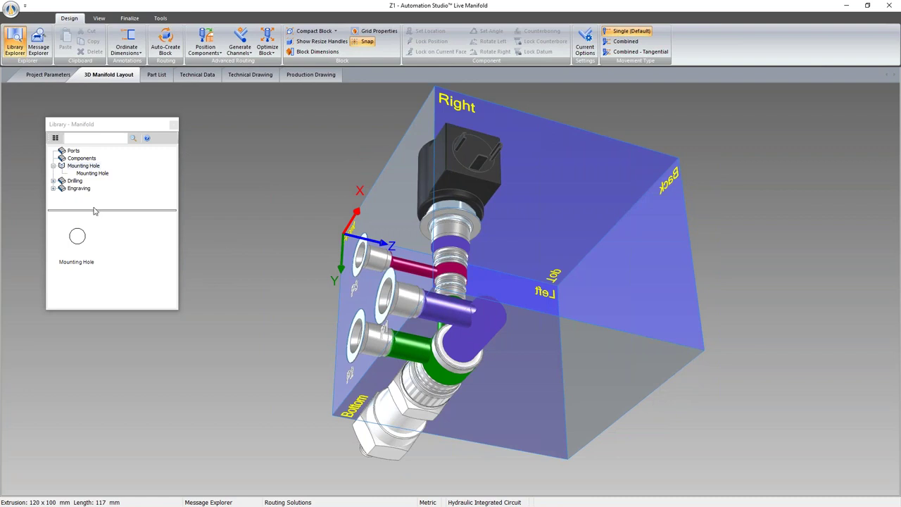
pyautogui.moveTo(92, 173); pyautogui.dragTo(595, 398)
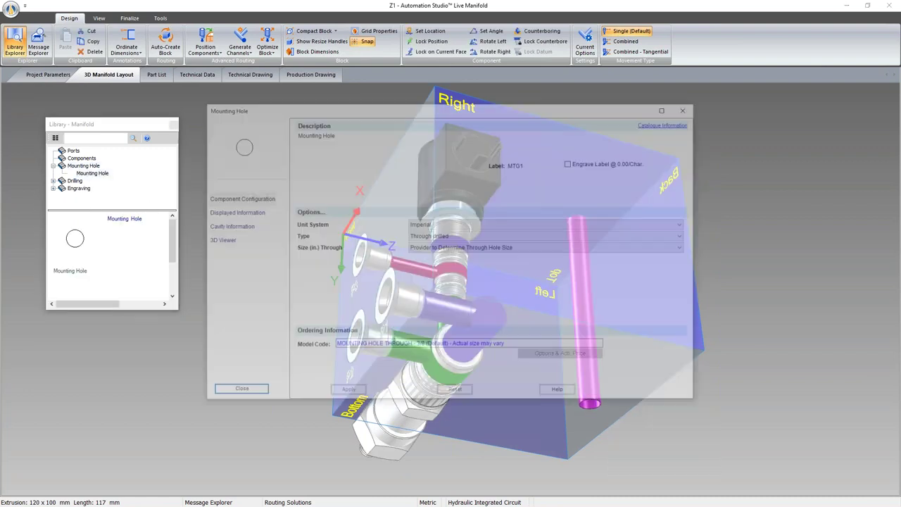
# Change the type of the mounting hole near the block's back face to Tapped.
pyautogui.click(451, 237)
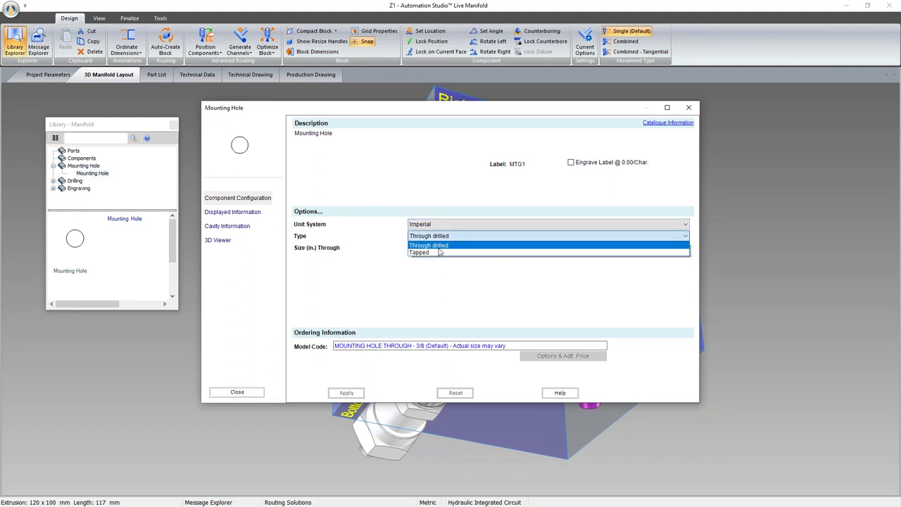
pyautogui.click(438, 252)
pyautogui.click(346, 392)
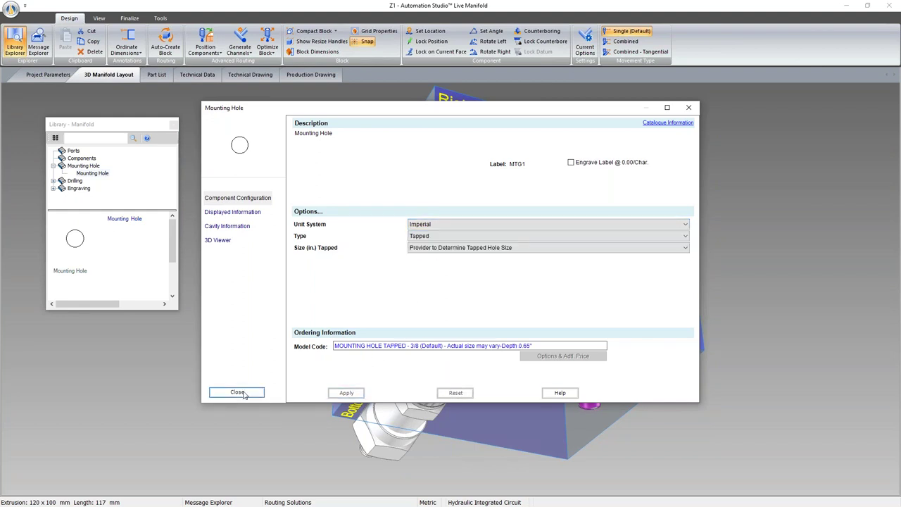
pyautogui.click(237, 392)
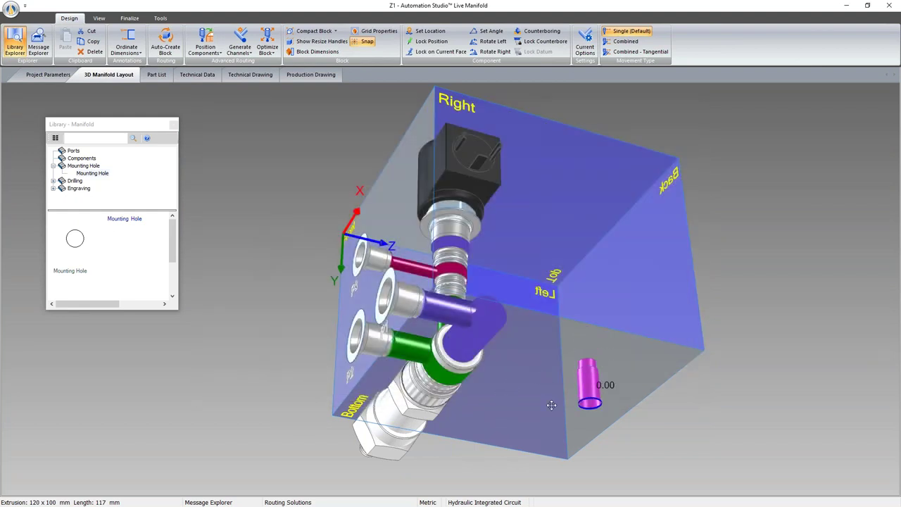
pyautogui.click(551, 404)
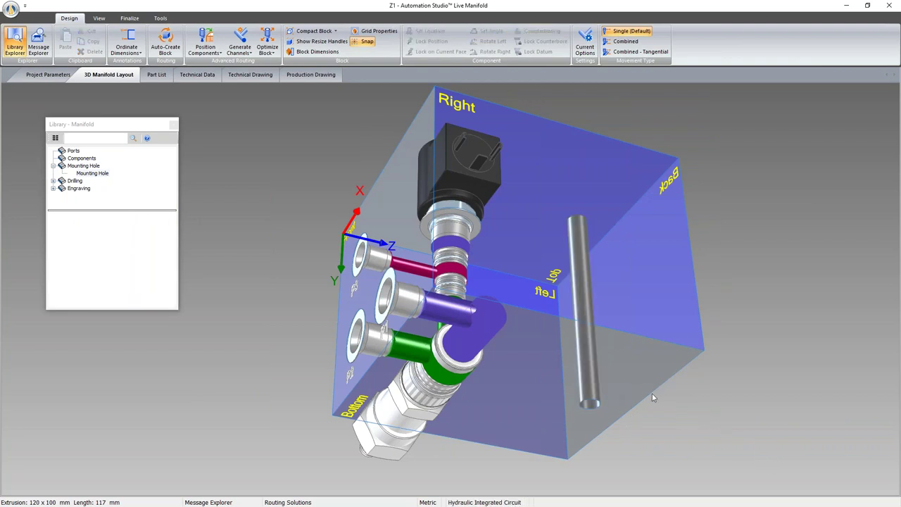
# Insert a Drilling from the library into the manifold block beside the solenoid valve's cavity.
pyautogui.moveTo(630, 386); pyautogui.dragTo(646, 428, button='middle')
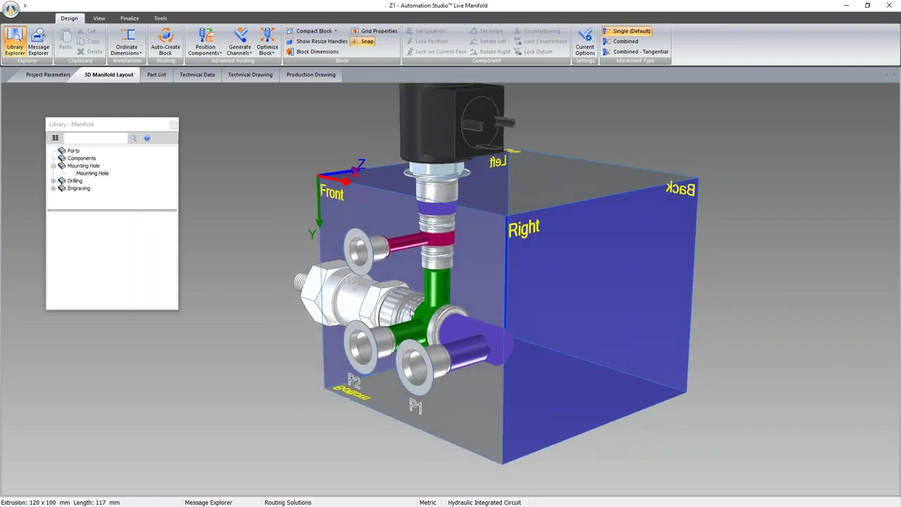
pyautogui.click(53, 189)
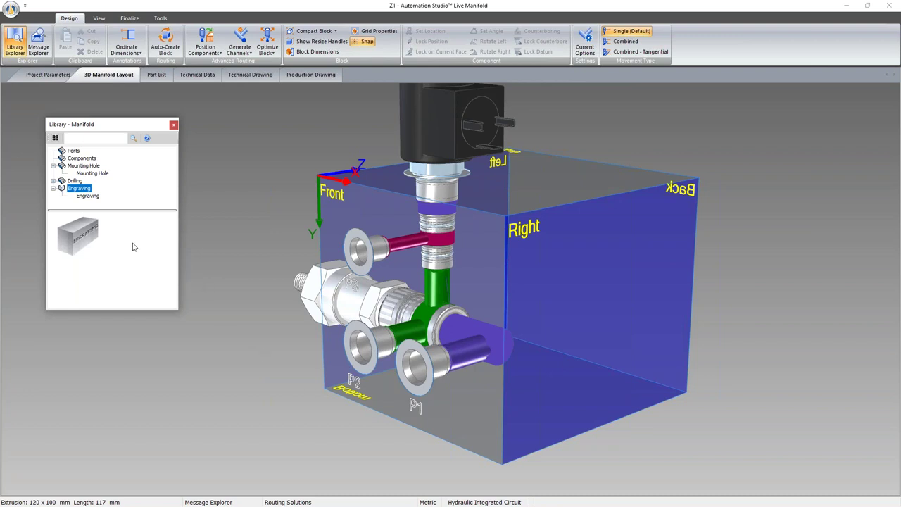
pyautogui.click(53, 181)
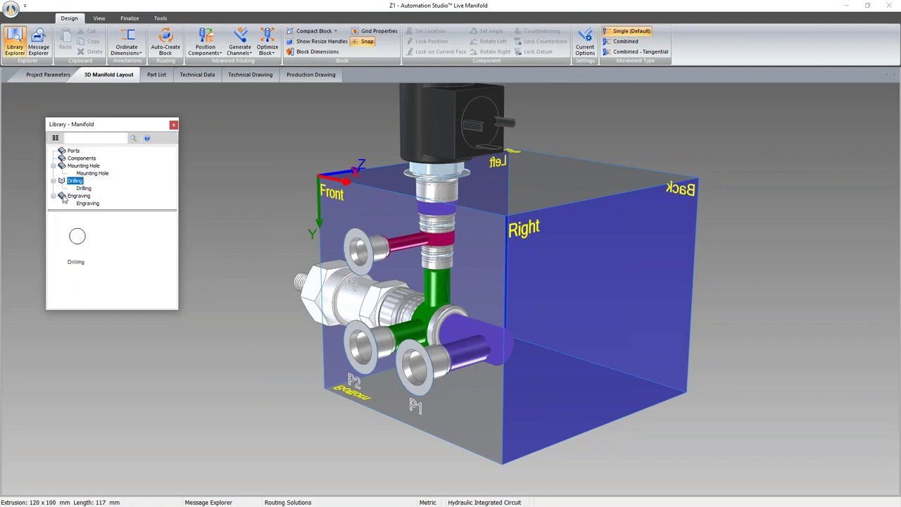
pyautogui.moveTo(199, 207)
pyautogui.mouseDown(button='middle')
pyautogui.moveTo(177, 211)
pyautogui.moveTo(190, 211)
pyautogui.mouseUp(button='middle')
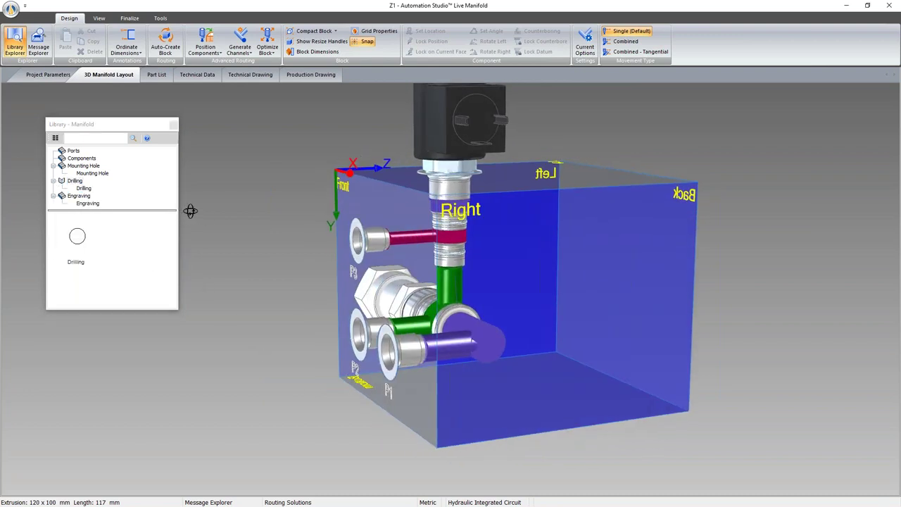
pyautogui.moveTo(103, 242); pyautogui.dragTo(443, 213)
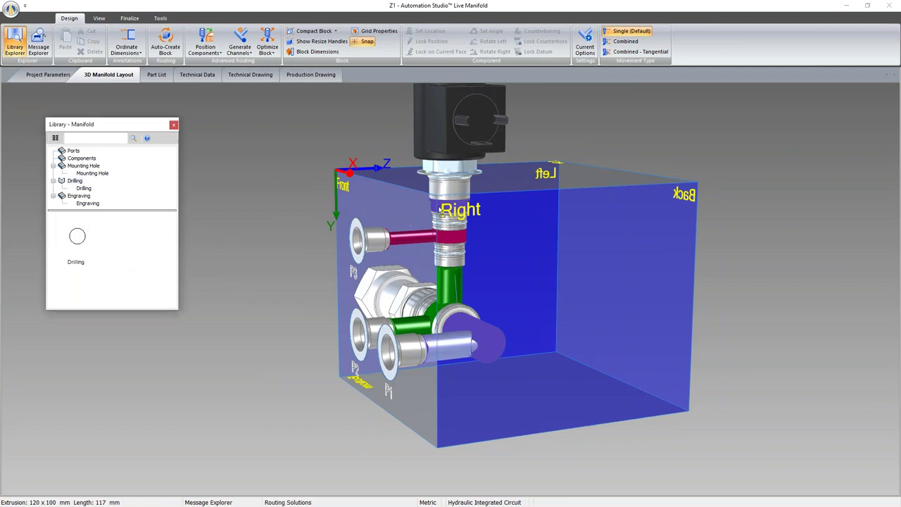
pyautogui.moveTo(437, 209)
pyautogui.mouseDown()
pyautogui.moveTo(455, 209)
pyautogui.moveTo(436, 209)
pyautogui.mouseUp()
pyautogui.moveTo(435, 208); pyautogui.dragTo(434, 206)
pyautogui.moveTo(512, 301); pyautogui.dragTo(425, 244, button='middle')
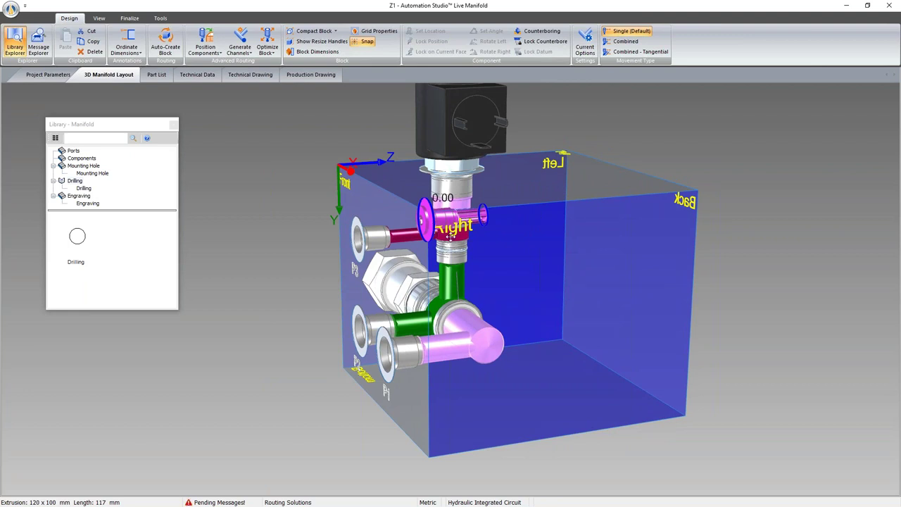
# Move the inserted drilling onto the block's right face, level with the solenoid valve's upper port.
pyautogui.click(439, 229)
pyautogui.moveTo(439, 228); pyautogui.dragTo(559, 283)
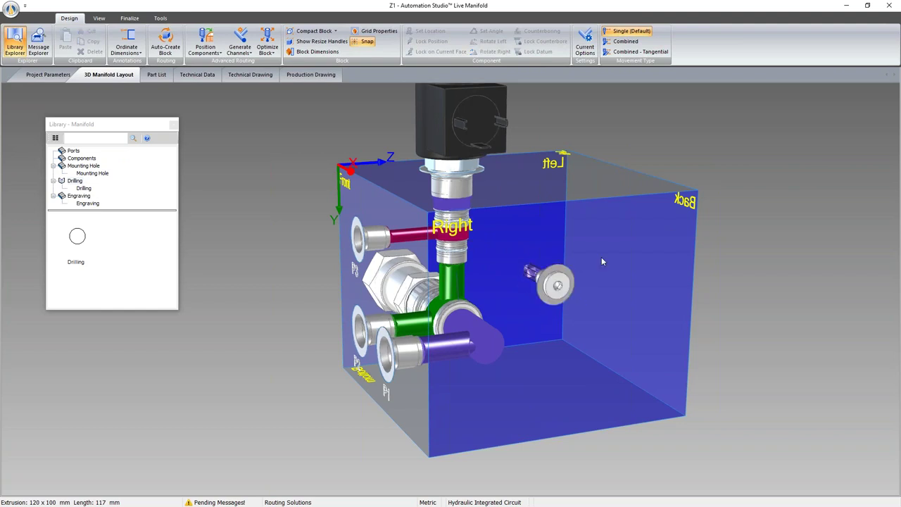
pyautogui.moveTo(497, 249); pyautogui.dragTo(487, 205)
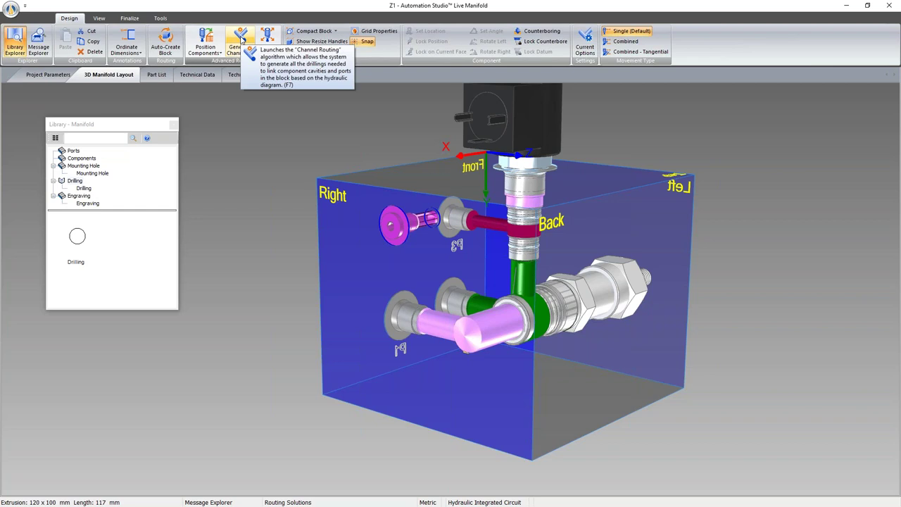
# Generate the channels that link the component cavities and ports through the added drilling.
pyautogui.click(454, 224)
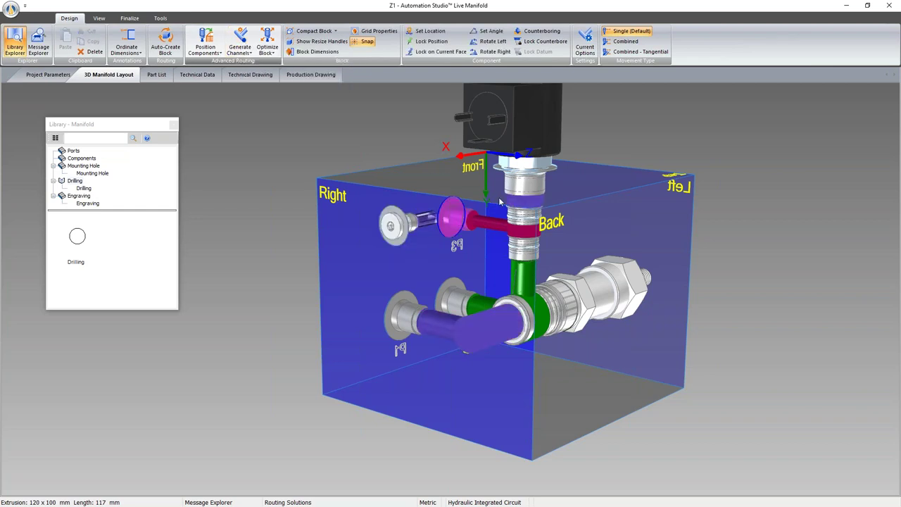
pyautogui.click(243, 44)
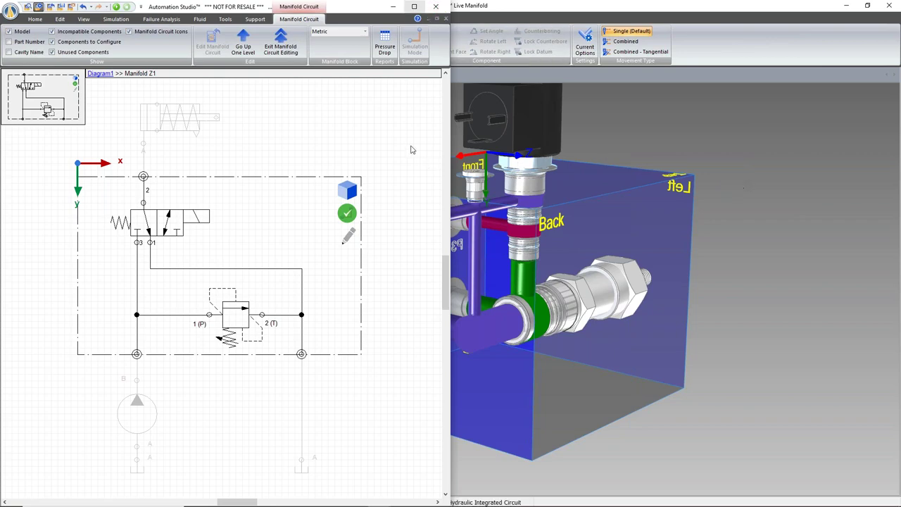
pyautogui.doubleClick(698, 14)
pyautogui.click(739, 64)
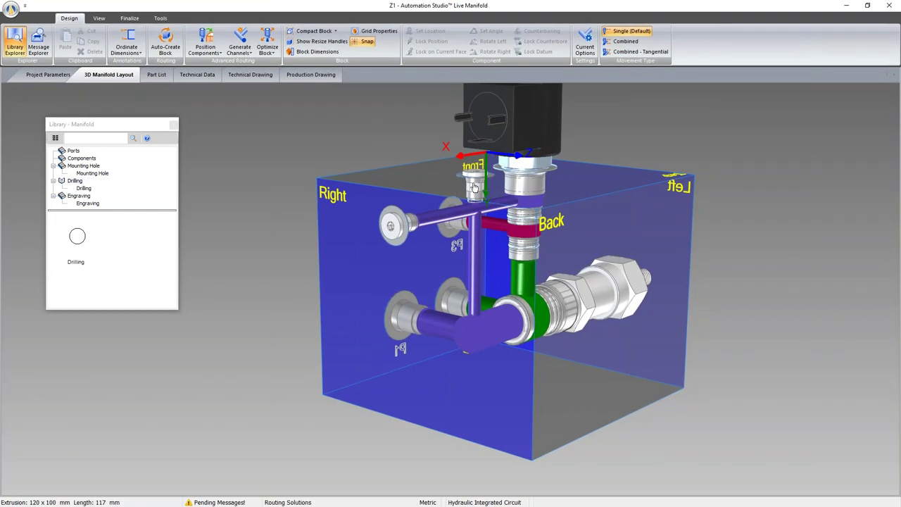
pyautogui.moveTo(416, 190); pyautogui.dragTo(437, 237, button='middle')
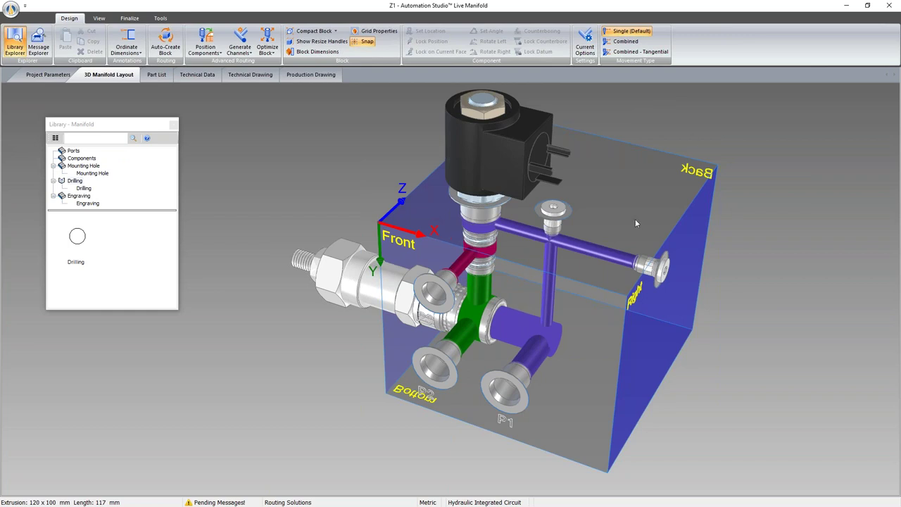
pyautogui.moveTo(665, 267)
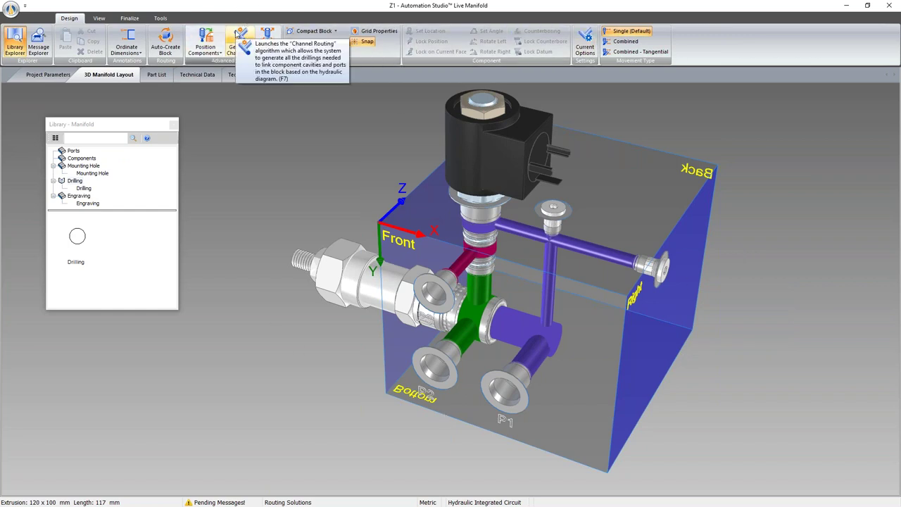
# Set the component angle of the solenoid valve on the block's top face to 180.
pyautogui.moveTo(760, 287); pyautogui.dragTo(781, 282, button='middle')
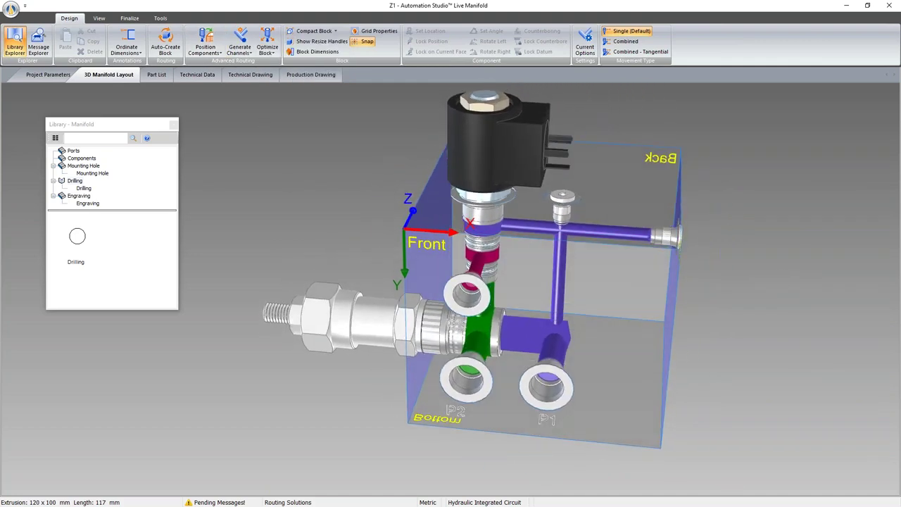
pyautogui.rightClick(483, 132)
pyautogui.press('Escape')
pyautogui.rightClick(504, 134)
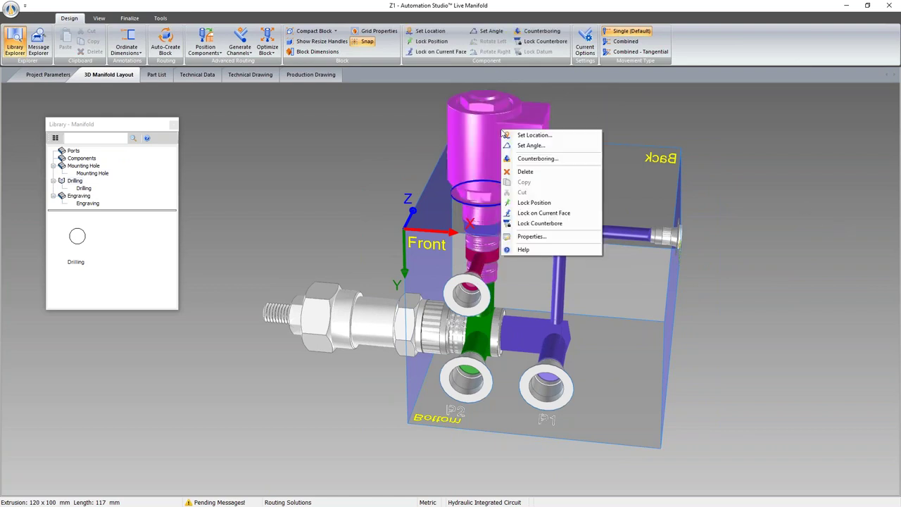
pyautogui.click(521, 145)
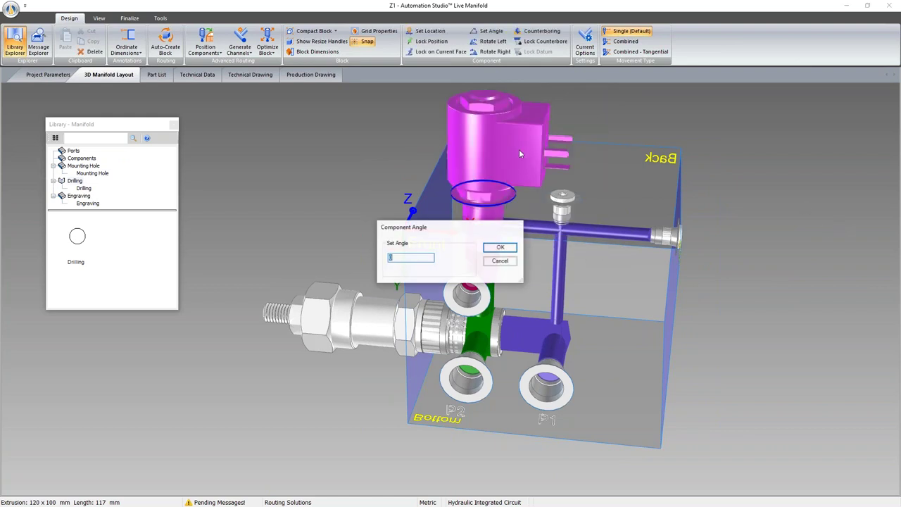
pyautogui.click(417, 257)
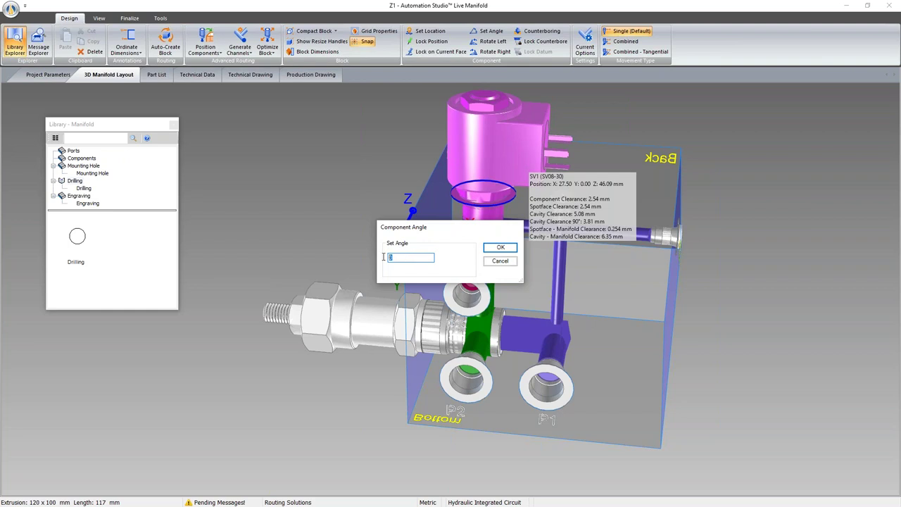
pyautogui.write('180')
pyautogui.click(501, 247)
pyautogui.click(750, 215)
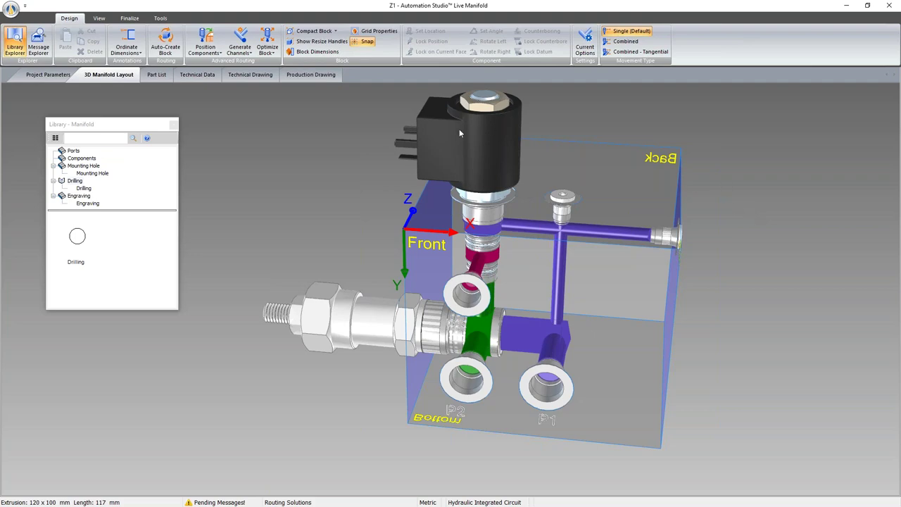
# Resize the block by its handles to a length of 101 mm and an extrusion of 110 x 100 mm.
pyautogui.moveTo(728, 284); pyautogui.dragTo(691, 259, button='middle')
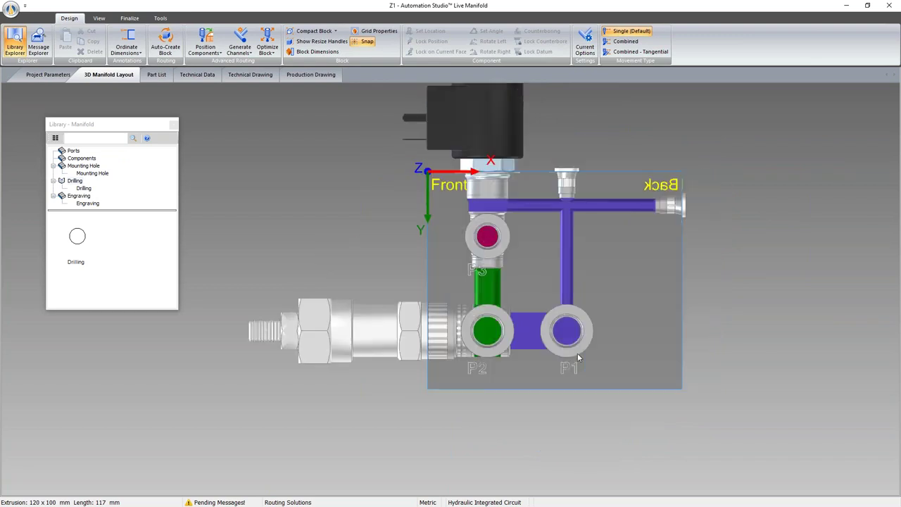
pyautogui.click(322, 40)
pyautogui.moveTo(683, 280); pyautogui.dragTo(648, 279)
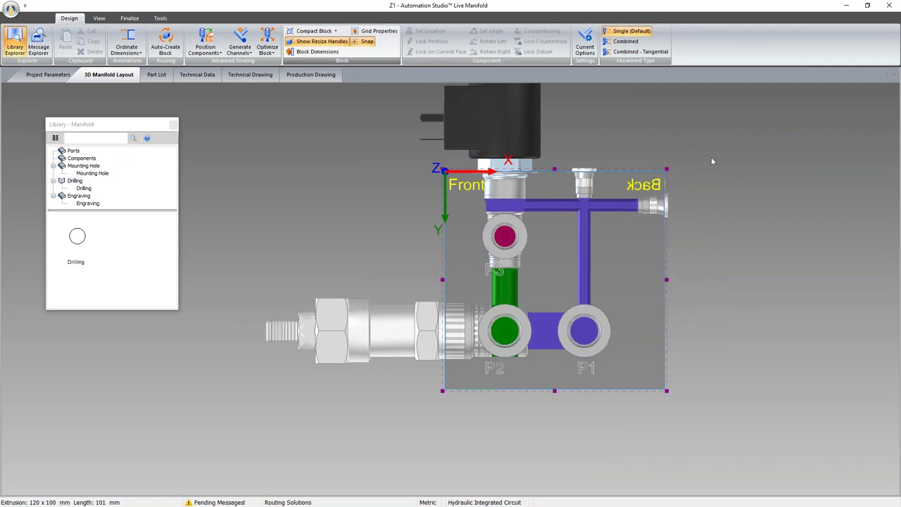
pyautogui.moveTo(733, 268); pyautogui.dragTo(661, 294, button='middle')
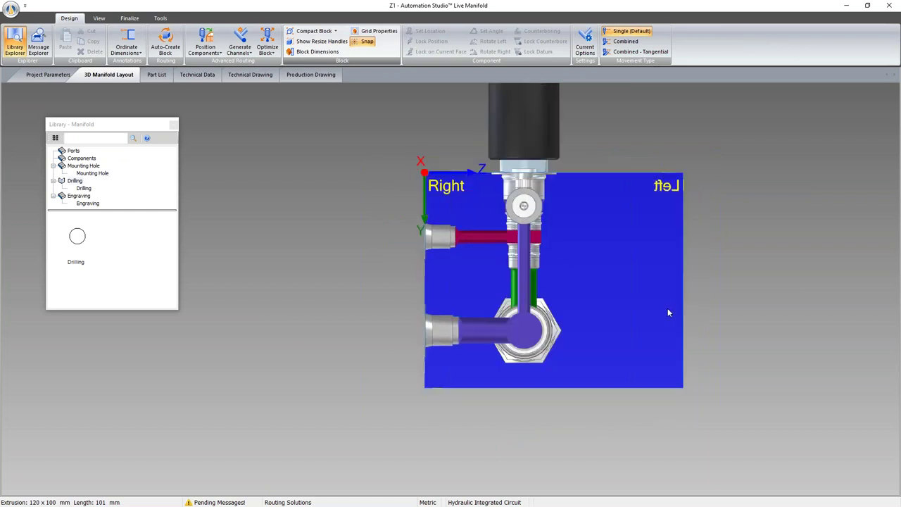
pyautogui.click(314, 41)
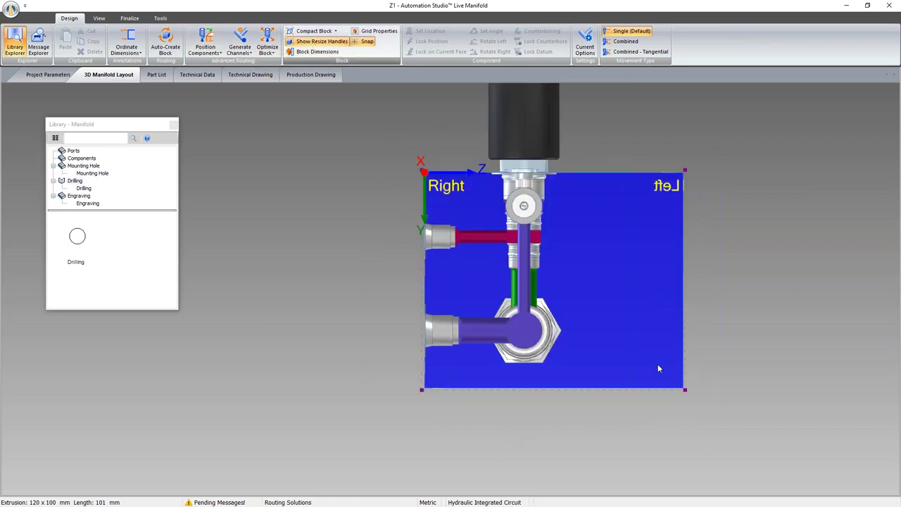
pyautogui.moveTo(684, 389); pyautogui.dragTo(768, 386)
# Compact the block automatically around its components and channels, accepting the automatic resize.
pyautogui.moveTo(792, 354); pyautogui.dragTo(844, 368, button='middle')
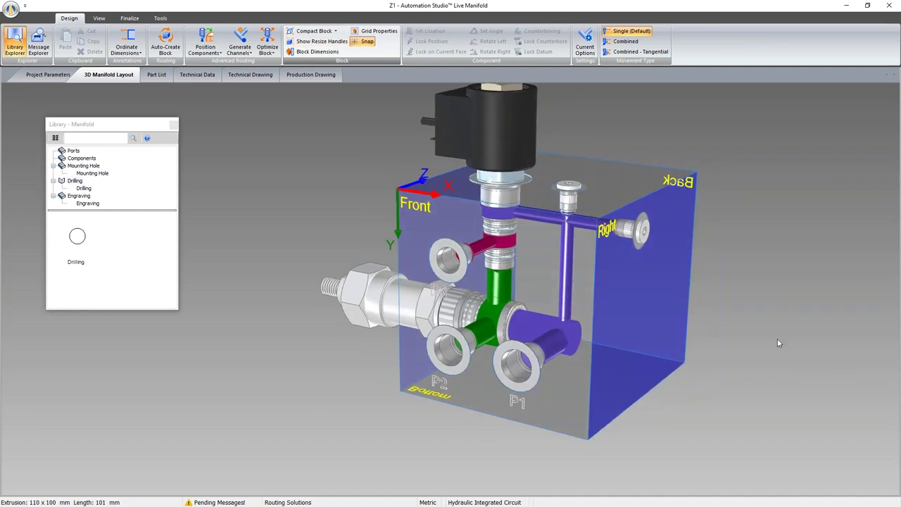
pyautogui.click(313, 31)
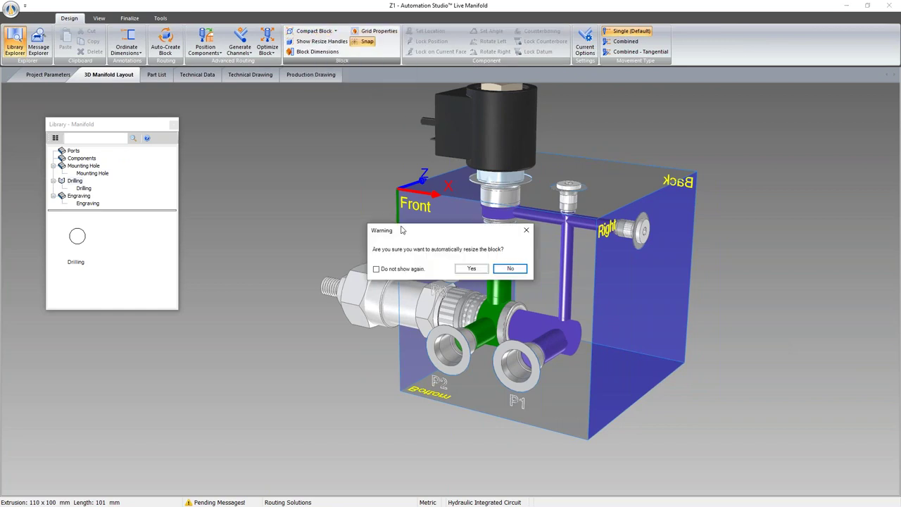
pyautogui.click(471, 268)
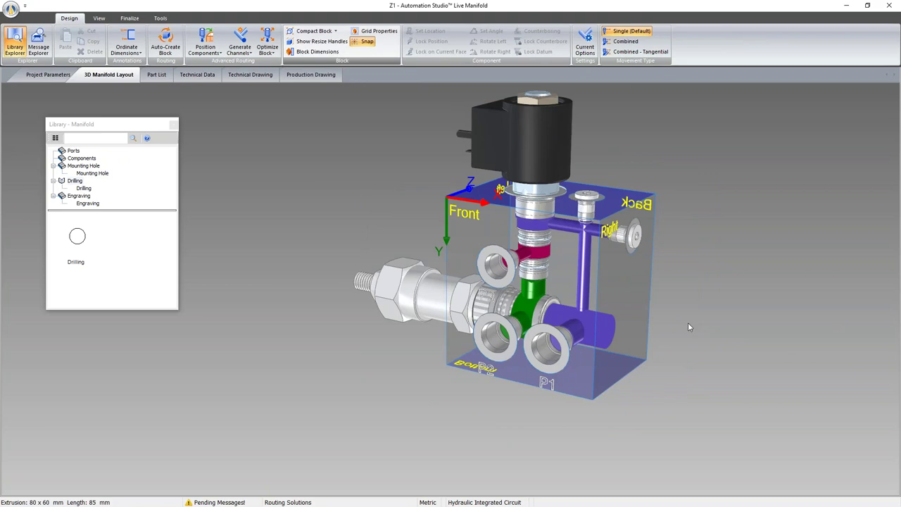
pyautogui.moveTo(677, 340)
pyautogui.mouseDown(button='middle')
pyautogui.moveTo(784, 356)
pyautogui.moveTo(669, 345)
pyautogui.moveTo(680, 344)
pyautogui.mouseUp(button='middle')
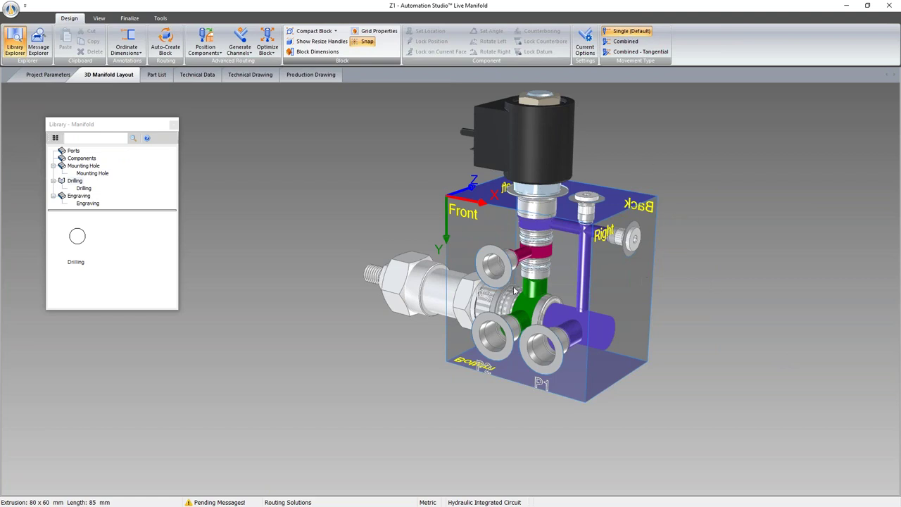
# Lock port P3 on its current face, the front of the block.
pyautogui.moveTo(514, 290)
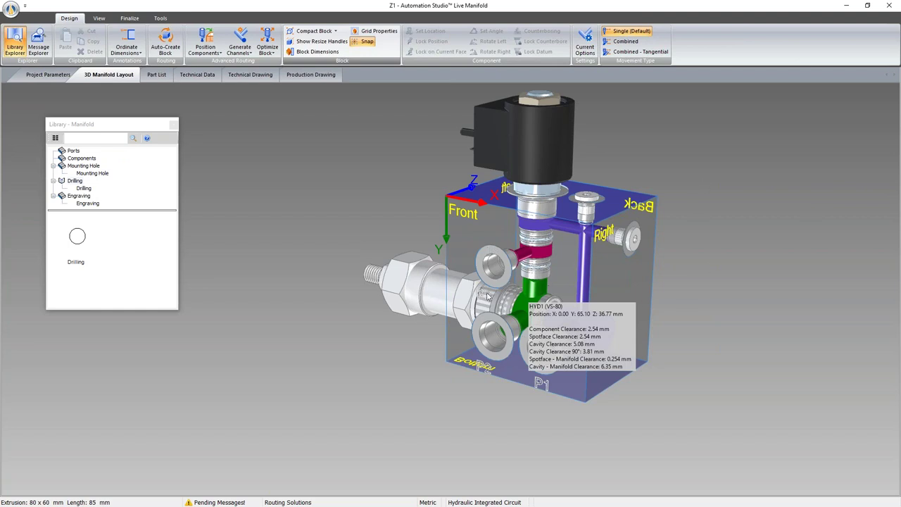
pyautogui.rightClick(514, 271)
pyautogui.rightClick(511, 273)
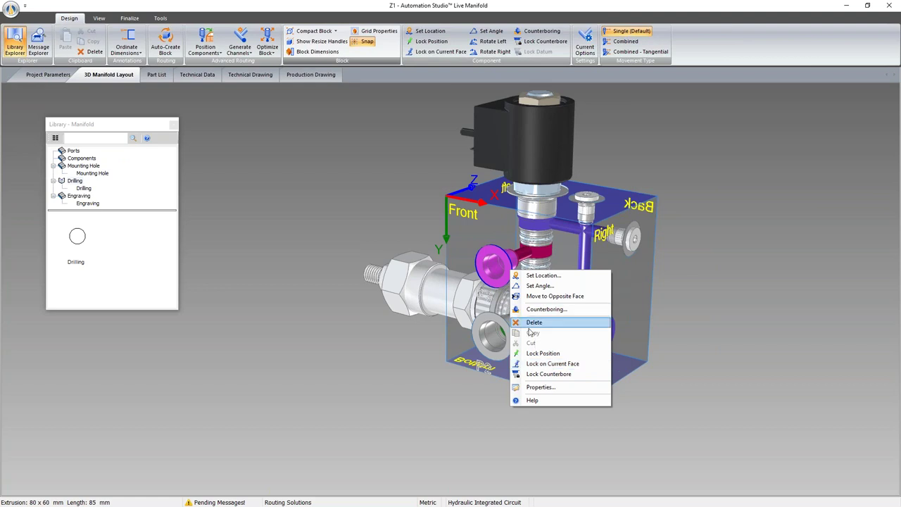
pyautogui.click(533, 364)
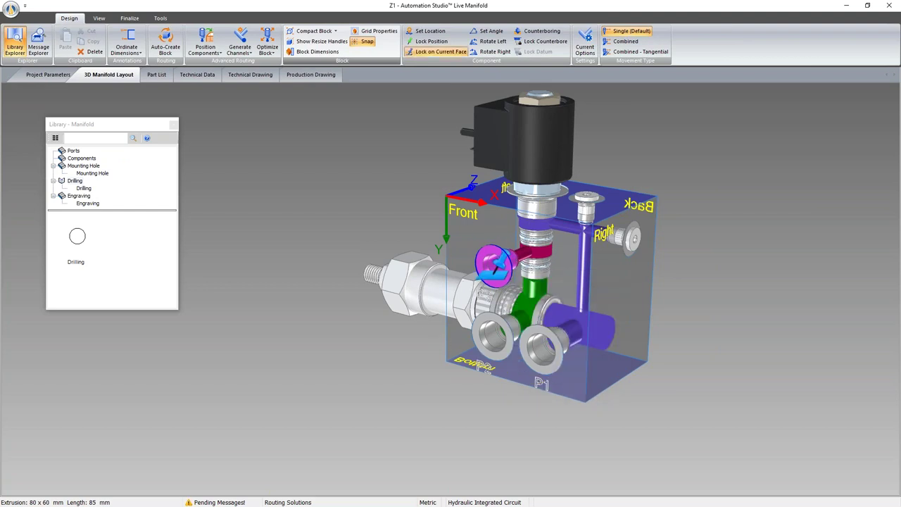
pyautogui.moveTo(348, 272); pyautogui.dragTo(405, 280, button='middle')
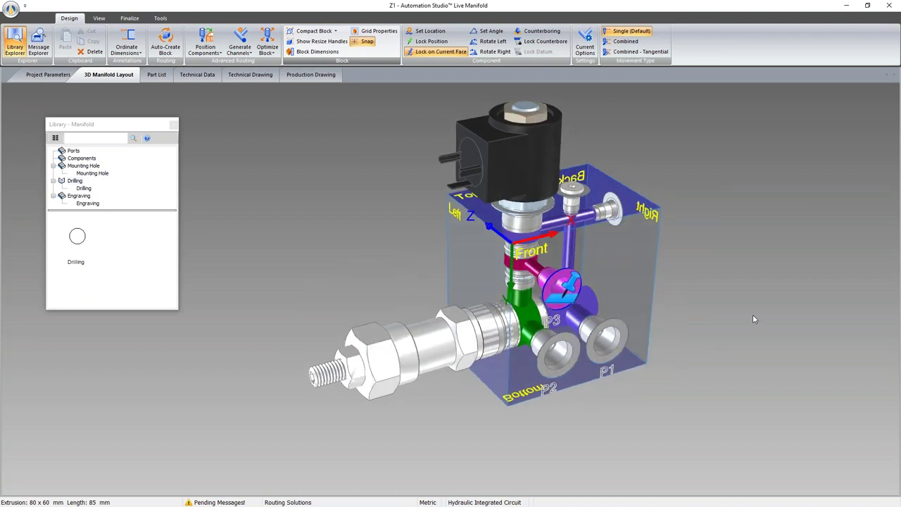
pyautogui.click(728, 310)
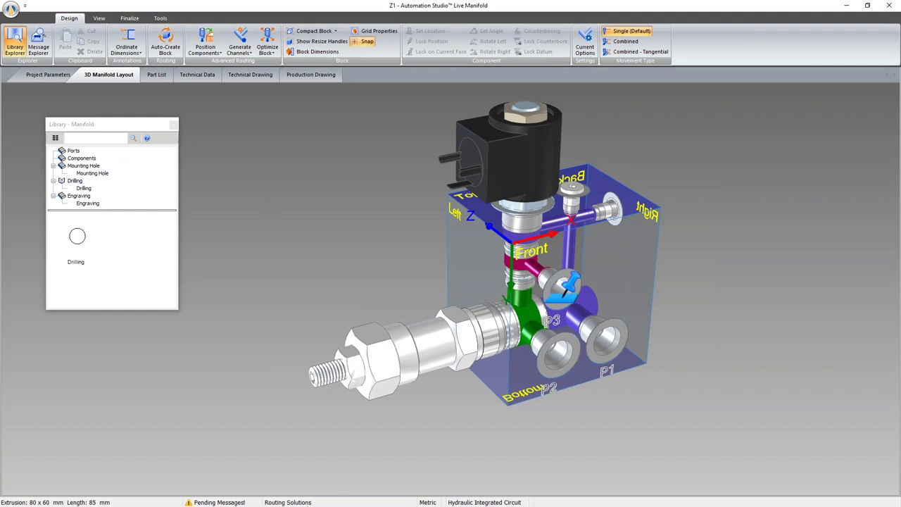
# Switch to the PowerPoint slide show and display the Agenda slide.
pyautogui.press('super')
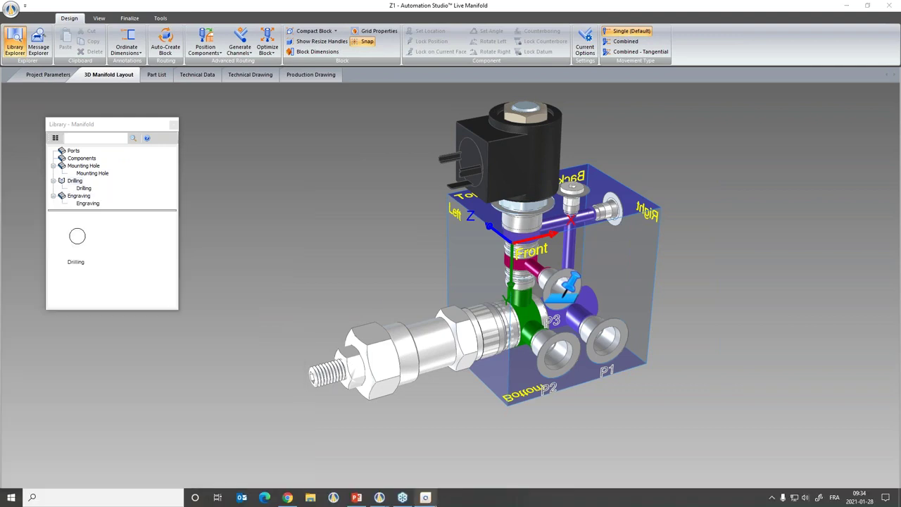
pyautogui.press('Escape')
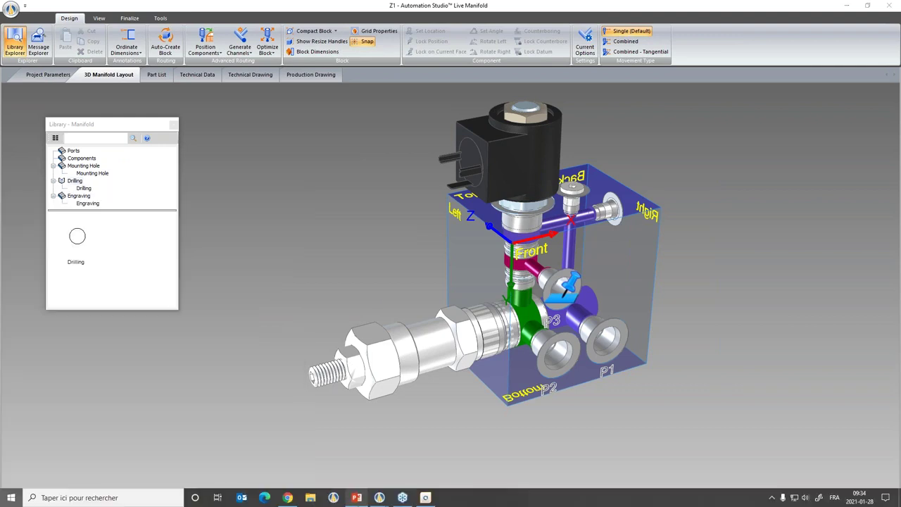
pyautogui.press('super+d')
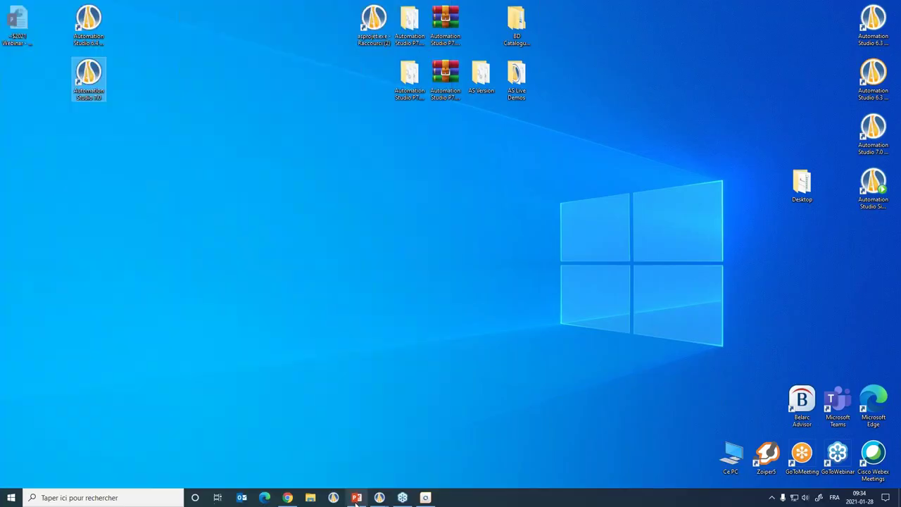
pyautogui.click(357, 498)
pyautogui.press('Right')
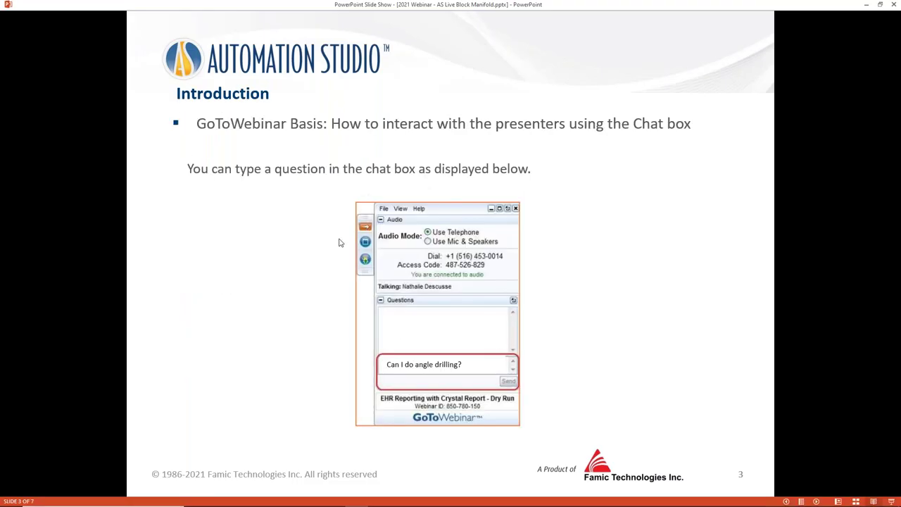
pyautogui.press('Left')
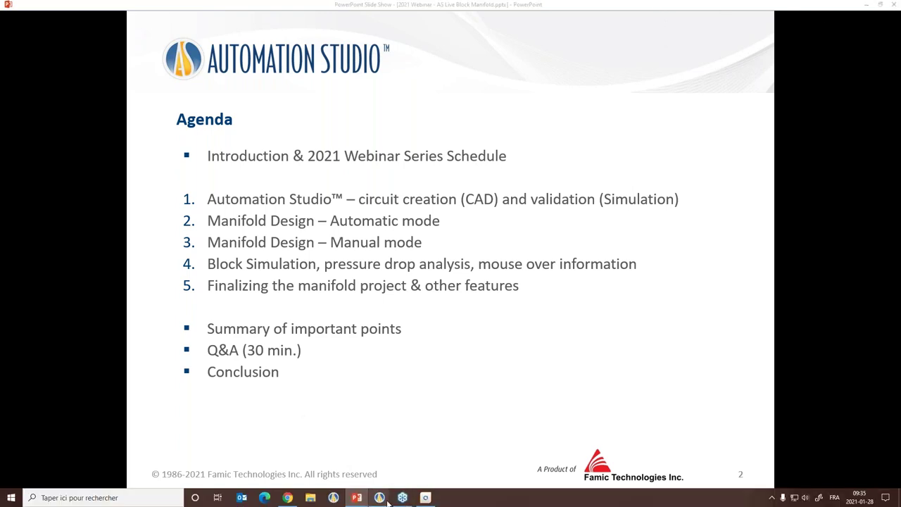
# Arrange the Z1 manifold layout and the Automation Studio schematic side by side, each filling half of the screen.
pyautogui.click(373, 481)
pyautogui.moveTo(383, 14); pyautogui.dragTo(899, 178)
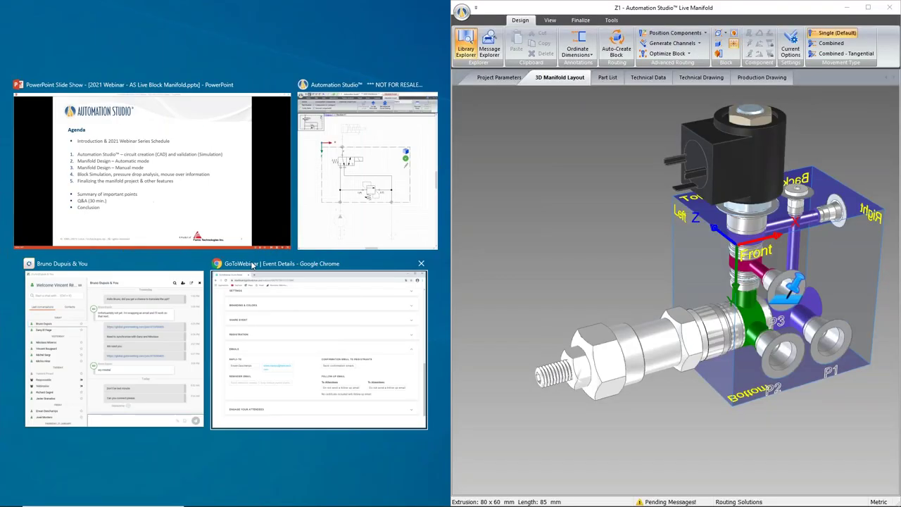
pyautogui.click(306, 218)
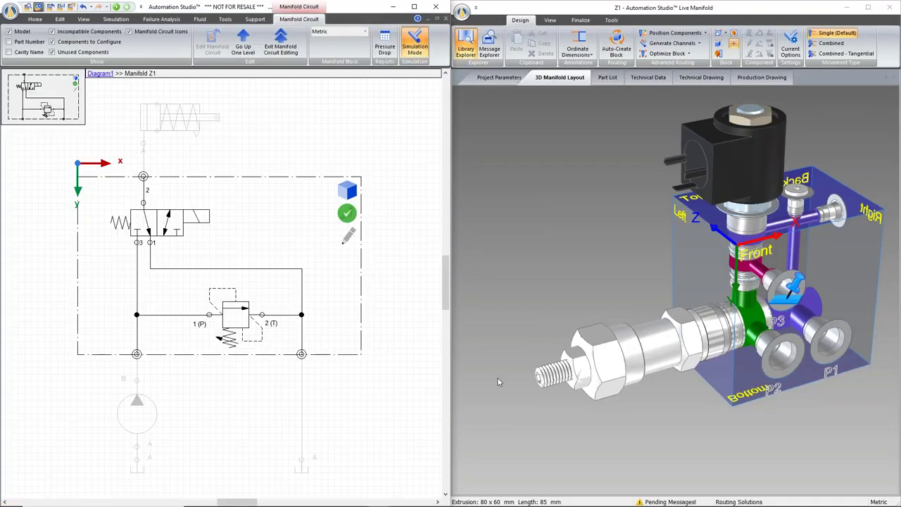
# Return the schematic from the Manifold Z1 circuit to Diagram1 and close the manifold library.
pyautogui.click(100, 74)
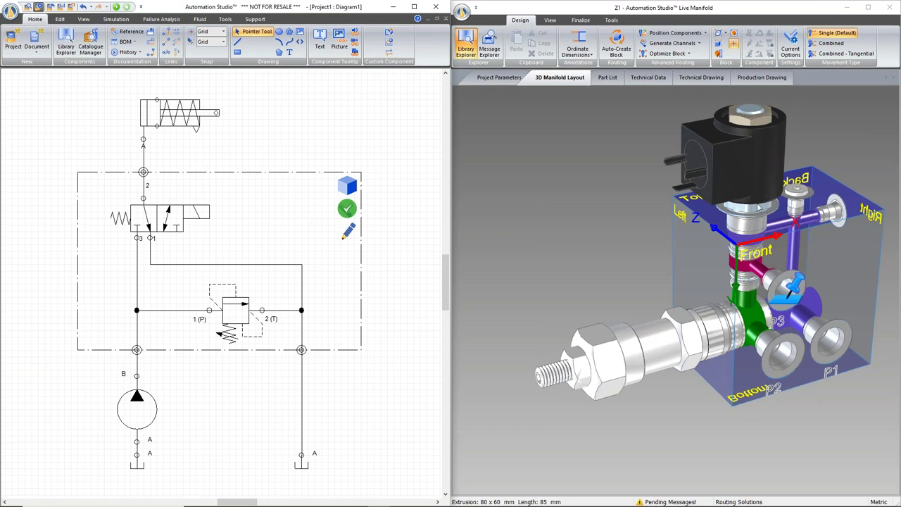
pyautogui.click(851, 151)
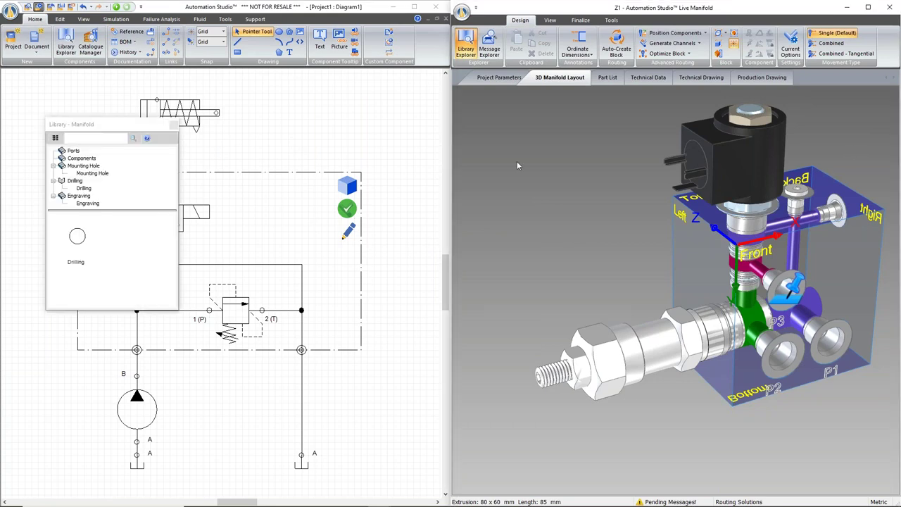
pyautogui.click(174, 125)
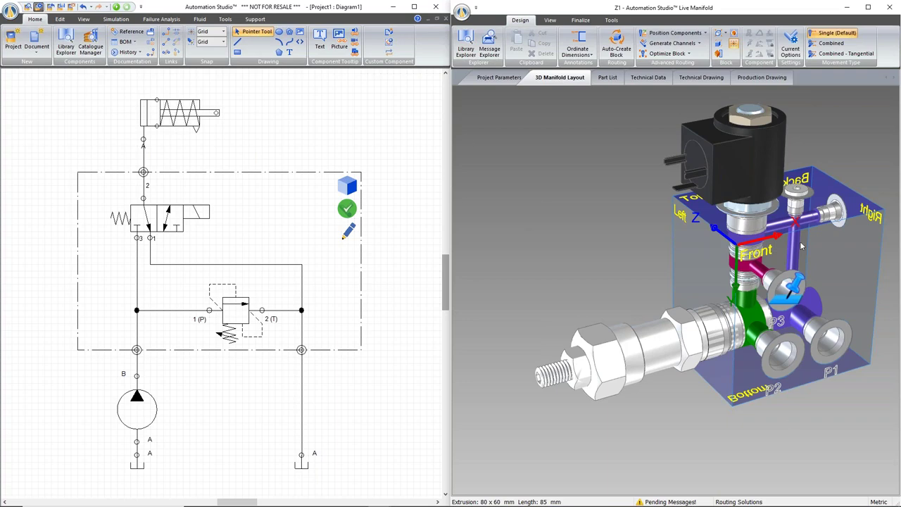
pyautogui.moveTo(858, 146); pyautogui.dragTo(786, 172)
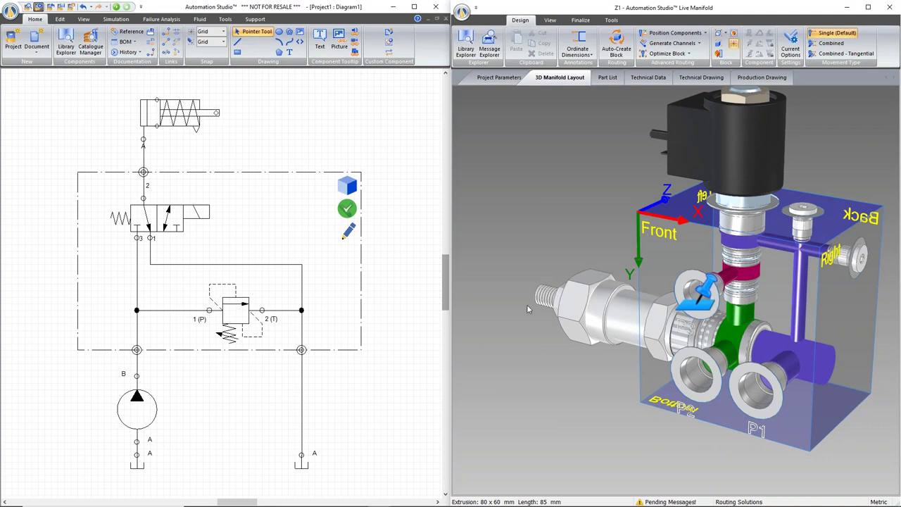
# Run a normal simulation of Diagram1, check the channels and ports of the Z1 block, and stop the simulation.
pyautogui.click(116, 19)
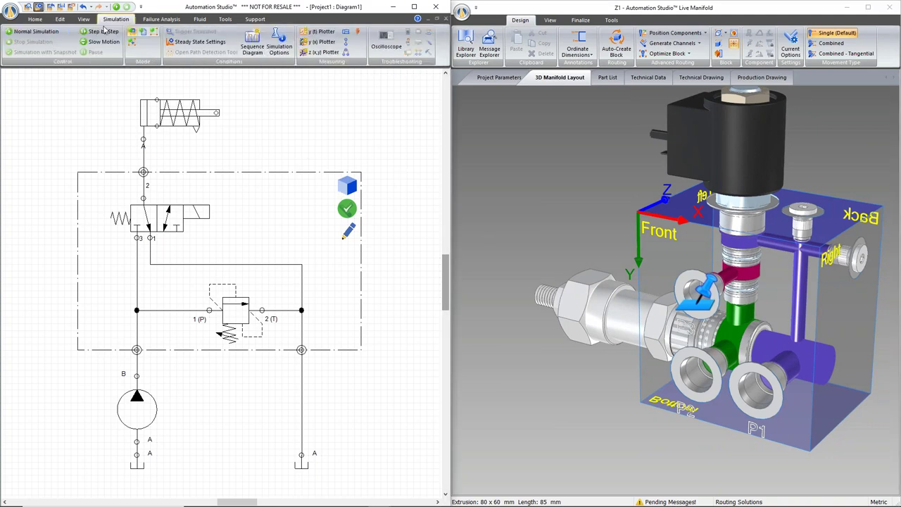
pyautogui.click(32, 31)
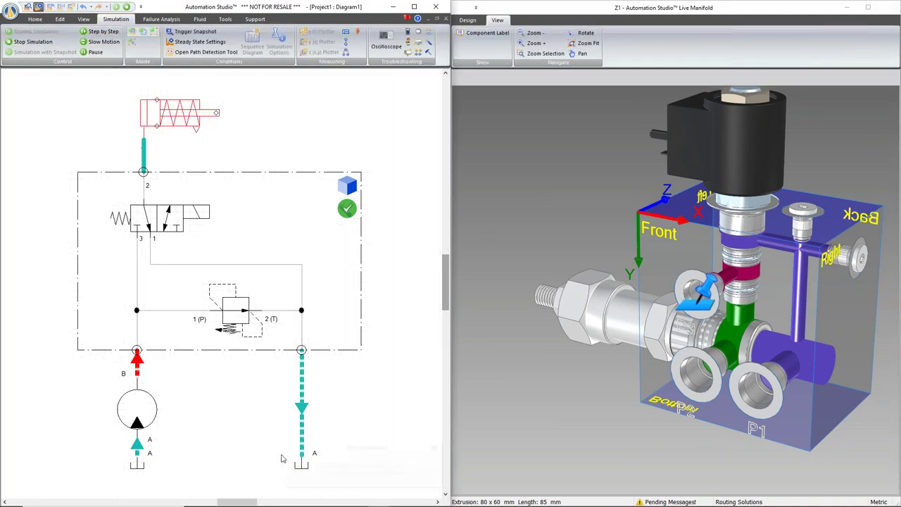
pyautogui.click(434, 449)
pyautogui.moveTo(527, 256); pyautogui.dragTo(588, 259, button='middle')
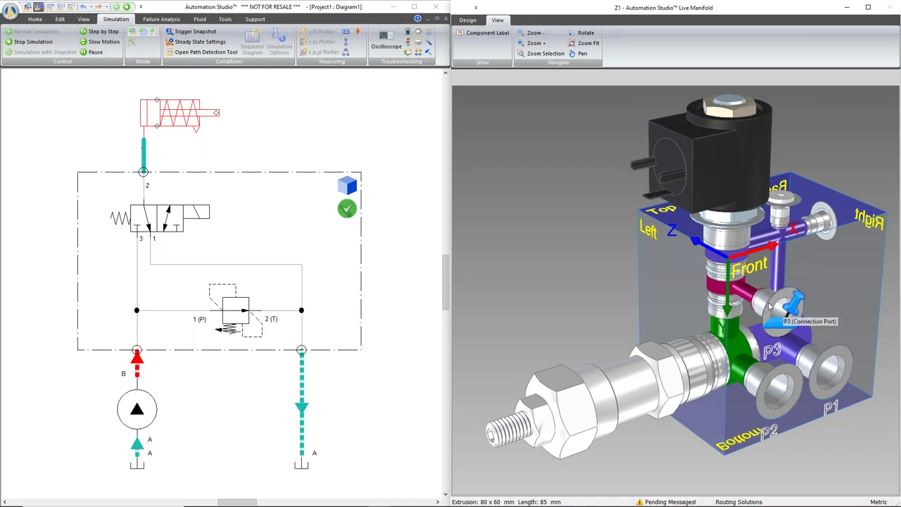
pyautogui.click(46, 43)
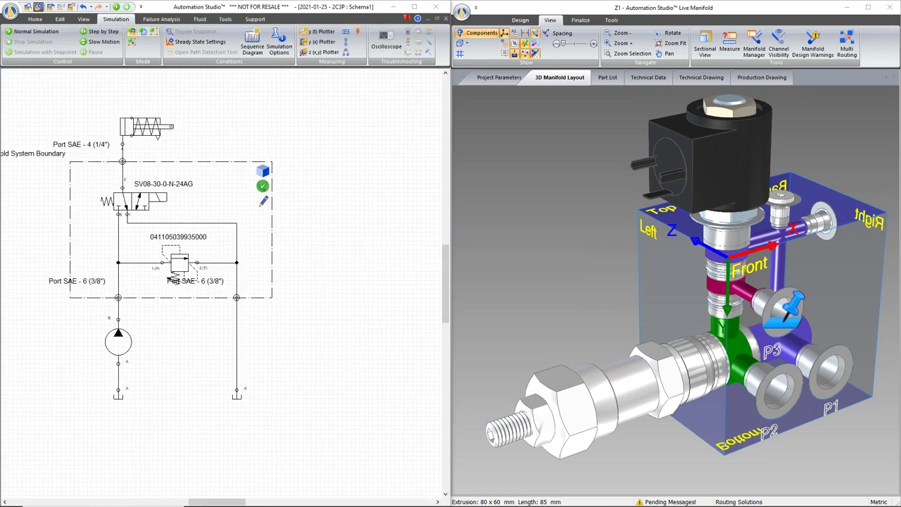
# Minimize the current Z1 layout, open the 3D manifold of the 2021-01-25 - 2C3P schematic and place it beside the schematic.
pyautogui.click(846, 7)
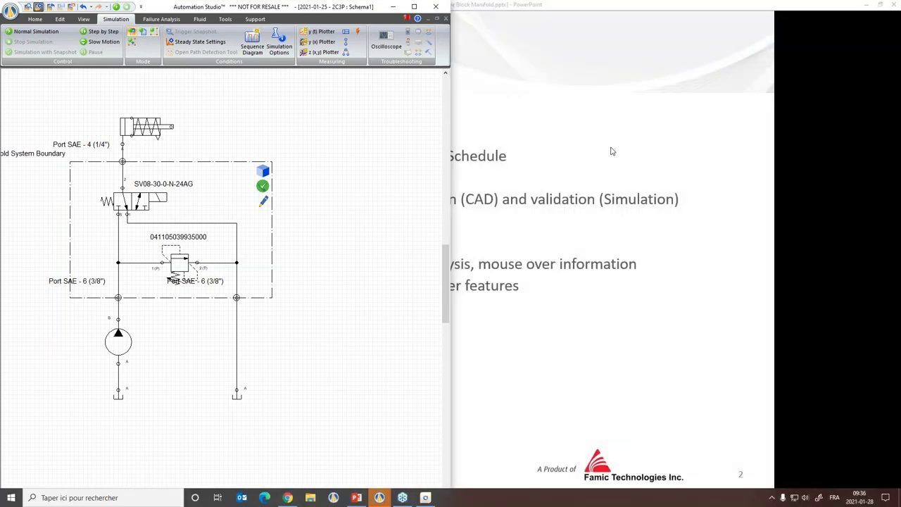
pyautogui.click(251, 172)
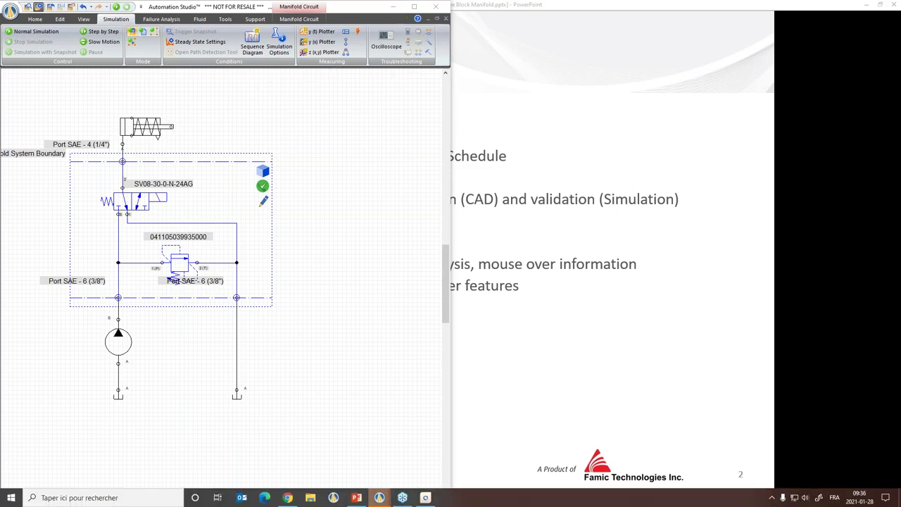
pyautogui.press('super+Right')
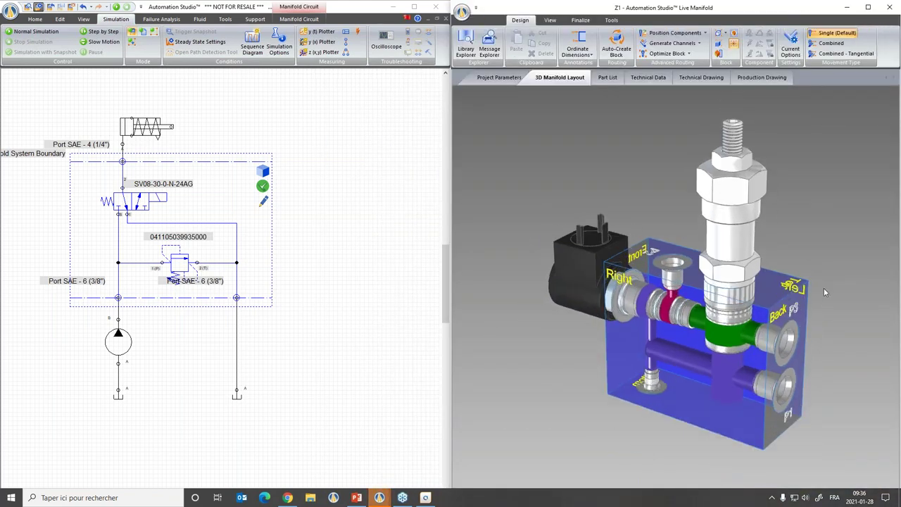
pyautogui.click(288, 315)
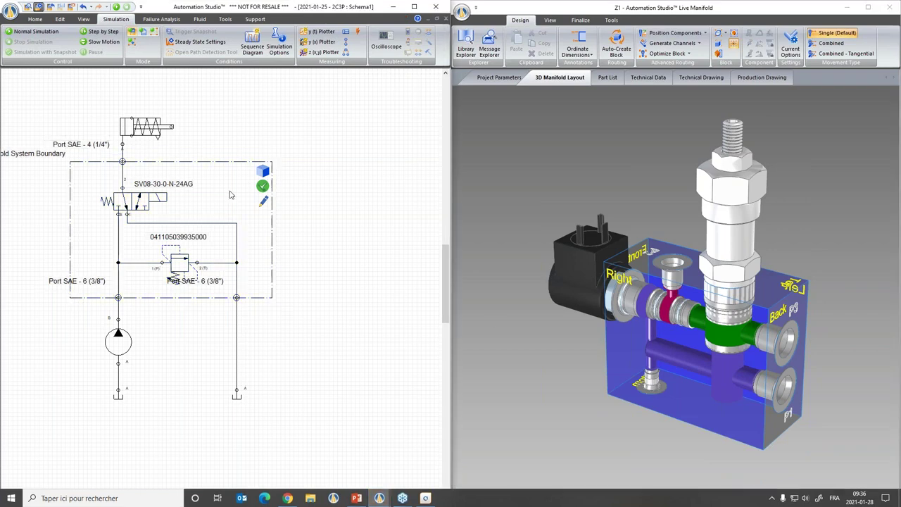
# Start a normal simulation of the 2C3P circuit and read the pressure, flow and temperature in the block's pump-side port channel.
pyautogui.moveTo(727, 377)
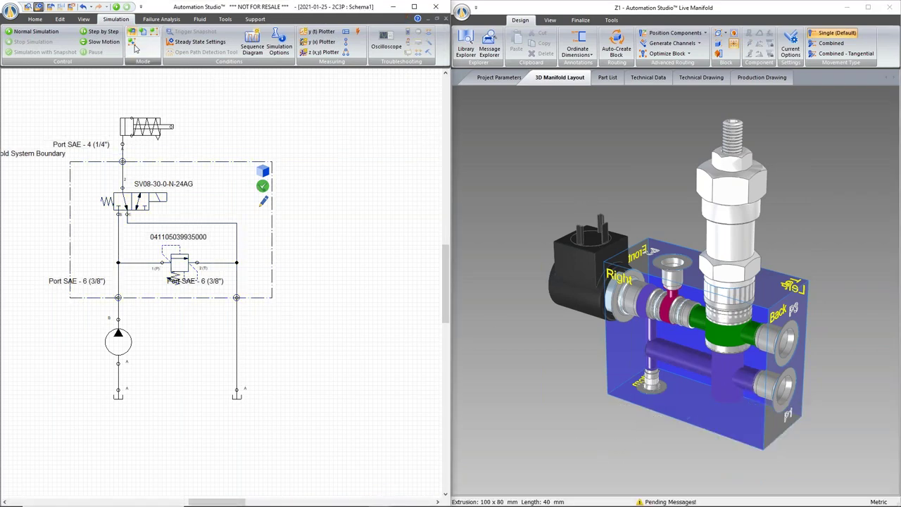
pyautogui.click(28, 32)
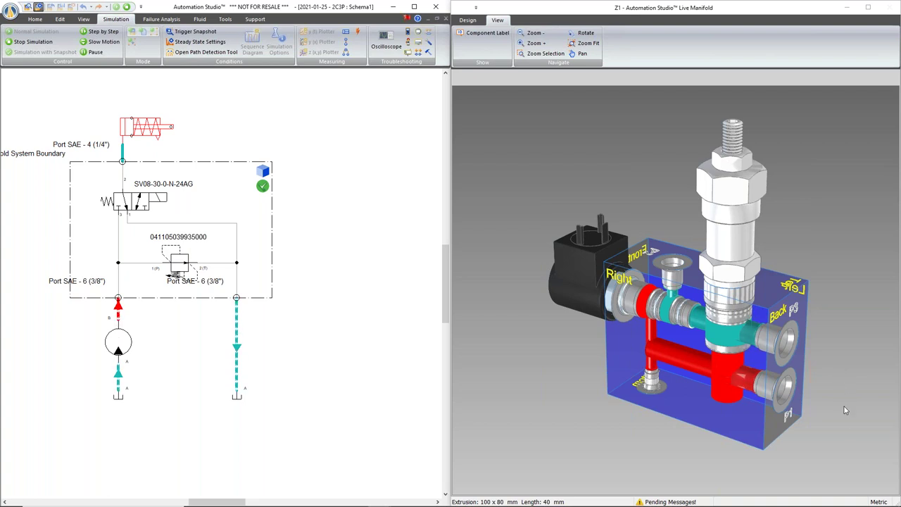
pyautogui.moveTo(850, 429); pyautogui.dragTo(734, 422)
pyautogui.scroll(5, 725, 410)
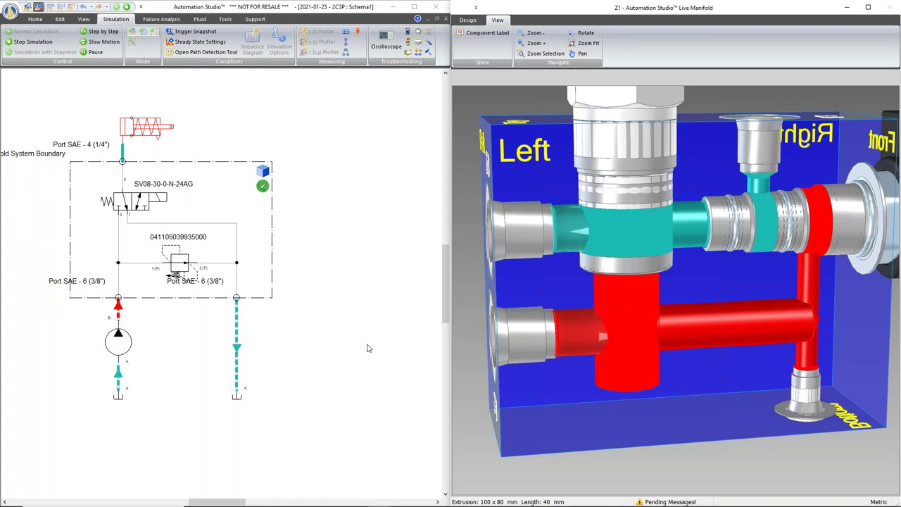
pyautogui.moveTo(575, 339)
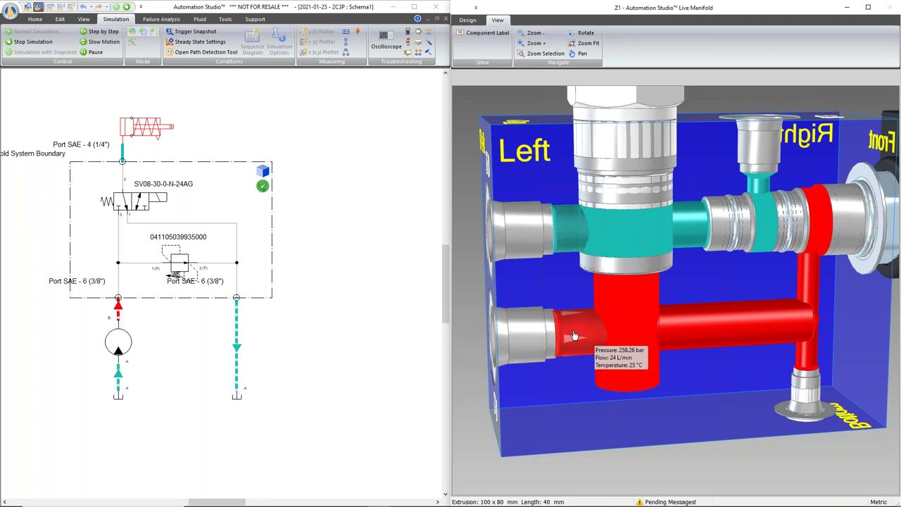
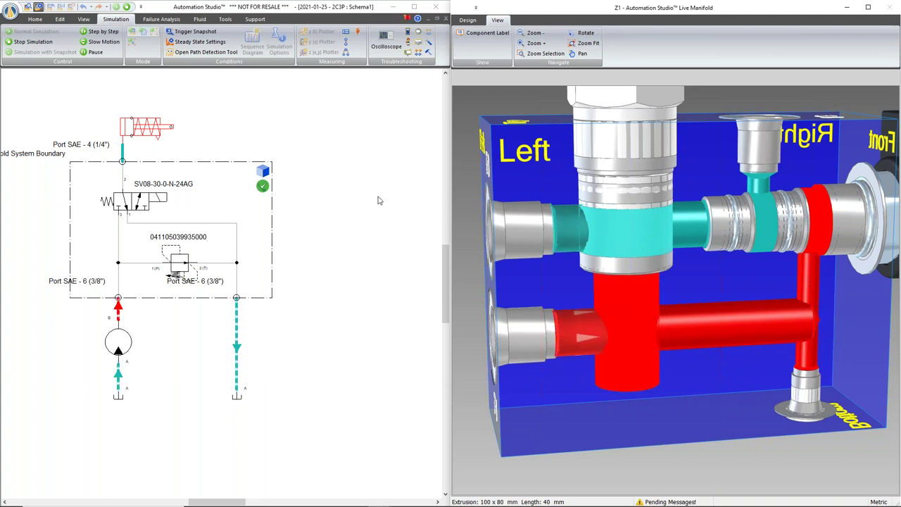
# Attach a measuring instrument to the manifold's pump-side port in the schematic, displaying pressure in bar.
pyautogui.click(346, 44)
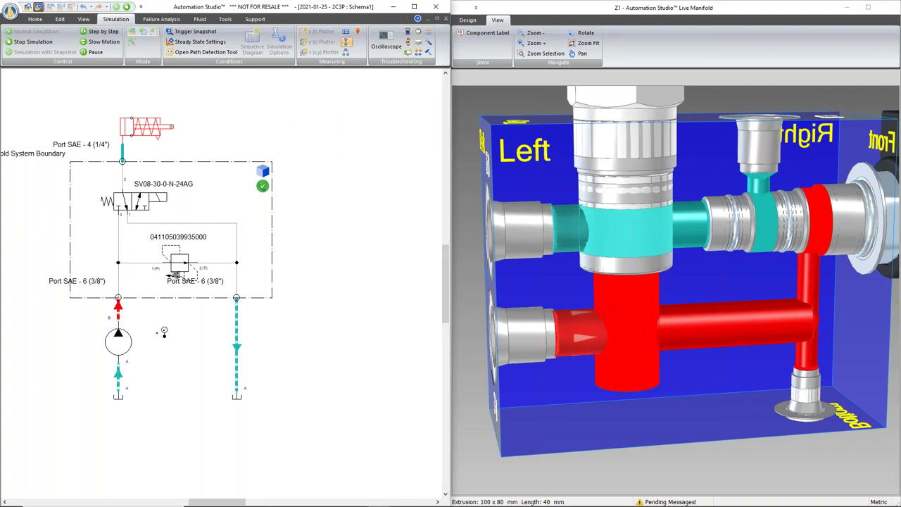
pyautogui.click(173, 331)
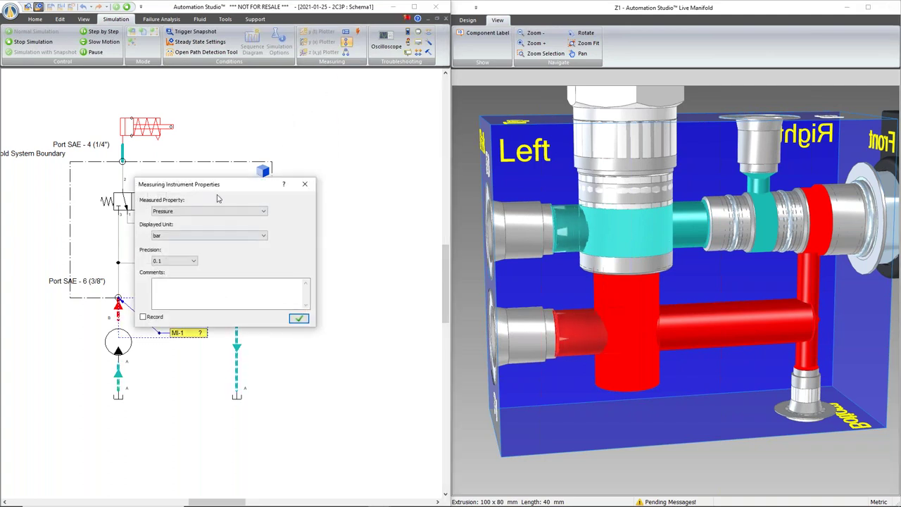
pyautogui.click(208, 236)
pyautogui.click(199, 252)
pyautogui.click(299, 318)
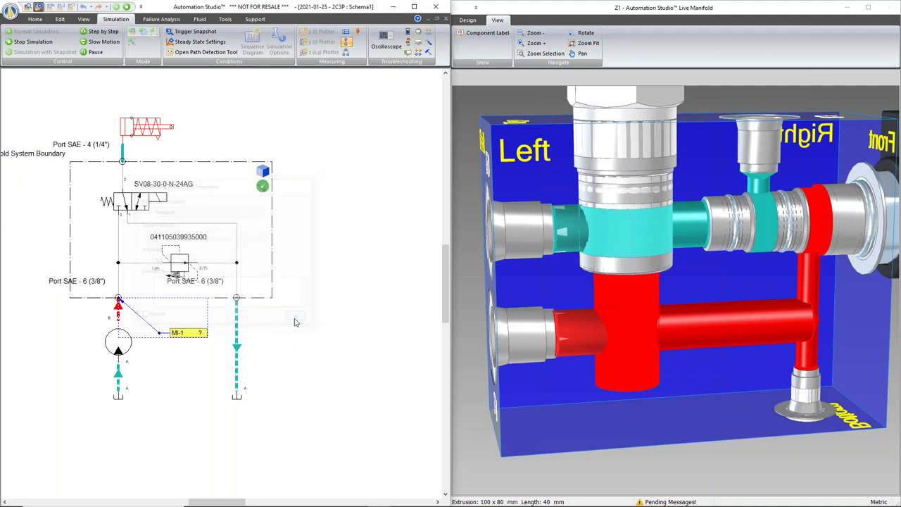
# Enlarge the text of the pressure instrument's label by five size increments and deselect it.
pyautogui.click(59, 19)
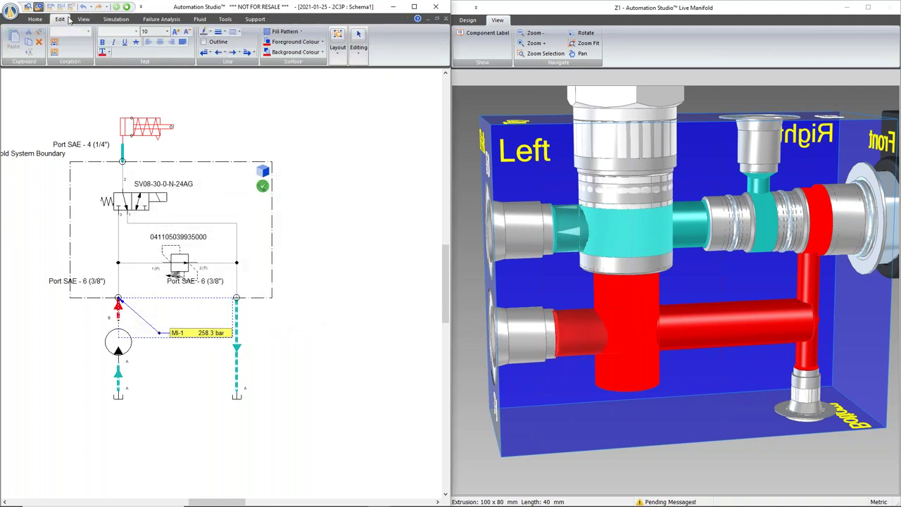
pyautogui.click(175, 34)
pyautogui.click(175, 33)
pyautogui.click(175, 33)
pyautogui.click(175, 33)
pyautogui.click(175, 33)
pyautogui.press('Escape')
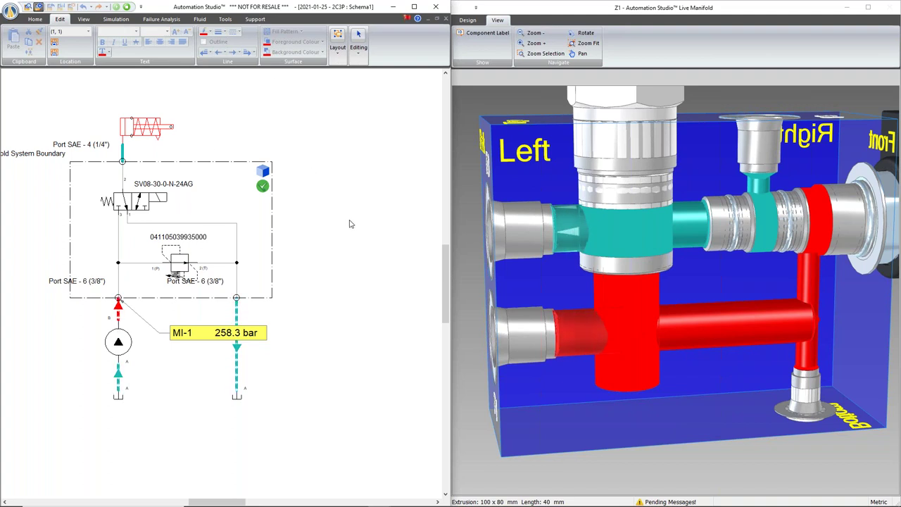
# Energize the solenoid valve to extend the cylinder, return it to spring position, and examine the pressures in the block's channels.
pyautogui.click(149, 206)
pyautogui.moveTo(575, 332)
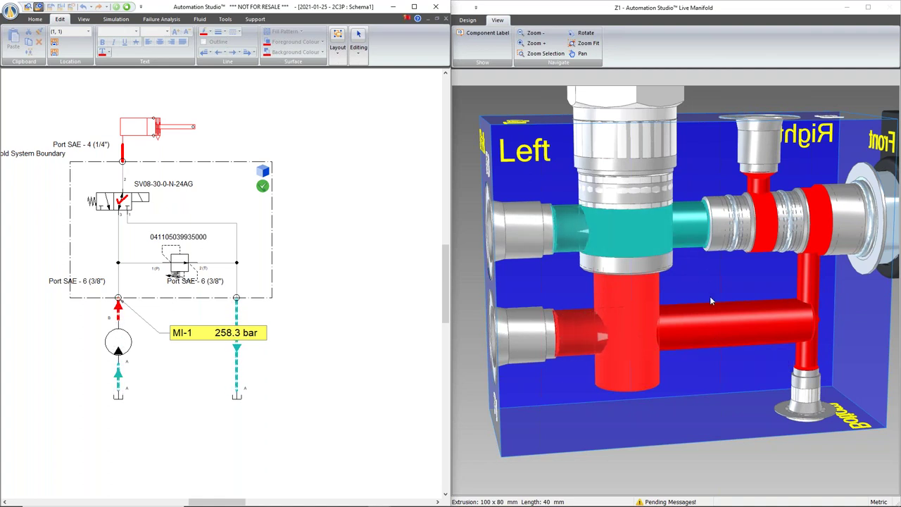
pyautogui.click(92, 204)
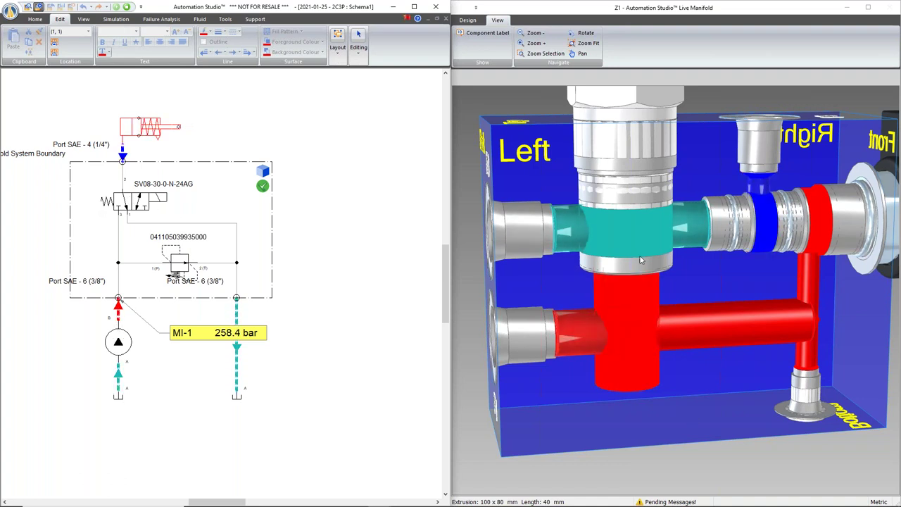
pyautogui.moveTo(613, 336)
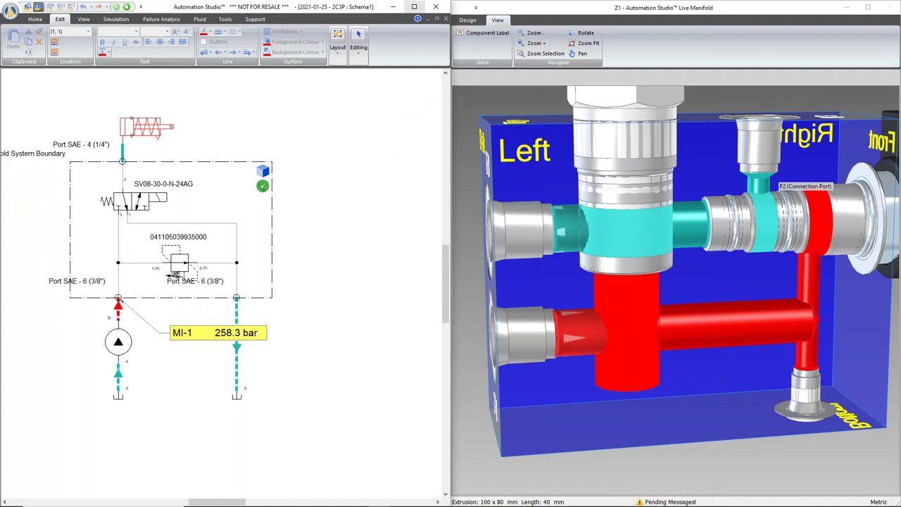
pyautogui.moveTo(719, 351)
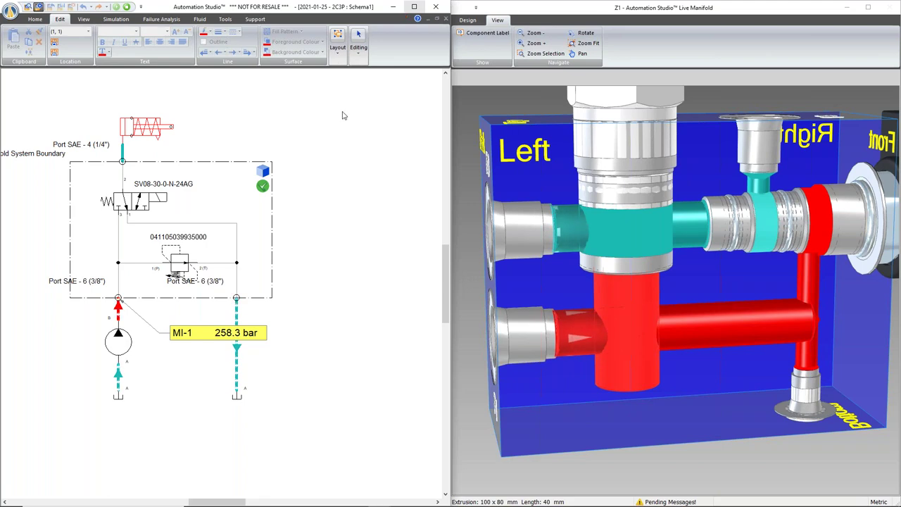
# Maximize the schematic window and stop the simulation of the 2C3P circuit.
pyautogui.click(413, 7)
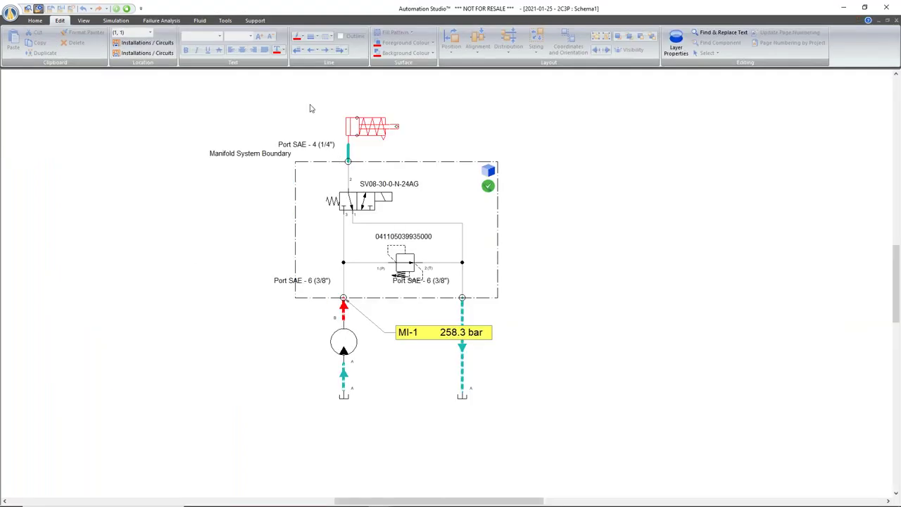
pyautogui.click(116, 20)
pyautogui.click(44, 42)
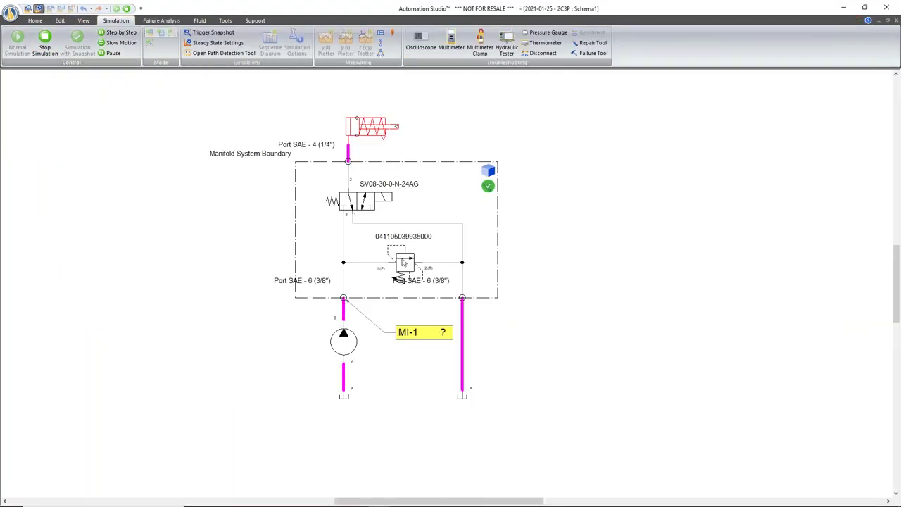
# Open the manifold circuit's pressure drop report, enlarge it, examine the Kv values between its ports and valves, and close it.
pyautogui.click(396, 162)
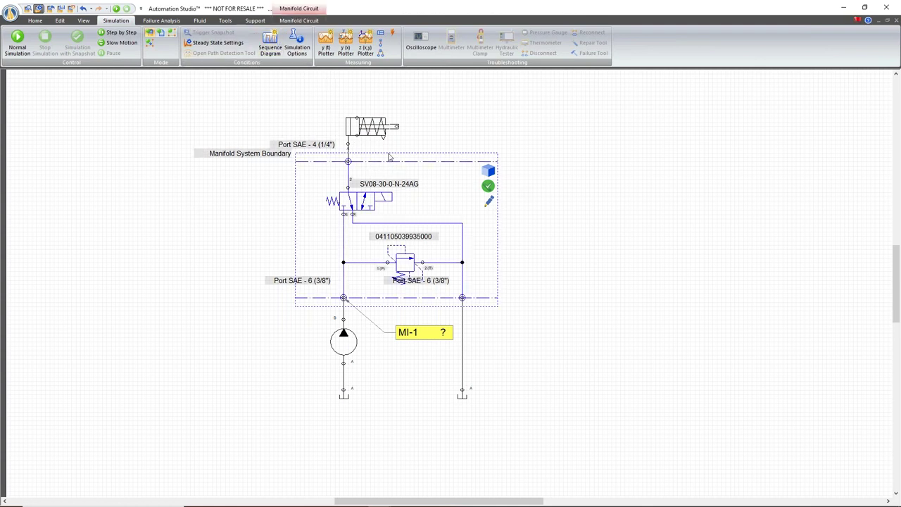
pyautogui.click(298, 20)
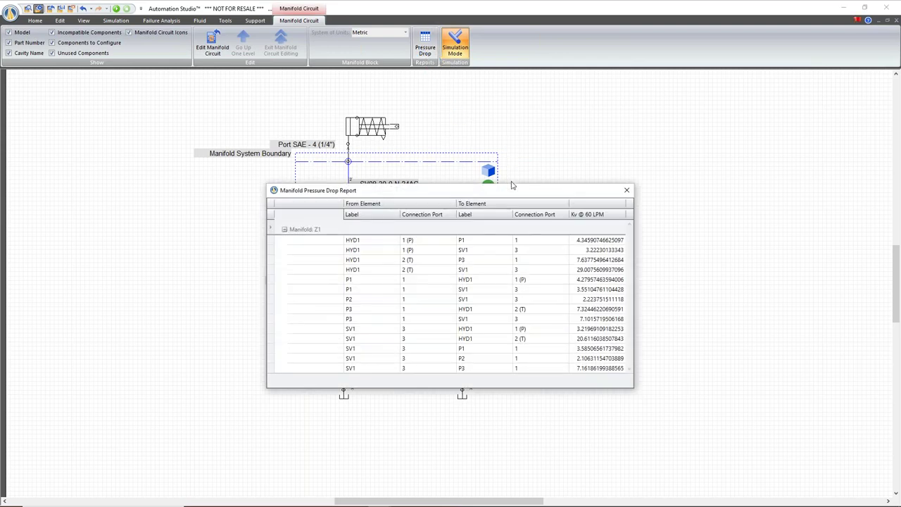
pyautogui.moveTo(511, 190); pyautogui.dragTo(612, 143)
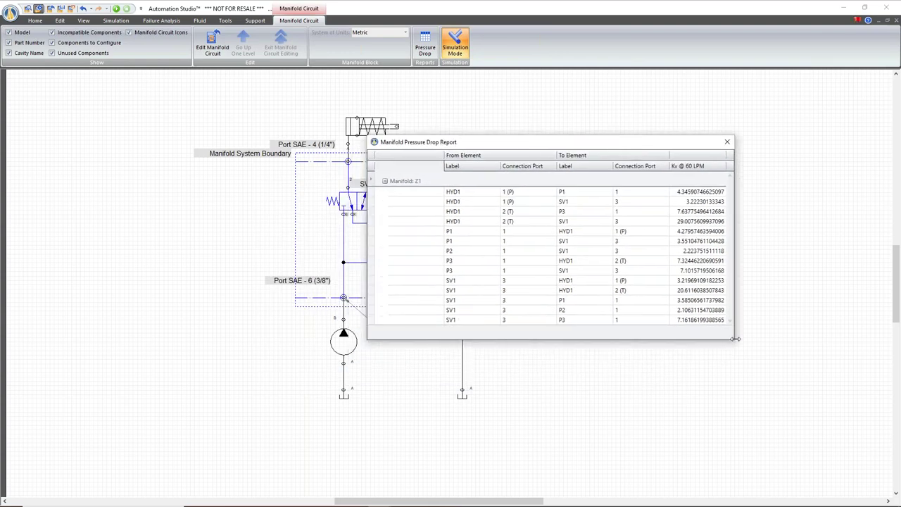
pyautogui.moveTo(734, 339); pyautogui.dragTo(803, 413)
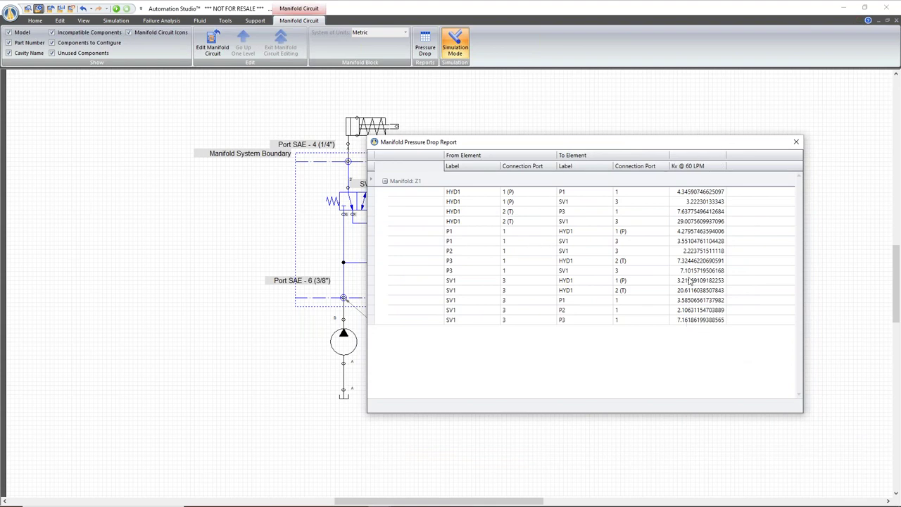
pyautogui.click(415, 262)
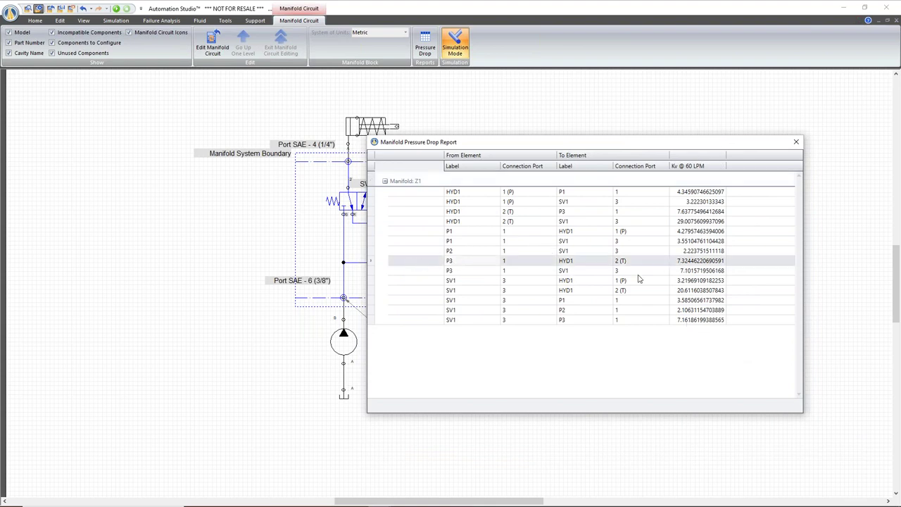
pyautogui.click(677, 222)
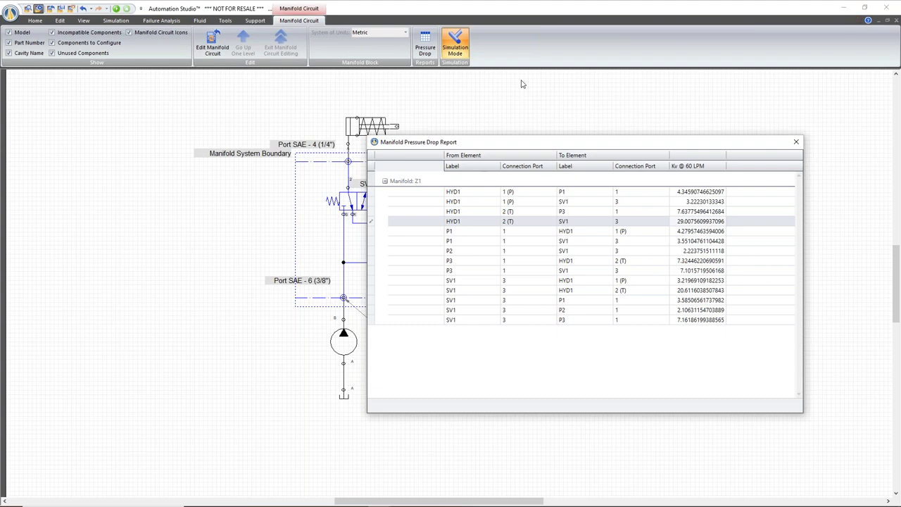
pyautogui.click(798, 143)
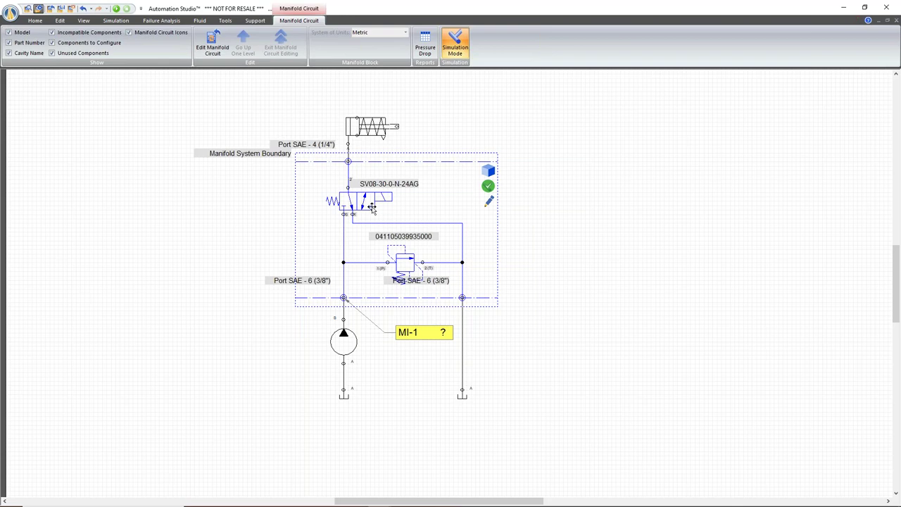
# Turn off the manifold circuit's simulation mode and run the circuit simulation to check the pump-side pressure before stopping it.
pyautogui.click(471, 128)
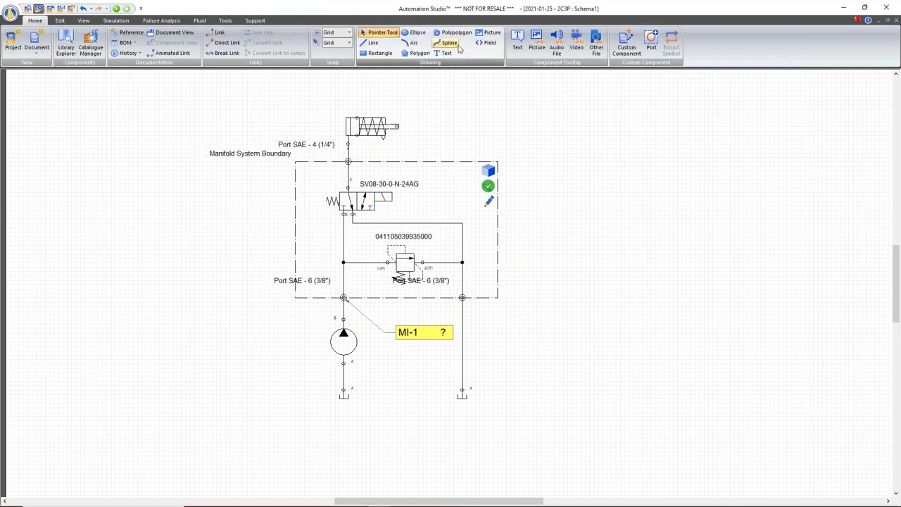
pyautogui.click(420, 167)
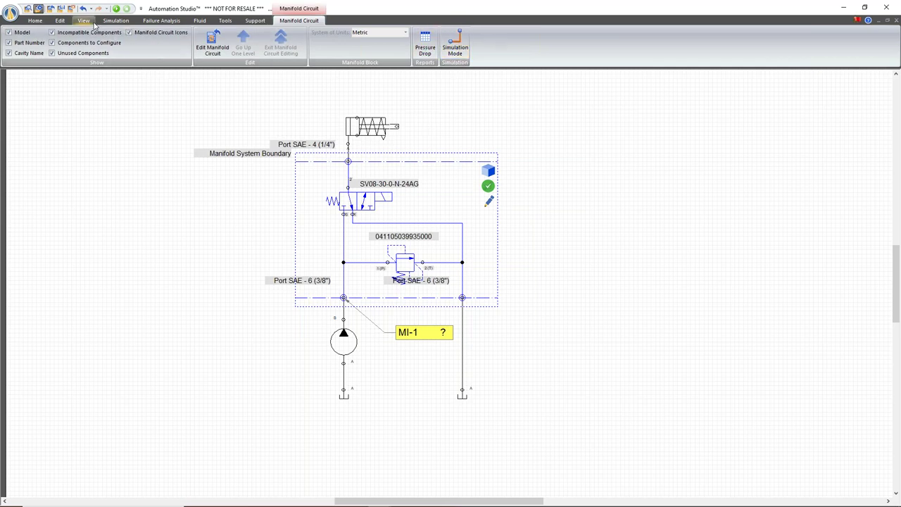
pyautogui.click(116, 9)
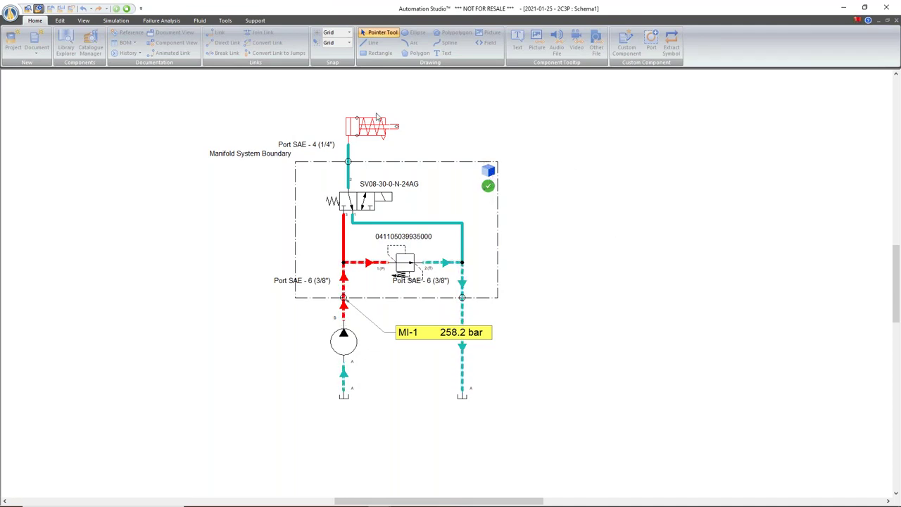
pyautogui.click(127, 8)
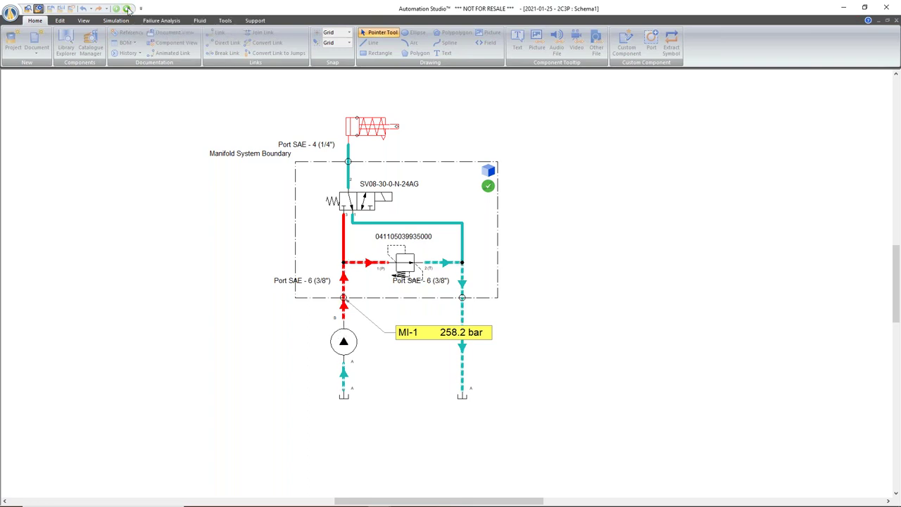
# Enter editing of manifold circuit Z1 and inspect the properties of the hydraulic line above the pump-side port.
pyautogui.click(344, 274)
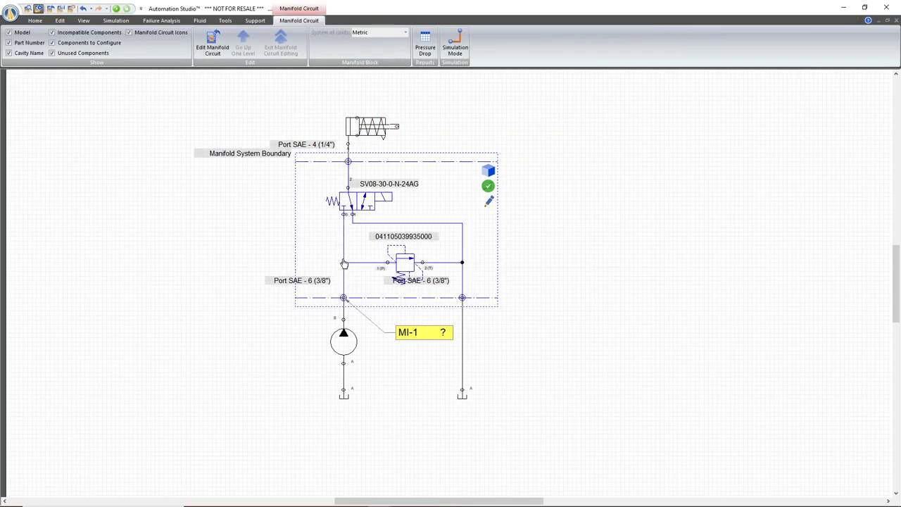
pyautogui.click(489, 201)
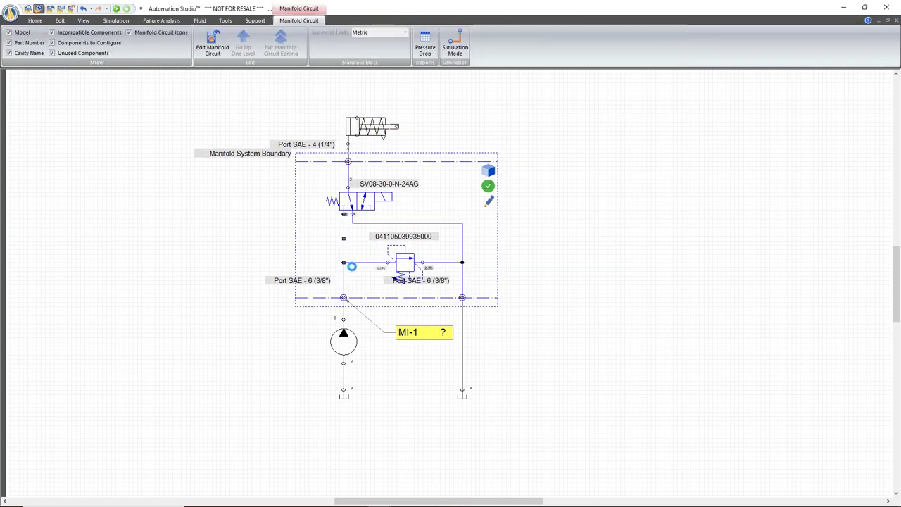
pyautogui.doubleClick(343, 278)
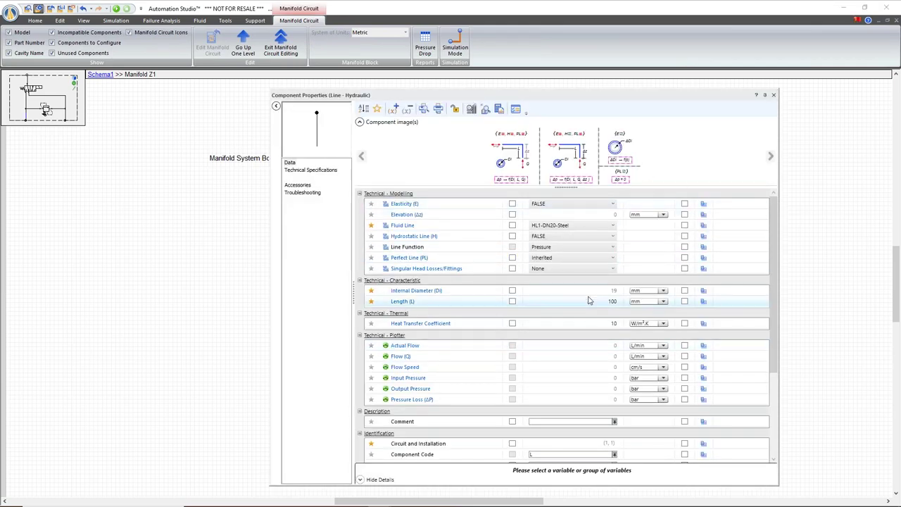
pyautogui.click(773, 95)
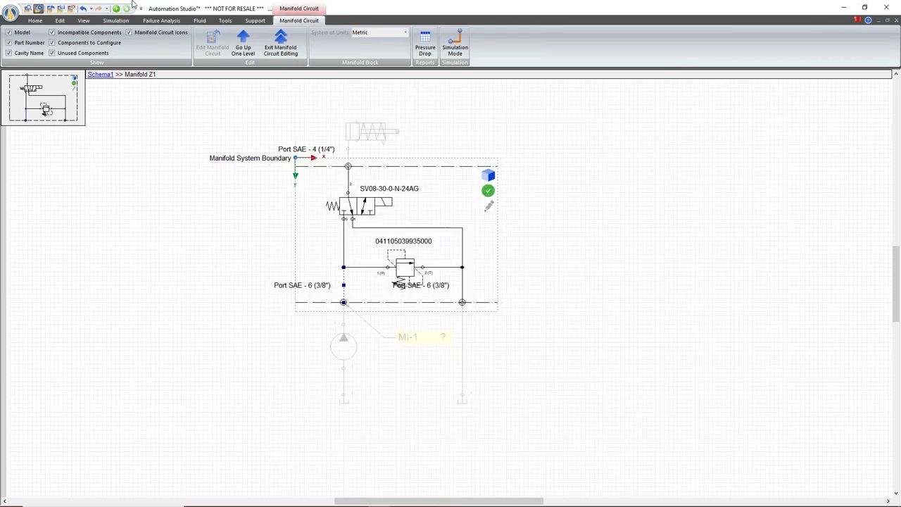
# Show the component library and browse the hydraulic Flow Lines & Connections category for fittings.
pyautogui.click(34, 19)
pyautogui.click(66, 45)
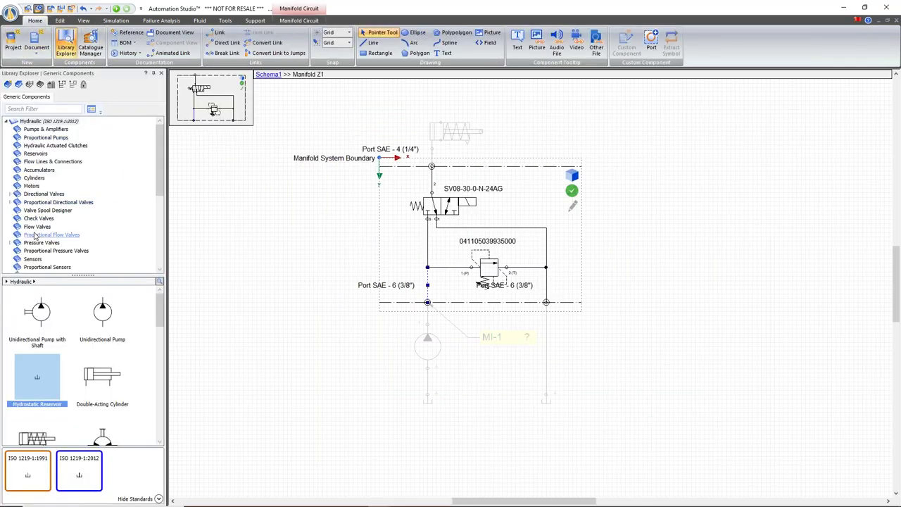
pyautogui.click(51, 161)
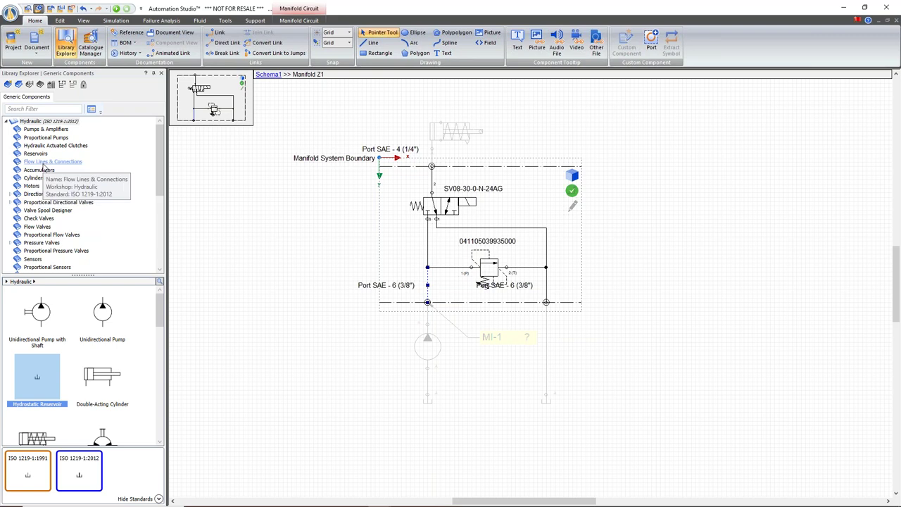
pyautogui.click(53, 439)
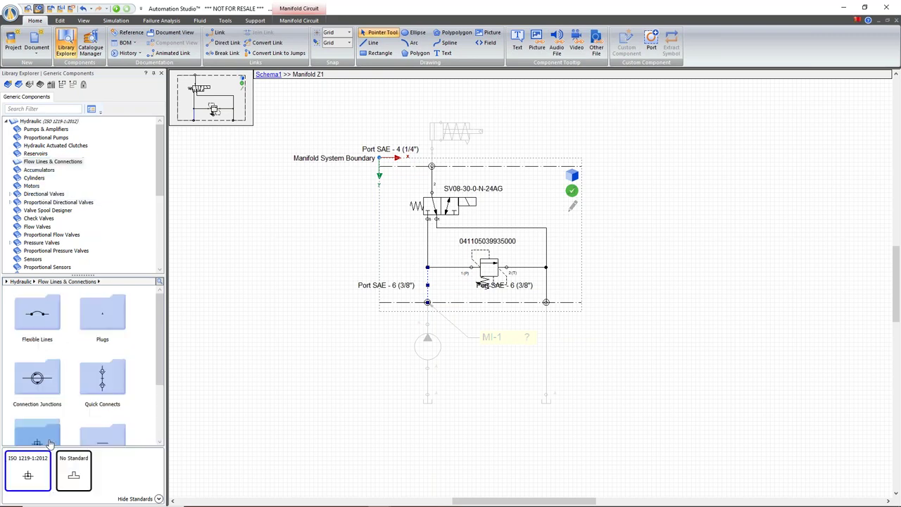
pyautogui.moveTo(77, 480); pyautogui.dragTo(434, 266)
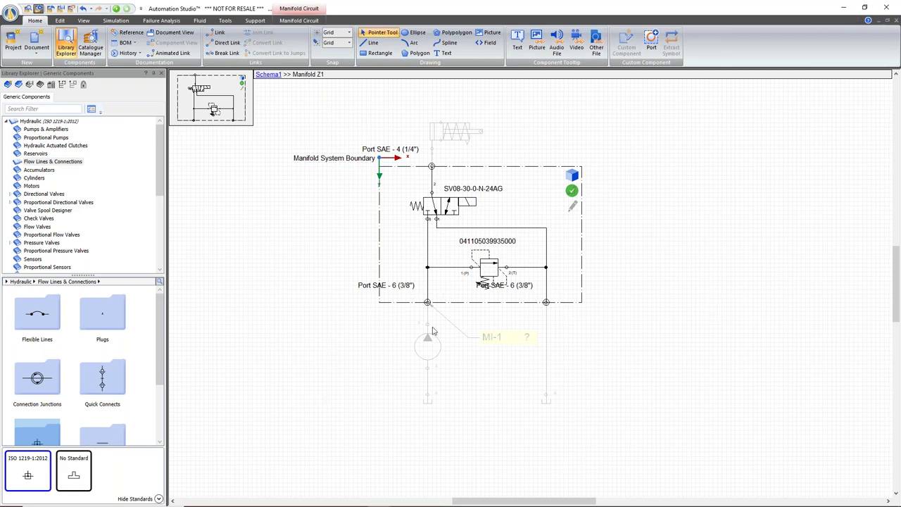
# Re-enable the manifold circuit's simulation mode and return to Schema1 with the component library closed.
pyautogui.click(300, 20)
pyautogui.click(455, 43)
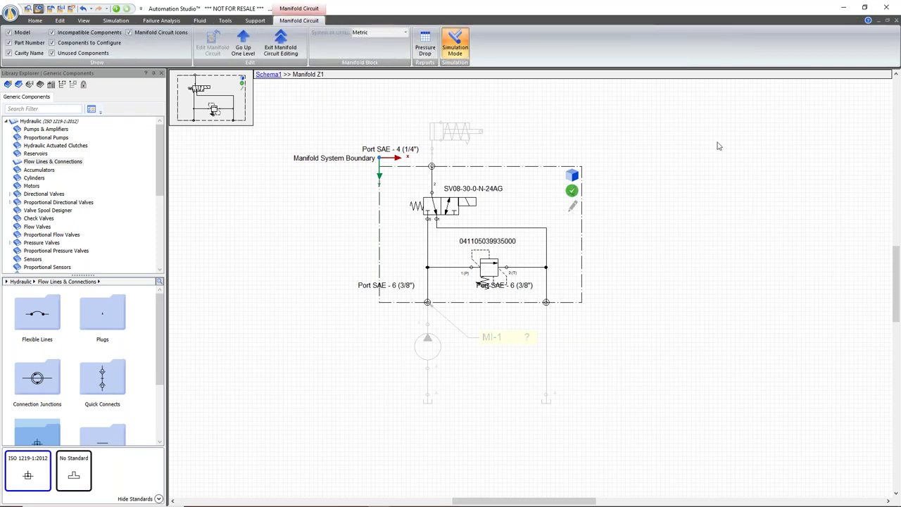
pyautogui.click(271, 74)
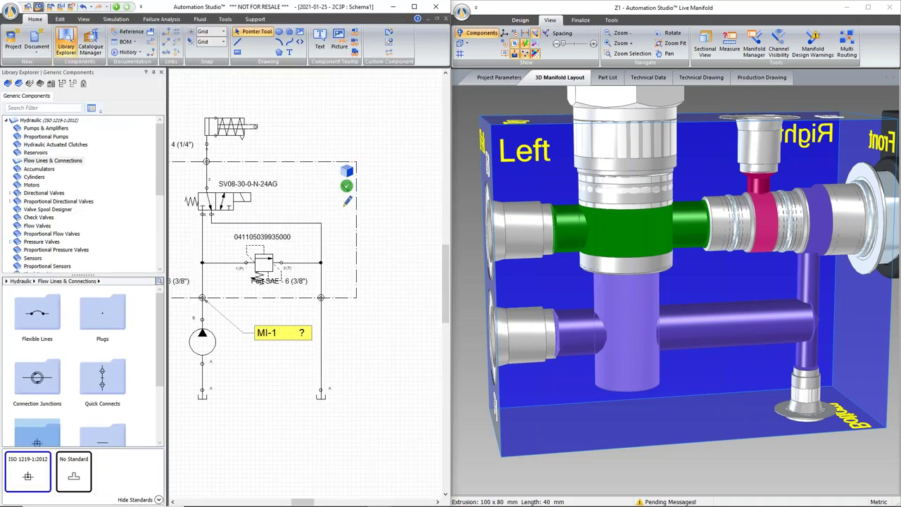
pyautogui.click(161, 71)
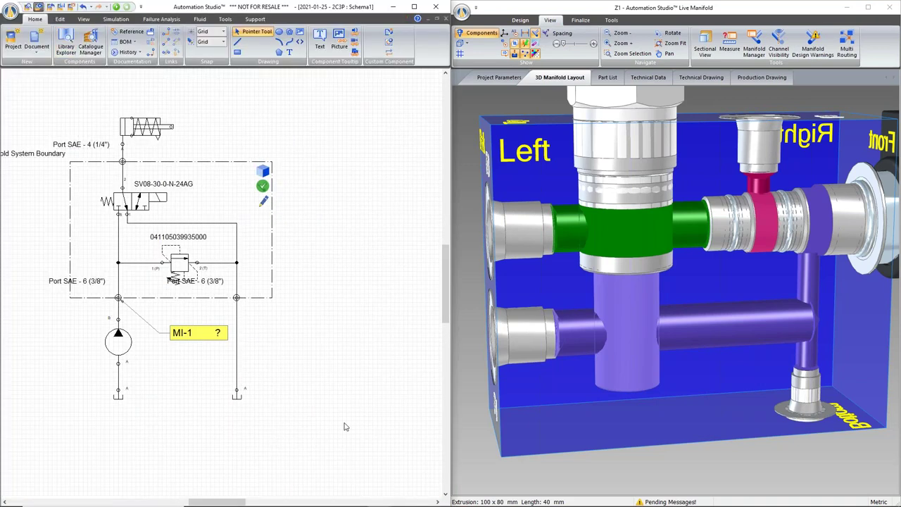
pyautogui.moveTo(239, 503); pyautogui.dragTo(233, 503)
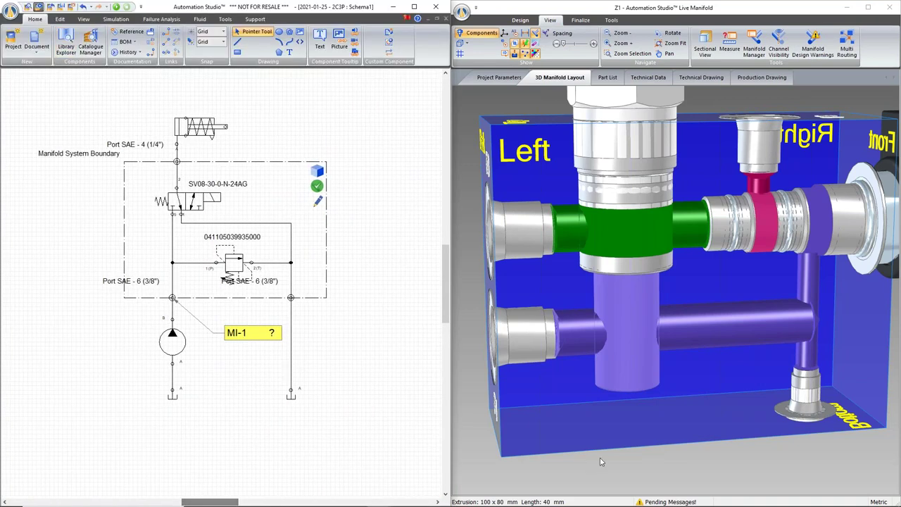
pyautogui.moveTo(233, 505)
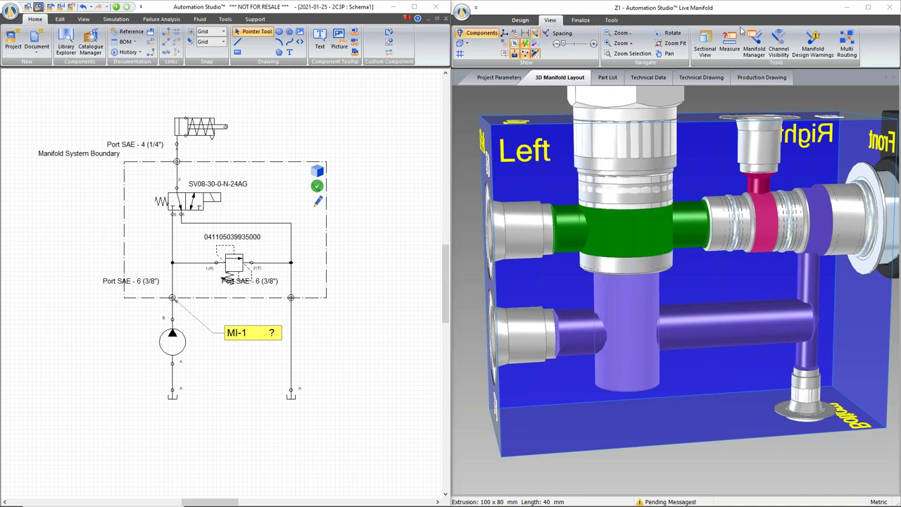
# Maximize the Live Manifold window and archive the current layout twice in the Manifold Layout Manager, rotating the block between the two.
pyautogui.moveTo(743, 10); pyautogui.dragTo(503, 39)
pyautogui.doubleClick(503, 38)
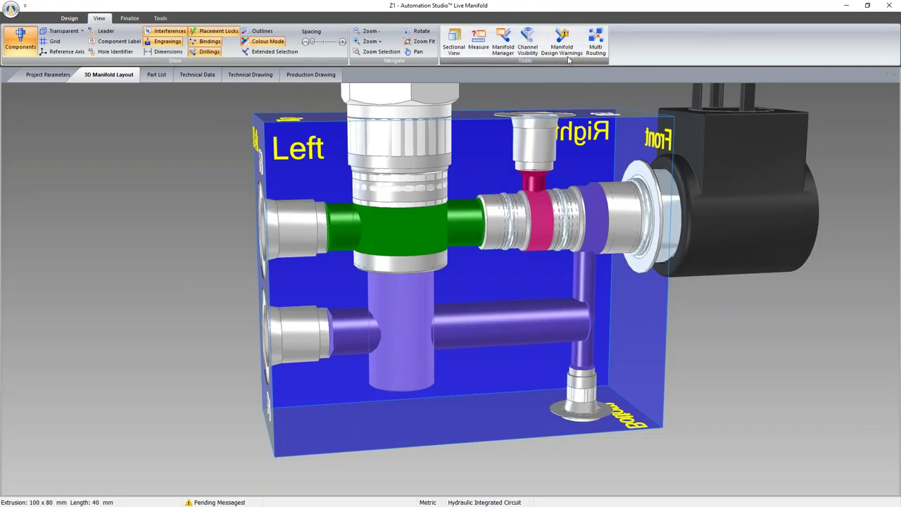
pyautogui.click(504, 43)
pyautogui.click(619, 239)
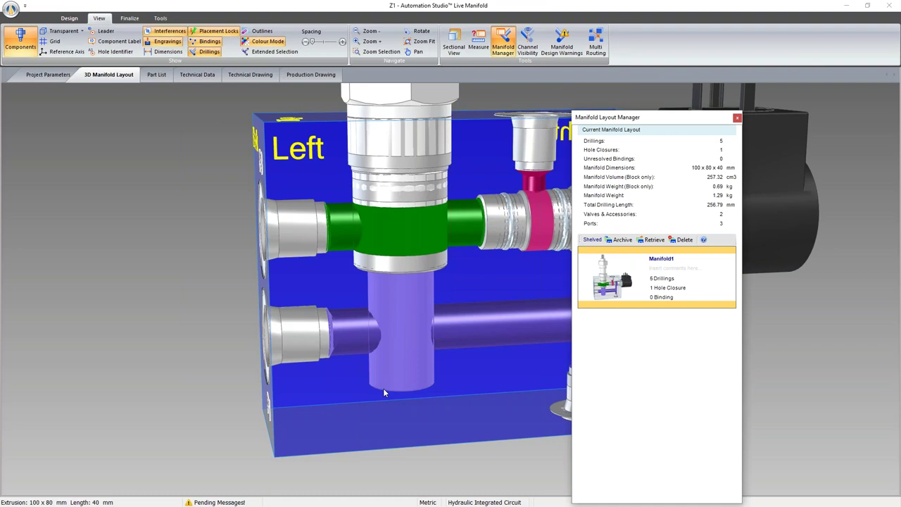
pyautogui.moveTo(383, 387); pyautogui.dragTo(437, 389)
pyautogui.click(620, 240)
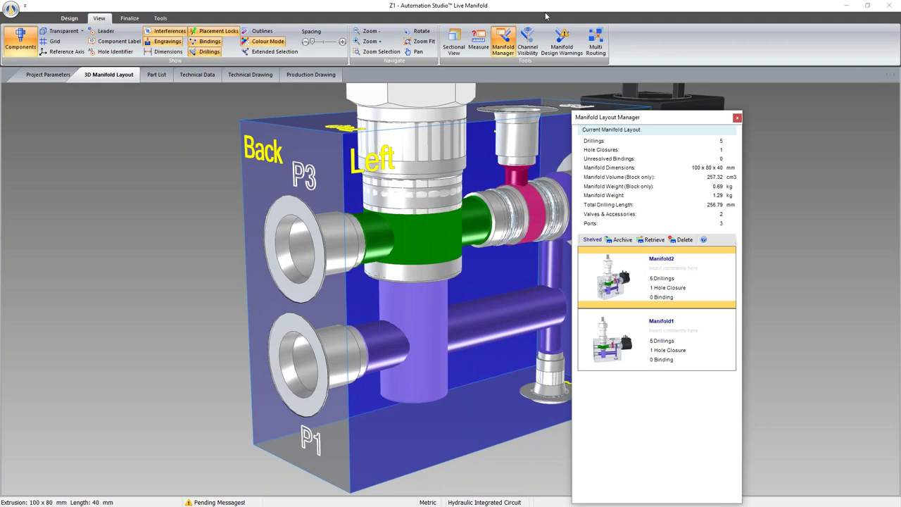
# Restore the Live Manifold window to a smaller size, move the Manifold Layout Manager aside, and minimize the window.
pyautogui.moveTo(499, 11); pyautogui.dragTo(445, 21)
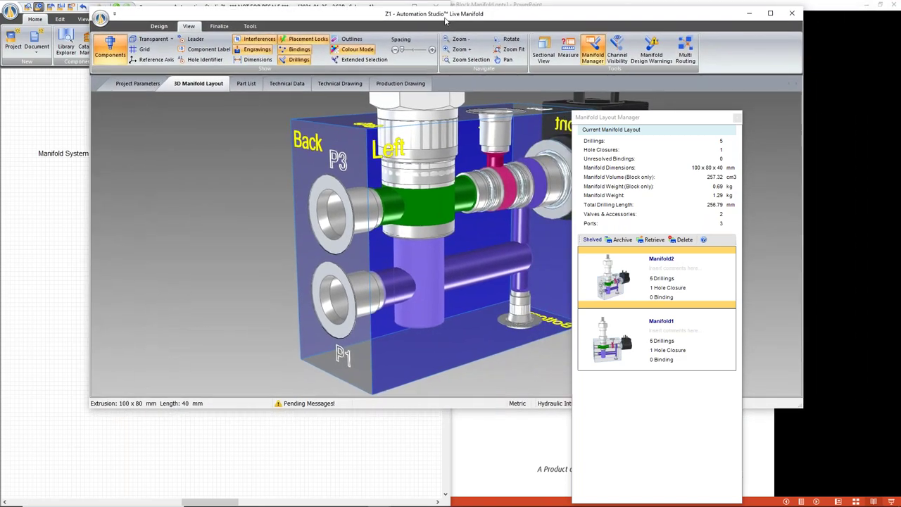
pyautogui.moveTo(652, 124); pyautogui.dragTo(756, 87)
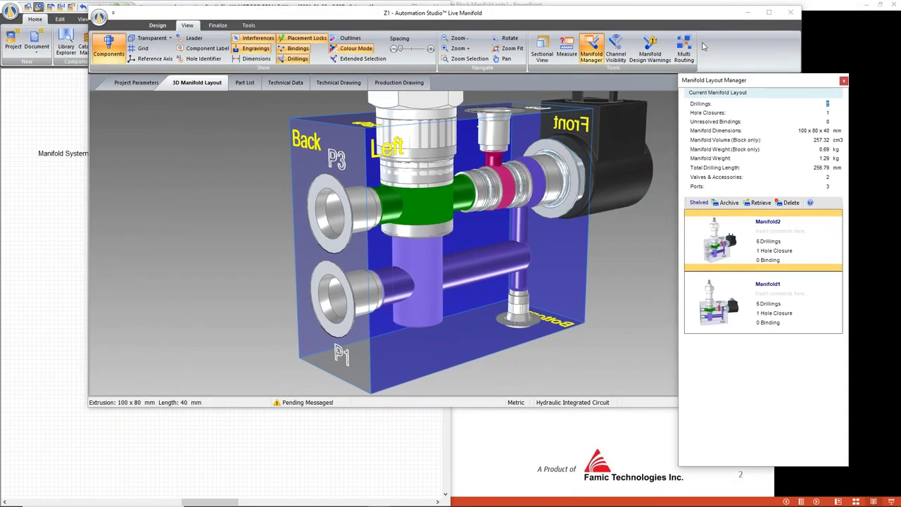
pyautogui.click(748, 12)
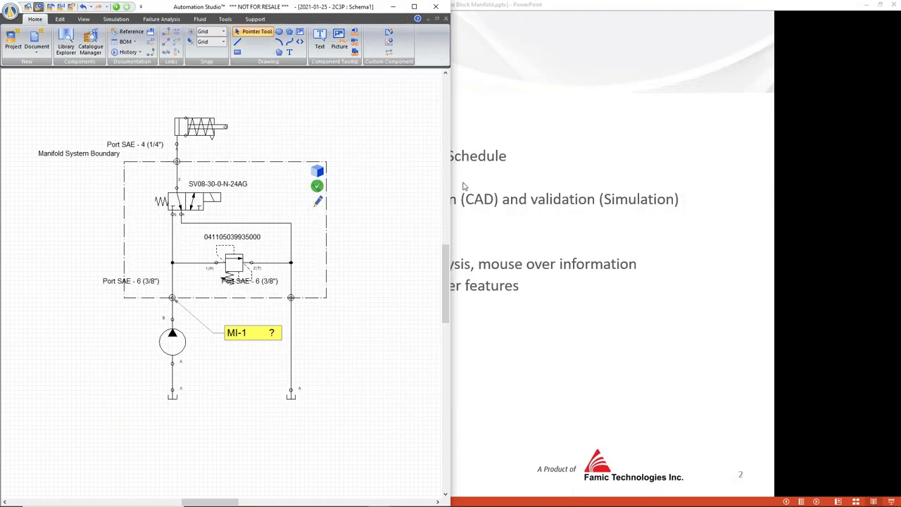
# Select the whole 2C3P circuit in the maximized schematic and duplicate it beside the original.
pyautogui.click(413, 6)
pyautogui.moveTo(266, 100); pyautogui.dragTo(625, 459)
pyautogui.keyDown('ctrl'); pyautogui.moveTo(426, 167); pyautogui.dragTo(693, 168); pyautogui.keyUp('ctrl')
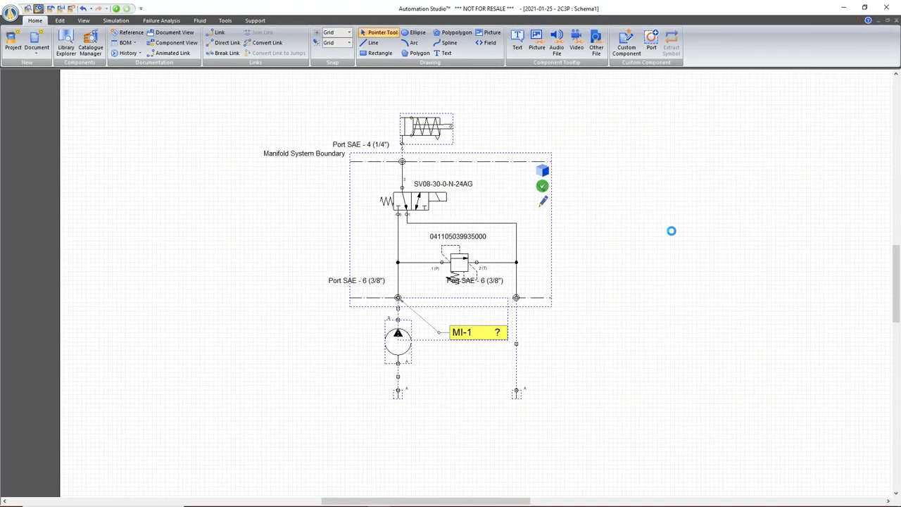
pyautogui.click(841, 342)
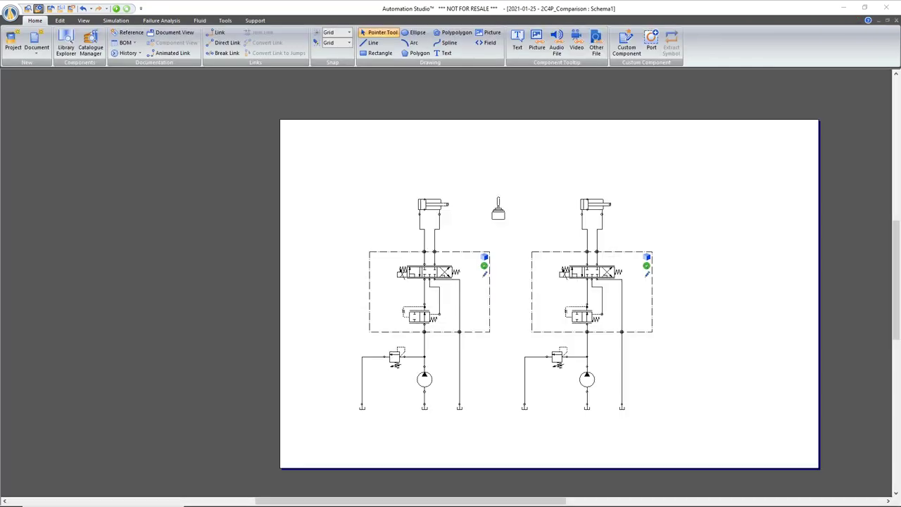
# Simulate both circuits, set aside the joystick control, tilt it to about X 3.30, and stop the simulation.
pyautogui.scroll(1, 614, 377)
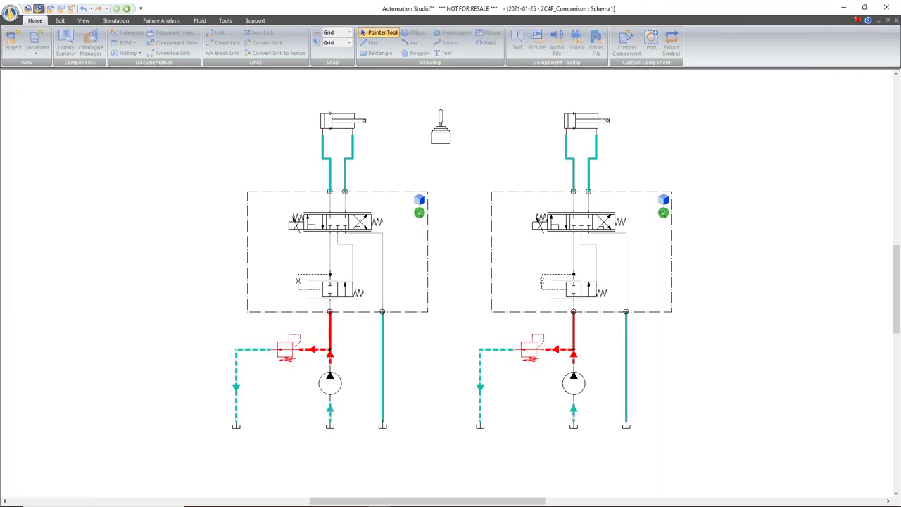
pyautogui.click(435, 118)
pyautogui.moveTo(379, 81); pyautogui.dragTo(146, 83)
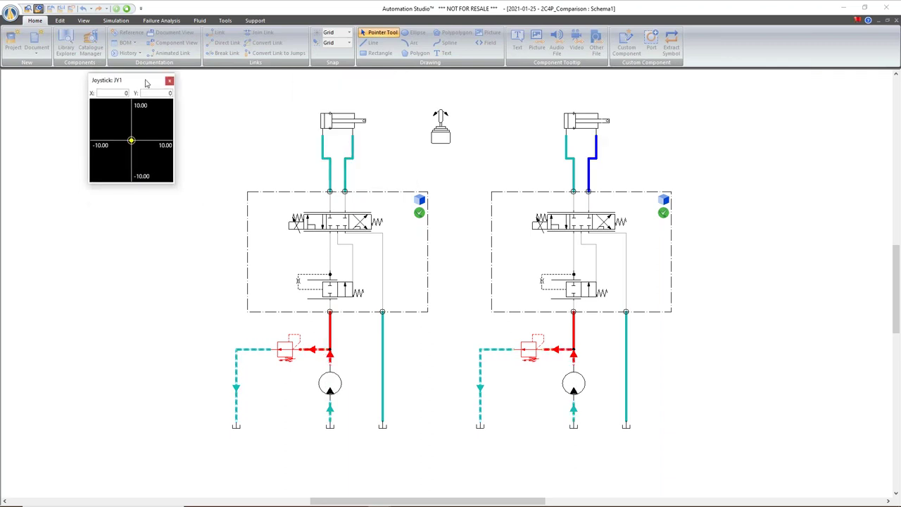
pyautogui.moveTo(131, 141); pyautogui.dragTo(145, 143)
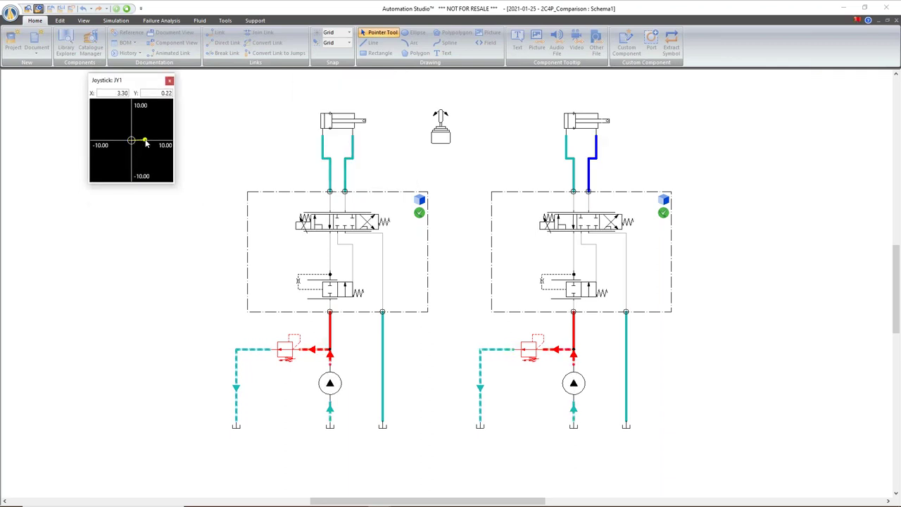
pyautogui.click(116, 9)
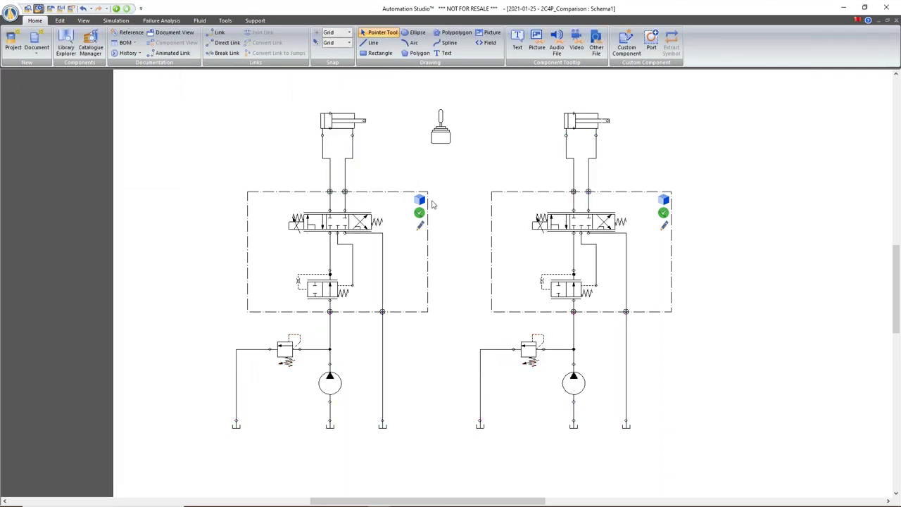
# Show the 3D manifolds of both circuits beside the schematic, stacking the Z1 Live Manifold window above the Z2 window.
pyautogui.click(419, 200)
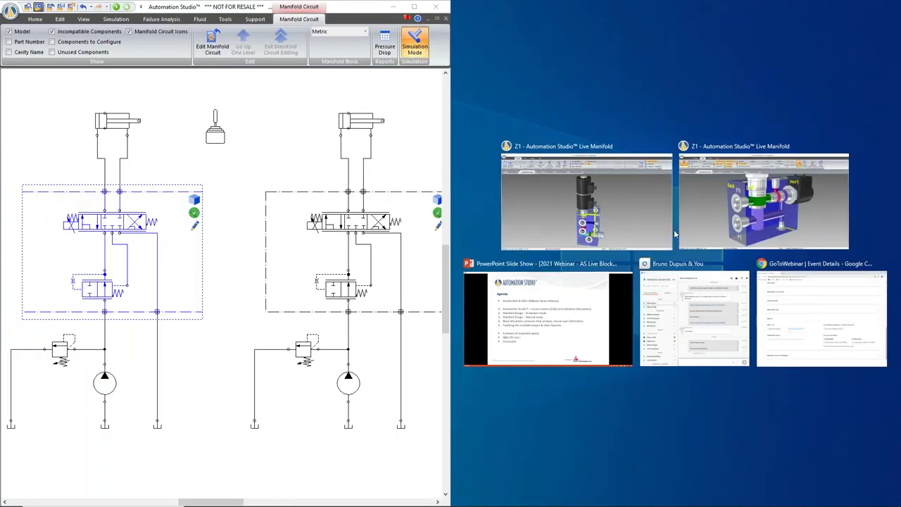
pyautogui.click(630, 211)
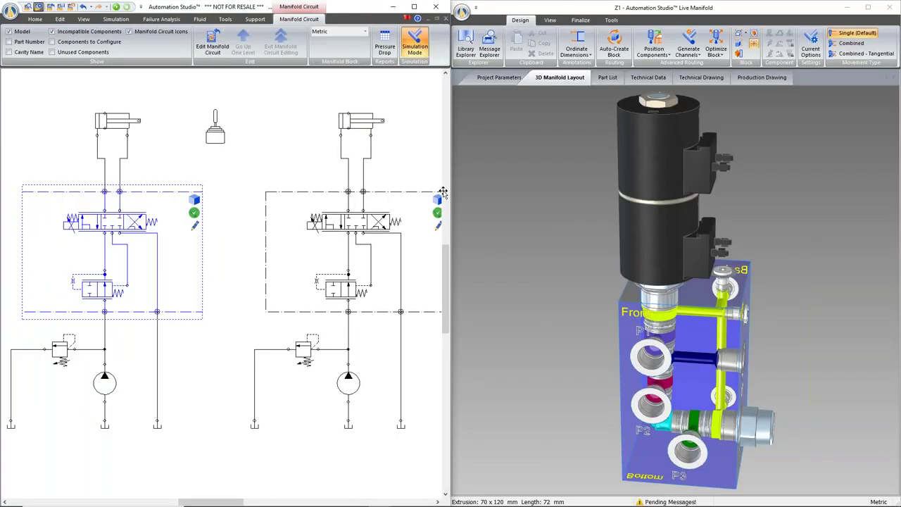
pyautogui.moveTo(622, 10); pyautogui.dragTo(899, 1)
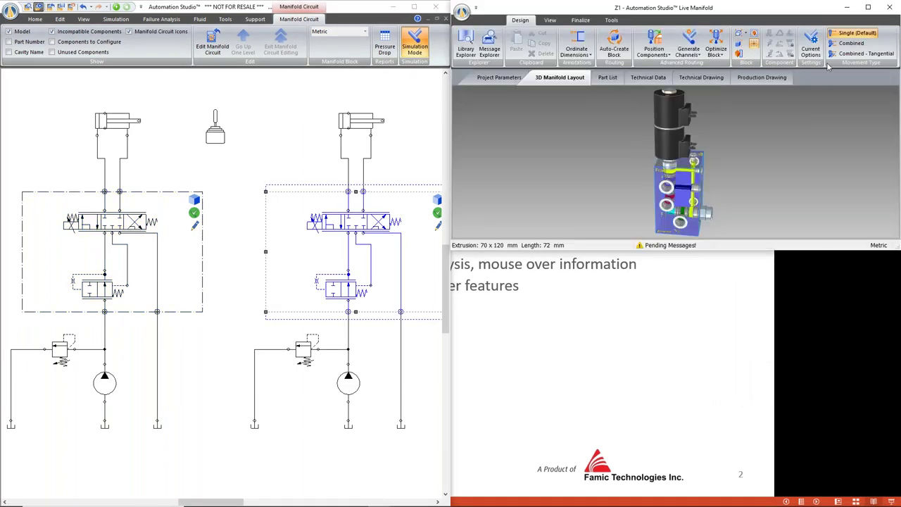
pyautogui.moveTo(380, 497)
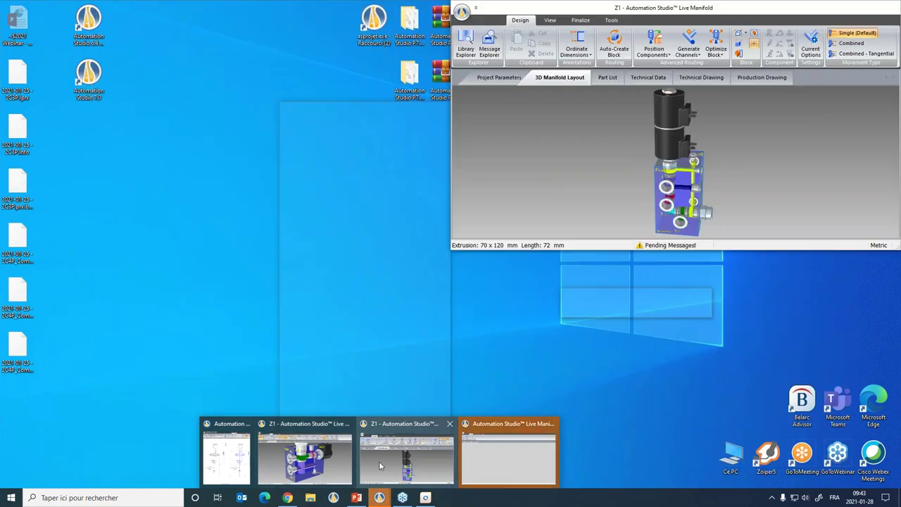
pyautogui.click(378, 461)
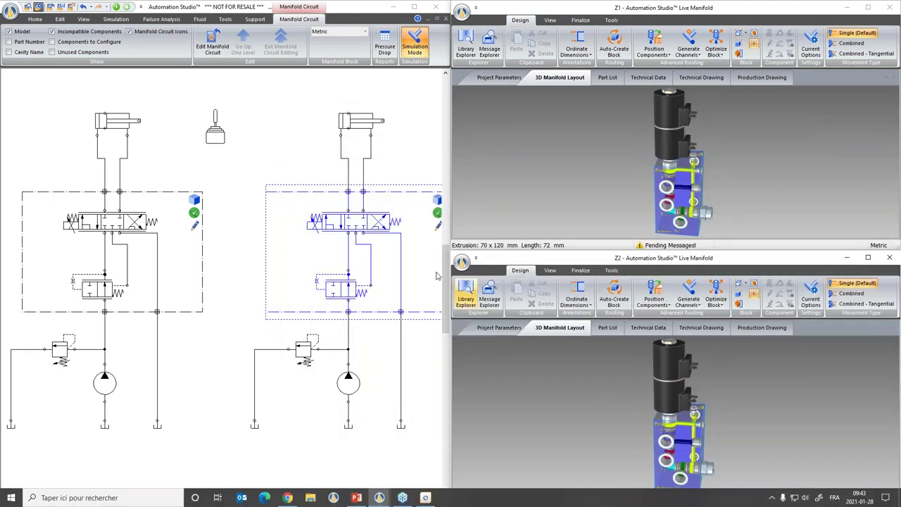
pyautogui.click(425, 236)
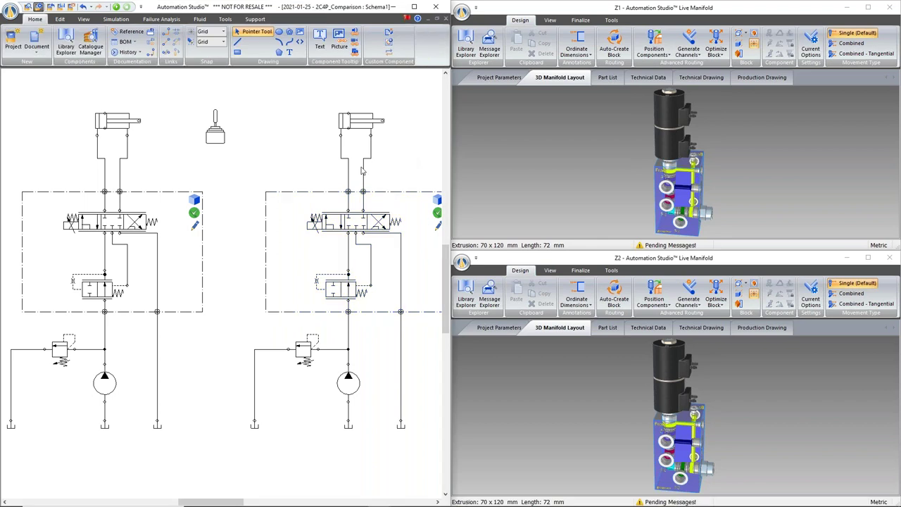
# Collapse the ribbons of both Live Manifold windows and orbit the Z2 block to a different viewing angle.
pyautogui.doubleClick(520, 270)
pyautogui.doubleClick(516, 23)
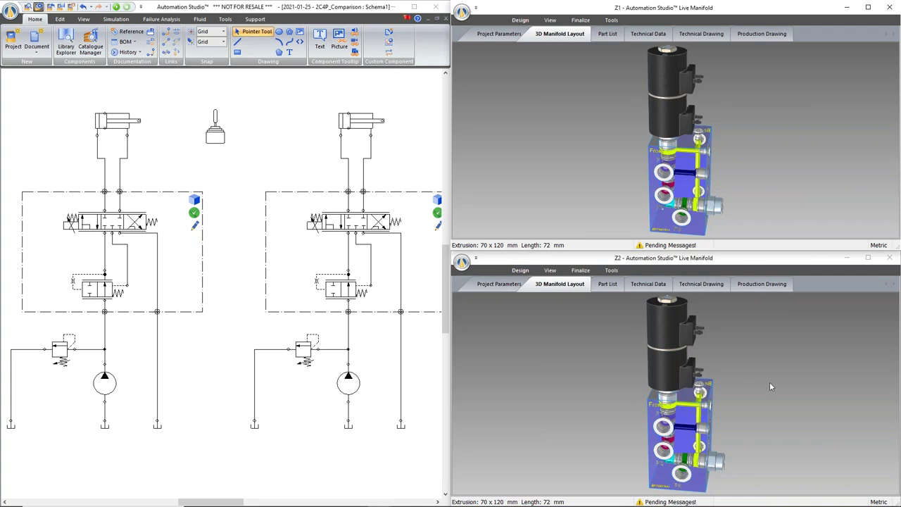
pyautogui.moveTo(775, 395); pyautogui.dragTo(726, 391, button='middle')
pyautogui.moveTo(719, 397)
pyautogui.mouseDown()
pyautogui.moveTo(780, 418)
pyautogui.moveTo(713, 400)
pyautogui.mouseUp()
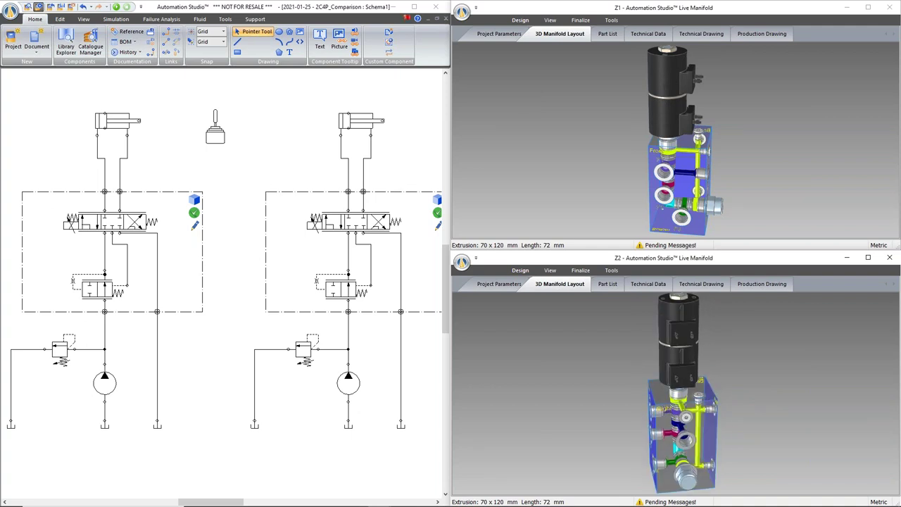
# Simulate both circuits with the joystick at X 10, compare the two cylinders and 3D blocks, and stop the simulation.
pyautogui.click(116, 7)
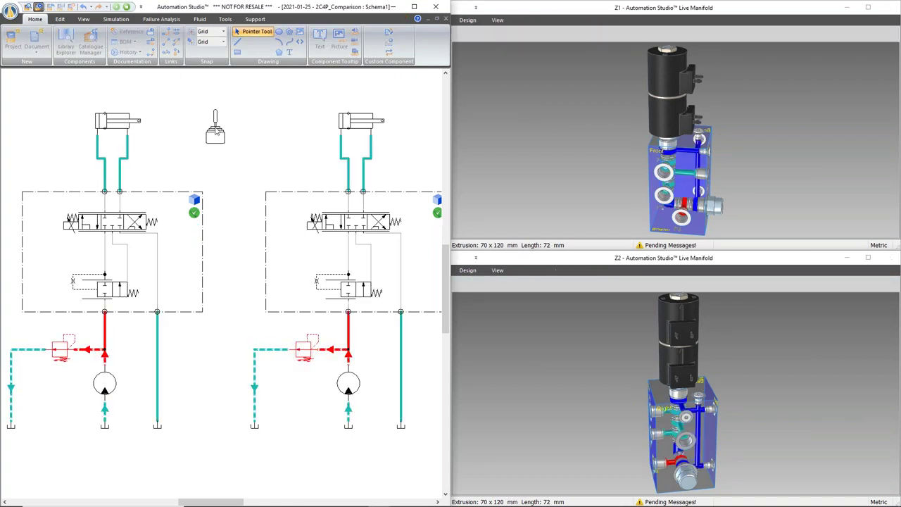
pyautogui.click(215, 131)
pyautogui.moveTo(127, 74); pyautogui.dragTo(241, 20)
pyautogui.moveTo(240, 82); pyautogui.dragTo(291, 85)
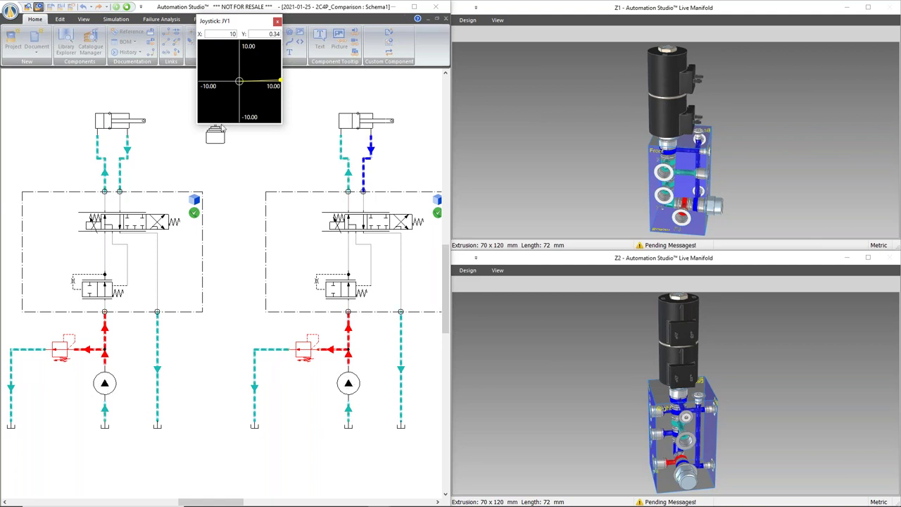
pyautogui.moveTo(232, 20); pyautogui.dragTo(254, 10)
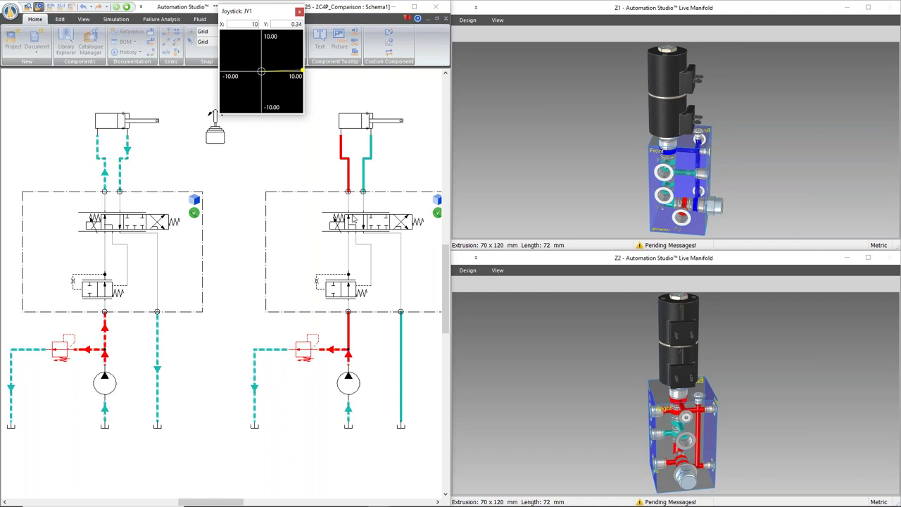
pyautogui.moveTo(405, 127)
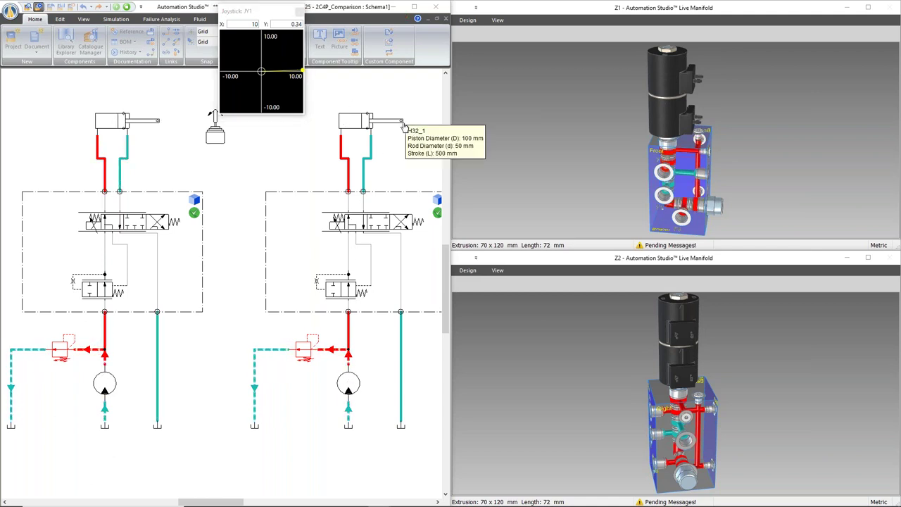
pyautogui.click(116, 6)
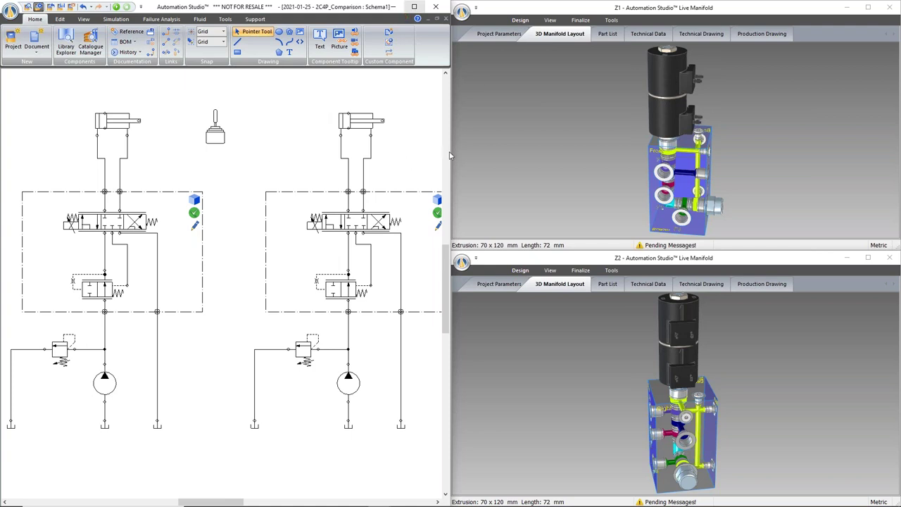
# Move the Z1 Live Manifold window out of its tiled position and close the 2C4P_Comparison project through the Project Explorer.
pyautogui.moveTo(563, 7); pyautogui.dragTo(596, 34)
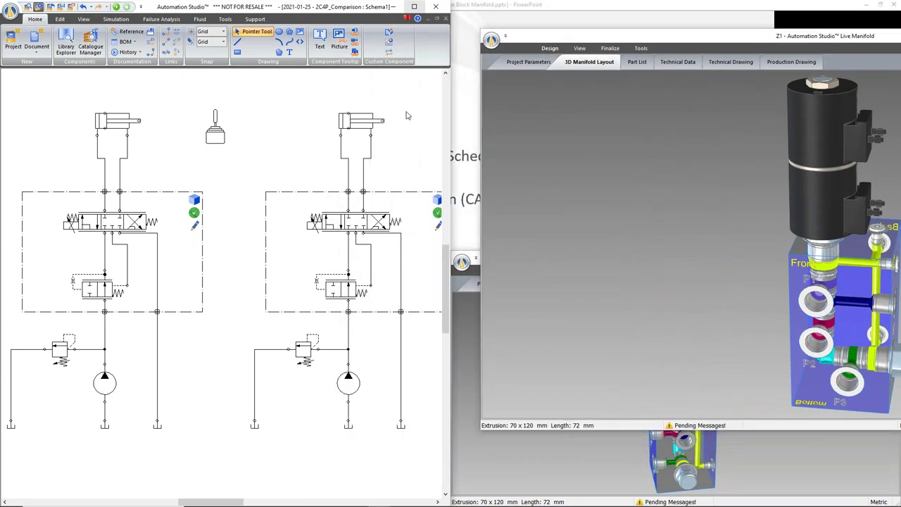
pyautogui.rightClick(416, 156)
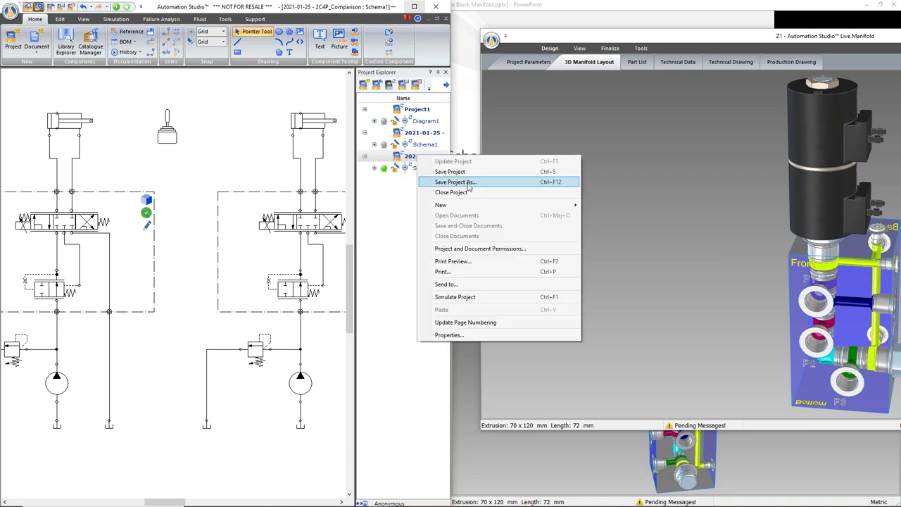
pyautogui.click(456, 192)
pyautogui.click(238, 277)
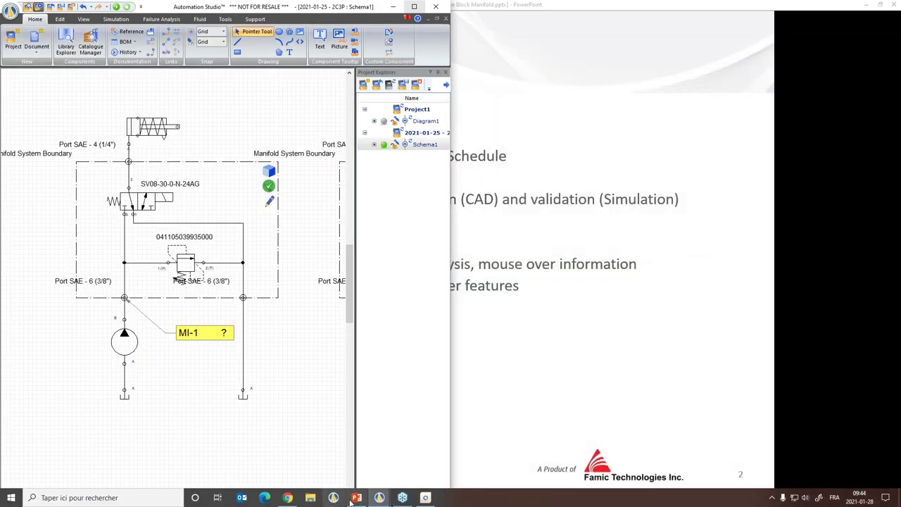
# Show the PowerPoint agenda slide, minimize the slide show, and dock the 2C3P project's Z1 Live Manifold window beside the schematic.
pyautogui.click(347, 499)
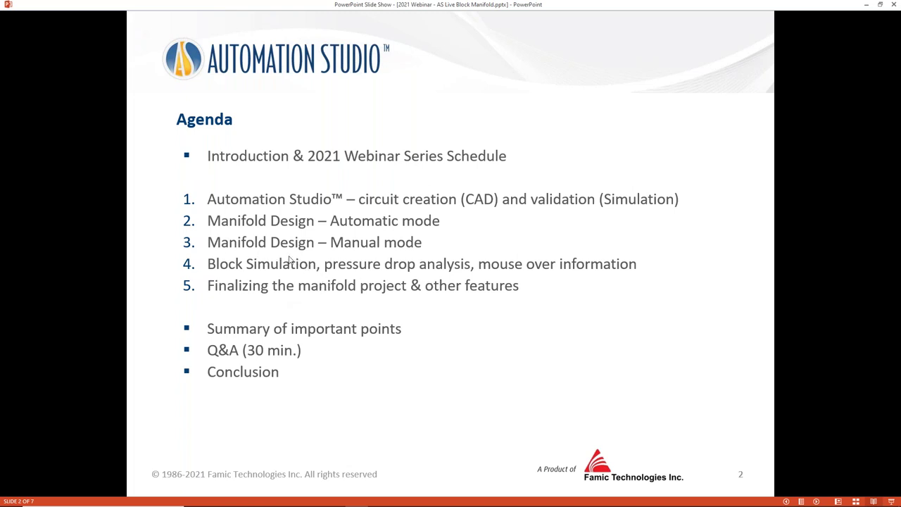
pyautogui.click(865, 4)
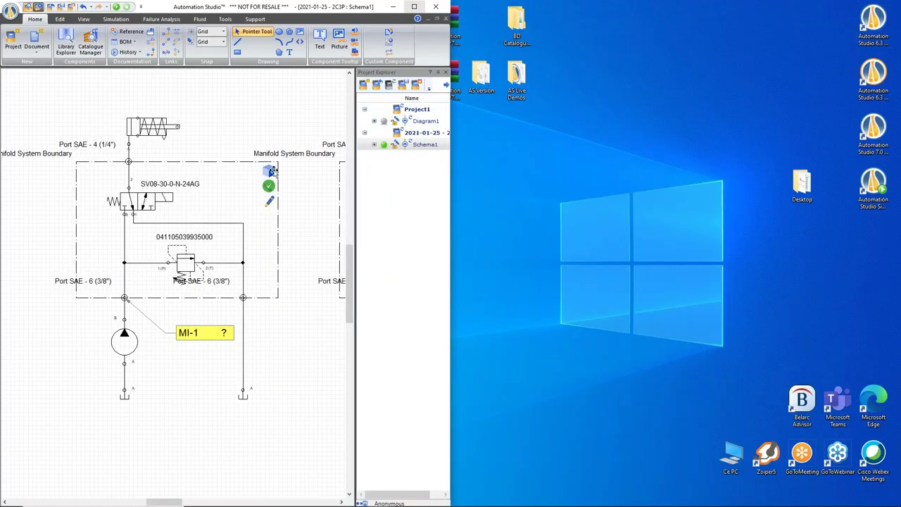
pyautogui.moveTo(379, 500)
pyautogui.click(404, 450)
pyautogui.moveTo(542, 13); pyautogui.dragTo(865, 109)
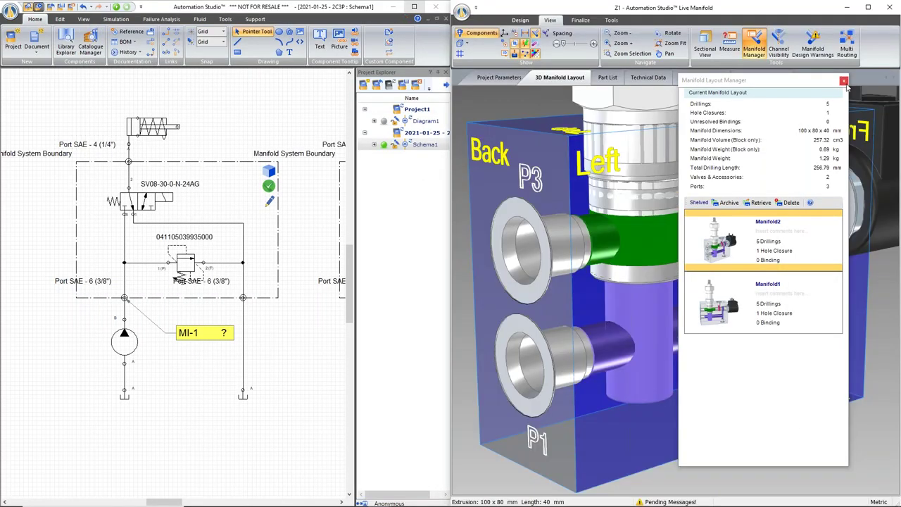
# Close the Manifold Layout Manager and reframe the 3D view to fit the manifold block and its ports.
pyautogui.click(843, 80)
pyautogui.scroll(-3, 867, 344)
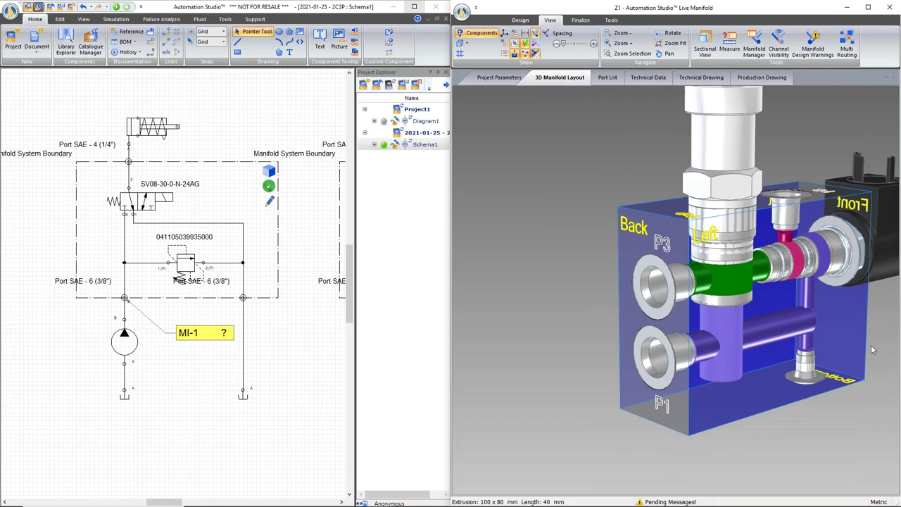
pyautogui.moveTo(884, 337); pyautogui.dragTo(827, 383, button='middle')
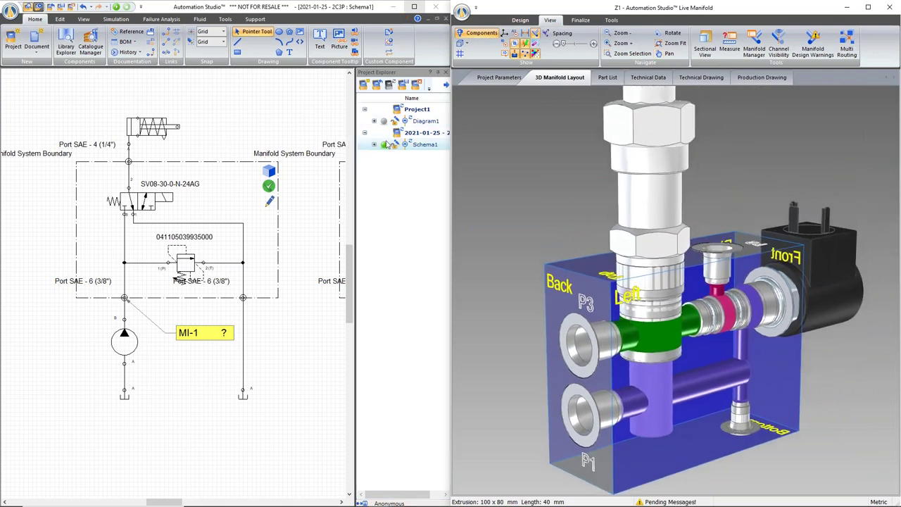
# Select the whole duplicate circuit beside the original in the 2C3P schematic and delete it.
pyautogui.click(276, 128)
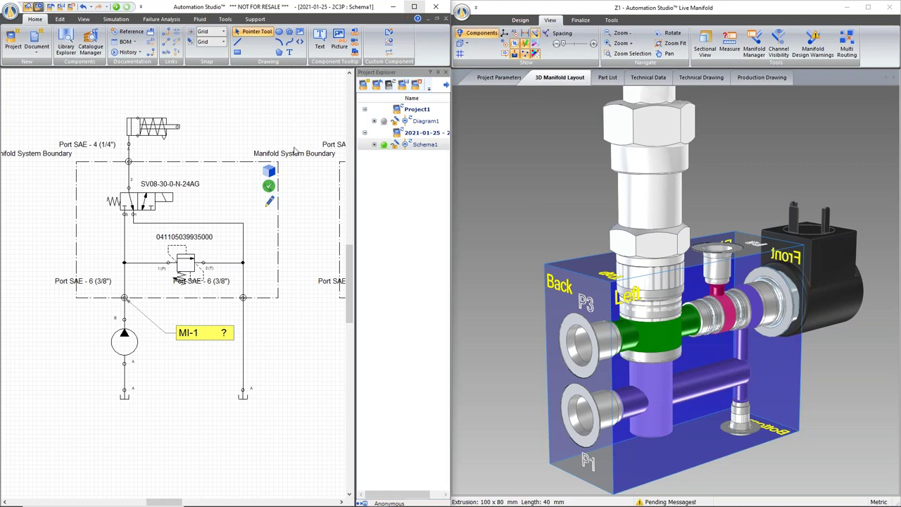
pyautogui.scroll(-1, 295, 151)
pyautogui.scroll(1, 306, 172)
pyautogui.keyDown('ctrl'); pyautogui.scroll(-3, 341, 168); pyautogui.keyUp('ctrl')
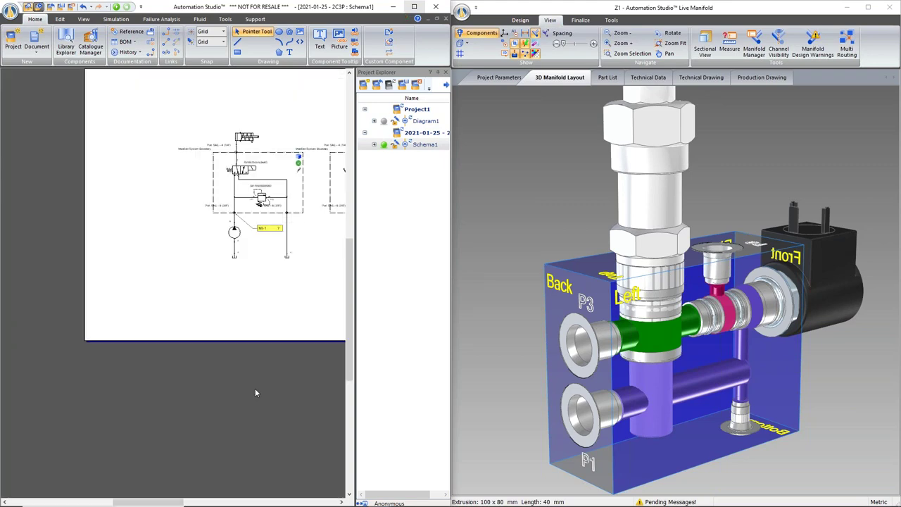
pyautogui.moveTo(156, 501); pyautogui.dragTo(184, 501)
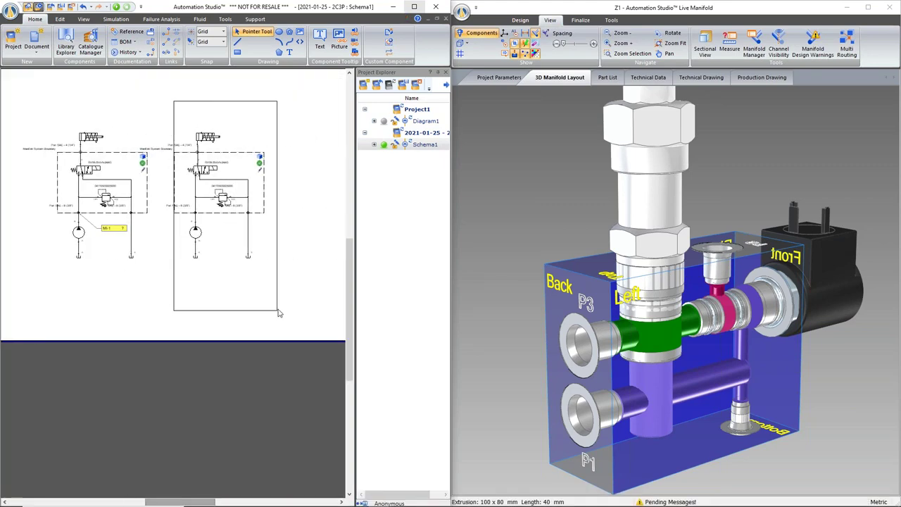
pyautogui.click(202, 253)
pyautogui.moveTo(159, 114); pyautogui.dragTo(292, 291)
pyautogui.press('Delete')
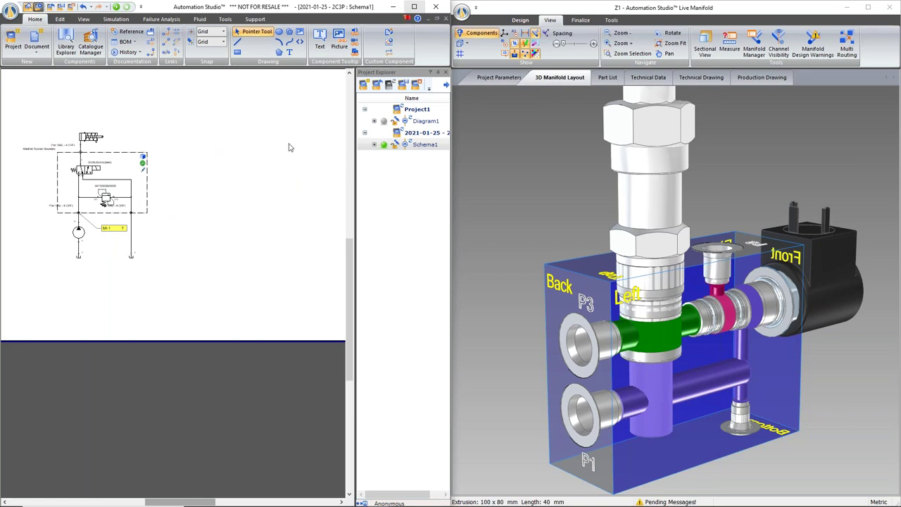
# Close the Project Explorer and enlarge and center the remaining manifold circuit in the schematic.
pyautogui.click(445, 74)
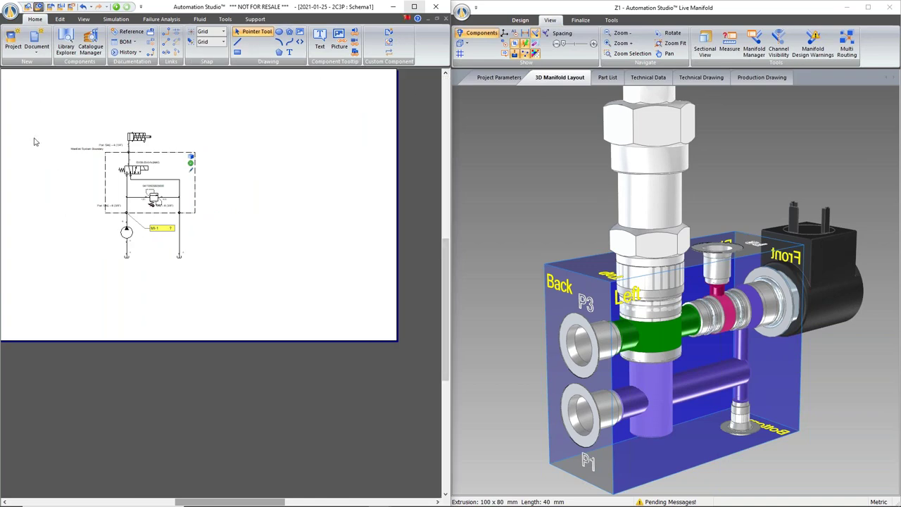
pyautogui.scroll(3, 34, 140)
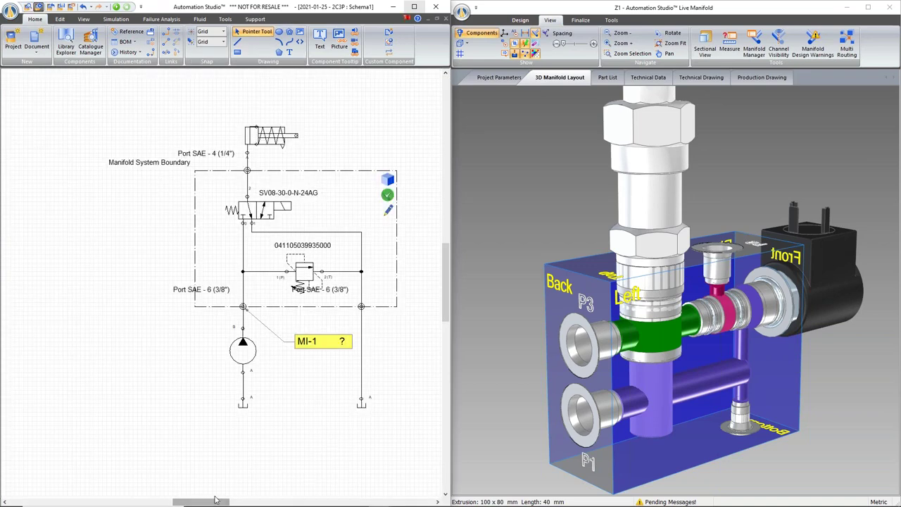
pyautogui.moveTo(209, 502)
pyautogui.mouseDown()
pyautogui.moveTo(227, 503)
pyautogui.moveTo(210, 503)
pyautogui.moveTo(217, 503)
pyautogui.mouseUp()
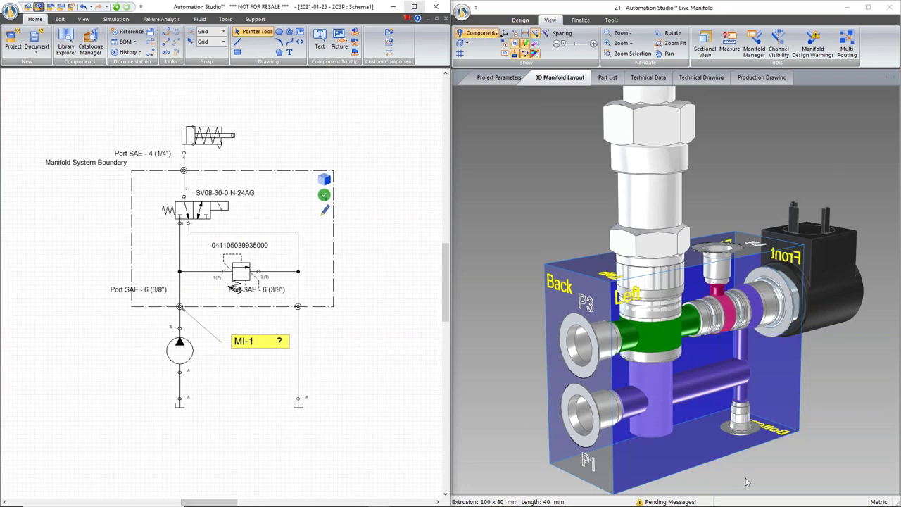
# Open the manifold's Technical Drawing, maximize the Live Manifold window, and show the library of drawing elements.
pyautogui.click(701, 77)
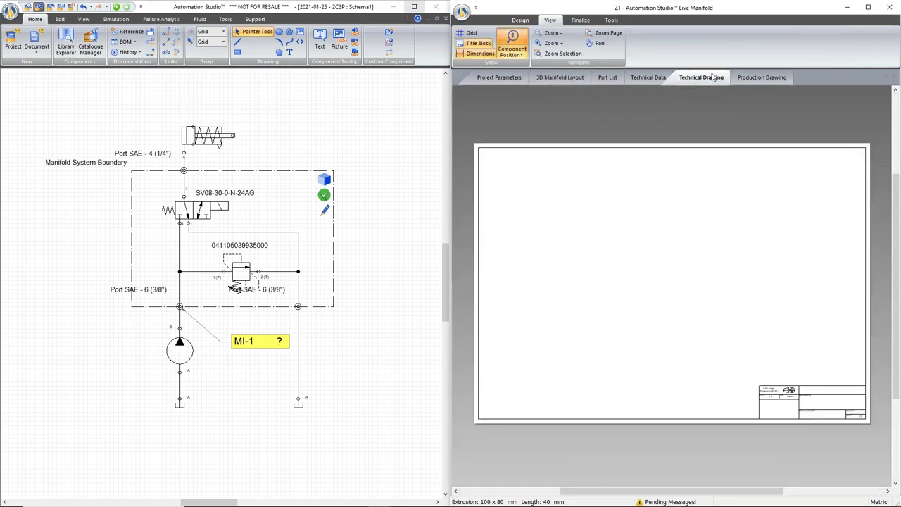
pyautogui.click(867, 7)
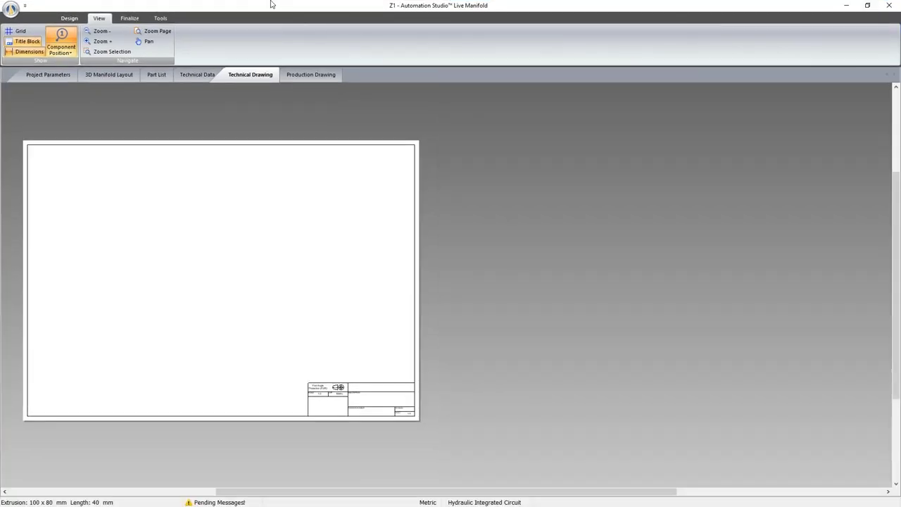
pyautogui.click(65, 19)
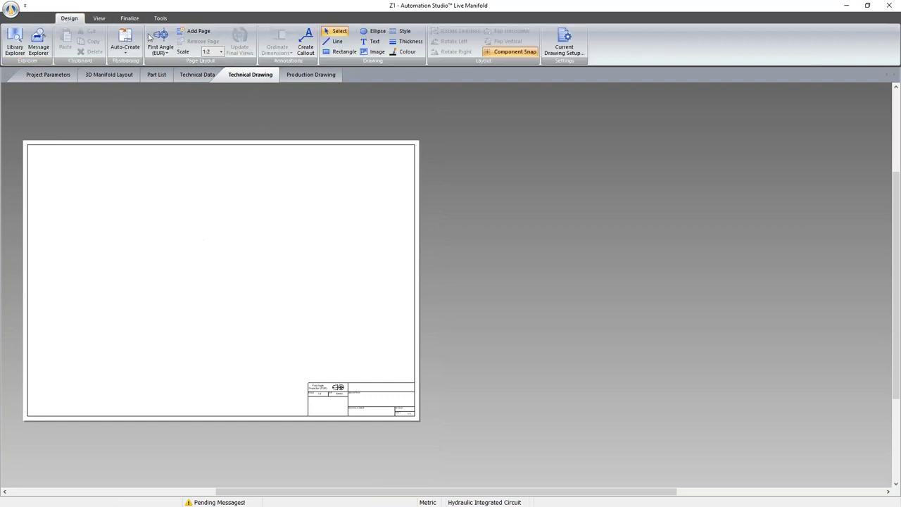
pyautogui.click(15, 40)
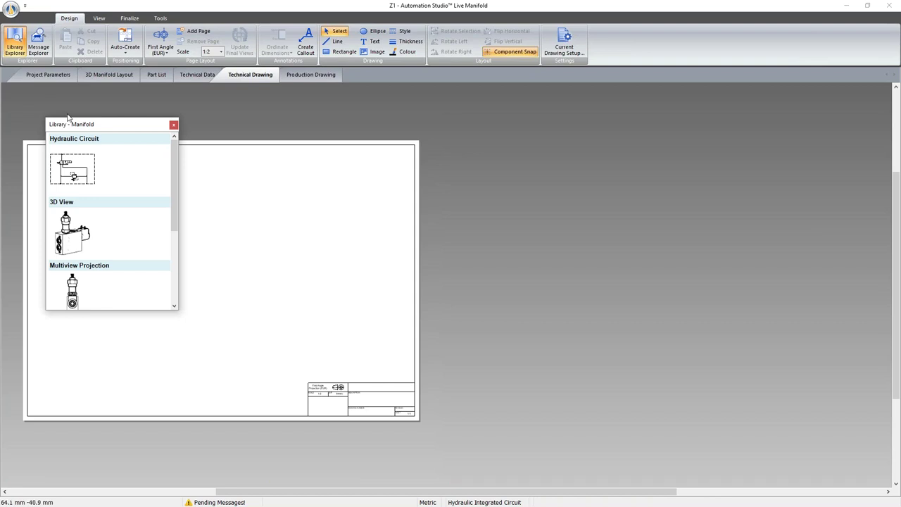
# Place a multiview projection near the sheet's upper middle and the technical data table near its lower edge.
pyautogui.moveTo(169, 222); pyautogui.dragTo(171, 270)
pyautogui.moveTo(72, 181); pyautogui.dragTo(259, 190)
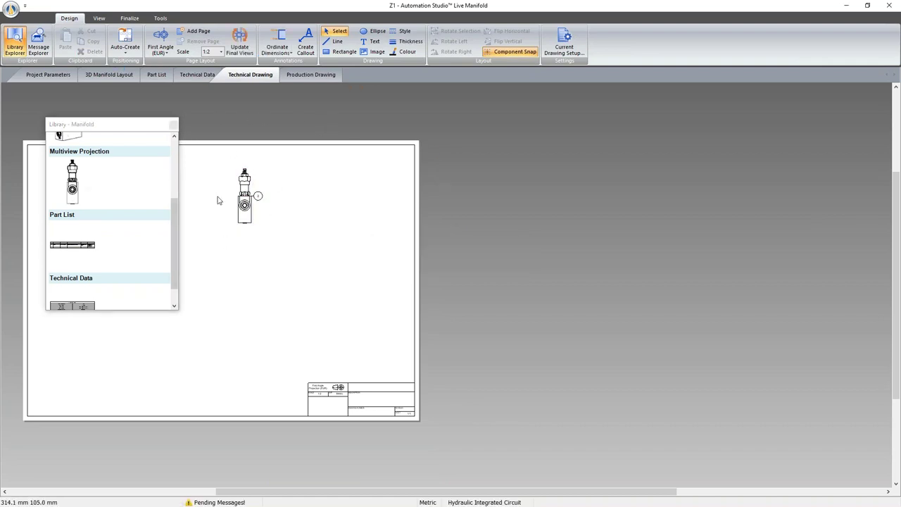
pyautogui.scroll(-1, 161, 271)
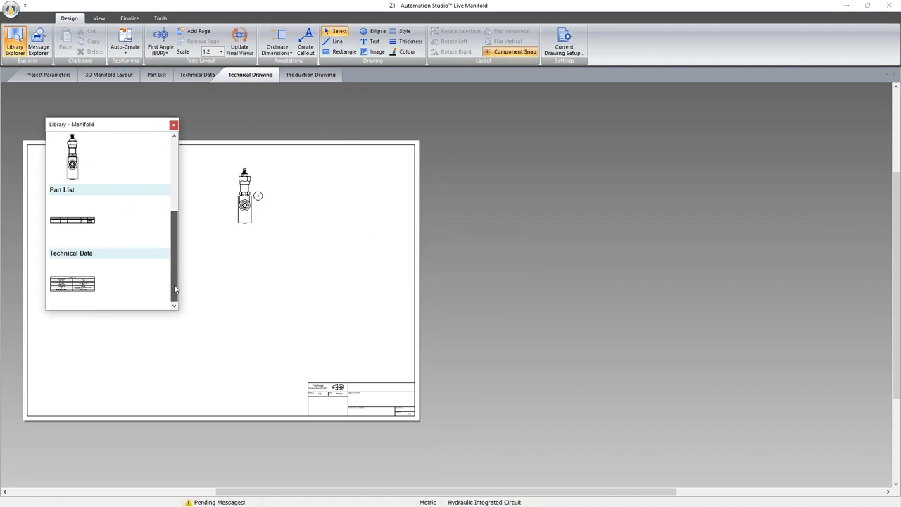
pyautogui.moveTo(72, 282); pyautogui.dragTo(203, 382)
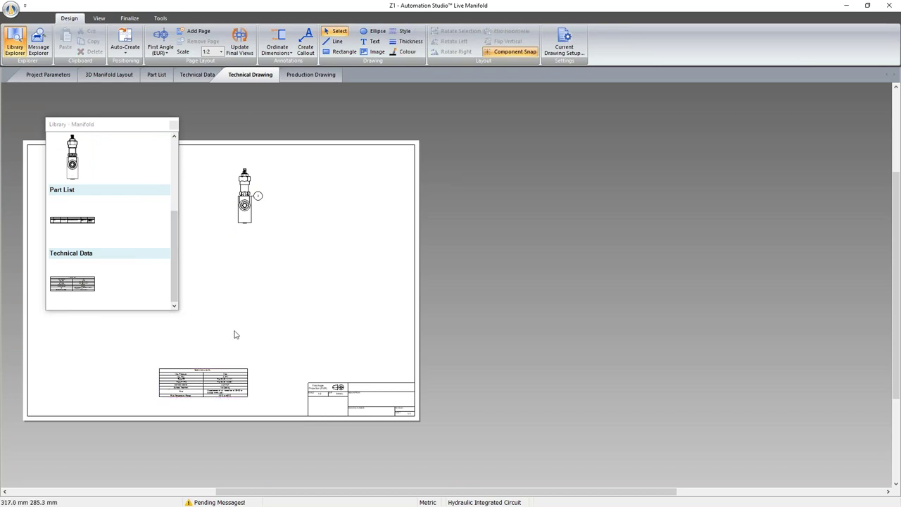
# Undo both library placements on the sheet and close the manifold library.
pyautogui.hotkey('ctrl', 'z')
pyautogui.hotkey('ctrl', 'z')
pyautogui.moveTo(146, 133); pyautogui.dragTo(656, 199)
pyautogui.rightClick(177, 230)
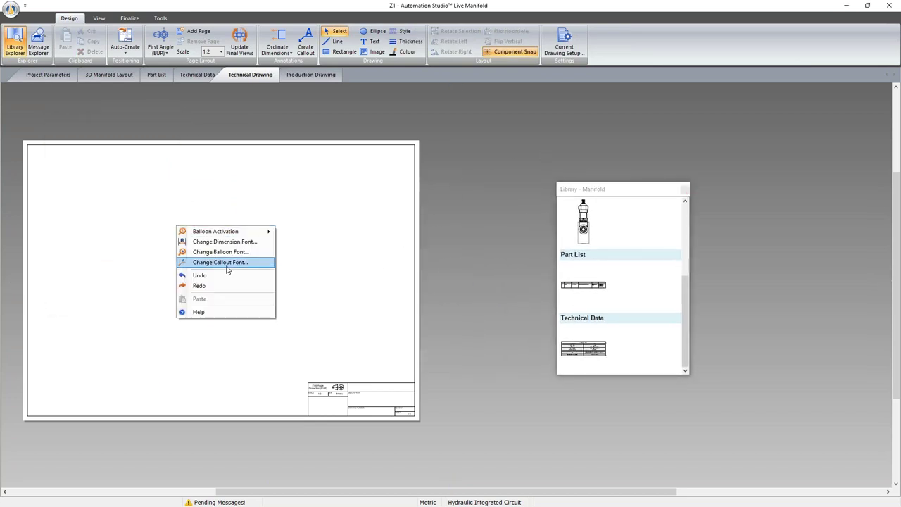
pyautogui.scroll(1, 61, 176)
pyautogui.click(398, 363)
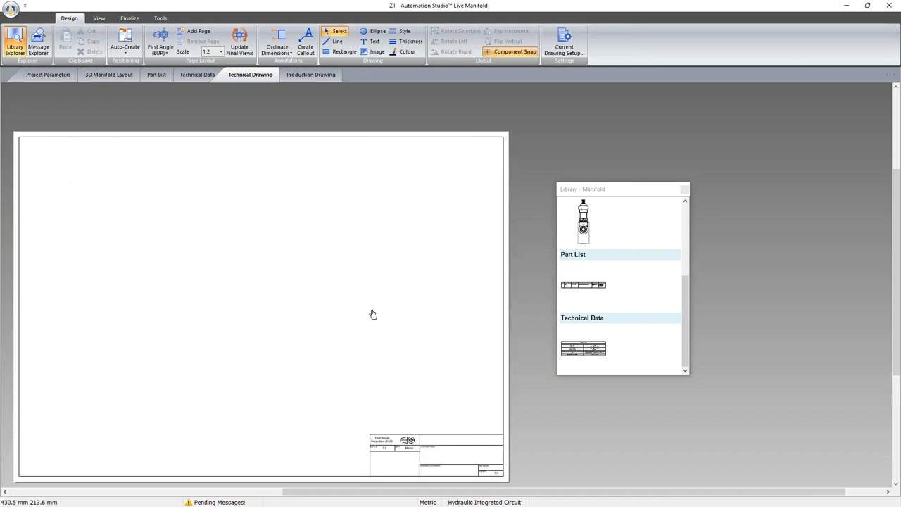
pyautogui.click(684, 190)
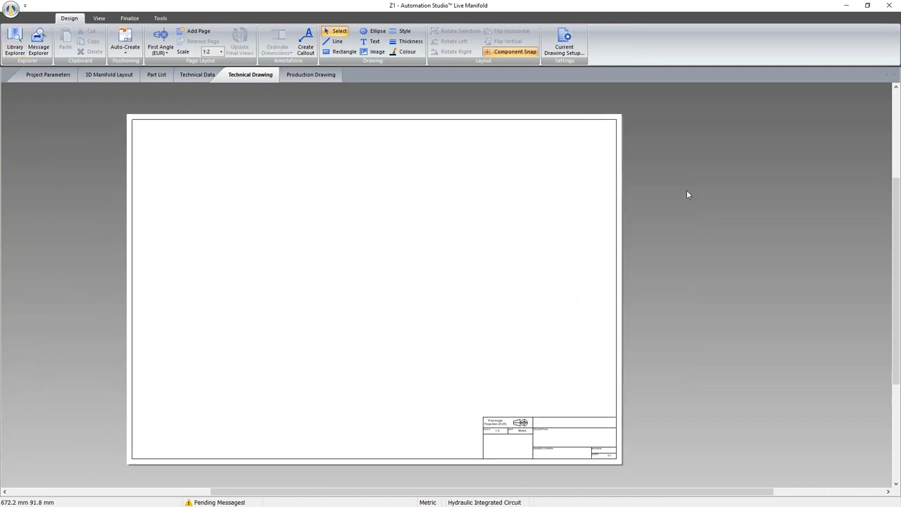
# Review and apply the auto-positioning options in the drawing setup, and auto-create the complete technical drawing.
pyautogui.click(561, 49)
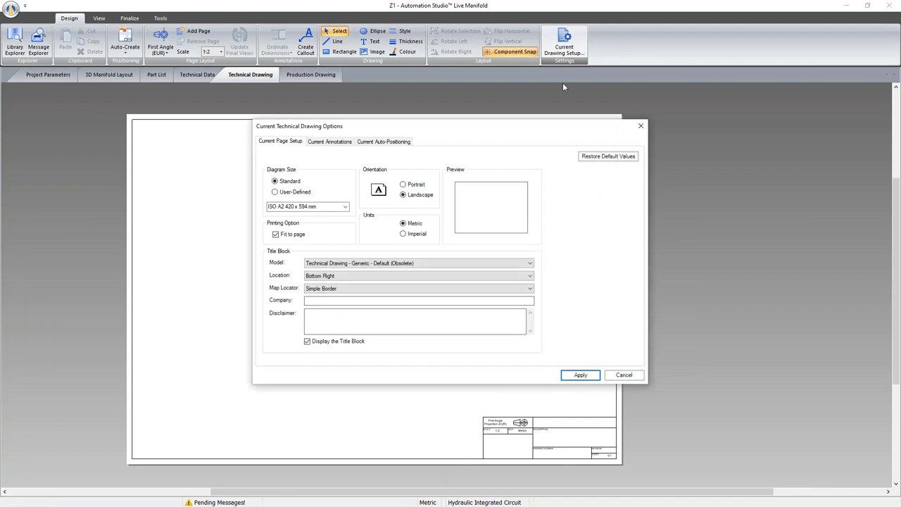
pyautogui.click(383, 142)
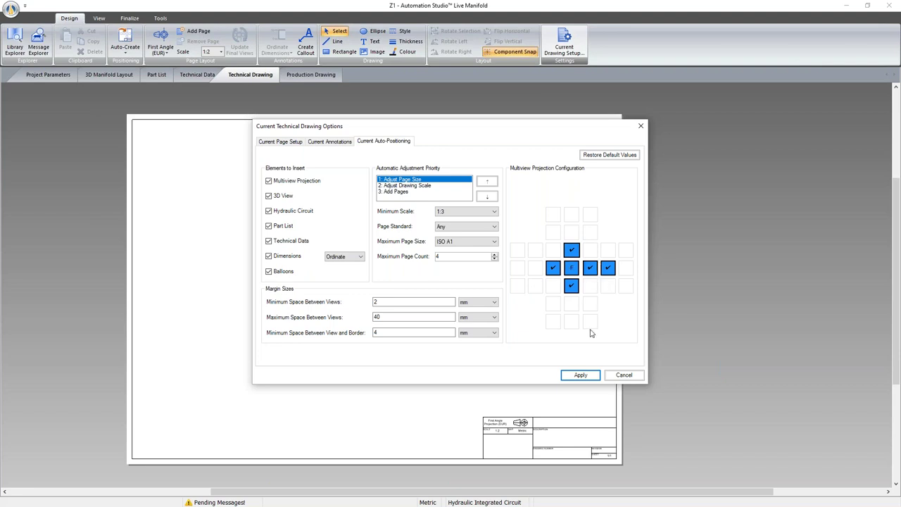
pyautogui.click(581, 375)
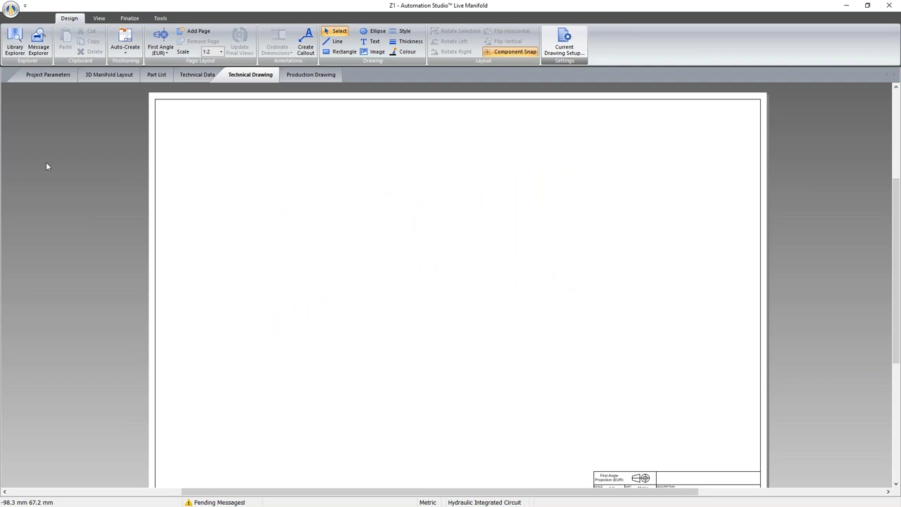
pyautogui.click(126, 39)
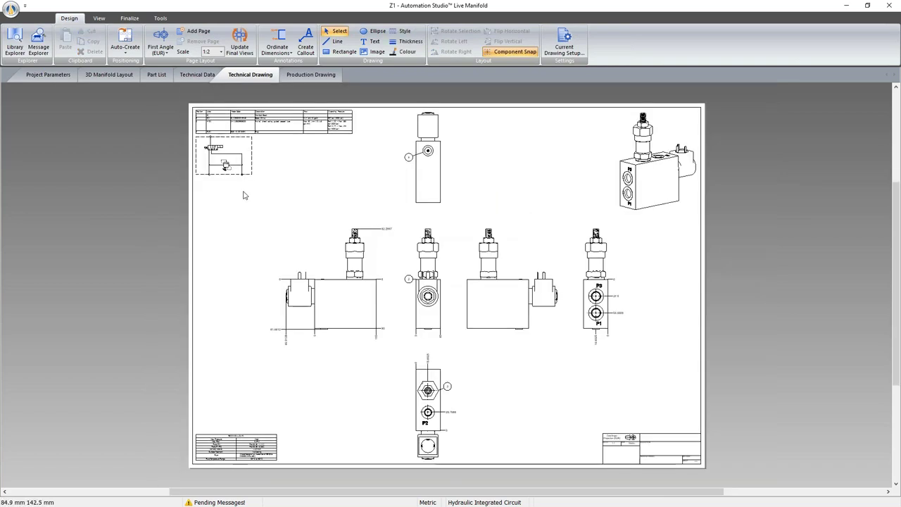
# Enlarge the hydraulic circuit schematic on the sheet and place it just below the part list.
pyautogui.click(498, 324)
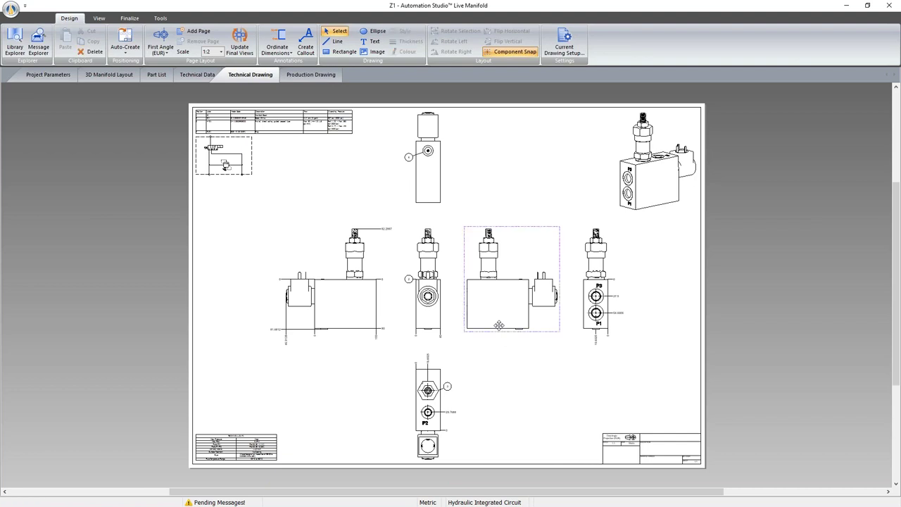
pyautogui.click(328, 182)
pyautogui.click(245, 164)
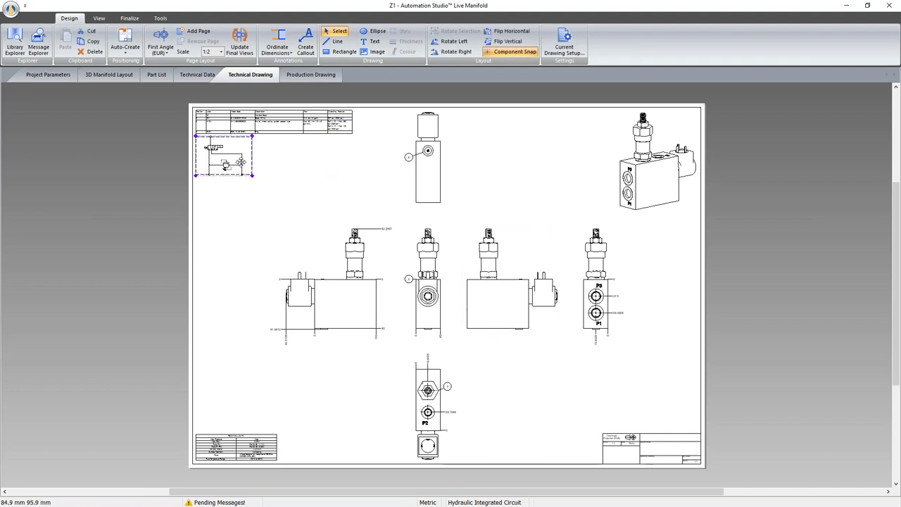
pyautogui.moveTo(251, 175); pyautogui.dragTo(285, 191)
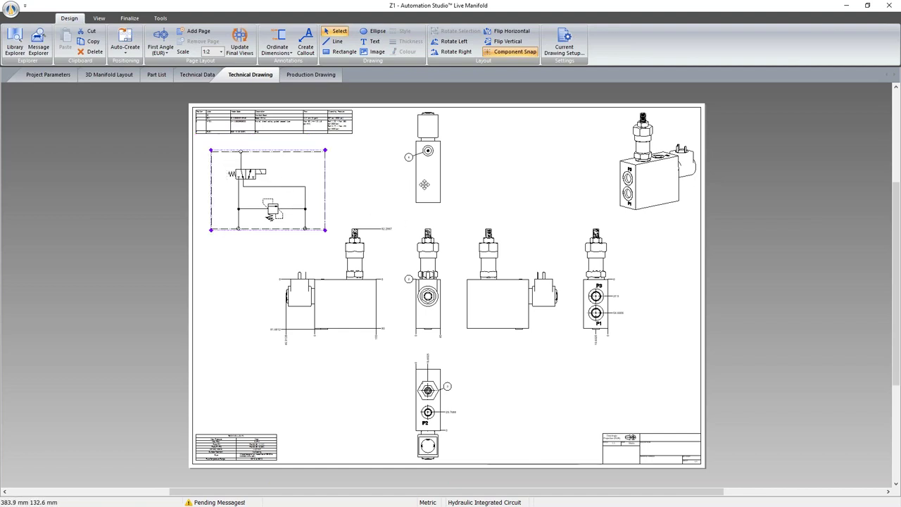
# Delete the uppermost projection view and shift the remaining group of projection views slightly up and to the right.
pyautogui.moveTo(441, 160); pyautogui.dragTo(441, 180)
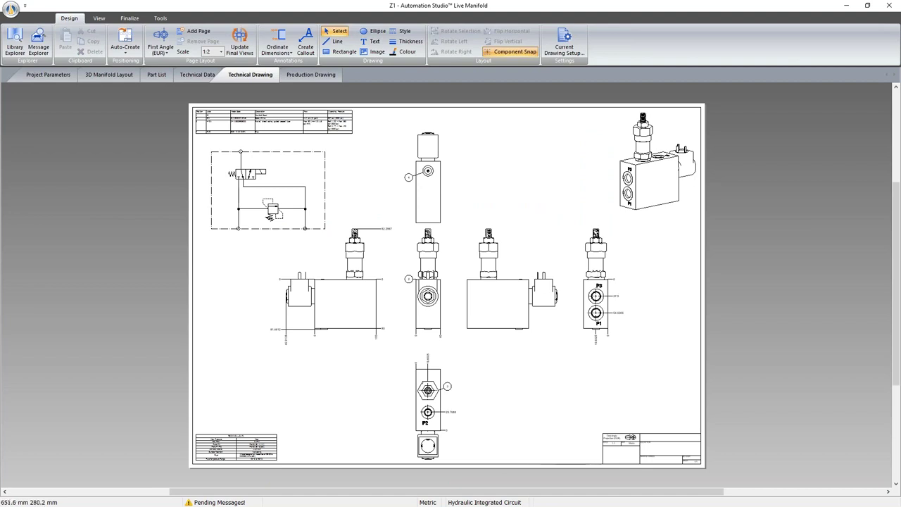
pyautogui.click(436, 212)
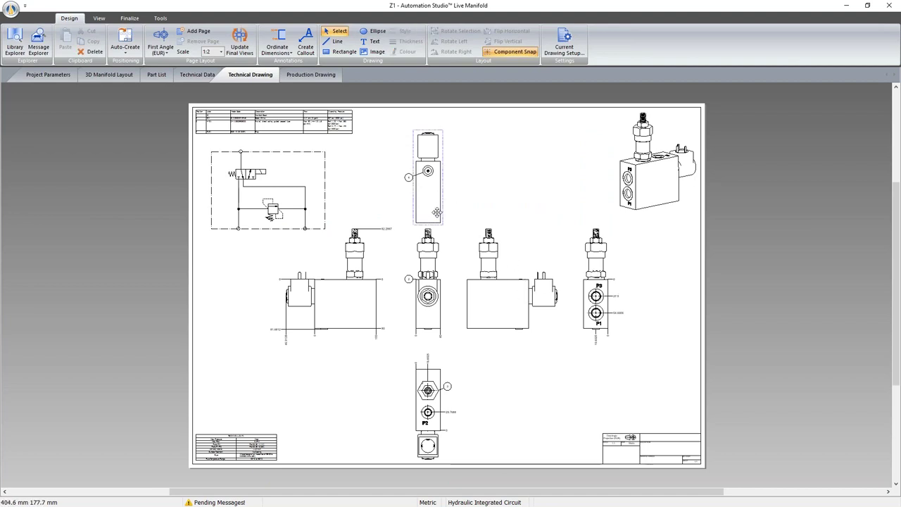
pyautogui.press('Delete')
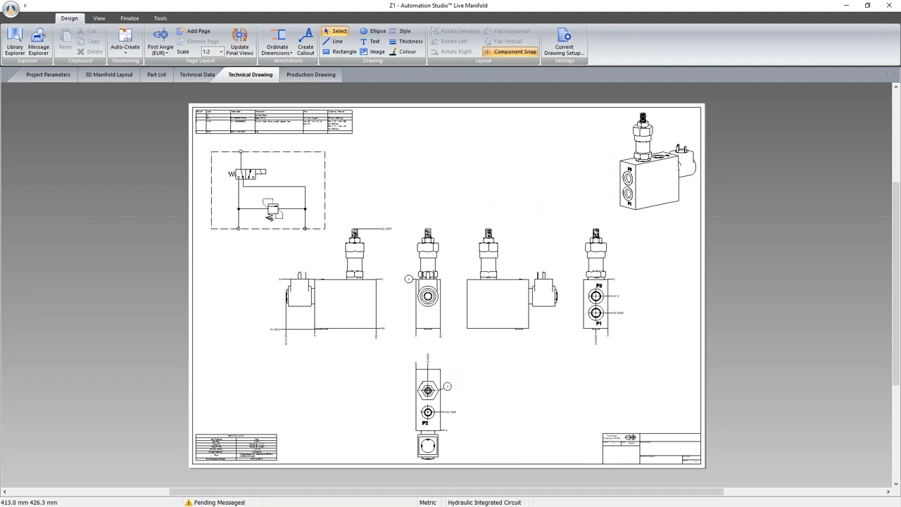
pyautogui.hotkey('ctrl', 'a')
pyautogui.moveTo(327, 401); pyautogui.dragTo(358, 386)
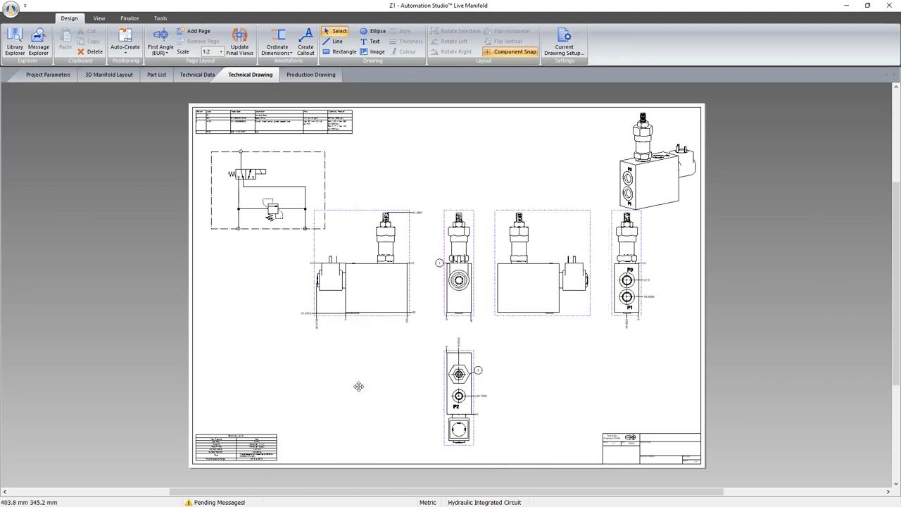
# Enlarge the technical data table in the sheet's lower-left corner until it nearly reaches the bottom projection view.
pyautogui.click(274, 435)
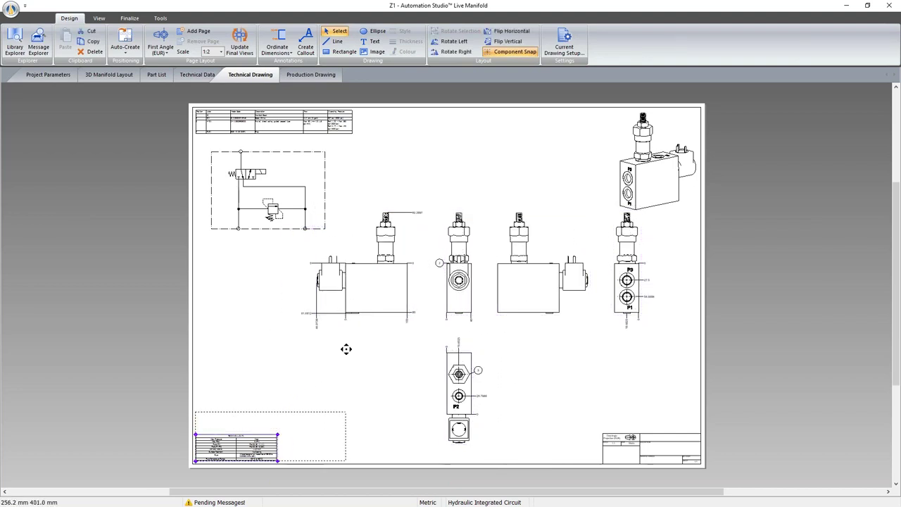
pyautogui.moveTo(378, 361); pyautogui.dragTo(333, 388)
pyautogui.click(335, 379)
pyautogui.click(634, 197)
pyautogui.click(627, 236)
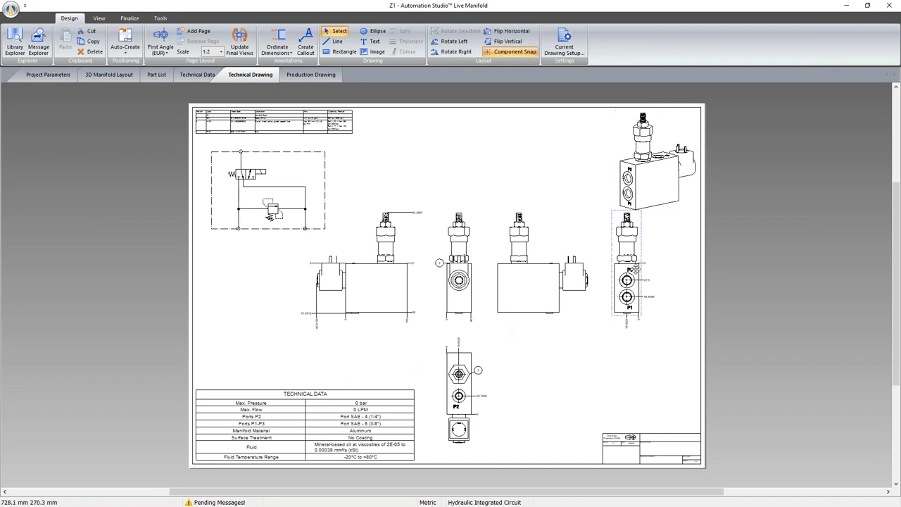
pyautogui.click(489, 198)
# Enlarge the part list in the sheet's upper-left corner, keeping it above the hydraulic circuit.
pyautogui.click(337, 127)
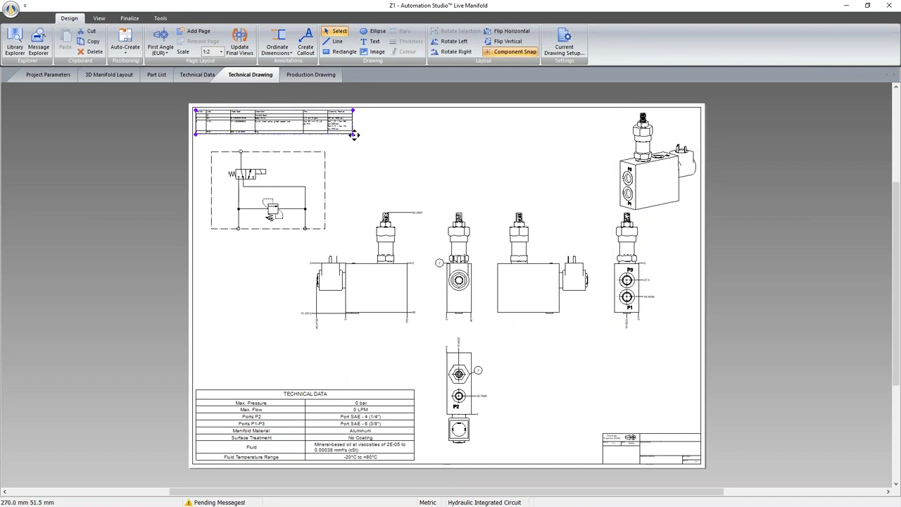
pyautogui.moveTo(353, 135); pyautogui.dragTo(373, 145)
pyautogui.click(430, 161)
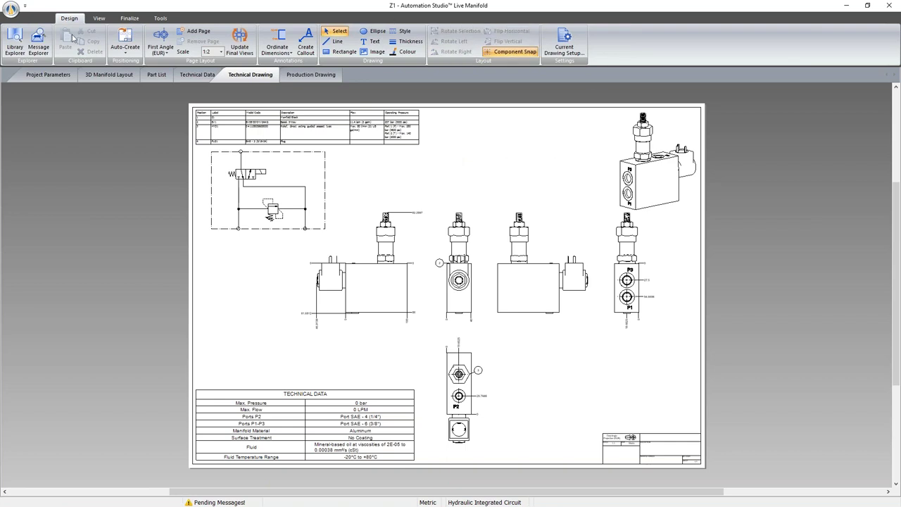
# Switch the technical drawing's projection standard to Third Angle (US).
pyautogui.click(160, 49)
pyautogui.click(180, 69)
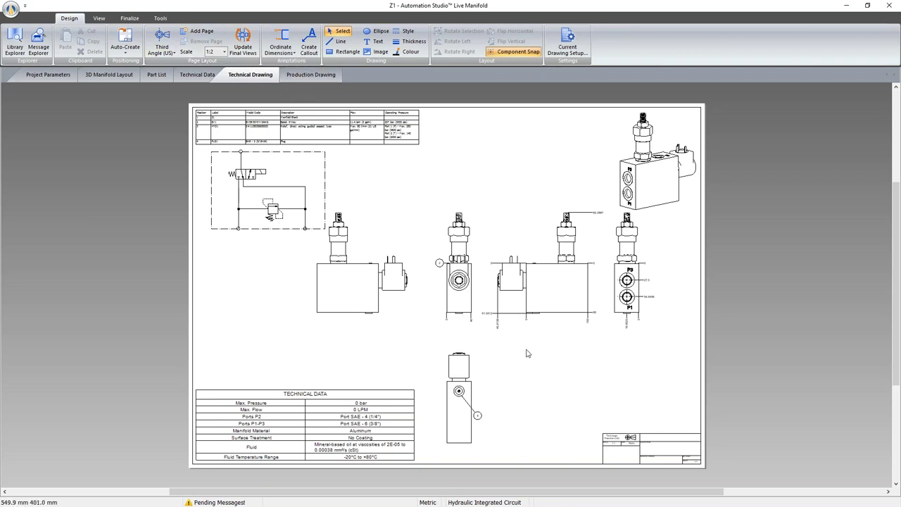
# Add a linear height dimension to the left of the manifold block in the leftmost projection view.
pyautogui.scroll(2, 526, 353)
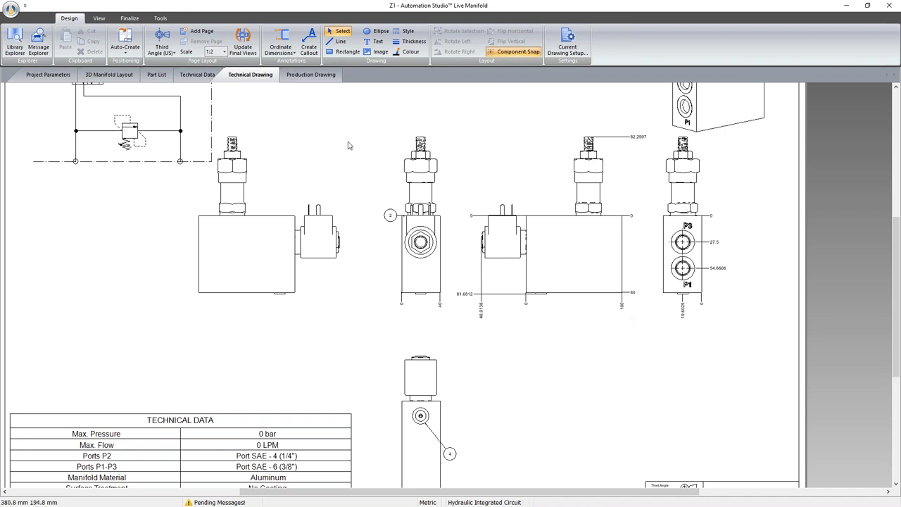
pyautogui.click(286, 54)
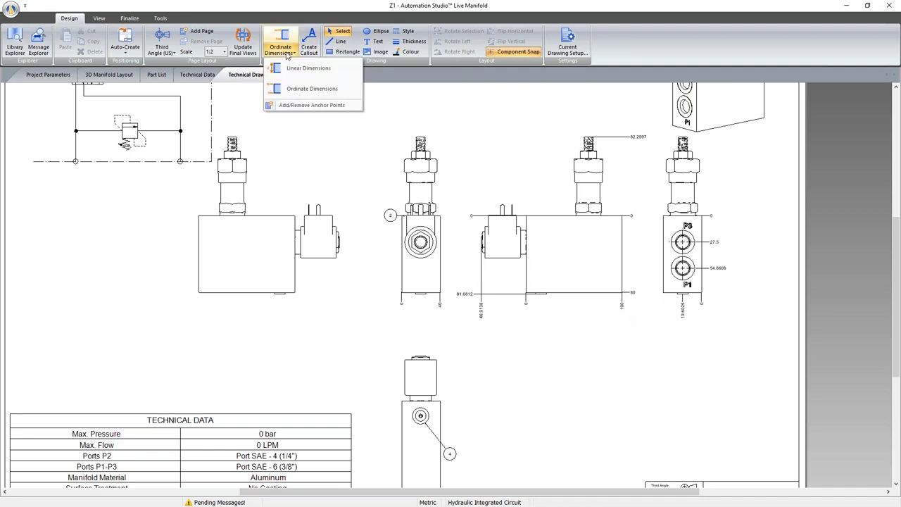
pyautogui.click(290, 68)
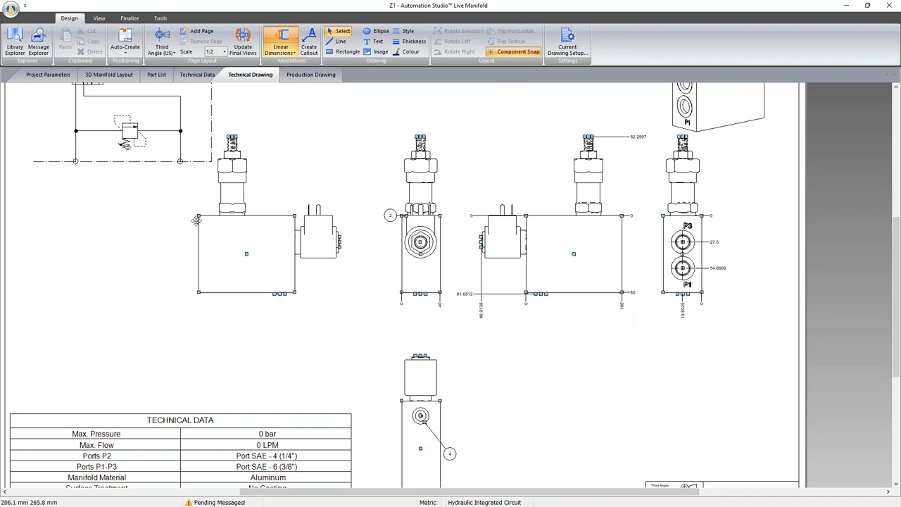
pyautogui.click(199, 215)
pyautogui.click(197, 293)
pyautogui.click(166, 335)
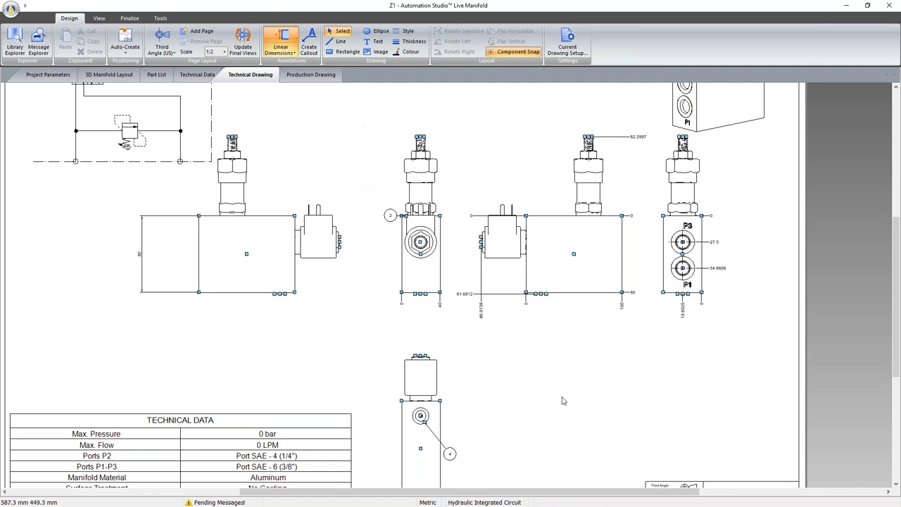
pyautogui.scroll(-3, 563, 401)
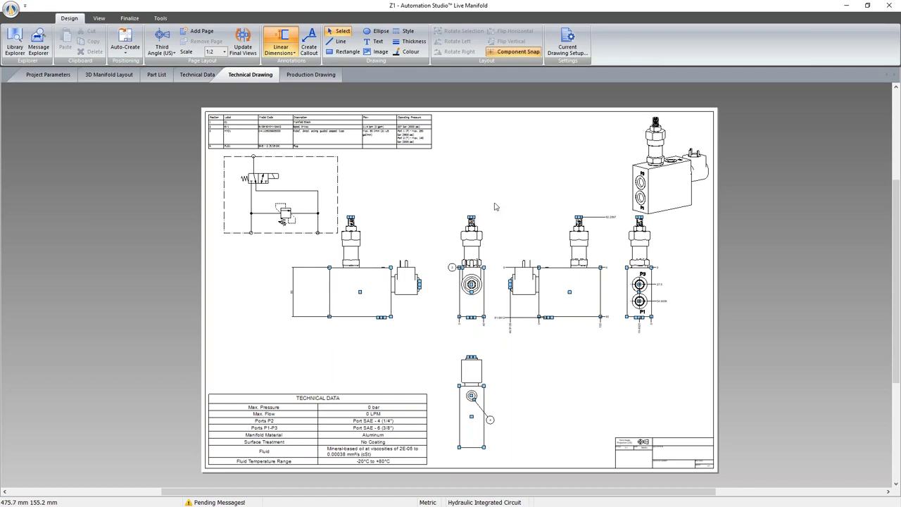
# Open the Production Drawing and auto-create its block views, hole tables and dimensions.
pyautogui.click(314, 78)
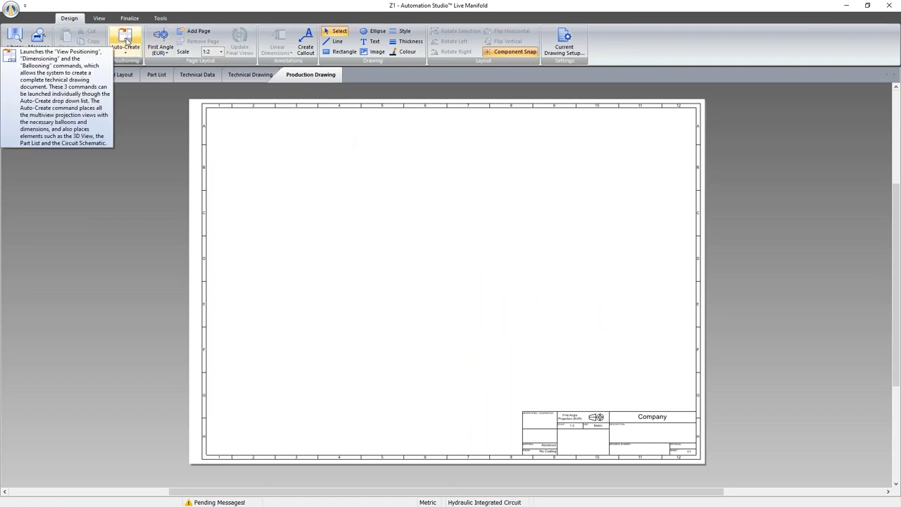
pyautogui.click(124, 39)
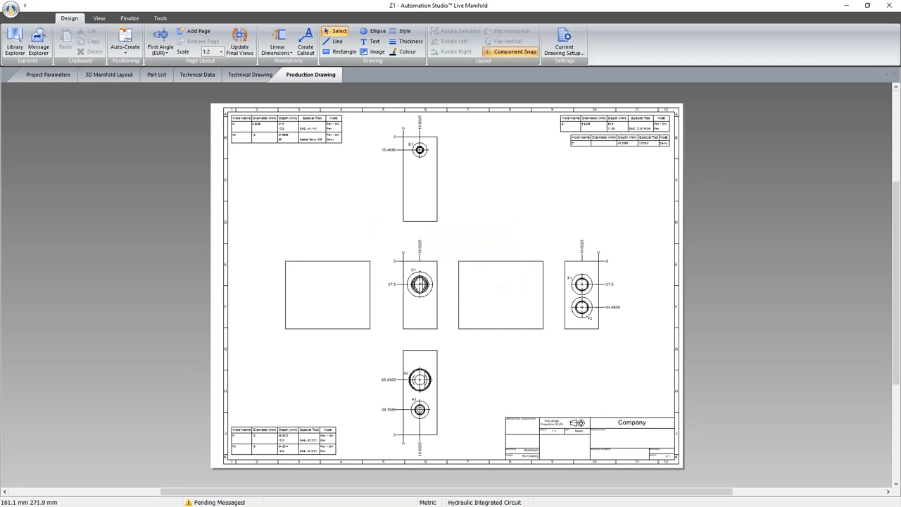
pyautogui.scroll(2, 489, 360)
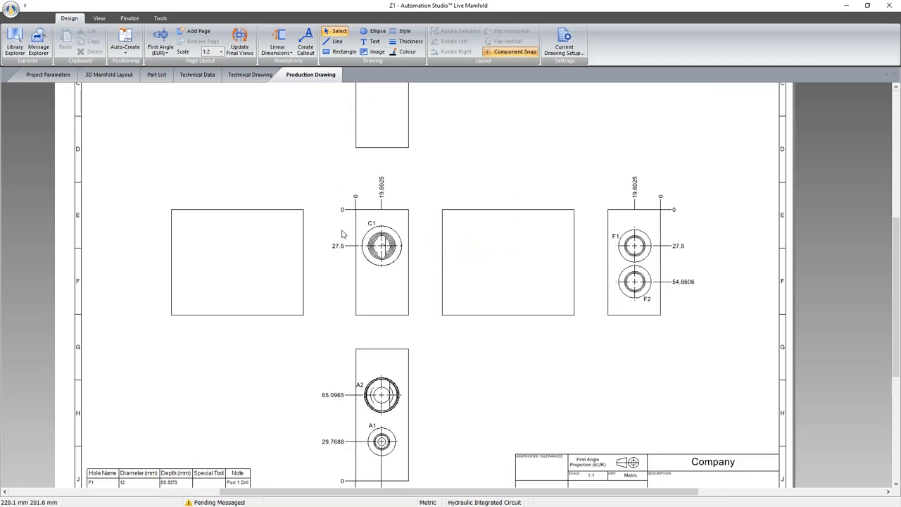
pyautogui.scroll(-1, 346, 302)
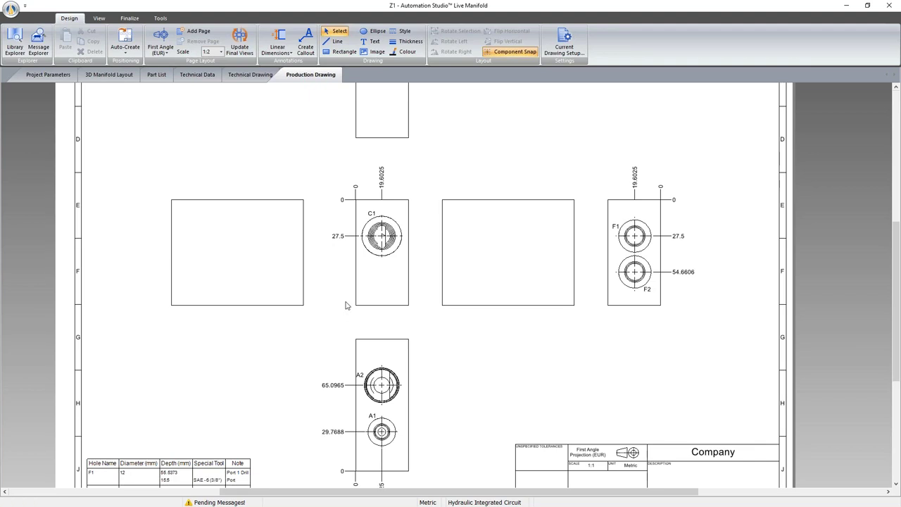
# Examine the production drawing's block views, hole tables and title block across the whole sheet.
pyautogui.scroll(3, 346, 304)
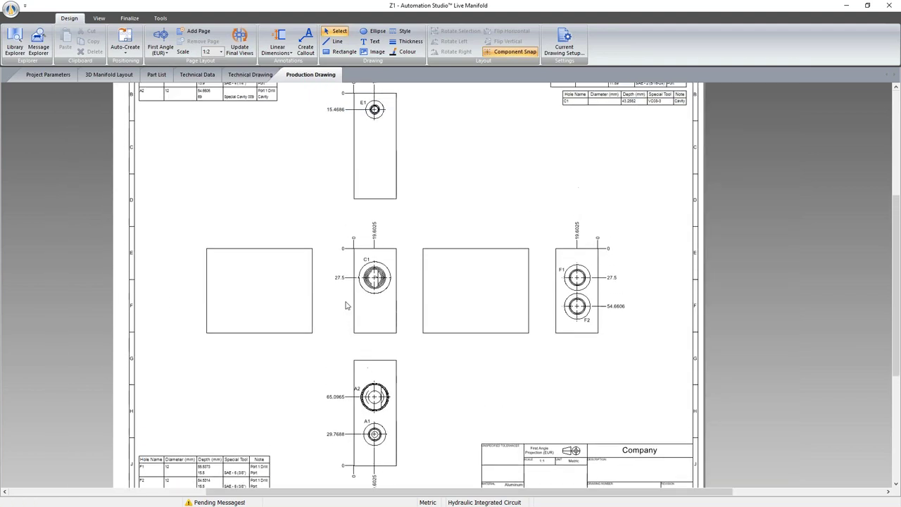
pyautogui.scroll(2, 176, 143)
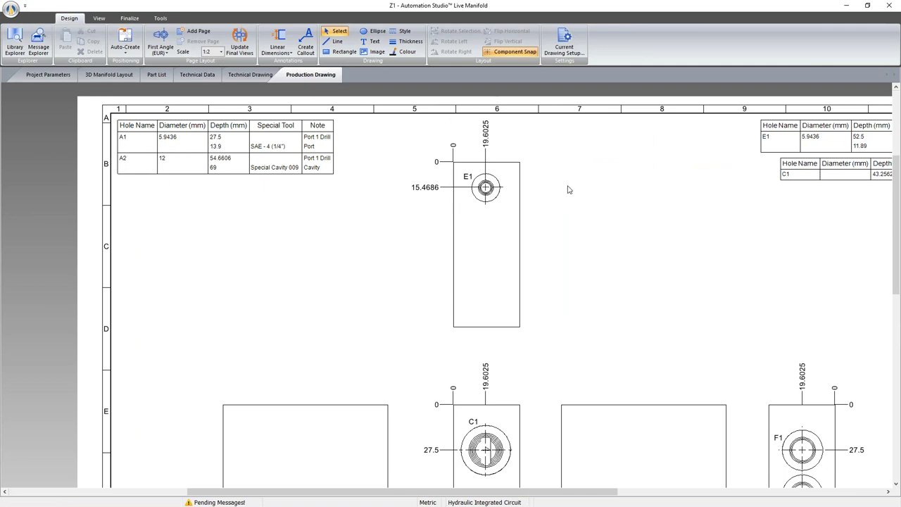
pyautogui.keyDown('ctrl'); pyautogui.scroll(-2, 686, 257); pyautogui.keyUp('ctrl')
pyautogui.scroll(-3, 693, 284)
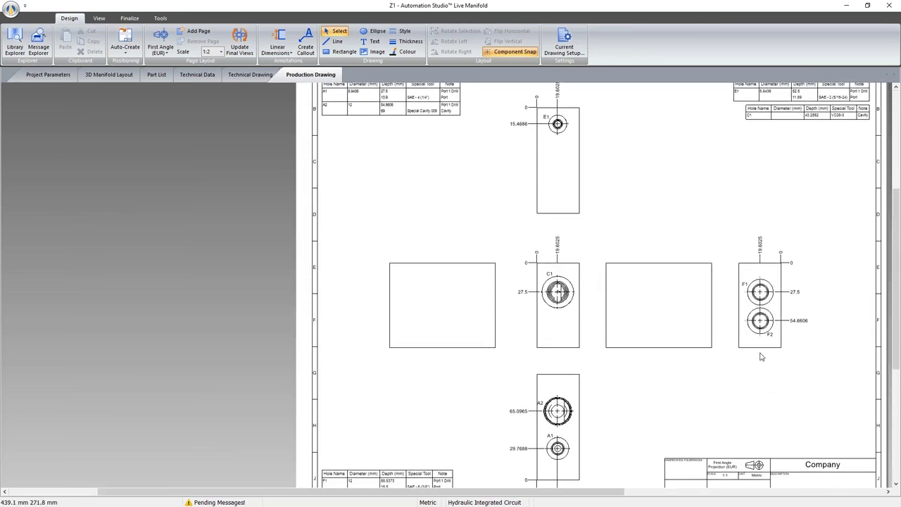
pyautogui.keyDown('ctrl'); pyautogui.scroll(-2, 699, 244); pyautogui.keyUp('ctrl')
pyautogui.moveTo(567, 492); pyautogui.dragTo(640, 492)
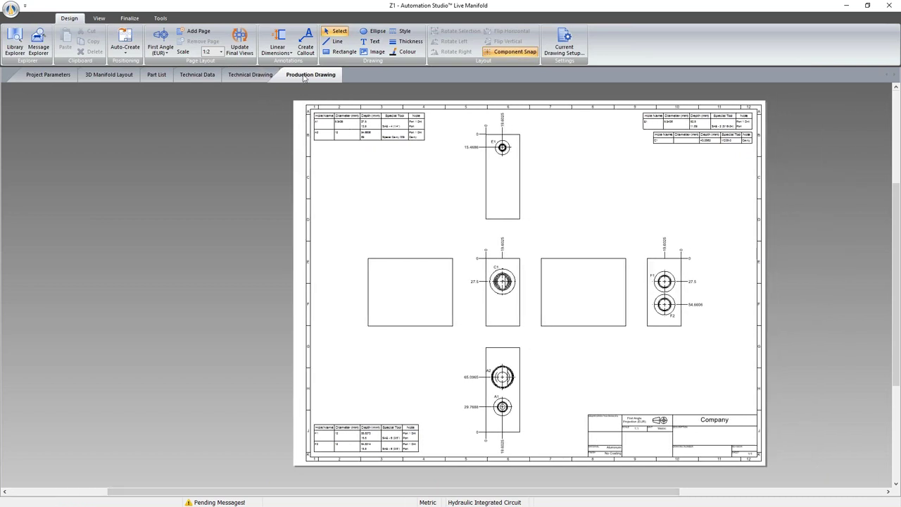
# Run the Design Check on the manifold project and dismiss its result.
pyautogui.click(138, 20)
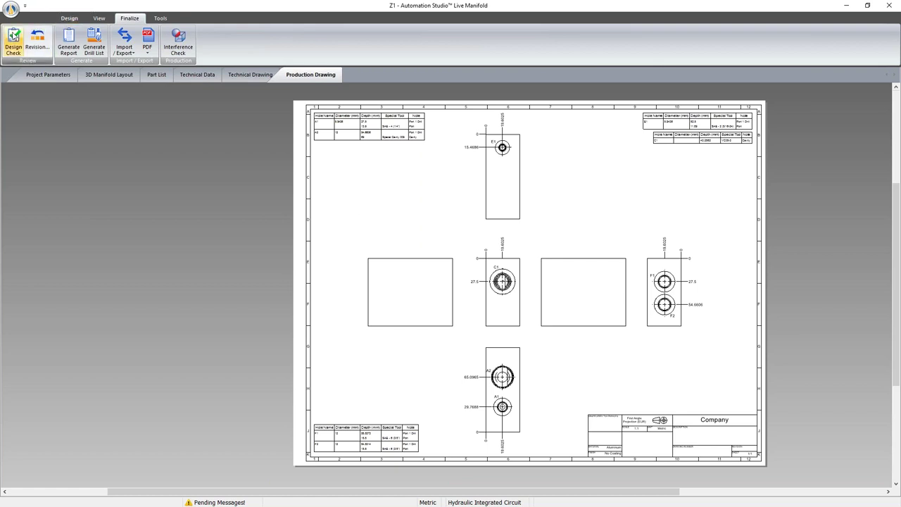
pyautogui.click(13, 36)
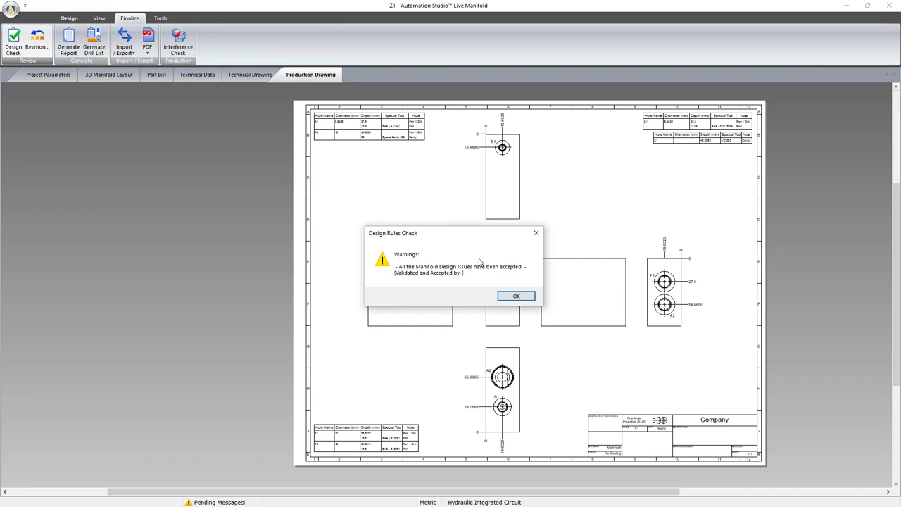
pyautogui.click(517, 296)
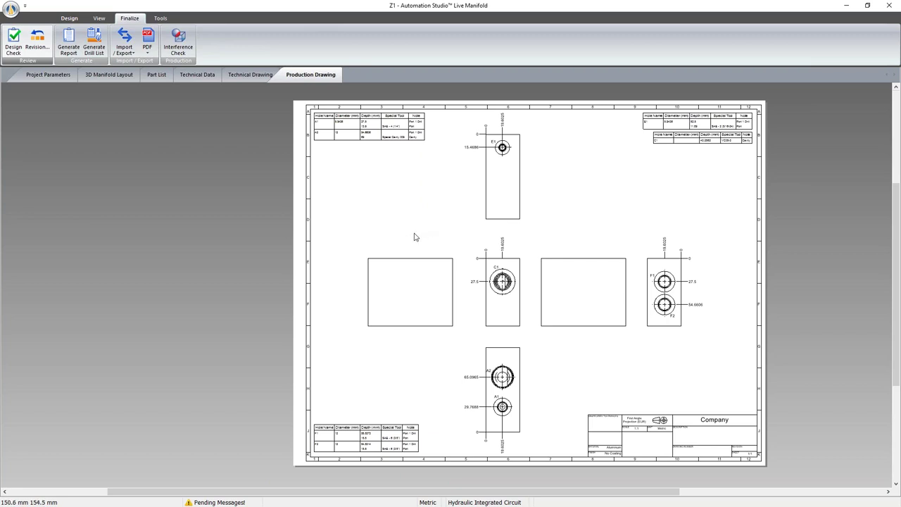
# Generate an English project report that includes the Technical and Production Drawings, and review its PDF through to the last page.
pyautogui.click(70, 49)
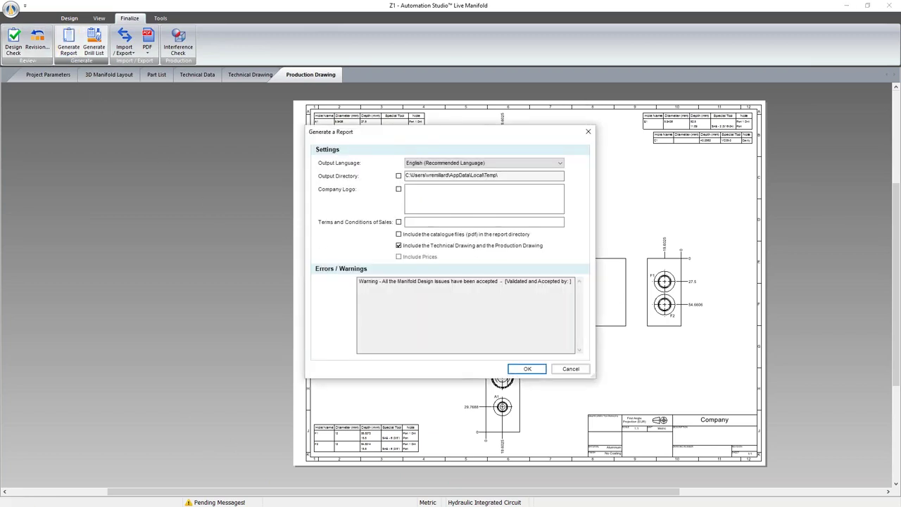
pyautogui.click(537, 370)
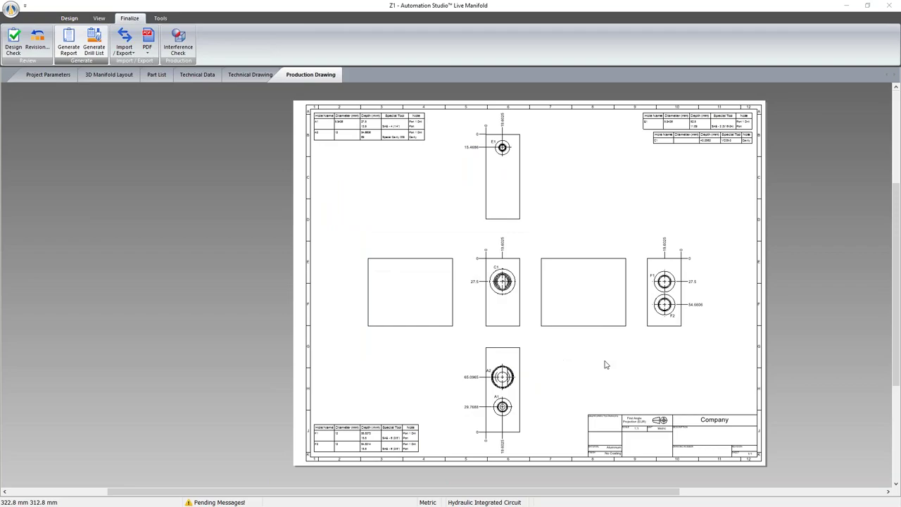
pyautogui.scroll(-5, 402, 296)
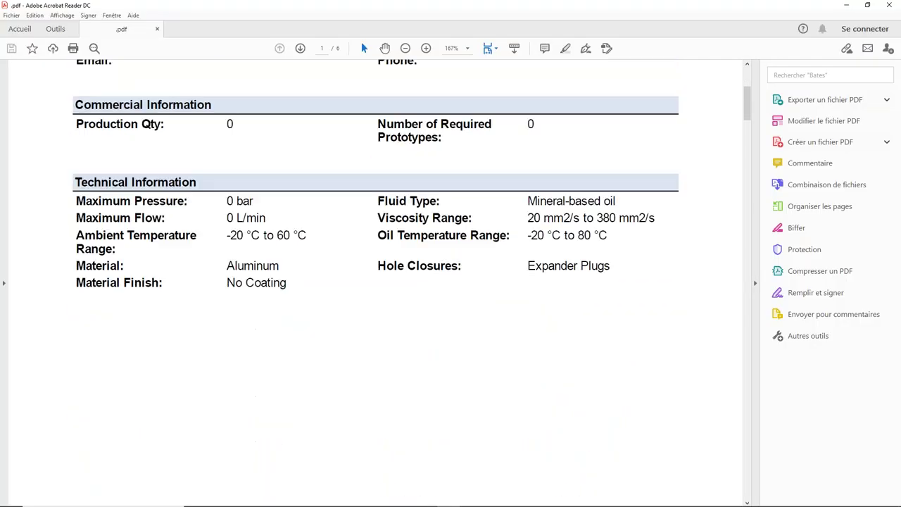
pyautogui.keyDown('ctrl'); pyautogui.scroll(-3, 376, 281); pyautogui.keyUp('ctrl')
pyautogui.scroll(-10, 376, 282)
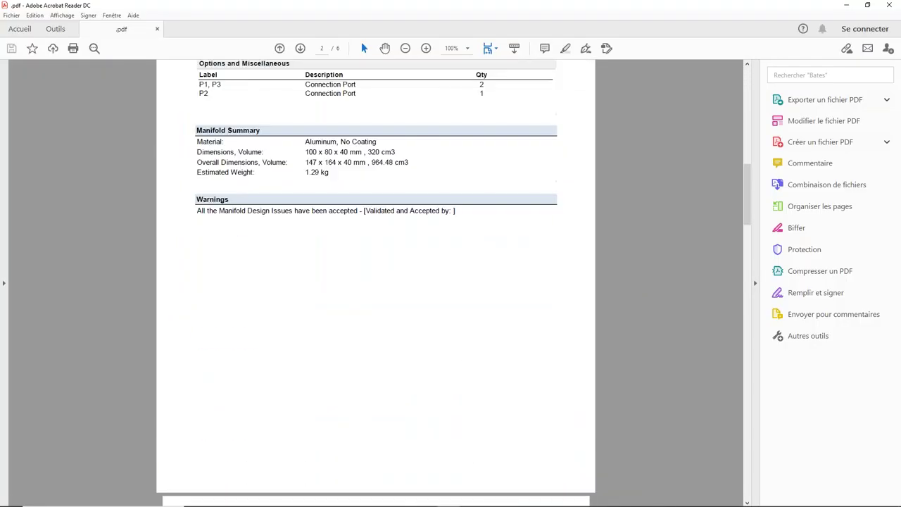
pyautogui.scroll(-15, 404, 291)
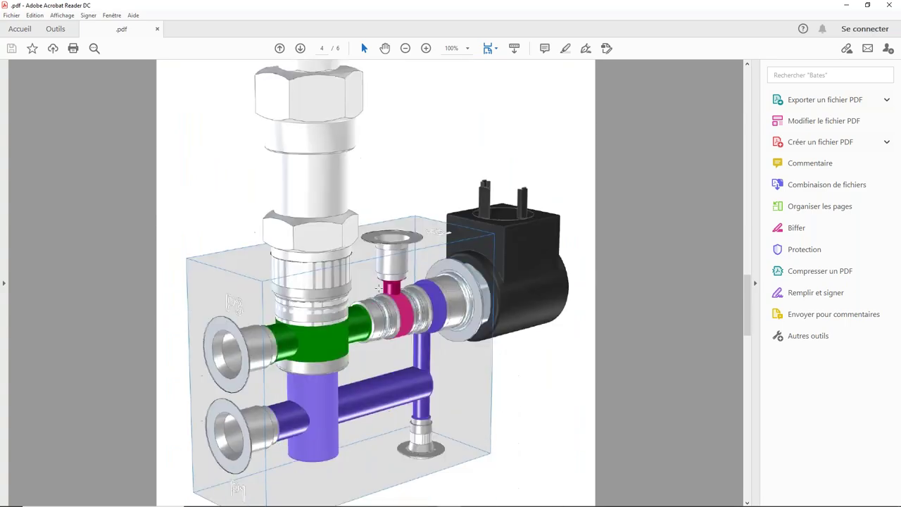
pyautogui.scroll(-10, 388, 287)
pyautogui.keyDown('ctrl'); pyautogui.scroll(-4, 389, 287); pyautogui.keyUp('ctrl')
pyautogui.scroll(-5, 389, 287)
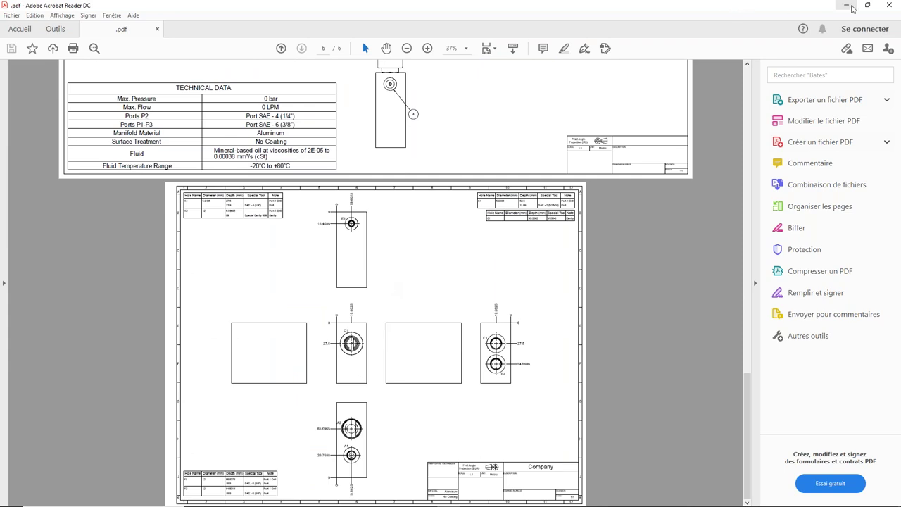
pyautogui.click(846, 6)
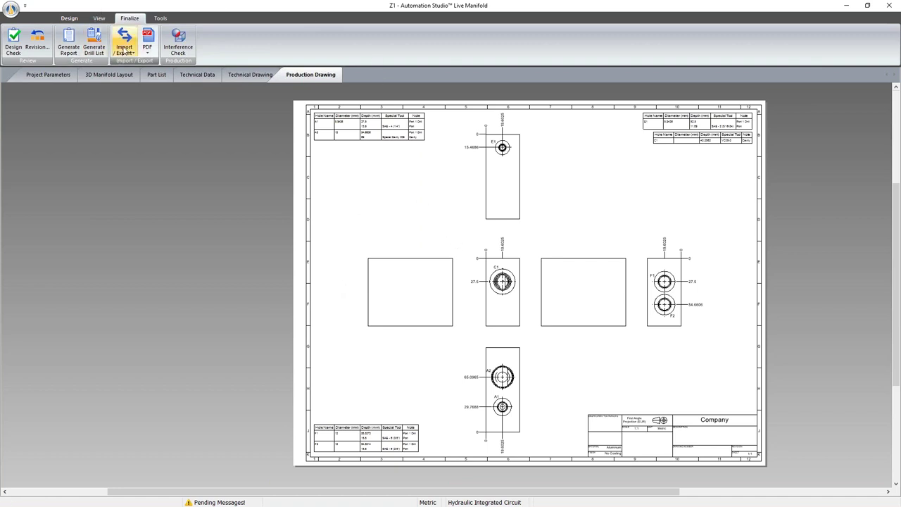
# Generate the drill list in mm for review, and look over the import and export options for the 3D layout.
pyautogui.click(92, 48)
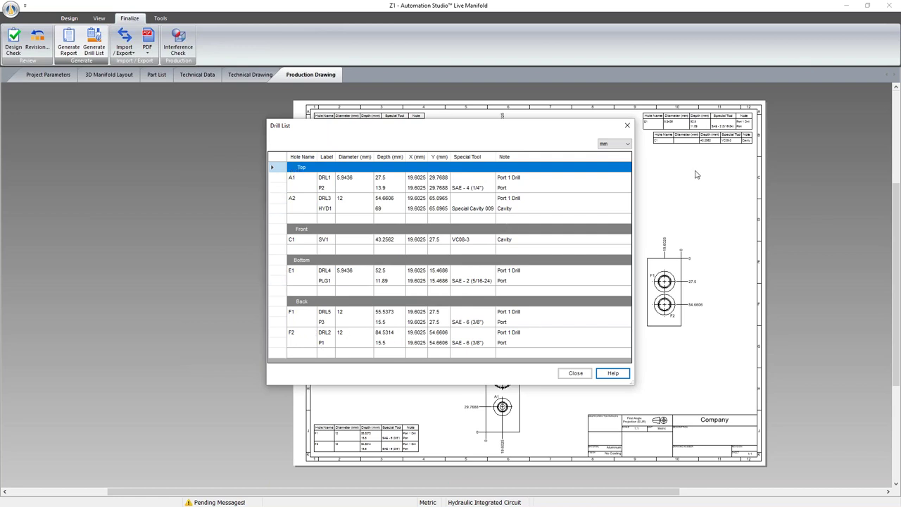
pyautogui.click(629, 128)
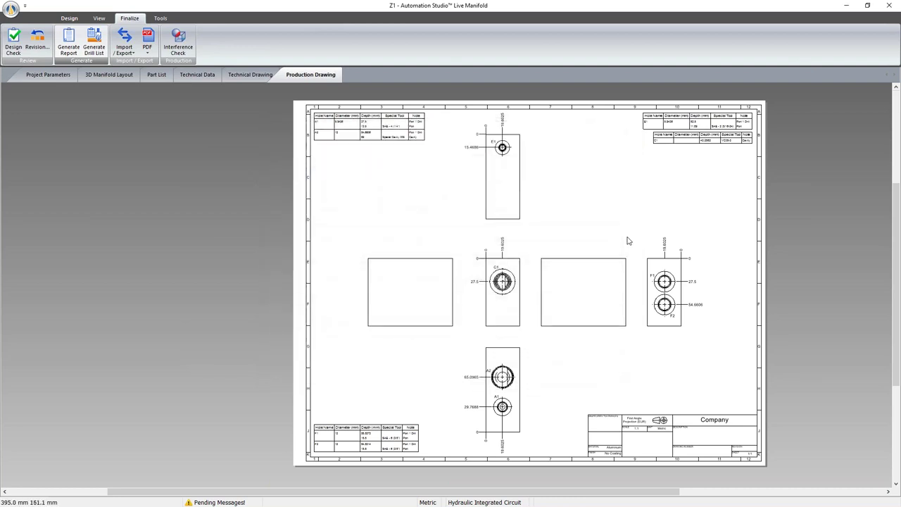
pyautogui.click(126, 50)
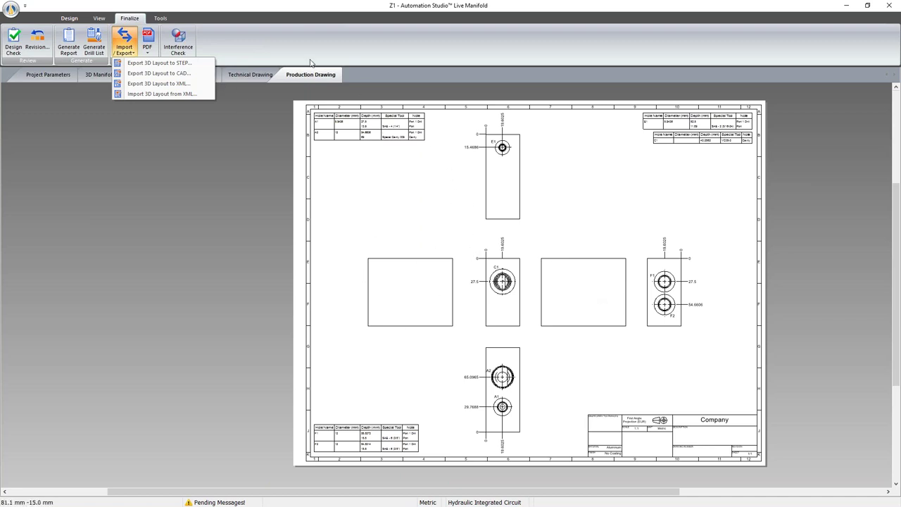
pyautogui.click(383, 232)
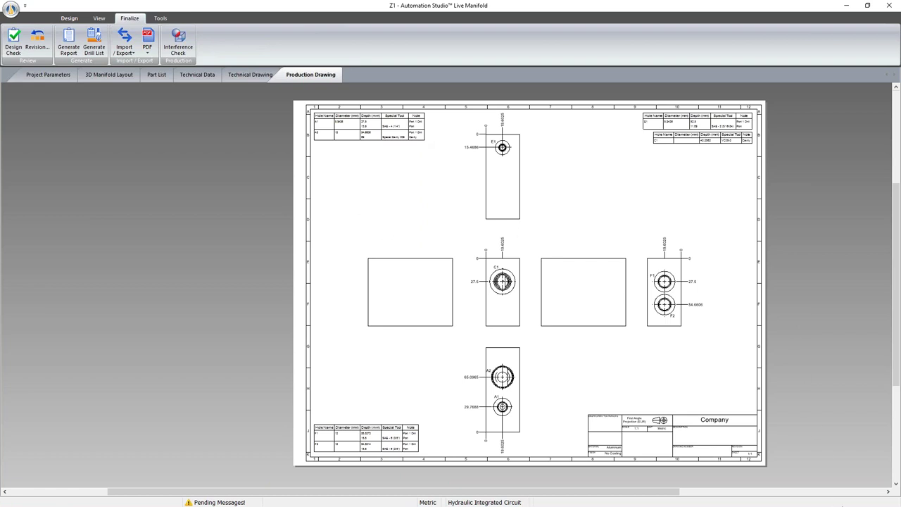
# Switch to PowerPoint to view the webinar agenda slide, and return to the production drawing.
pyautogui.press('super')
pyautogui.press('super')
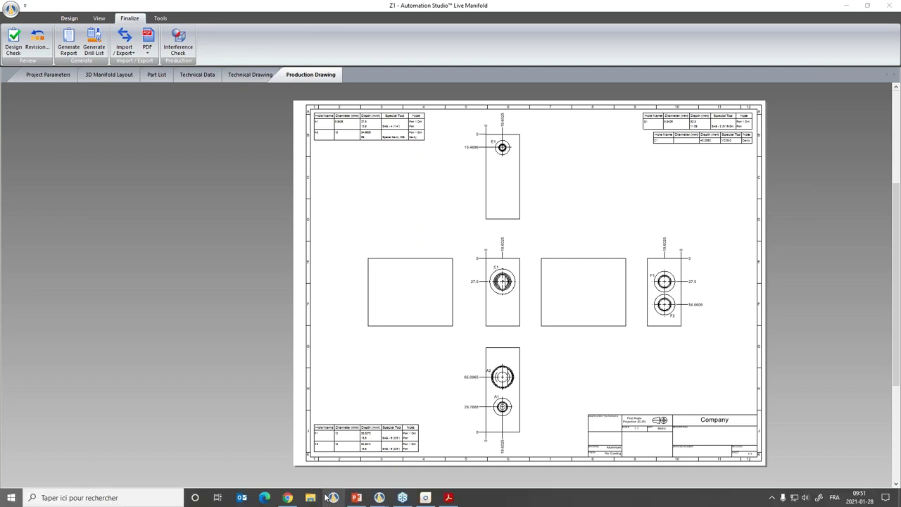
pyautogui.press('super')
pyautogui.click(354, 496)
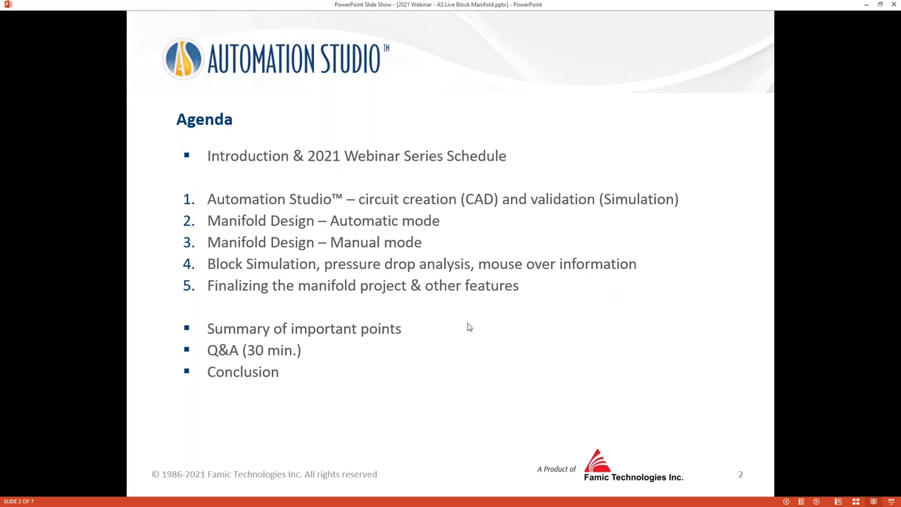
pyautogui.click(866, 5)
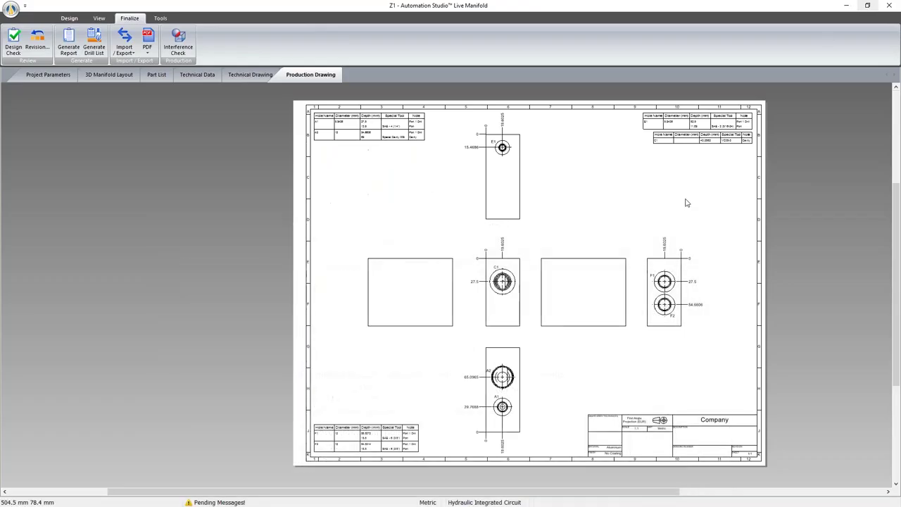
# Arrange the Live Manifold window side by side with the Automation Studio schematic and bring the production drawing into view.
pyautogui.moveTo(273, 5); pyautogui.dragTo(900, 118)
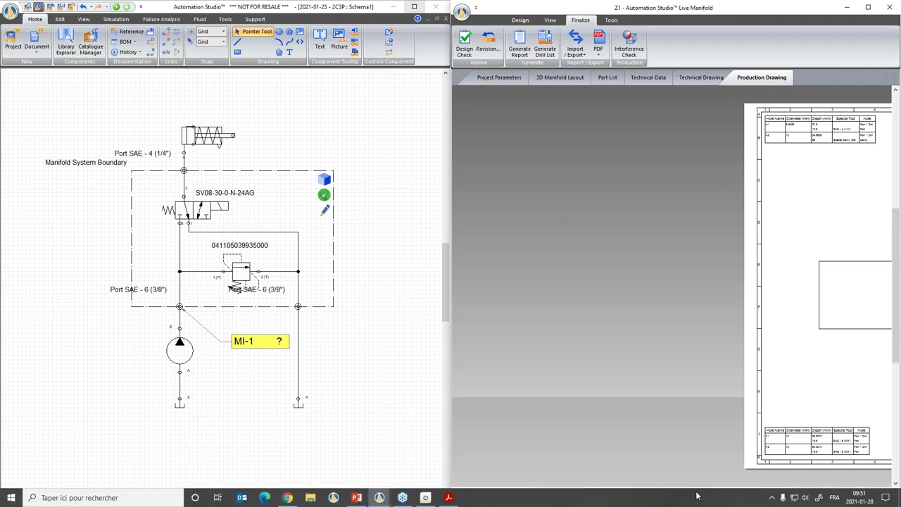
pyautogui.moveTo(692, 491); pyautogui.dragTo(692, 492)
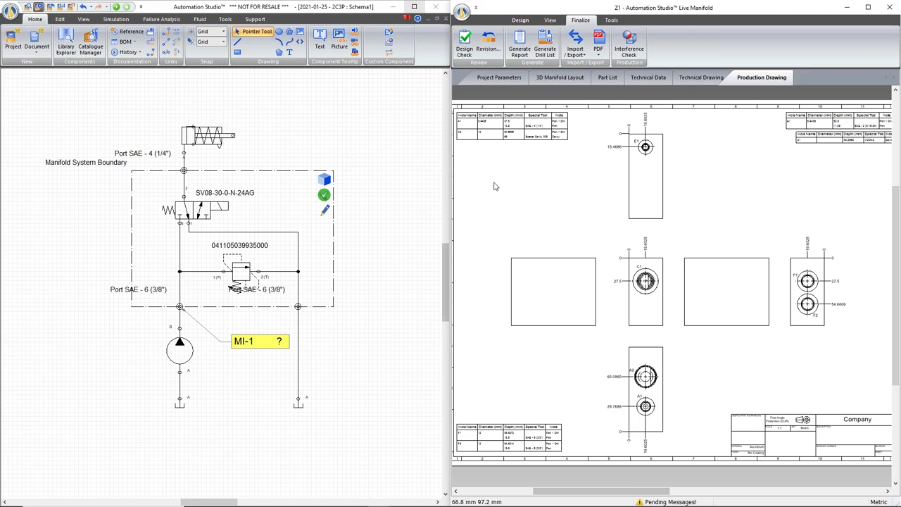
pyautogui.click(376, 160)
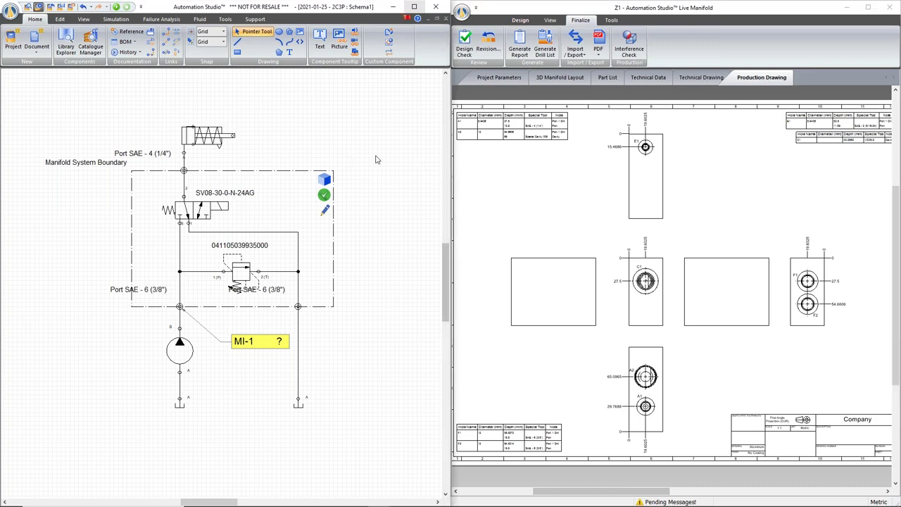
# Open Diagram1 of the 21a_generic_002 project through the Project Explorer and show its whole manifold circuit.
pyautogui.hotkey('ctrl', 'alt', 'p')
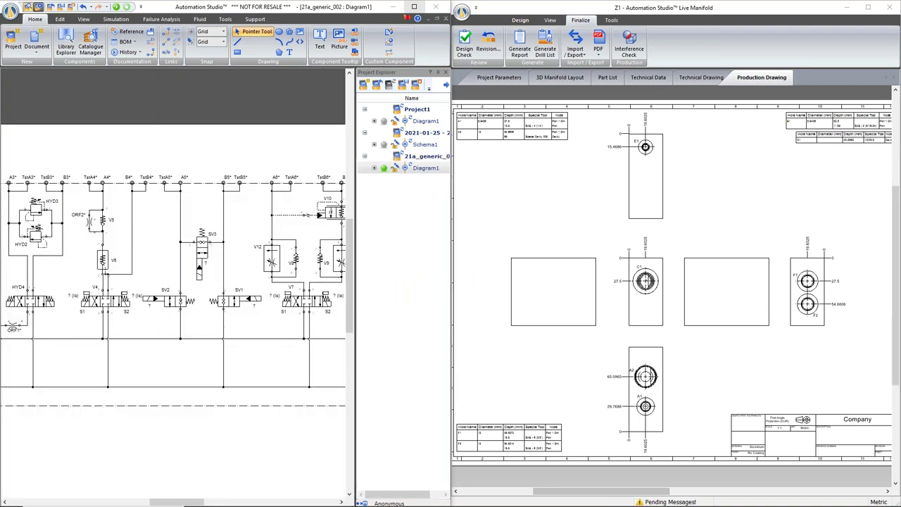
pyautogui.click(445, 72)
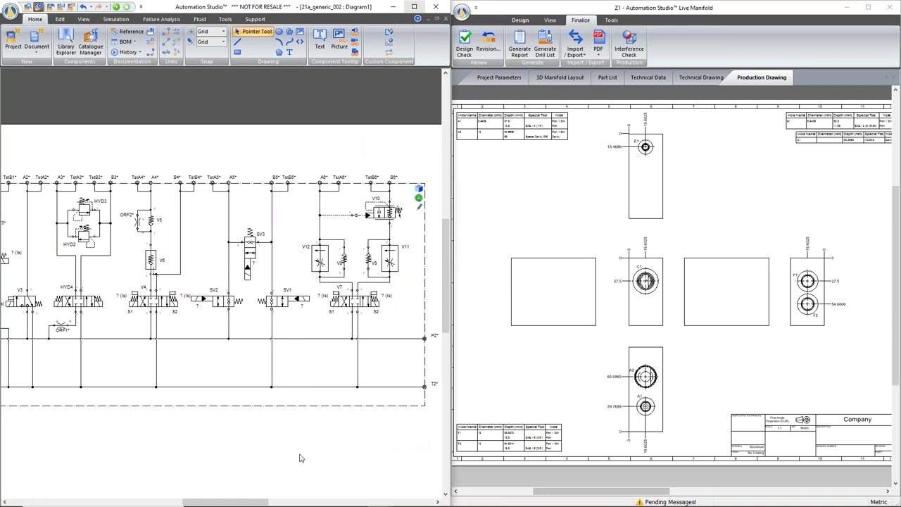
pyautogui.keyDown('ctrl'); pyautogui.scroll(-1, 298, 456); pyautogui.keyUp('ctrl')
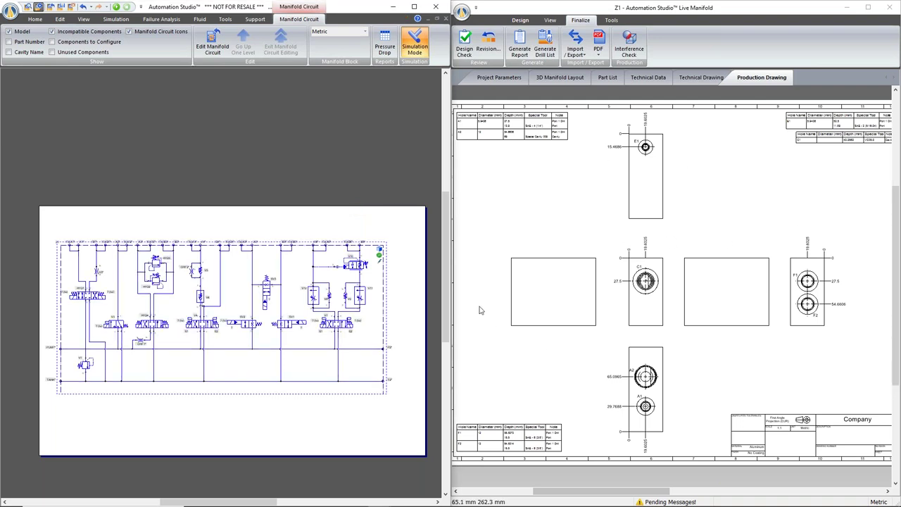
# View the component properties of the manifold boundary in Diagram1 and close them.
pyautogui.doubleClick(263, 243)
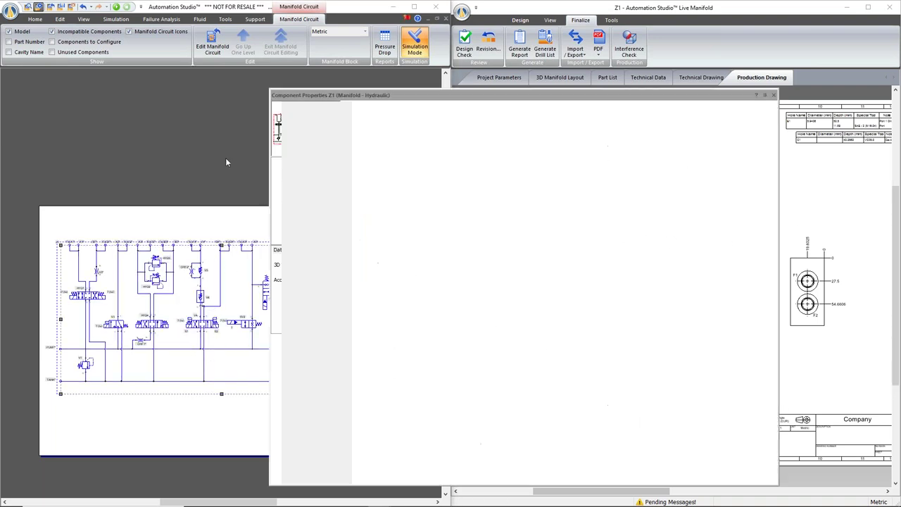
pyautogui.moveTo(726, 99); pyautogui.dragTo(618, 141)
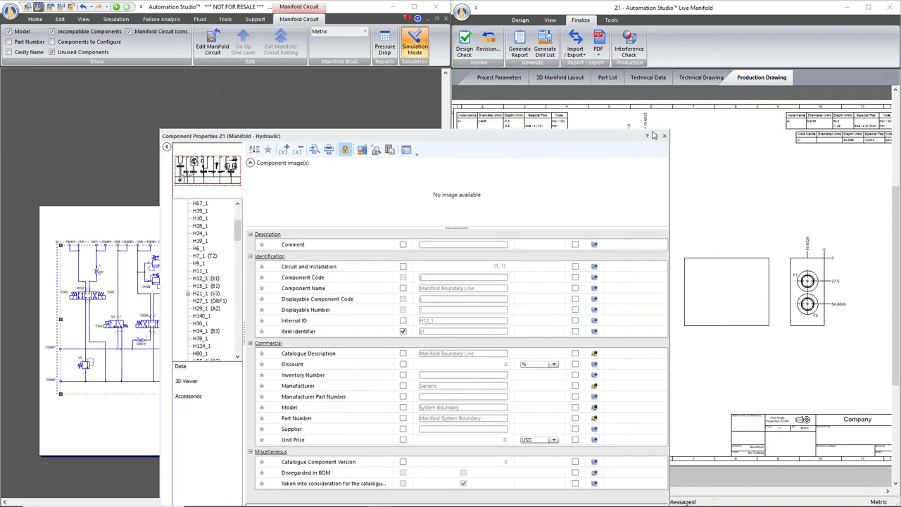
pyautogui.click(663, 136)
# Open the Catalogue Manager beside the circuit and view the Bosch Rexroth VS-80 relief valve's 3D model.
pyautogui.click(35, 19)
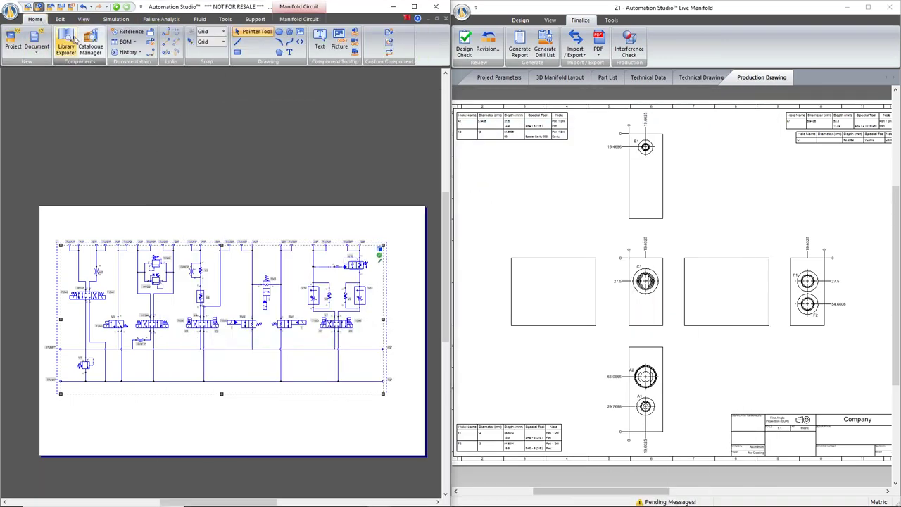
pyautogui.click(90, 44)
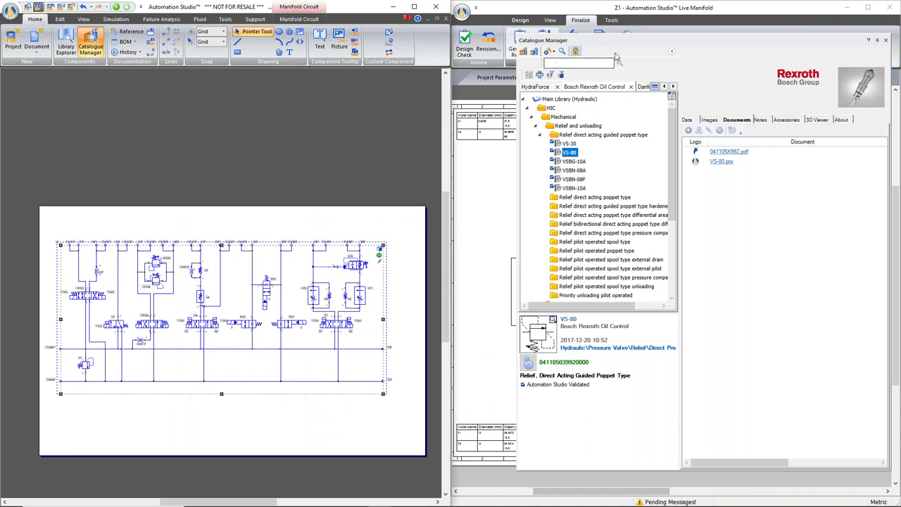
pyautogui.moveTo(627, 44); pyautogui.dragTo(336, 45)
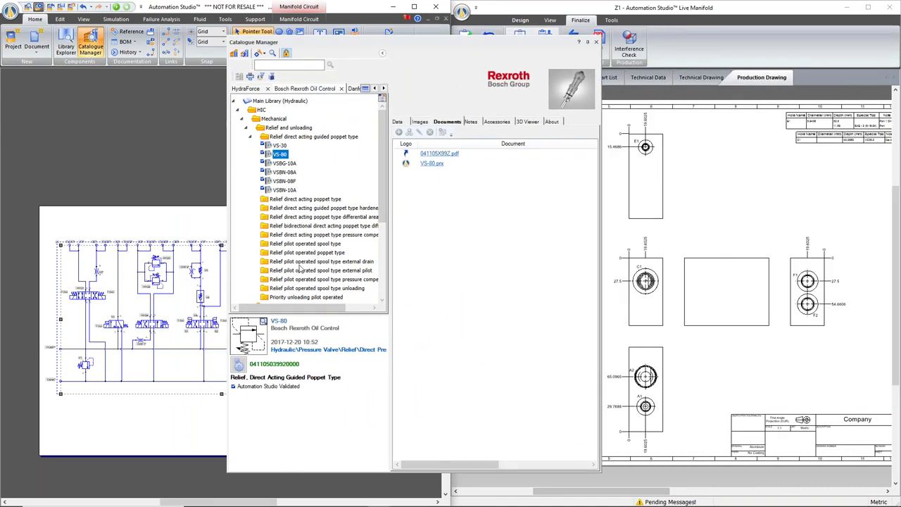
pyautogui.click(527, 121)
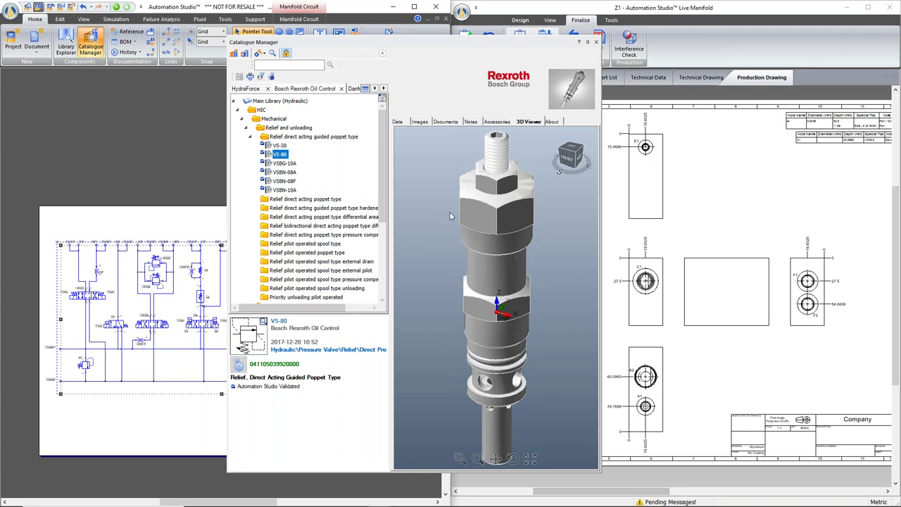
pyautogui.moveTo(360, 43); pyautogui.dragTo(529, 75)
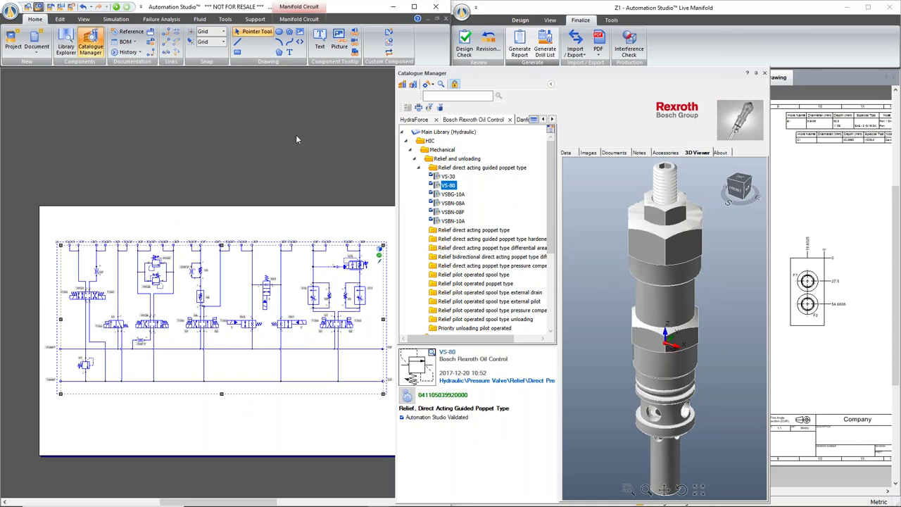
pyautogui.moveTo(521, 76); pyautogui.dragTo(427, 47)
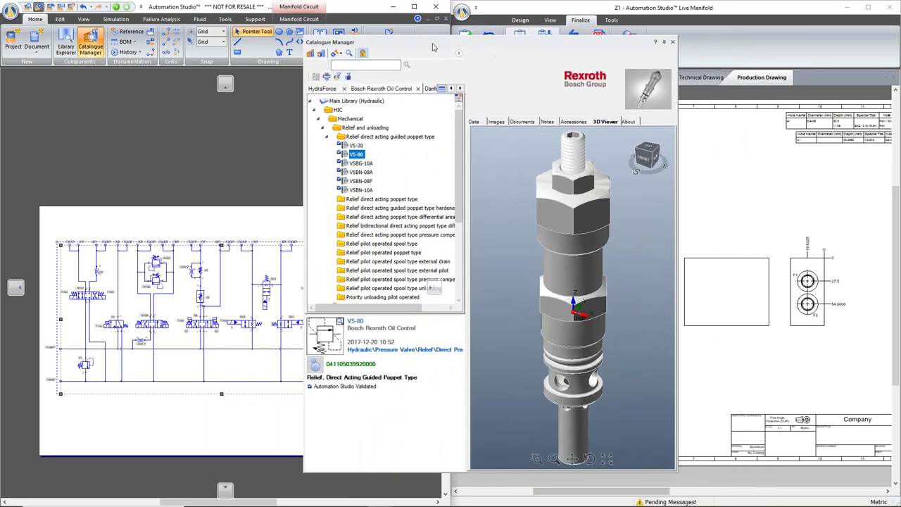
# Resize and reposition the Catalogue Manager window over the circuit and collapse the relief direct acting guided poppet type folder.
pyautogui.moveTo(676, 474); pyautogui.dragTo(774, 425)
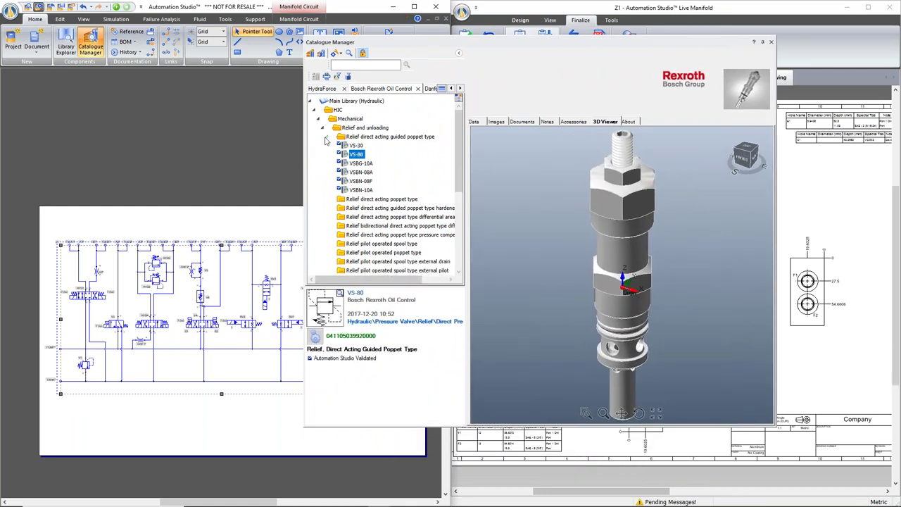
pyautogui.click(326, 138)
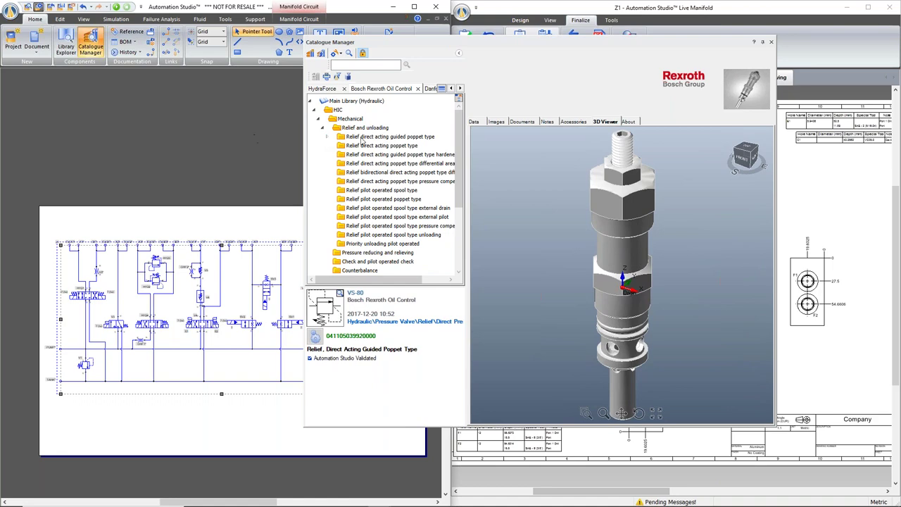
pyautogui.moveTo(470, 43); pyautogui.dragTo(408, 110)
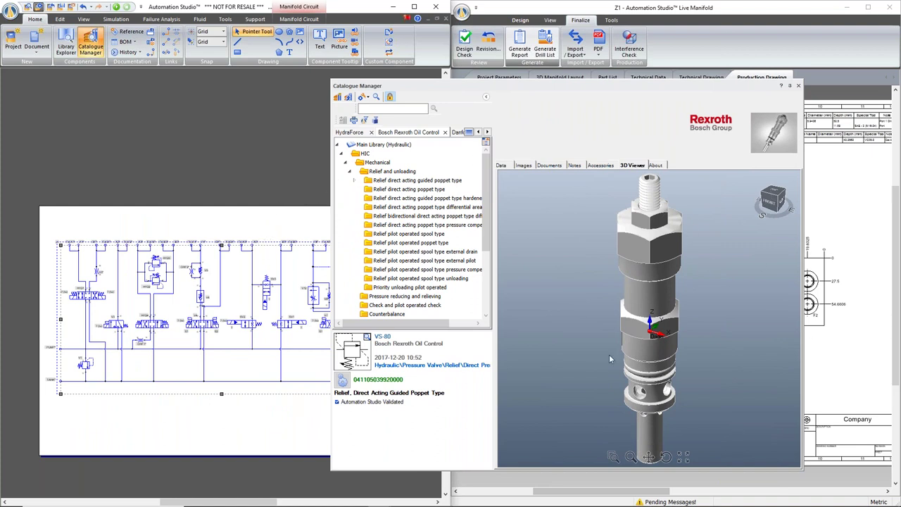
pyautogui.moveTo(605, 87); pyautogui.dragTo(564, 76)
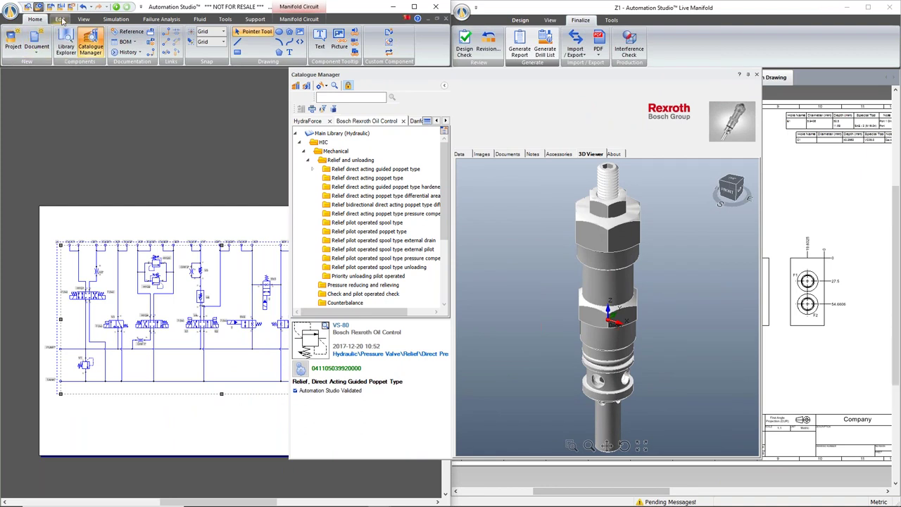
# View the available new document types and close the Catalogue Manager.
pyautogui.click(36, 46)
pyautogui.click(41, 54)
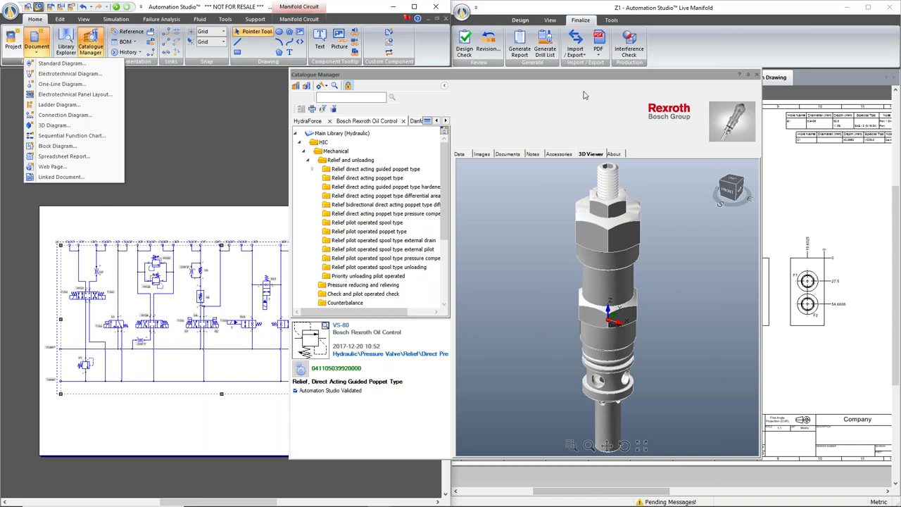
pyautogui.moveTo(710, 70); pyautogui.dragTo(534, 88)
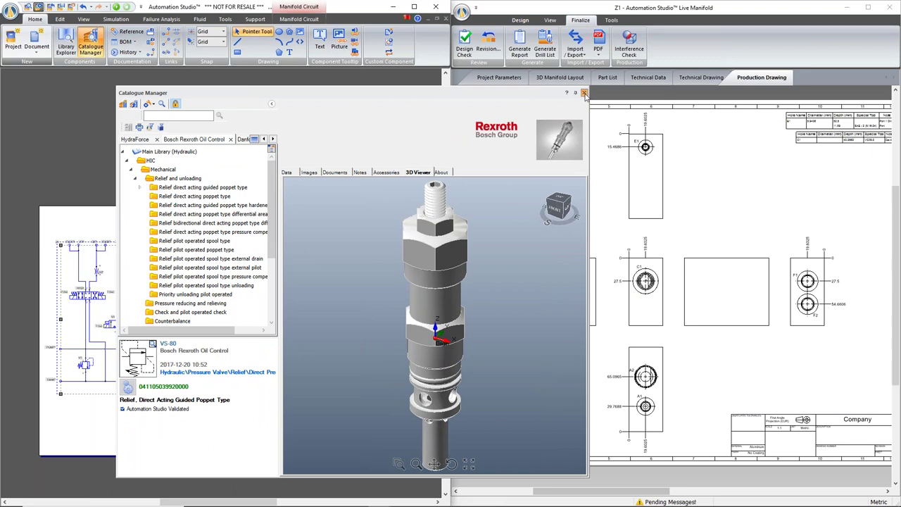
pyautogui.click(583, 92)
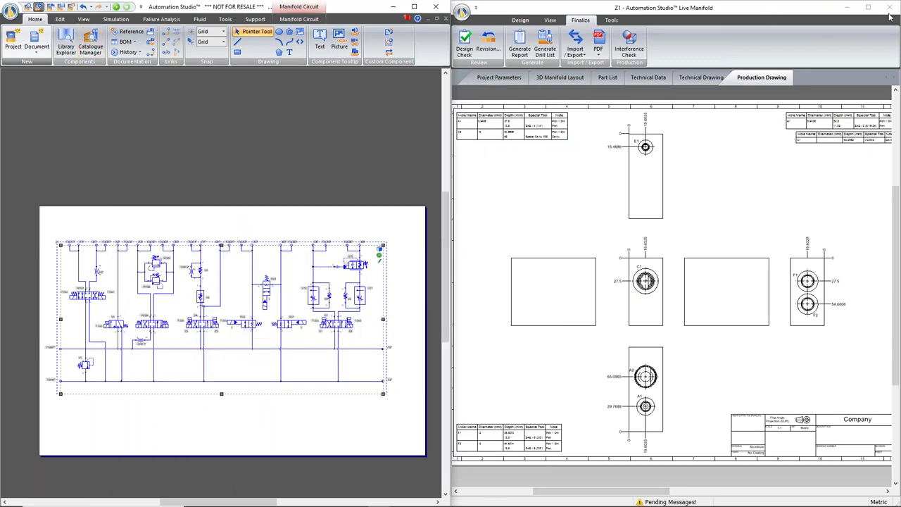
# Close the current Z1 Live Manifold window and arrange the 21a_Generic project's Z1 manifold window beside the schematic.
pyautogui.click(580, 83)
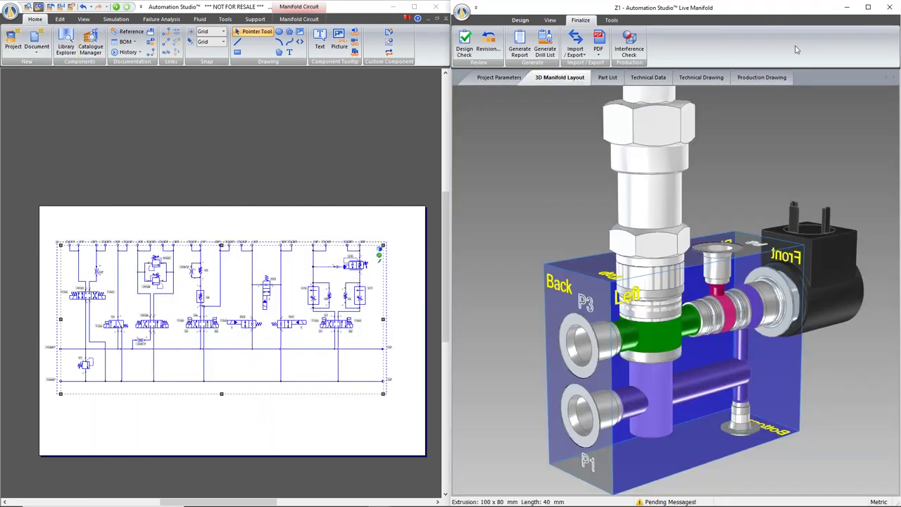
pyautogui.click(888, 7)
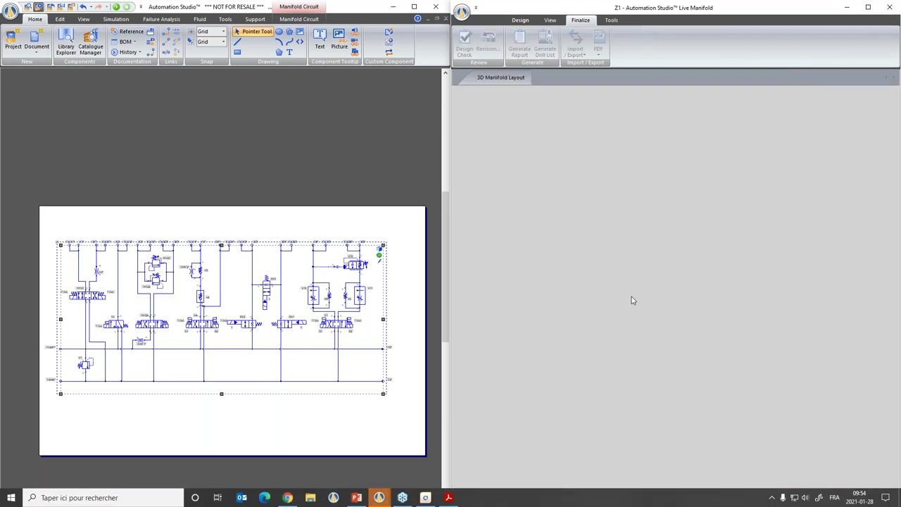
pyautogui.click(553, 326)
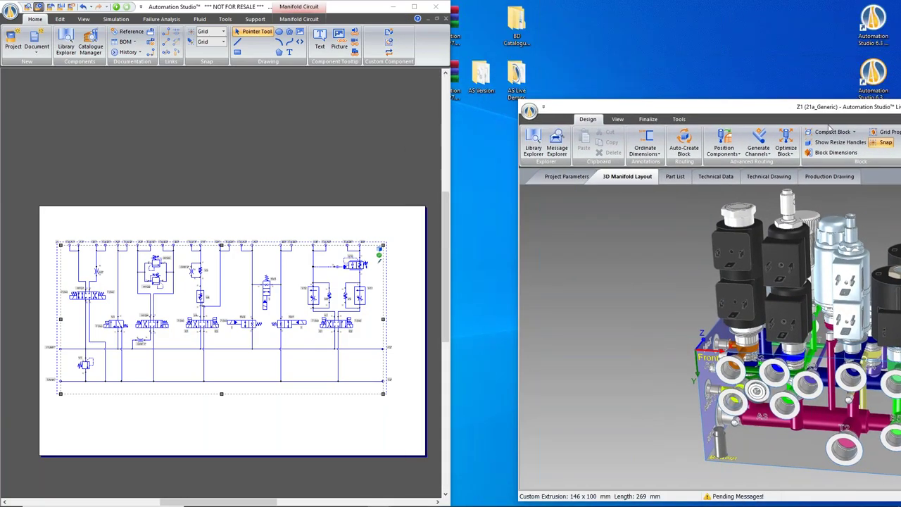
pyautogui.moveTo(897, 141); pyautogui.dragTo(899, 141)
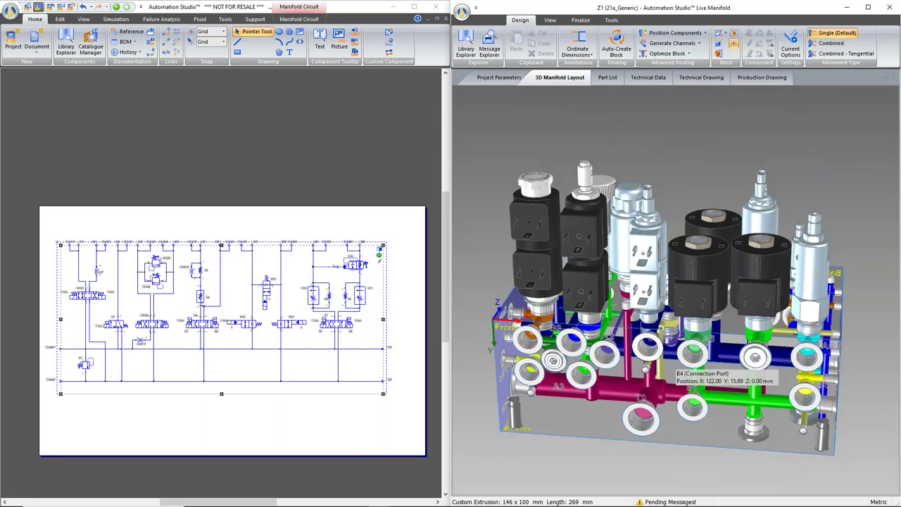
# Maximize the 21a_Generic Live Manifold window and examine the other side of the manifold block up close.
pyautogui.moveTo(838, 455); pyautogui.dragTo(646, 444, button='middle')
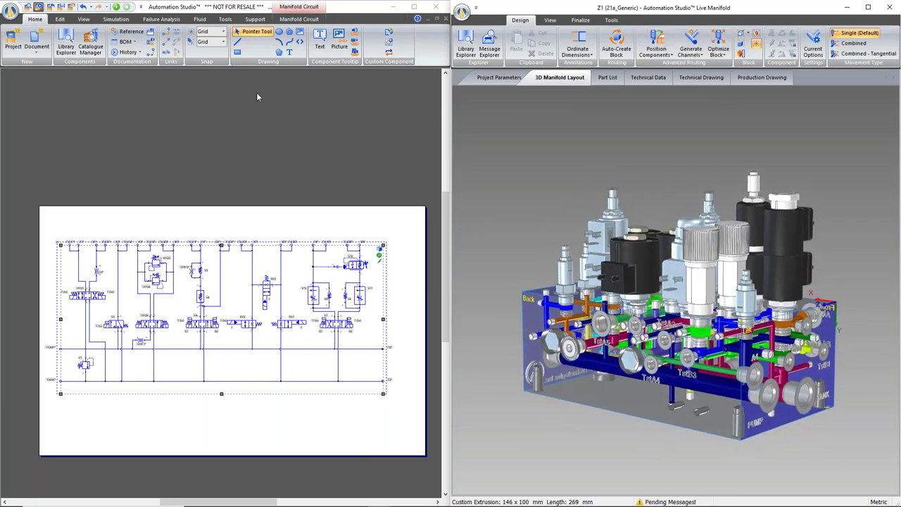
pyautogui.click(868, 7)
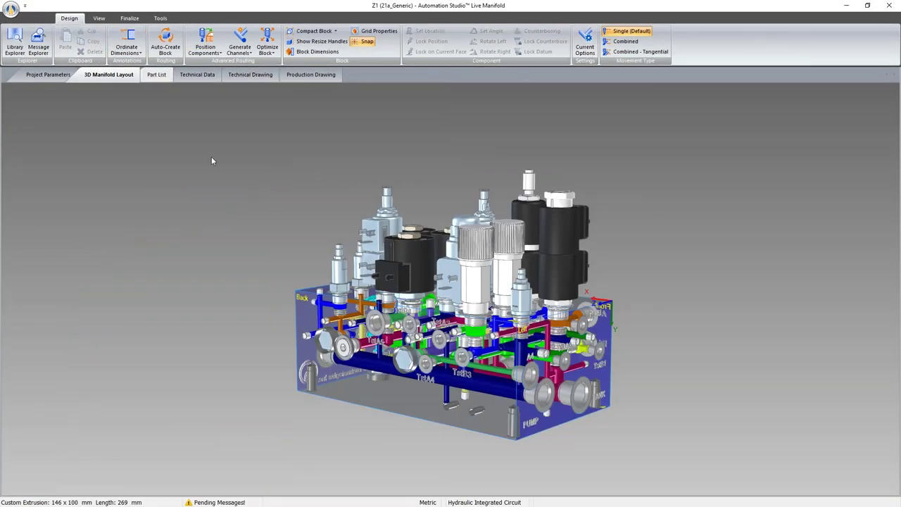
pyautogui.scroll(-1, 686, 411)
pyautogui.scroll(3, 651, 421)
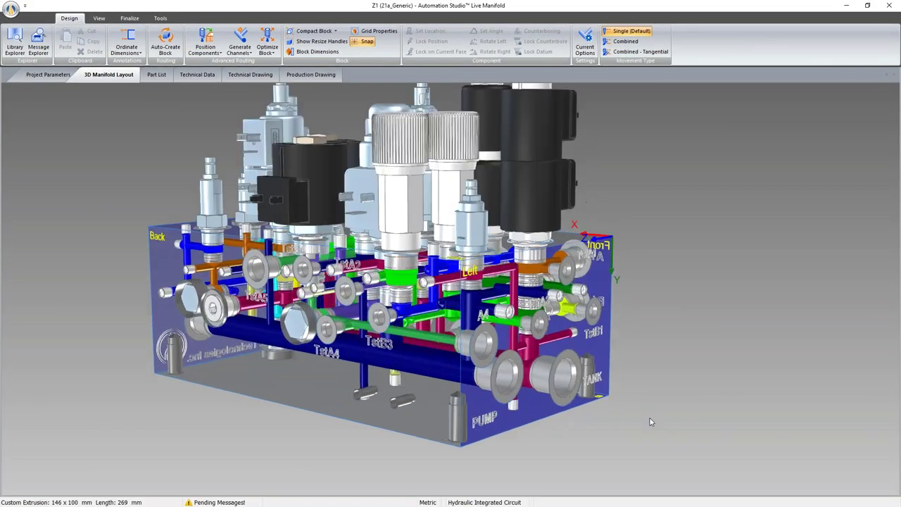
pyautogui.scroll(-1, 651, 422)
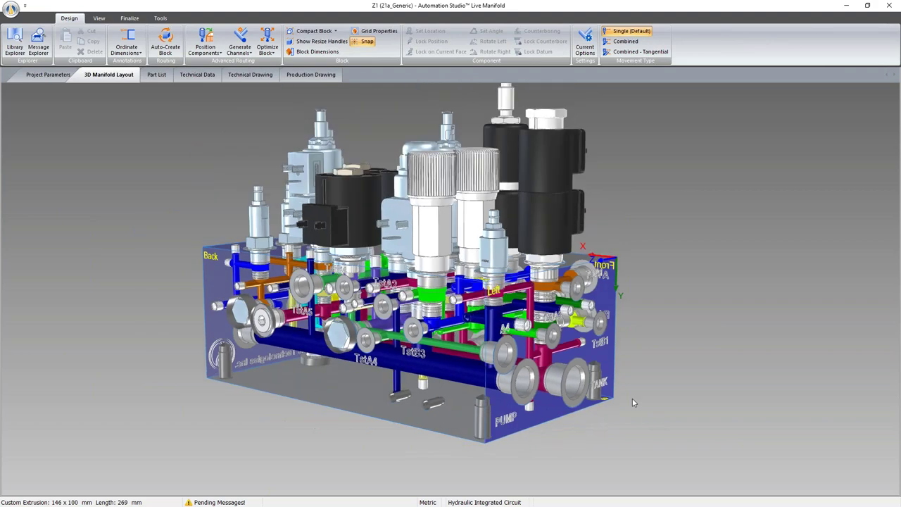
# Show the Manifold Manager beside the 3D model and examine the layout's drilling, closure, dimension and weight figures.
pyautogui.click(98, 17)
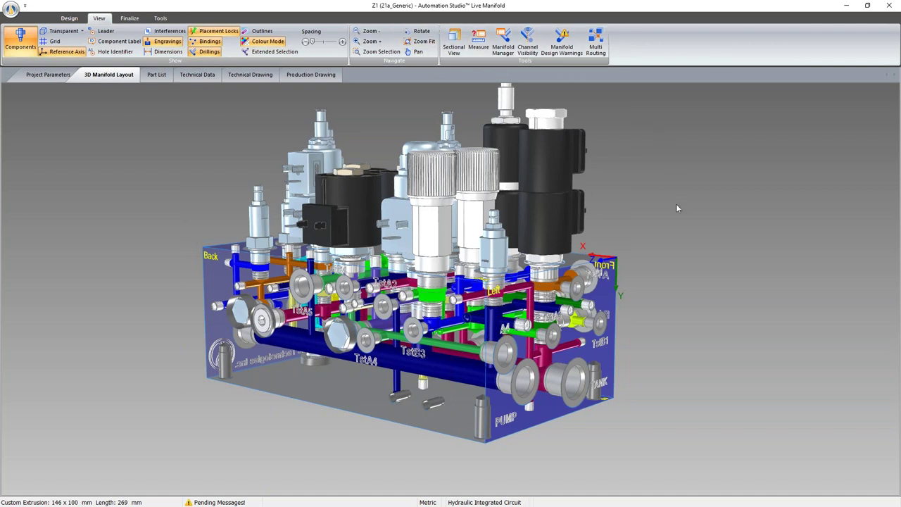
pyautogui.click(503, 43)
pyautogui.moveTo(648, 121); pyautogui.dragTo(786, 93)
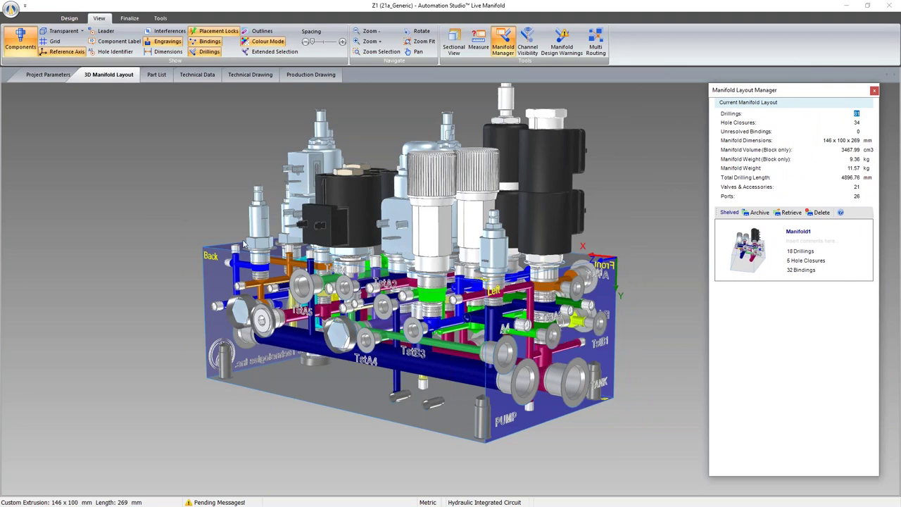
pyautogui.moveTo(354, 302)
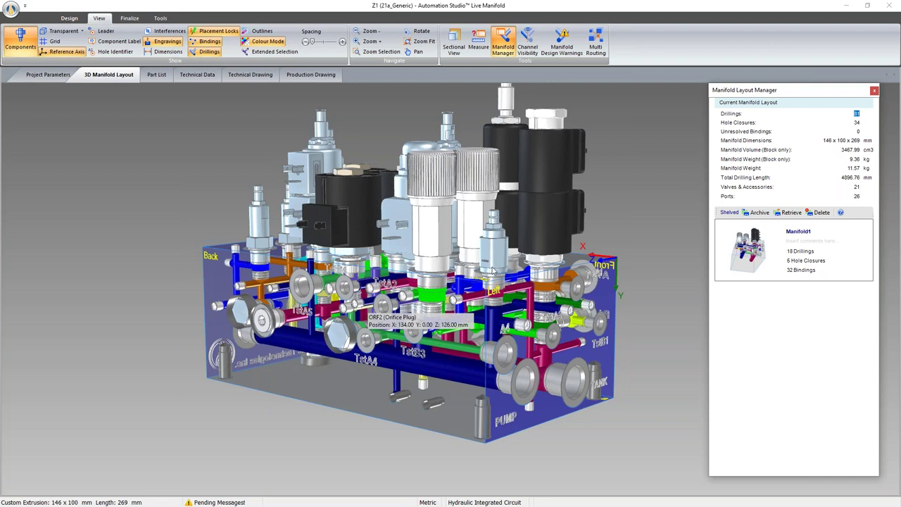
pyautogui.moveTo(493, 299)
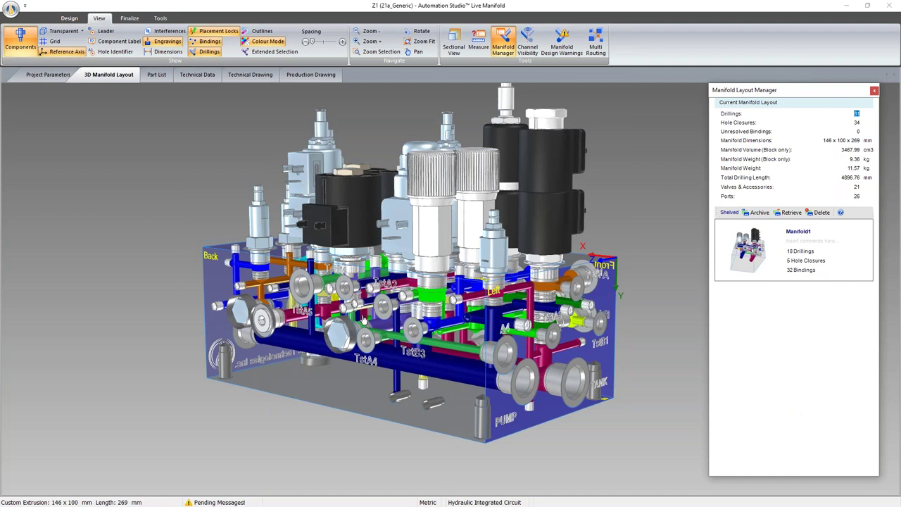
pyautogui.moveTo(363, 319)
# Show the Channel Visibility window, look through the channel list and examine the channels from the opposite side of the block.
pyautogui.click(527, 44)
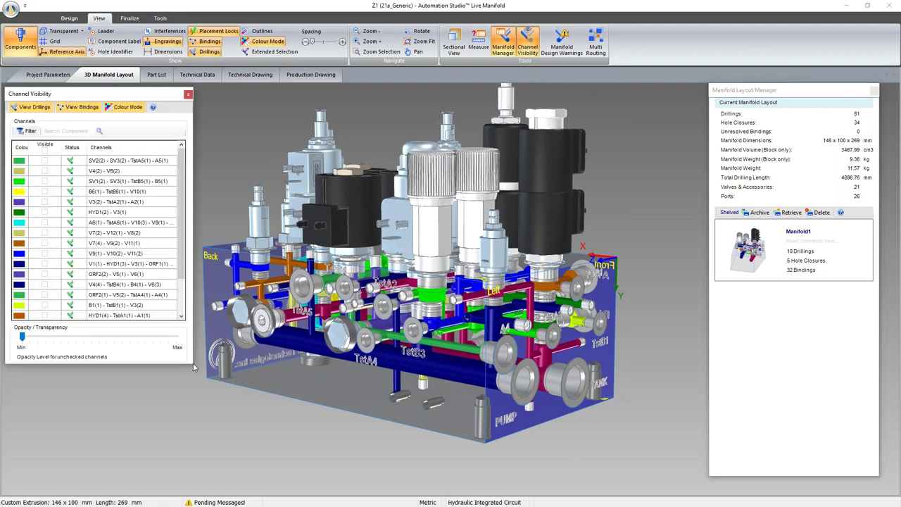
pyautogui.moveTo(192, 369)
pyautogui.mouseDown()
pyautogui.moveTo(201, 369)
pyautogui.moveTo(189, 366)
pyautogui.mouseUp()
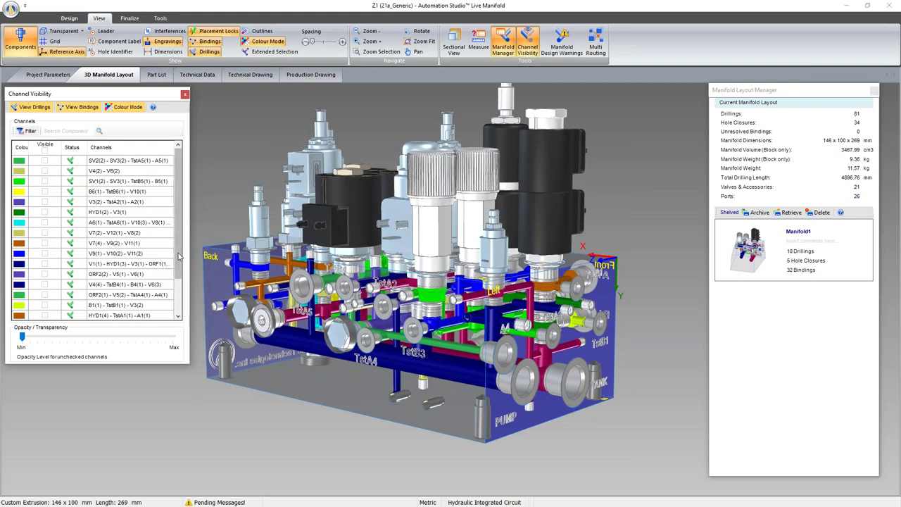
pyautogui.scroll(-3, 179, 321)
pyautogui.scroll(3, 128, 234)
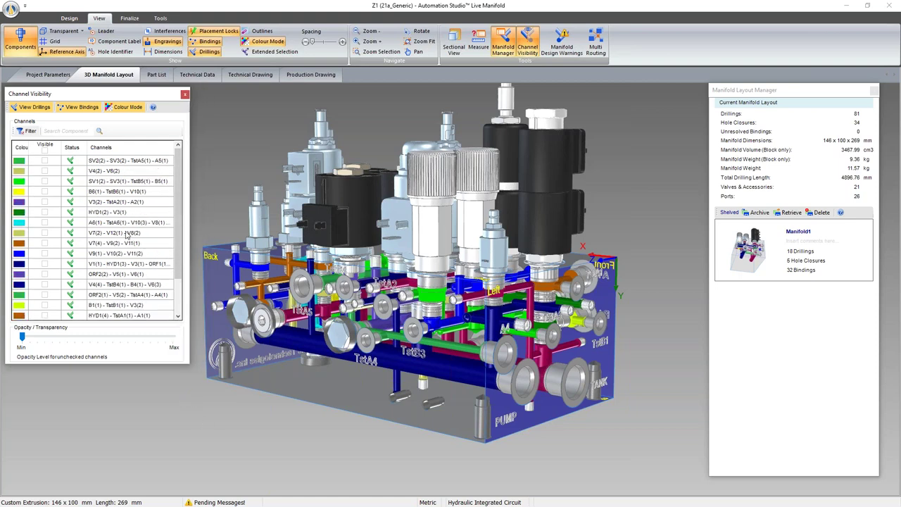
pyautogui.moveTo(242, 385); pyautogui.dragTo(317, 406, button='middle')
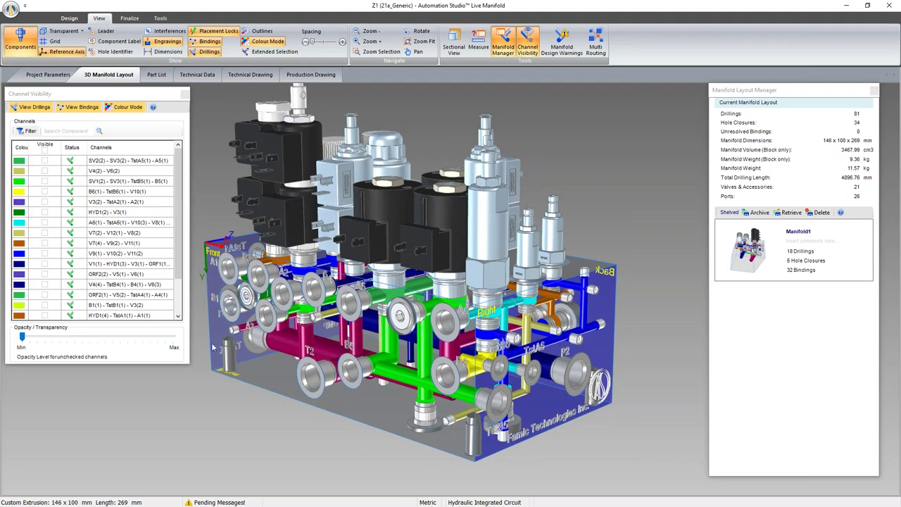
pyautogui.moveTo(344, 426); pyautogui.dragTo(368, 423, button='middle')
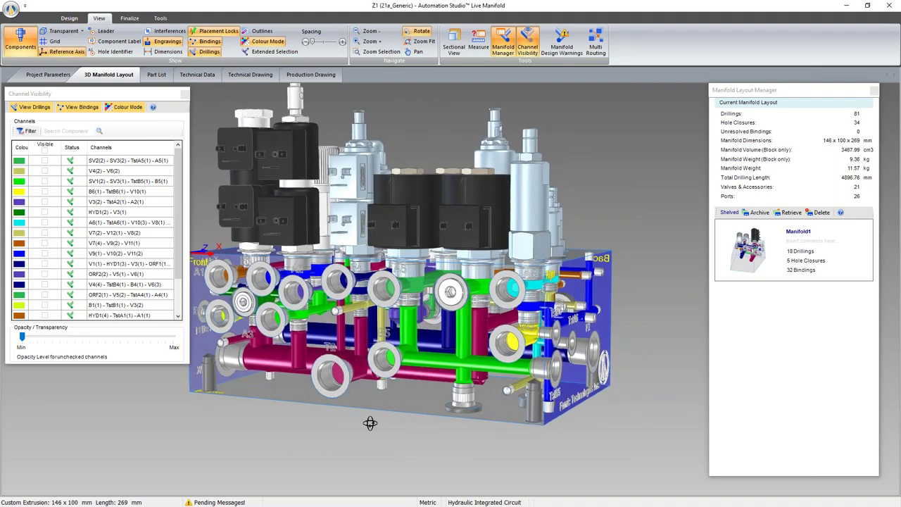
# Restore the side-by-side view with the schematic, close the Manifold Layout Manager and reposition the Channel Visibility window.
pyautogui.click(867, 5)
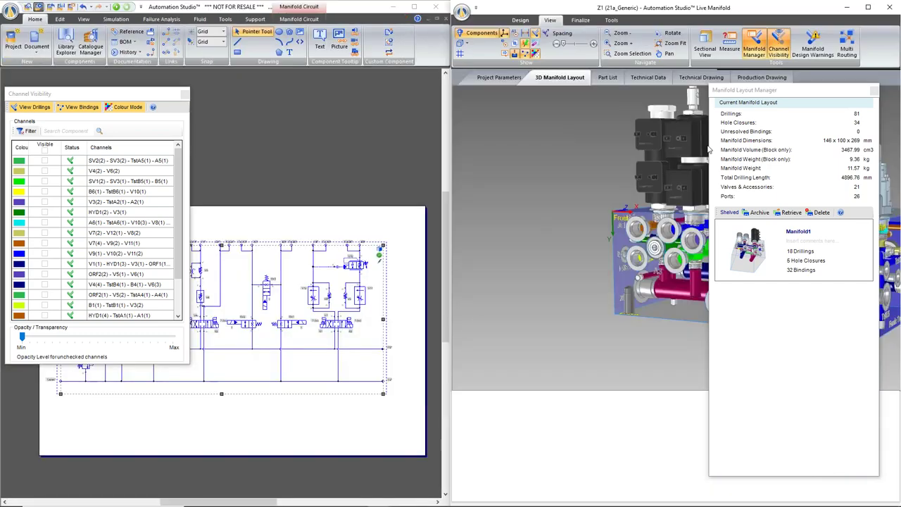
pyautogui.moveTo(697, 157); pyautogui.dragTo(900, 157)
pyautogui.click(876, 90)
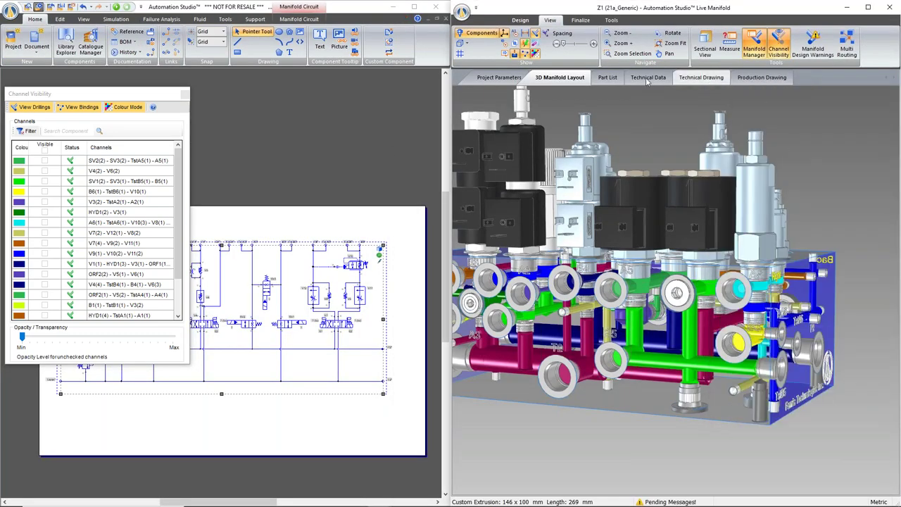
pyautogui.click(149, 96)
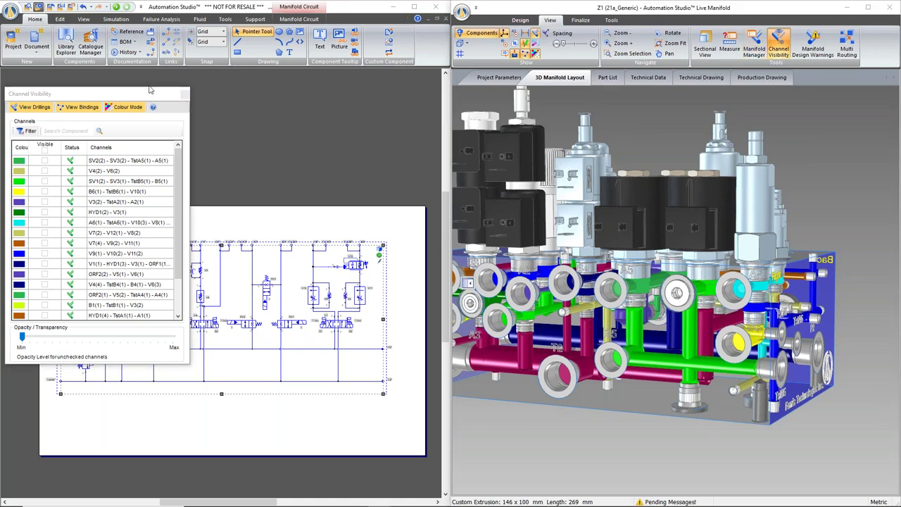
pyautogui.moveTo(152, 97); pyautogui.dragTo(153, 83)
# Select the green SV1(2) - SV3(1) - TstB5(1) - B5(1) channel in the 3D layout and examine its corresponding lines in the schematic.
pyautogui.click(662, 363)
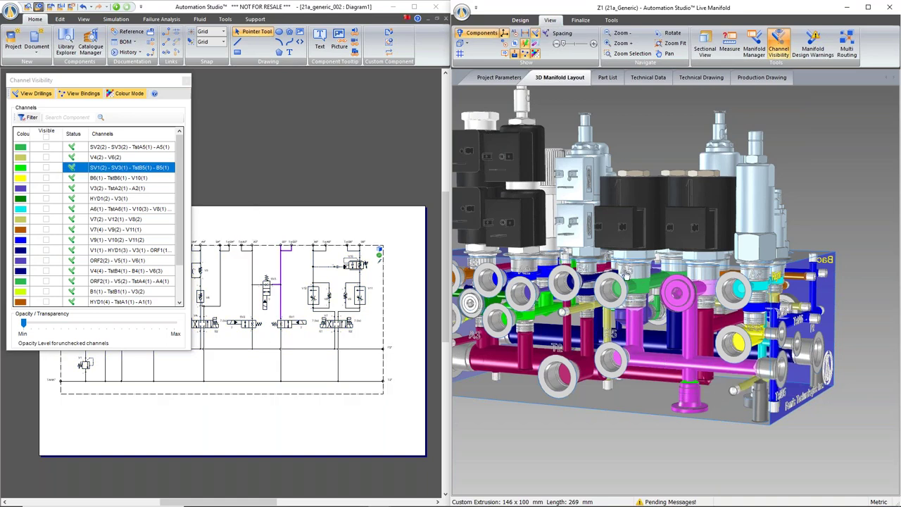
pyautogui.click(286, 310)
pyautogui.scroll(3, 293, 289)
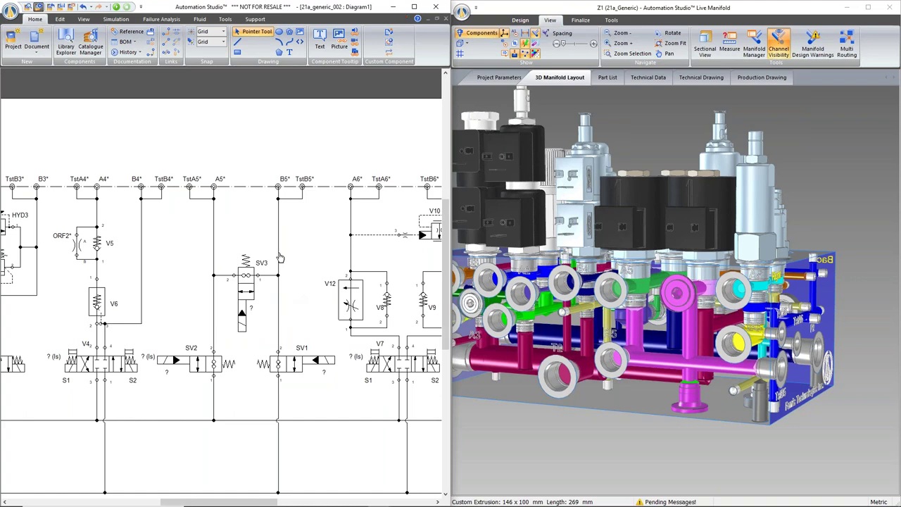
pyautogui.scroll(-3, 279, 257)
pyautogui.scroll(-2, 309, 259)
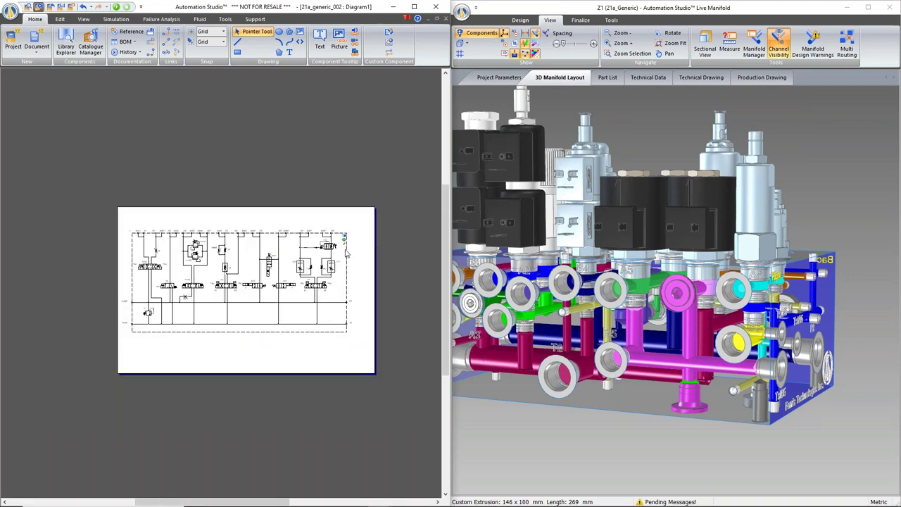
pyautogui.scroll(1, 344, 245)
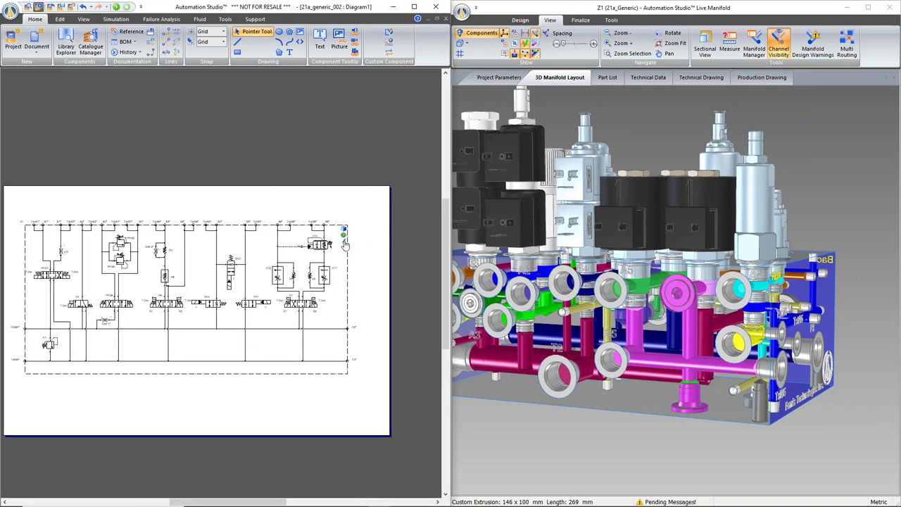
# Open manifold Z1's circuit for editing in the schematic and select a segment of the pump line.
pyautogui.click(344, 244)
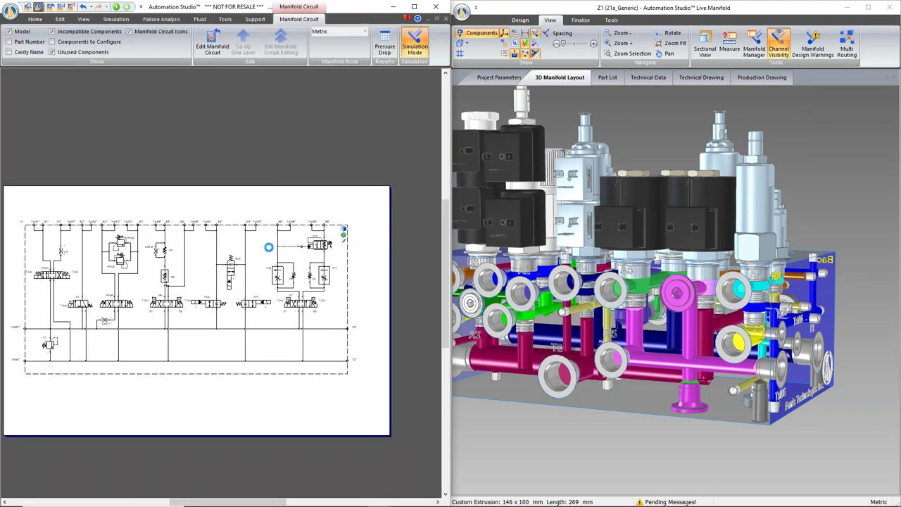
pyautogui.doubleClick(203, 332)
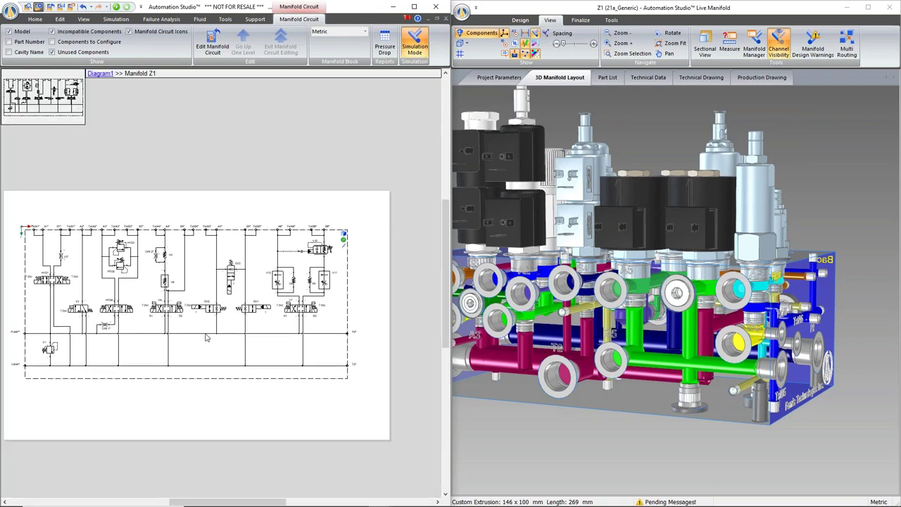
pyautogui.click(209, 335)
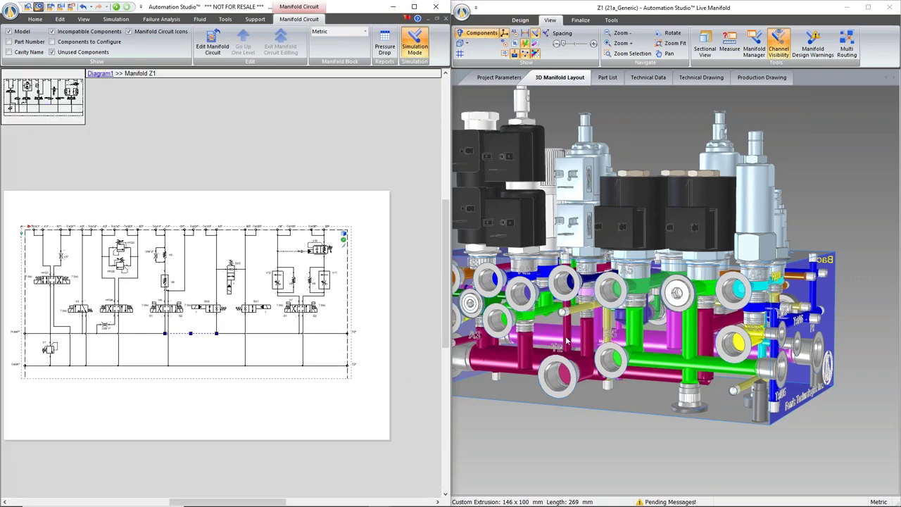
# Filter the 3D layout to the pump drilling's V1(1) - HYD1(3) - V3(1) - ORF1 channel, inspect it from behind and select a connected valve.
pyautogui.rightClick(659, 349)
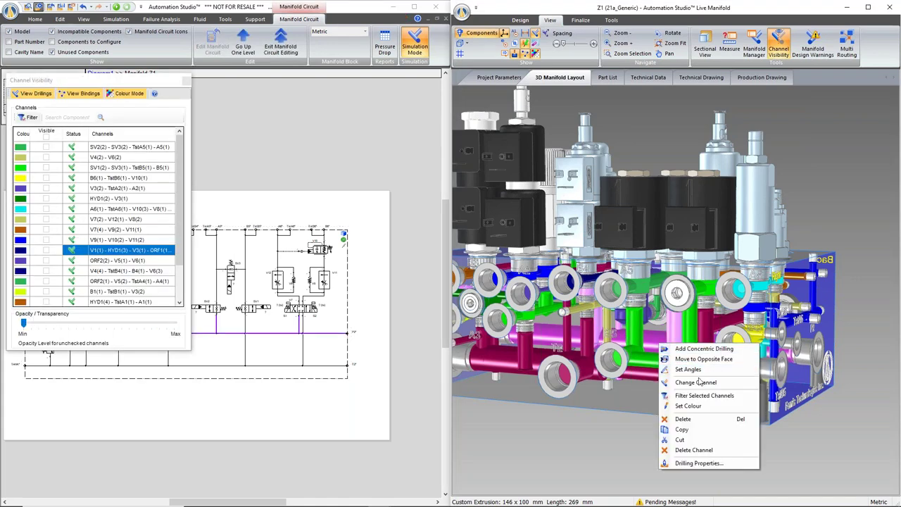
pyautogui.click(688, 399)
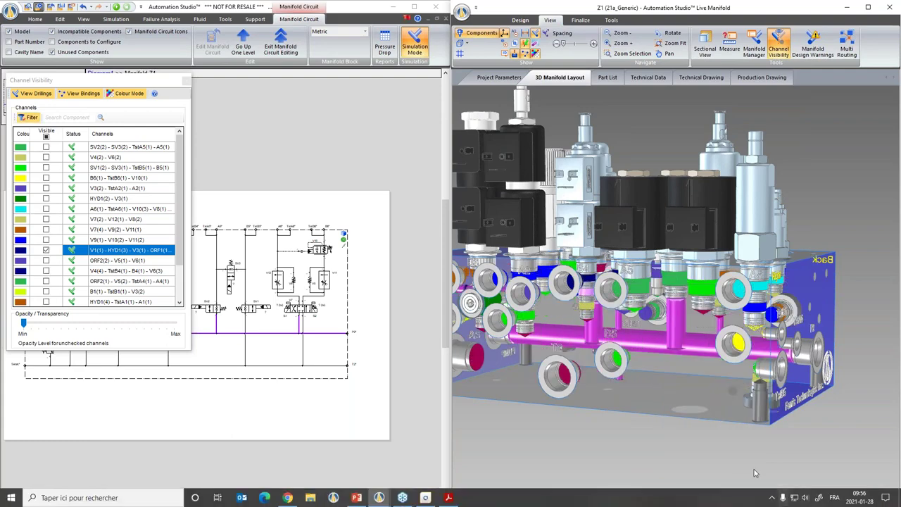
pyautogui.moveTo(704, 479); pyautogui.dragTo(577, 455, button='middle')
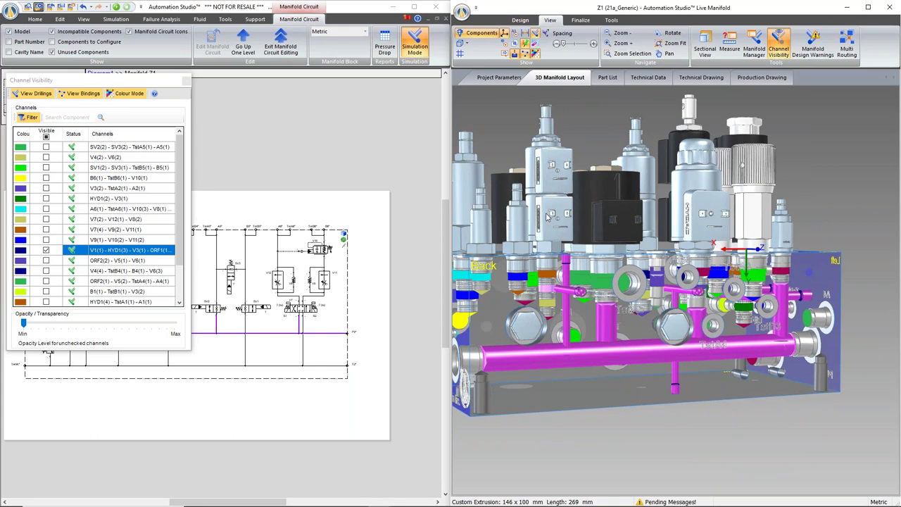
pyautogui.click(717, 218)
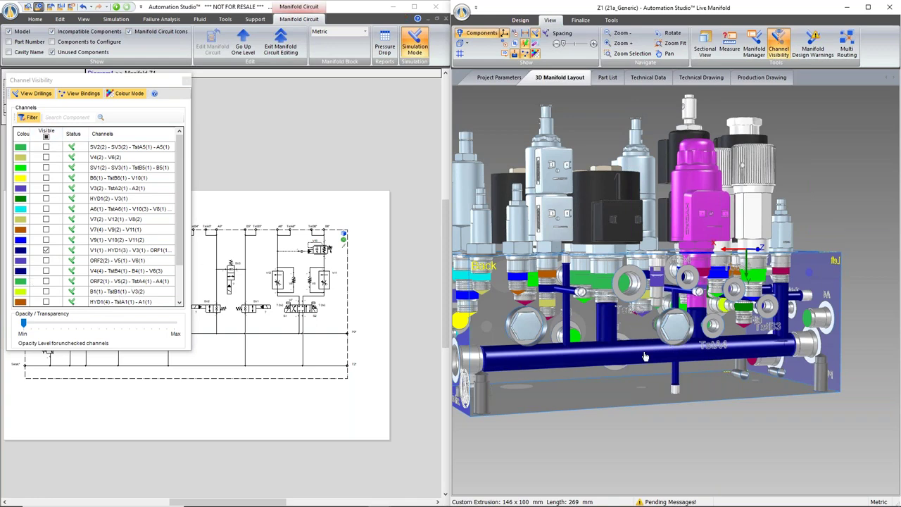
pyautogui.moveTo(607, 416); pyautogui.dragTo(645, 415, button='middle')
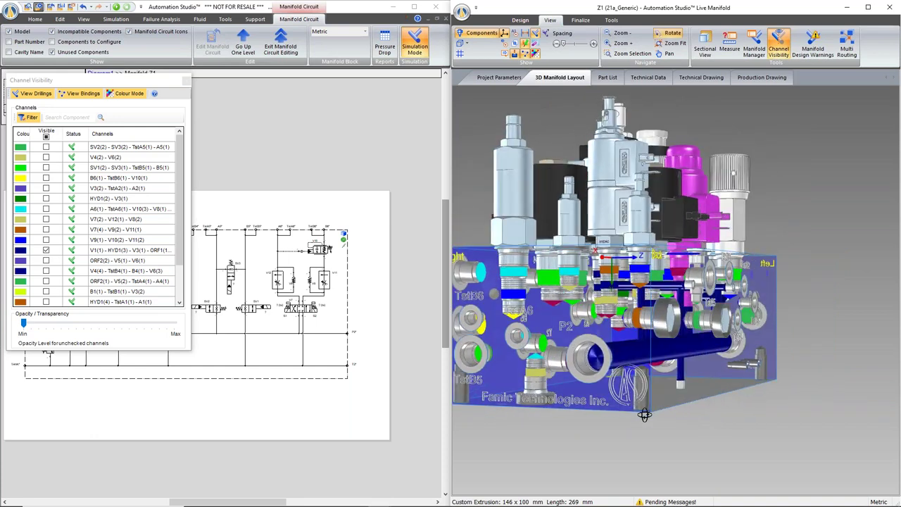
# Make all channels visible again, then filter the layout to the large pump drilling's channel.
pyautogui.click(46, 138)
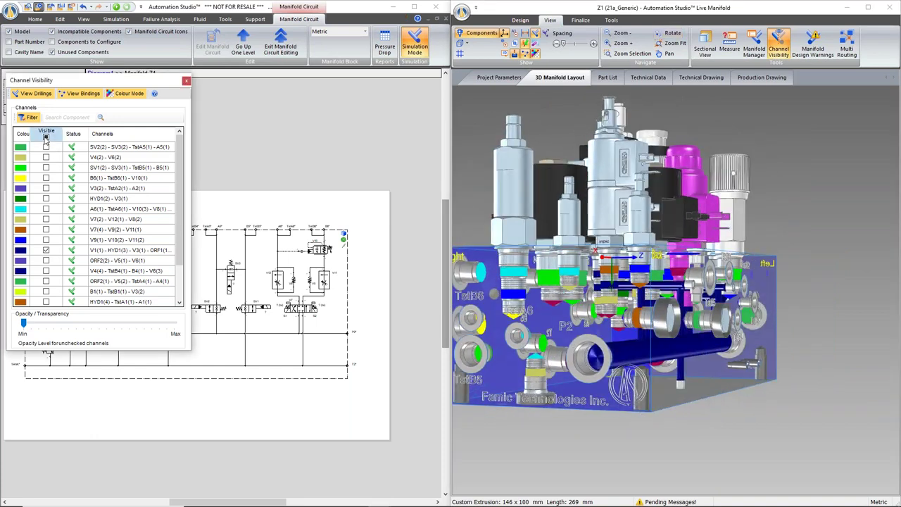
pyautogui.click(46, 138)
pyautogui.click(629, 359)
pyautogui.rightClick(628, 354)
pyautogui.click(665, 407)
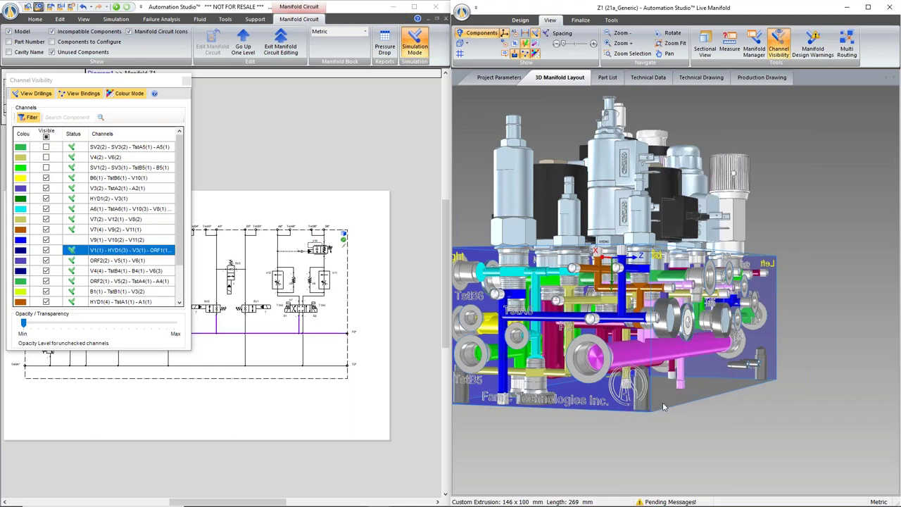
# Raise the opacity of the unchecked channels to nearly halfway and close the Channel Visibility window.
pyautogui.click(24, 323)
pyautogui.moveTo(58, 329); pyautogui.dragTo(100, 326)
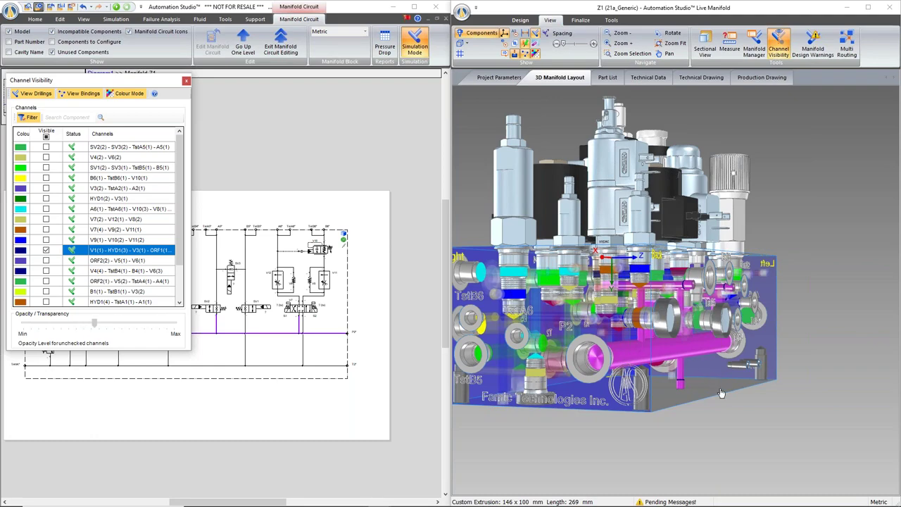
pyautogui.moveTo(690, 391); pyautogui.dragTo(651, 346, button='middle')
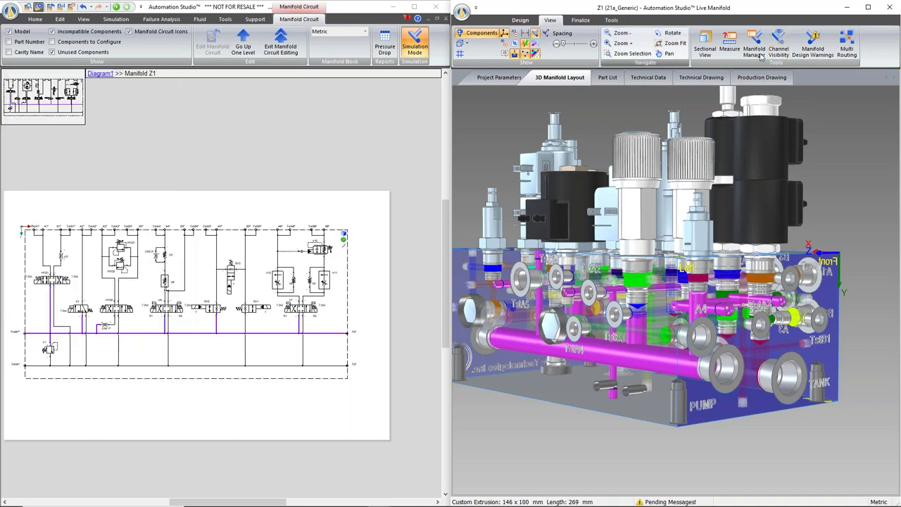
pyautogui.click(186, 82)
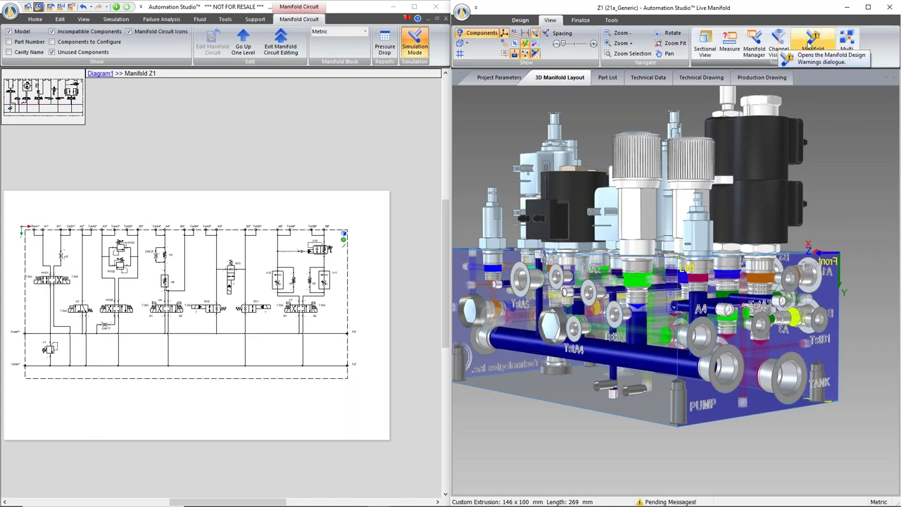
# Review the full Manifold Design Warnings list, covering clearance, drilling intersection and minimum diameter rules, and close it.
pyautogui.click(810, 41)
pyautogui.moveTo(401, 104); pyautogui.dragTo(354, 80)
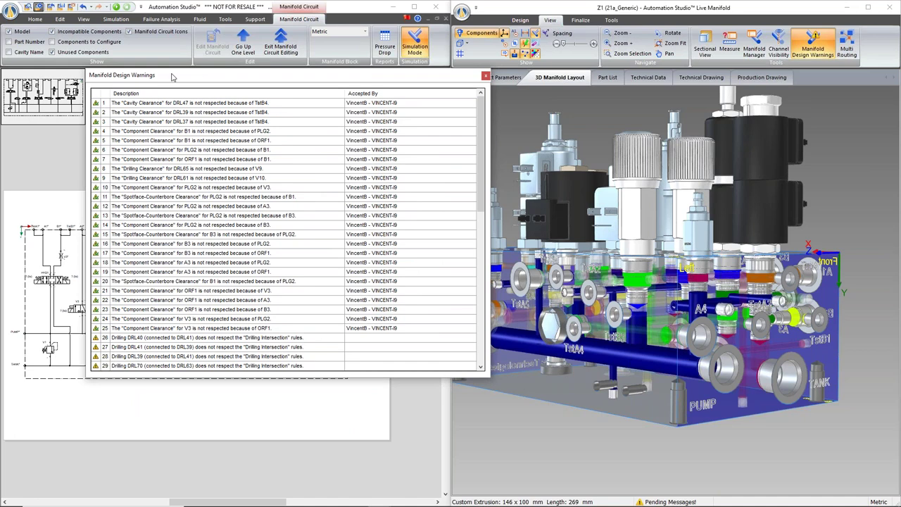
pyautogui.scroll(-10, 161, 281)
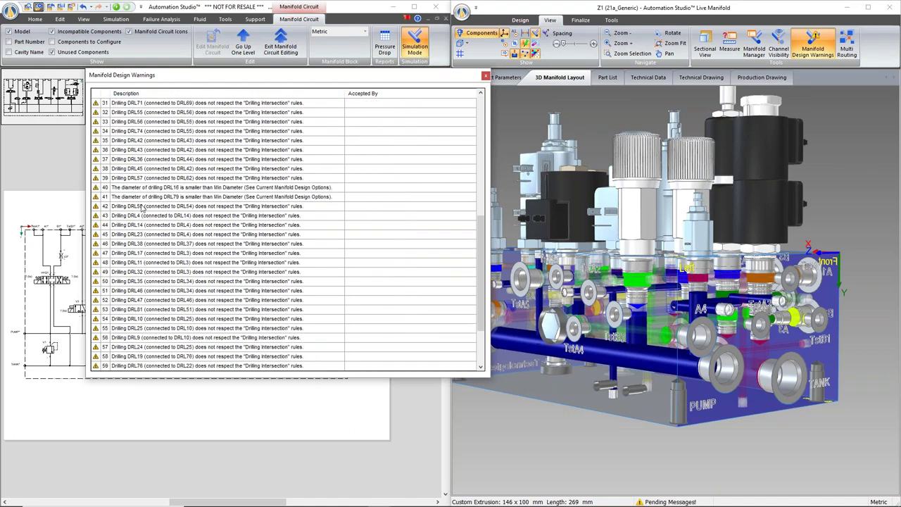
pyautogui.scroll(10, 147, 220)
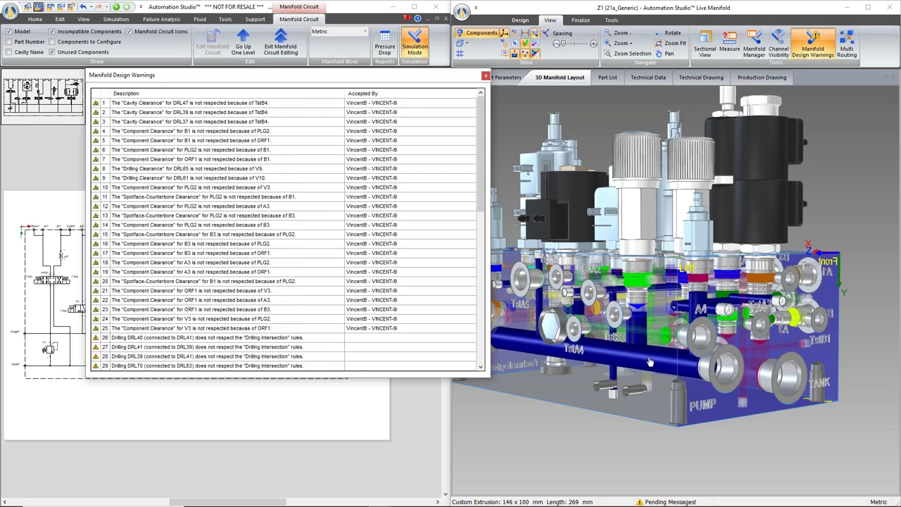
pyautogui.moveTo(648, 362)
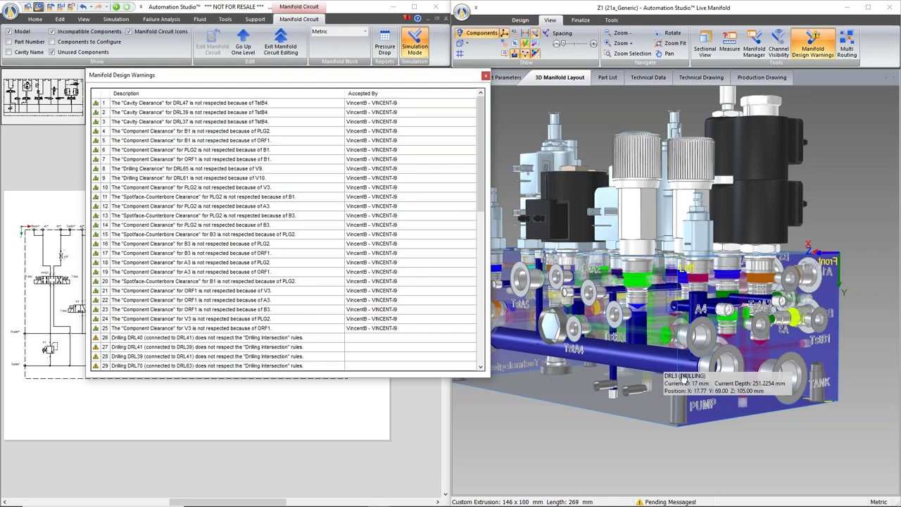
pyautogui.scroll(-12, 128, 237)
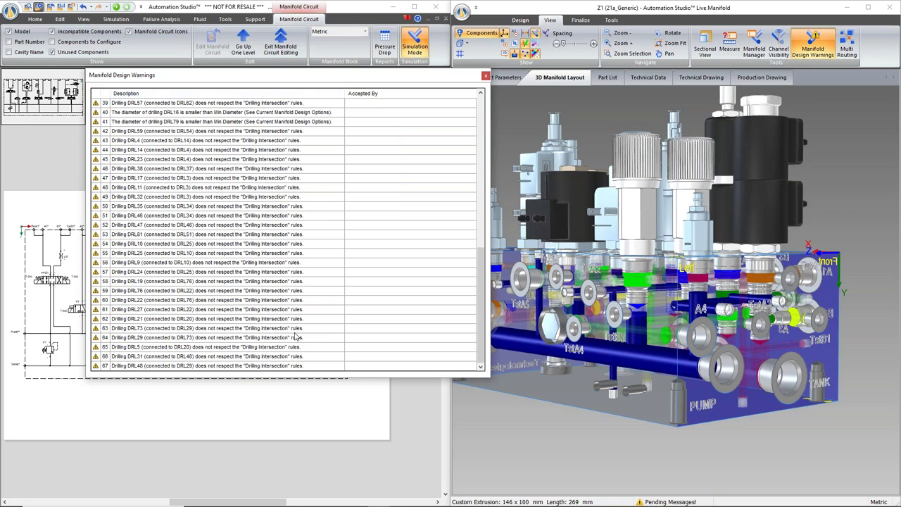
pyautogui.click(485, 76)
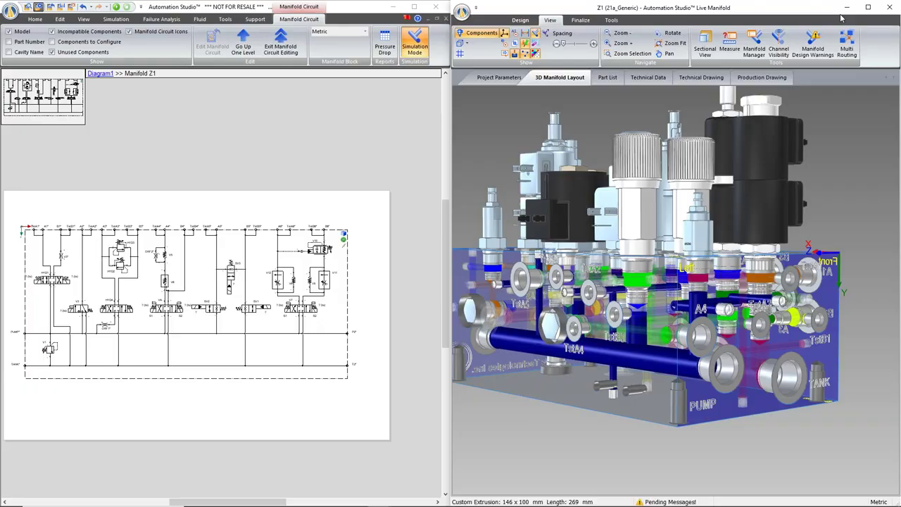
# Maximize the Live Manifold window and section the block parallel to its front face, moving the cut toward the back.
pyautogui.click(867, 7)
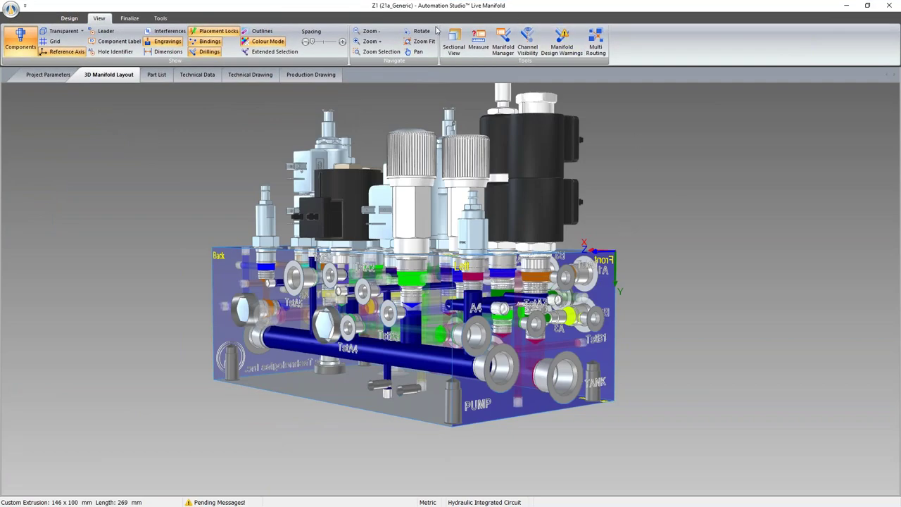
pyautogui.doubleClick(532, 406)
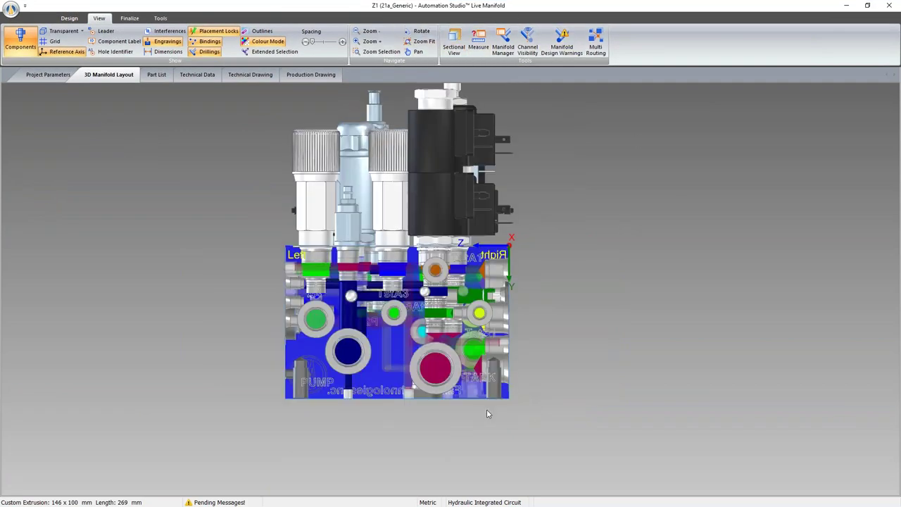
pyautogui.click(452, 45)
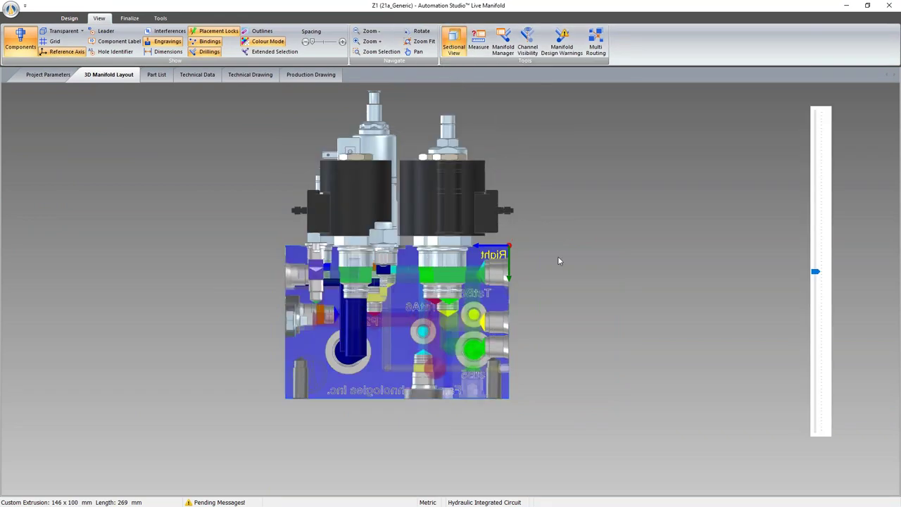
pyautogui.moveTo(562, 247); pyautogui.dragTo(616, 288, button='middle')
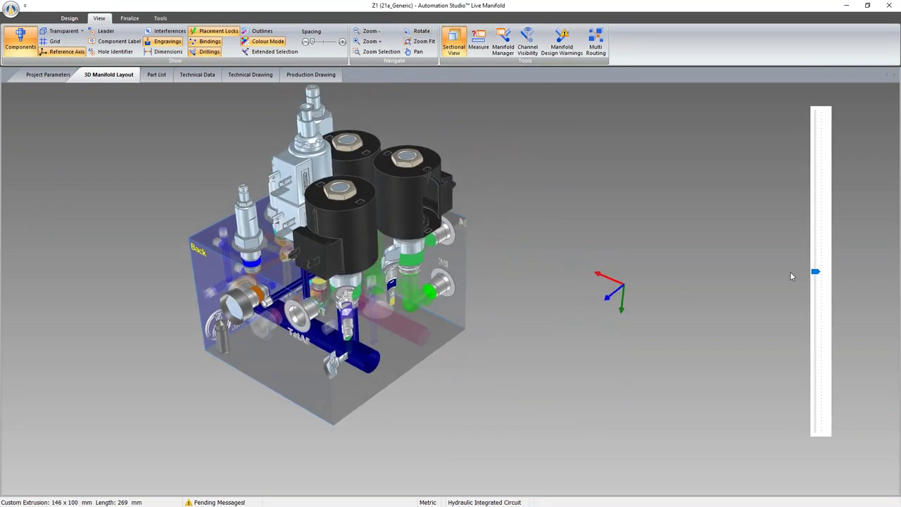
pyautogui.moveTo(814, 272); pyautogui.dragTo(798, 337)
# Examine the cut pump drillings near the back of the block and turn off the sectional view.
pyautogui.moveTo(422, 389); pyautogui.dragTo(440, 353, button='middle')
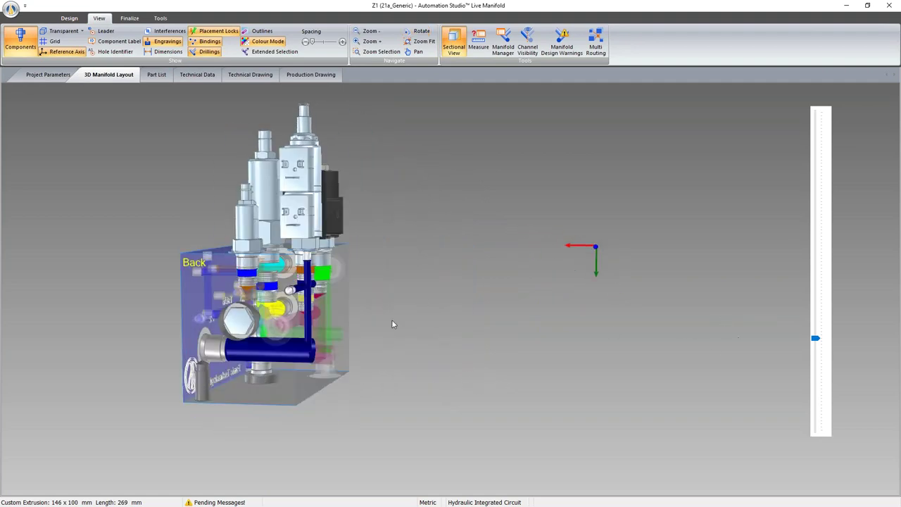
pyautogui.scroll(2, 435, 333)
pyautogui.moveTo(413, 290); pyautogui.dragTo(508, 329, button='middle')
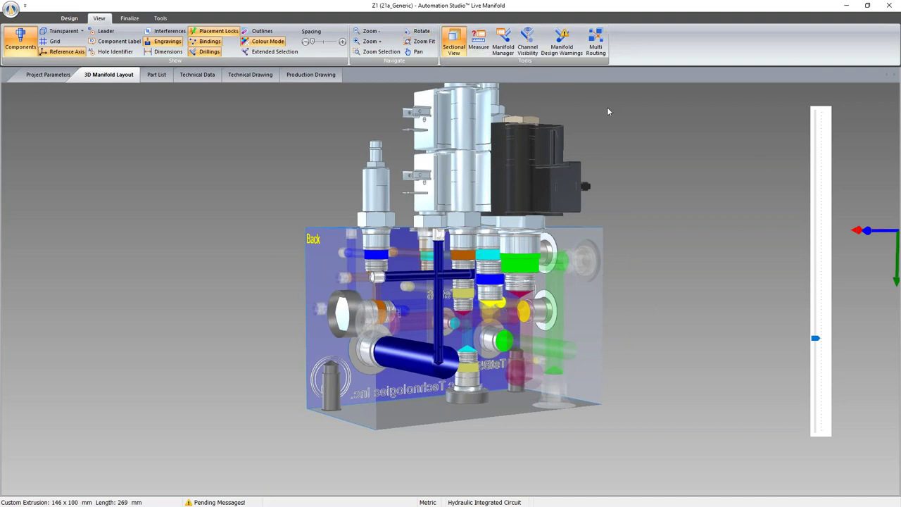
pyautogui.click(453, 42)
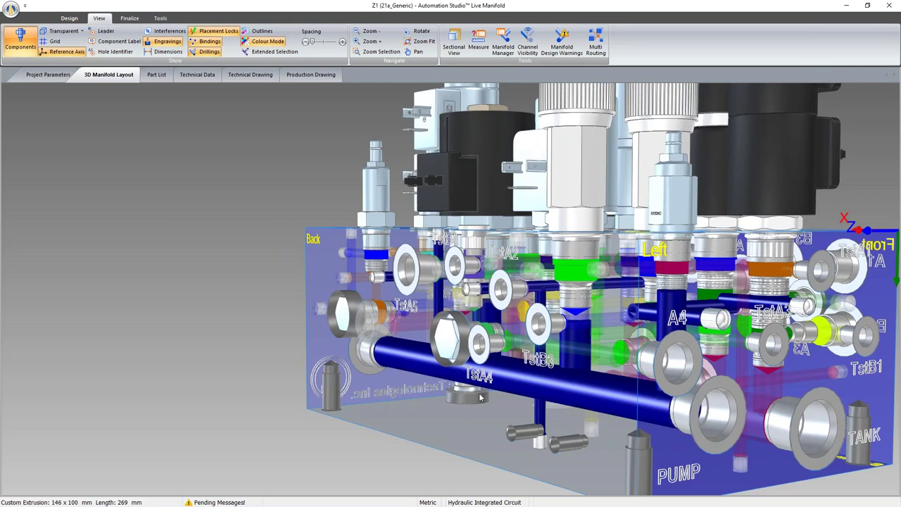
# Show the Measure window, view port A4's X, Y and Z location settings and close them without changes.
pyautogui.scroll(-2, 481, 398)
pyautogui.click(478, 43)
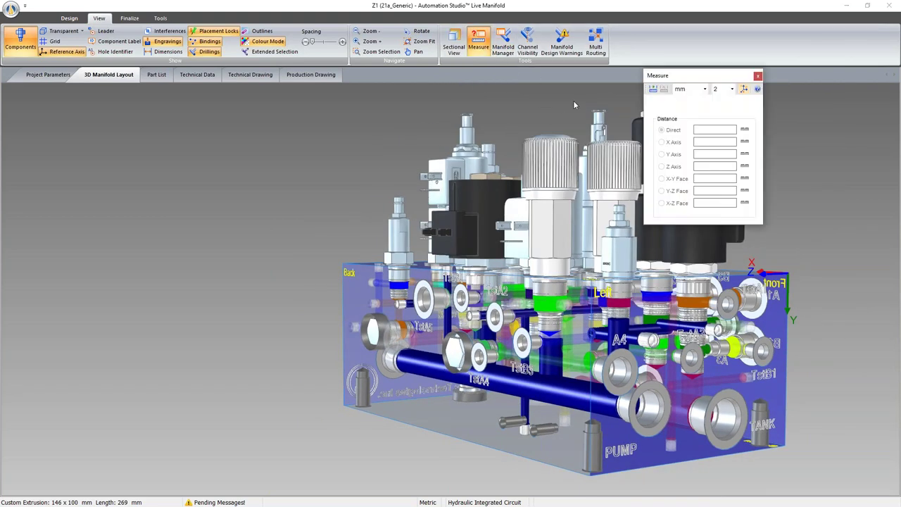
pyautogui.rightClick(617, 361)
pyautogui.rightClick(618, 356)
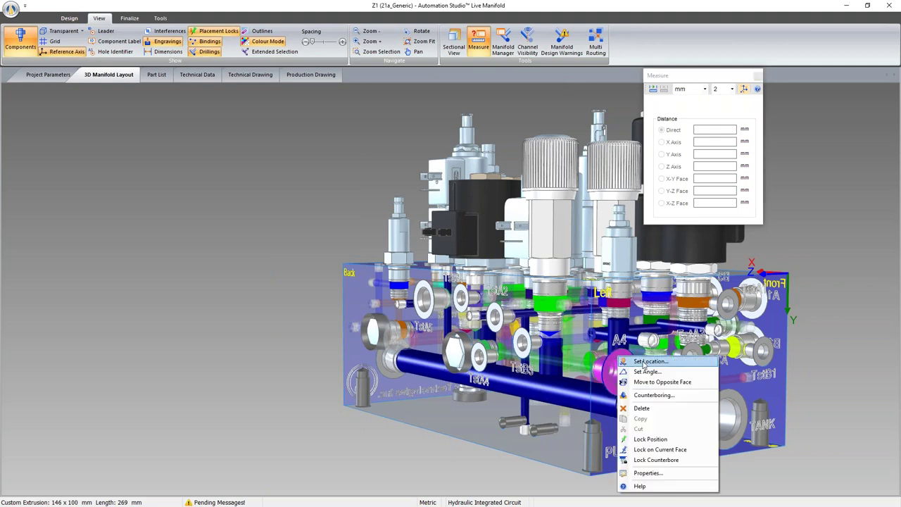
pyautogui.click(643, 361)
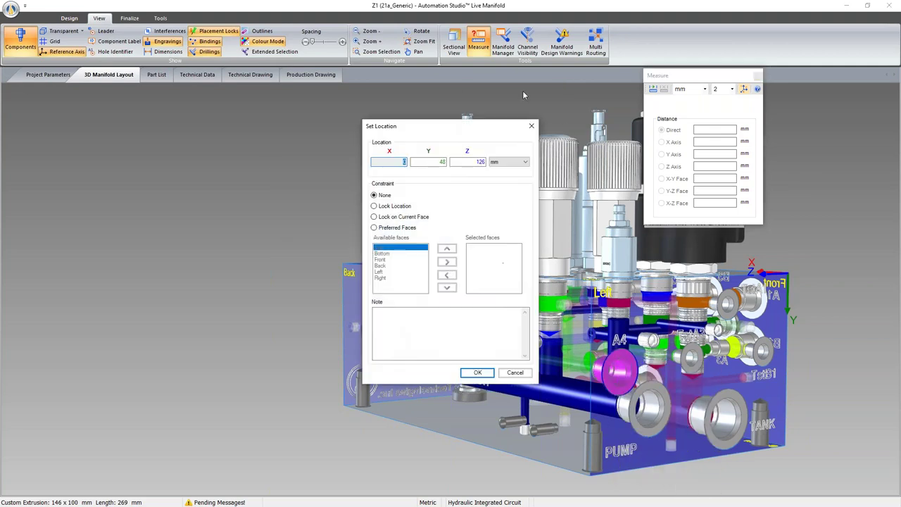
pyautogui.click(531, 126)
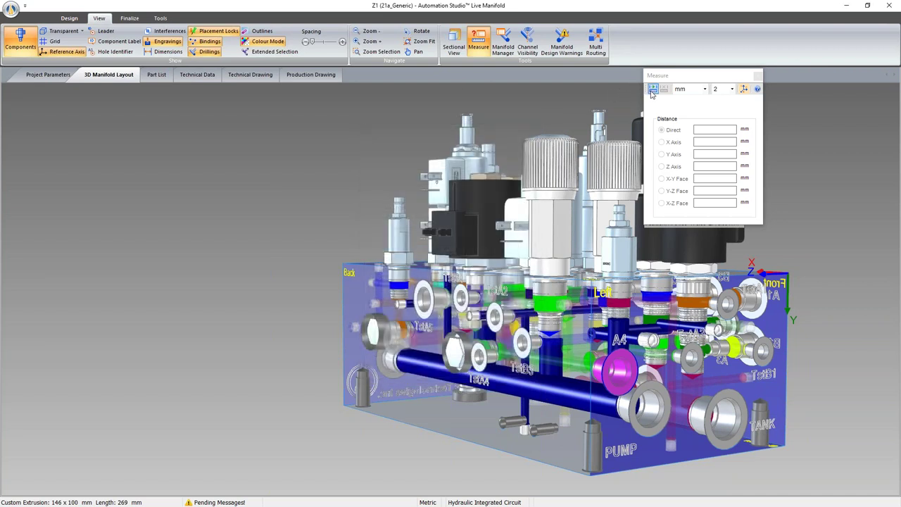
# Start a direct distance measurement in mm by picking a first point near the block's Back face.
pyautogui.click(653, 90)
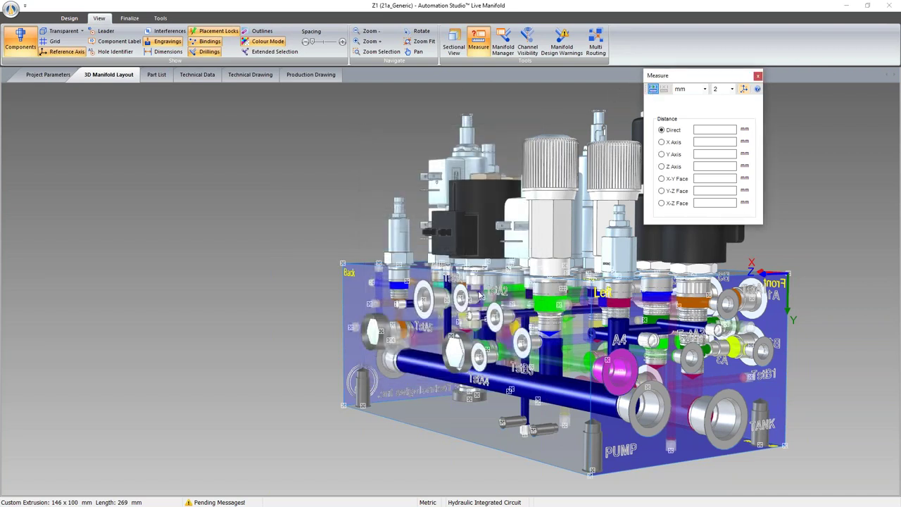
pyautogui.moveTo(414, 419); pyautogui.dragTo(337, 314, button='middle')
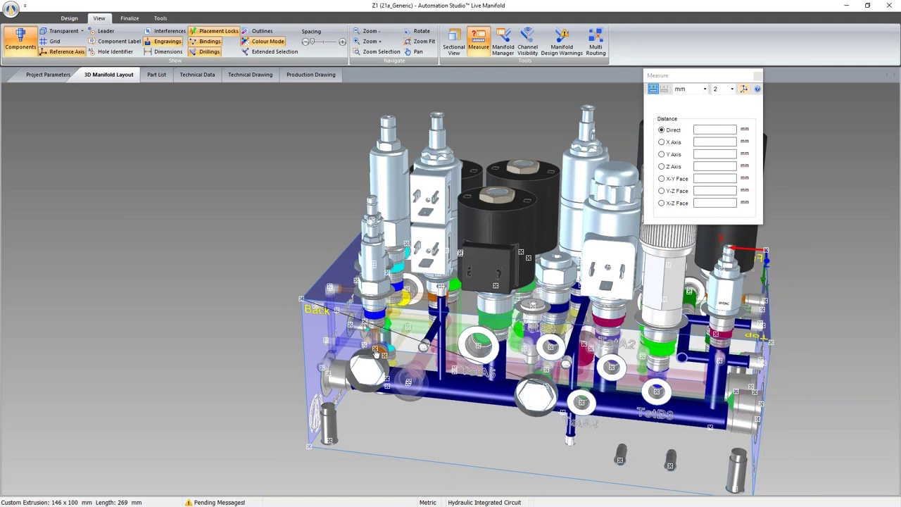
pyautogui.click(423, 345)
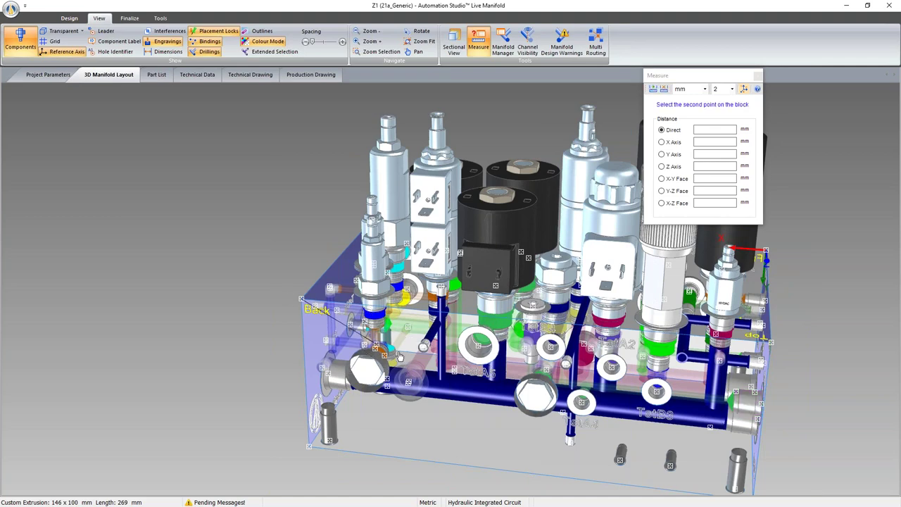
# Measure the distance from the block's back corner to the nearest cartridge cavity, and close the measurement.
pyautogui.click(365, 324)
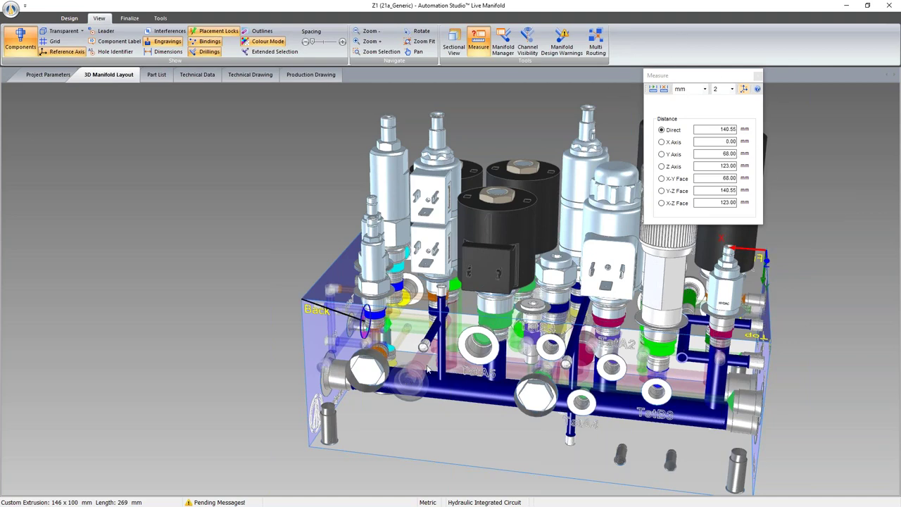
pyautogui.click(757, 75)
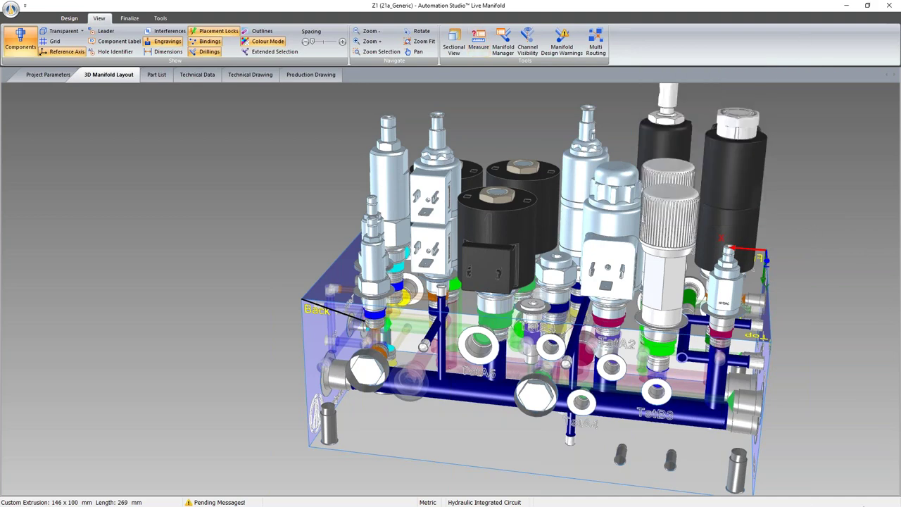
pyautogui.moveTo(773, 10); pyautogui.dragTo(900, 84)
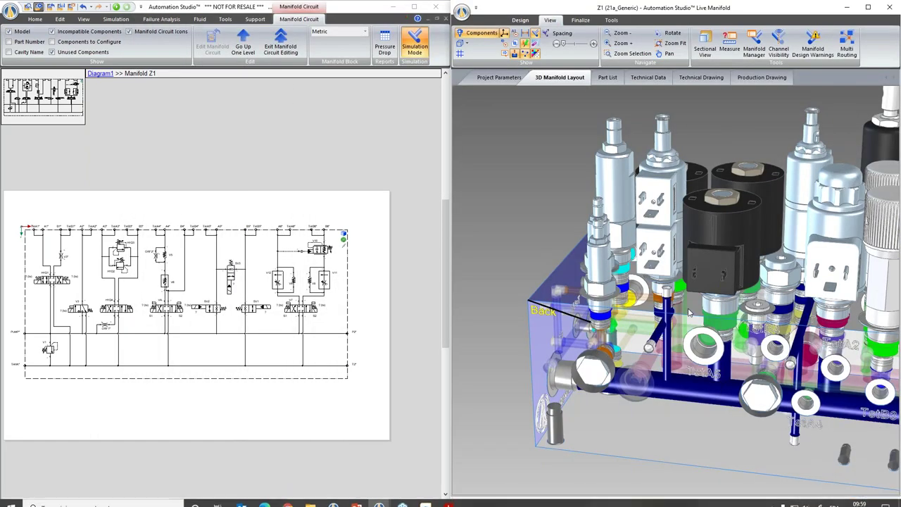
pyautogui.click(413, 7)
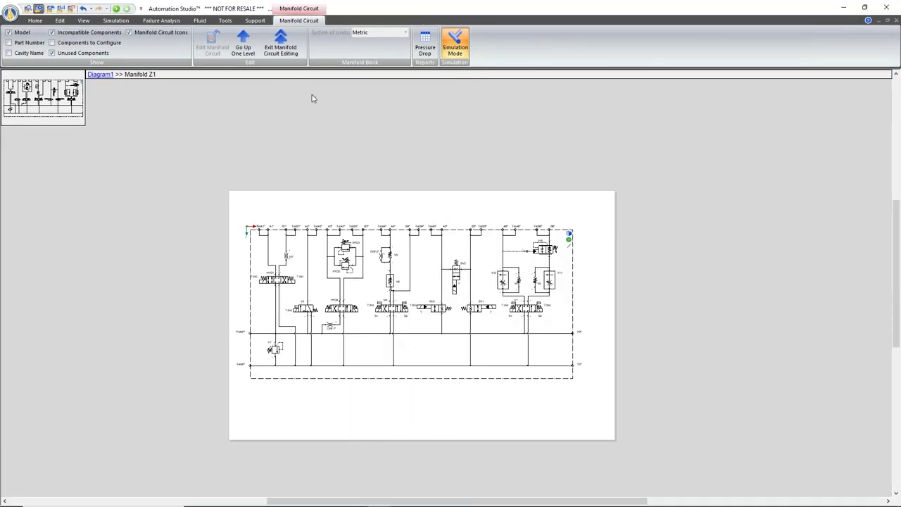
pyautogui.doubleClick(412, 10)
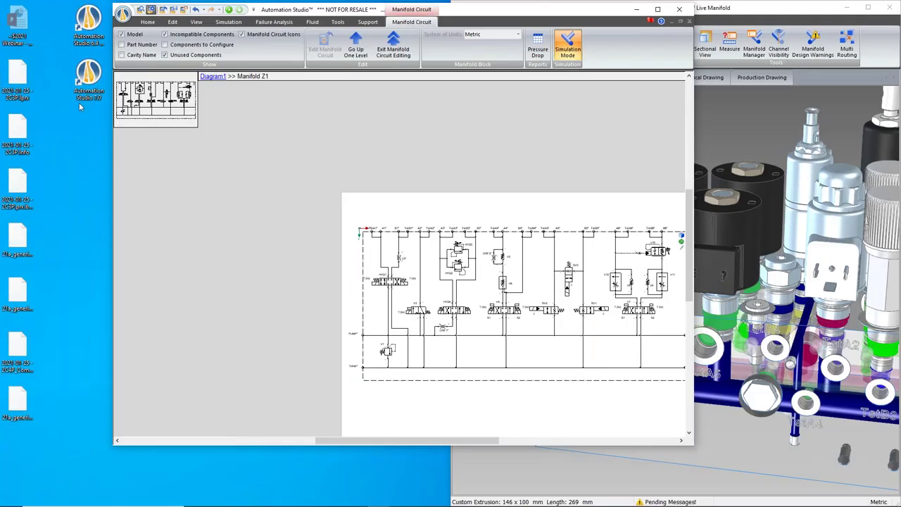
pyautogui.press('super+Down')
pyautogui.moveTo(2, 151); pyautogui.dragTo(4, 153)
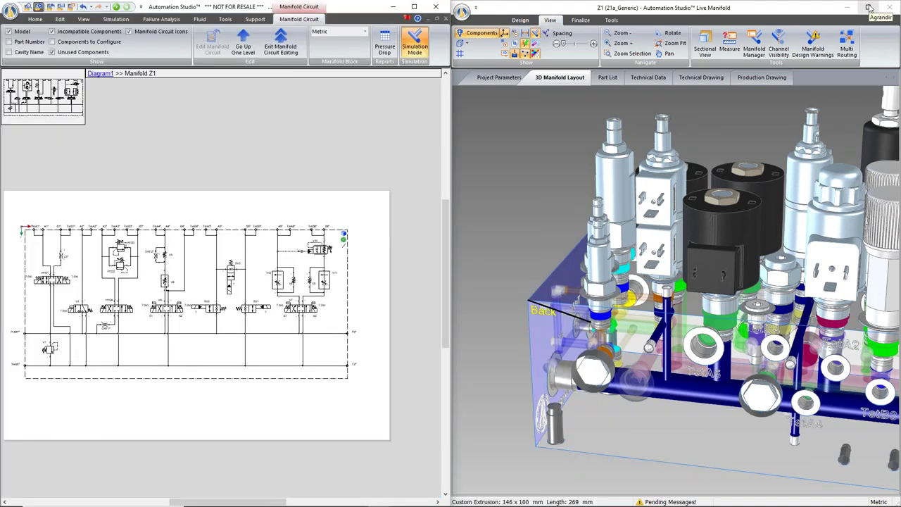
pyautogui.click(868, 8)
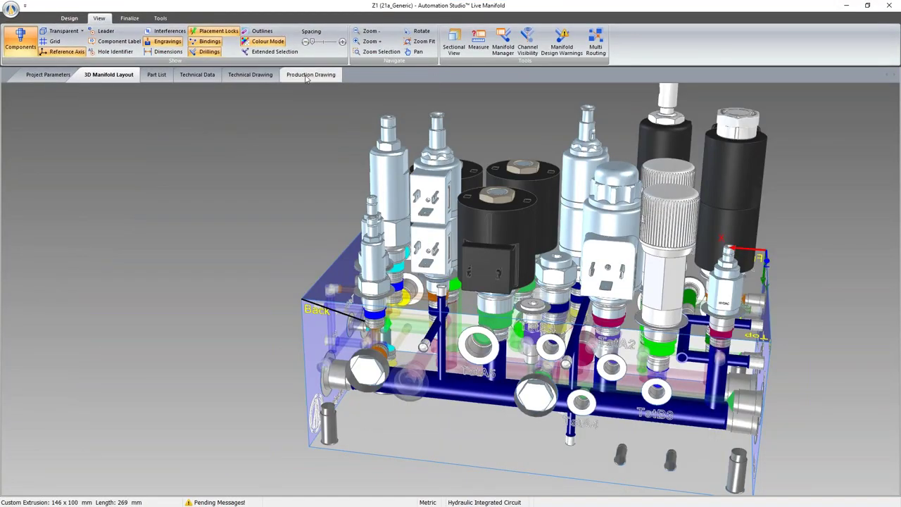
# Open the Cavity Manager and look through the list of available cavity manufacturers, keeping Bosch Rexroth.
pyautogui.click(159, 19)
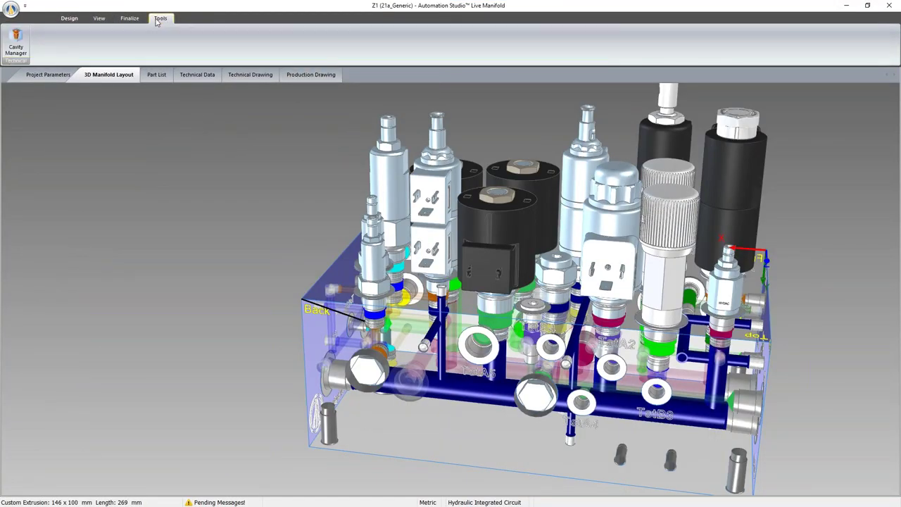
pyautogui.click(15, 45)
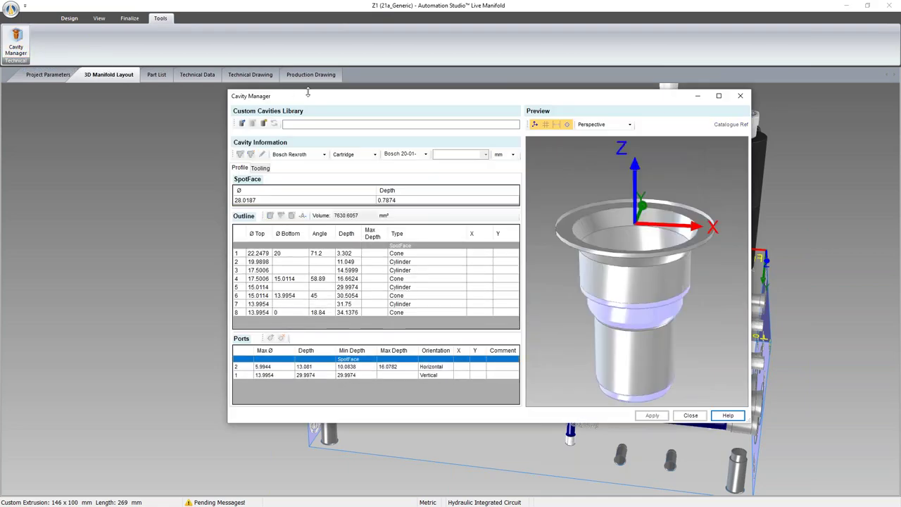
pyautogui.moveTo(314, 99); pyautogui.dragTo(220, 92)
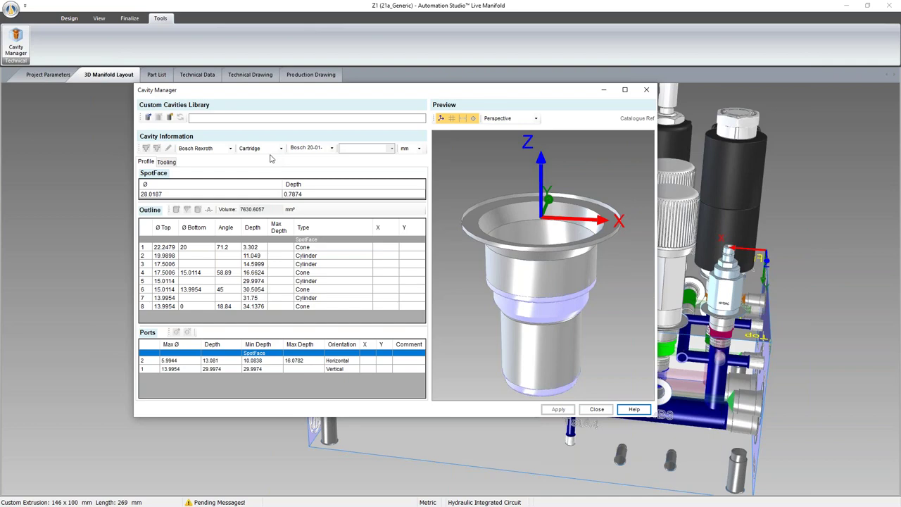
pyautogui.click(229, 148)
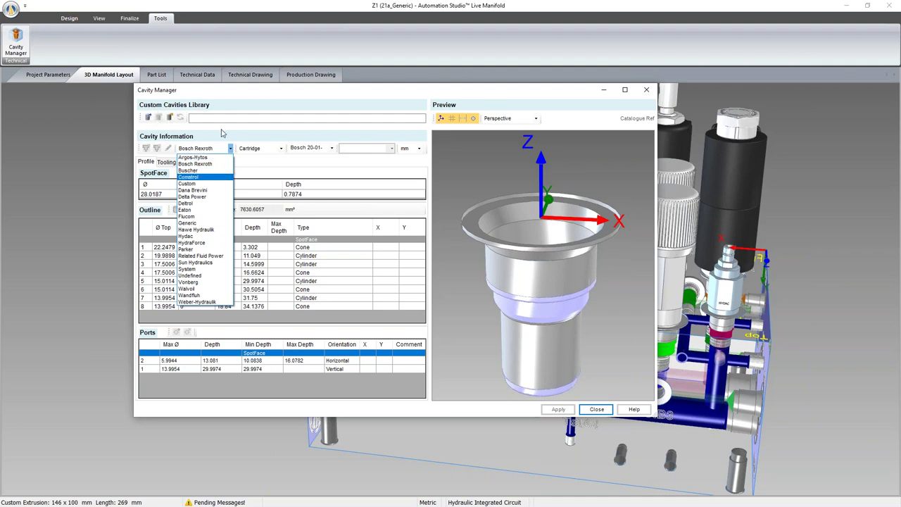
pyautogui.click(240, 119)
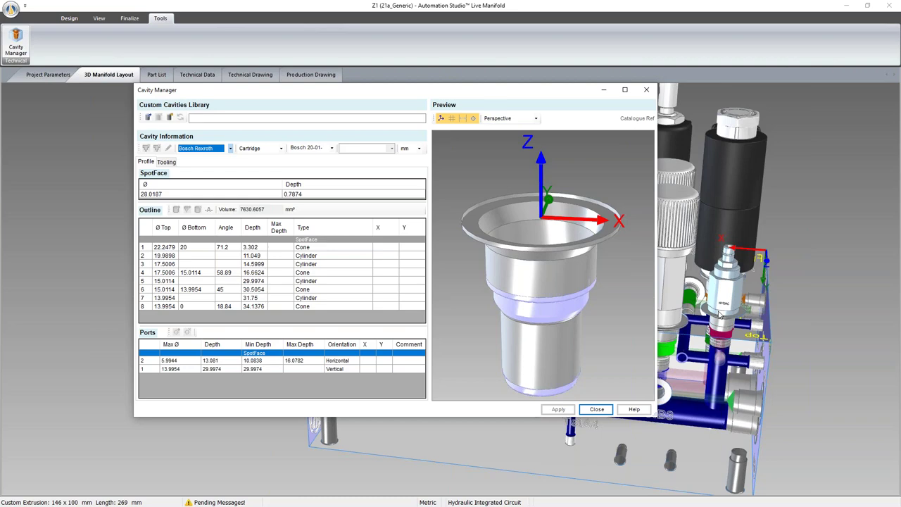
# Highlight several outline stages of the Bosch Rexroth cartridge cavity in the preview, and close the Cavity Manager.
pyautogui.click(174, 256)
pyautogui.click(170, 266)
pyautogui.click(170, 282)
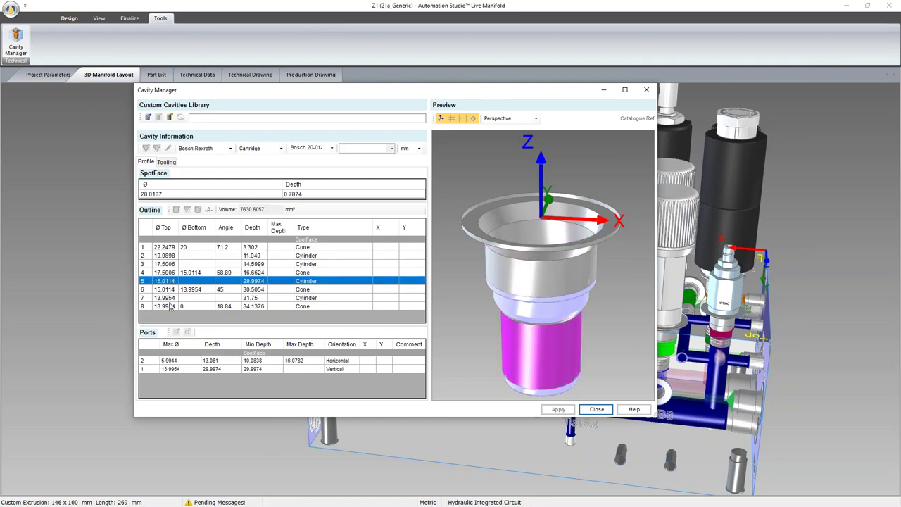
pyautogui.click(170, 307)
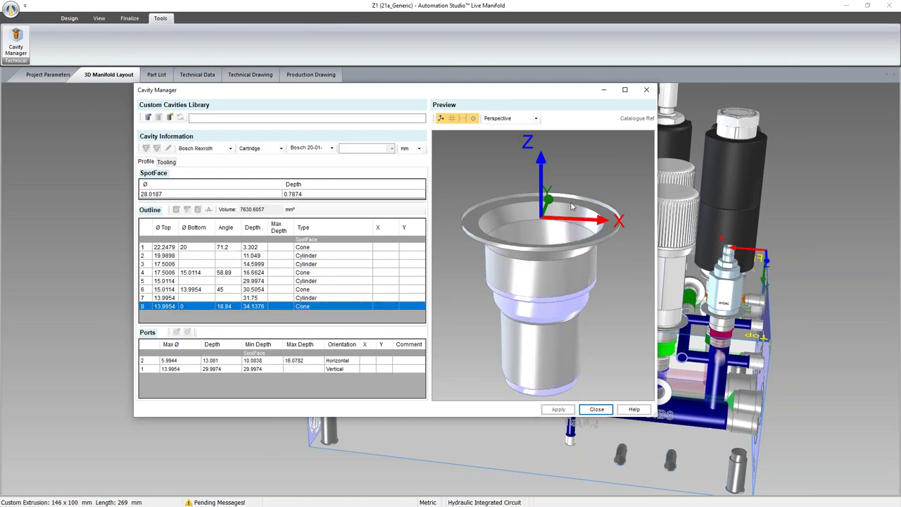
pyautogui.click(646, 90)
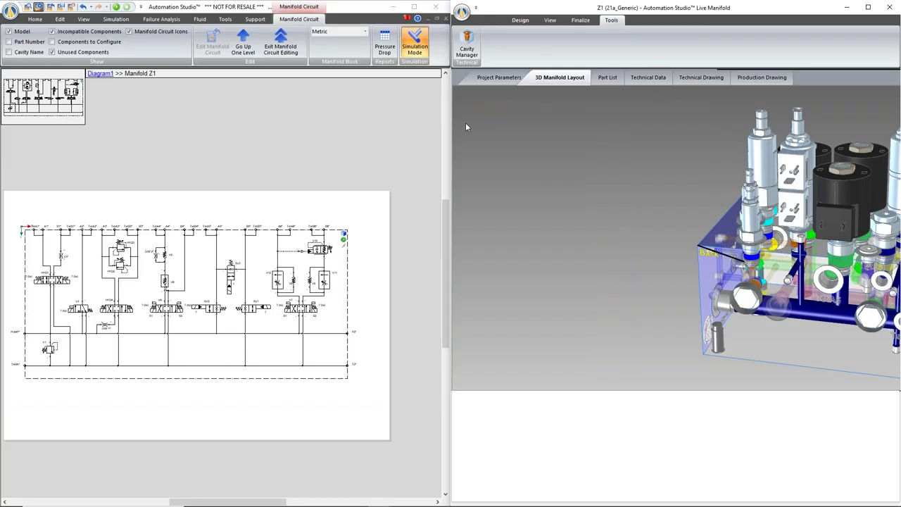
# Place the 3D manifold window beside the circuit and return from Manifold Z1 to Diagram1.
pyautogui.moveTo(465, 7); pyautogui.dragTo(900, 134)
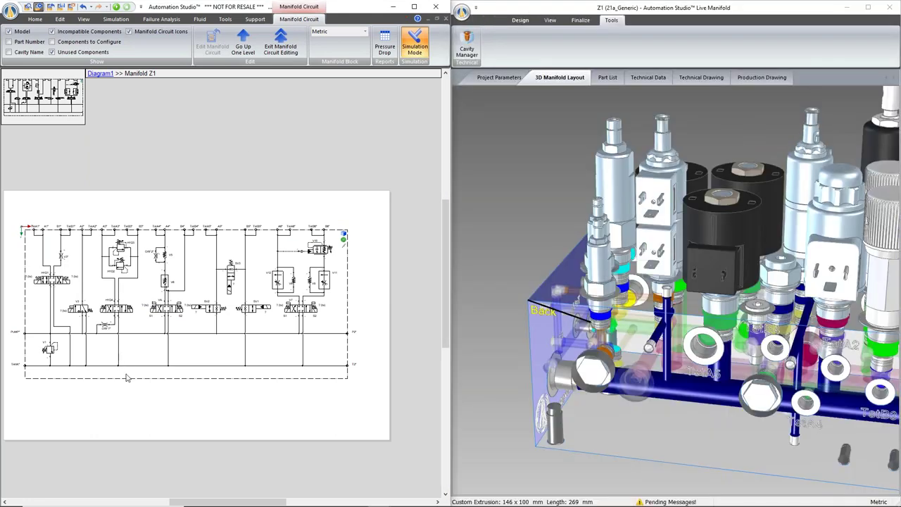
pyautogui.click(68, 384)
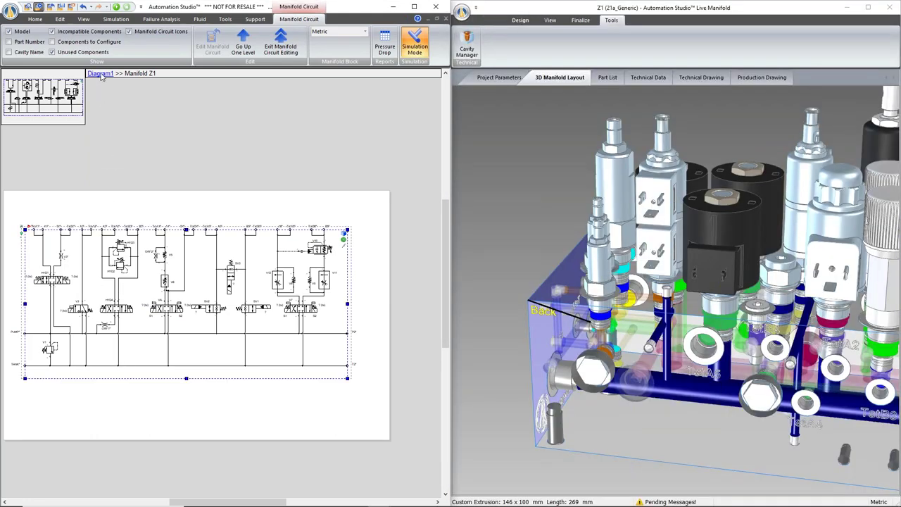
pyautogui.click(100, 73)
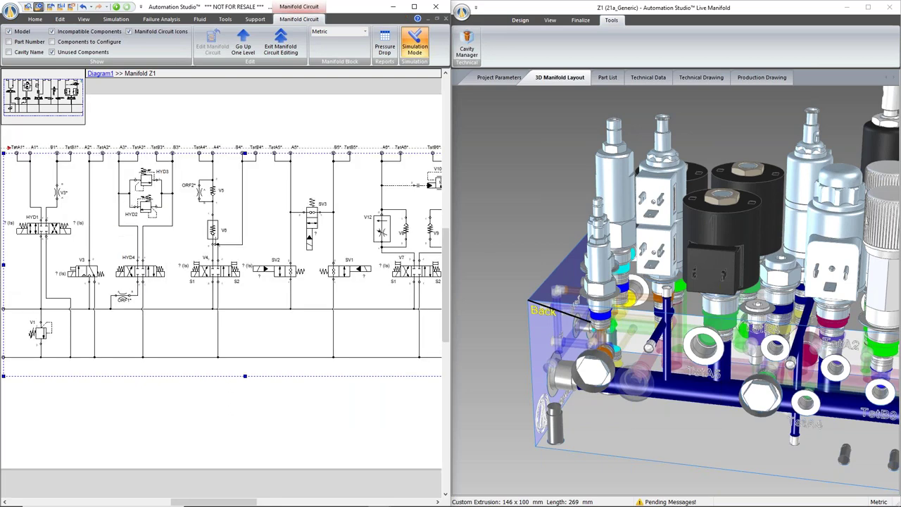
# Open the Catalogue Manager over the circuit and view the list of loaded manufacturer catalogues.
pyautogui.click(35, 20)
pyautogui.click(90, 43)
pyautogui.moveTo(207, 88); pyautogui.dragTo(171, 58)
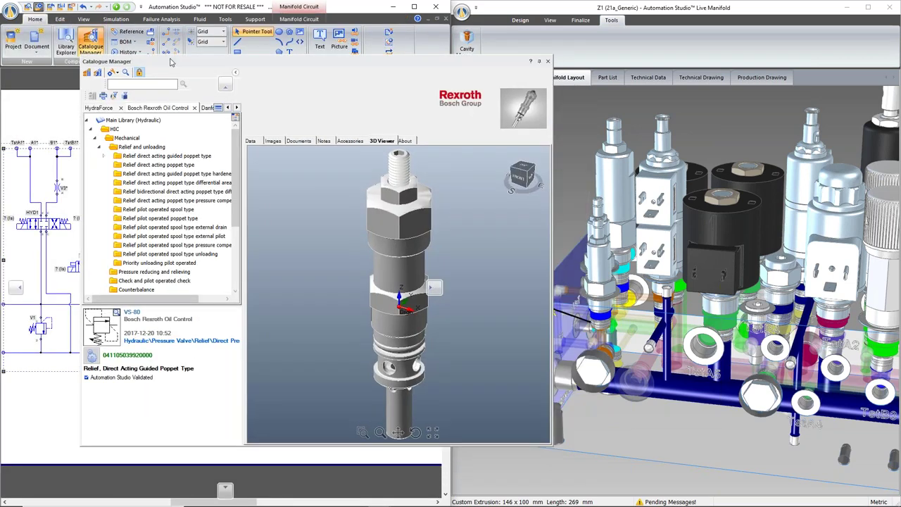
pyautogui.click(218, 108)
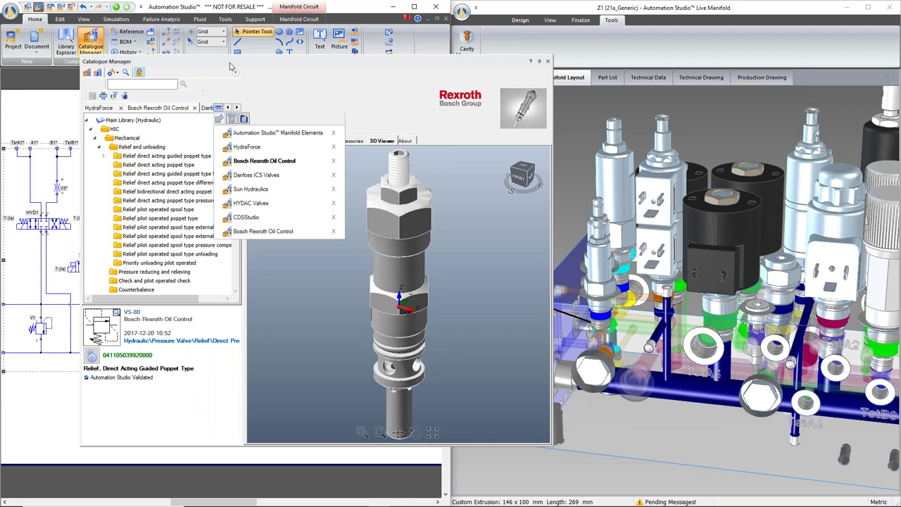
pyautogui.click(232, 42)
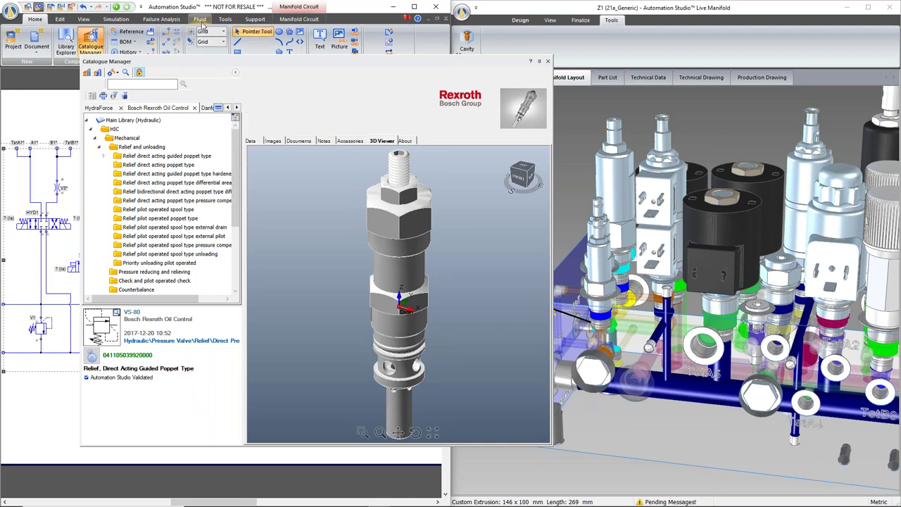
# Show the fluid circuit tools and switch the Catalogue Manager to the Automation Studio Manifold Elements catalogue.
pyautogui.click(200, 19)
pyautogui.moveTo(192, 64)
pyautogui.mouseDown()
pyautogui.moveTo(197, 89)
pyautogui.moveTo(199, 80)
pyautogui.mouseUp()
pyautogui.click(225, 123)
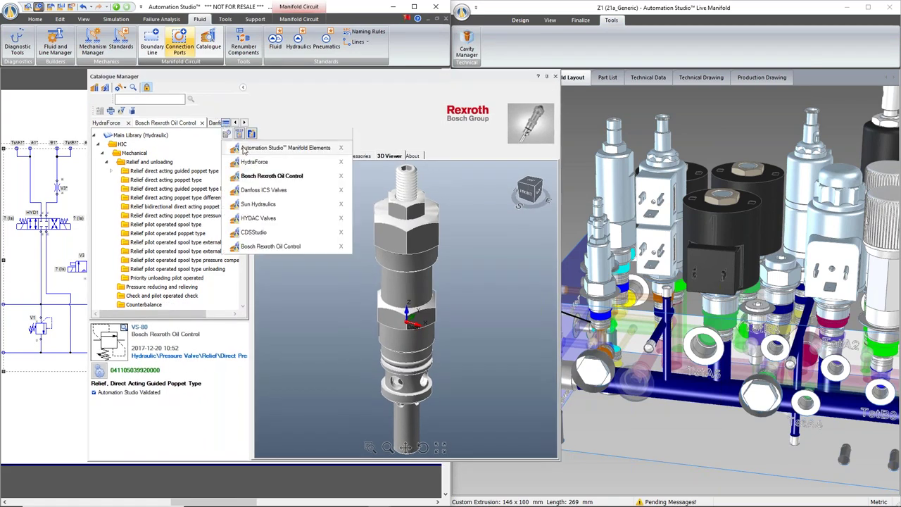
pyautogui.click(282, 148)
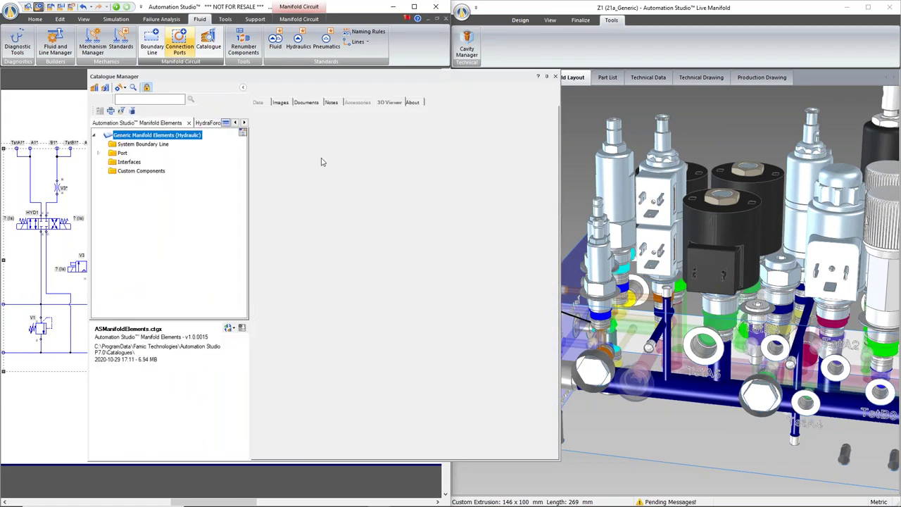
# Expand the System Boundary Line, Port and Custom Components folders to view their elements, and close the Catalogue Manager.
pyautogui.doubleClick(155, 144)
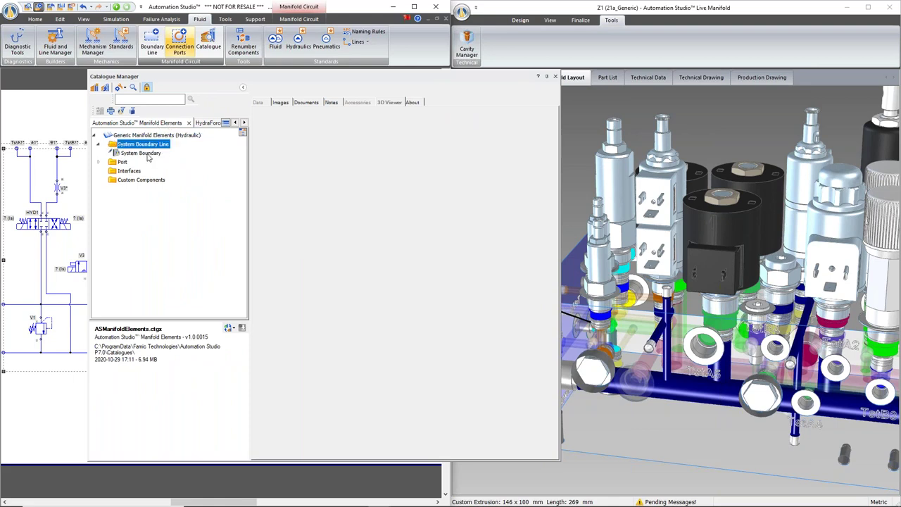
pyautogui.doubleClick(118, 162)
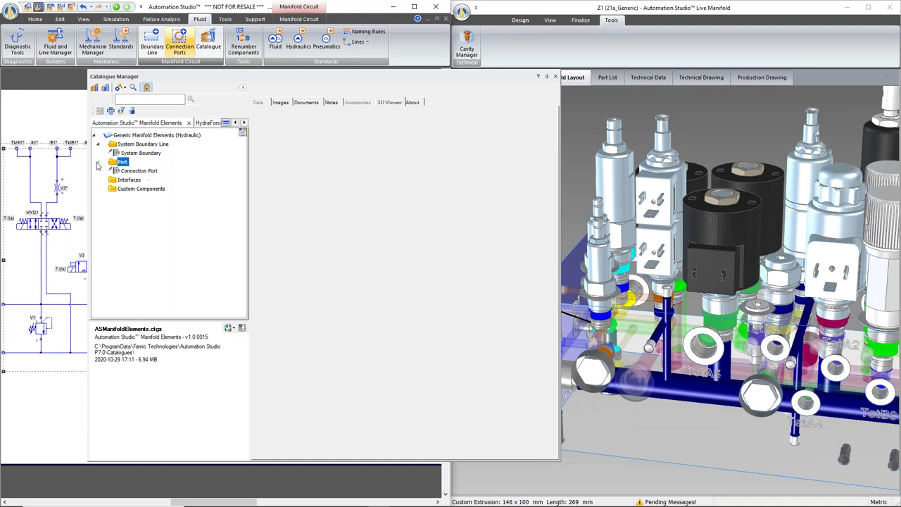
pyautogui.doubleClick(130, 190)
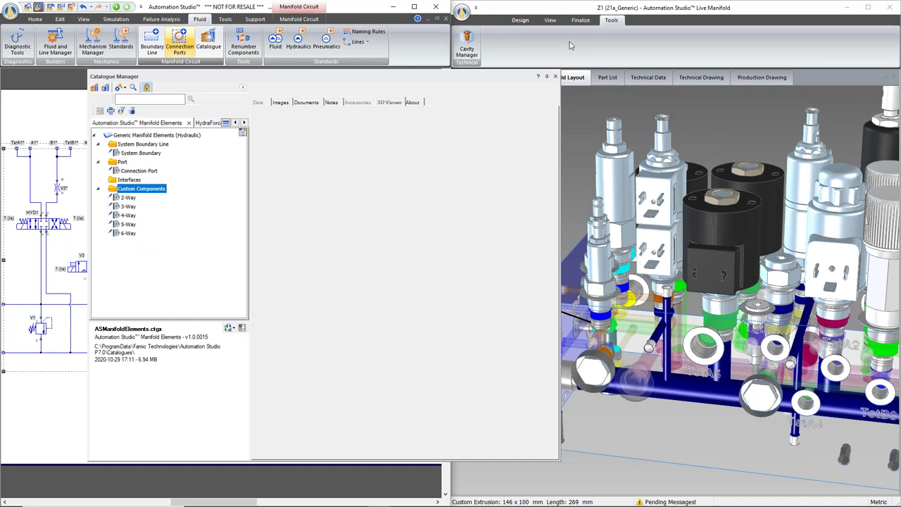
pyautogui.click(554, 76)
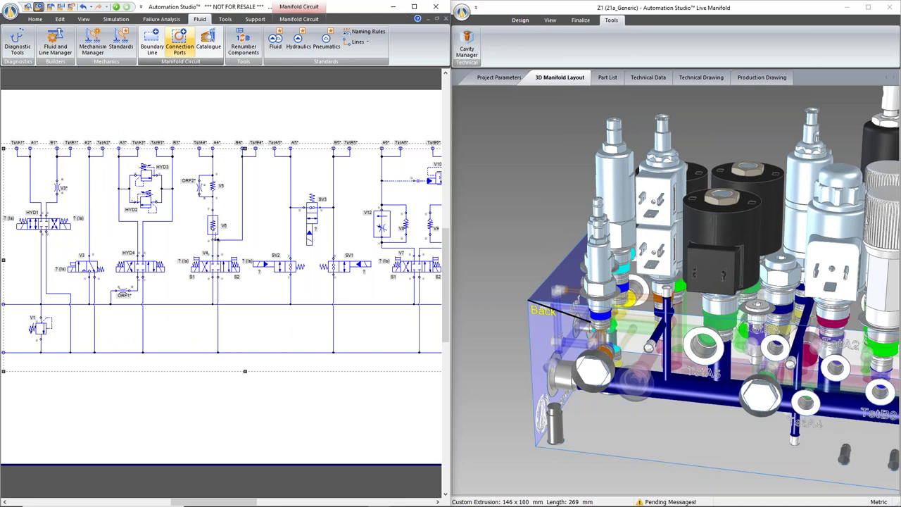
# Switch to the webinar slide show in PowerPoint.
pyautogui.moveTo(862, 501)
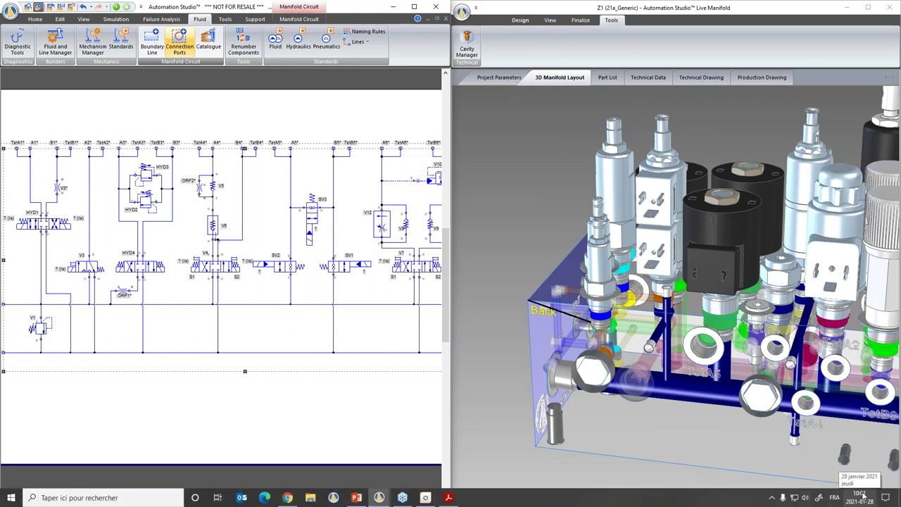
pyautogui.click(355, 499)
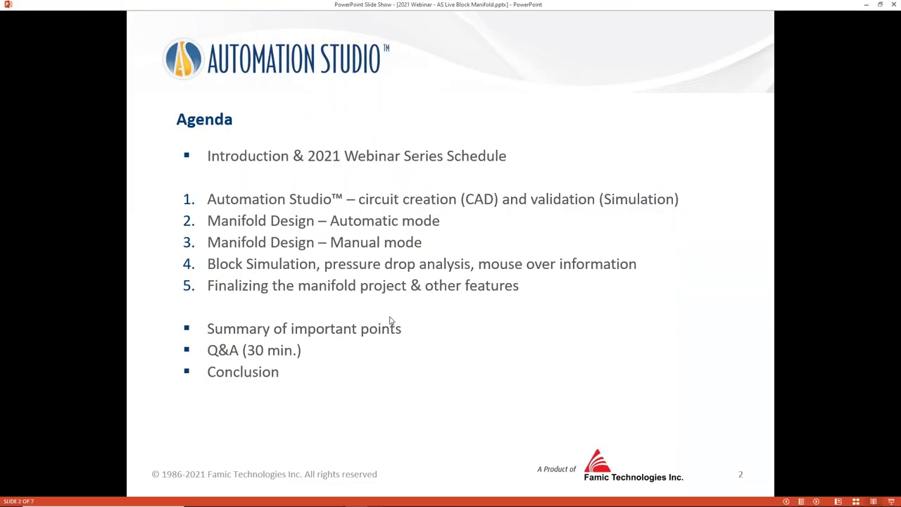
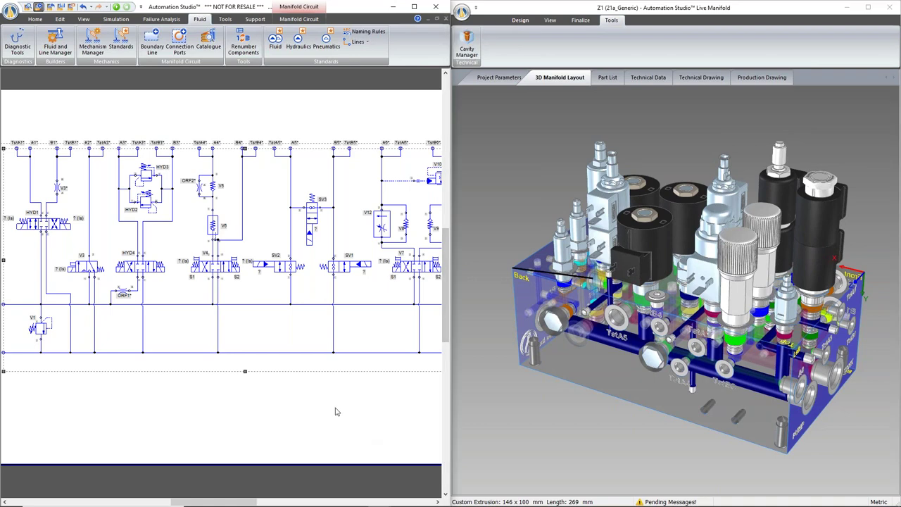
pyautogui.scroll(-2, 320, 404)
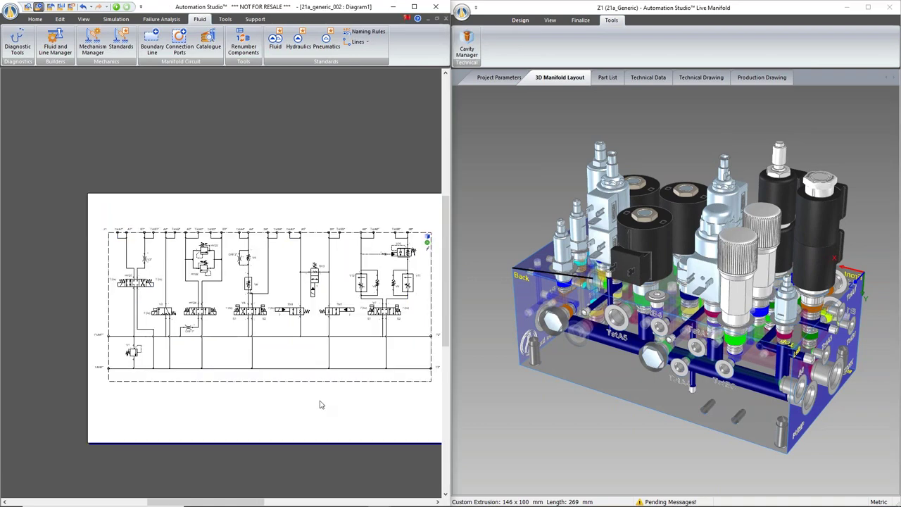
pyautogui.moveTo(270, 503); pyautogui.dragTo(274, 503)
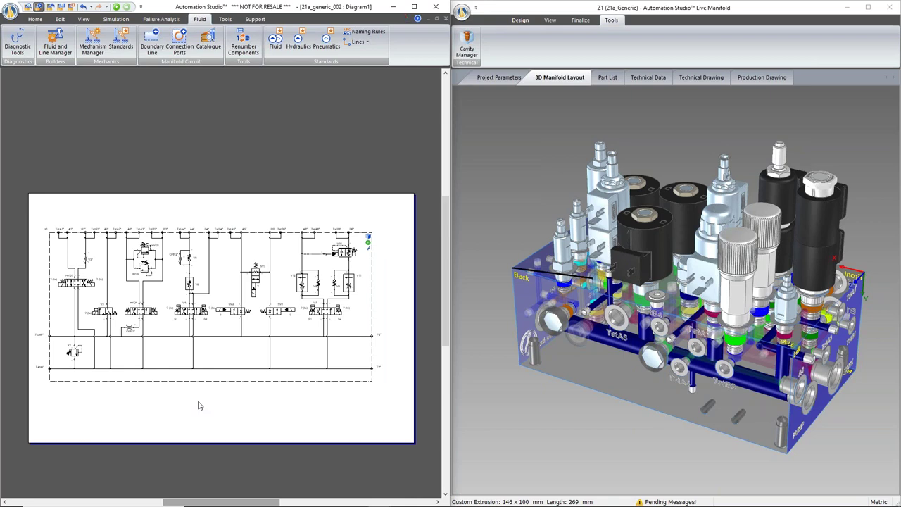
pyautogui.click(521, 23)
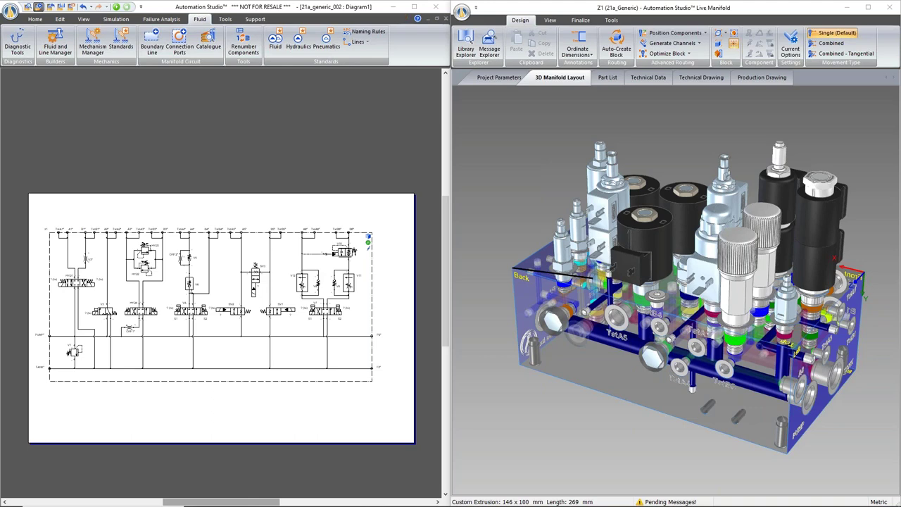
# Open the Schema1 diagram of the 2021-01-25 - 2C3P project.
pyautogui.click(314, 154)
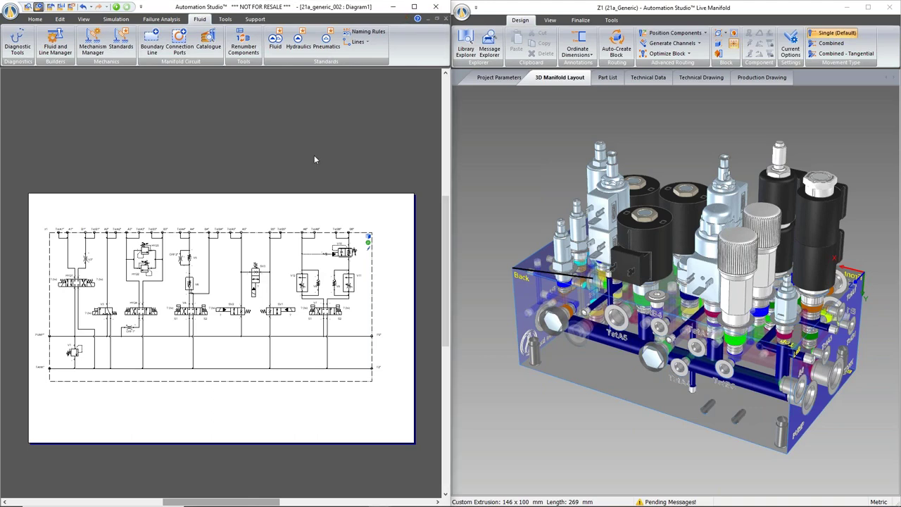
pyautogui.doubleClick(420, 144)
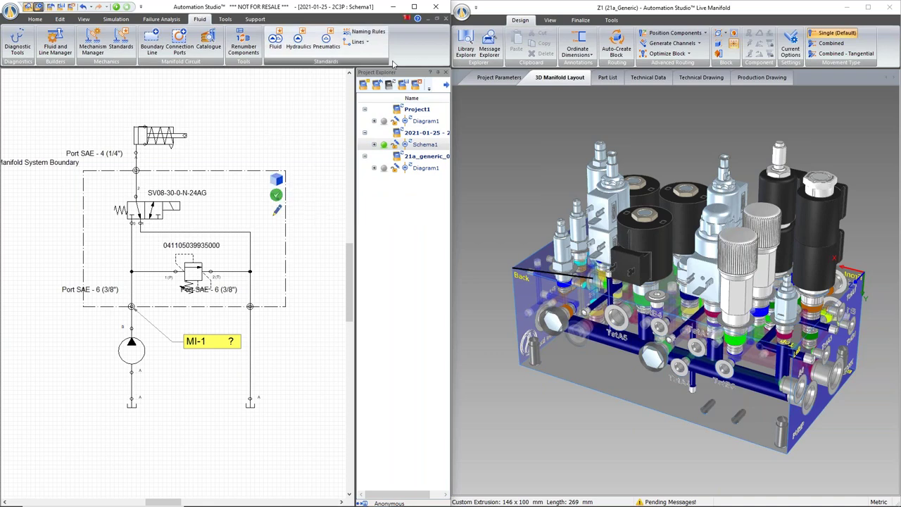
# Close the Project Explorer, maximize the diagram window and show the Library Explorer with an enlarged component tree.
pyautogui.click(445, 72)
pyautogui.click(414, 6)
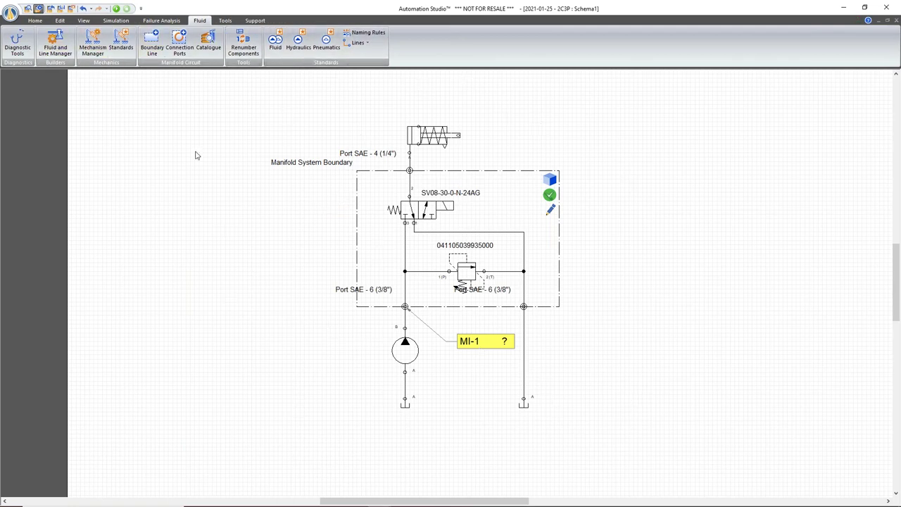
pyautogui.click(34, 20)
pyautogui.click(59, 42)
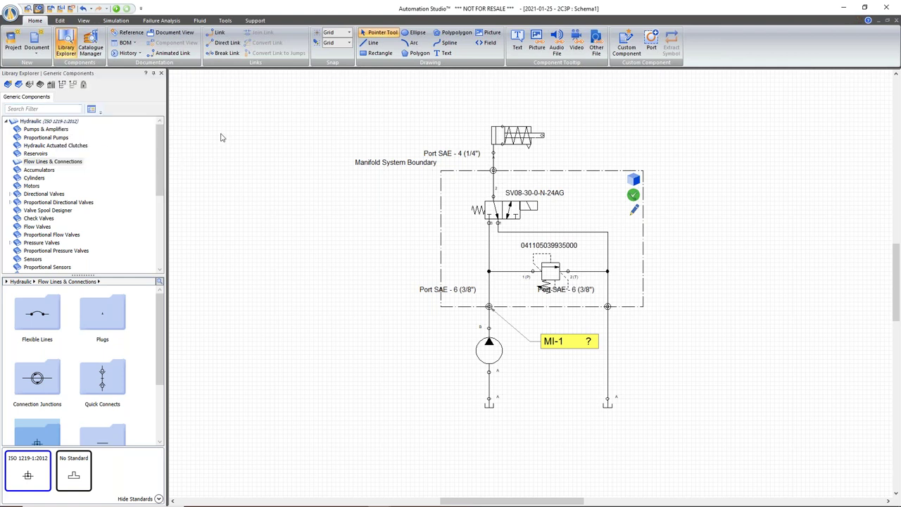
pyautogui.moveTo(83, 274); pyautogui.dragTo(82, 337)
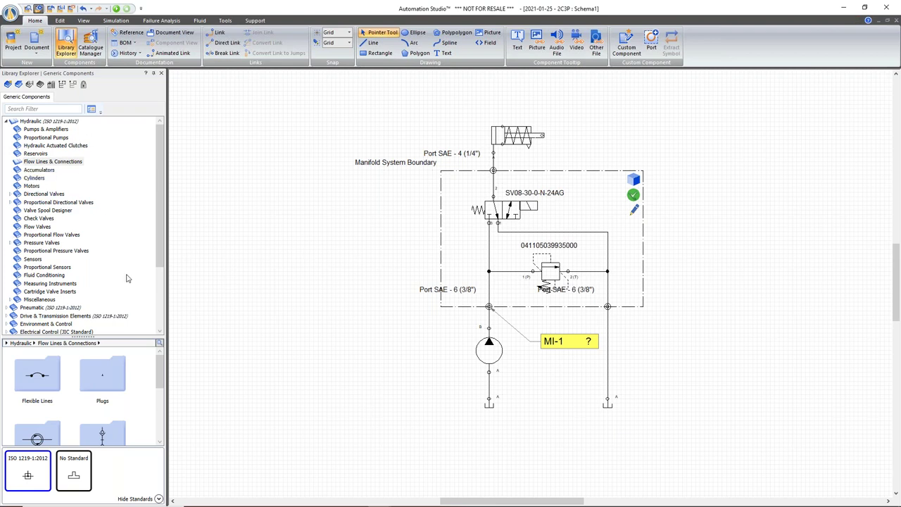
# Place a 4/3-Way Valve from the hydraulic Directional Valves library beside the manifold circuit.
pyautogui.click(39, 195)
pyautogui.click(10, 194)
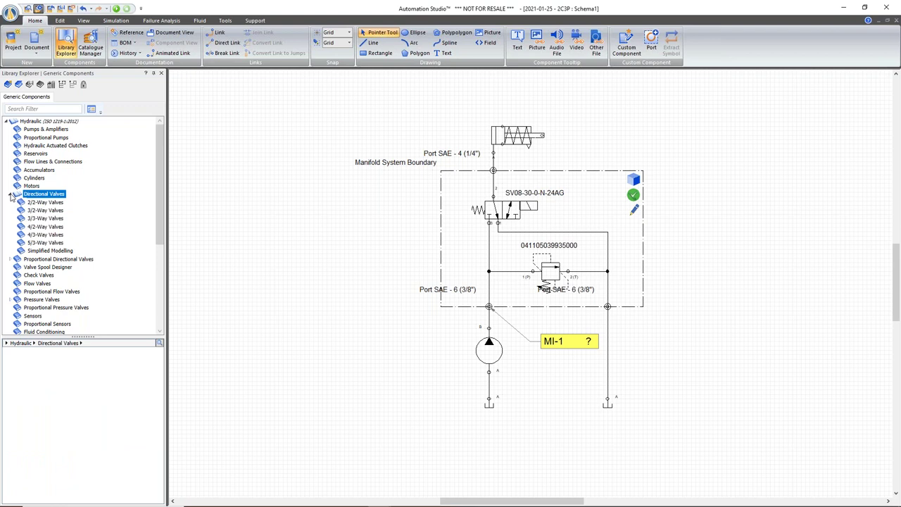
pyautogui.click(45, 235)
pyautogui.moveTo(40, 376); pyautogui.dragTo(299, 271)
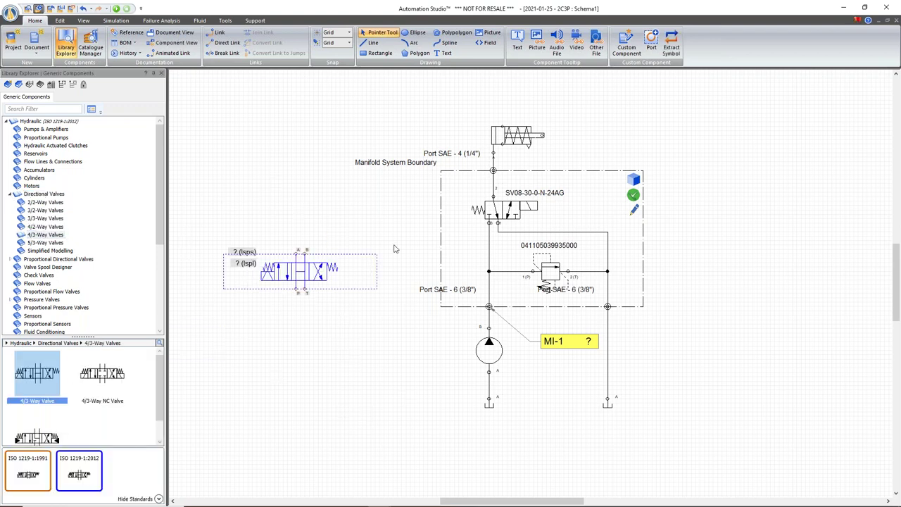
# Examine the 4/3-way valve's technical specifications and the symbol settings of its centre position.
pyautogui.doubleClick(301, 271)
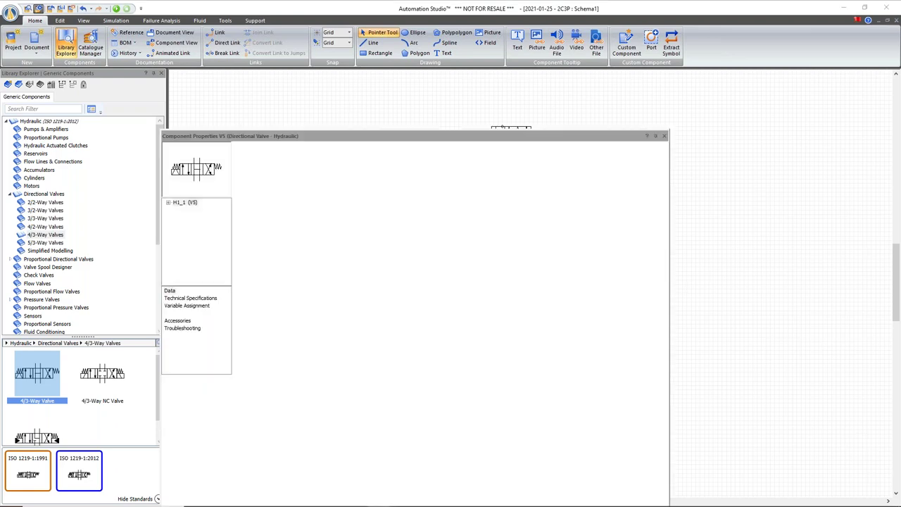
pyautogui.click(194, 374)
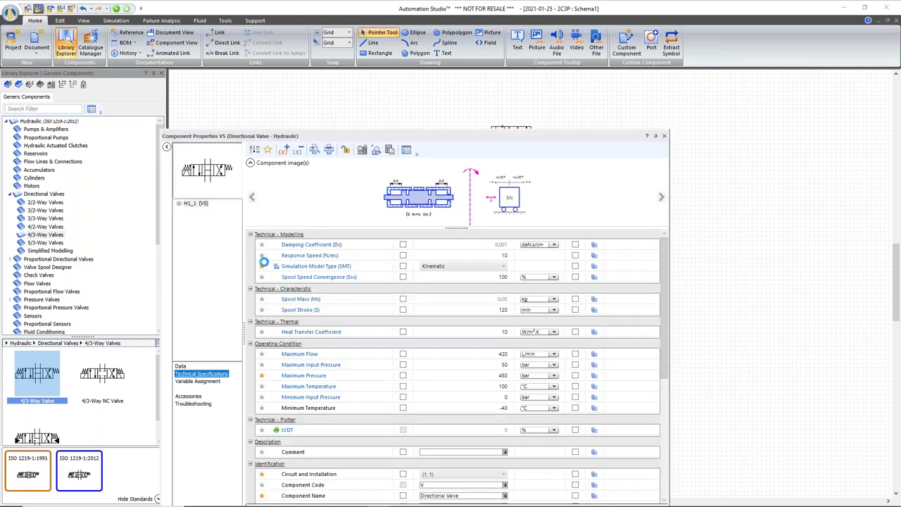
pyautogui.click(257, 146)
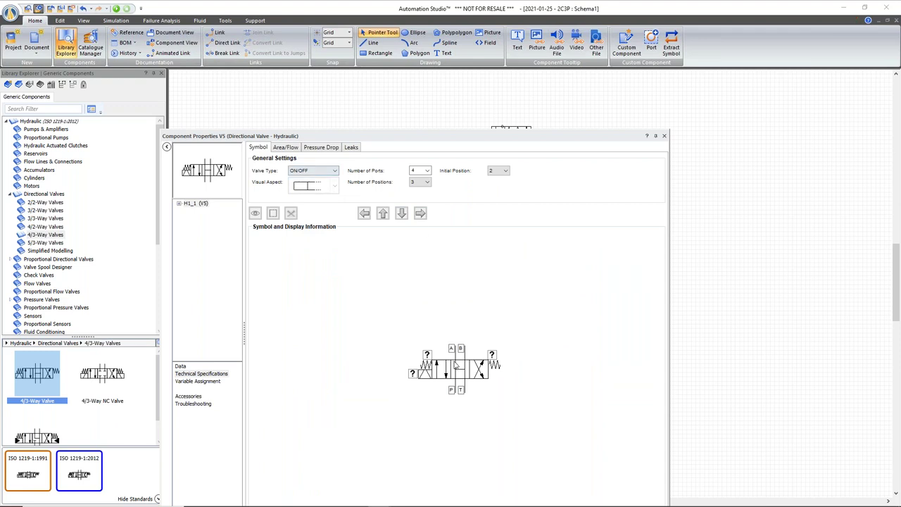
pyautogui.click(459, 368)
pyautogui.click(423, 288)
pyautogui.click(600, 365)
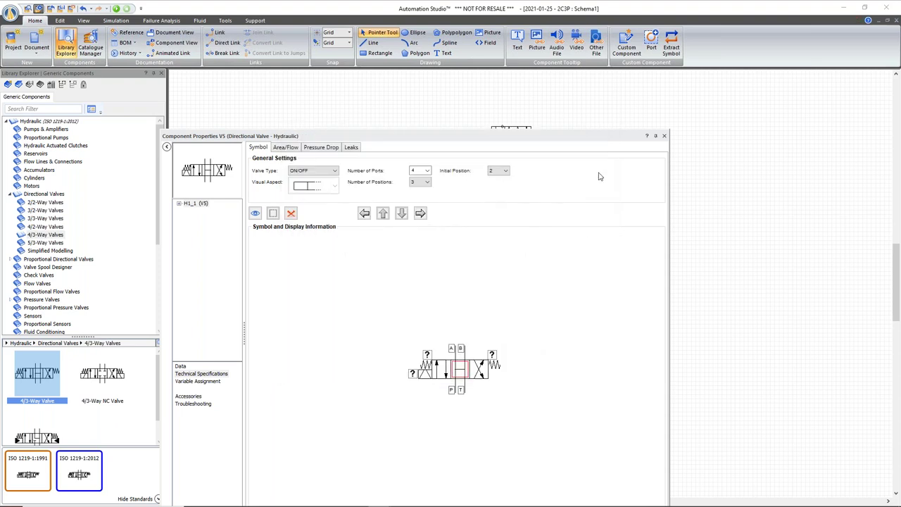
# Close the valve's properties without saving and delete the 4/3-way valve from the diagram.
pyautogui.click(664, 137)
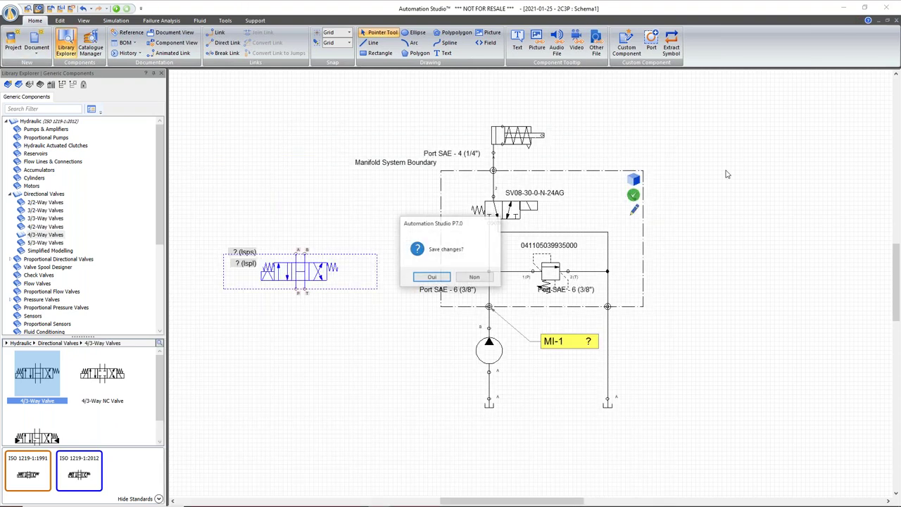
pyautogui.click(474, 278)
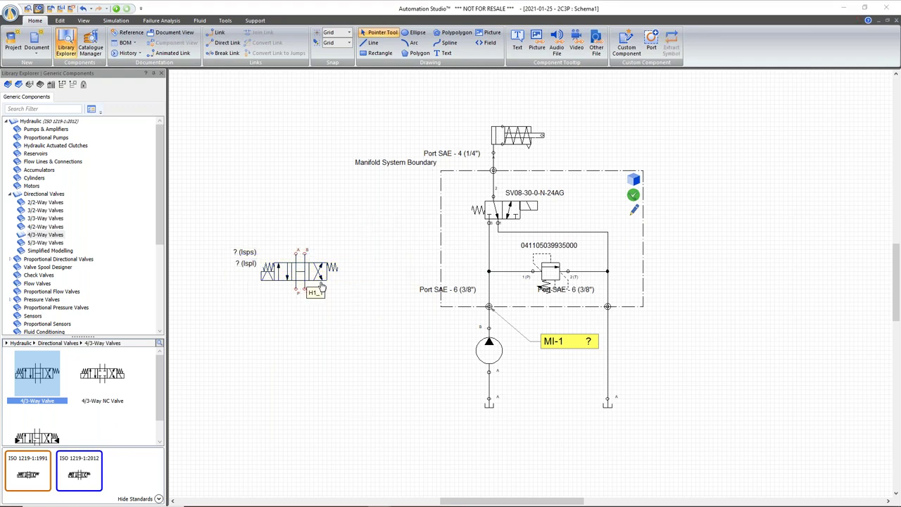
pyautogui.click(302, 282)
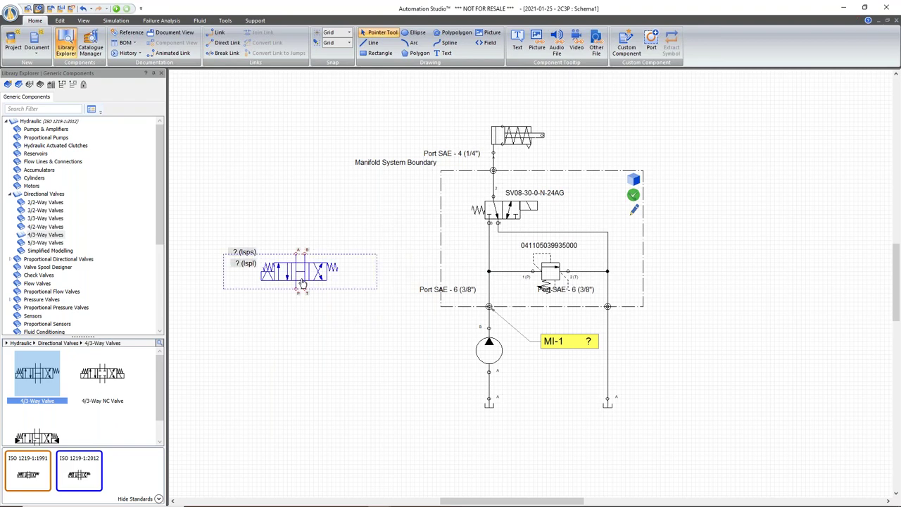
pyautogui.press('Delete')
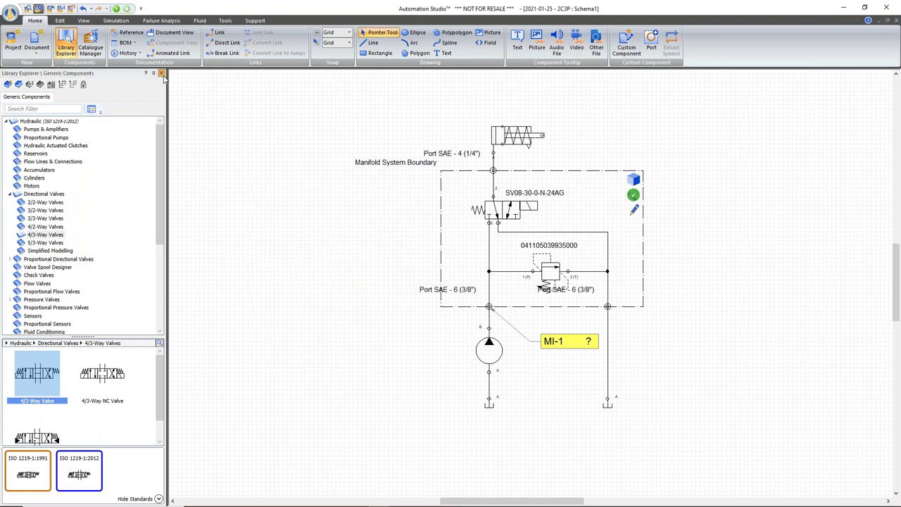
# Open the Catalogue Manager, move it clear of the circuit and review the list of available manufacturer catalogues.
pyautogui.click(90, 46)
pyautogui.moveTo(117, 77); pyautogui.dragTo(491, 68)
pyautogui.click(561, 112)
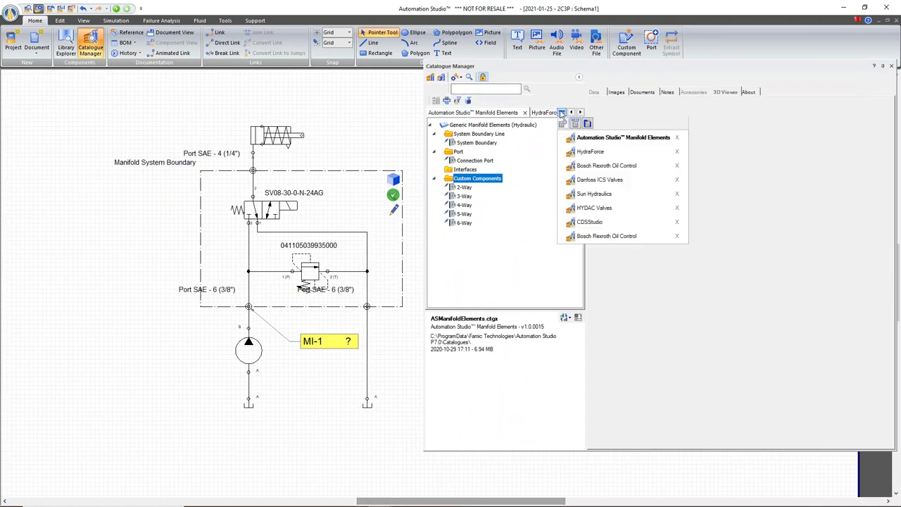
pyautogui.click(562, 281)
pyautogui.click(562, 113)
pyautogui.click(563, 167)
pyautogui.click(562, 113)
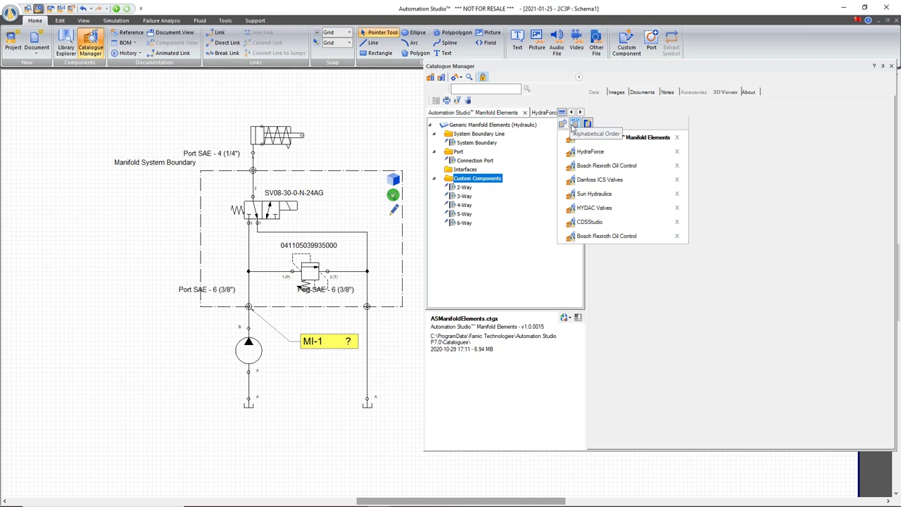
pyautogui.click(597, 236)
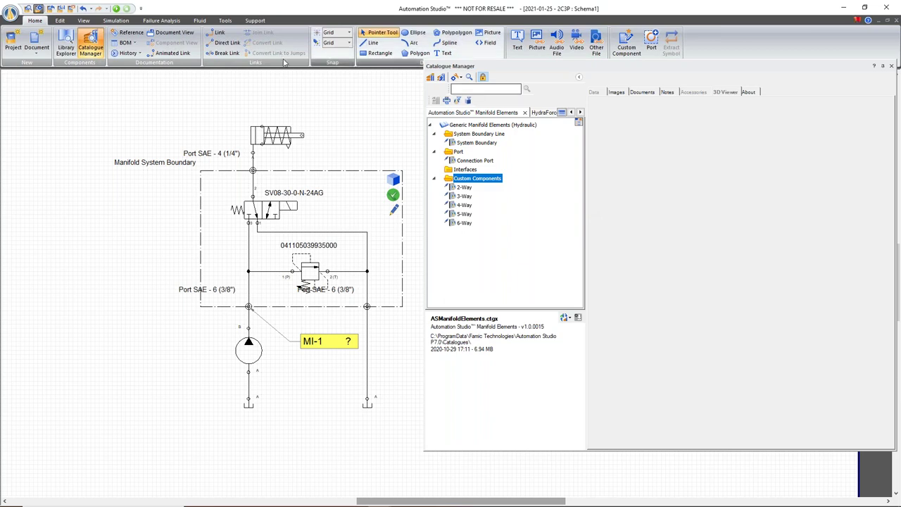
# Switch to the HydraForce catalogue and expand its Main Library down to the SV08-30 spool valve.
pyautogui.click(538, 114)
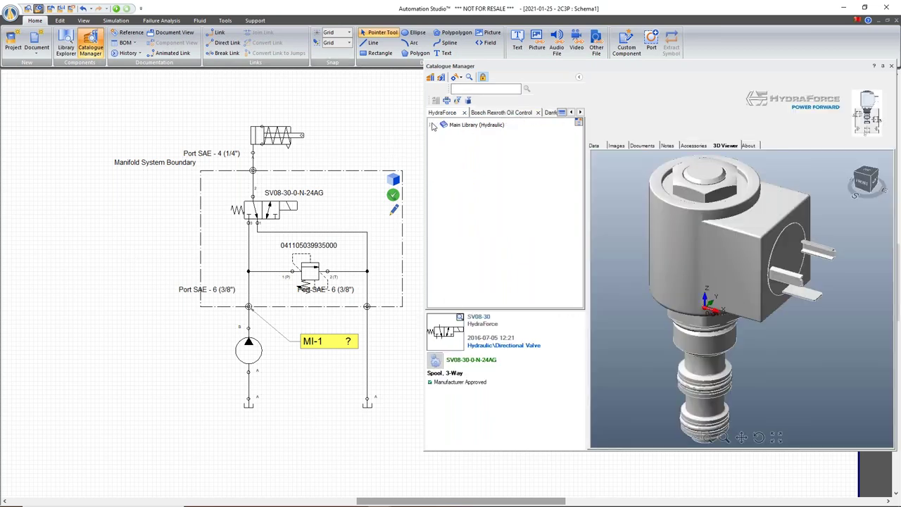
pyautogui.click(431, 125)
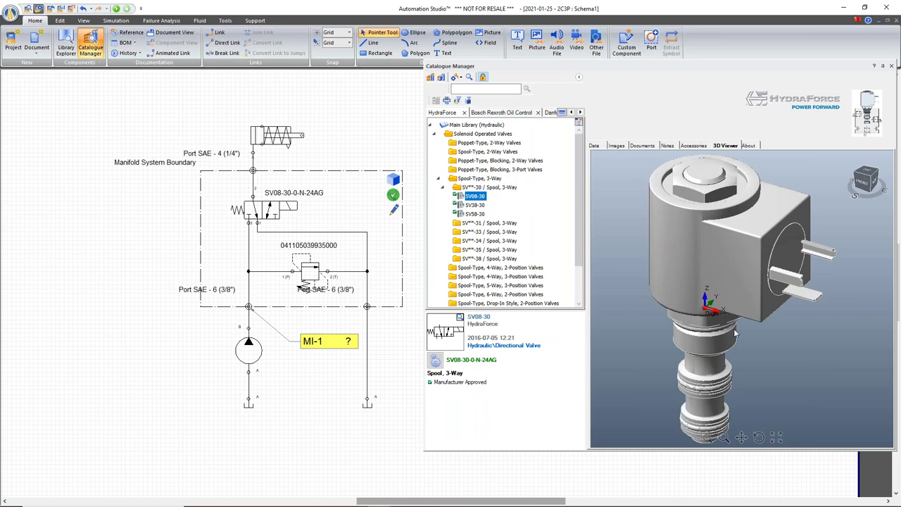
pyautogui.moveTo(555, 70)
pyautogui.mouseDown()
pyautogui.moveTo(567, 65)
pyautogui.moveTo(559, 64)
pyautogui.mouseUp()
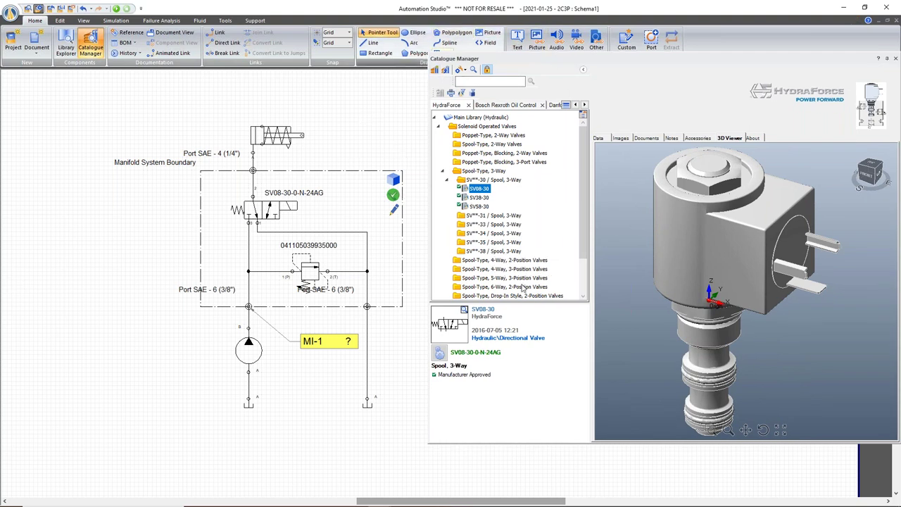
# Review the SV08-30 options in the Product Configurator and accept part number SV08-30-0-N-24AG.
pyautogui.click(444, 357)
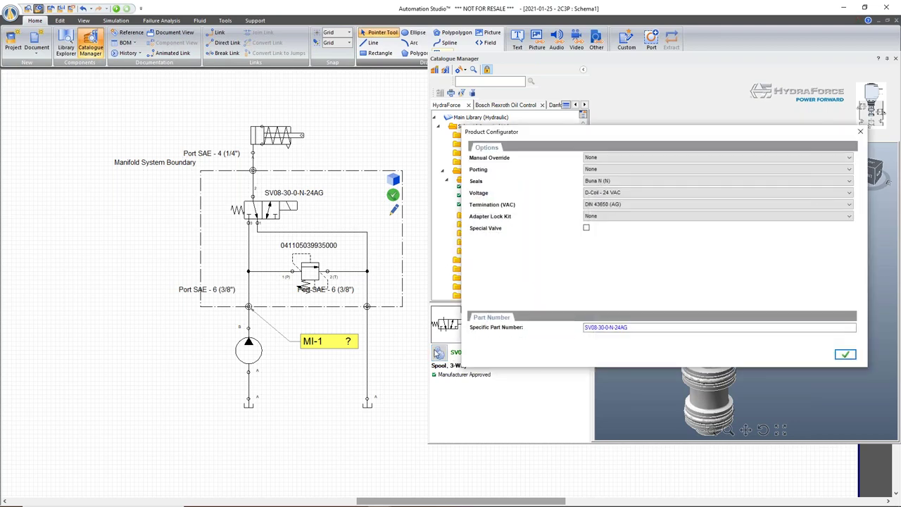
pyautogui.moveTo(553, 136); pyautogui.dragTo(585, 169)
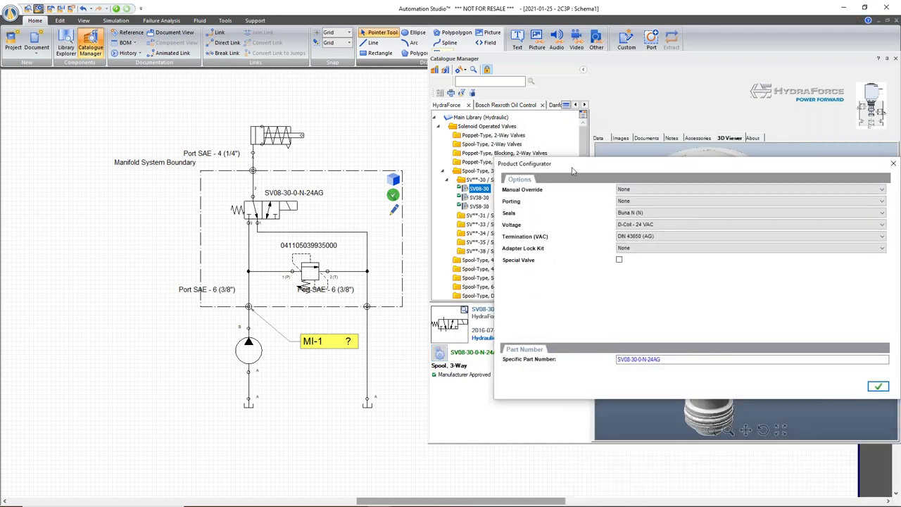
pyautogui.click(877, 385)
# Place the SV08-30-0-N-24AG valve in the empty area beside the existing manifold circuit.
pyautogui.moveTo(434, 326); pyautogui.dragTo(105, 215)
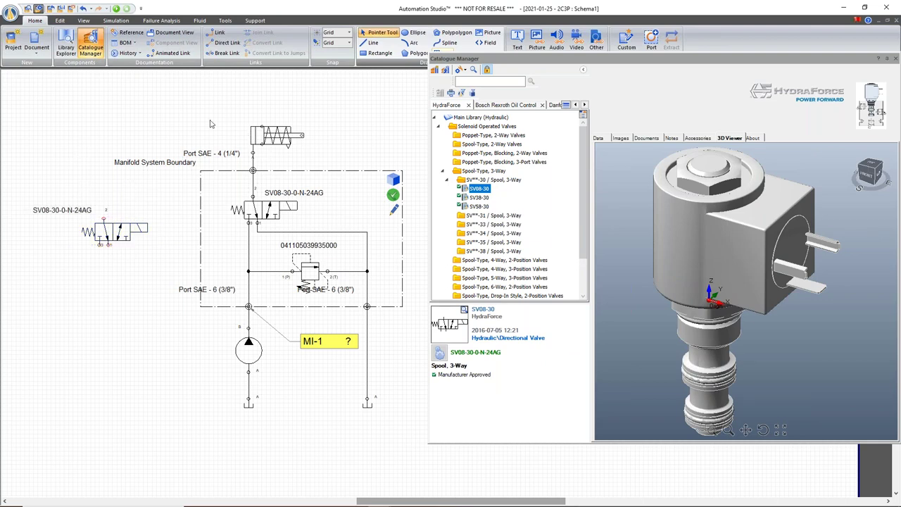
pyautogui.moveTo(128, 239); pyautogui.dragTo(116, 227)
pyautogui.click(40, 161)
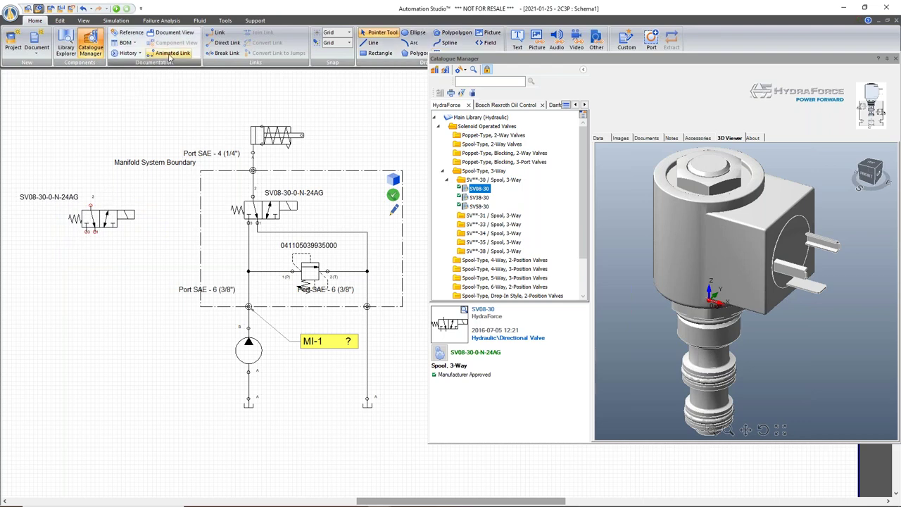
# Draw a rectangular manifold boundary line around the newly placed SV08-30 valve.
pyautogui.click(226, 21)
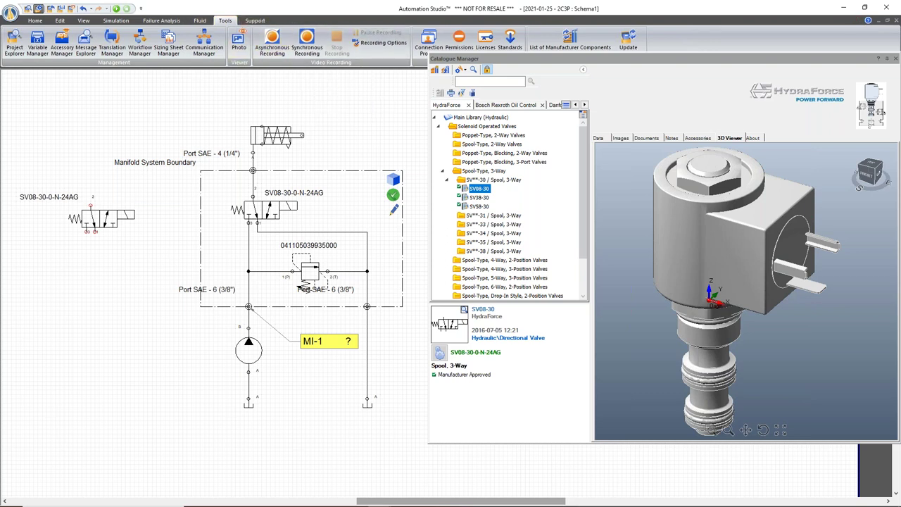
pyautogui.click(200, 21)
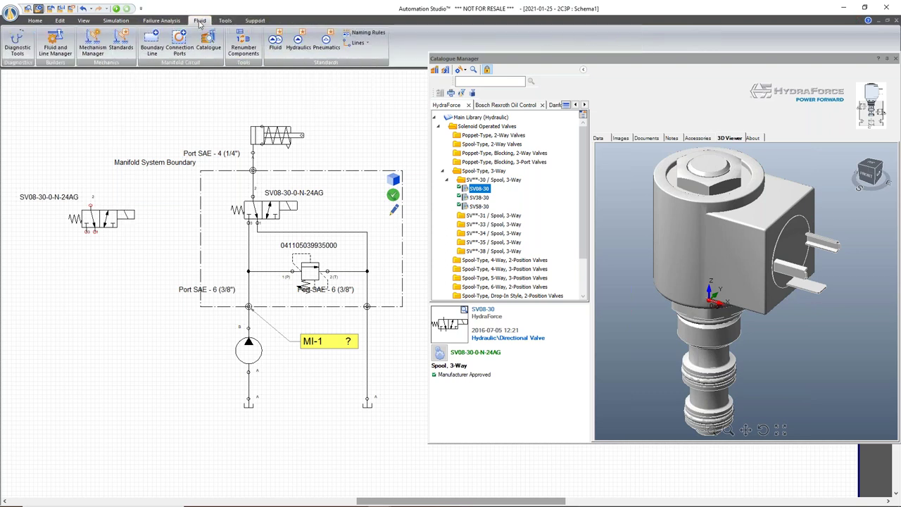
pyautogui.click(152, 42)
pyautogui.moveTo(50, 175); pyautogui.dragTo(156, 262)
pyautogui.rightClick(127, 293)
pyautogui.click(77, 155)
# Place SAE - 8 (1/2") connection ports on the new boundary, one above the valve and two below it.
pyautogui.click(179, 44)
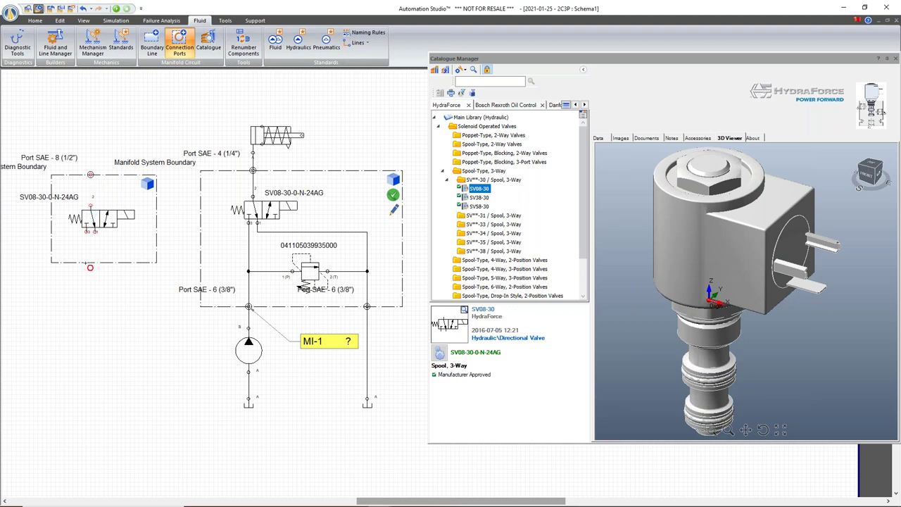
pyautogui.click(91, 263)
pyautogui.click(95, 264)
pyautogui.press('Escape')
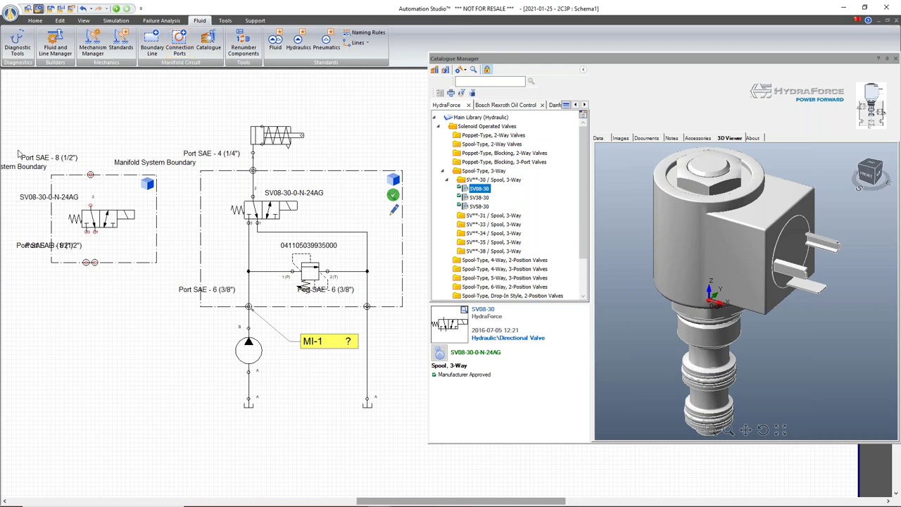
# Connect valve ports 2, 3 and 1 with lines to the matching connection ports on the new boundary.
pyautogui.moveTo(90, 204); pyautogui.dragTo(91, 174)
pyautogui.moveTo(86, 229); pyautogui.dragTo(86, 262)
pyautogui.moveTo(94, 230); pyautogui.dragTo(94, 261)
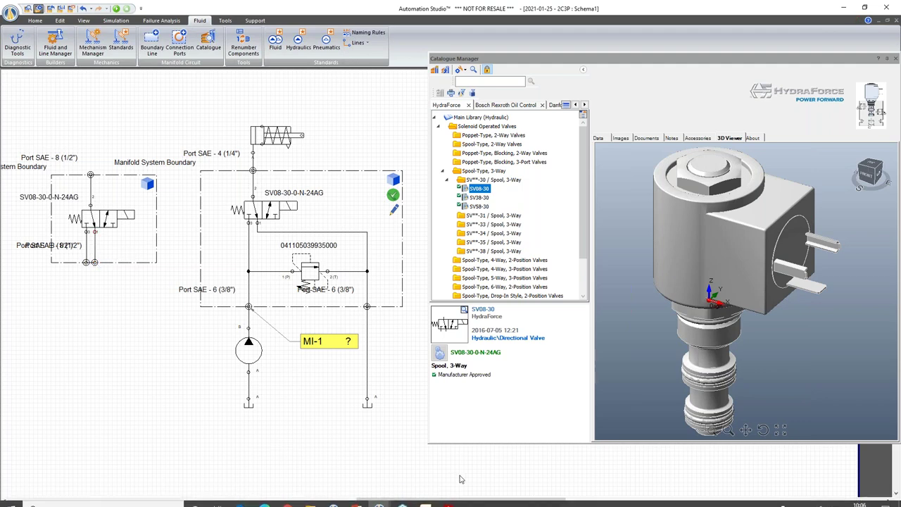
# Select the new boundary with its valve, lines and ports, and generate the manifold circuit from them.
pyautogui.keyDown('shift'); pyautogui.hscroll(-3, 459, 478); pyautogui.keyUp('shift')
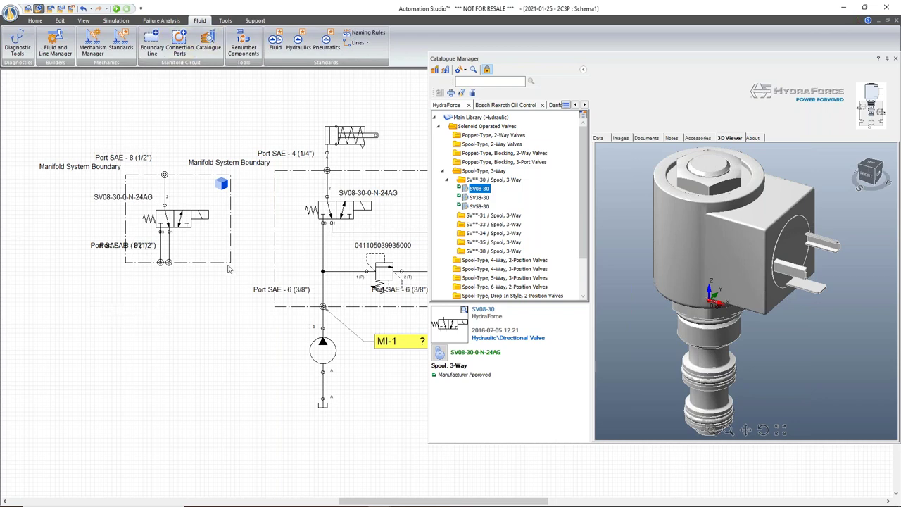
pyautogui.moveTo(507, 58); pyautogui.dragTo(614, 54)
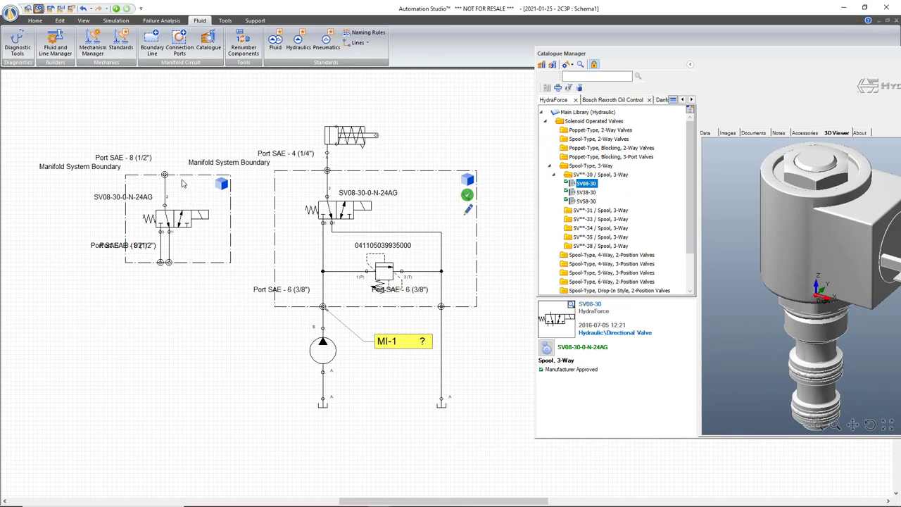
pyautogui.moveTo(86, 139); pyautogui.dragTo(251, 283)
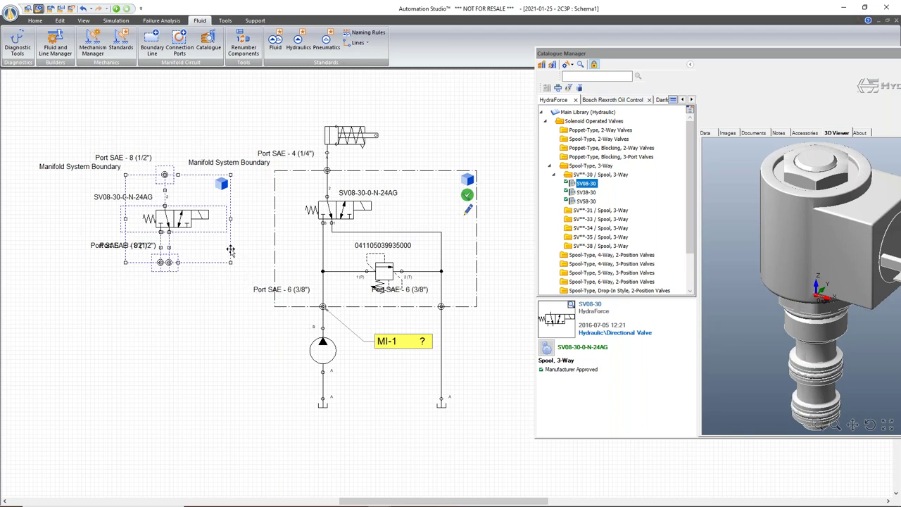
pyautogui.rightClick(230, 250)
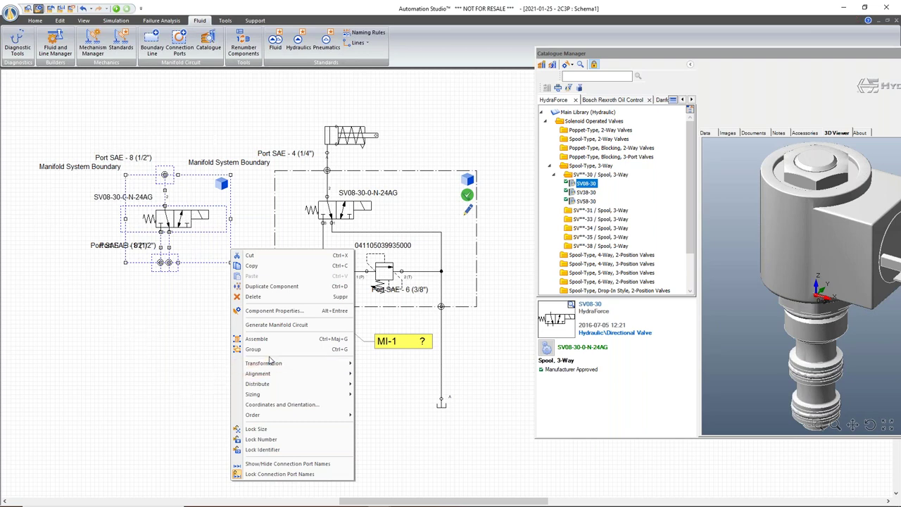
pyautogui.click(314, 325)
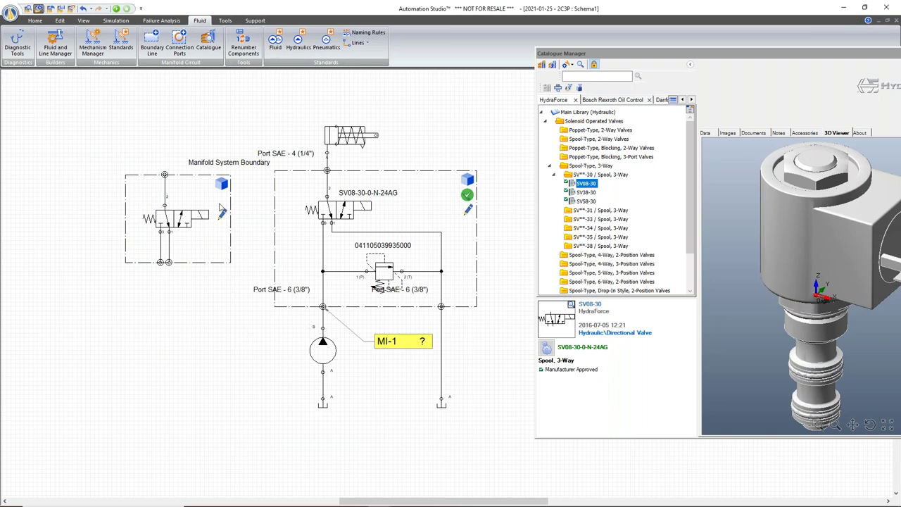
pyautogui.scroll(3, 211, 223)
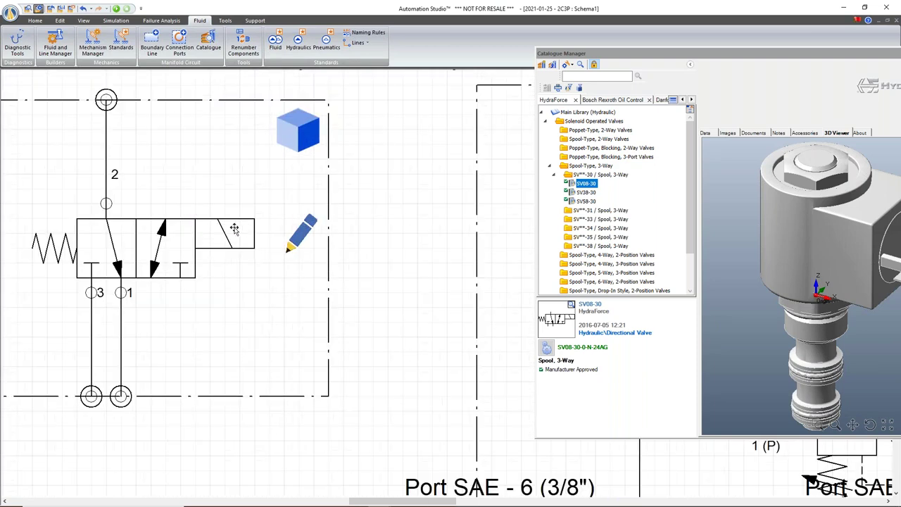
pyautogui.scroll(-1, 238, 230)
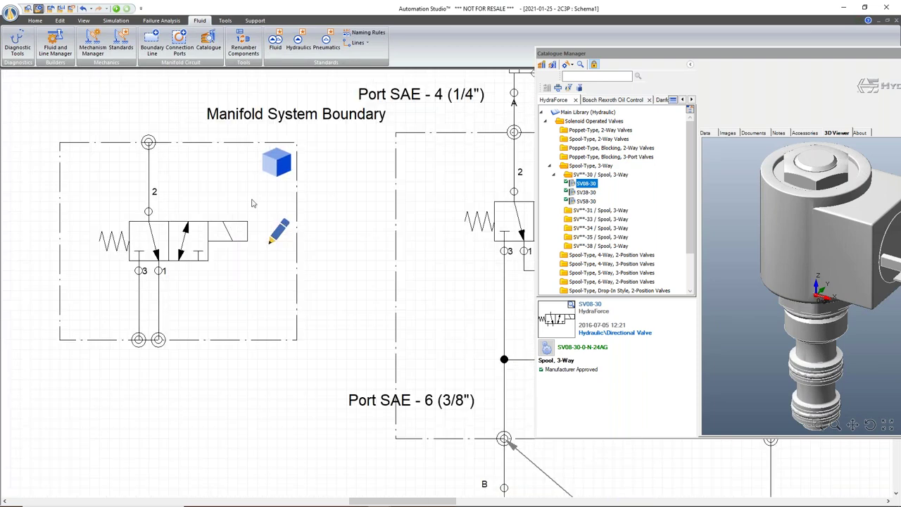
# Open the new manifold circuit's 3D layout in Live Manifold and arrange it side by side with the schematic.
pyautogui.click(275, 234)
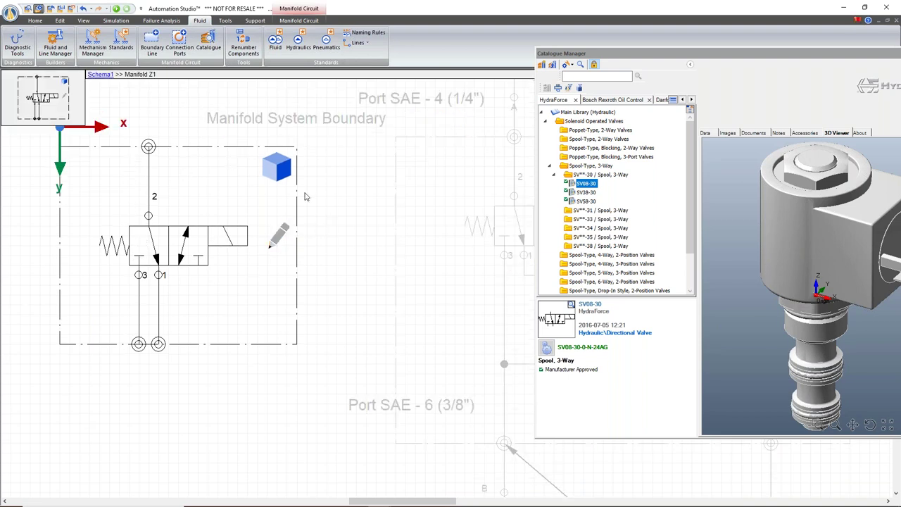
pyautogui.click(101, 75)
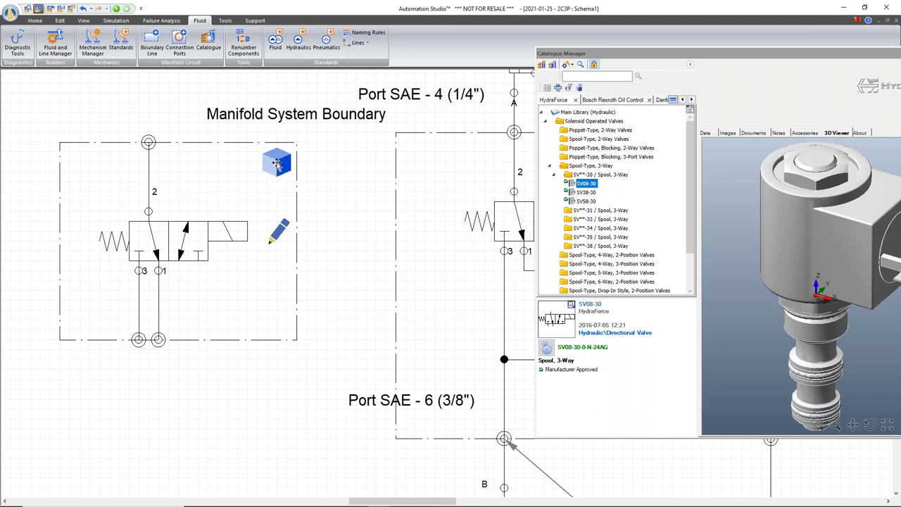
pyautogui.click(278, 163)
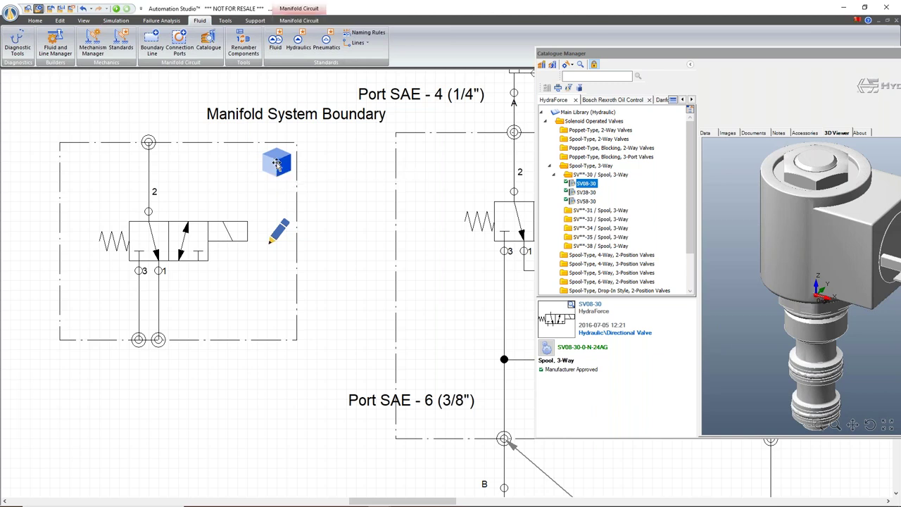
pyautogui.click(278, 164)
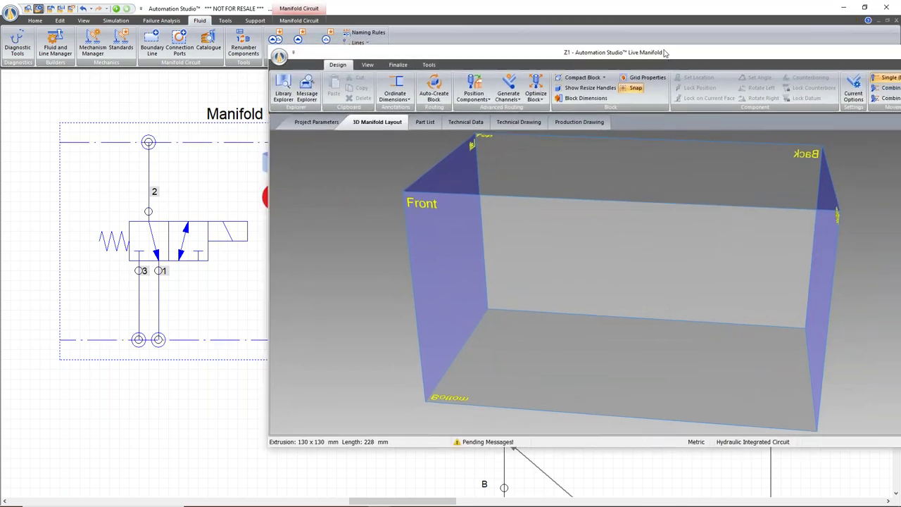
pyautogui.moveTo(664, 52); pyautogui.dragTo(900, 83)
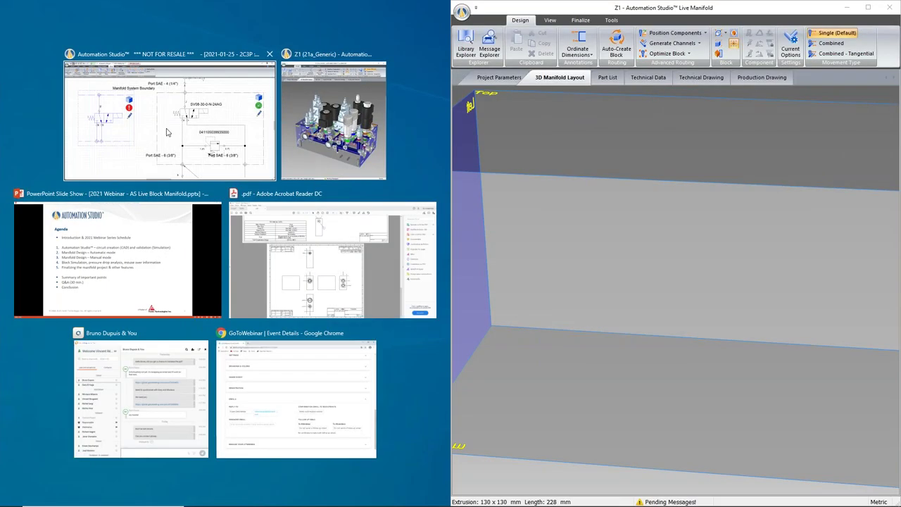
pyautogui.click(169, 120)
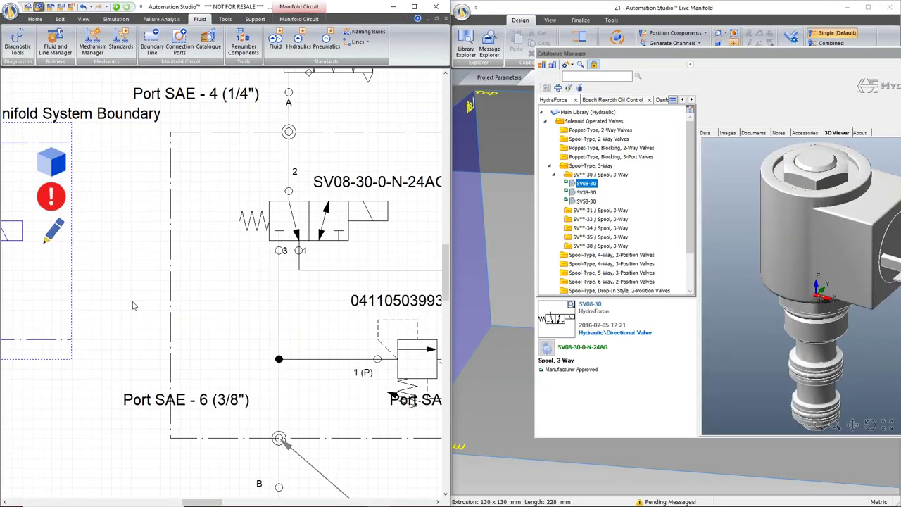
# Put the new manifold circuit into edit mode and place its three-way valve from the schematic into the 3D block.
pyautogui.scroll(-2, 130, 305)
pyautogui.moveTo(200, 502); pyautogui.dragTo(179, 502)
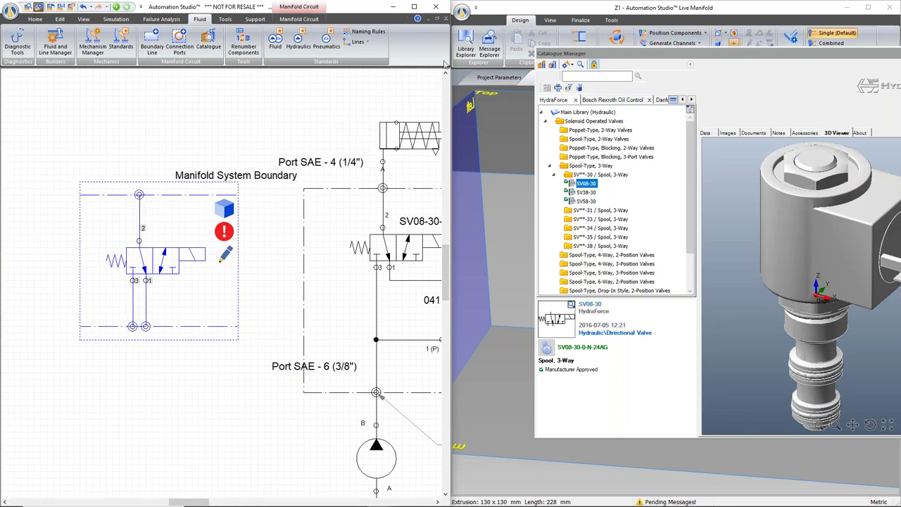
pyautogui.click(637, 56)
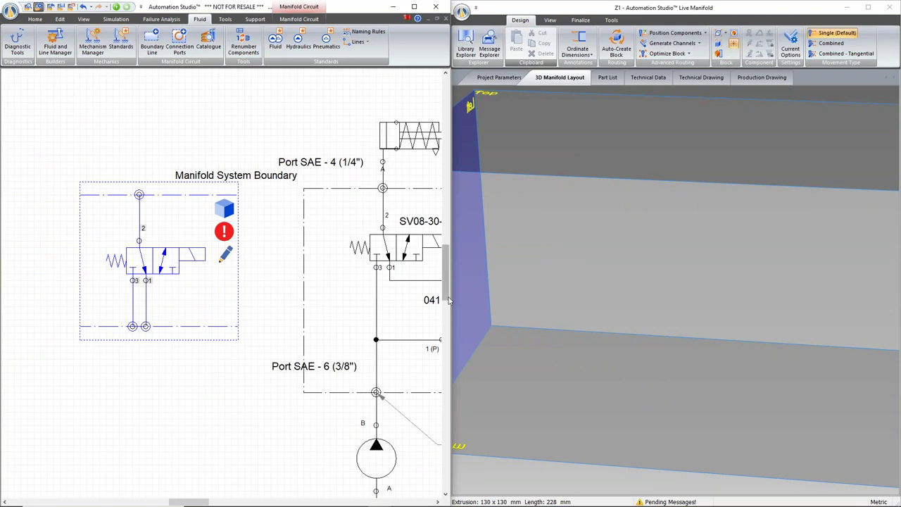
pyautogui.moveTo(190, 502); pyautogui.dragTo(204, 503)
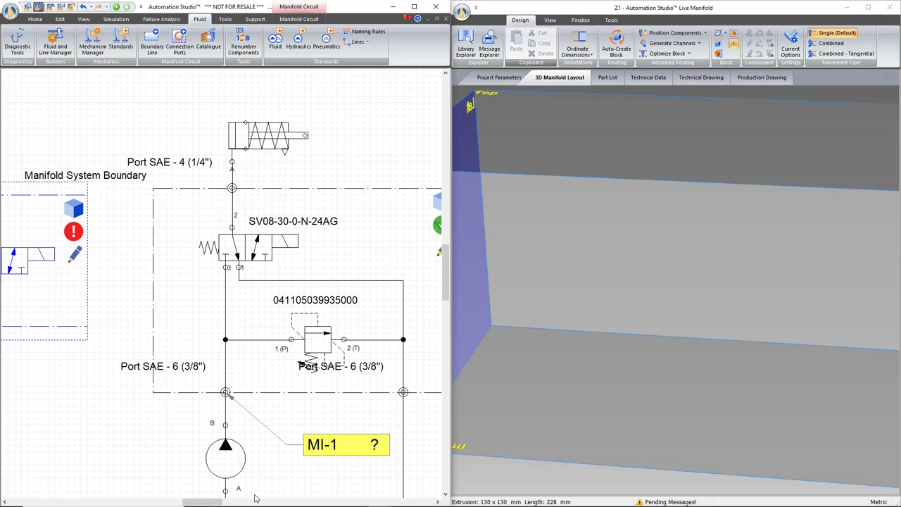
pyautogui.moveTo(213, 499)
pyautogui.mouseDown()
pyautogui.moveTo(191, 501)
pyautogui.moveTo(204, 501)
pyautogui.mouseUp()
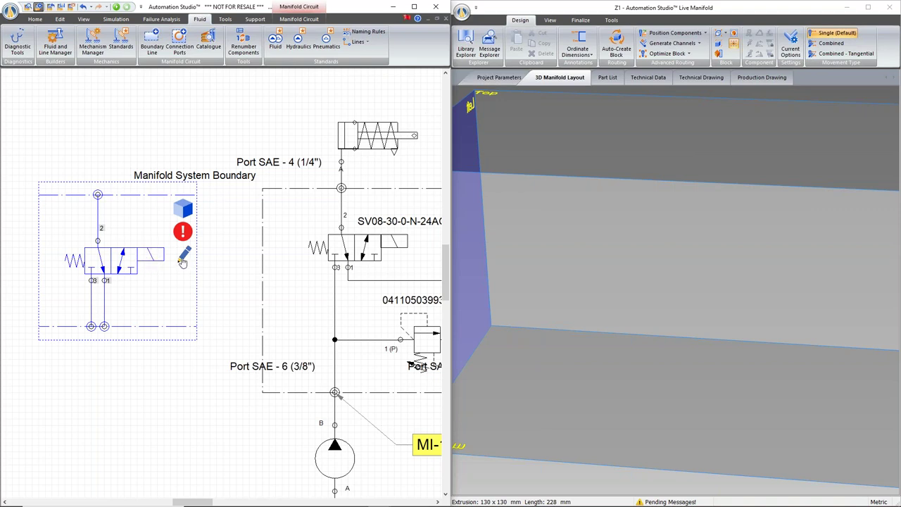
pyautogui.moveTo(180, 271); pyautogui.dragTo(744, 294)
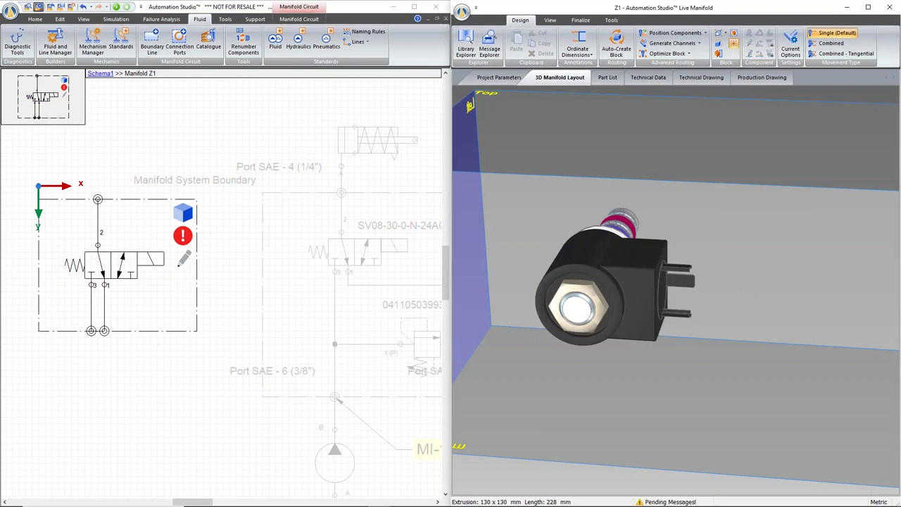
# Put away the new manifold's 3D layout window and return from the manifold circuit to the Schema1 level.
pyautogui.doubleClick(772, 13)
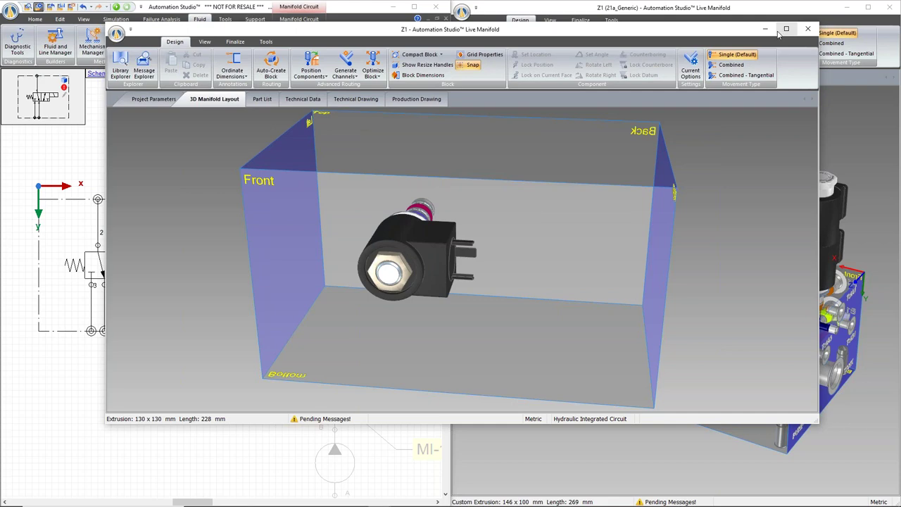
pyautogui.moveTo(777, 33); pyautogui.dragTo(798, 81)
pyautogui.click(785, 76)
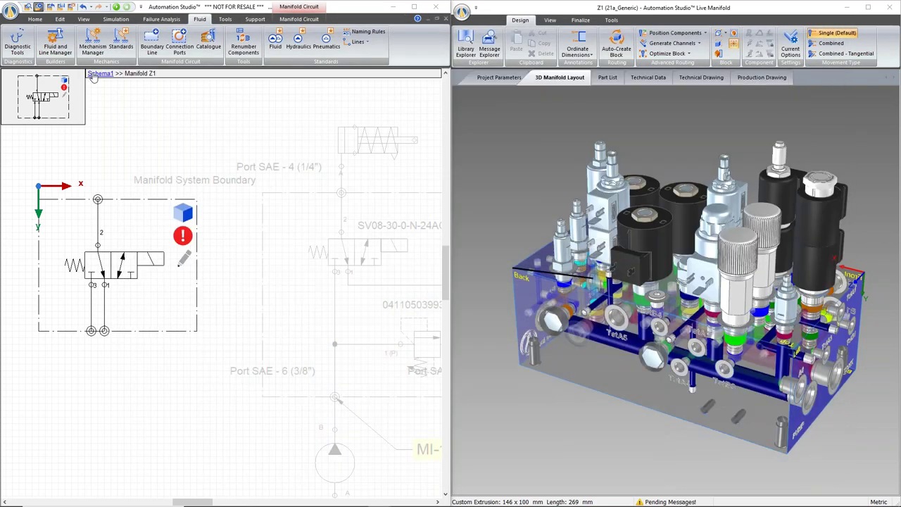
pyautogui.click(99, 74)
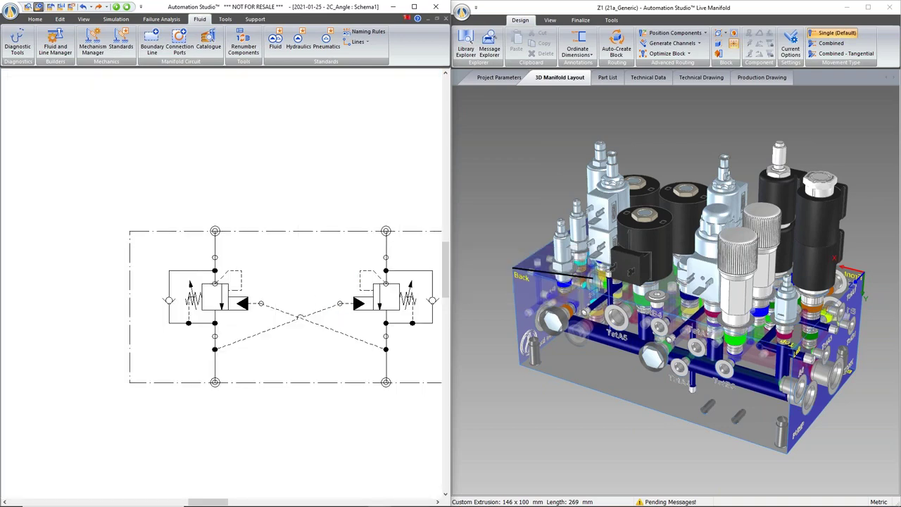
# Open the 3D layout of the 2C_Angle two-valve manifold circuit in Live Manifold, beside its schematic, in place of the 21a_Generic layout.
pyautogui.click(845, 8)
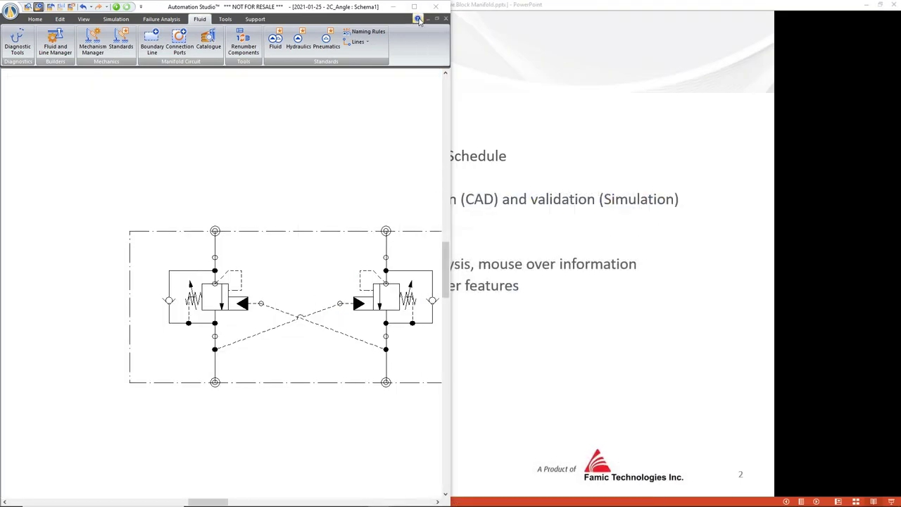
pyautogui.scroll(-3, 270, 470)
pyautogui.scroll(4, 307, 455)
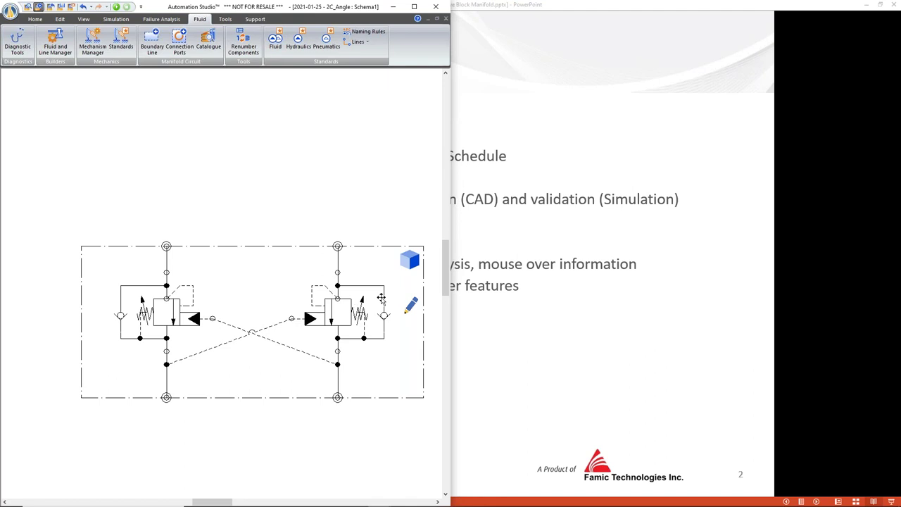
pyautogui.click(411, 260)
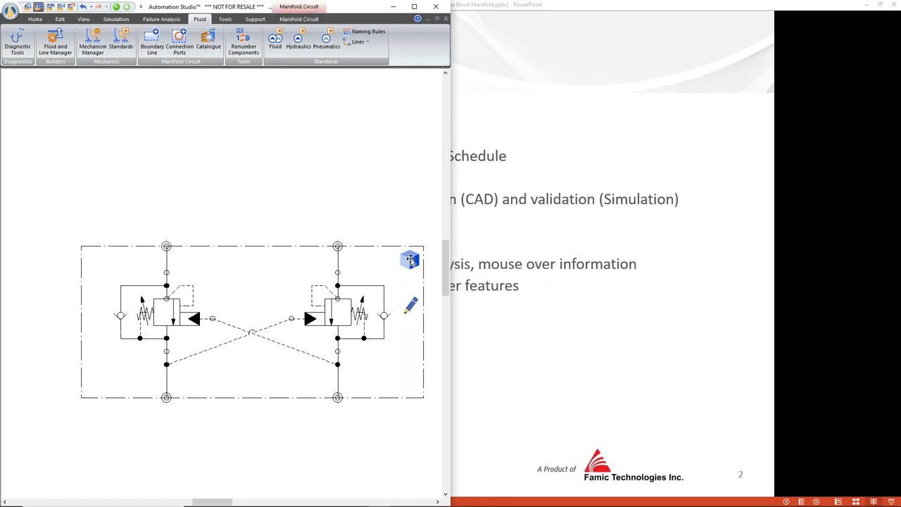
pyautogui.doubleClick(411, 259)
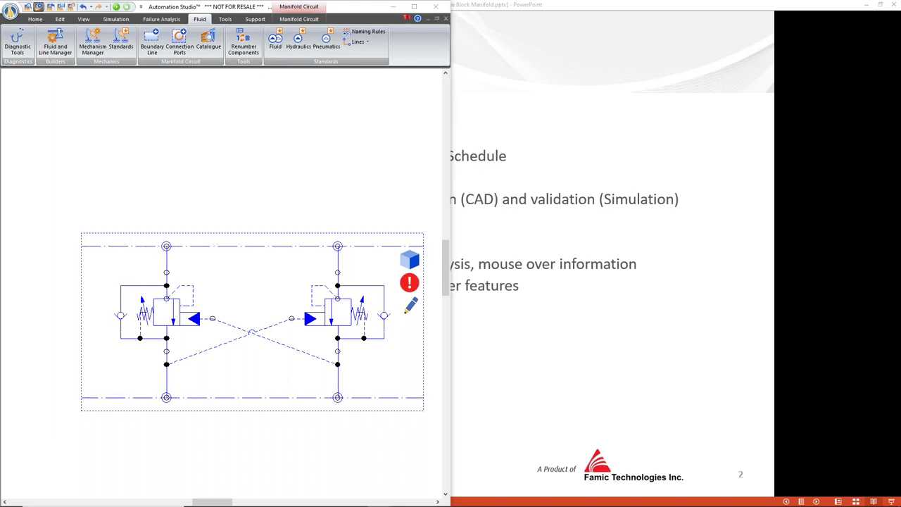
pyautogui.moveTo(900, 86); pyautogui.dragTo(900, 150)
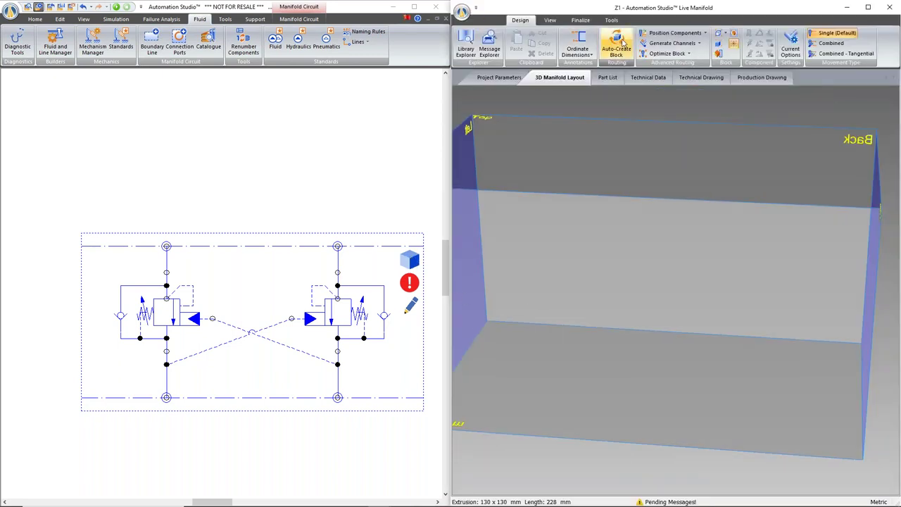
# Auto-create the manifold block for the two-valve circuit and dismiss the Routing Solutions dialog.
pyautogui.click(619, 44)
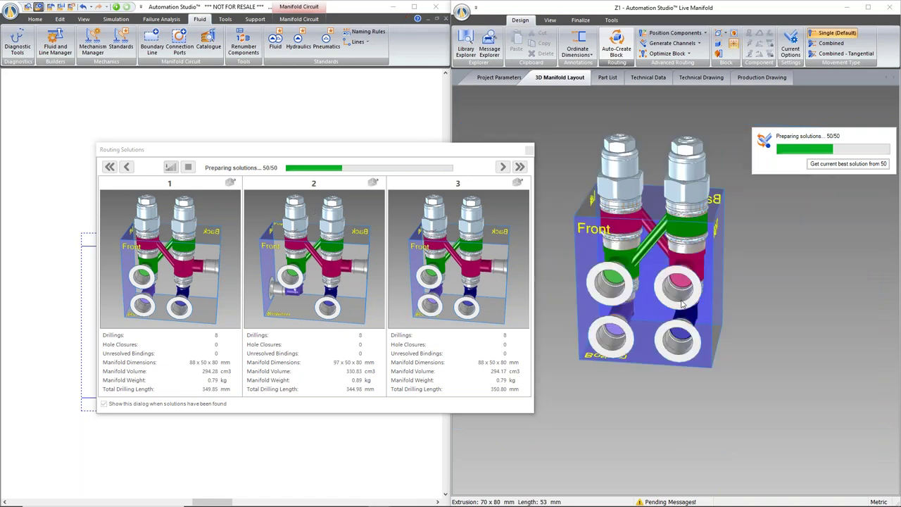
pyautogui.click(529, 151)
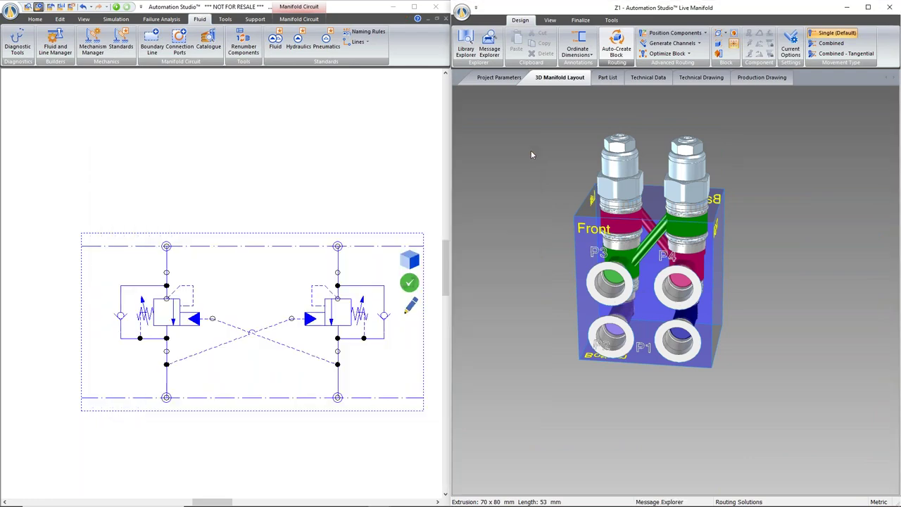
pyautogui.moveTo(840, 266); pyautogui.dragTo(690, 278, button='middle')
pyautogui.scroll(3, 691, 279)
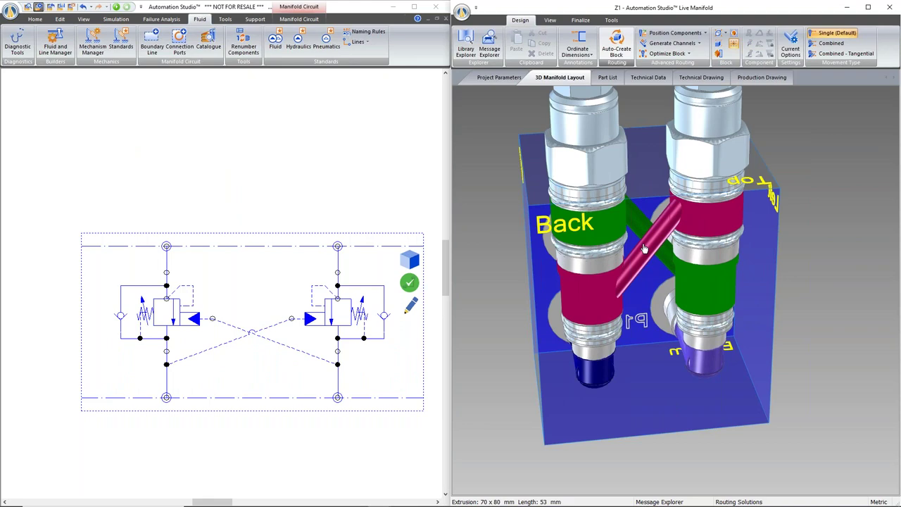
# Select the magenta angled drilling between the two valves and adjust it manually from its base handle.
pyautogui.click(648, 250)
pyautogui.moveTo(648, 250)
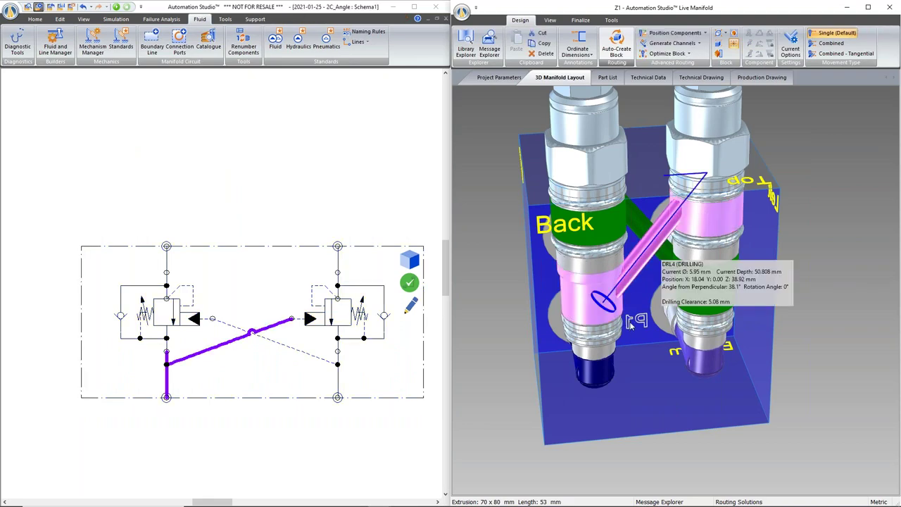
pyautogui.moveTo(636, 343); pyautogui.dragTo(603, 312, button='middle')
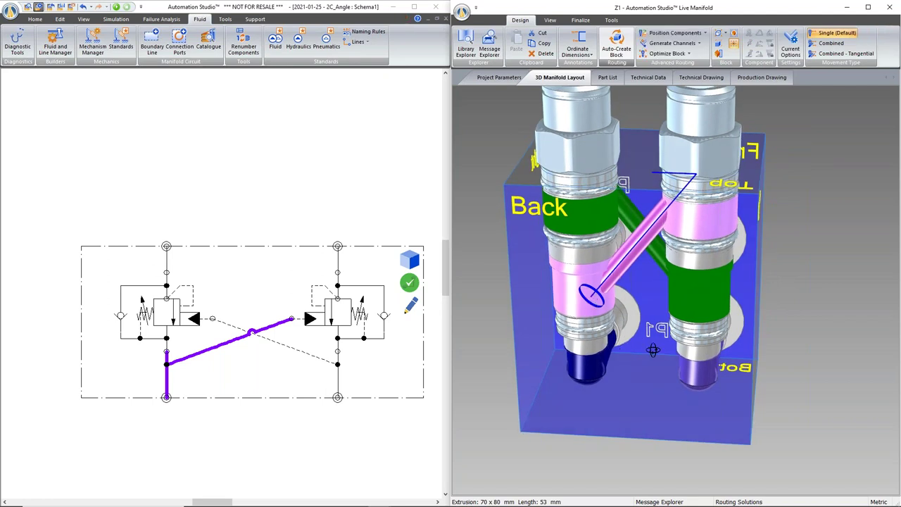
pyautogui.moveTo(643, 345); pyautogui.dragTo(662, 351, button='middle')
pyautogui.moveTo(599, 301); pyautogui.dragTo(609, 259)
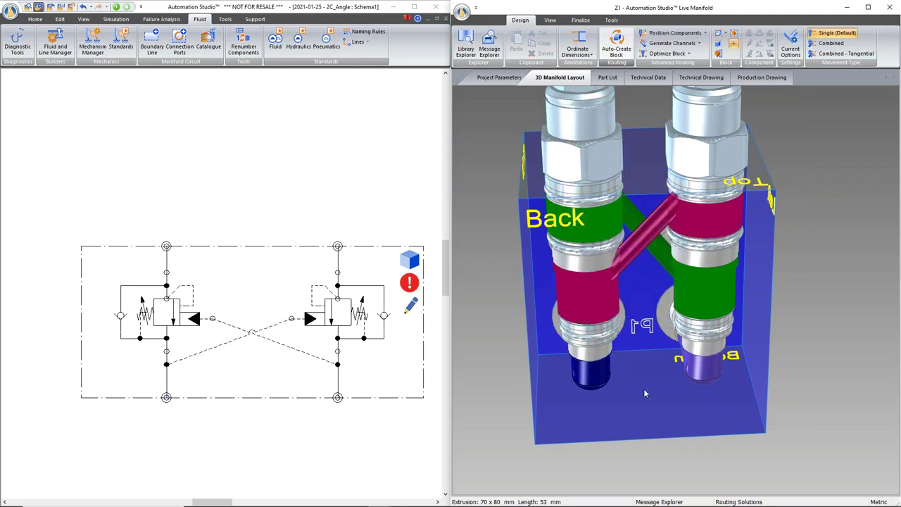
pyautogui.doubleClick(643, 389)
# Tilt the magenta angled drilling to about 40.3° from perpendicular with a rotation angle of about 10.1°.
pyautogui.moveTo(636, 220); pyautogui.dragTo(604, 262)
pyautogui.moveTo(603, 262); pyautogui.dragTo(650, 352, button='middle')
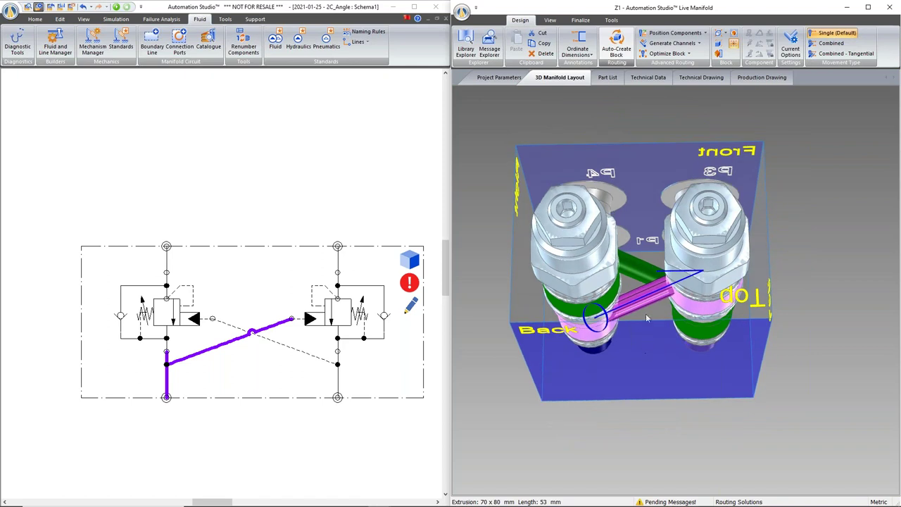
pyautogui.moveTo(662, 271); pyautogui.dragTo(668, 282)
pyautogui.moveTo(650, 318); pyautogui.dragTo(739, 343, button='middle')
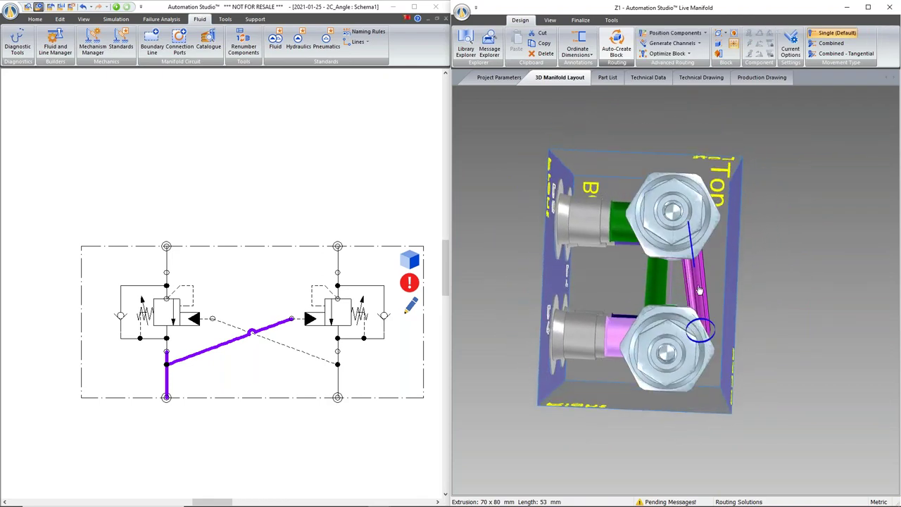
pyautogui.moveTo(720, 296); pyautogui.dragTo(746, 307, button='middle')
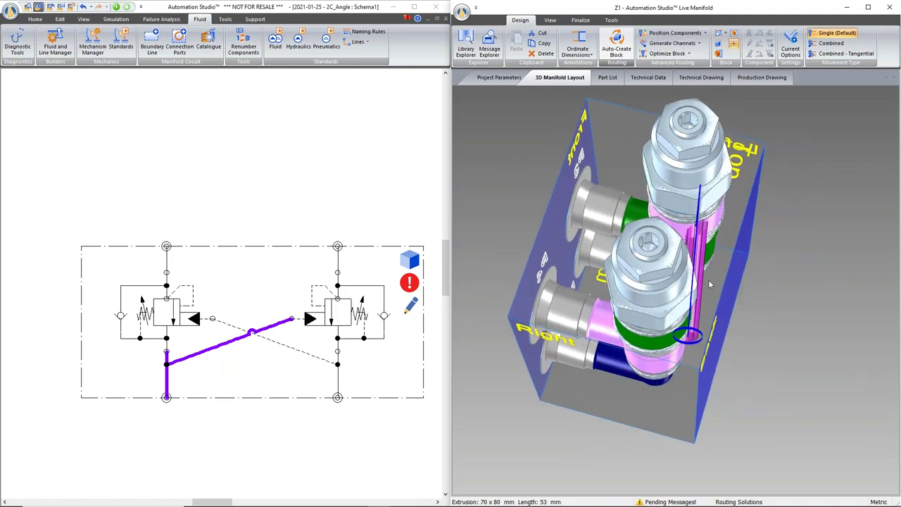
pyautogui.click(735, 292)
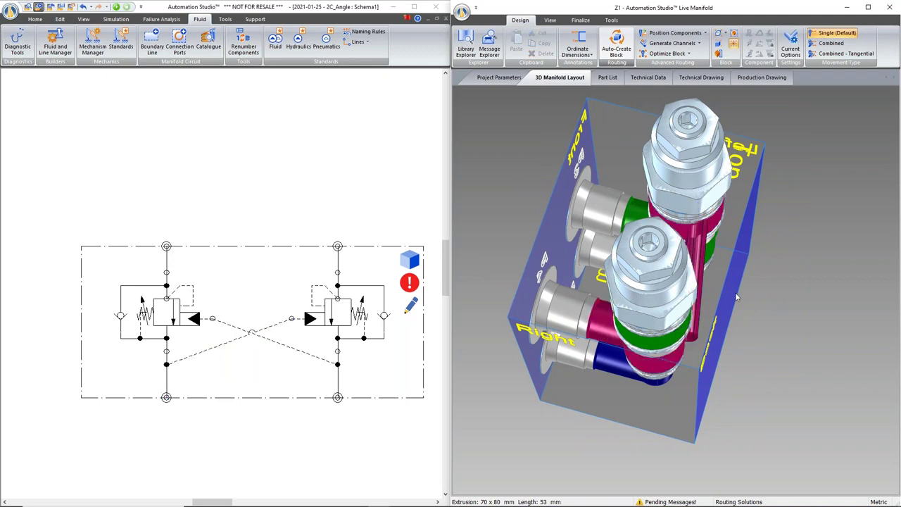
pyautogui.moveTo(735, 292); pyautogui.dragTo(660, 248, button='middle')
# Delete the magenta angled drilling between the two valves.
pyautogui.click(660, 248)
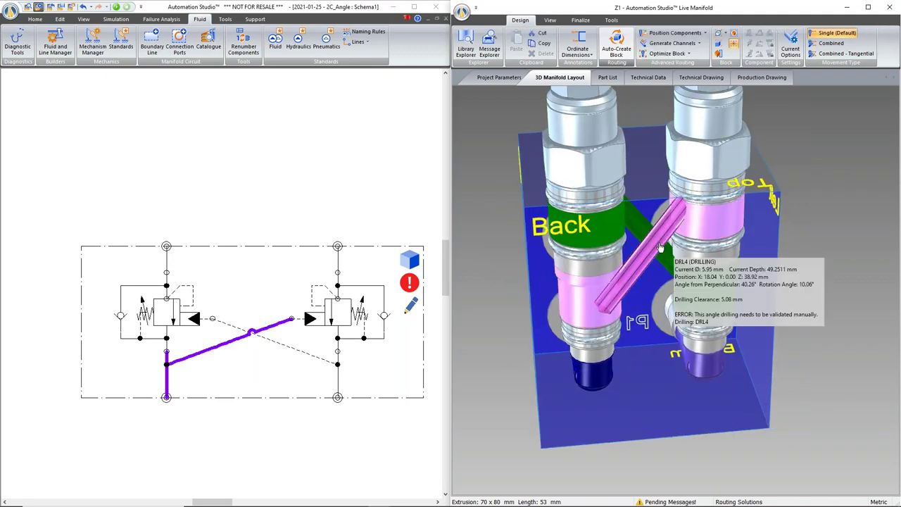
pyautogui.press('Delete')
# Try to generate an angled drilling automatically for the unconnected magenta channel between the two valves.
pyautogui.rightClick(684, 223)
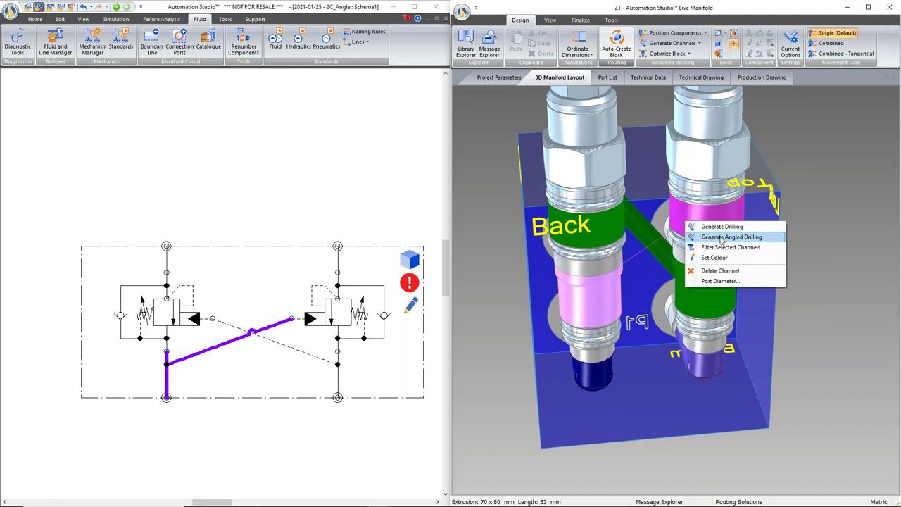
pyautogui.click(634, 296)
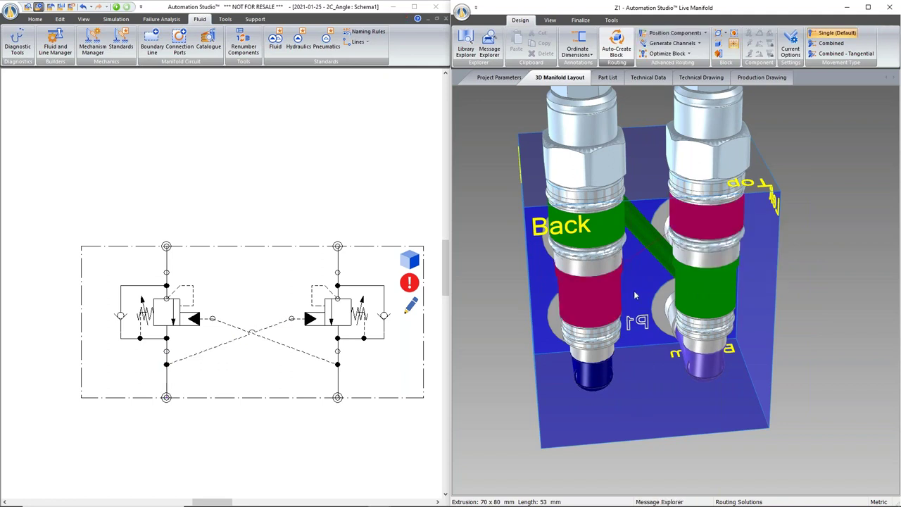
pyautogui.click(690, 222)
pyautogui.rightClick(689, 222)
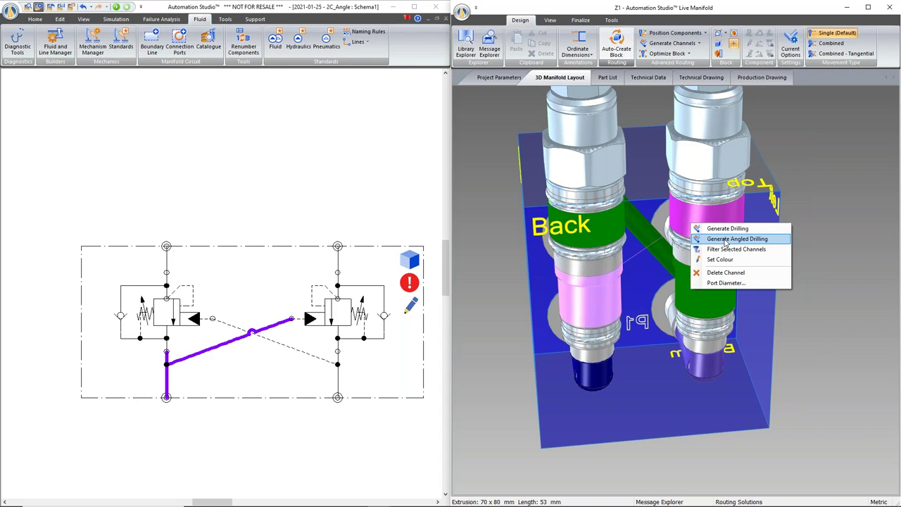
pyautogui.click(725, 242)
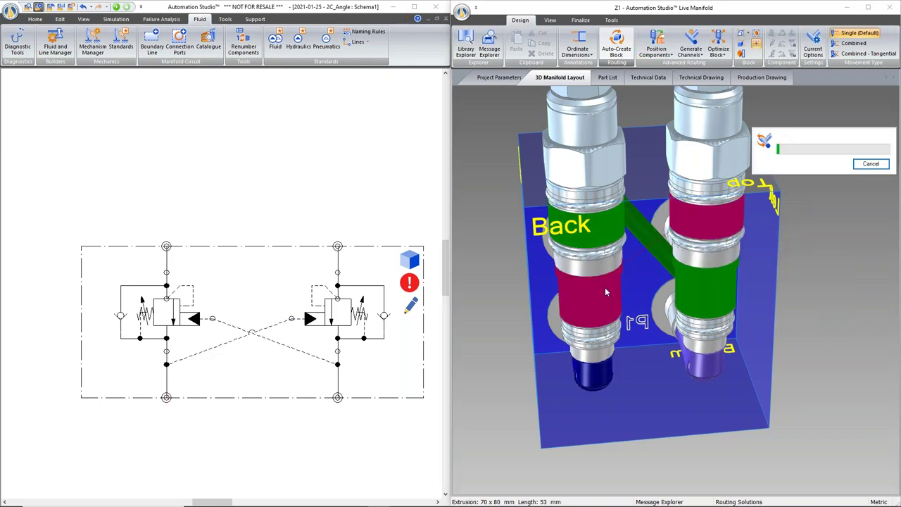
pyautogui.moveTo(609, 293); pyautogui.dragTo(630, 261, button='middle')
pyautogui.rightClick(688, 203)
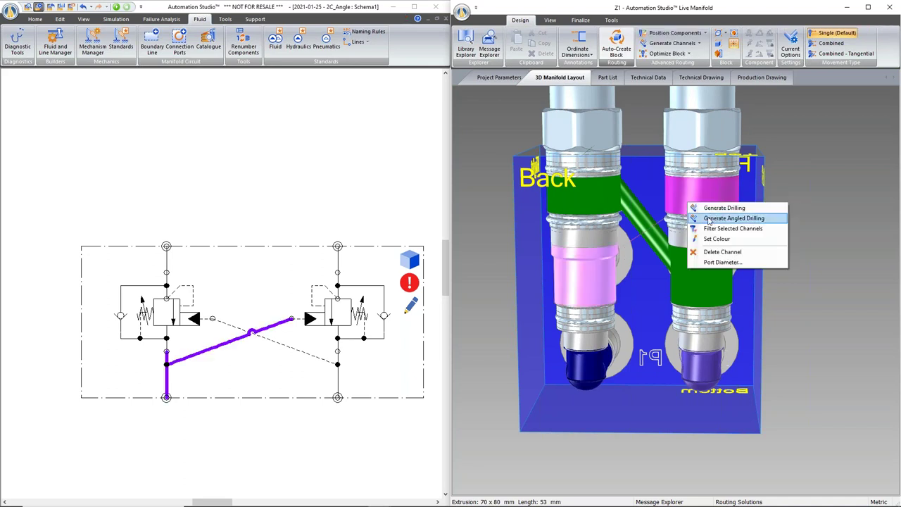
pyautogui.click(709, 220)
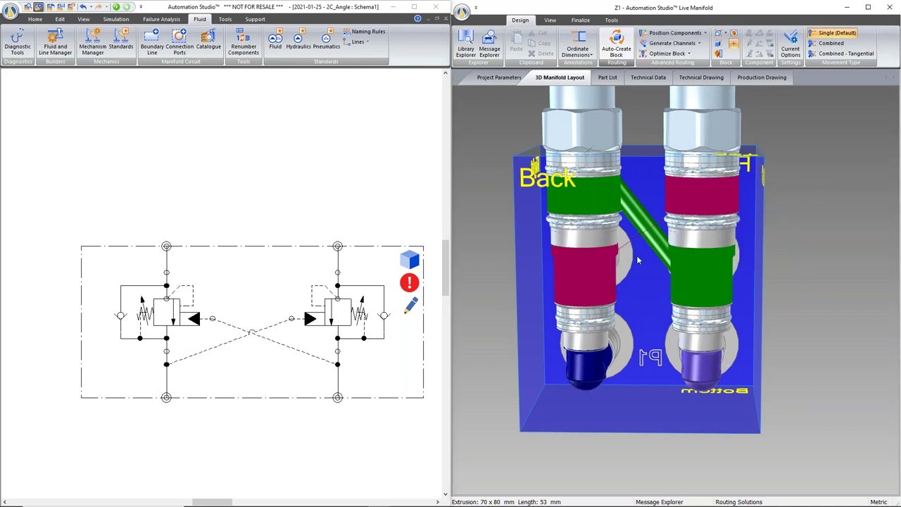
# Place a Drilling from the manifold library on the block's top face, beside the valve with the upper magenta cavity.
pyautogui.moveTo(641, 260); pyautogui.dragTo(637, 281, button='middle')
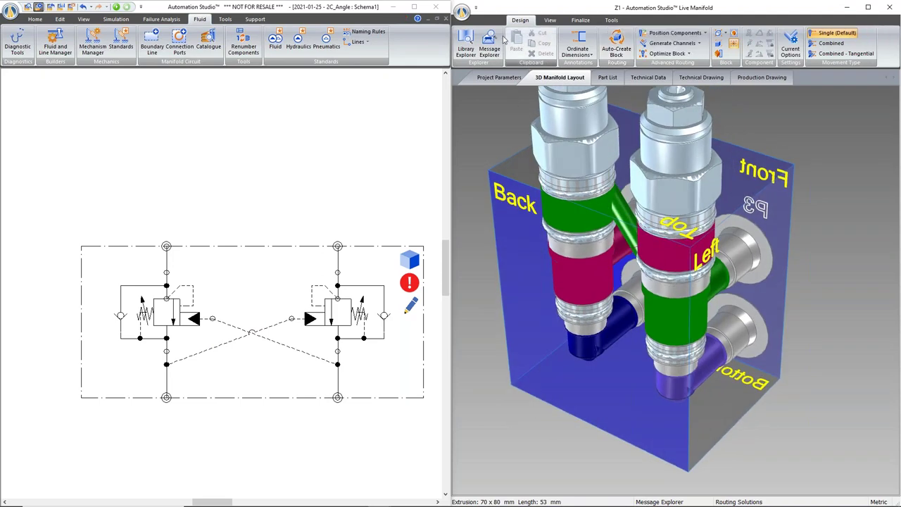
pyautogui.click(466, 40)
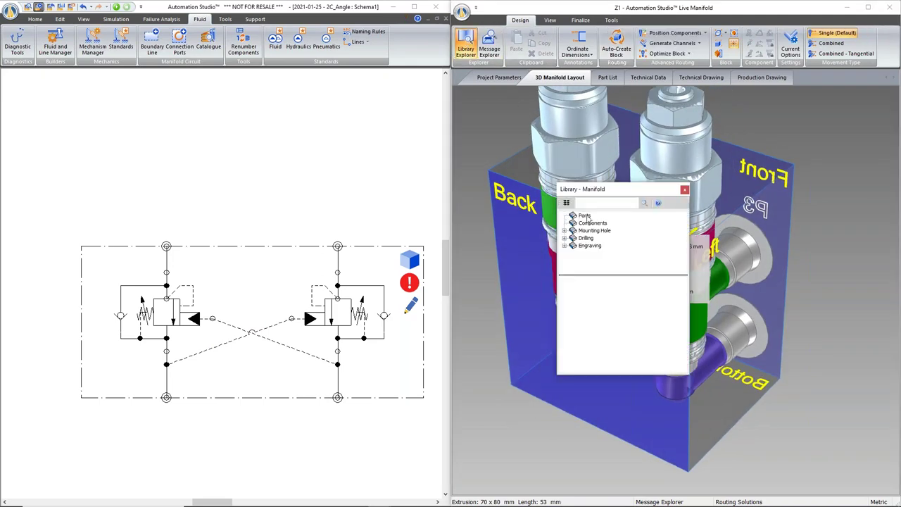
pyautogui.click(585, 237)
pyautogui.moveTo(604, 188); pyautogui.dragTo(375, 191)
pyautogui.moveTo(359, 303); pyautogui.dragTo(629, 224)
# Set the newly placed drilling's diameter to 5 mm in its drilling properties.
pyautogui.rightClick(627, 219)
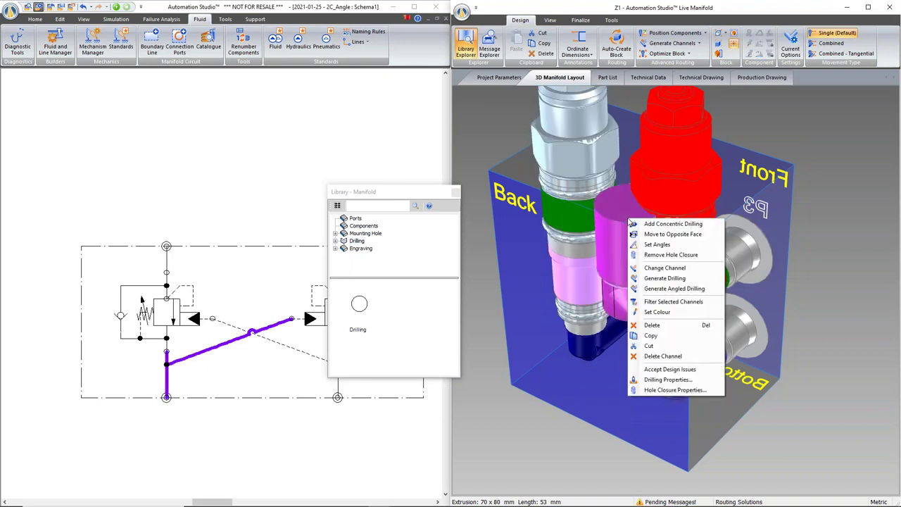
pyautogui.click(661, 379)
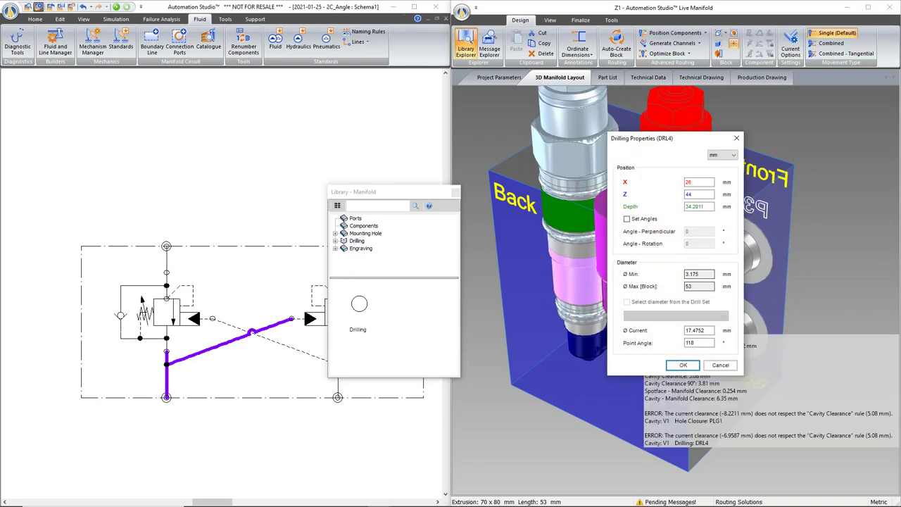
pyautogui.moveTo(709, 330); pyautogui.dragTo(679, 330)
pyautogui.click(683, 364)
# Enable angle setting on the new drilling and tilt it about 36.5° from perpendicular to span the two magenta cavities.
pyautogui.moveTo(620, 337); pyautogui.dragTo(668, 285, button='middle')
pyautogui.rightClick(671, 281)
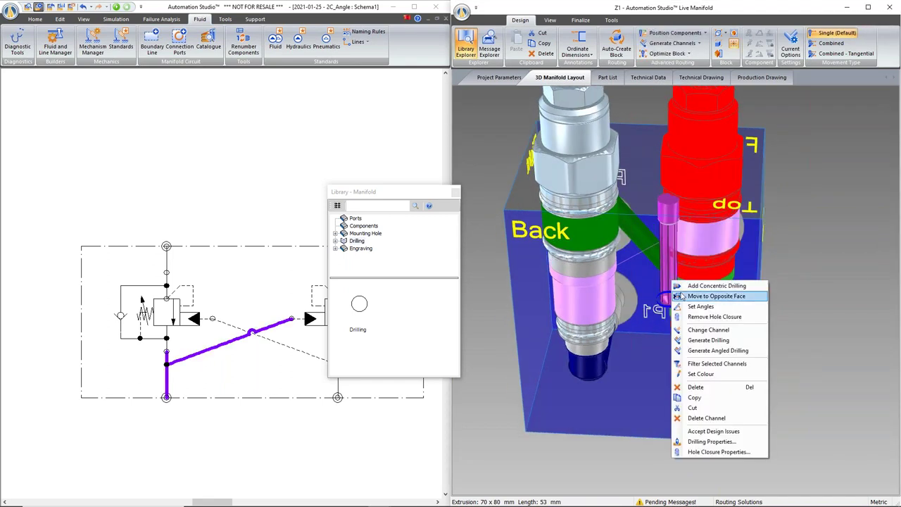
pyautogui.click(693, 307)
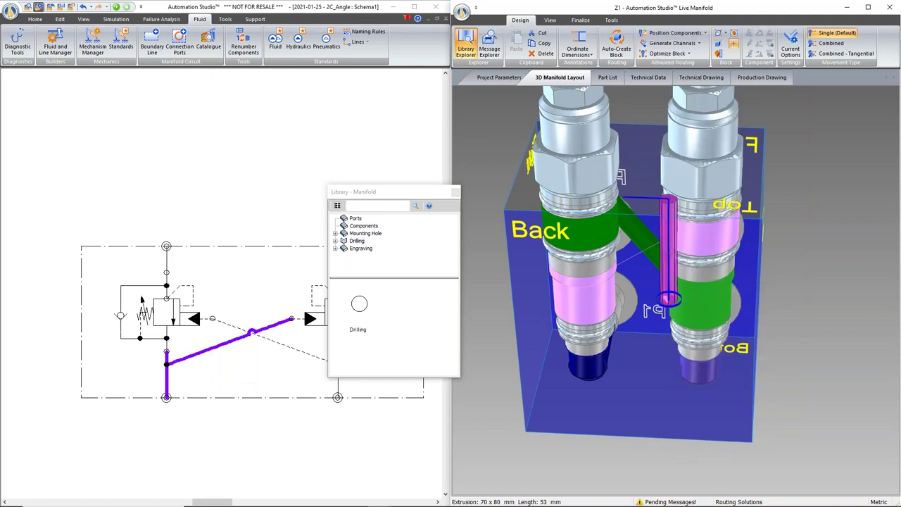
pyautogui.moveTo(662, 250); pyautogui.dragTo(636, 254)
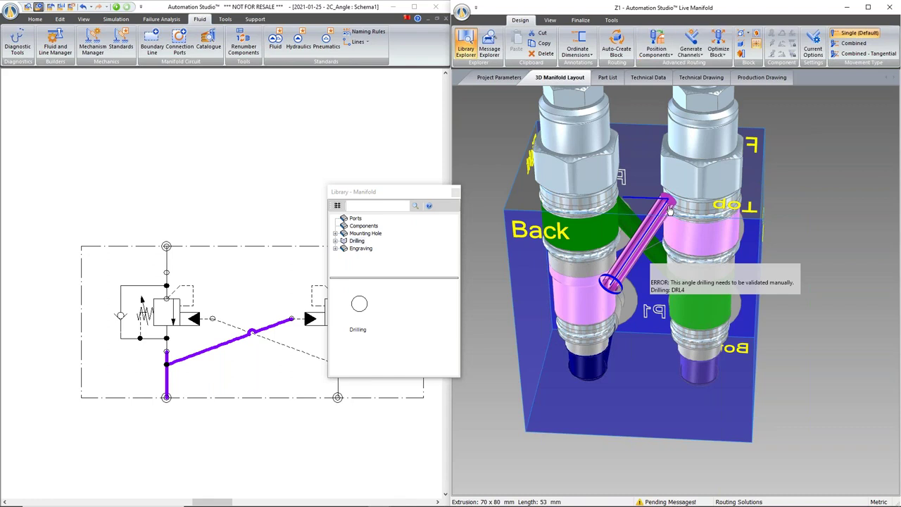
pyautogui.moveTo(669, 209); pyautogui.dragTo(688, 215)
pyautogui.moveTo(628, 291); pyautogui.dragTo(579, 306)
pyautogui.moveTo(635, 348)
pyautogui.mouseDown(button='middle')
pyautogui.moveTo(646, 401)
pyautogui.moveTo(639, 357)
pyautogui.mouseUp(button='middle')
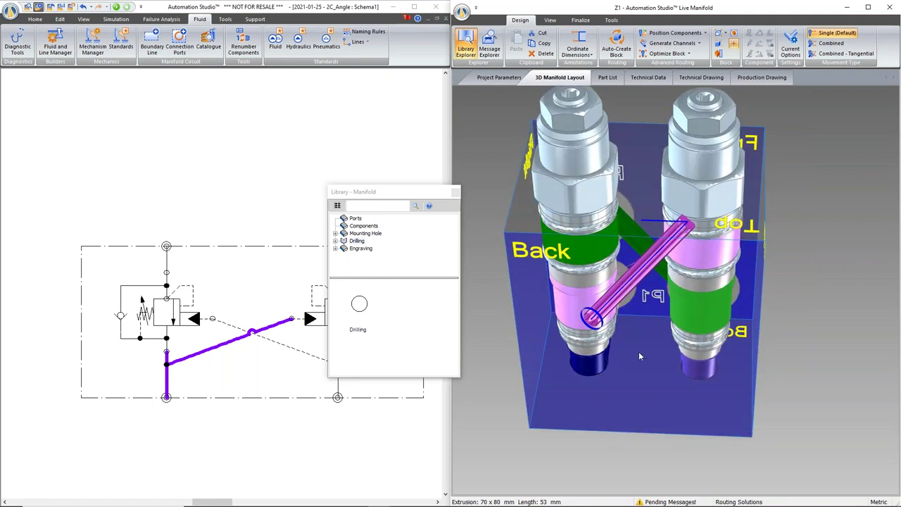
# Shift the angled drilling toward the valves as seen from above, to about Z 43 mm.
pyautogui.press('Escape')
pyautogui.hotkey('ctrl', '5')
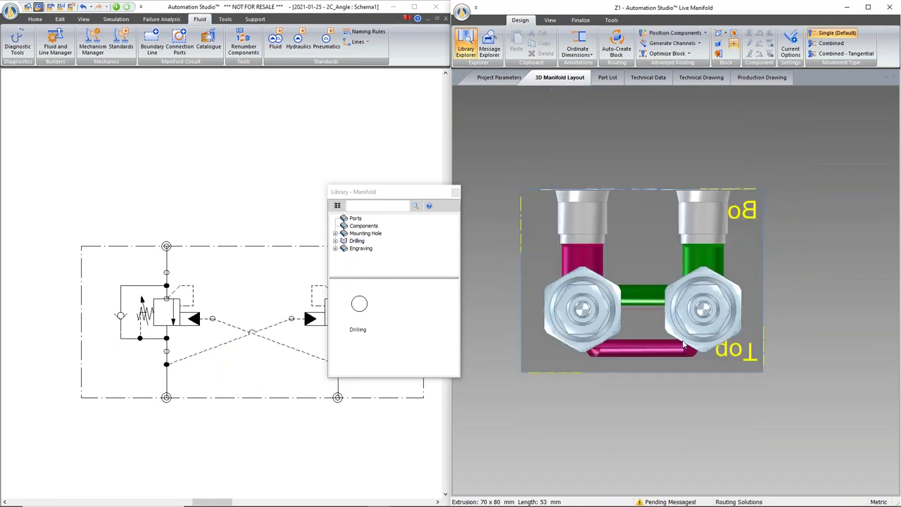
pyautogui.click(653, 356)
pyautogui.moveTo(653, 355); pyautogui.dragTo(685, 350)
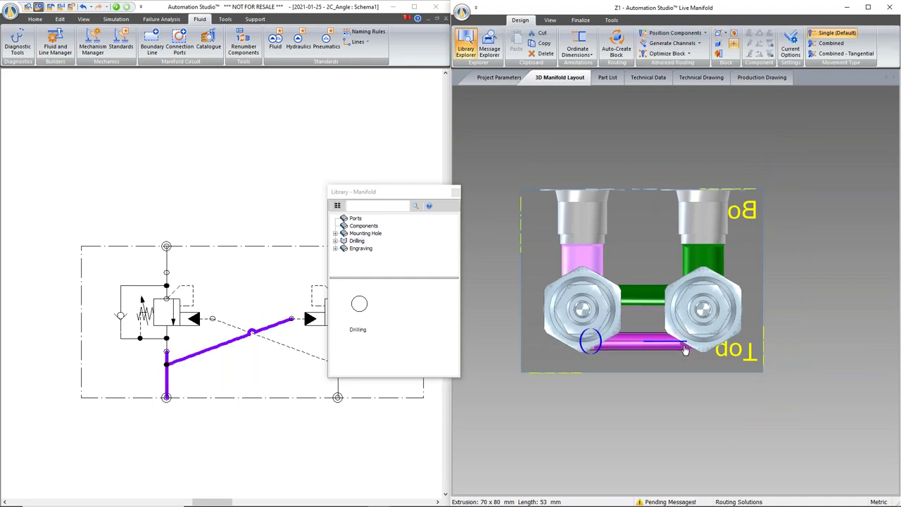
pyautogui.press('Escape')
pyautogui.moveTo(680, 355); pyautogui.dragTo(677, 270, button='middle')
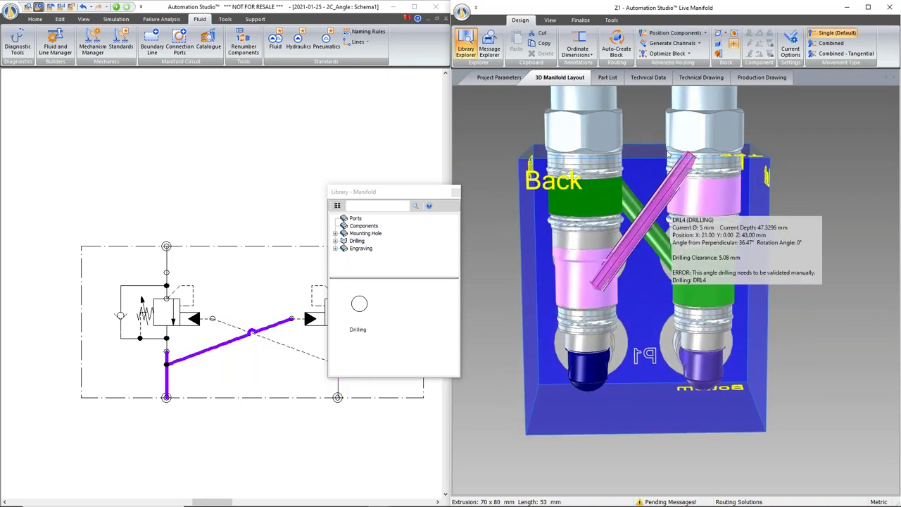
# Readjust the upper end of the angled drilling so that it runs into the adjacent valve's magenta cavity.
pyautogui.moveTo(667, 154); pyautogui.dragTo(668, 306, button='middle')
pyautogui.click(659, 290)
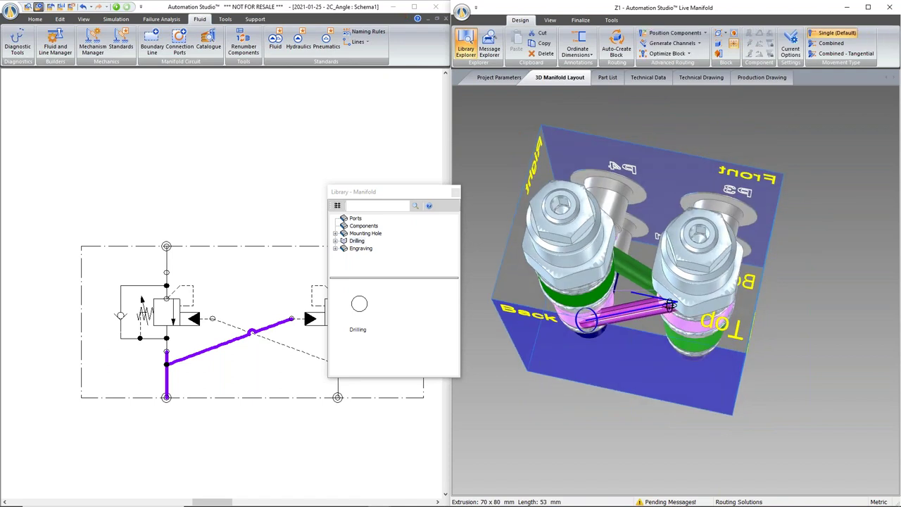
pyautogui.moveTo(672, 313); pyautogui.dragTo(683, 303)
pyautogui.moveTo(650, 329); pyautogui.dragTo(681, 288, button='middle')
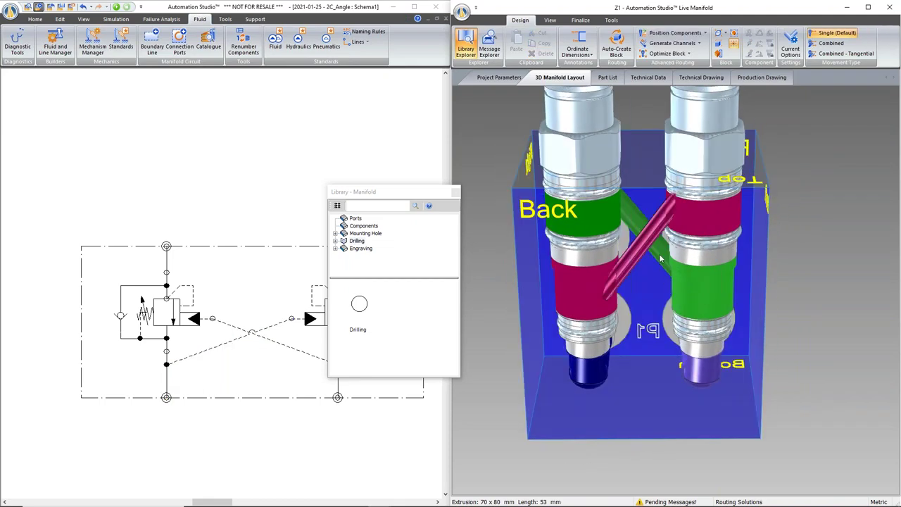
# Close the manifold library and bring up the angle handles of the magenta drilling.
pyautogui.click(455, 192)
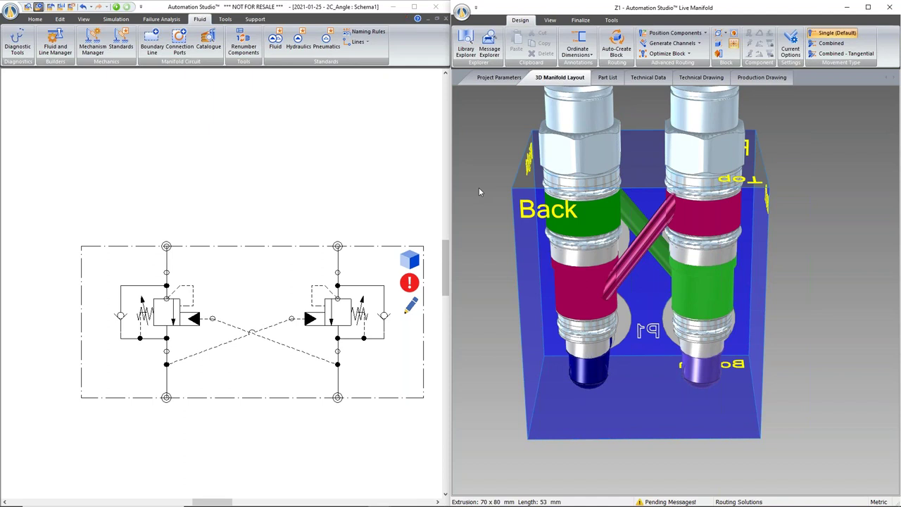
pyautogui.click(648, 243)
pyautogui.click(649, 239)
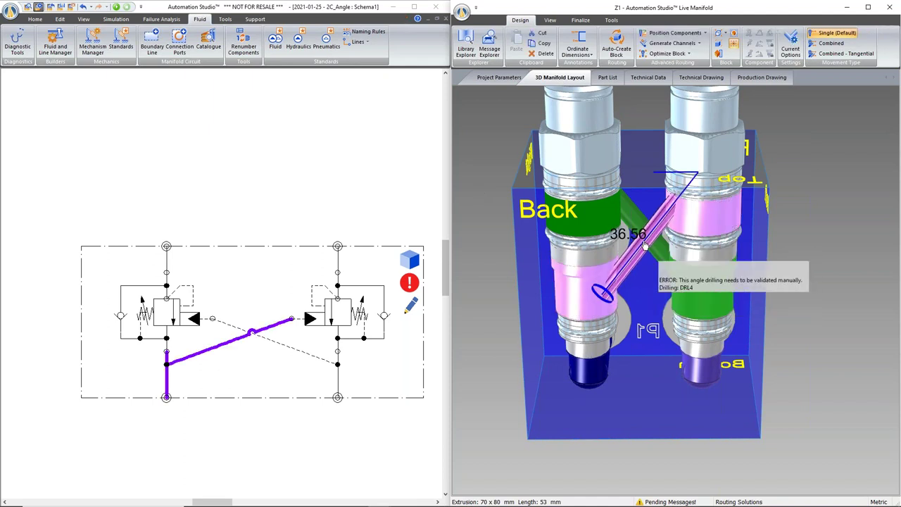
pyautogui.moveTo(672, 220)
pyautogui.mouseDown()
pyautogui.moveTo(663, 234)
pyautogui.moveTo(672, 232)
pyautogui.mouseUp()
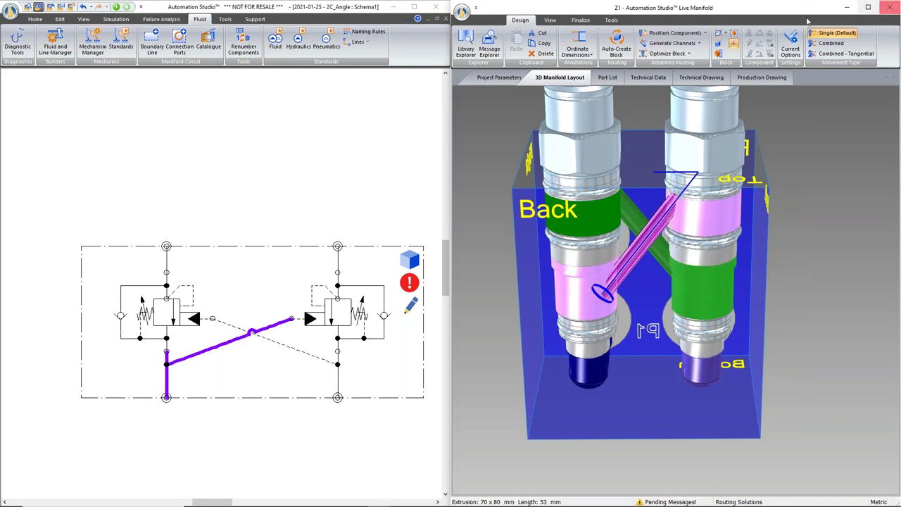
# Maximize the 3D layout window and review the import and export formats offered for the finished layout.
pyautogui.click(583, 20)
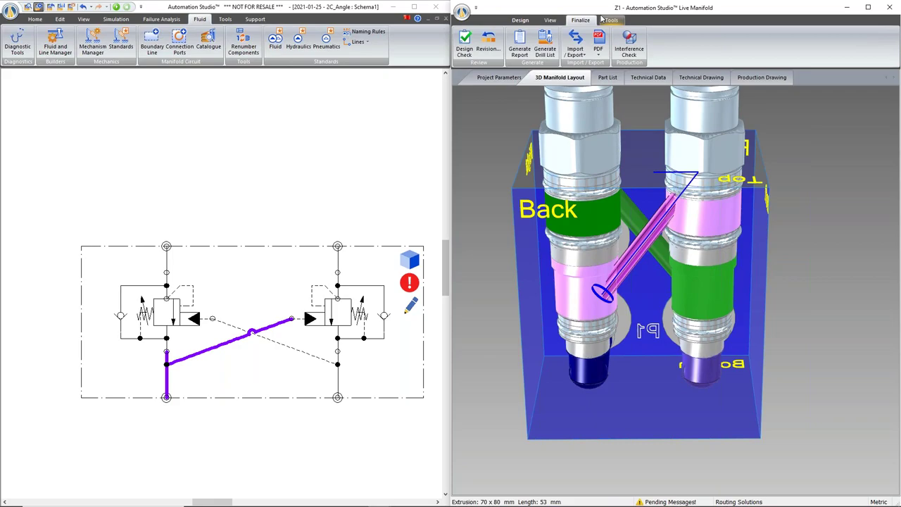
pyautogui.click(867, 7)
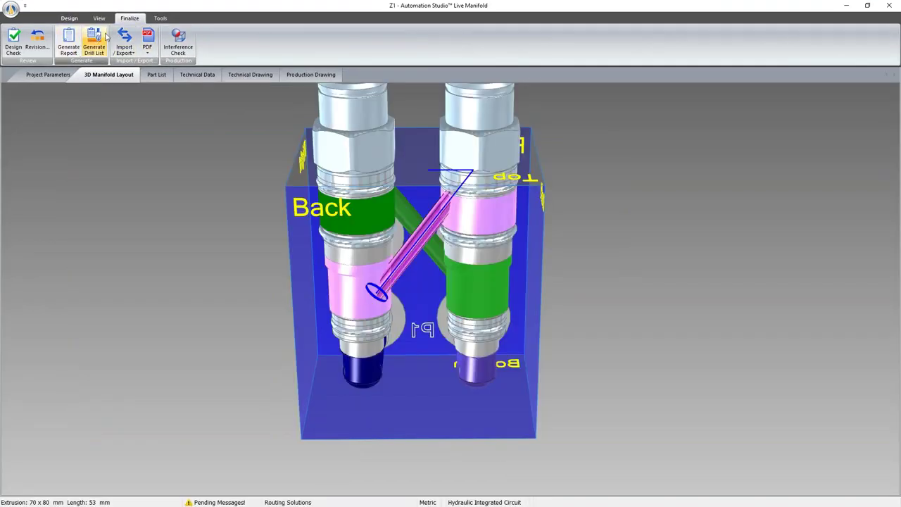
pyautogui.click(123, 51)
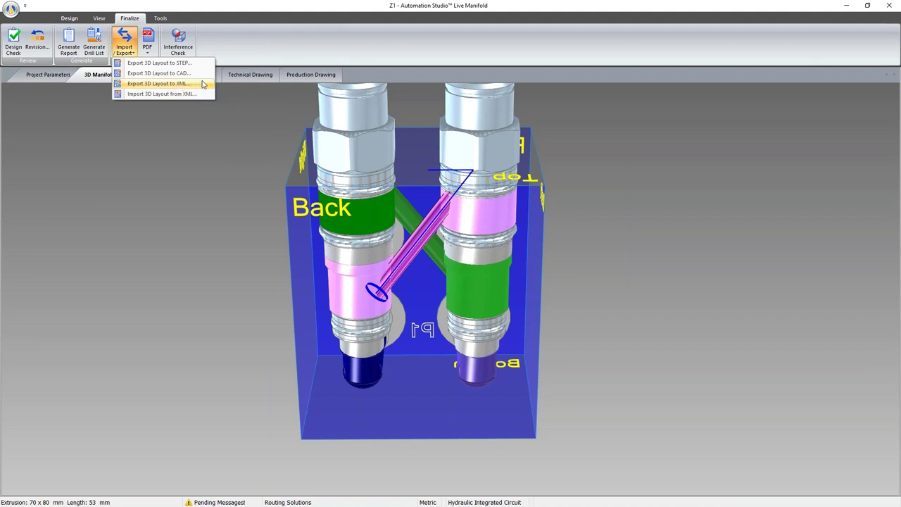
pyautogui.click(216, 118)
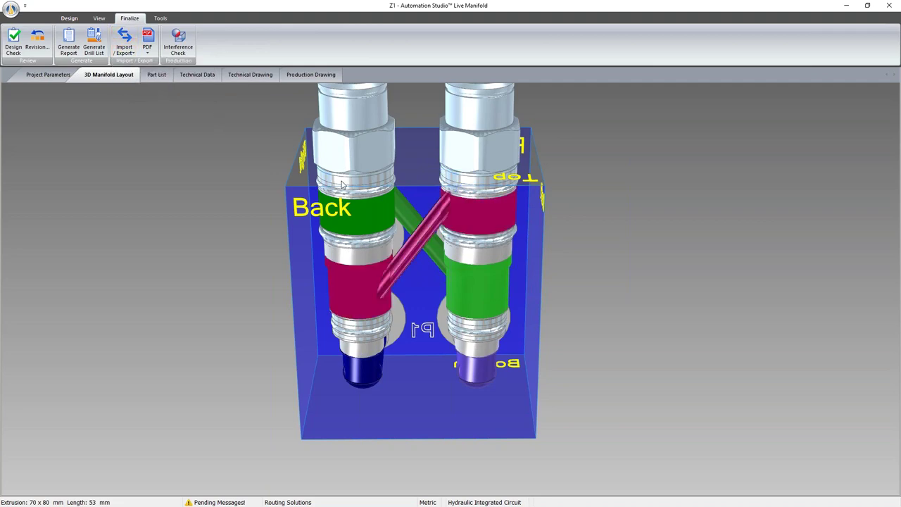
# Restore the Live Manifold window from full screen and place it beside the schematic.
pyautogui.moveTo(185, 5); pyautogui.dragTo(391, 41)
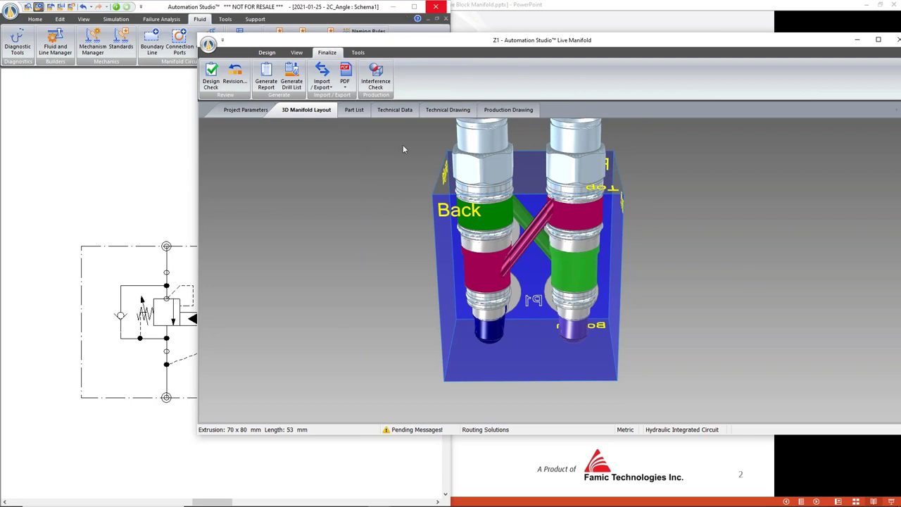
pyautogui.moveTo(338, 40); pyautogui.dragTo(460, 23)
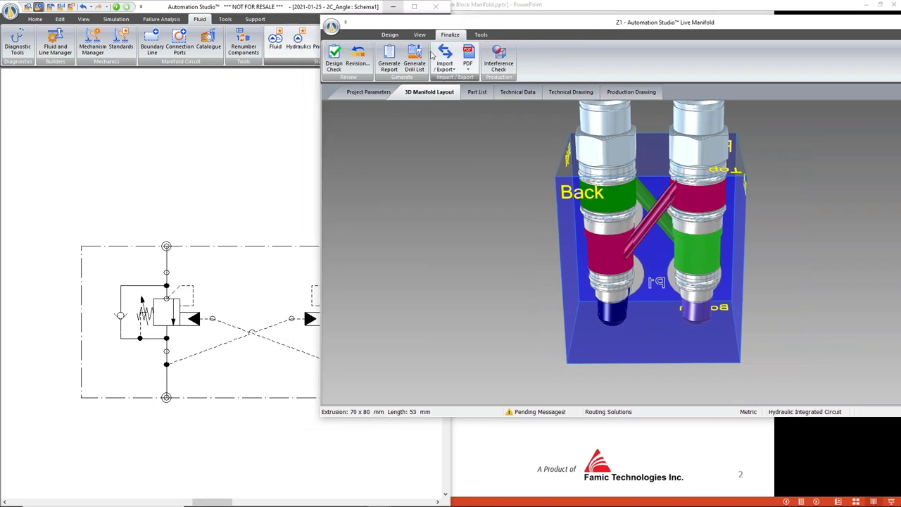
pyautogui.moveTo(430, 28); pyautogui.dragTo(558, 0)
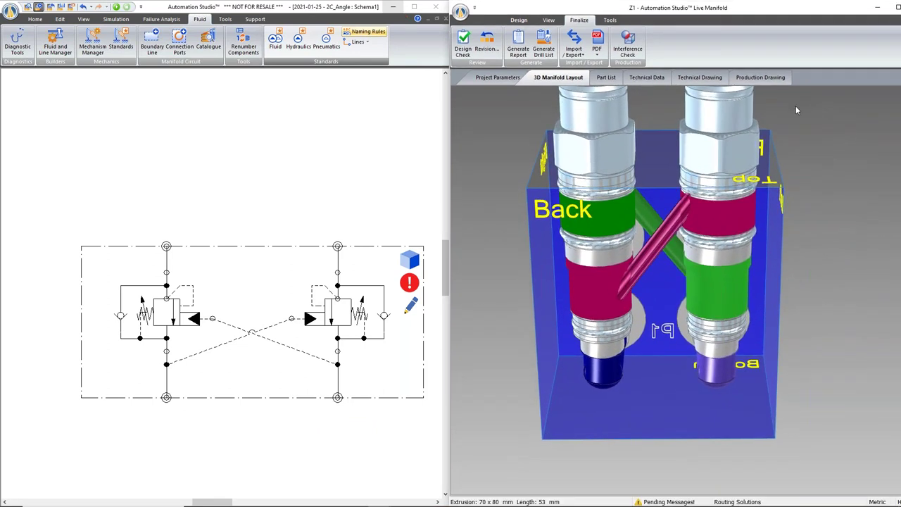
pyautogui.moveTo(621, 253)
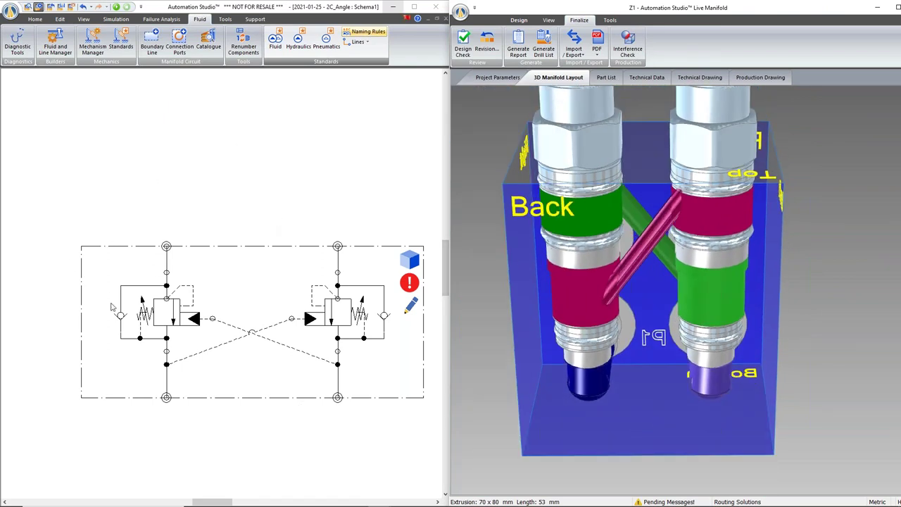
pyautogui.moveTo(719, 323)
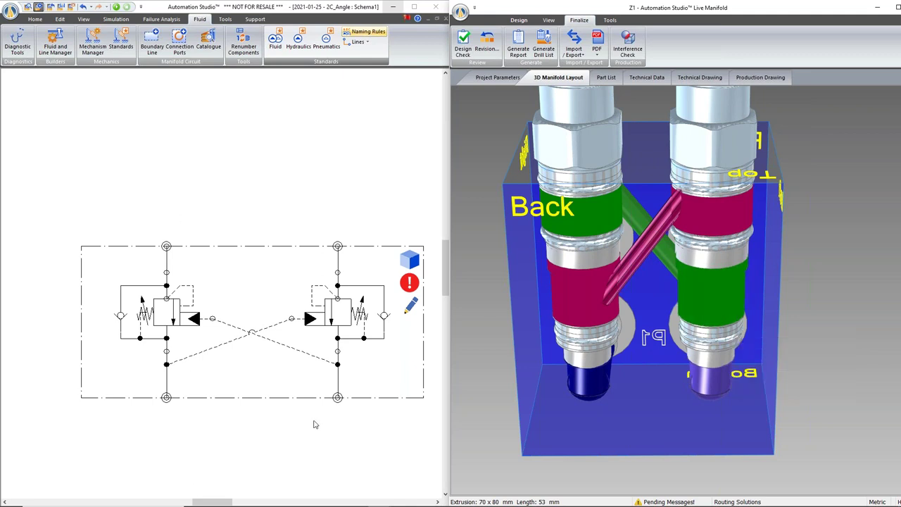
pyautogui.moveTo(222, 501); pyautogui.dragTo(229, 502)
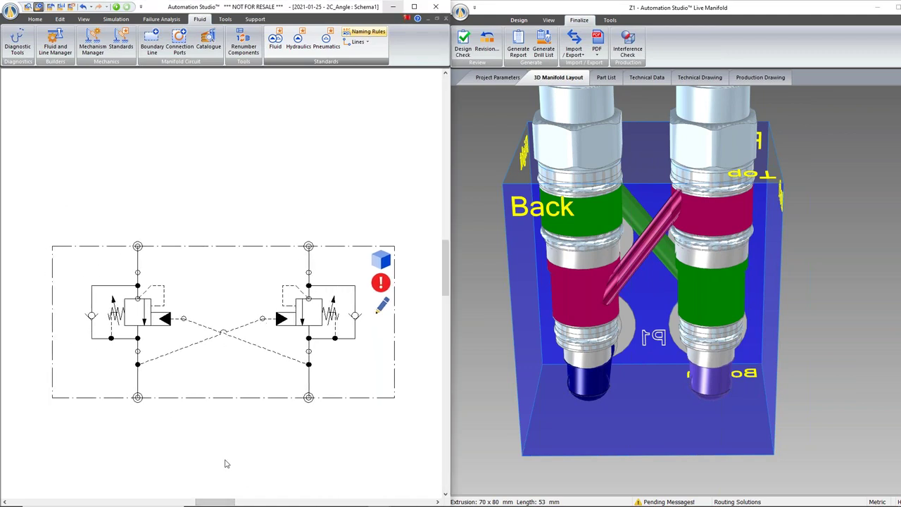
pyautogui.scroll(-2, 473, 244)
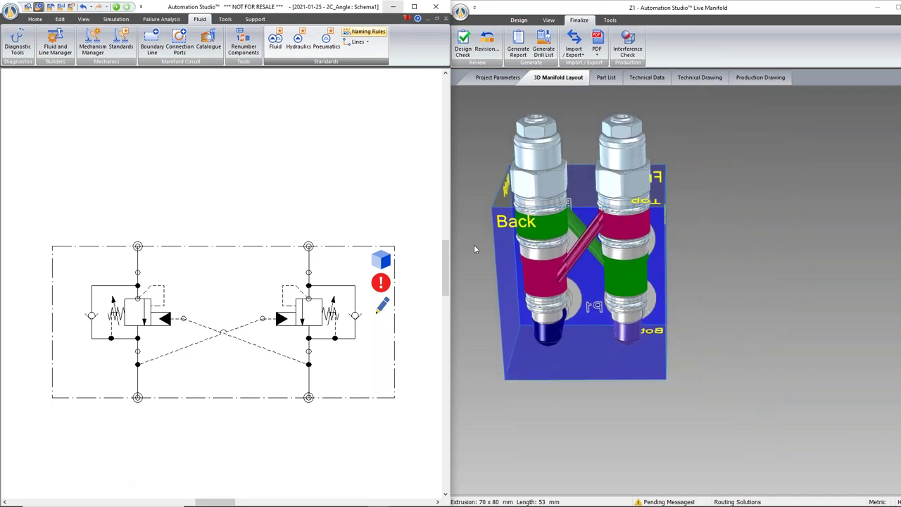
pyautogui.click(747, 259)
pyautogui.moveTo(748, 259); pyautogui.dragTo(794, 310, button='middle')
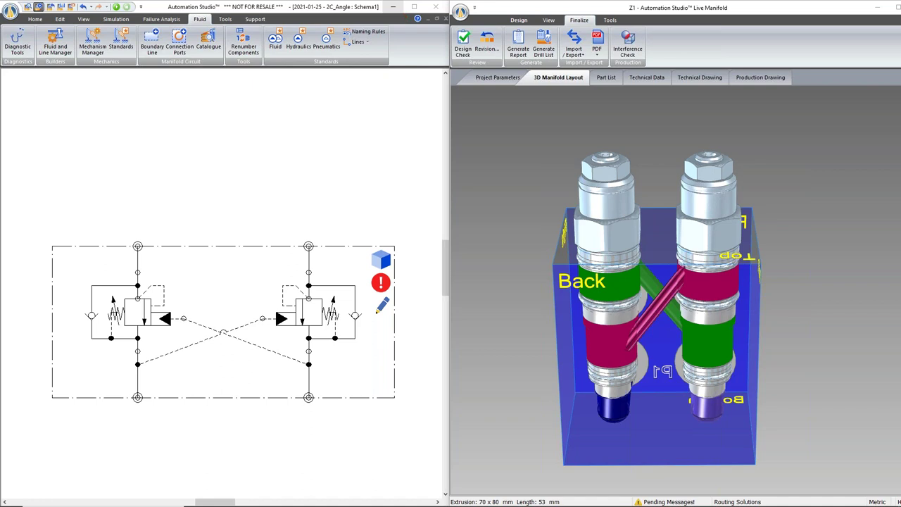
# Move the Live Manifold window aside and open Schema1 of the 2021-01-25 - 2C3P project.
pyautogui.moveTo(597, 9); pyautogui.dragTo(521, 76)
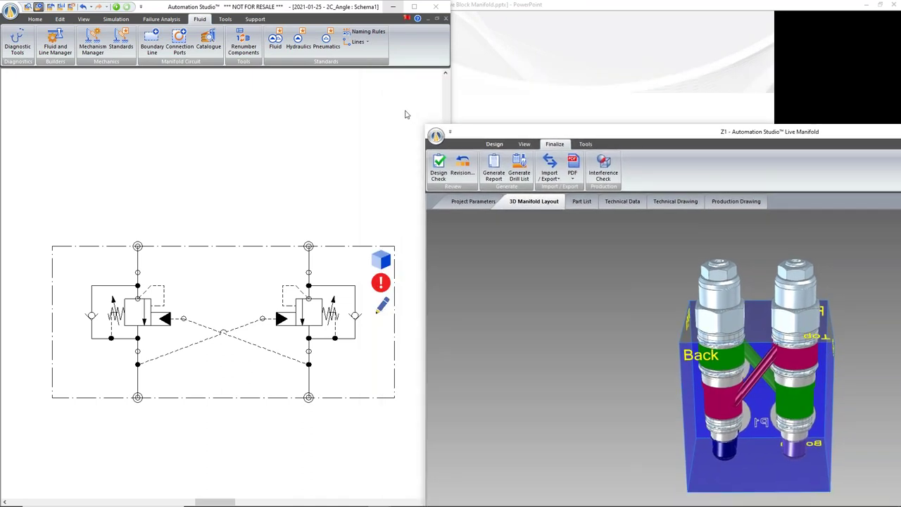
pyautogui.click(405, 114)
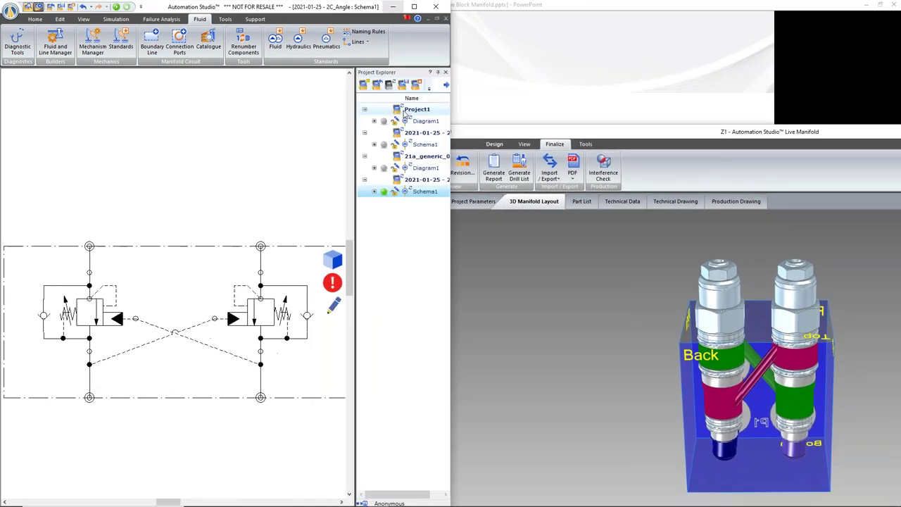
pyautogui.doubleClick(425, 145)
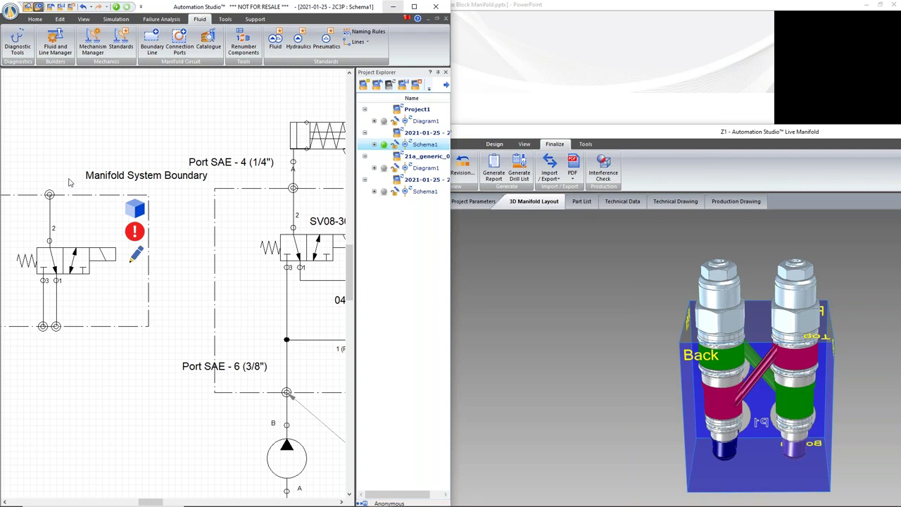
# Delete the single-valve manifold circuit standing beside the complete SV08-30-0-N-24AG circuit.
pyautogui.scroll(-3, 149, 380)
pyautogui.click(169, 380)
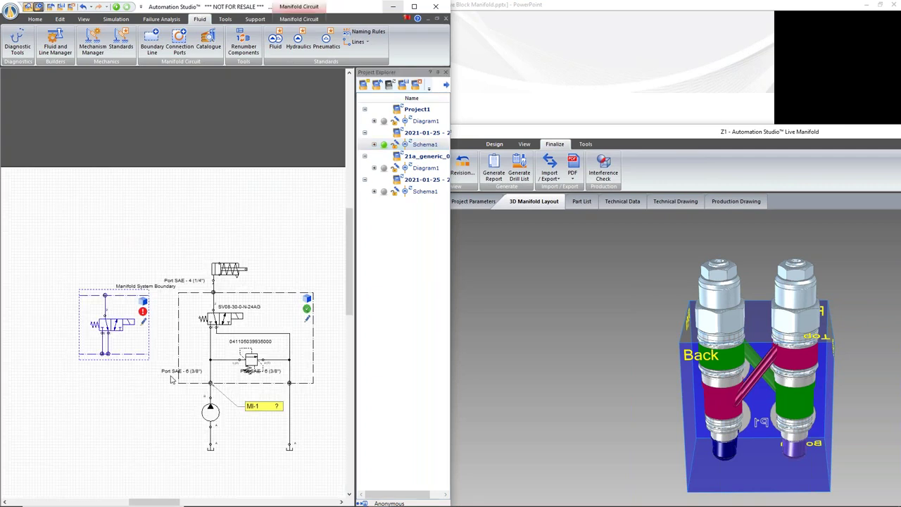
pyautogui.press('Delete')
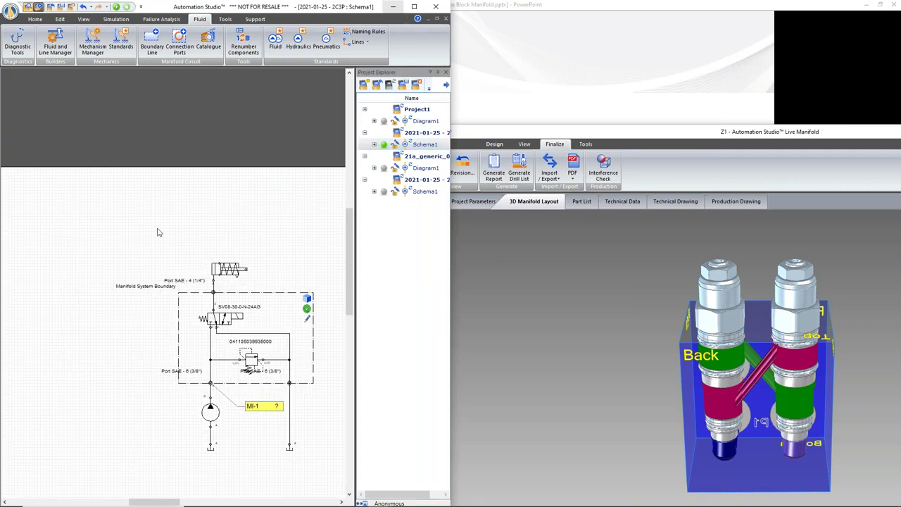
pyautogui.scroll(2, 276, 384)
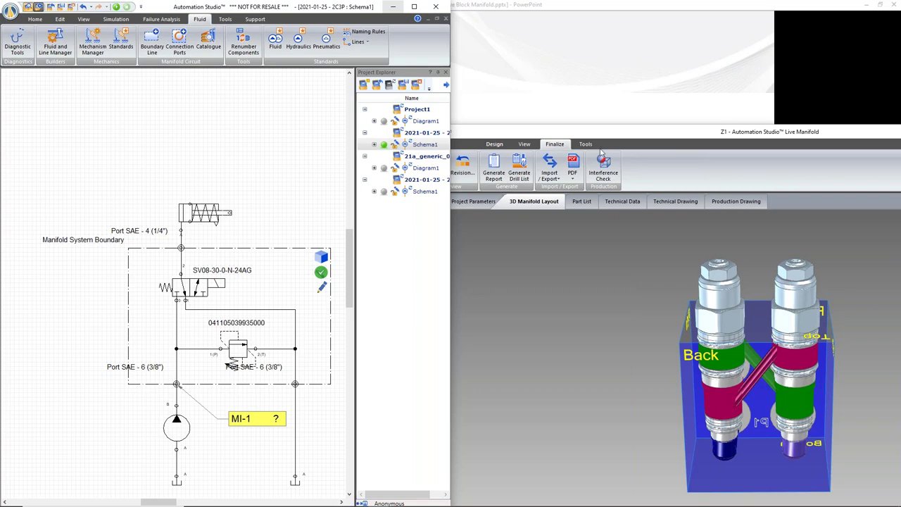
# Close the Live Manifold window, clear the presentation out of the way and maximize the schematic window.
pyautogui.moveTo(752, 135); pyautogui.dragTo(496, 164)
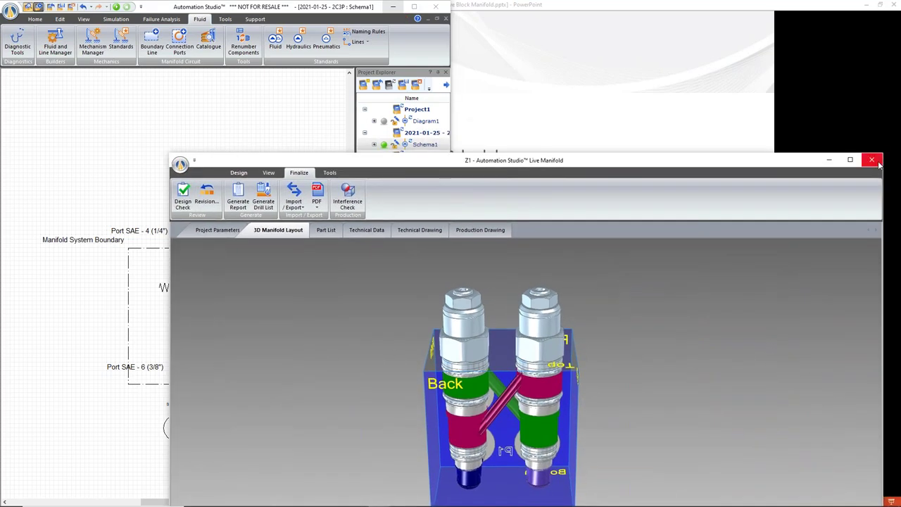
pyautogui.hotkey('alt', 'F4')
pyautogui.click(880, 5)
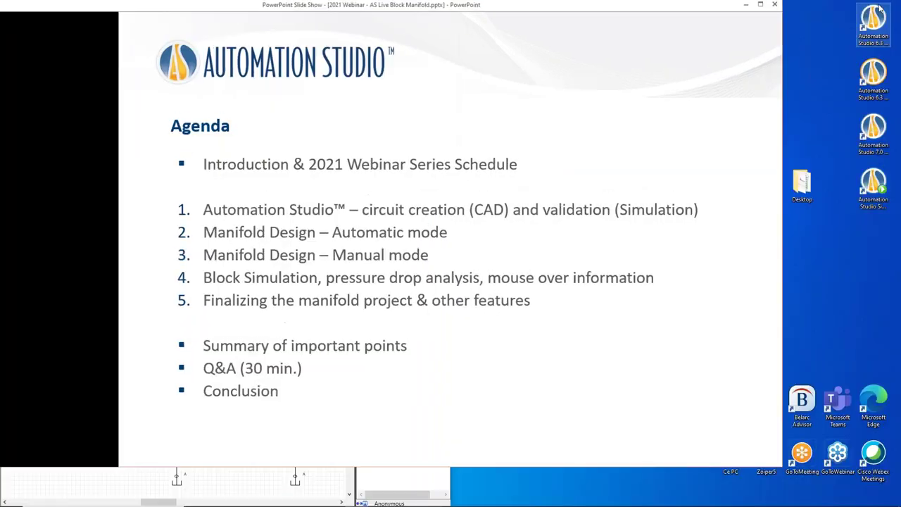
pyautogui.click(750, 29)
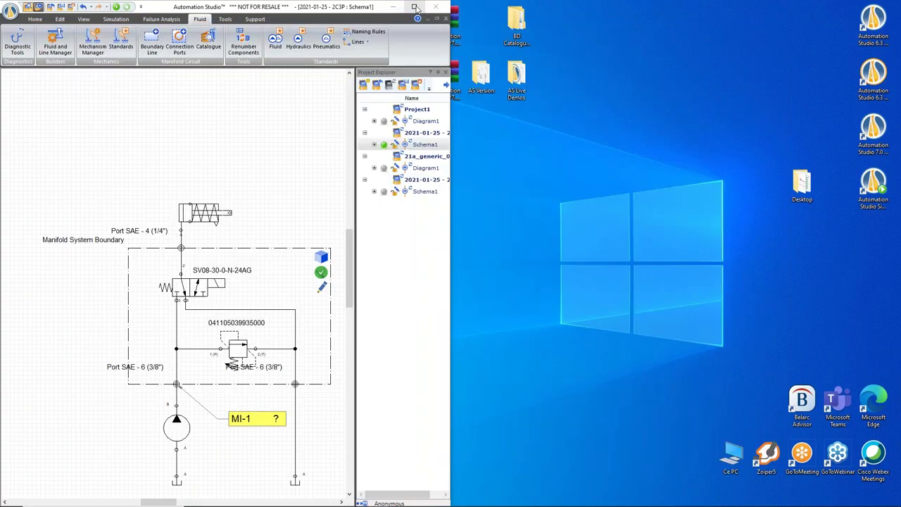
pyautogui.click(414, 6)
# Bring up the hydraulic component library and place a Unidirectional Pump beside the manifold system boundary.
pyautogui.scroll(3, 595, 345)
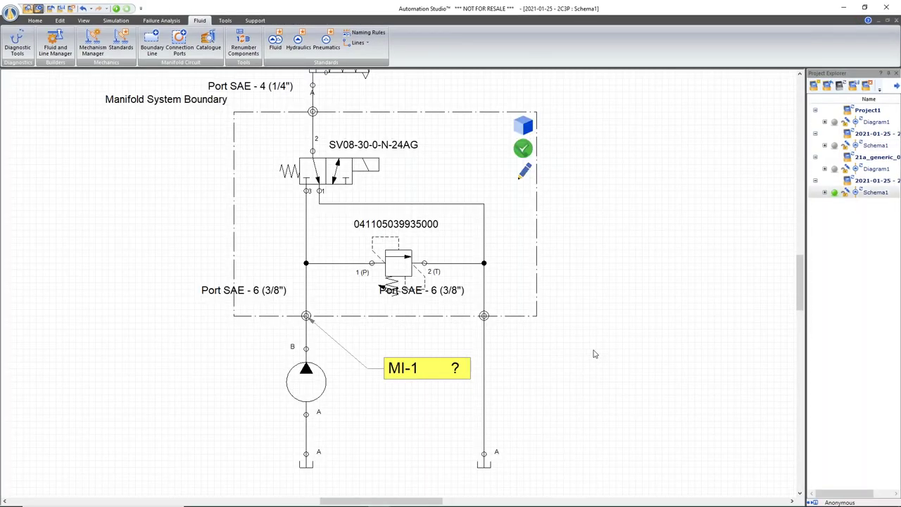
pyautogui.click(39, 21)
pyautogui.click(65, 46)
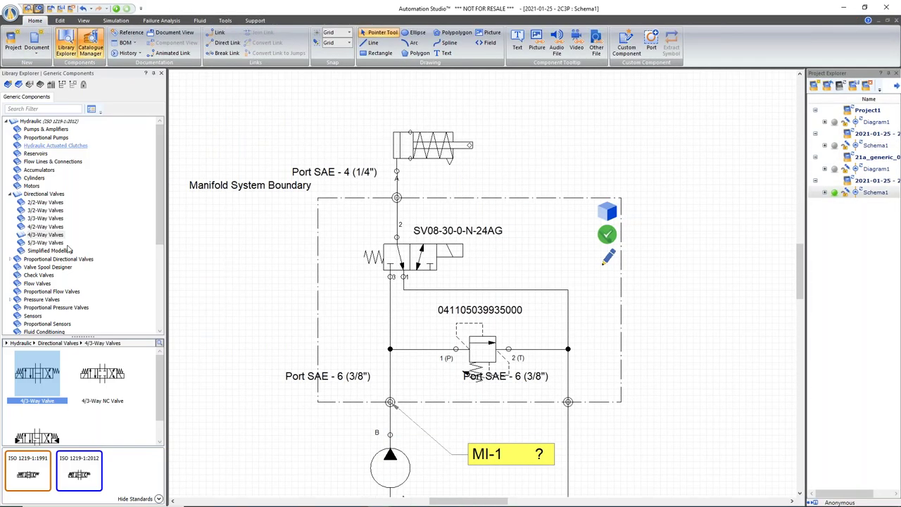
pyautogui.click(30, 121)
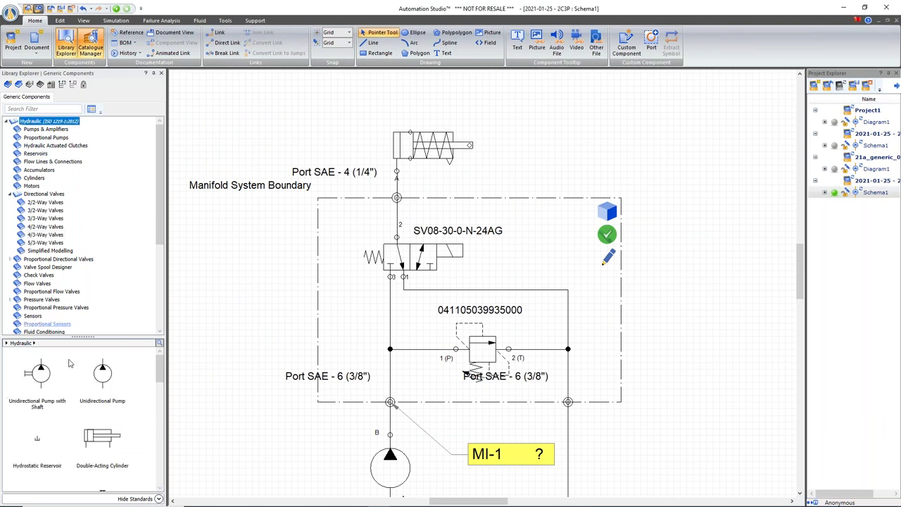
pyautogui.click(102, 372)
pyautogui.moveTo(102, 372); pyautogui.dragTo(226, 349)
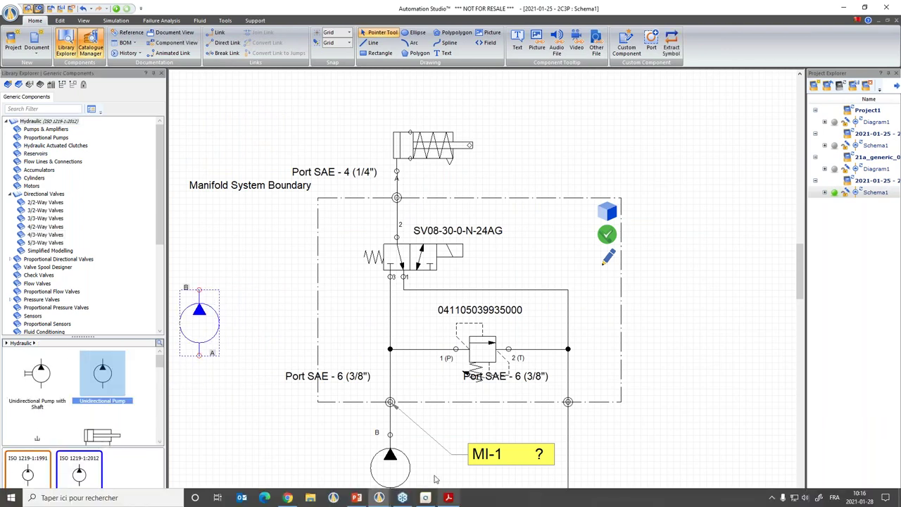
# Connect a hydrostatic reservoir to the new pump's port A and a second one to its port B through a bent line.
pyautogui.moveTo(447, 499); pyautogui.dragTo(437, 500)
pyautogui.moveTo(37, 433); pyautogui.dragTo(289, 415)
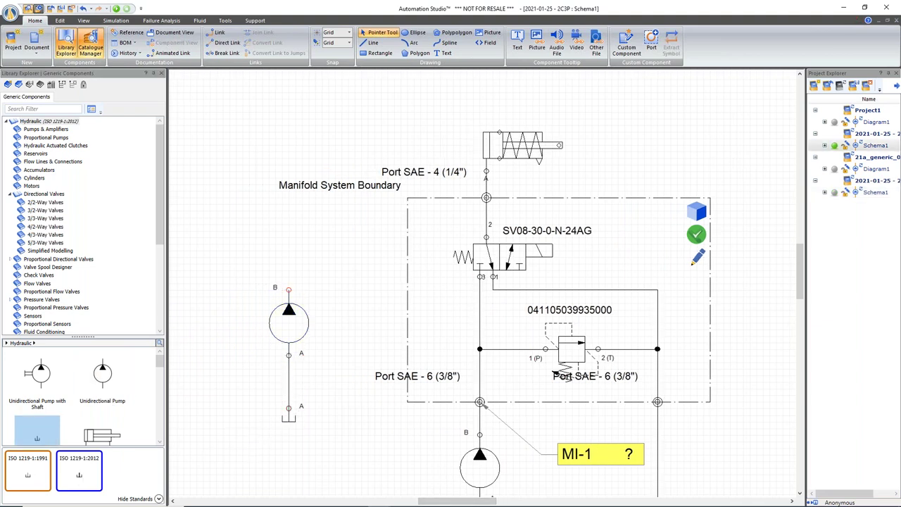
pyautogui.moveTo(294, 422); pyautogui.dragTo(288, 287)
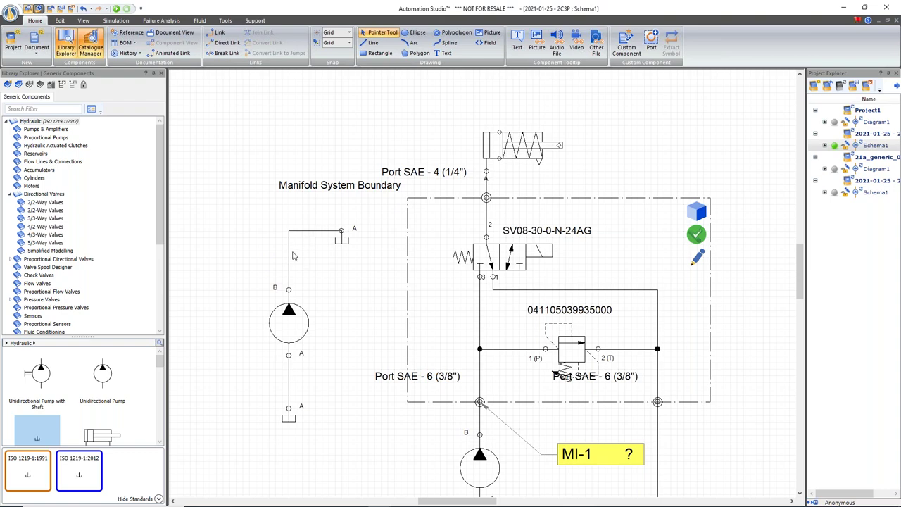
# Review the component properties of the line between the new pump's outlet and its reservoir, and close them.
pyautogui.scroll(3, 294, 255)
pyautogui.doubleClick(283, 256)
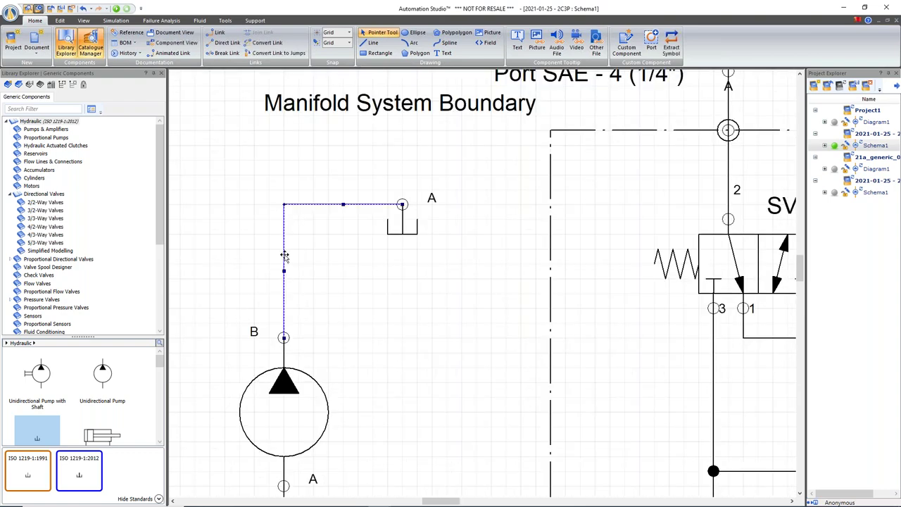
pyautogui.click(181, 204)
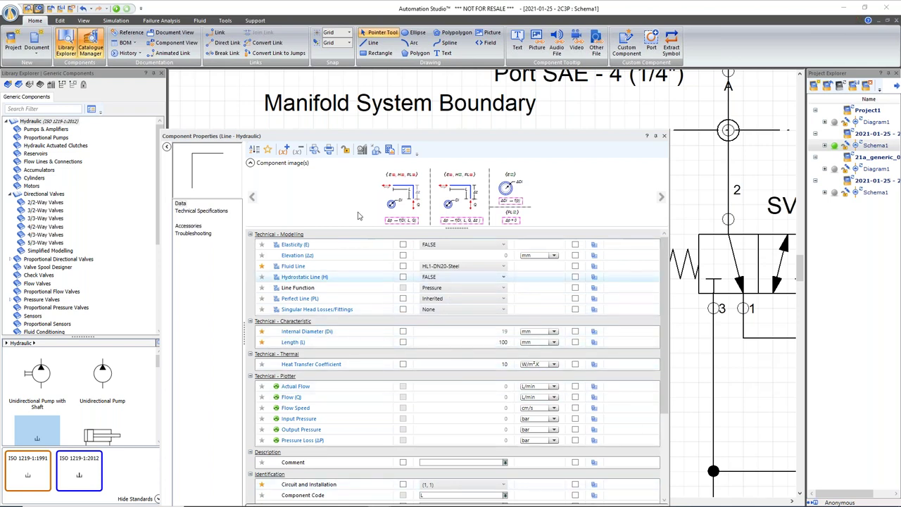
pyautogui.click(664, 136)
pyautogui.click(328, 212)
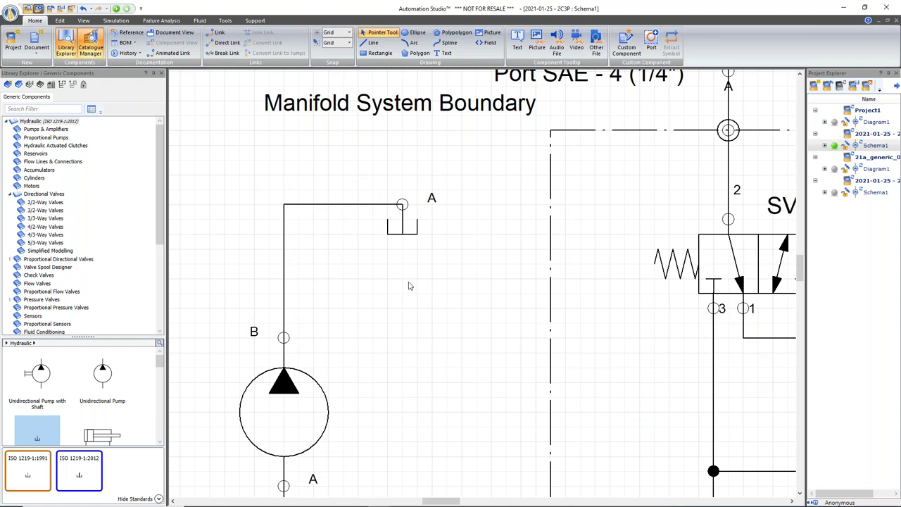
# Open the 3D Manifold Layout of the bounded circuit, hide the component library and place the schematic beside the block.
pyautogui.keyDown('ctrl'); pyautogui.scroll(-3, 407, 323); pyautogui.keyUp('ctrl')
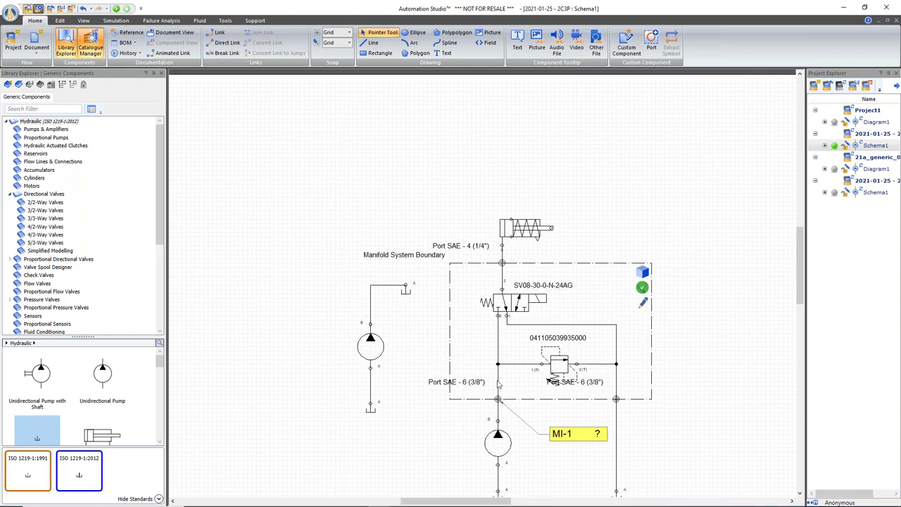
pyautogui.keyDown('ctrl'); pyautogui.scroll(2, 497, 383); pyautogui.keyUp('ctrl')
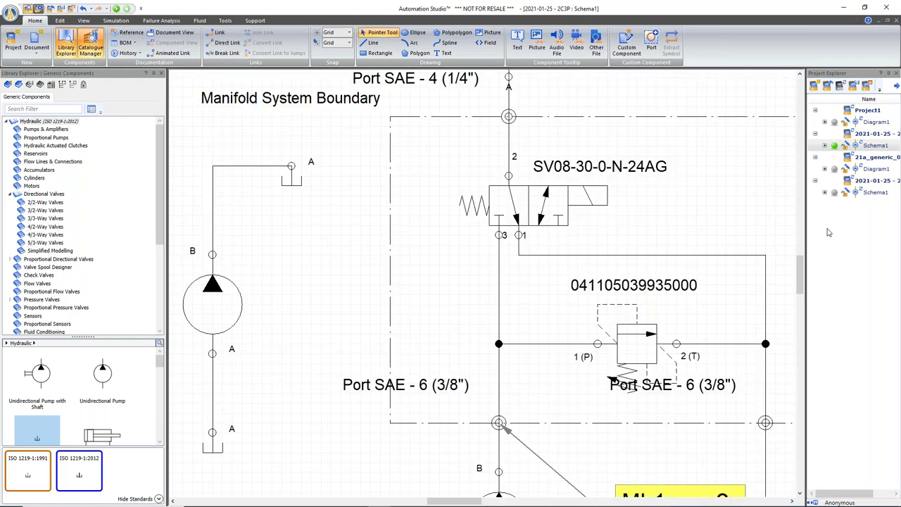
pyautogui.keyDown('ctrl'); pyautogui.scroll(-1, 790, 181); pyautogui.keyUp('ctrl')
pyautogui.moveTo(460, 503); pyautogui.dragTo(483, 503)
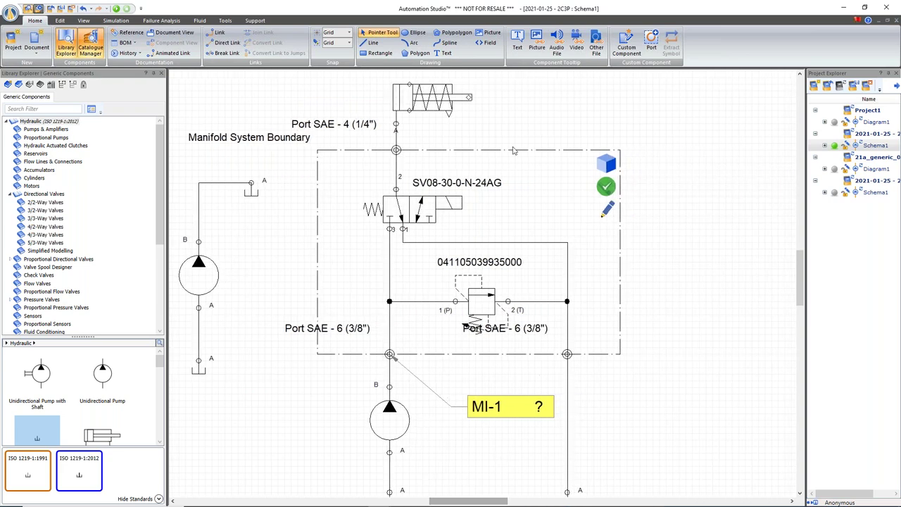
pyautogui.click(605, 162)
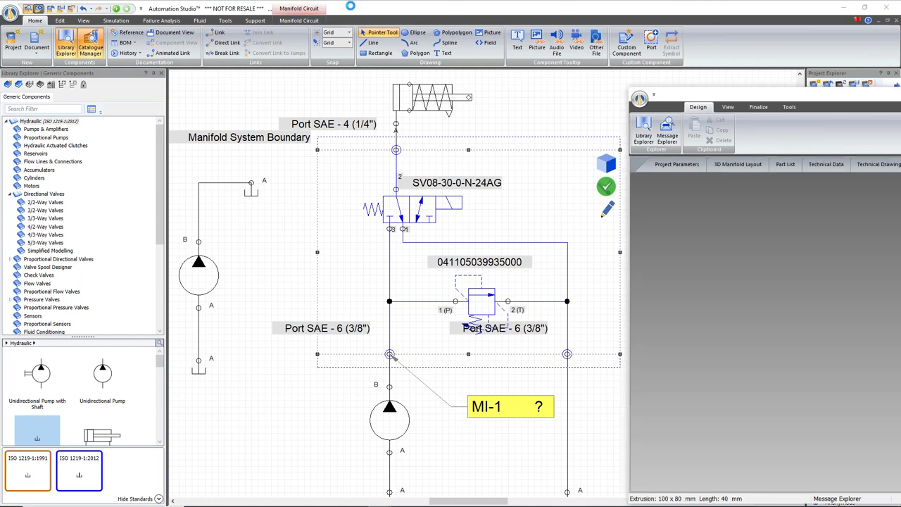
pyautogui.click(162, 74)
pyautogui.moveTo(436, 12); pyautogui.dragTo(0, 71)
pyautogui.click(591, 163)
pyautogui.moveTo(633, 317); pyautogui.dragTo(702, 325)
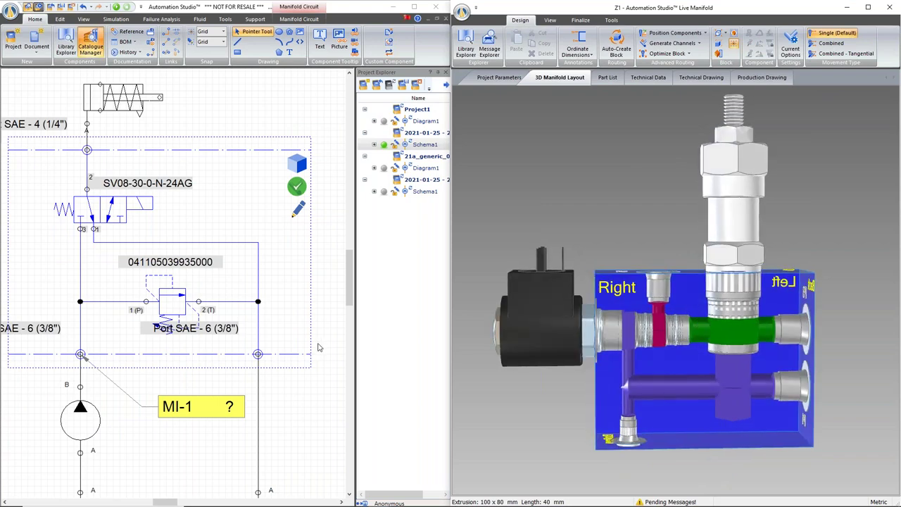
# Enter manifold circuit editing and select the lines joining valve port 1, the relief valve's port 2 and the tank port to highlight their channel.
pyautogui.click(297, 210)
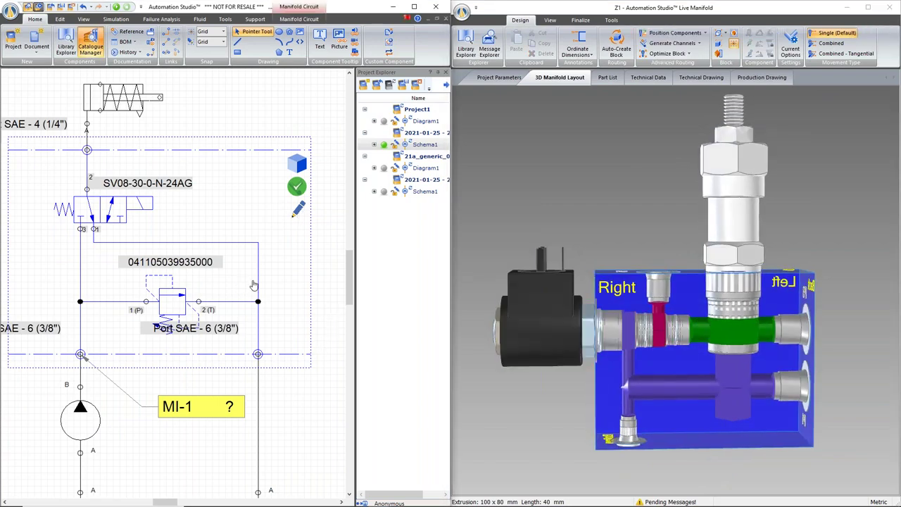
pyautogui.click(259, 275)
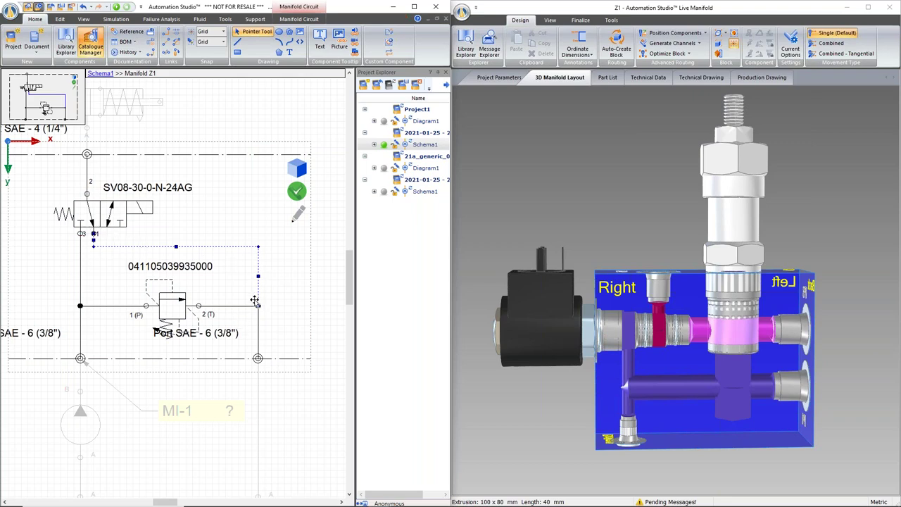
pyautogui.click(223, 307)
pyautogui.click(259, 323)
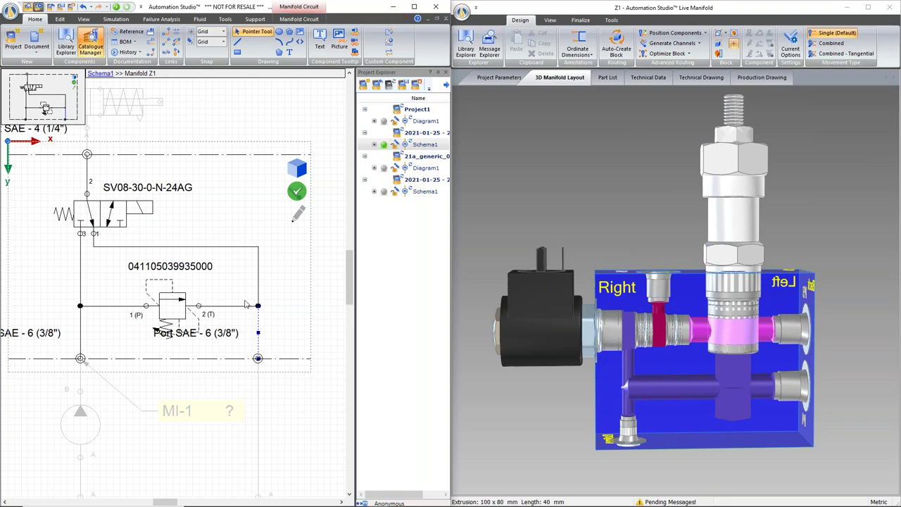
# Run a normal simulation of the manifold circuit to examine the pressure colours in the schematic and 3D block, and stop it.
pyautogui.keyDown('ctrl'); pyautogui.scroll(-5, 284, 429); pyautogui.keyUp('ctrl')
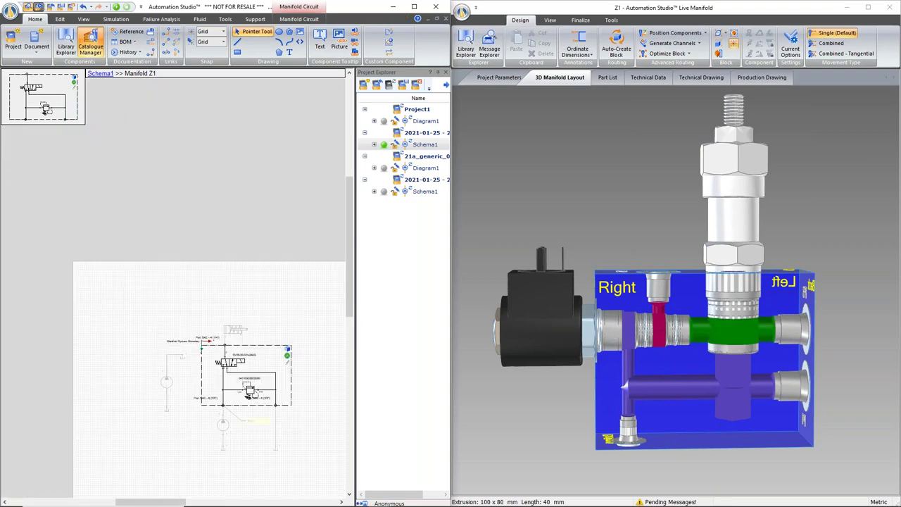
pyautogui.keyDown('ctrl'); pyautogui.scroll(5, 250, 392); pyautogui.keyUp('ctrl')
pyautogui.moveTo(151, 502); pyautogui.dragTo(163, 502)
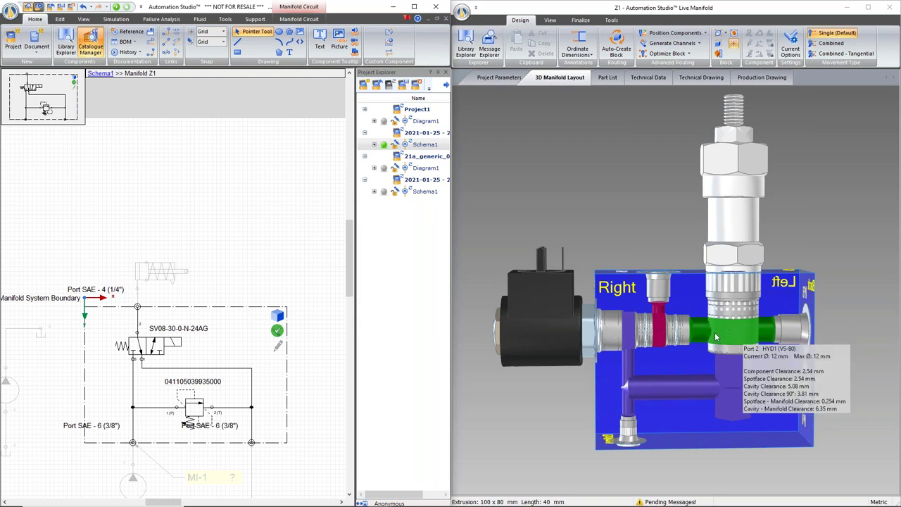
pyautogui.scroll(-1, 214, 205)
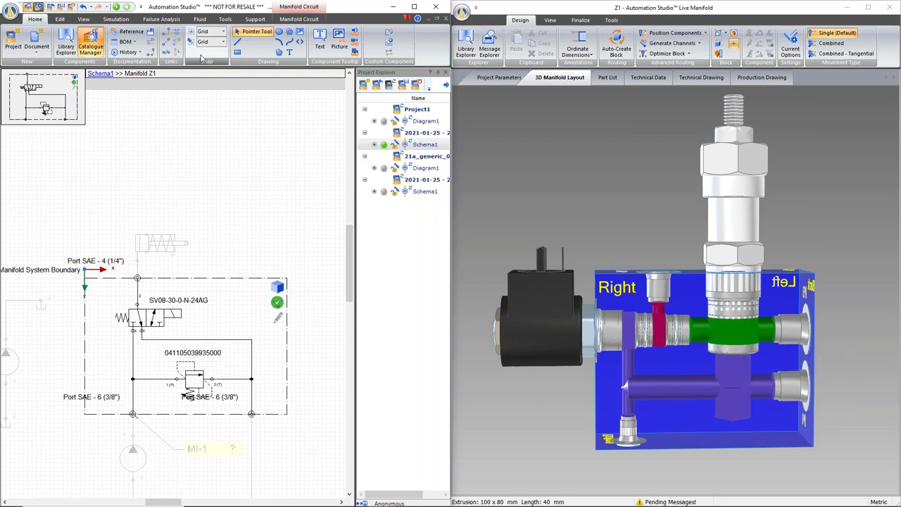
pyautogui.click(293, 22)
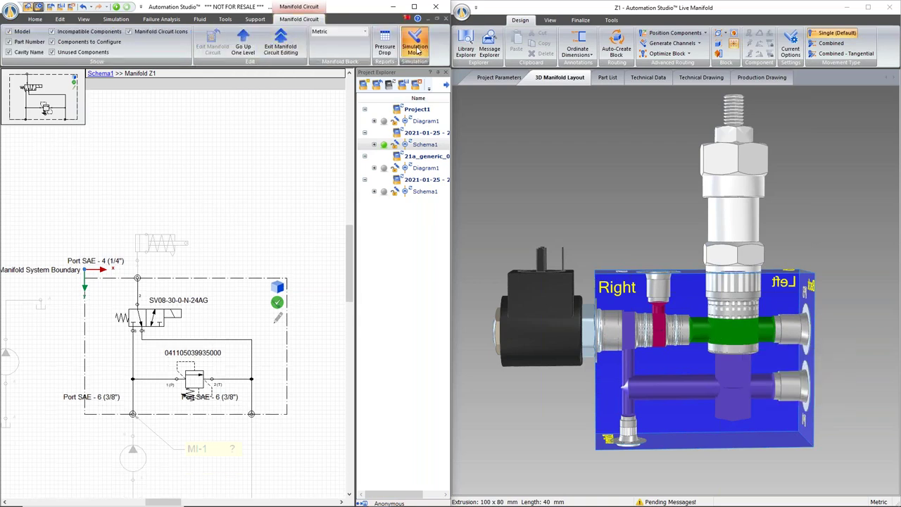
pyautogui.click(116, 19)
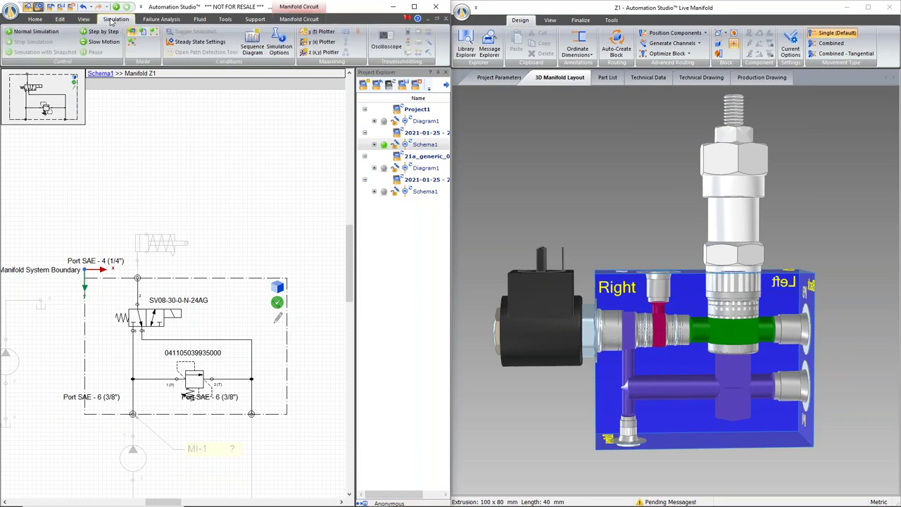
pyautogui.press('F5')
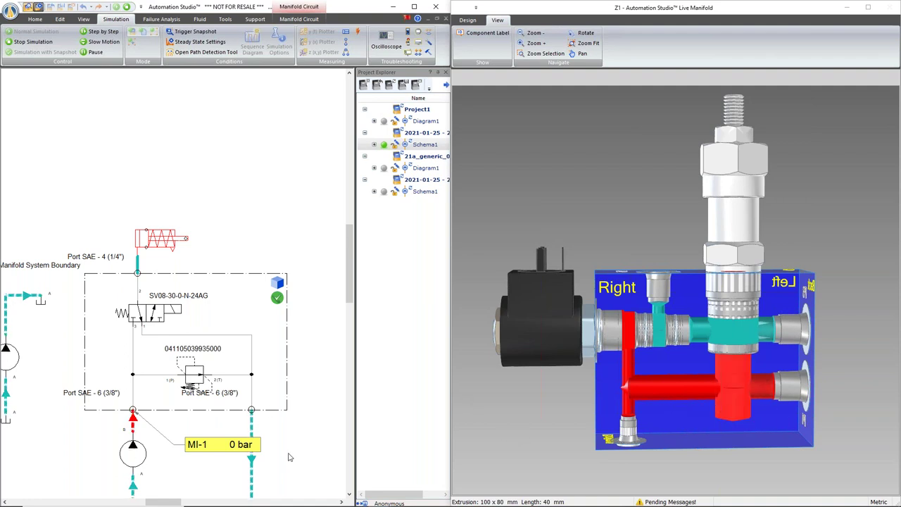
pyautogui.moveTo(760, 397)
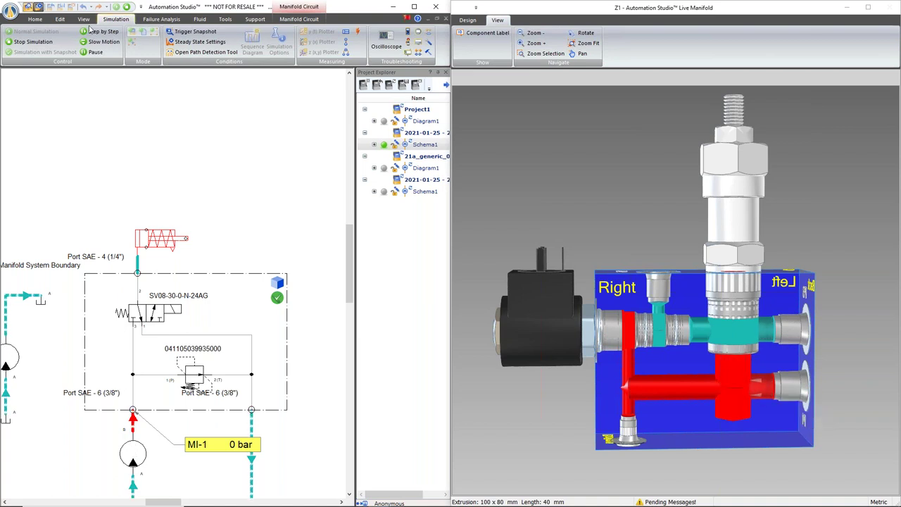
pyautogui.click(34, 42)
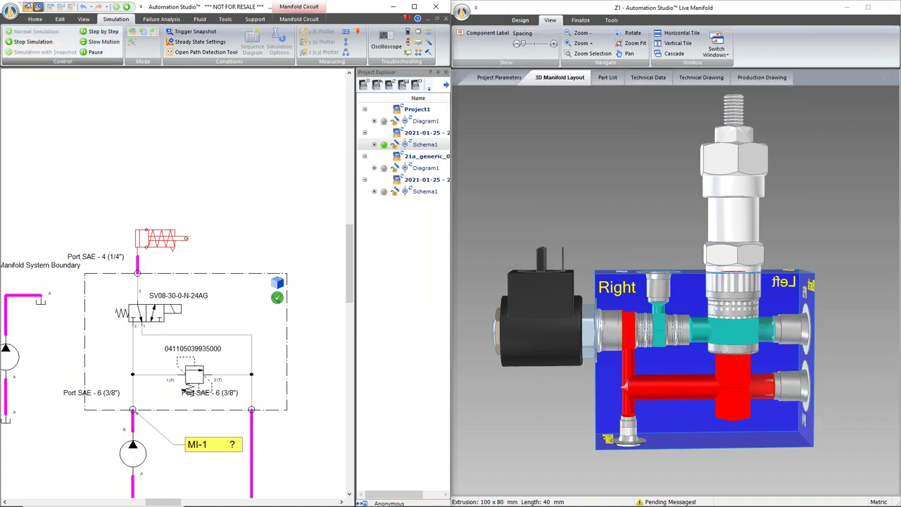
# Reduce the current diameter of the horizontal drilling leading to port P1 in its Drilling Properties.
pyautogui.doubleClick(762, 393)
pyautogui.moveTo(703, 334); pyautogui.dragTo(662, 330)
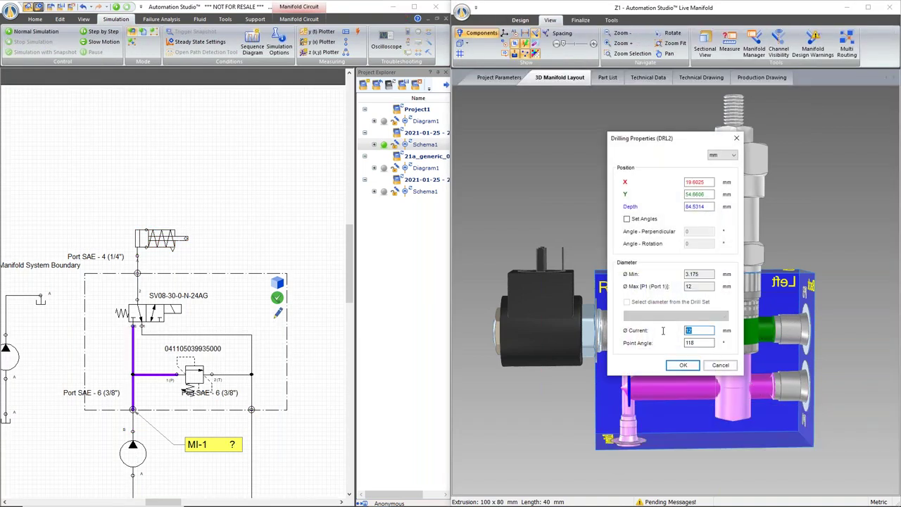
pyautogui.click(682, 364)
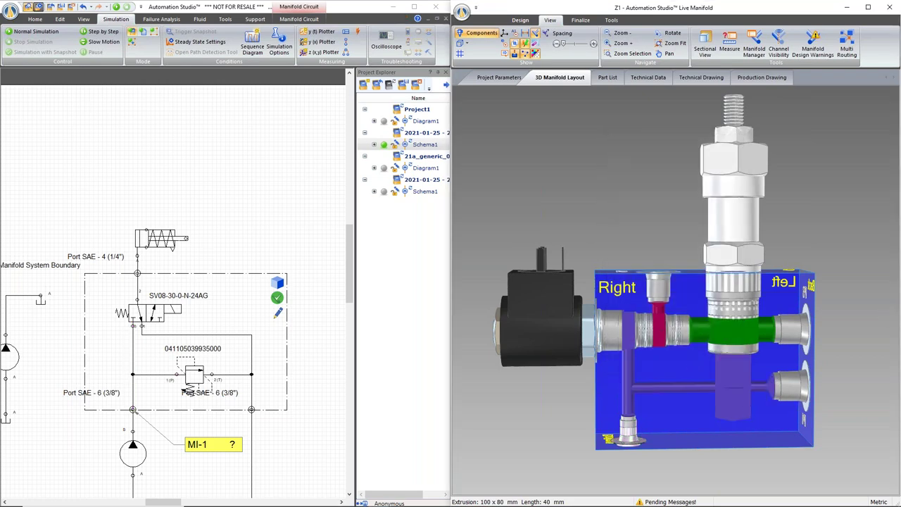
# Run a normal simulation, examine the MI-1 pressure with the pump displacement at 73.31 cm³/rev, and stop it.
pyautogui.click(223, 306)
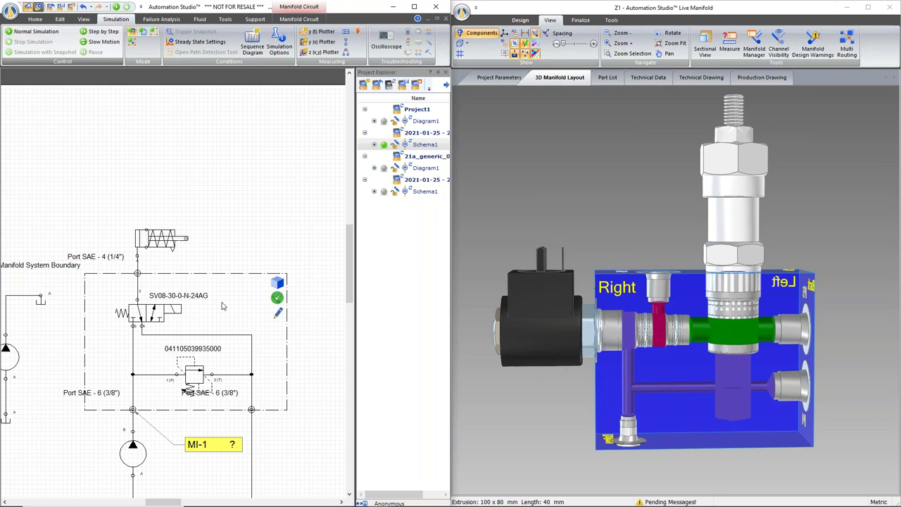
pyautogui.press('F5')
pyautogui.moveTo(761, 394)
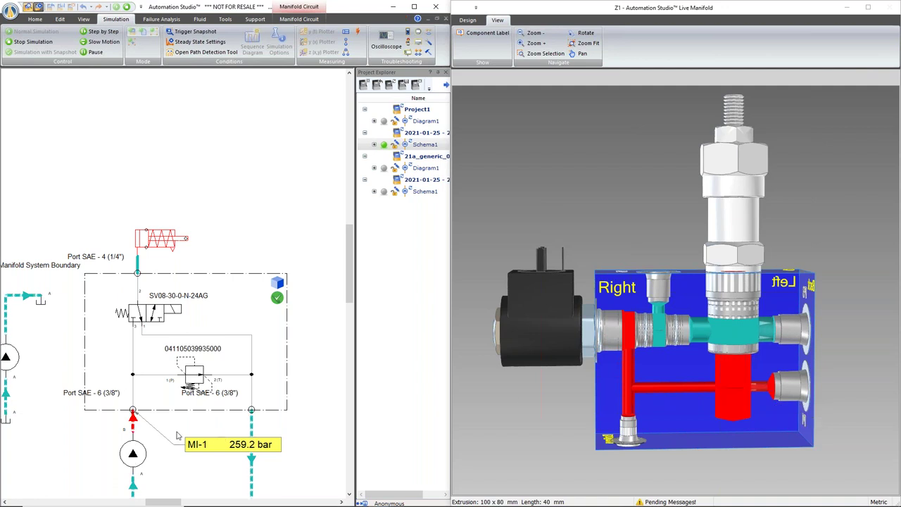
pyautogui.click(133, 455)
pyautogui.moveTo(180, 485); pyautogui.dragTo(253, 436)
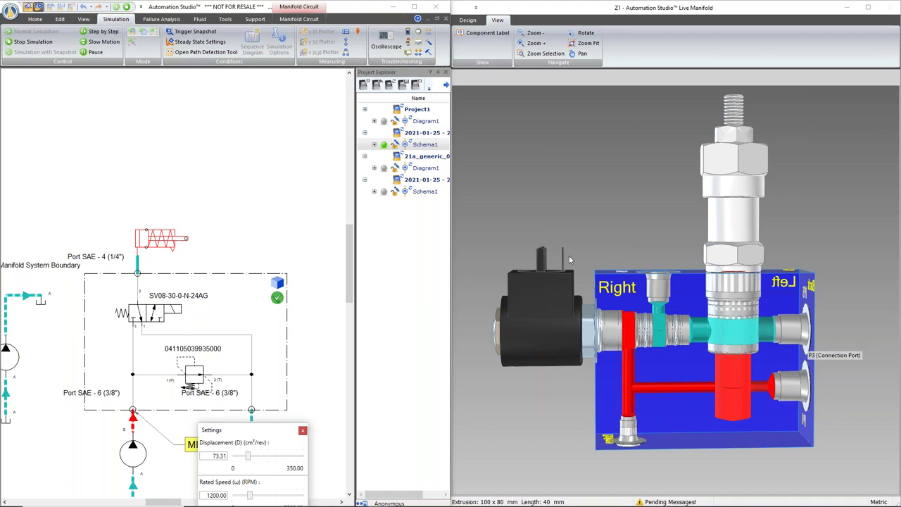
pyautogui.click(33, 41)
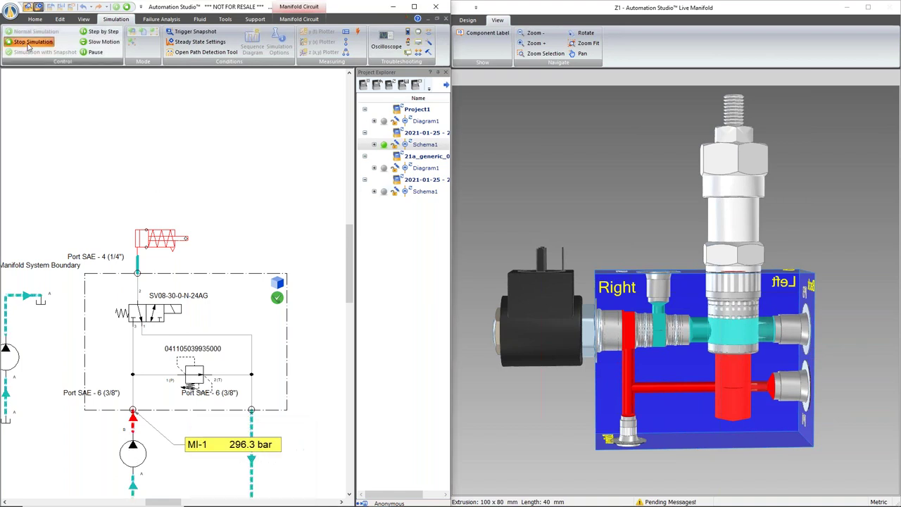
# Maximize the schematic window with both the separate pump circuit and the manifold boundary in view.
pyautogui.hscroll(-3, 190, 498)
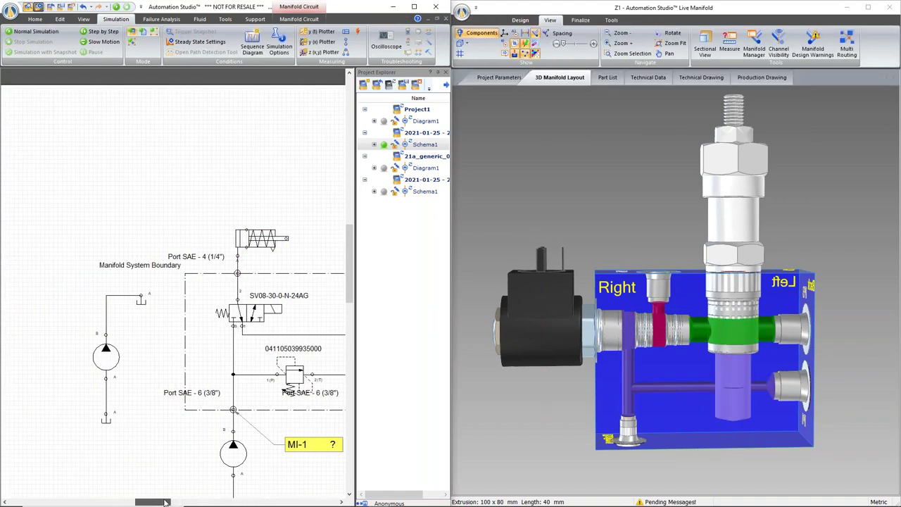
pyautogui.keyDown('ctrl'); pyautogui.scroll(3, 106, 332); pyautogui.keyUp('ctrl')
pyautogui.keyDown('ctrl'); pyautogui.scroll(-2, 104, 330); pyautogui.keyUp('ctrl')
pyautogui.scroll(-2, 93, 324)
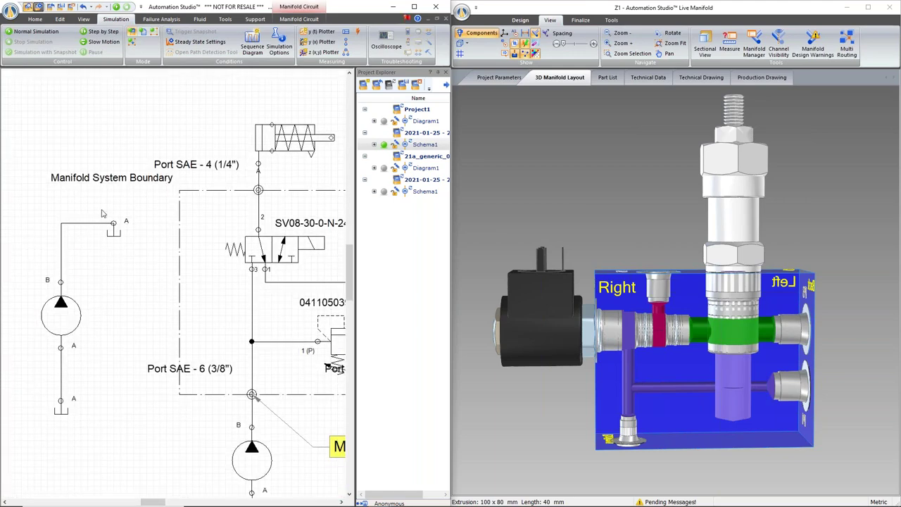
pyautogui.click(414, 6)
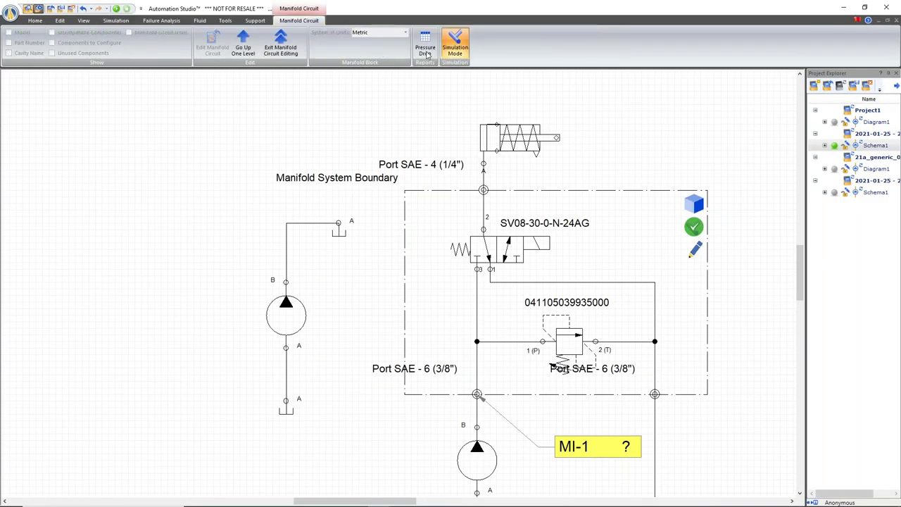
pyautogui.click(459, 41)
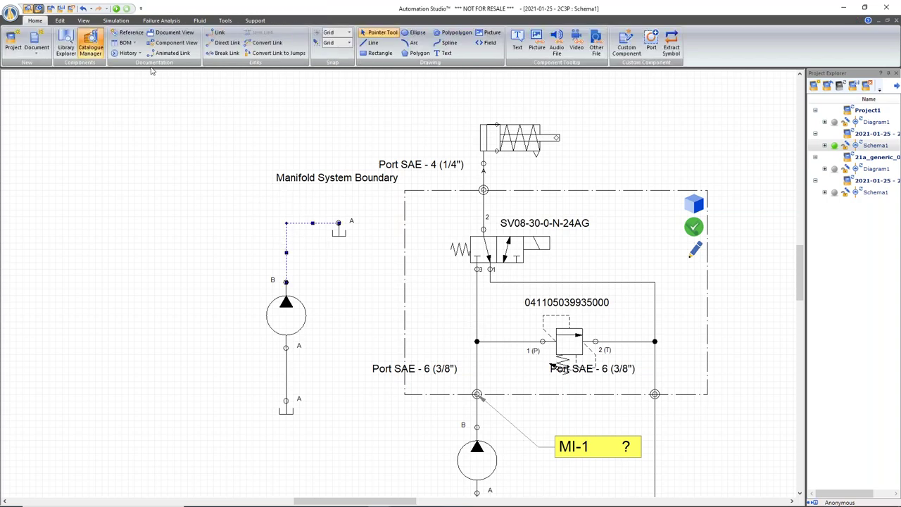
# Place a rotated 3-Way T Fitting from Flow Lines & Connections beside the separate pump, staying in the Schema1 circuit.
pyautogui.click(64, 44)
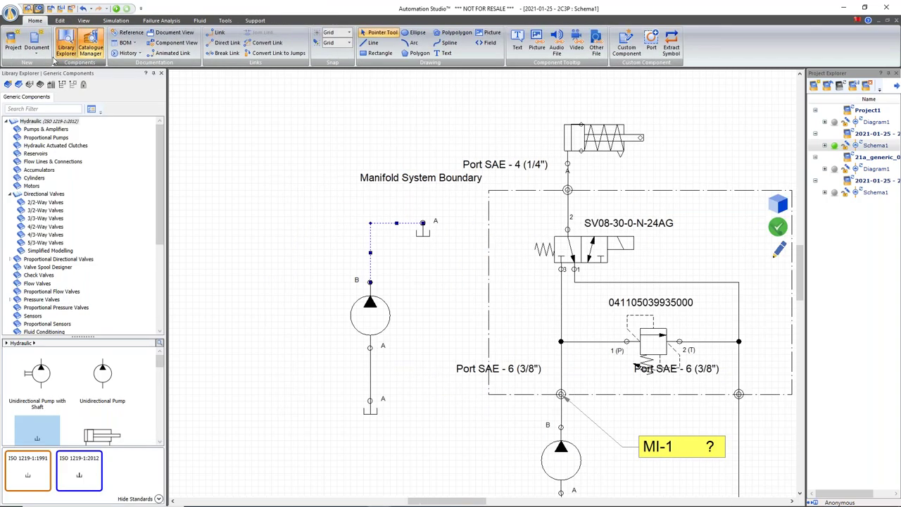
pyautogui.click(10, 193)
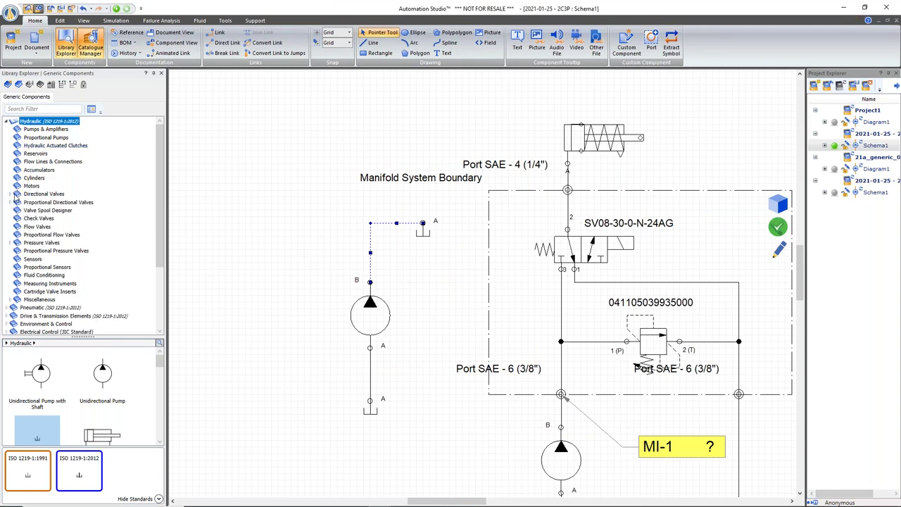
pyautogui.click(55, 162)
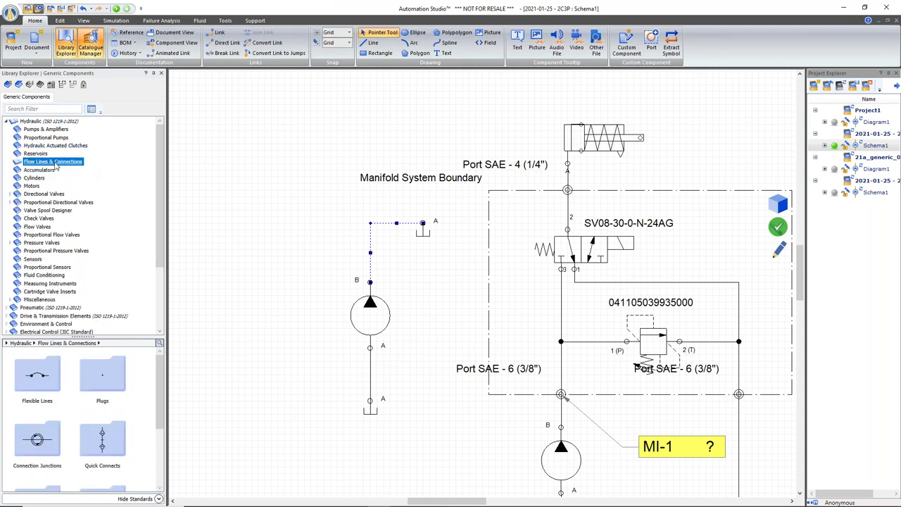
pyautogui.moveTo(159, 384); pyautogui.dragTo(149, 440)
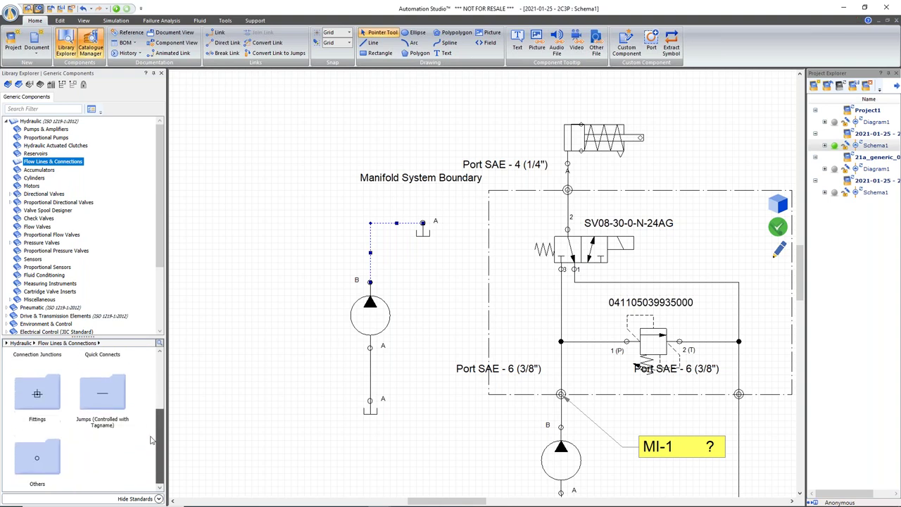
pyautogui.click(38, 394)
pyautogui.moveTo(28, 472); pyautogui.dragTo(436, 321)
pyautogui.hotkey('ctrl', 'r')
pyautogui.click(778, 249)
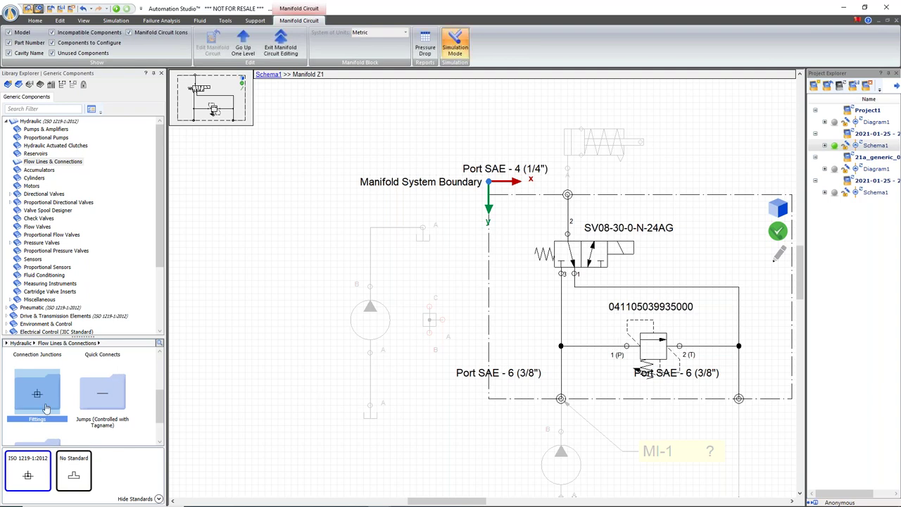
pyautogui.click(268, 74)
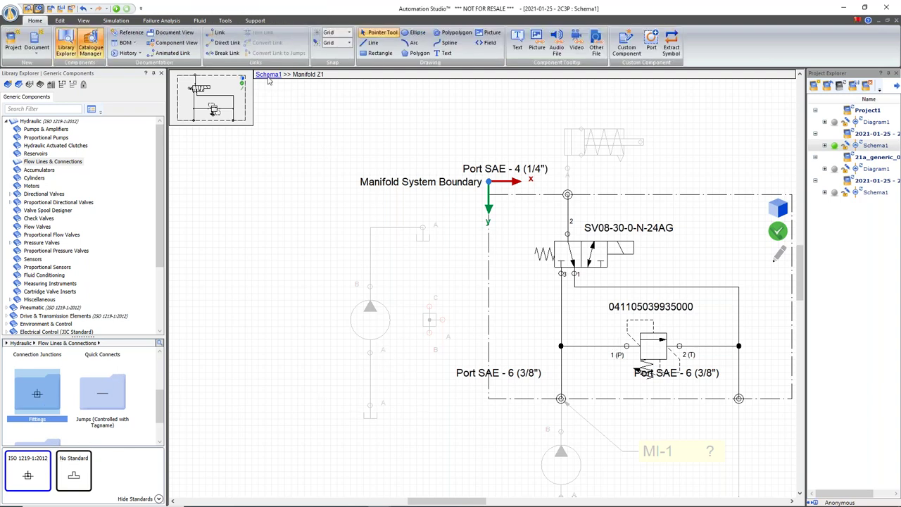
# Insert a straight two-port fitting, rotated vertically, into the line between the separate pump's outlet and its reservoir.
pyautogui.doubleClick(26, 396)
pyautogui.moveTo(59, 440); pyautogui.dragTo(317, 239)
pyautogui.hotkey('ctrl', 'r')
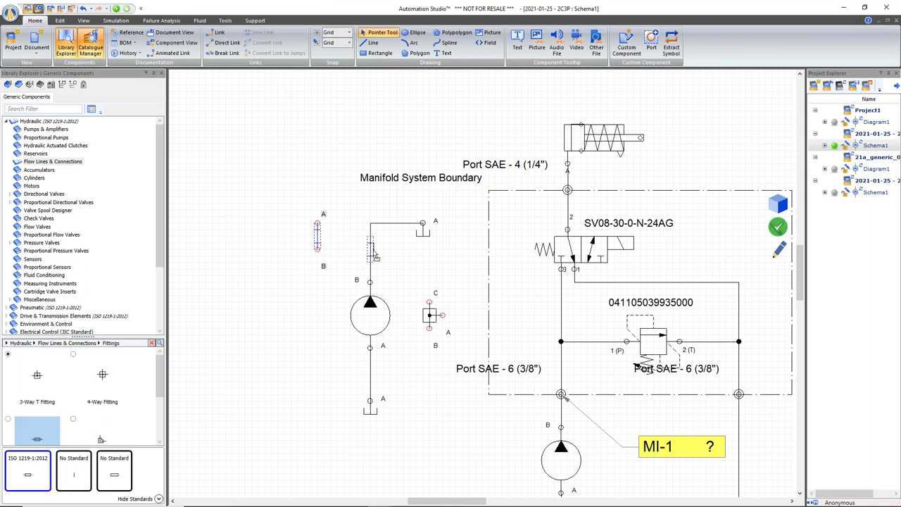
pyautogui.moveTo(374, 255); pyautogui.dragTo(372, 253)
# Examine the new fitting's properties, its Hydraulic Fitting sizing sheet and the elbow loss coefficients, and close them.
pyautogui.doubleClick(373, 253)
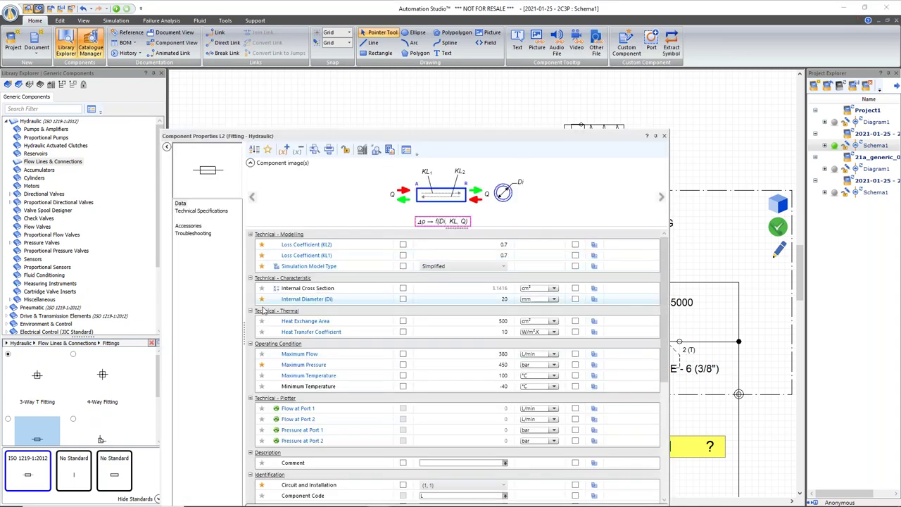
pyautogui.click(389, 150)
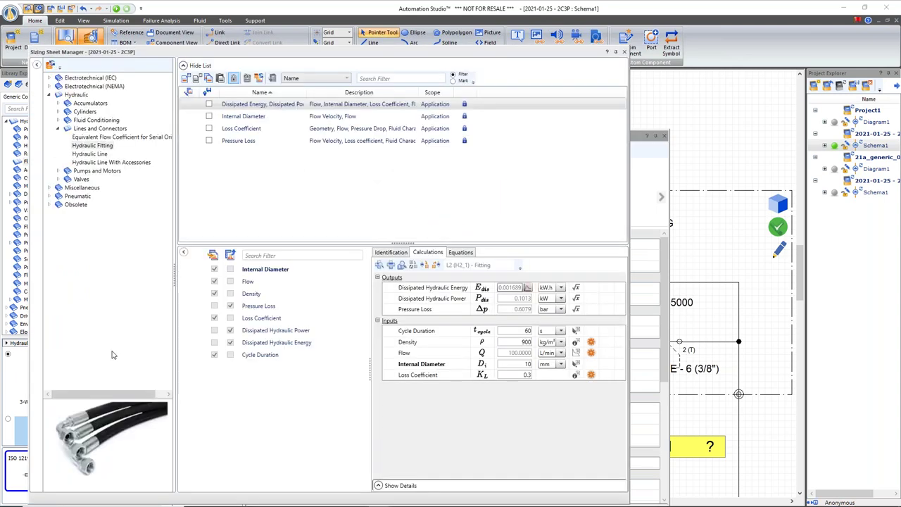
pyautogui.click(591, 374)
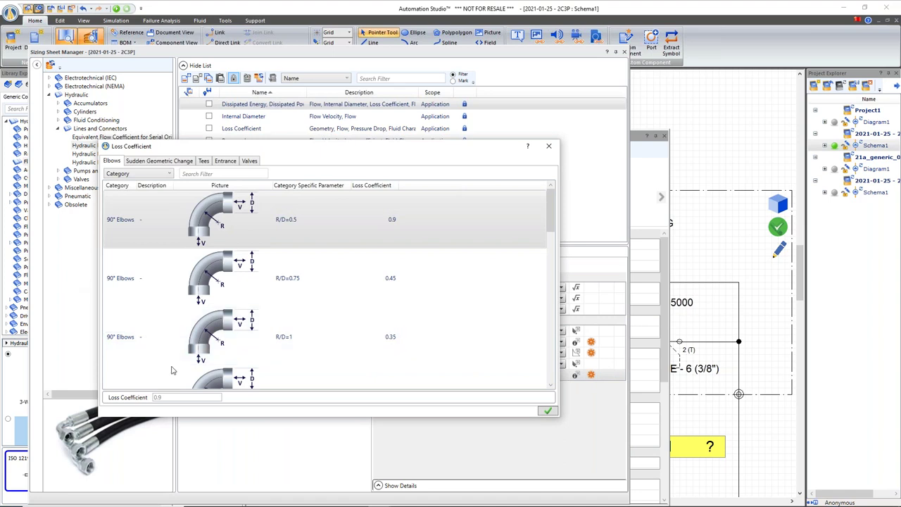
pyautogui.scroll(1, 230, 343)
pyautogui.scroll(-6, 231, 343)
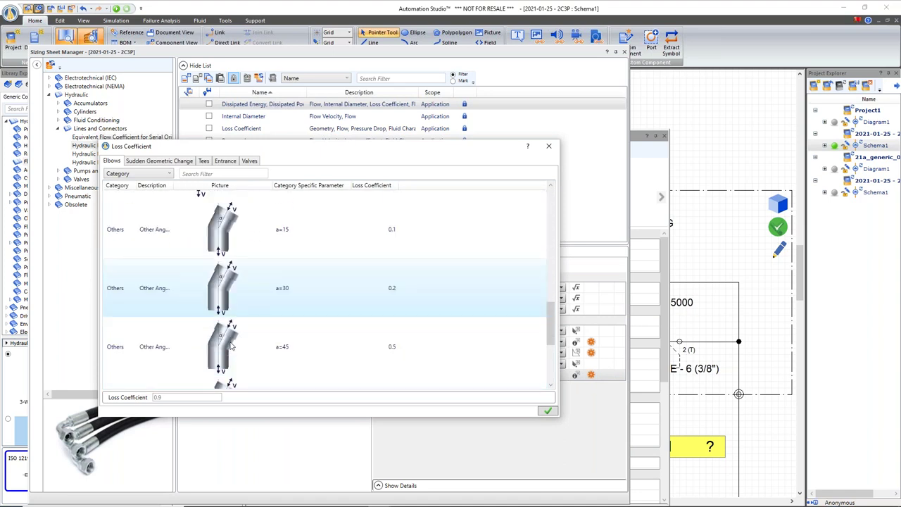
pyautogui.scroll(5, 231, 343)
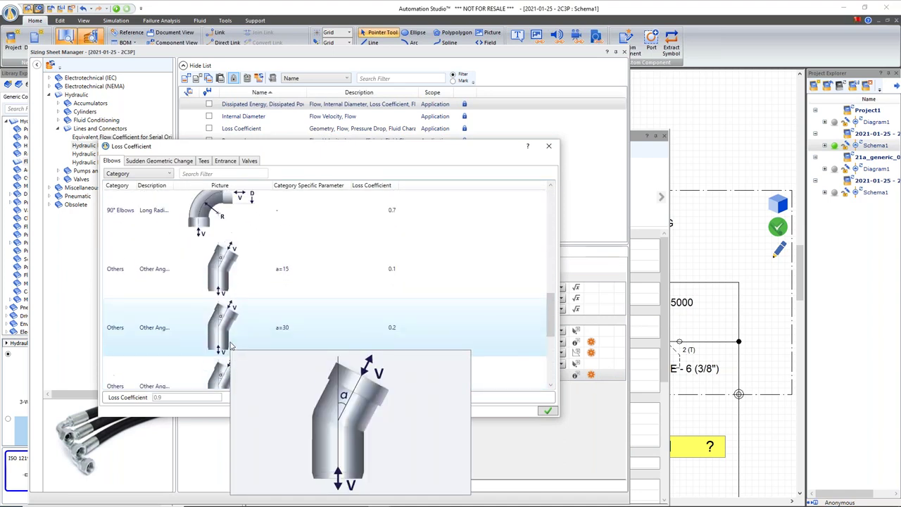
pyautogui.scroll(3, 231, 343)
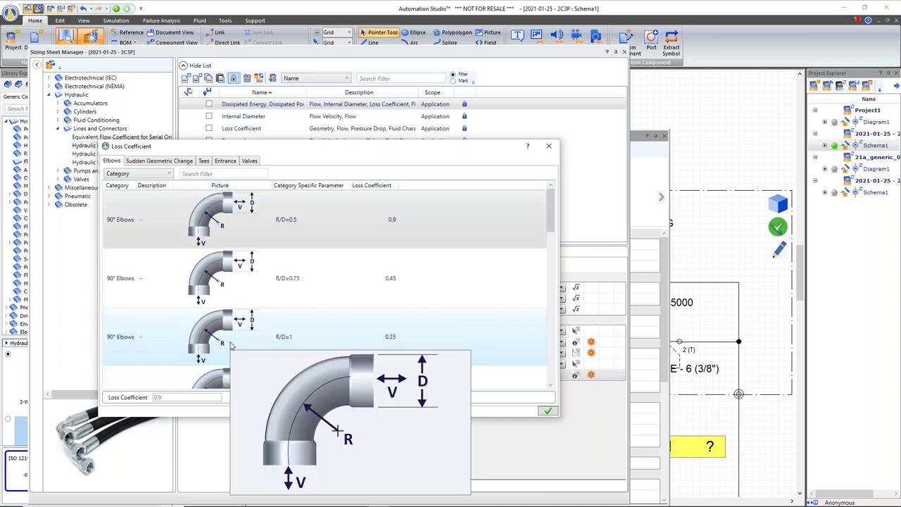
pyautogui.click(548, 146)
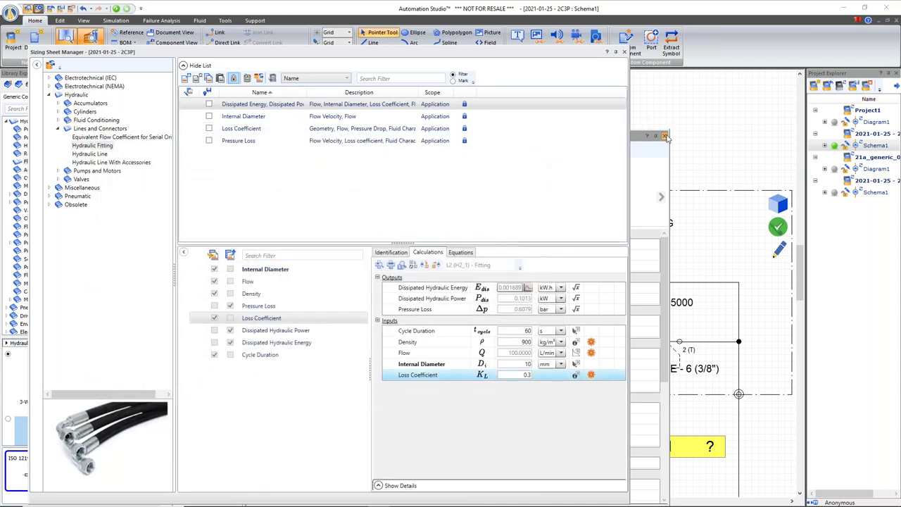
pyautogui.click(623, 53)
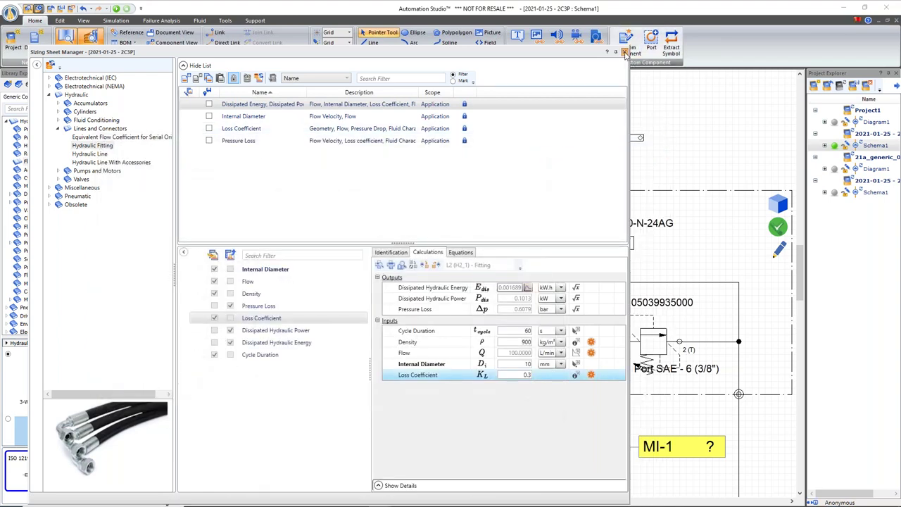
pyautogui.click(291, 222)
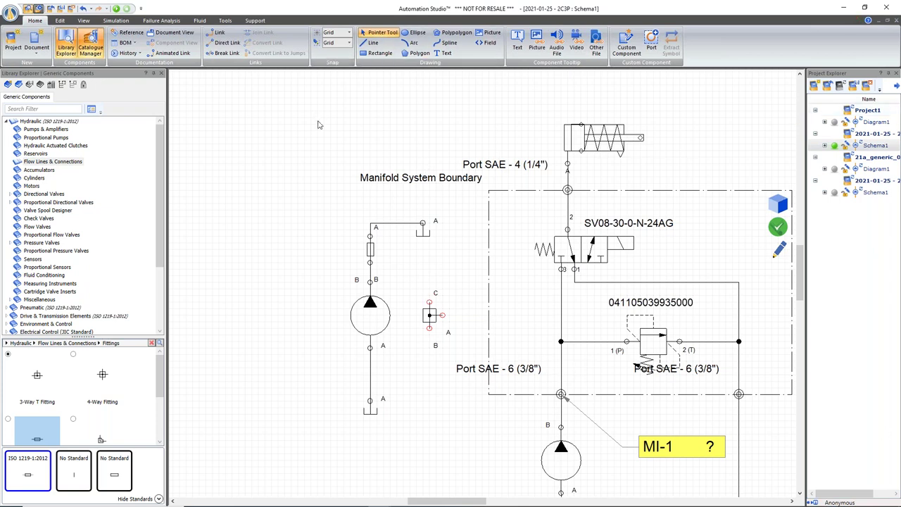
# Return to the Live Manifold 3D layout, show the block transparent at an angle and maximize its window.
pyautogui.moveTo(366, 503)
pyautogui.moveTo(406, 411); pyautogui.dragTo(343, 393, button='middle')
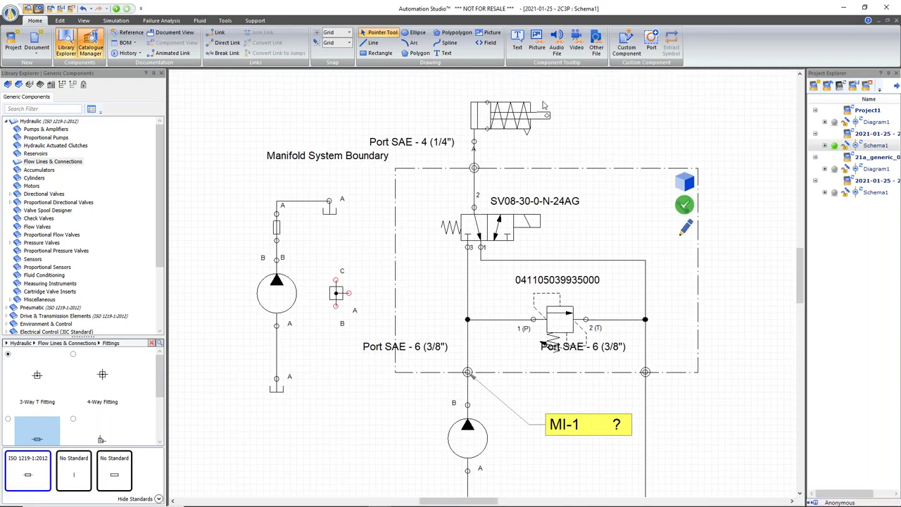
pyautogui.moveTo(543, 105)
pyautogui.moveTo(634, 13); pyautogui.dragTo(2, 140)
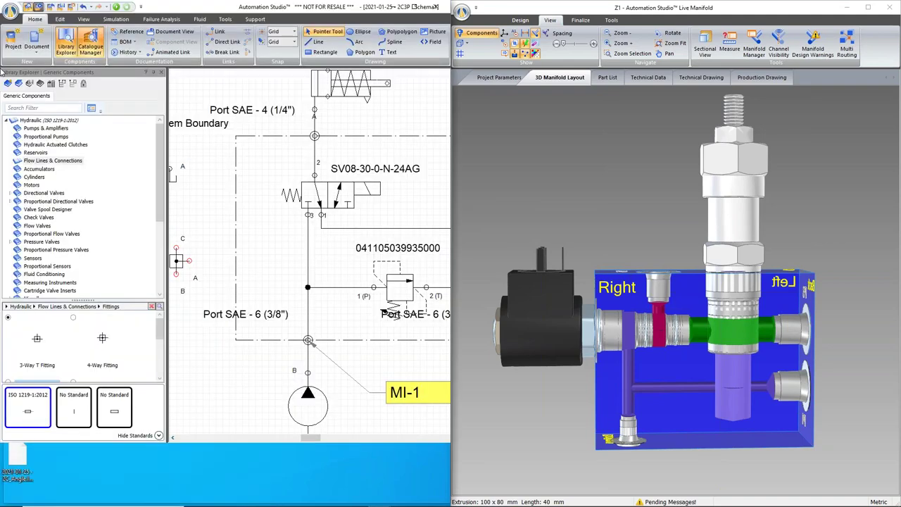
pyautogui.click(614, 146)
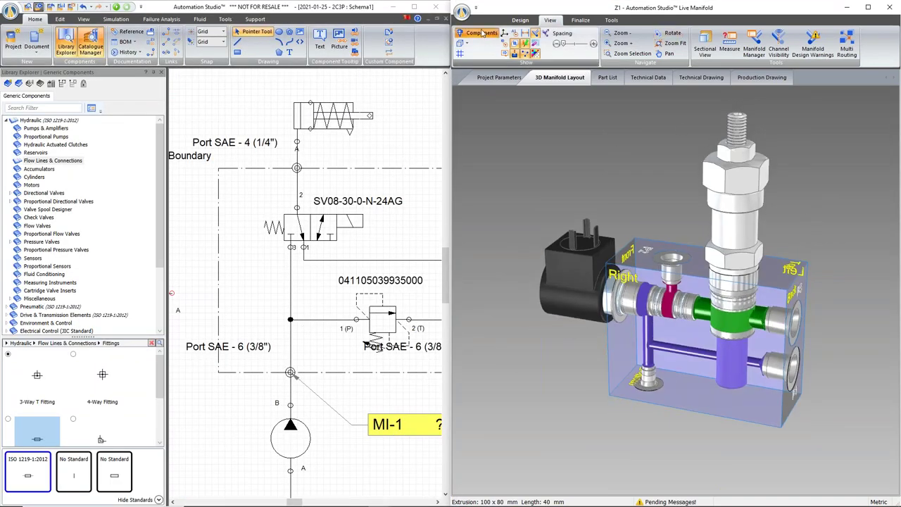
pyautogui.click(867, 7)
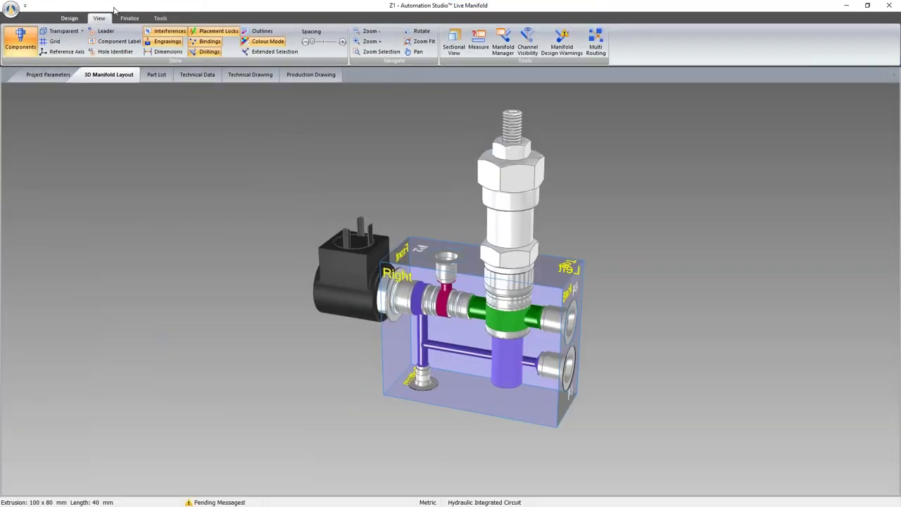
# Review the drilling rules and clearances in the Default Manifold Design Options, close them and show the outlines in the 3D layout.
pyautogui.click(12, 9)
pyautogui.moveTo(36, 76)
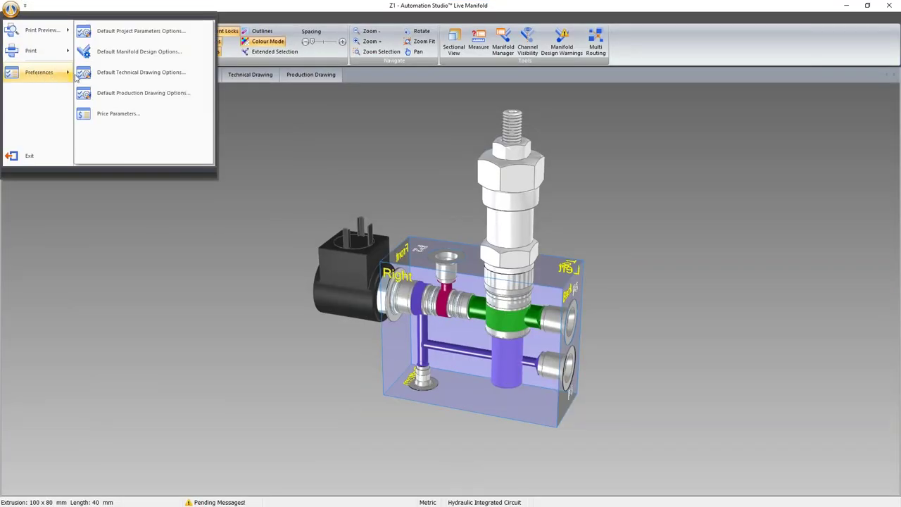
pyautogui.click(146, 56)
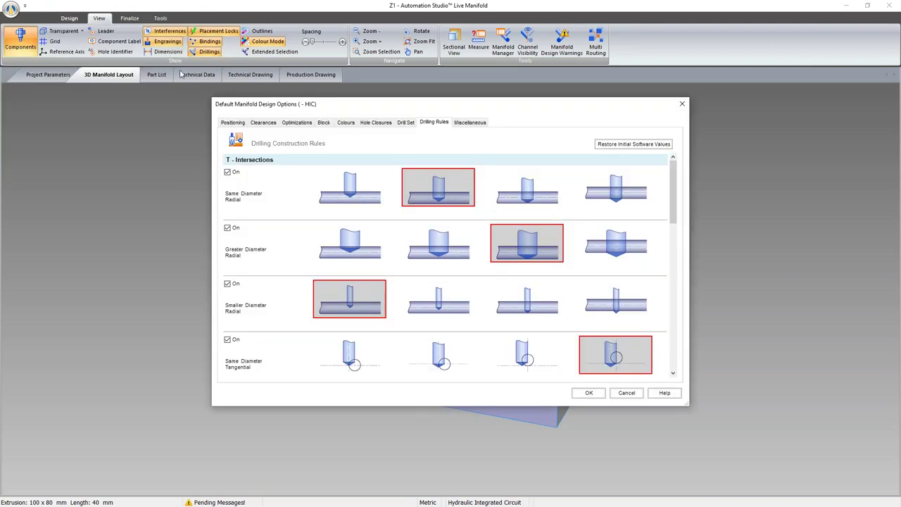
pyautogui.click(257, 123)
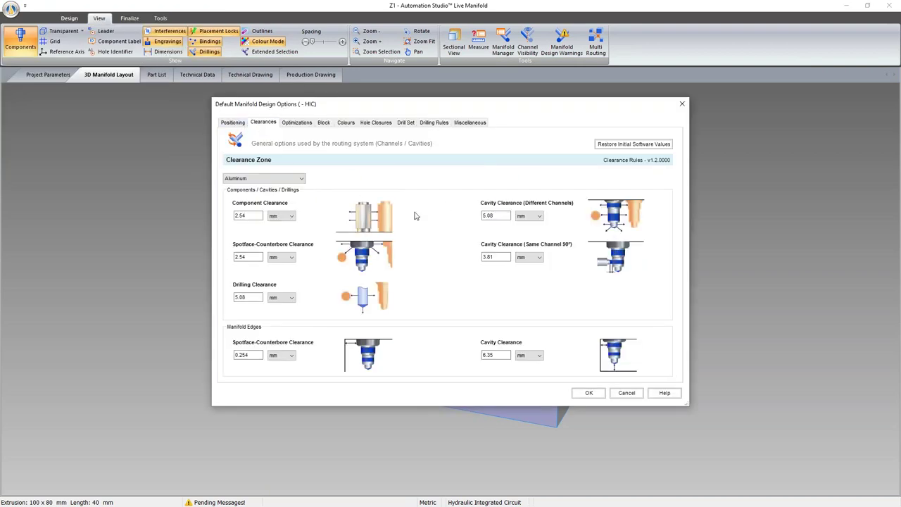
pyautogui.click(243, 215)
pyautogui.click(681, 104)
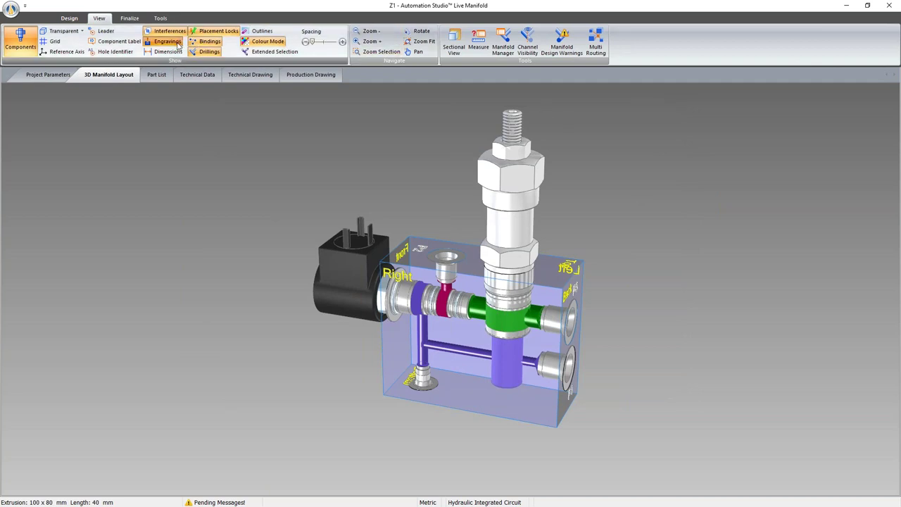
pyautogui.click(262, 33)
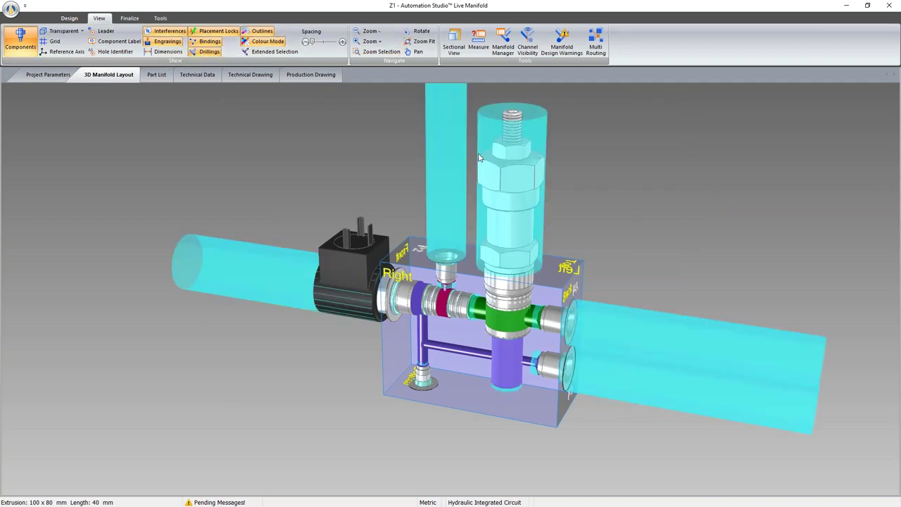
# Review the Durabar clearance rules in the Default Manifold Design Options and close them without saving.
pyautogui.moveTo(318, 331); pyautogui.dragTo(590, 331, button='middle')
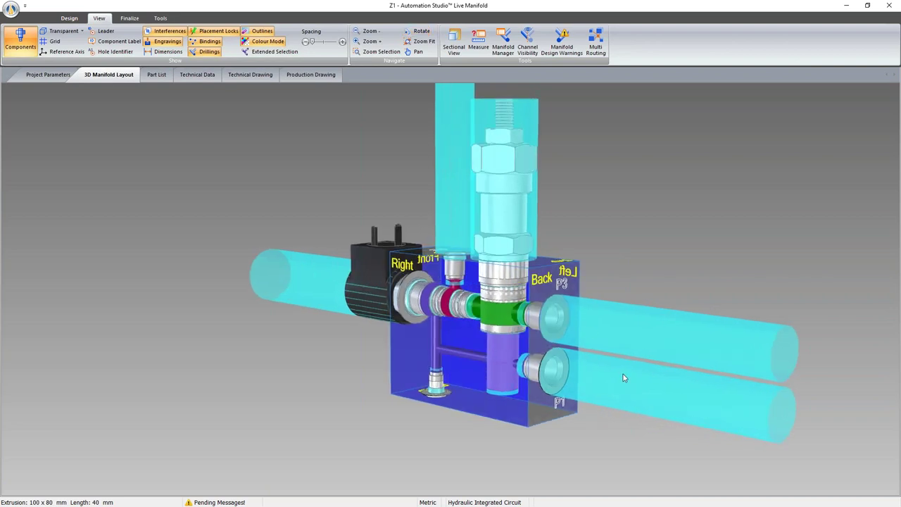
pyautogui.click(10, 8)
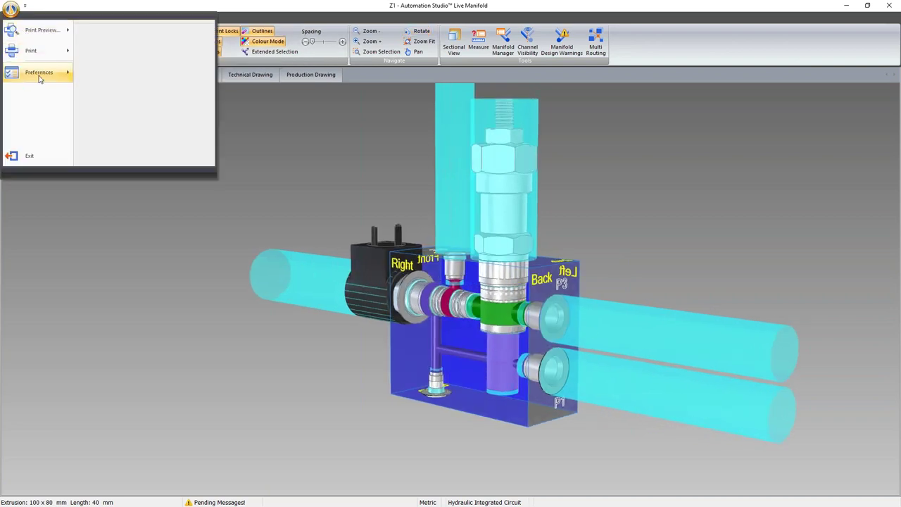
pyautogui.moveTo(40, 78)
pyautogui.click(125, 52)
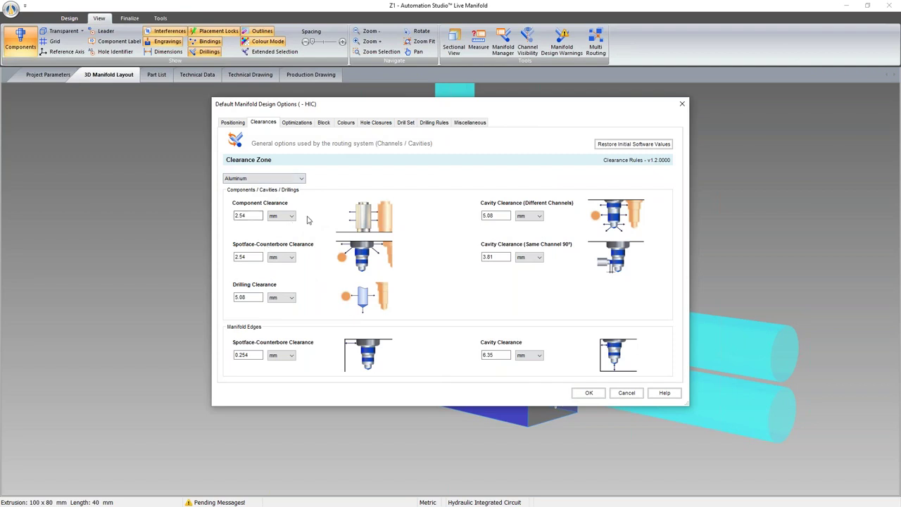
pyautogui.click(301, 178)
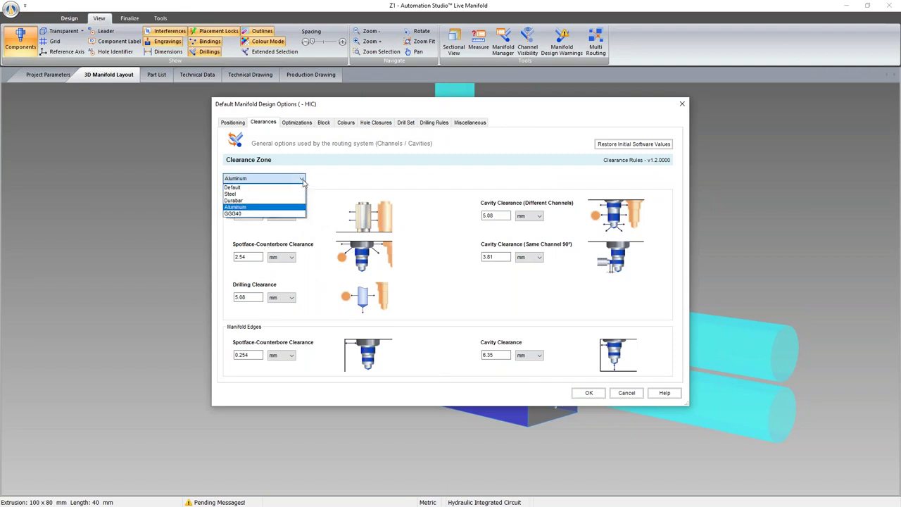
pyautogui.click(240, 200)
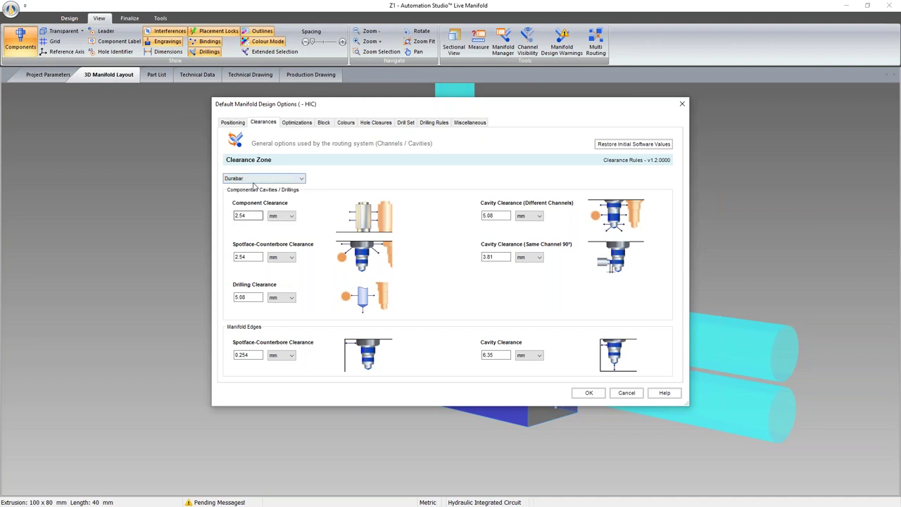
pyautogui.click(254, 180)
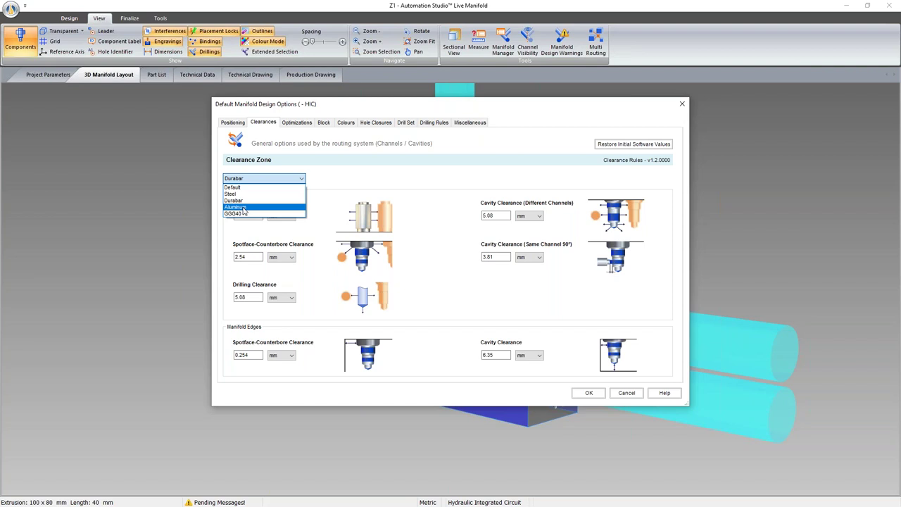
pyautogui.click(473, 279)
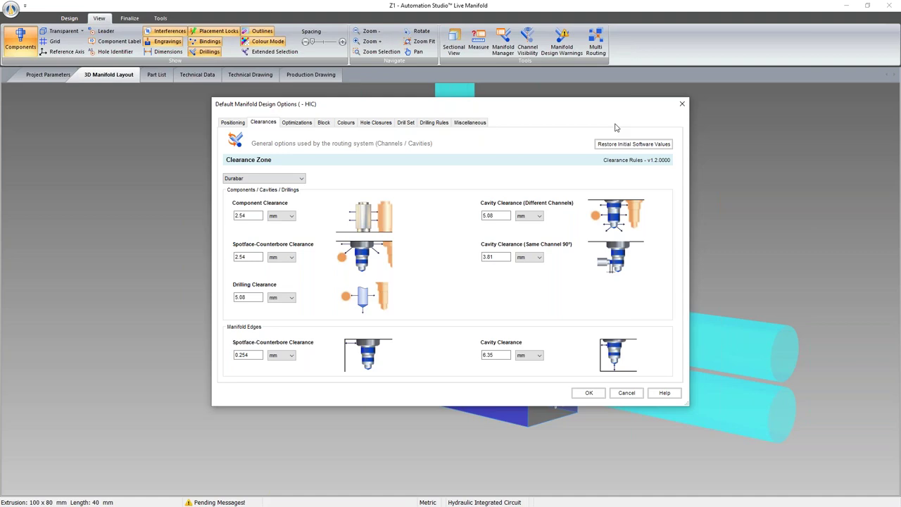
pyautogui.click(681, 104)
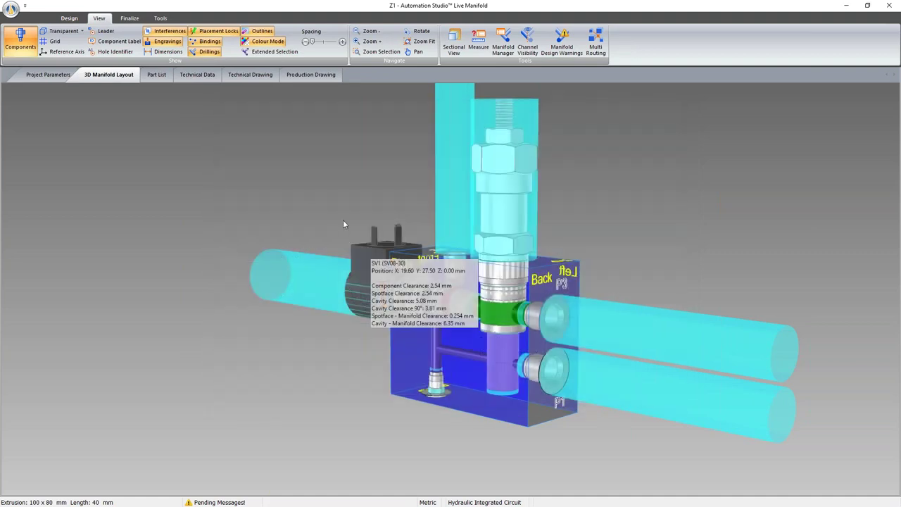
pyautogui.scroll(-2, 350, 226)
pyautogui.moveTo(618, 214); pyautogui.dragTo(448, 206, button='middle')
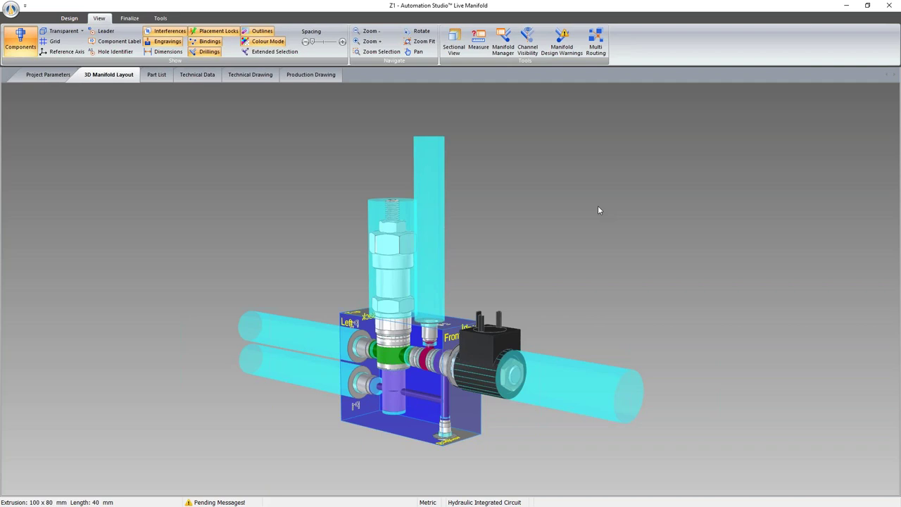
pyautogui.click(69, 17)
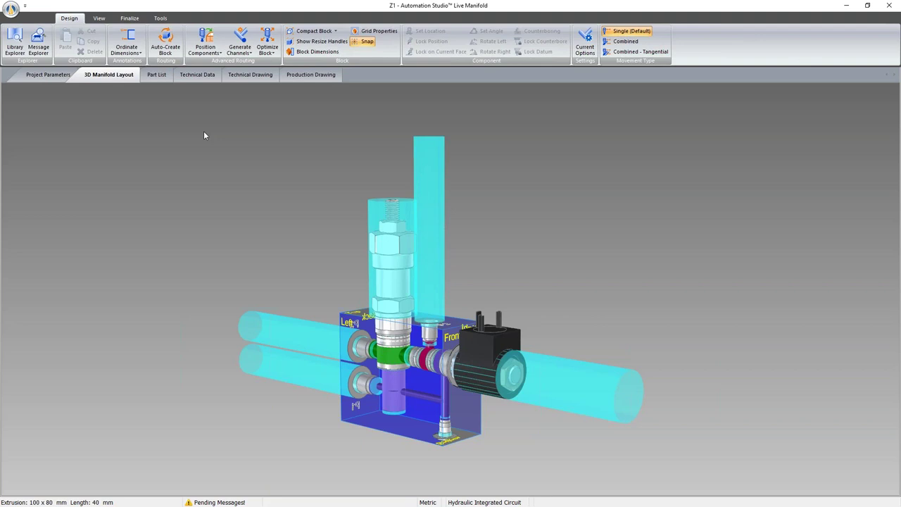
pyautogui.click(10, 9)
pyautogui.click(10, 13)
pyautogui.click(866, 5)
pyautogui.moveTo(563, 18); pyautogui.dragTo(900, 215)
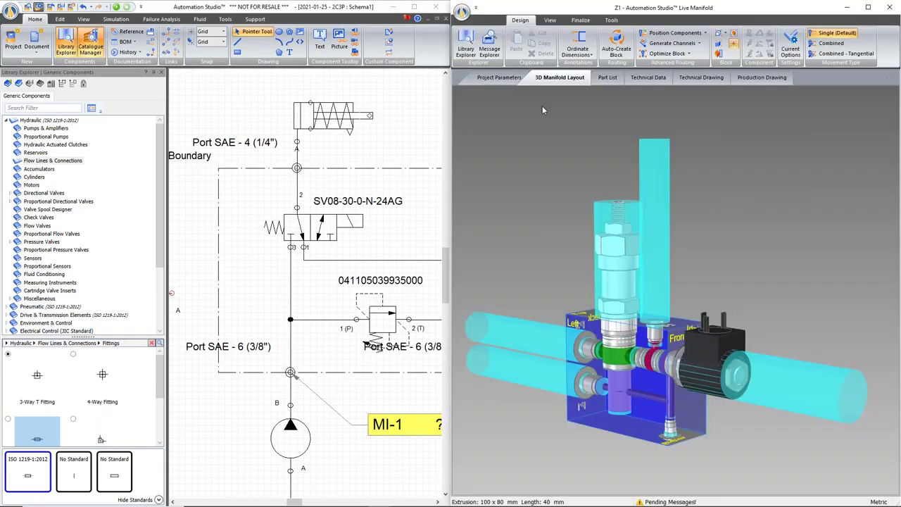
pyautogui.click(868, 7)
# Open the Cavity Manager and highlight individual outline segments of the Bosch Rexroth cartridge cavity in the preview.
pyautogui.click(161, 17)
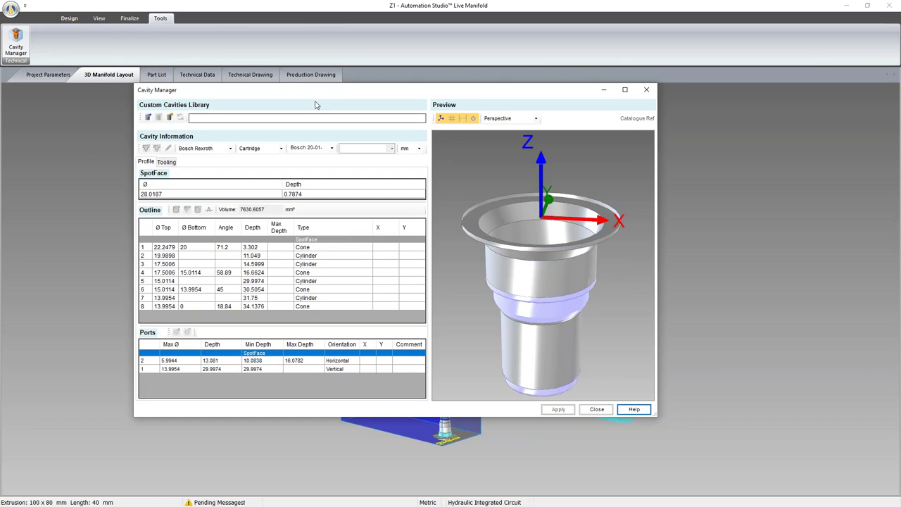
pyautogui.moveTo(317, 103); pyautogui.dragTo(756, 123)
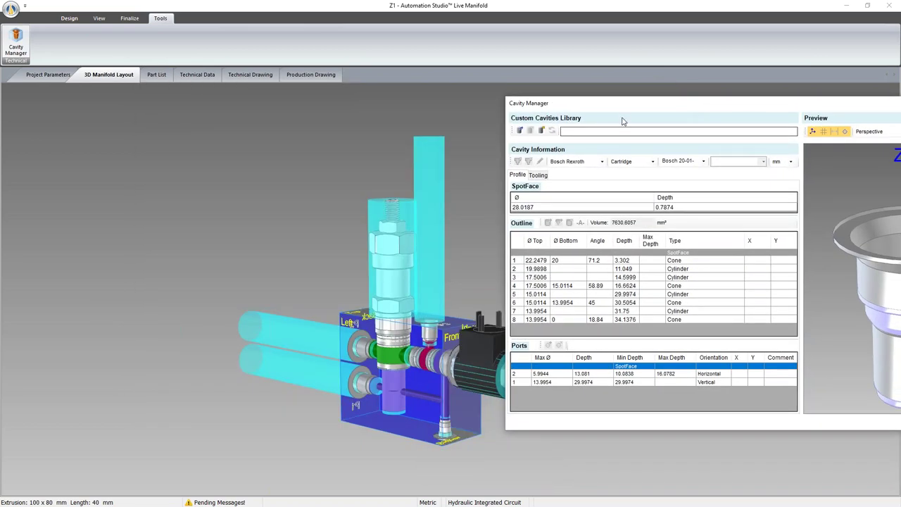
pyautogui.moveTo(601, 107); pyautogui.dragTo(396, 93)
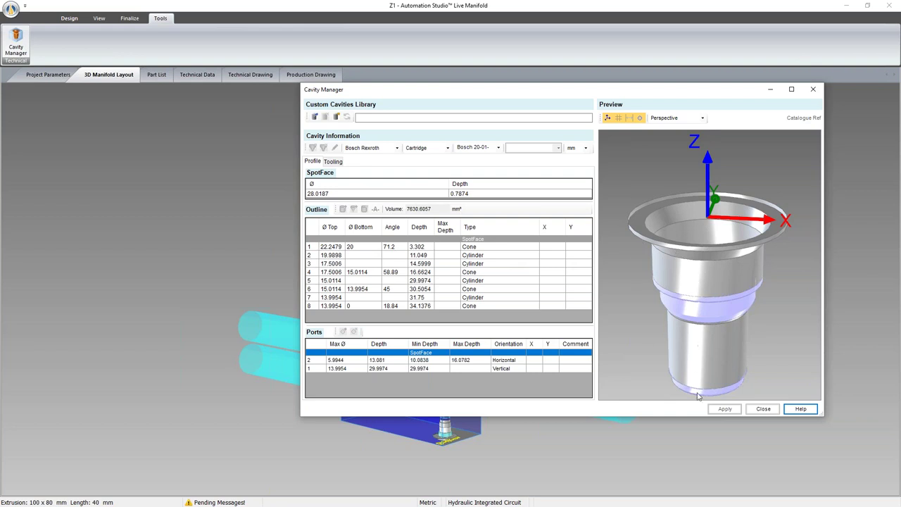
pyautogui.click(331, 256)
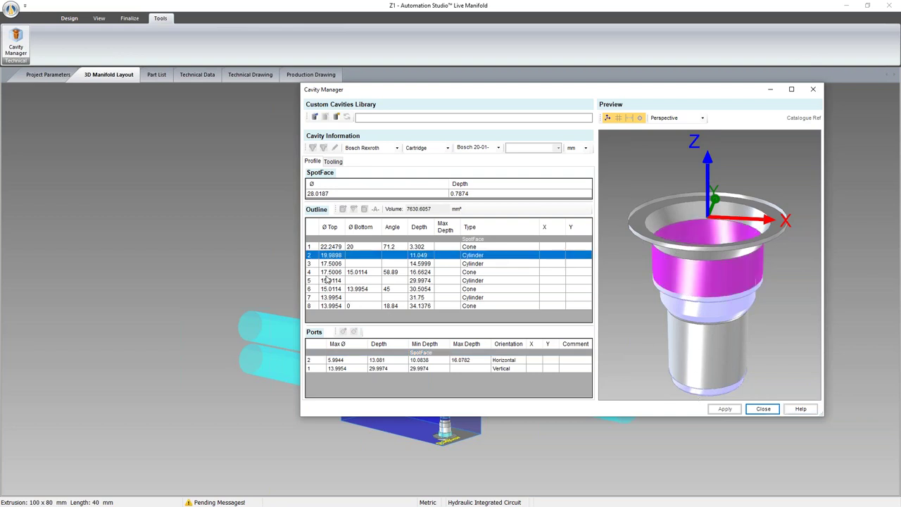
pyautogui.click(329, 273)
pyautogui.moveTo(688, 363); pyautogui.dragTo(685, 328)
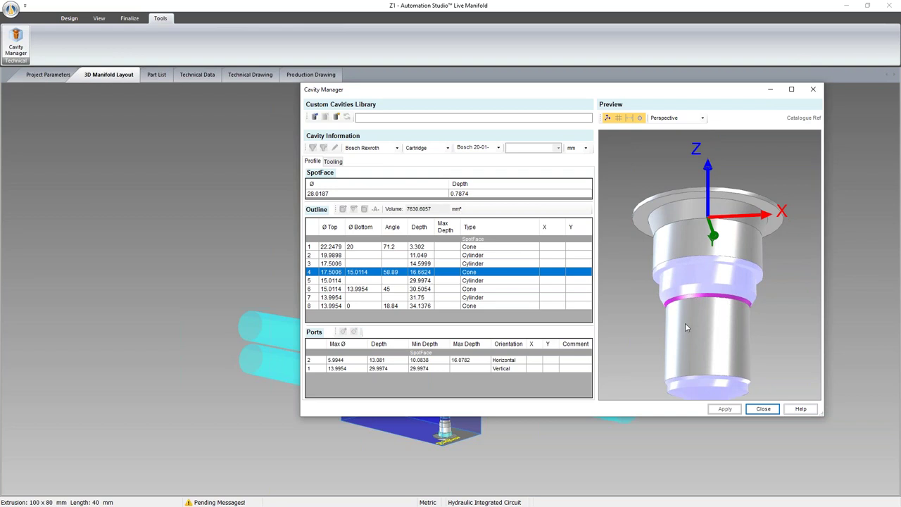
pyautogui.press('Up')
pyautogui.press('Up')
pyautogui.press('Up')
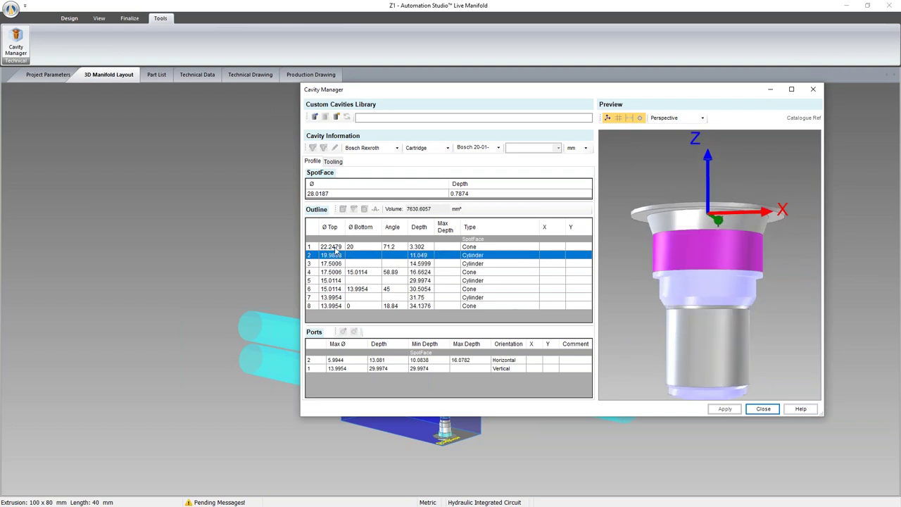
pyautogui.press('Down')
# Highlight the cavity's horizontal and vertical ports in the preview, and close the Cavity Manager.
pyautogui.click(354, 360)
pyautogui.press('Down')
pyautogui.press('Up')
pyautogui.press('Down')
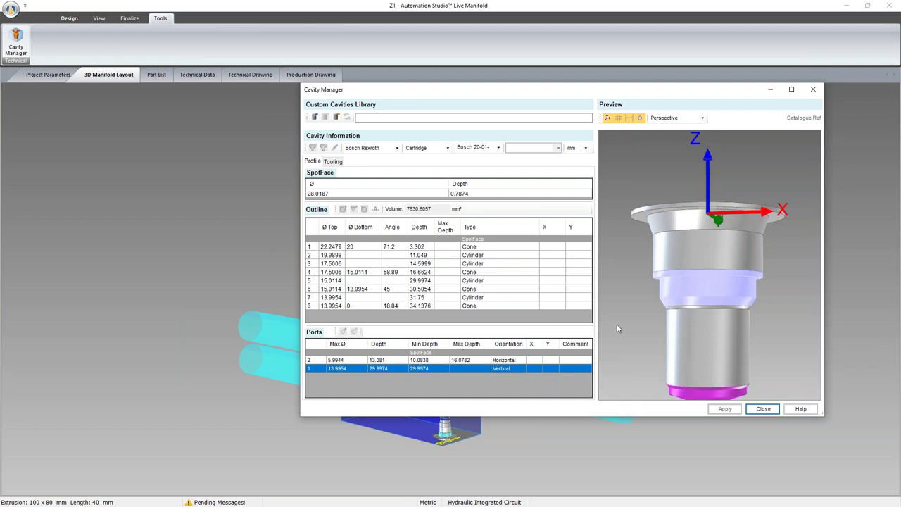
pyautogui.scroll(-2, 616, 325)
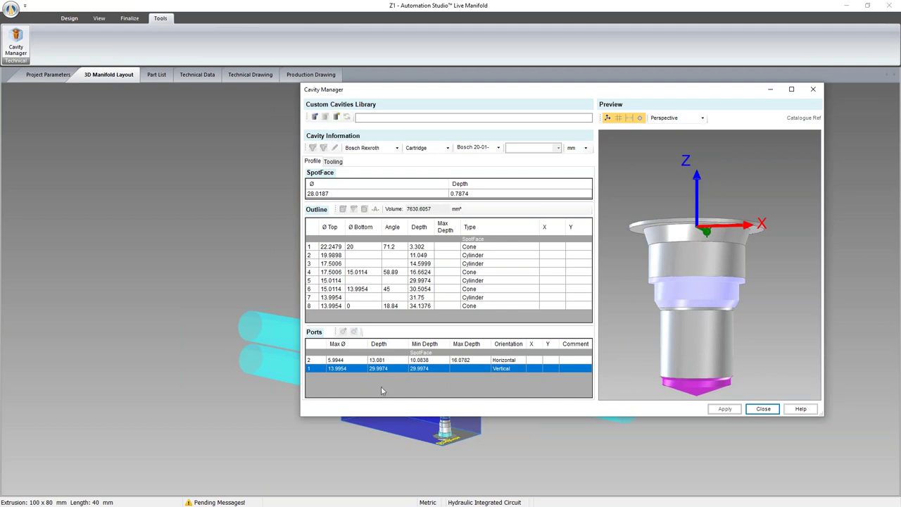
pyautogui.click(813, 89)
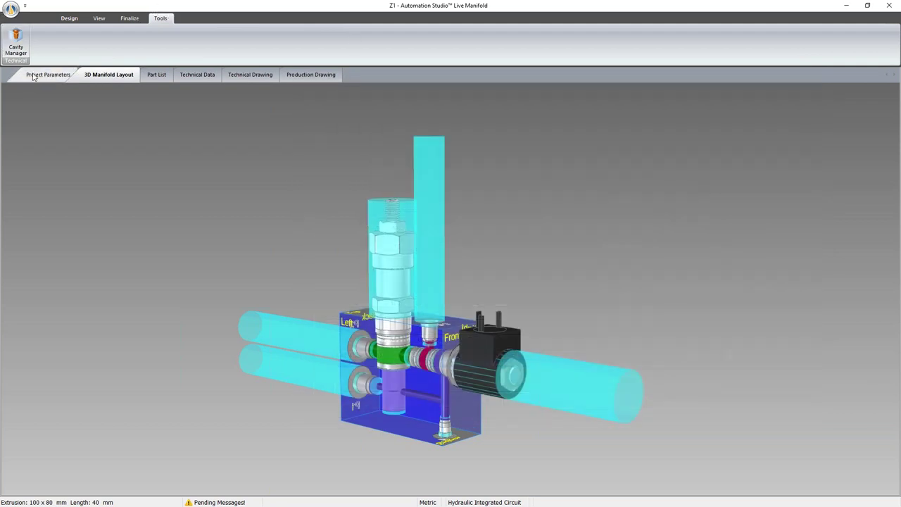
pyautogui.click(16, 43)
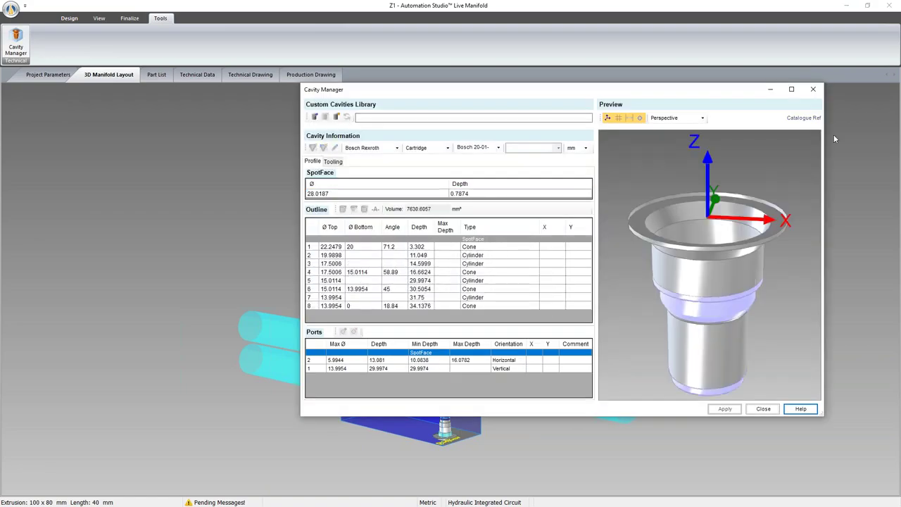
pyautogui.click(818, 95)
# Minimize the Live Manifold window and maximize the window with the hydraulic schematic.
pyautogui.moveTo(553, 5); pyautogui.dragTo(479, 85)
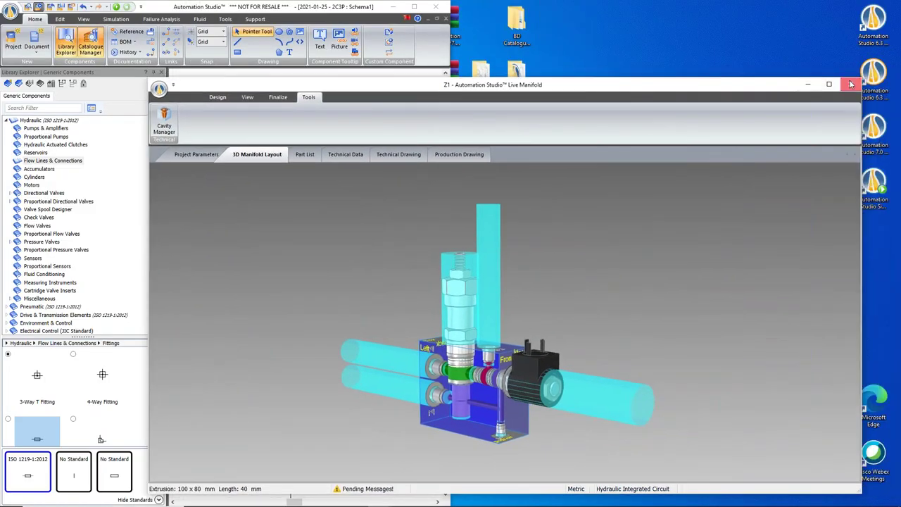
pyautogui.click(807, 84)
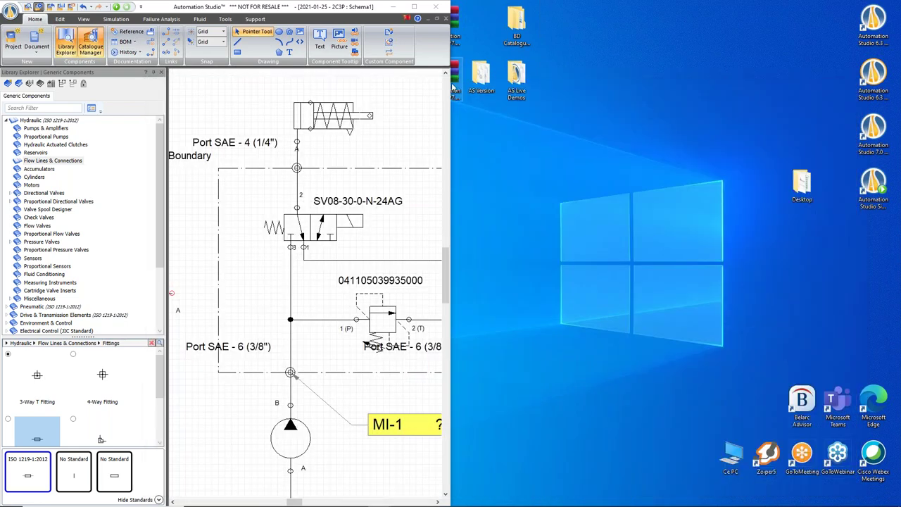
pyautogui.click(413, 5)
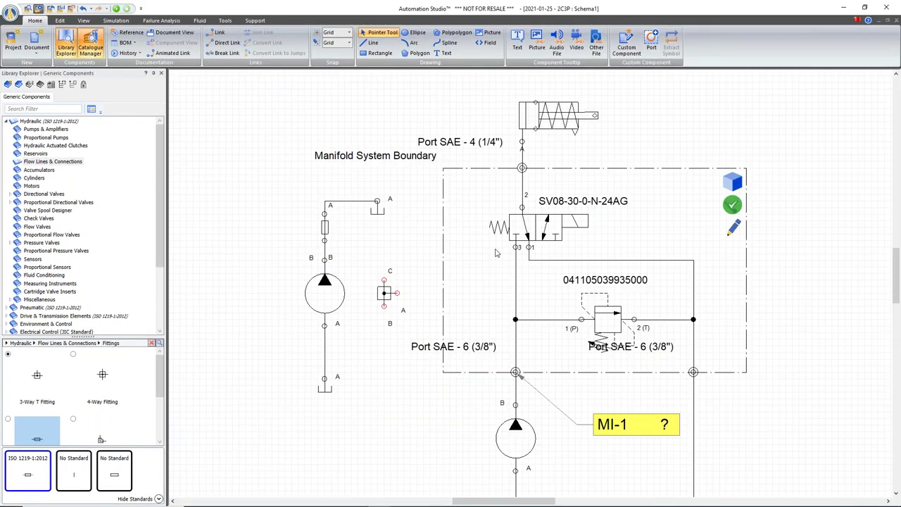
# Place another HydraForce SV08-30 valve from the Catalogue Manager above the separate pump circuit and review its cavity information.
pyautogui.click(92, 47)
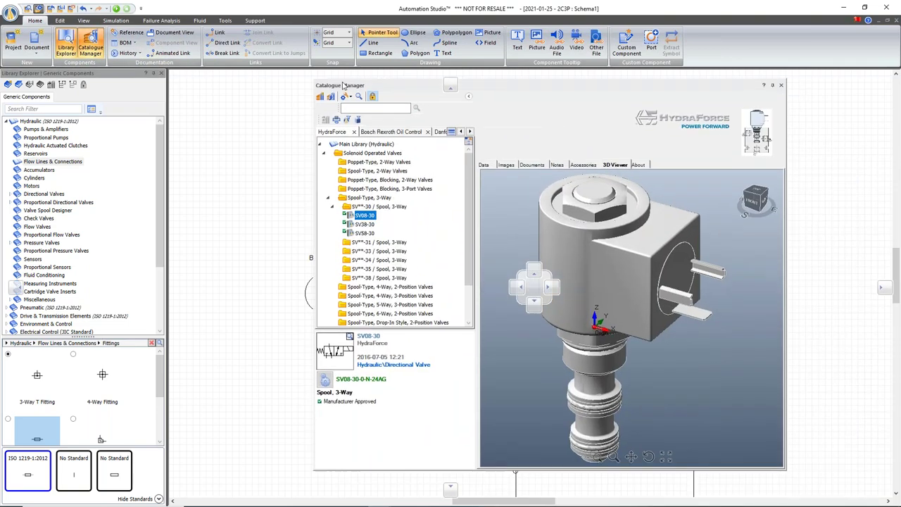
pyautogui.moveTo(342, 85); pyautogui.dragTo(324, 75)
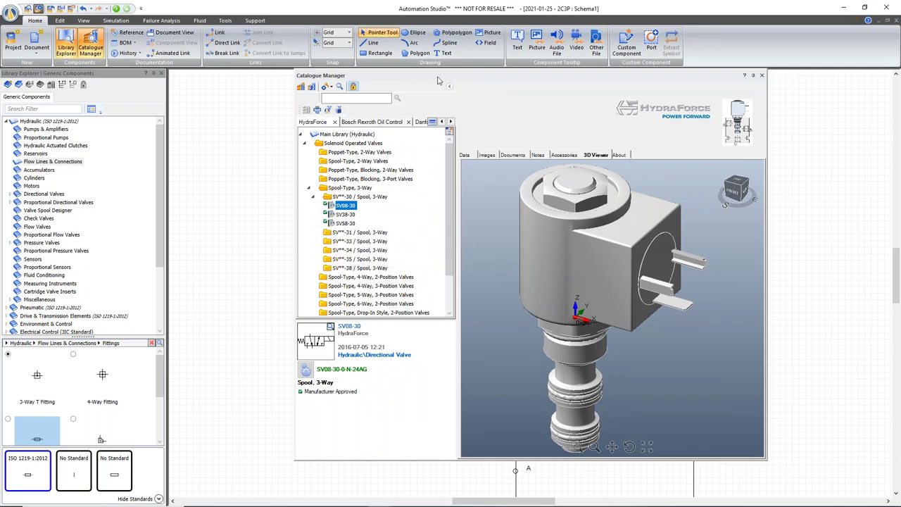
pyautogui.moveTo(437, 79); pyautogui.dragTo(736, 84)
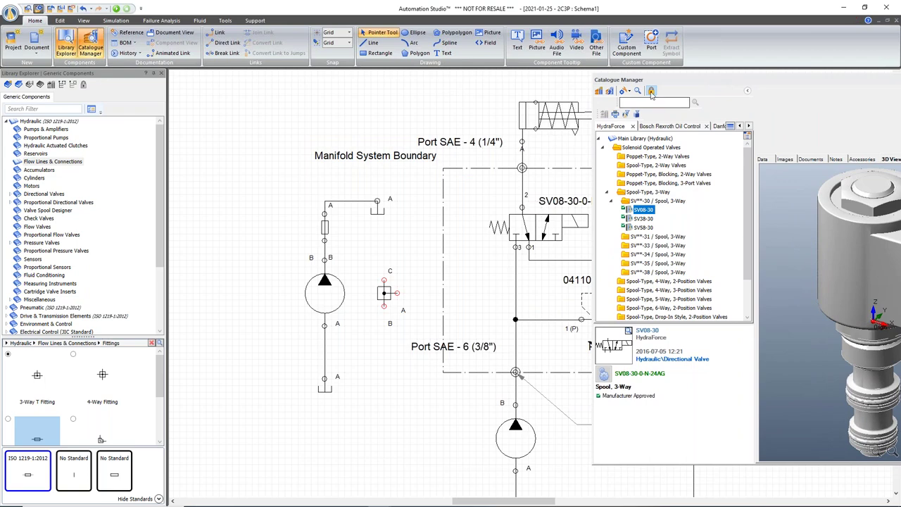
pyautogui.click(651, 91)
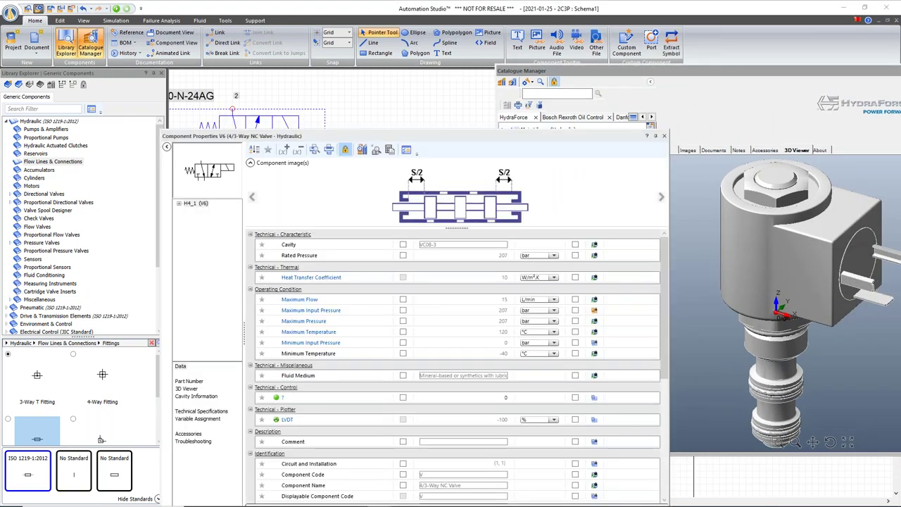
pyautogui.click(196, 396)
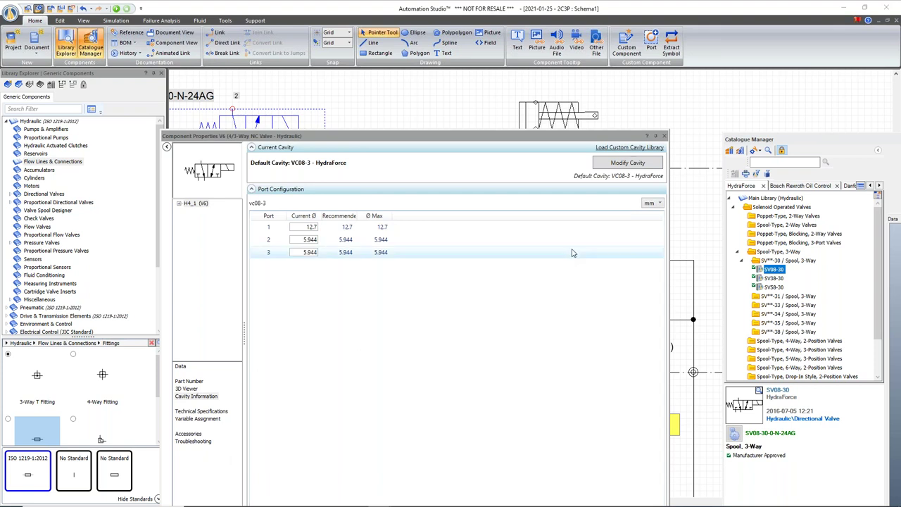
pyautogui.click(663, 135)
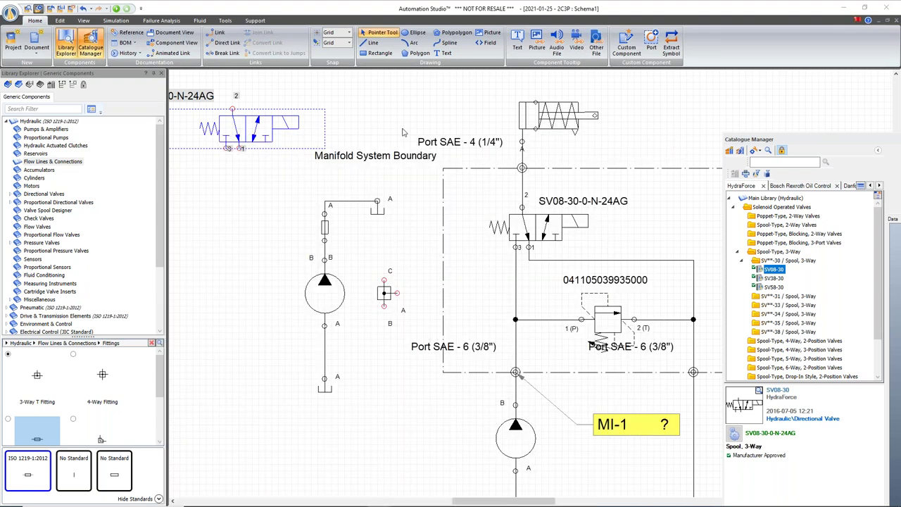
# Place a 2-Way custom component from the Automation Studio Manifold Elements catalogue beside the separate pump circuit.
pyautogui.click(91, 49)
pyautogui.click(91, 49)
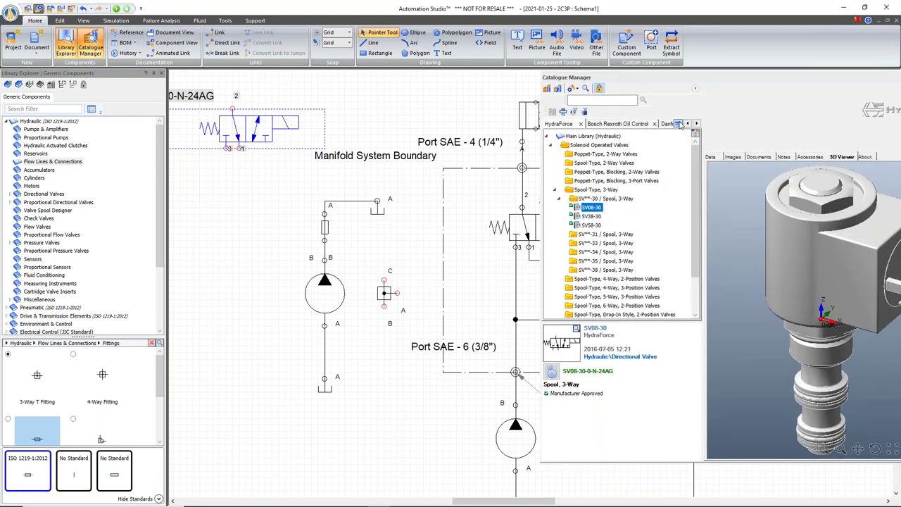
pyautogui.click(679, 124)
pyautogui.click(678, 124)
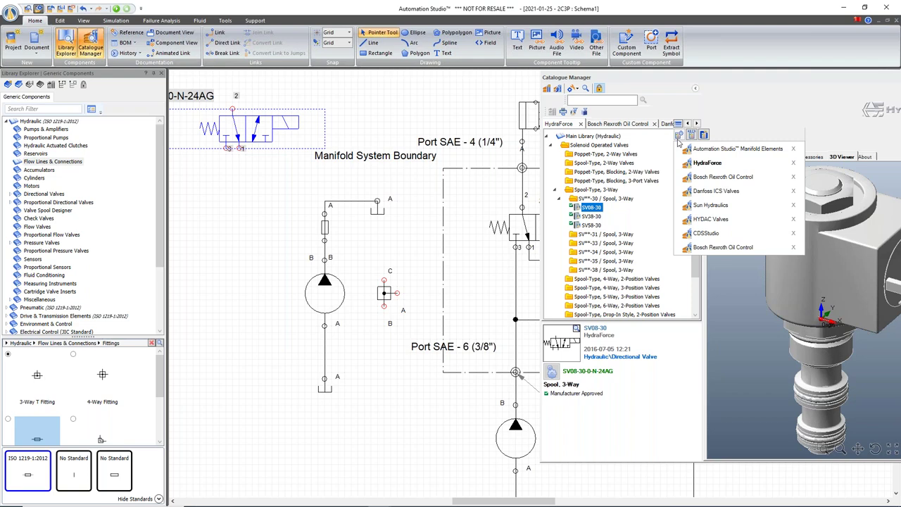
pyautogui.click(704, 149)
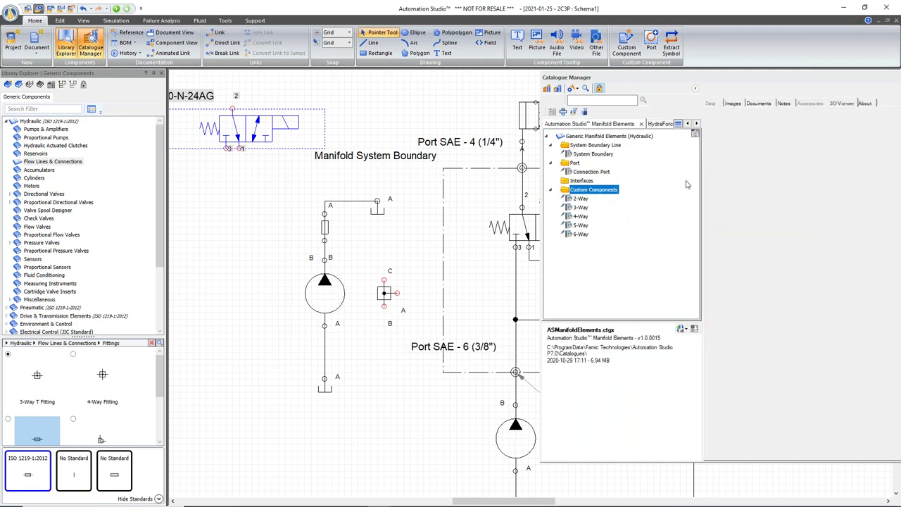
pyautogui.click(581, 200)
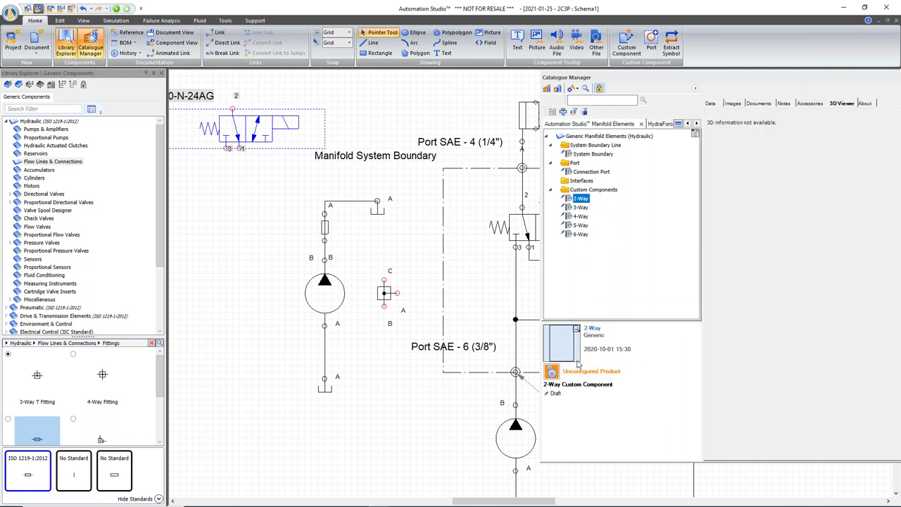
pyautogui.moveTo(567, 350); pyautogui.dragTo(244, 191)
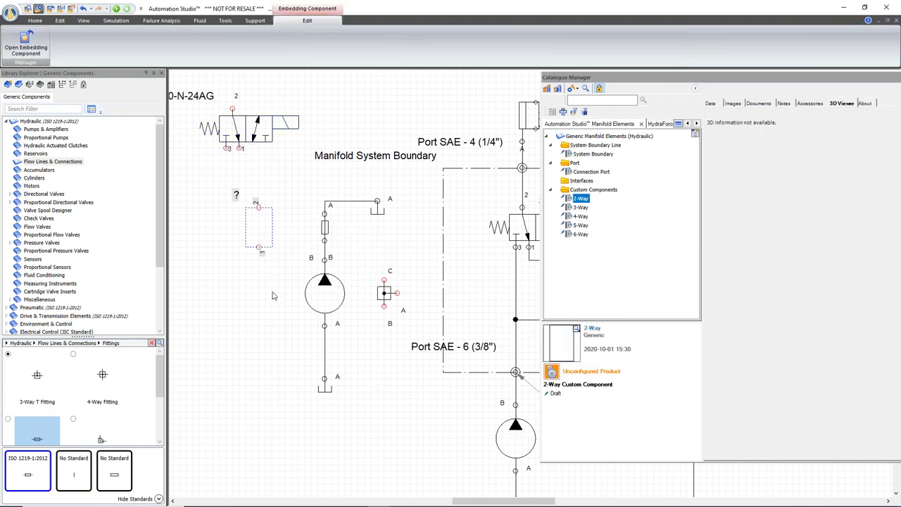
# Review the cavity information of the 2-Way custom component beside the pump circuit and close its properties.
pyautogui.click(244, 191)
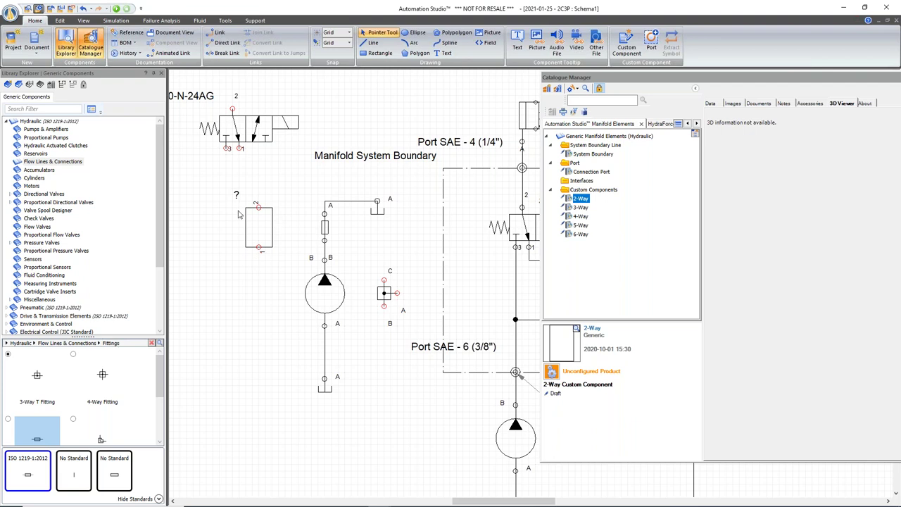
pyautogui.doubleClick(268, 232)
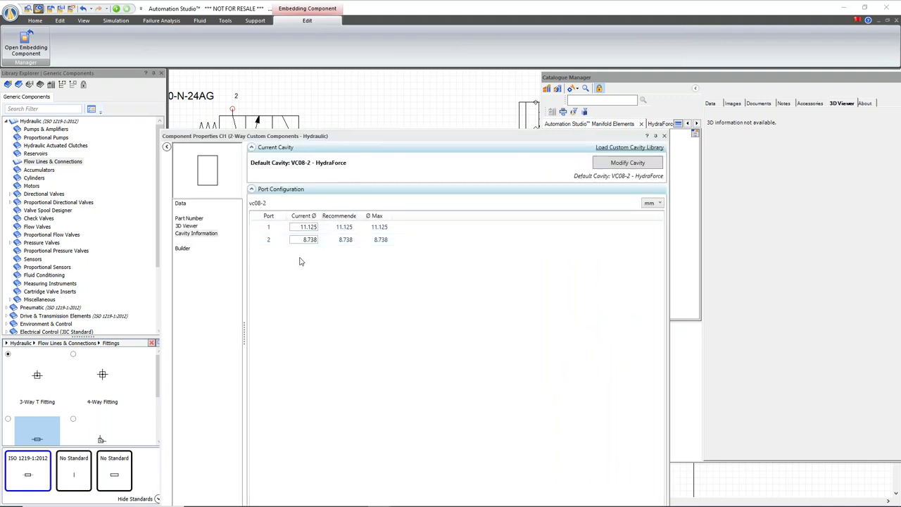
pyautogui.click(663, 135)
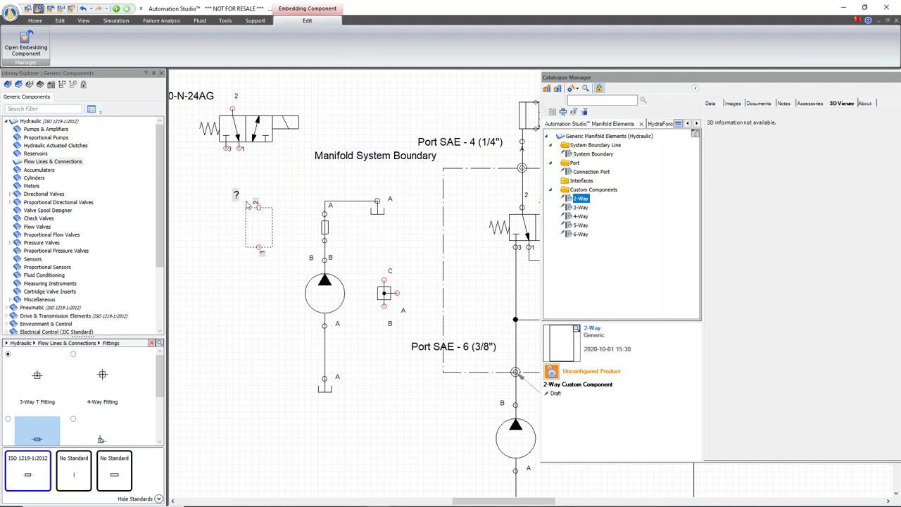
# Clear the Catalogue Manager away from the bounded manifold circuit and deselect the 2-Way custom component.
pyautogui.moveTo(579, 82); pyautogui.dragTo(690, 86)
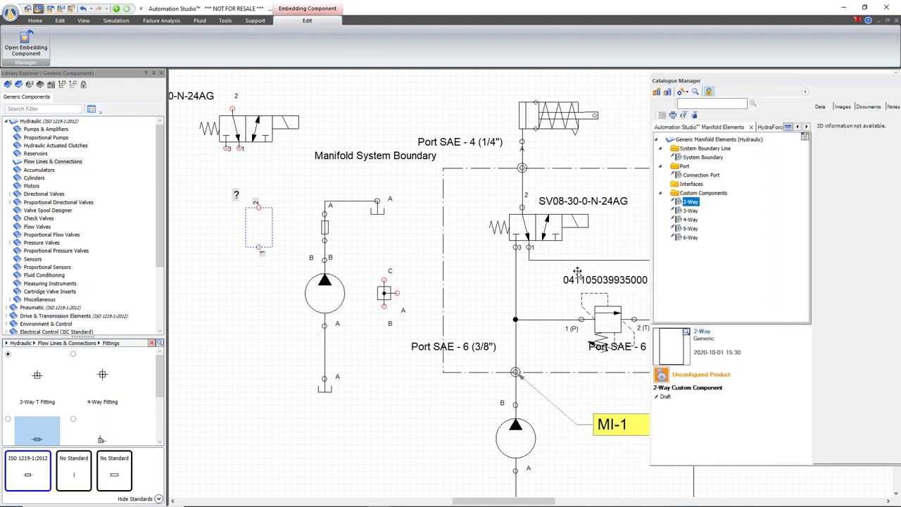
pyautogui.click(269, 234)
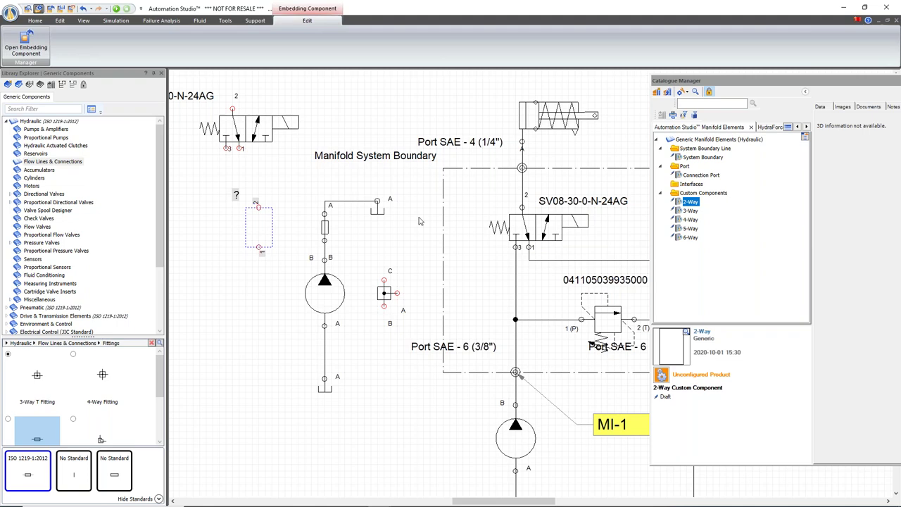
pyautogui.moveTo(732, 82); pyautogui.dragTo(463, 83)
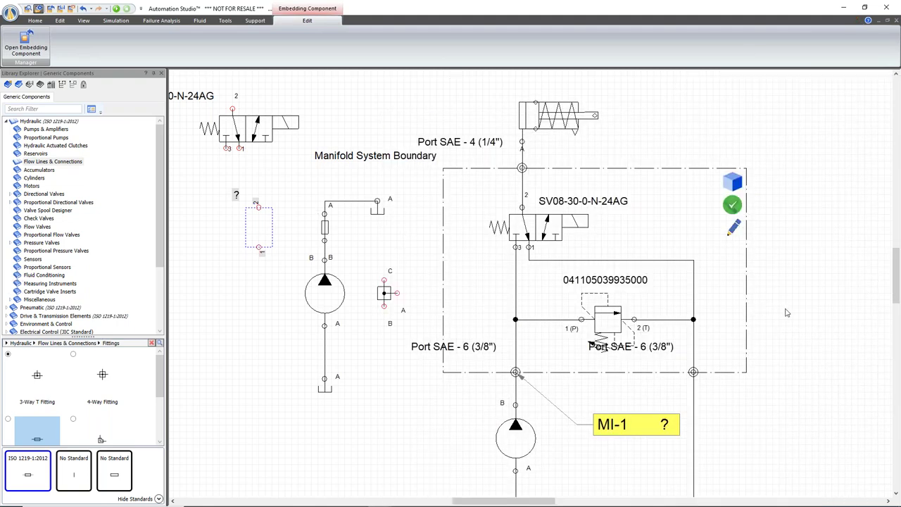
pyautogui.click(787, 312)
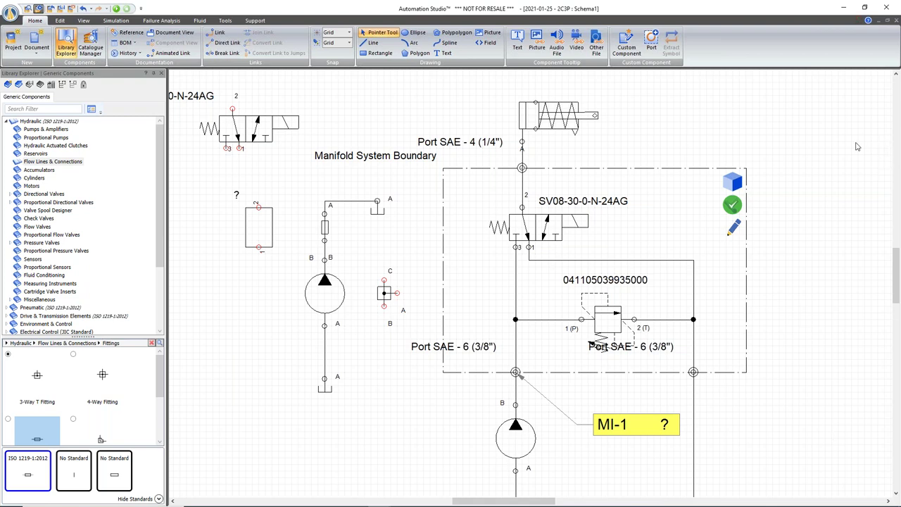
# Show the Project Explorer, tile the schematic beside the Z1 Live Manifold window, and maximize Live Manifold.
pyautogui.press('F4')
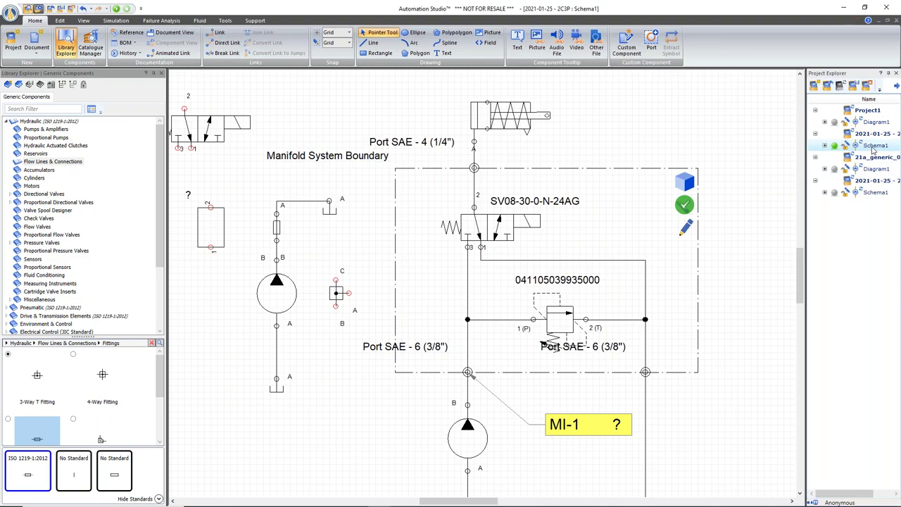
pyautogui.doubleClick(687, 11)
pyautogui.moveTo(134, 68); pyautogui.dragTo(1, 68)
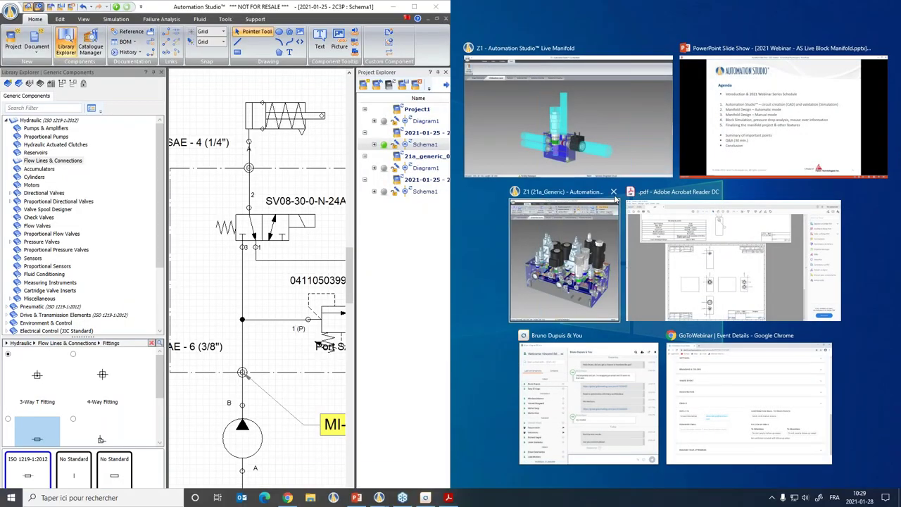
pyautogui.click(624, 129)
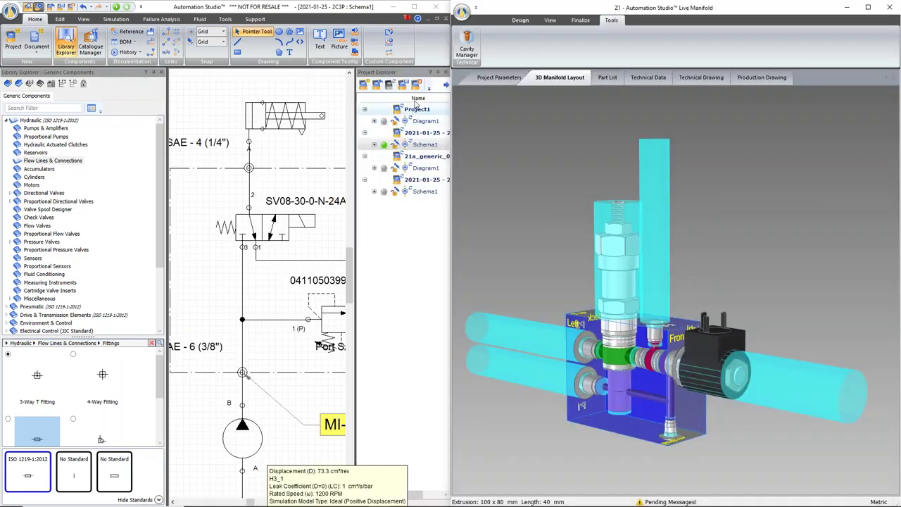
pyautogui.click(868, 7)
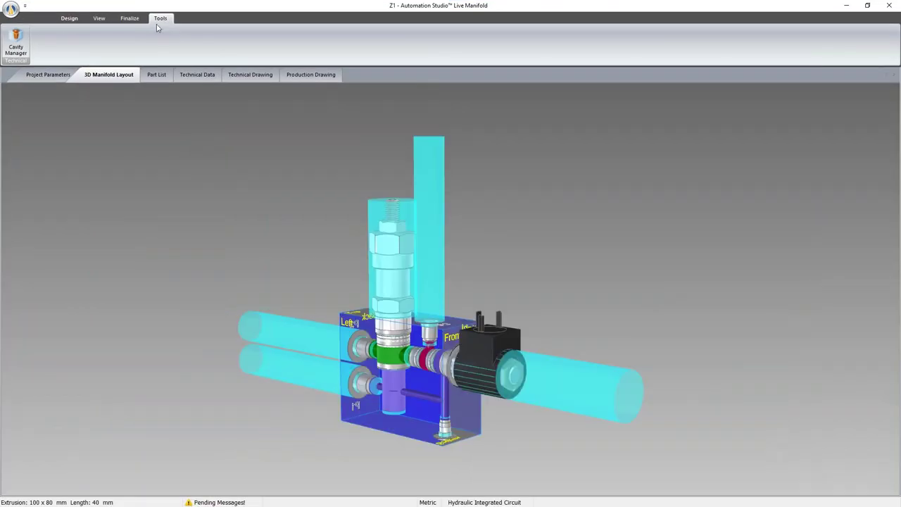
# Turn off the component outlines in the 3D manifold layout.
pyautogui.click(98, 18)
pyautogui.click(262, 31)
pyautogui.moveTo(496, 350); pyautogui.dragTo(535, 378)
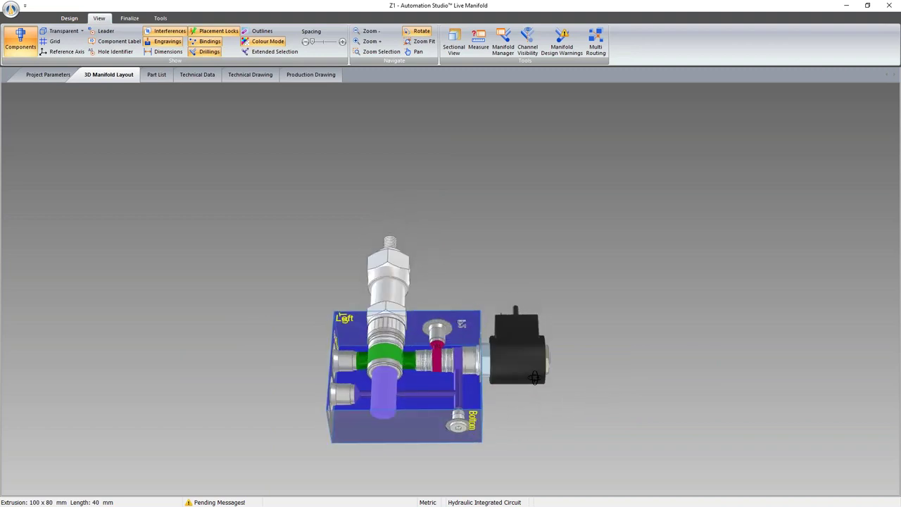
pyautogui.moveTo(402, 461); pyautogui.dragTo(423, 373, button='middle')
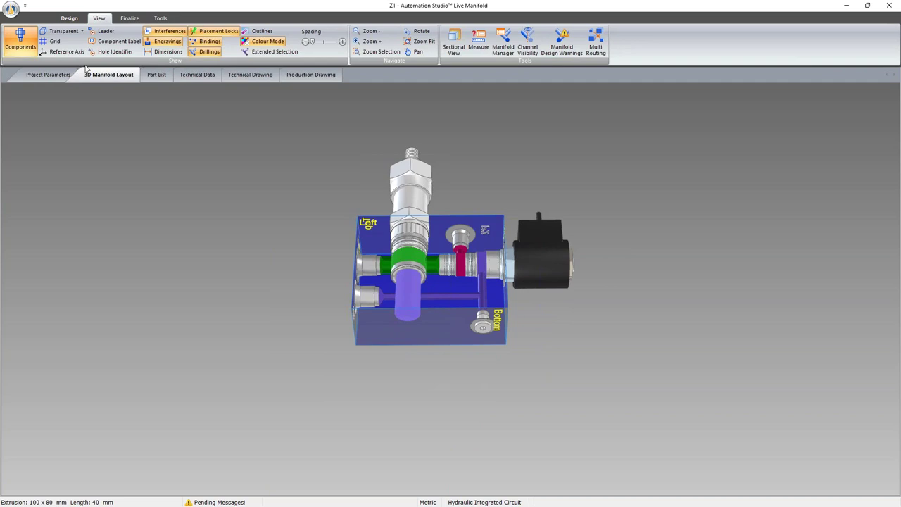
# Place a Mounting Hole from the Manifold library on the block's Bottom face and open its configuration.
pyautogui.click(69, 17)
pyautogui.click(15, 42)
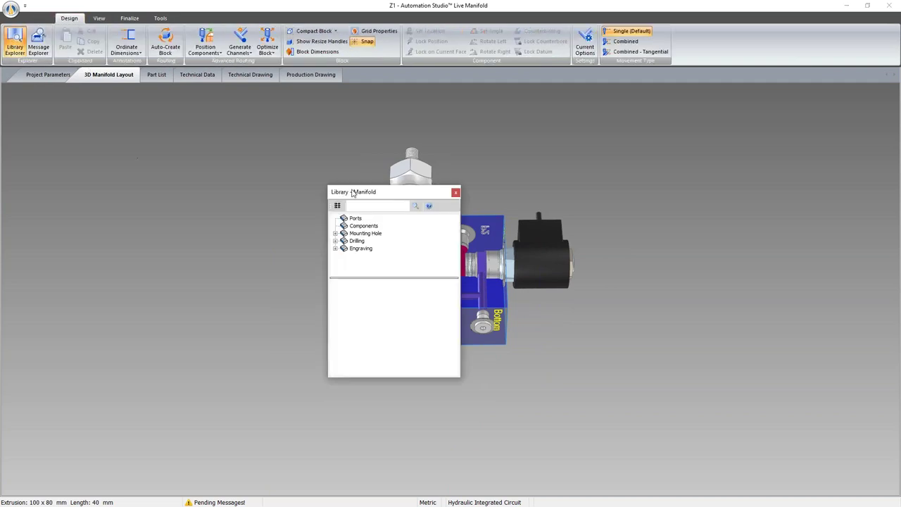
pyautogui.moveTo(377, 192); pyautogui.dragTo(187, 135)
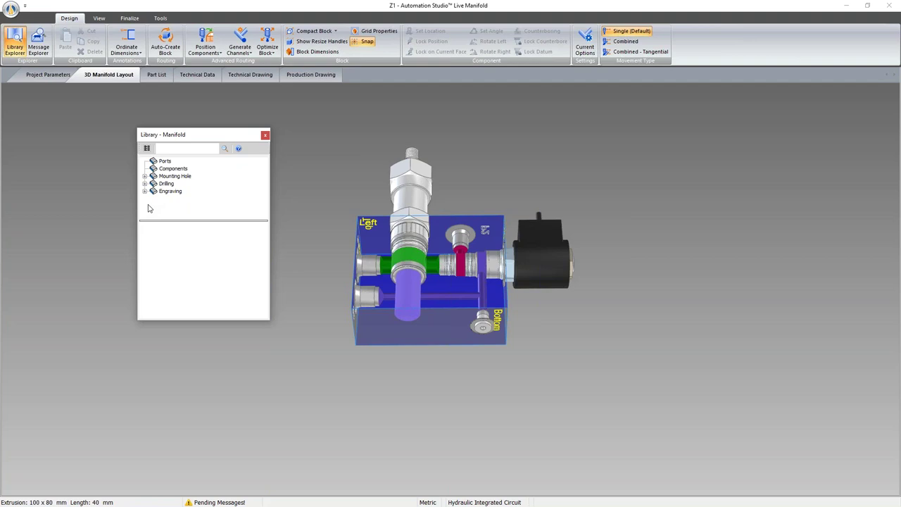
pyautogui.click(166, 169)
pyautogui.click(165, 162)
pyautogui.click(144, 176)
pyautogui.click(183, 184)
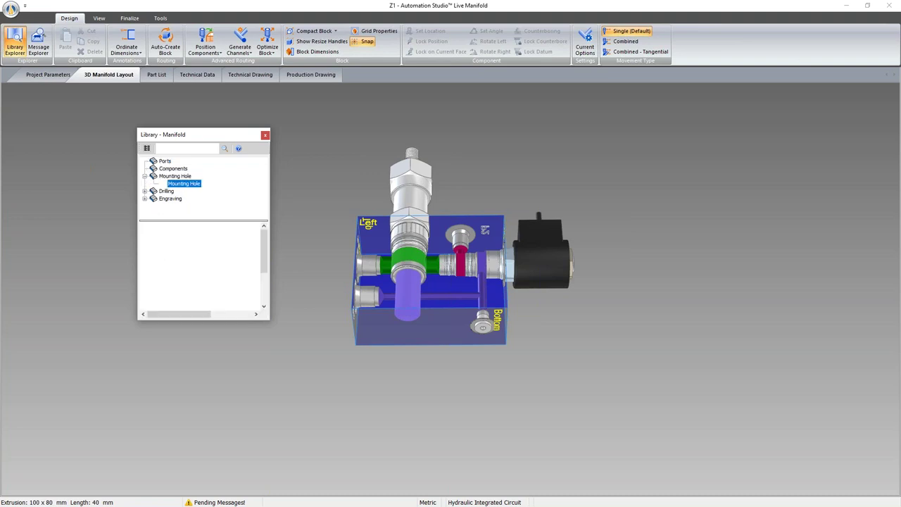
pyautogui.moveTo(170, 257); pyautogui.dragTo(206, 263)
pyautogui.moveTo(436, 333); pyautogui.dragTo(387, 330)
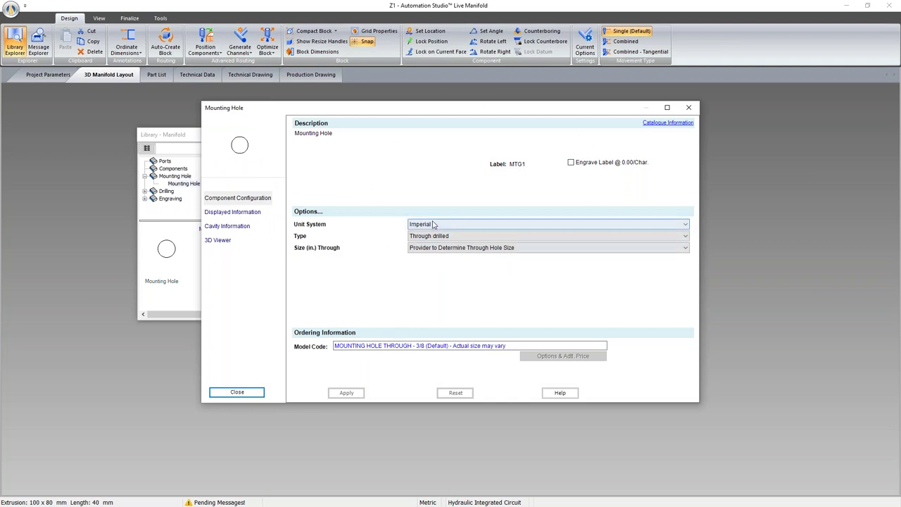
# Configure the mounting hole as Tapped with size 1/4-20 UNC (Std. Depth .45"), apply it, and close the configuration.
pyautogui.click(455, 237)
pyautogui.click(446, 252)
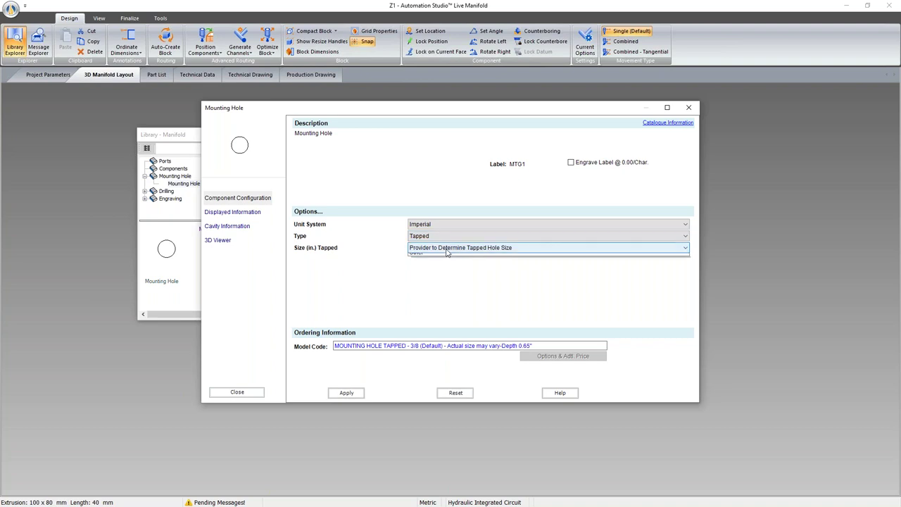
pyautogui.click(446, 249)
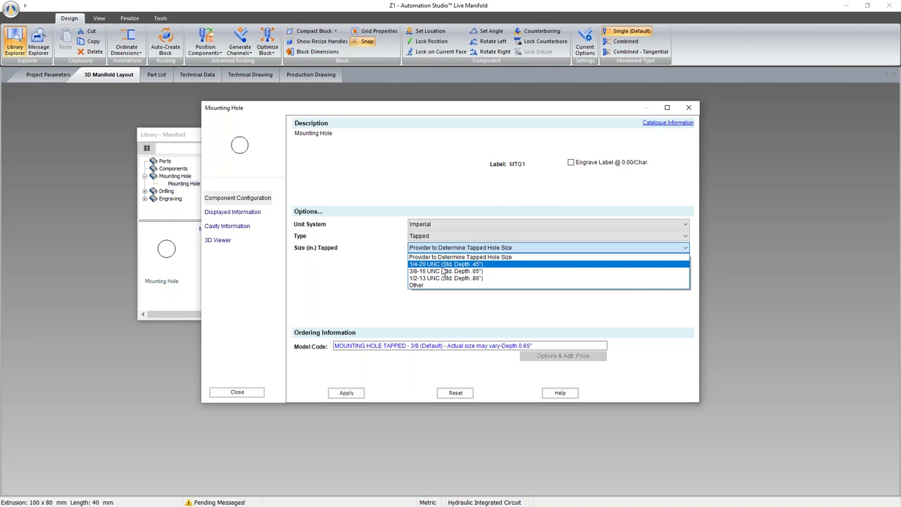
pyautogui.click(443, 266)
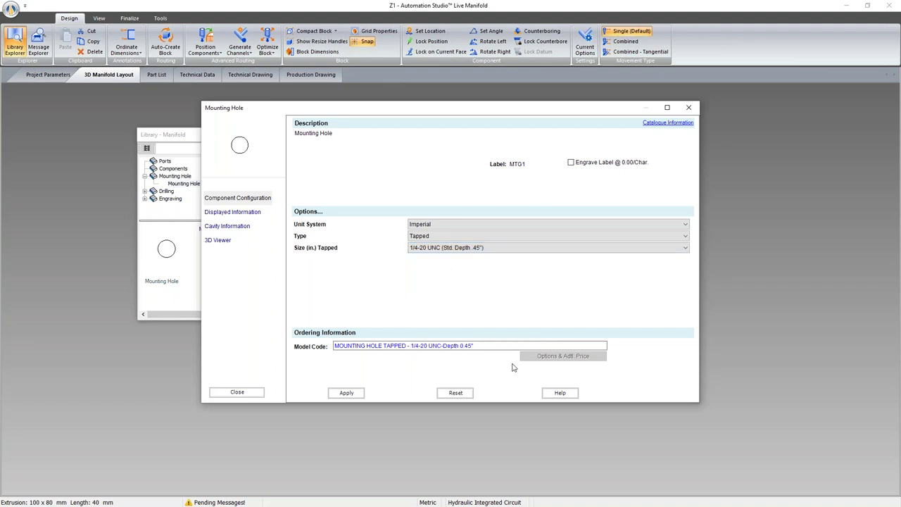
pyautogui.click(362, 393)
pyautogui.click(257, 395)
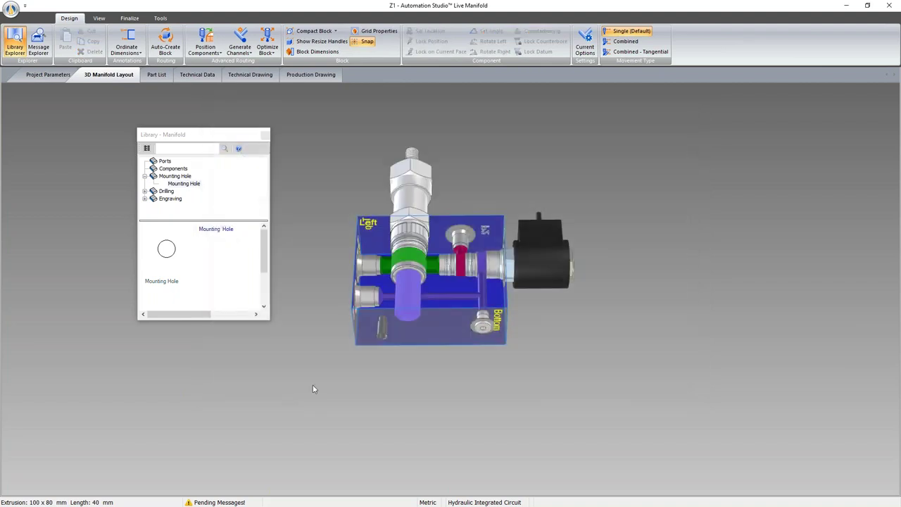
# Examine the tapped mounting hole inside the manifold block from below and from the side.
pyautogui.moveTo(418, 346); pyautogui.dragTo(429, 354)
pyautogui.scroll(5, 423, 352)
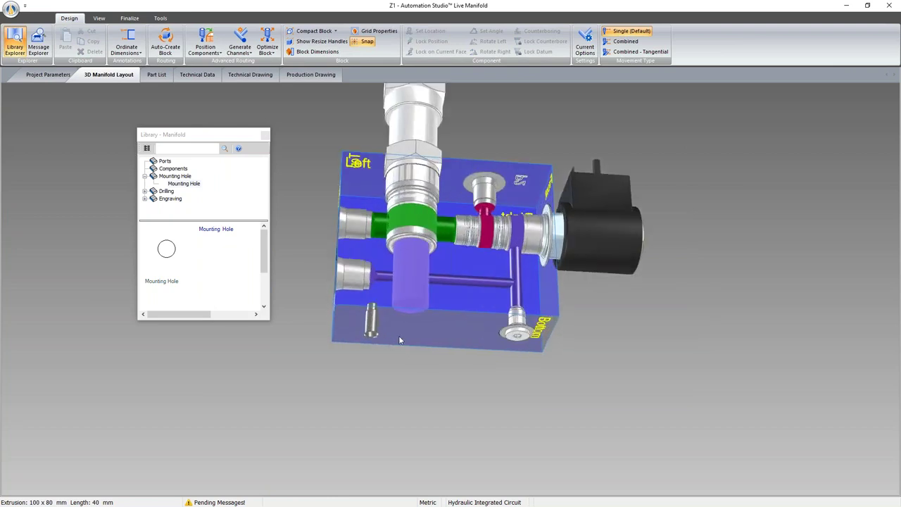
pyautogui.click(360, 326)
pyautogui.moveTo(362, 325); pyautogui.dragTo(364, 321)
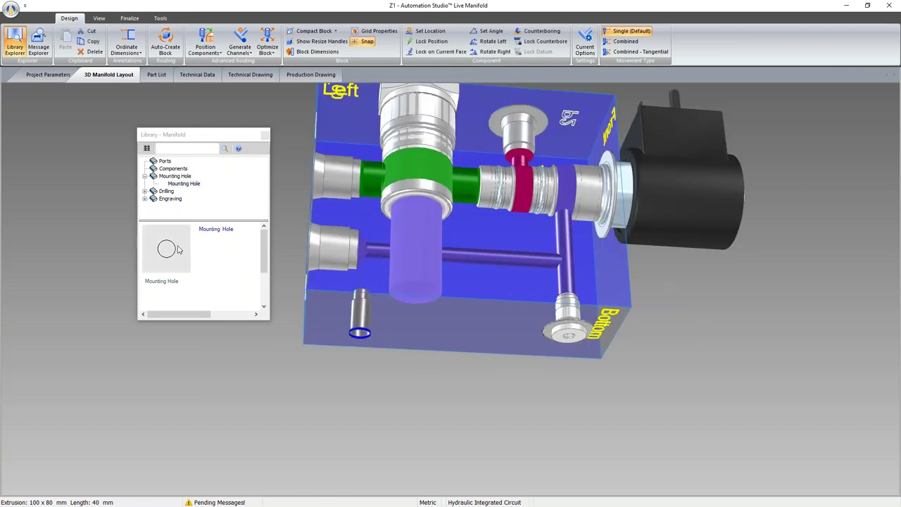
pyautogui.click(421, 364)
pyautogui.moveTo(420, 364); pyautogui.dragTo(529, 386)
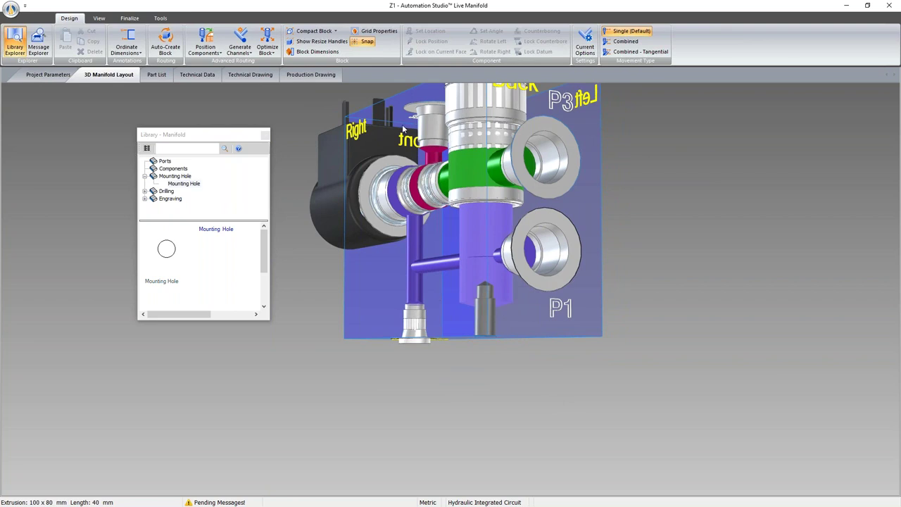
# Update all draft views in the technical drawing and inspect the mounting hole in the block's bottom view.
pyautogui.click(250, 74)
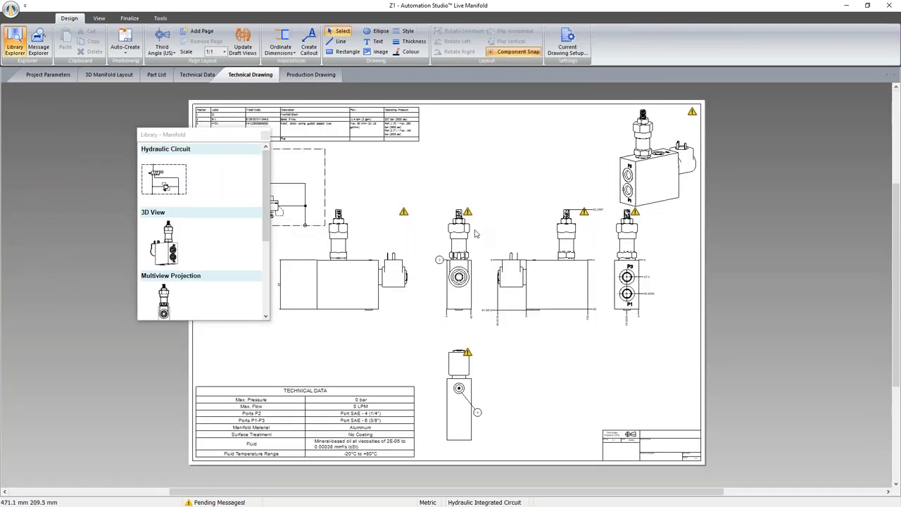
pyautogui.rightClick(466, 232)
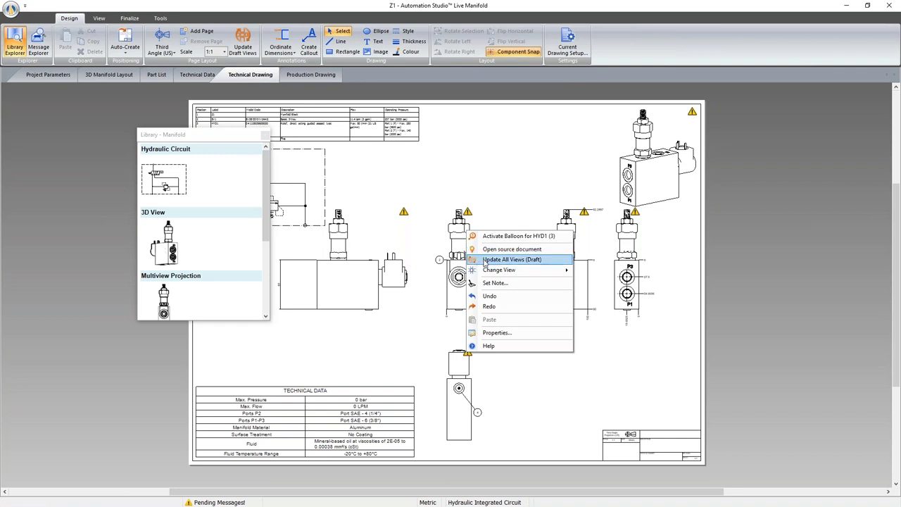
pyautogui.click(484, 261)
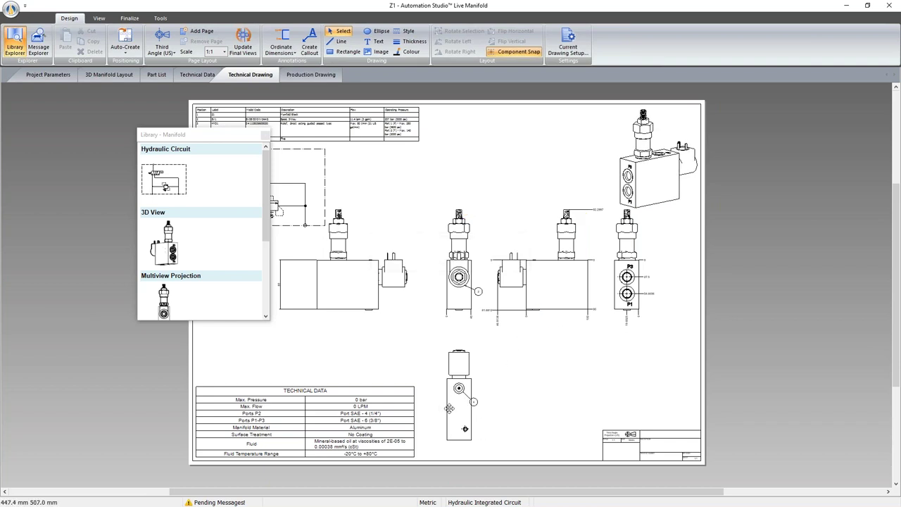
pyautogui.scroll(2, 468, 443)
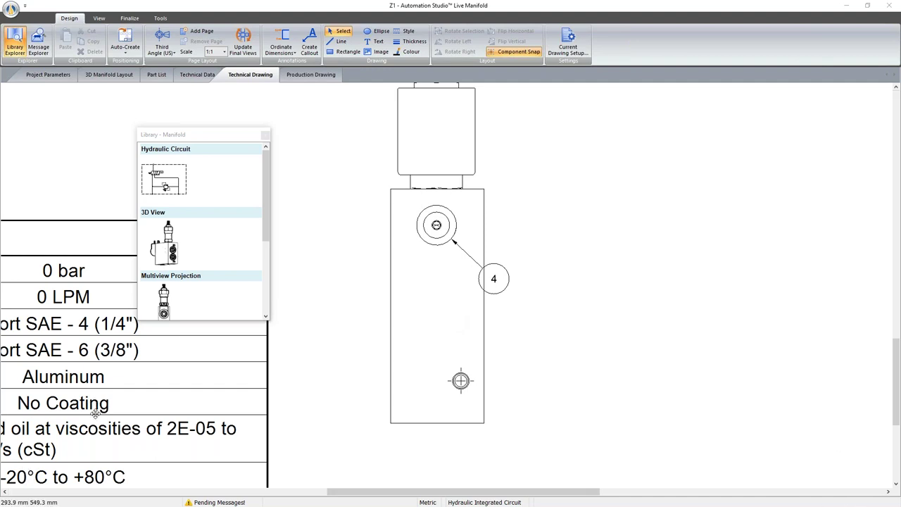
# Switch to the PowerPoint slide show of the webinar and maximize its window.
pyautogui.press('super+d')
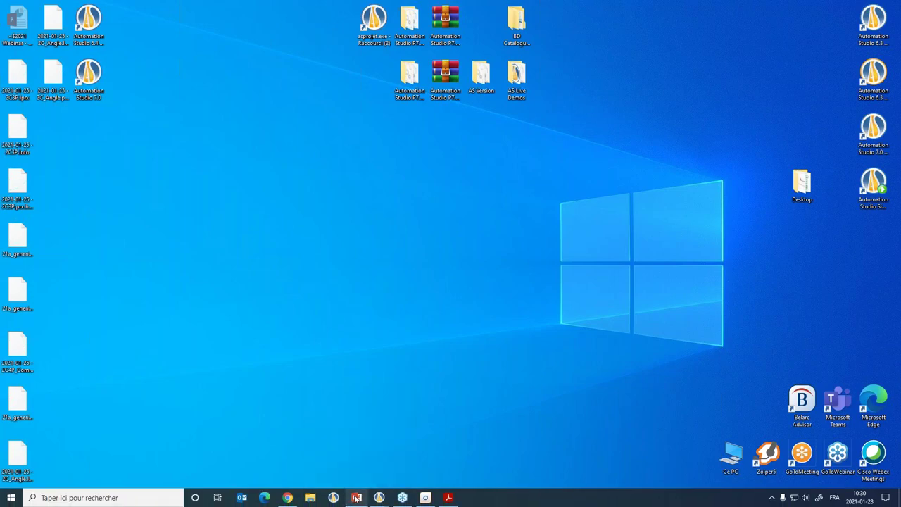
pyautogui.click(356, 497)
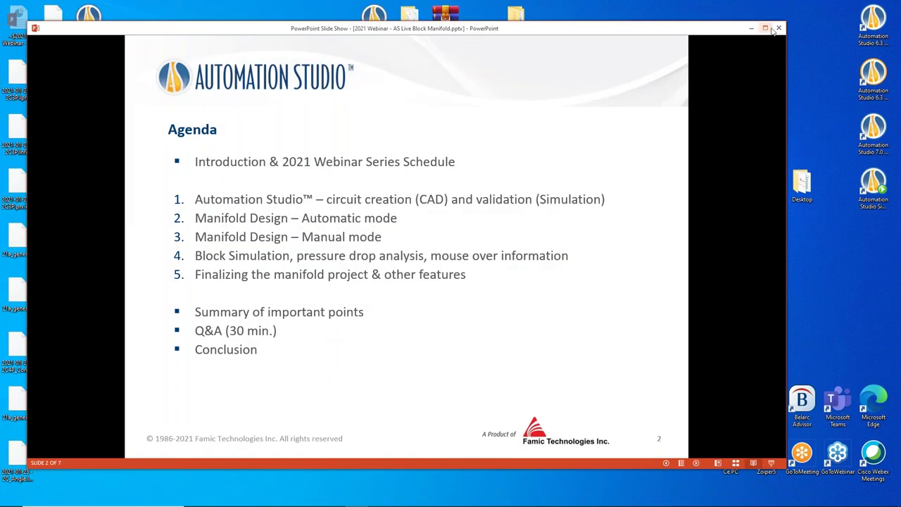
pyautogui.click(765, 29)
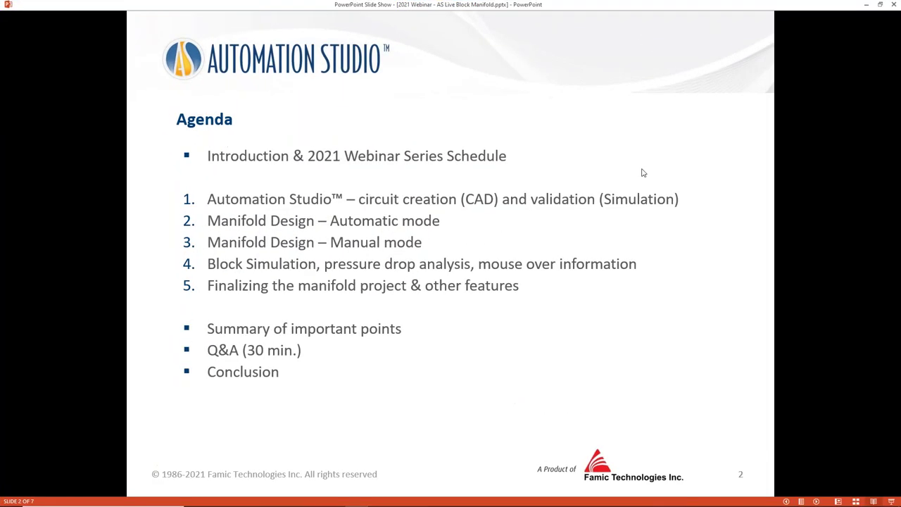